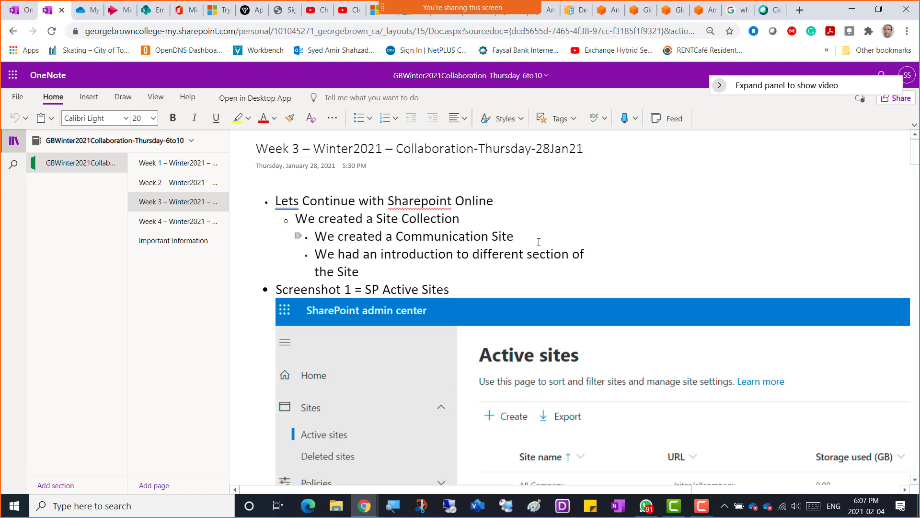
- Scroll the Week 3 page past Screenshots 1–3 to the Admin center site permissions reference
scroll(539, 242, "down", 3)
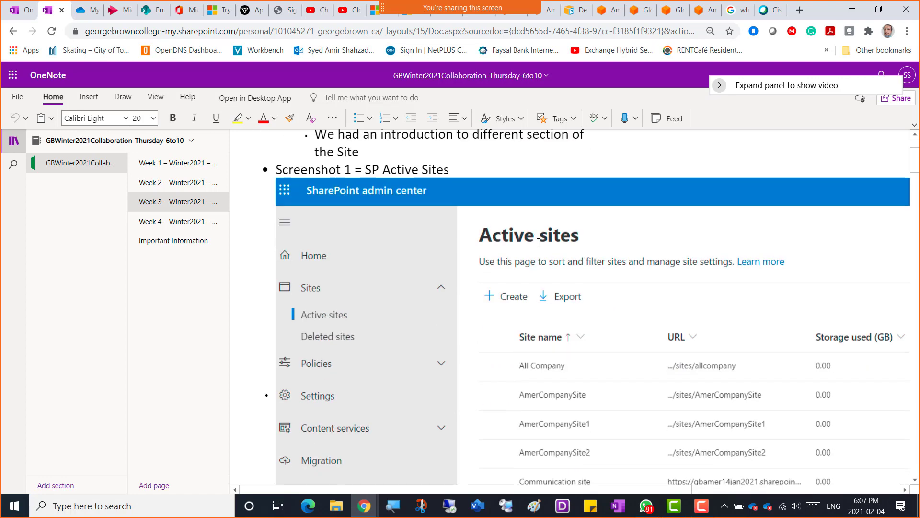
scroll(539, 243, "down", 4)
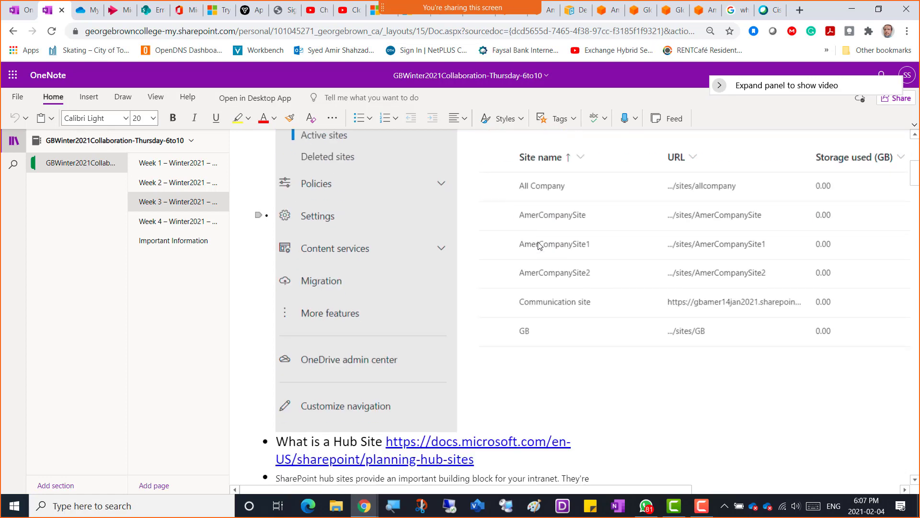
scroll(539, 244, "down", 4)
scroll(539, 242, "down", 4)
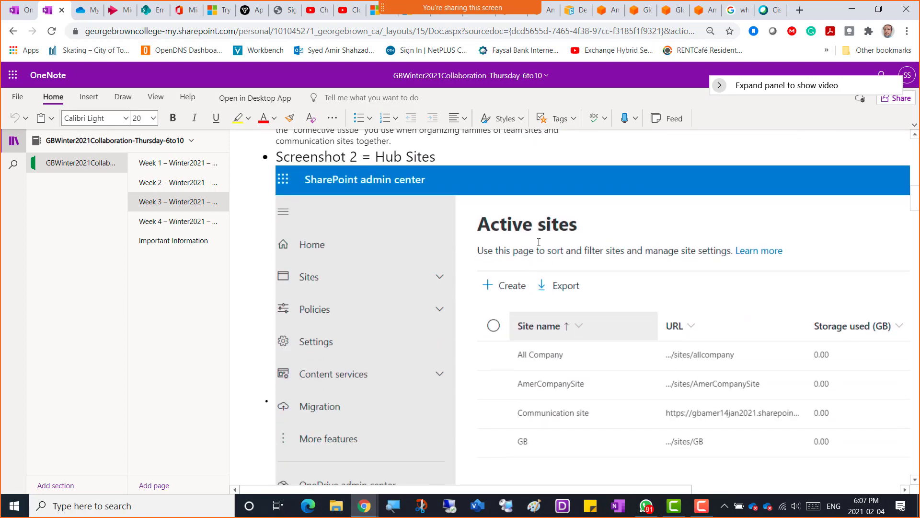
scroll(539, 242, "down", 3)
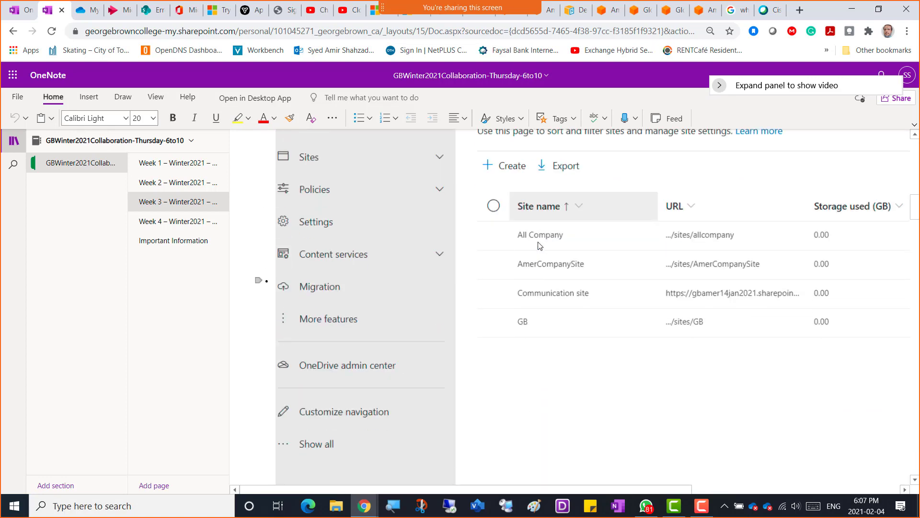
scroll(539, 245, "down", 5)
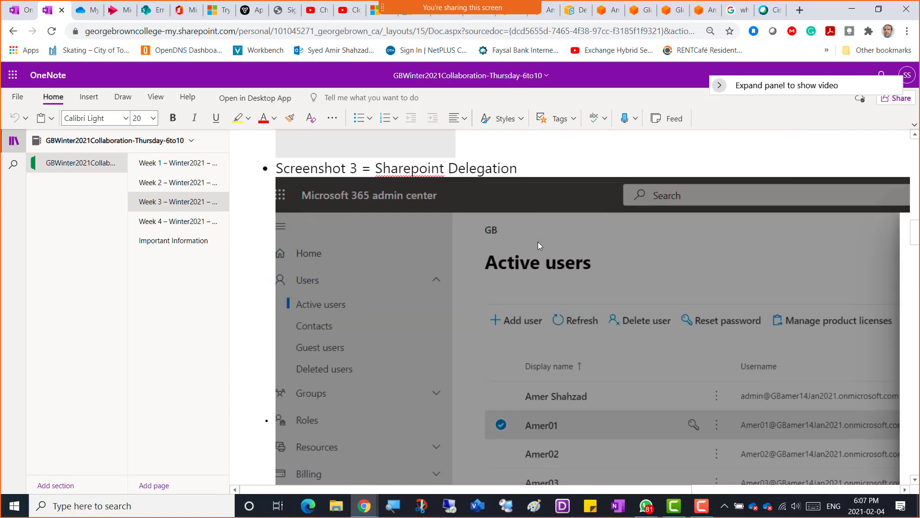
scroll(539, 245, "down", 4)
scroll(538, 242, "down", 8)
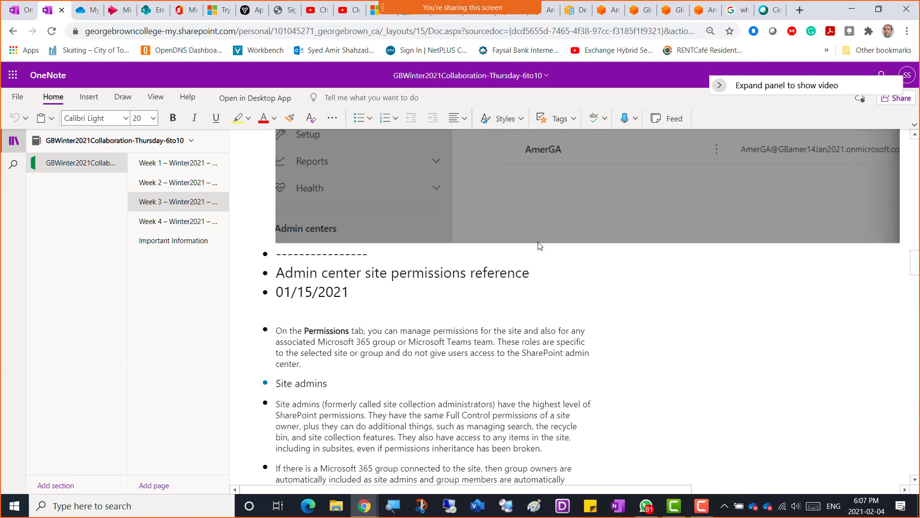
scroll(540, 244, "down", 6)
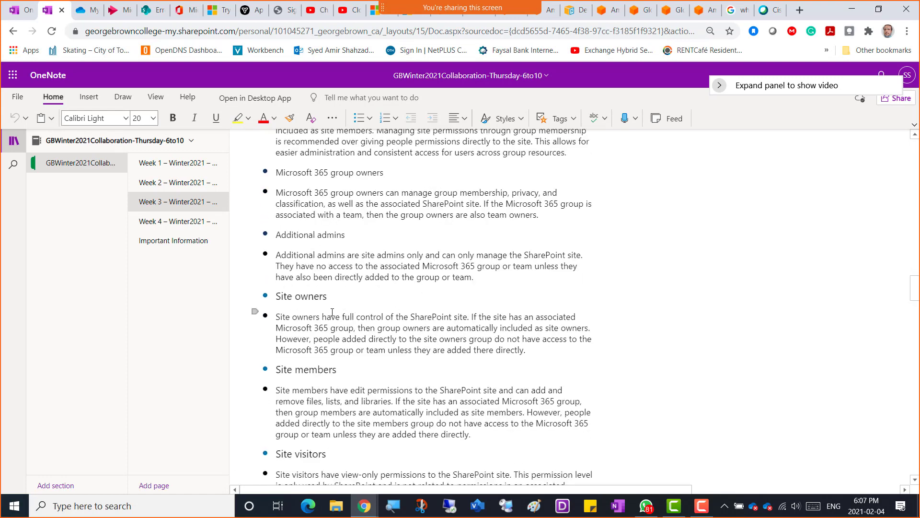
- Scroll past the Site owners, members and visitors notes to the Teams link and Screenshot 4
scroll(377, 317, "down", 3)
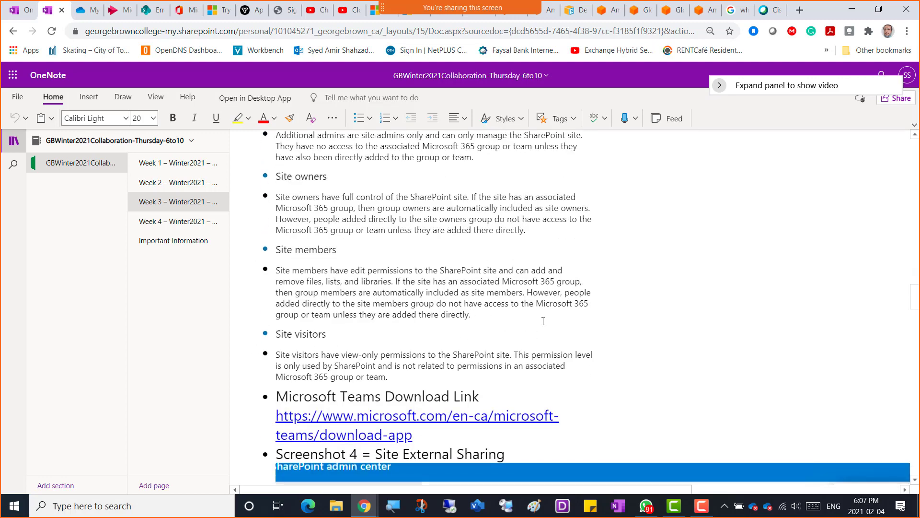
scroll(546, 326, "down", 4)
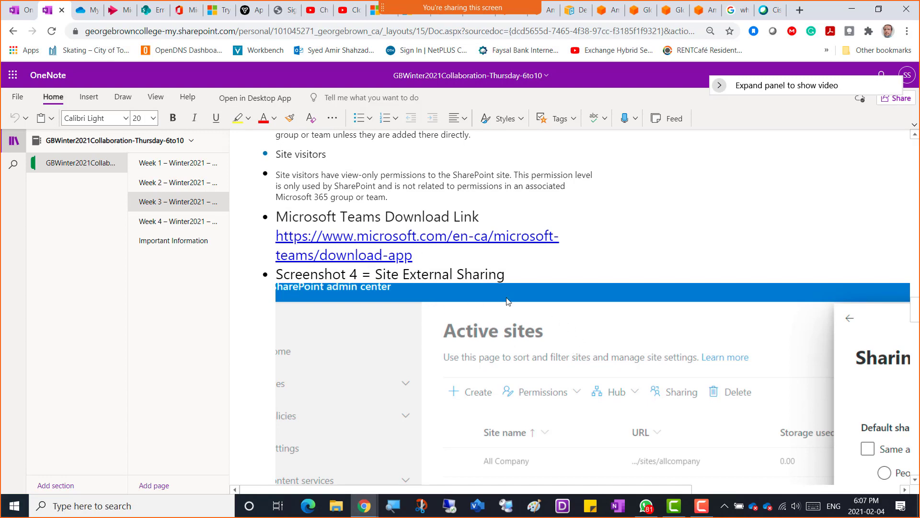
- Scroll through Screenshot 4 and the Send link image down to Screenshot 6 = Sharepoint Flow
scroll(509, 301, "down", 1)
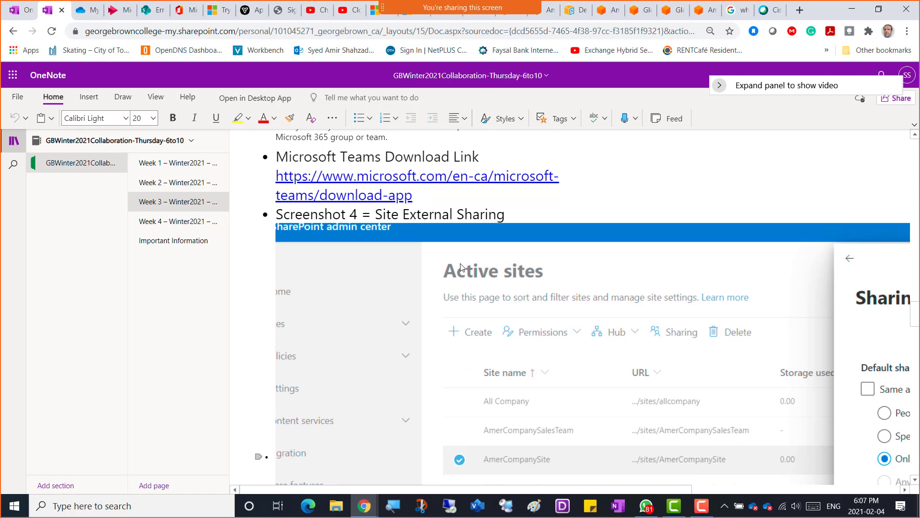
scroll(462, 268, "down", 2)
scroll(464, 269, "down", 1)
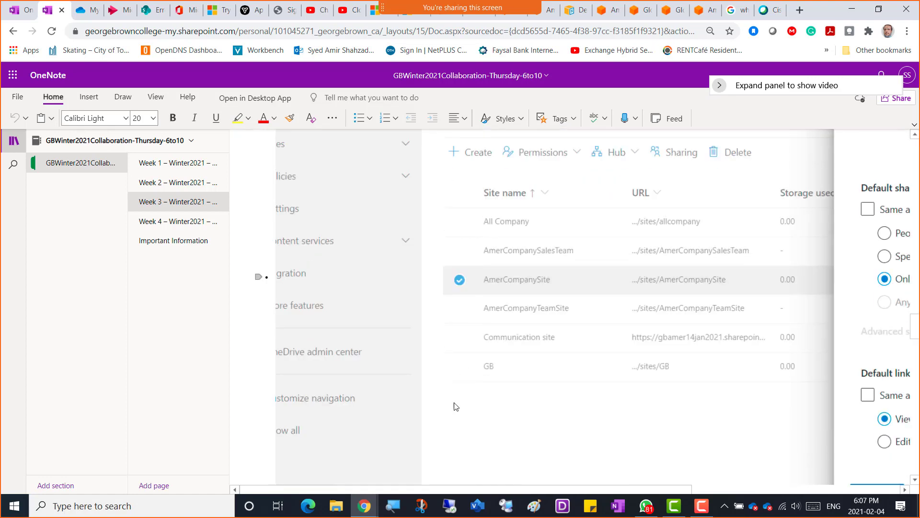
left_click_drag(440, 489, 384, 467)
scroll(403, 298, "down", 1)
scroll(403, 297, "down", 7)
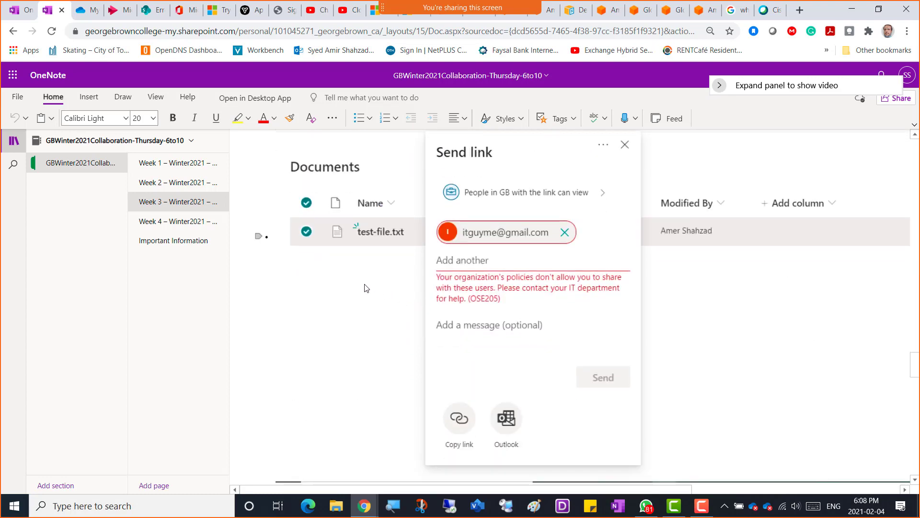
scroll(366, 287, "down", 5)
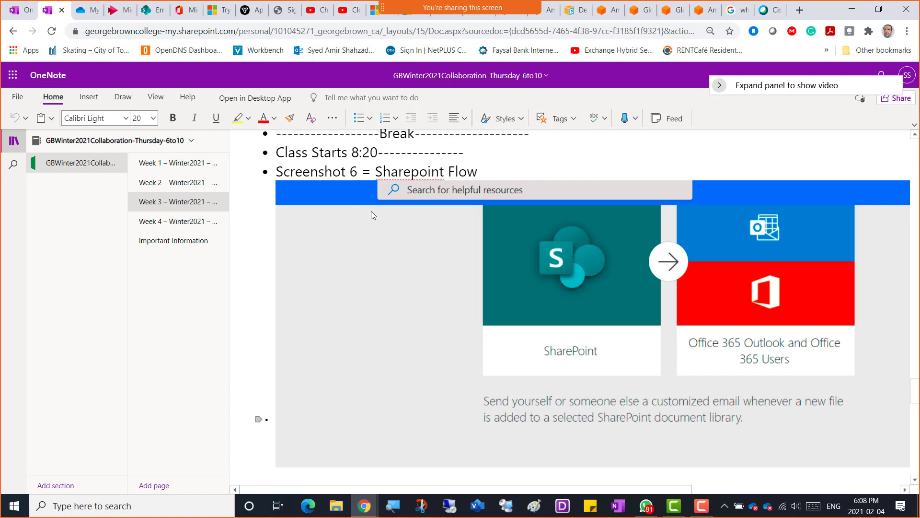
- Scroll around the Break and flow screenshot, then down to the Power Automate and Versioning bullets
scroll(371, 211, "up", 5)
scroll(391, 215, "up", 4)
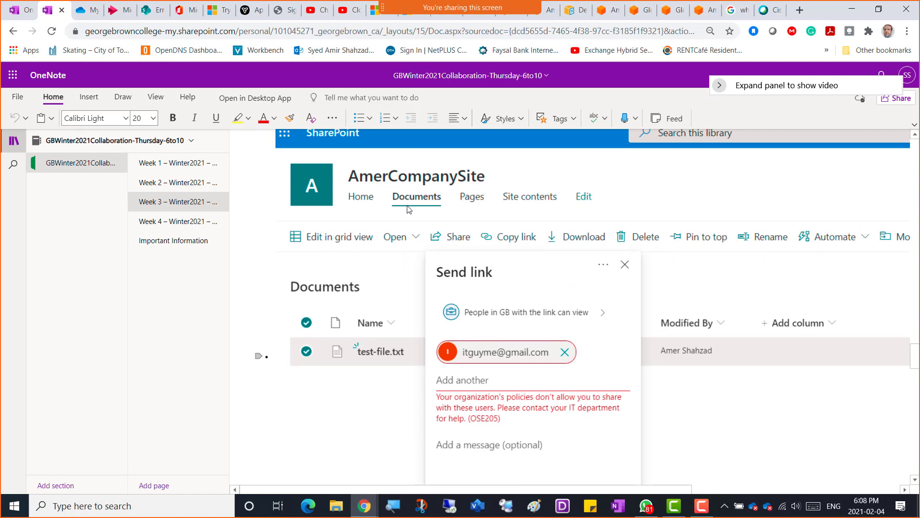
scroll(405, 225, "down", 10)
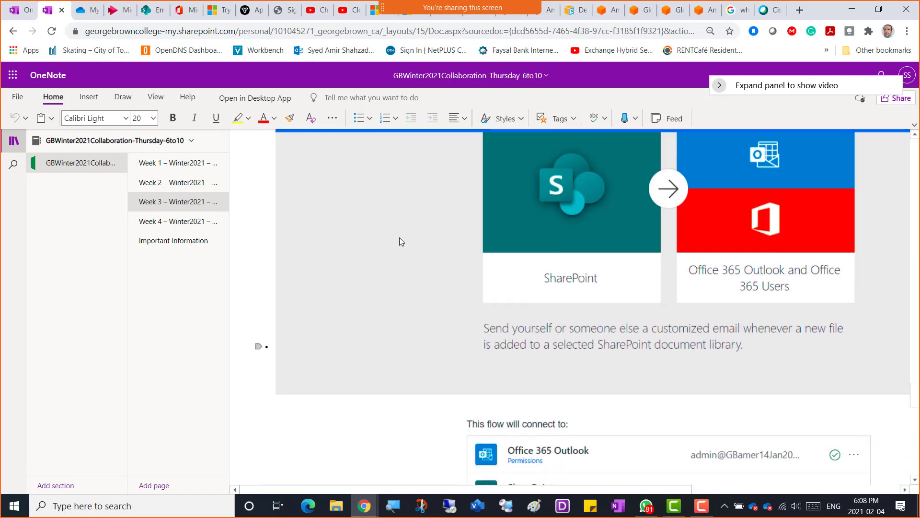
scroll(402, 241, "down", 3)
scroll(402, 241, "up", 5)
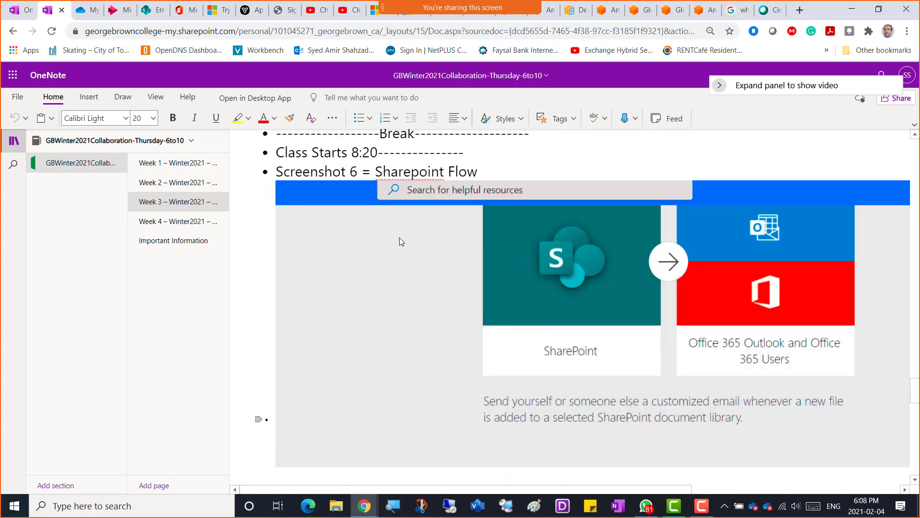
scroll(399, 238, "up", 3)
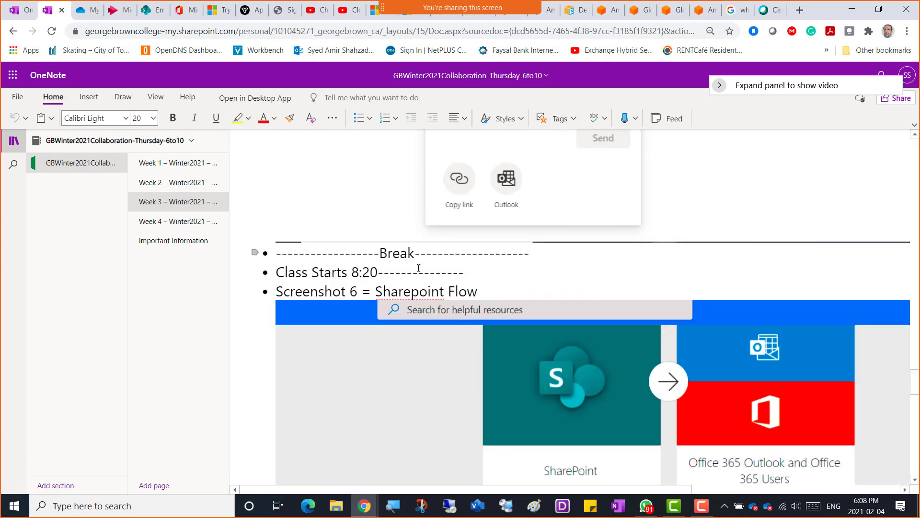
scroll(356, 380, "down", 4)
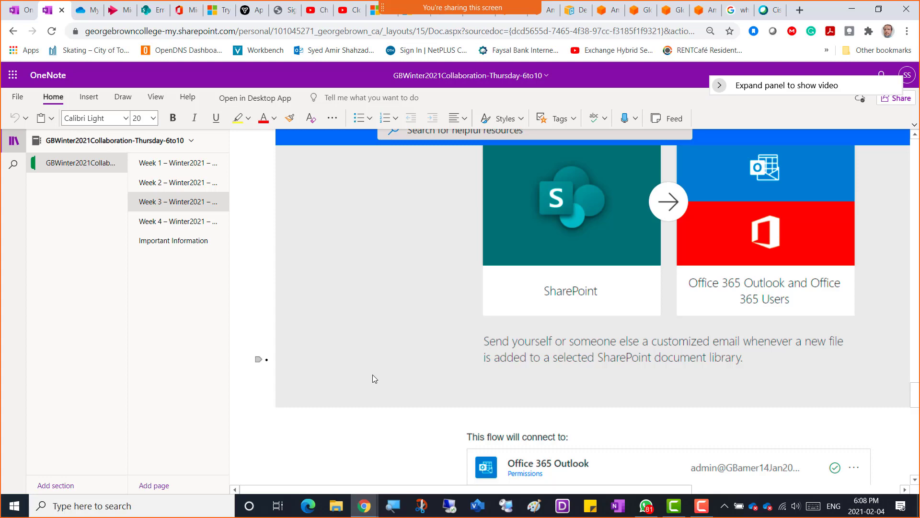
scroll(373, 376, "down", 5)
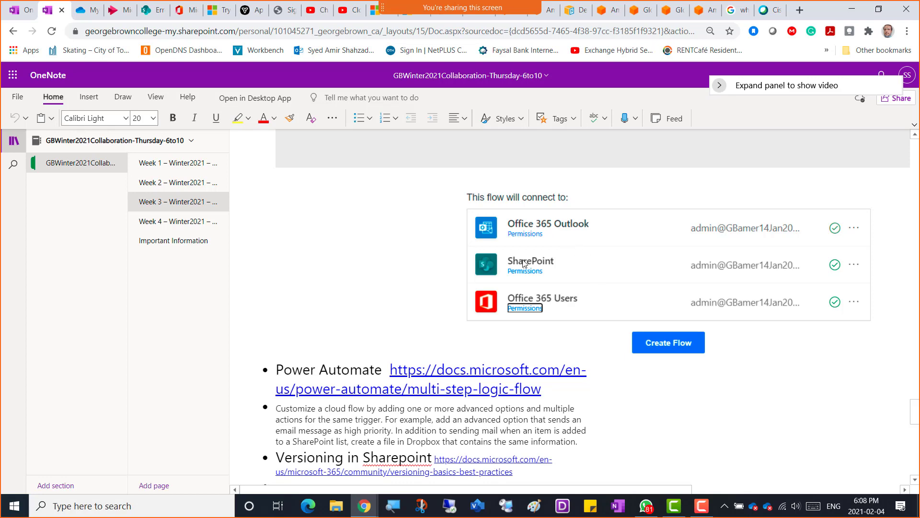
scroll(664, 401, "down", 3)
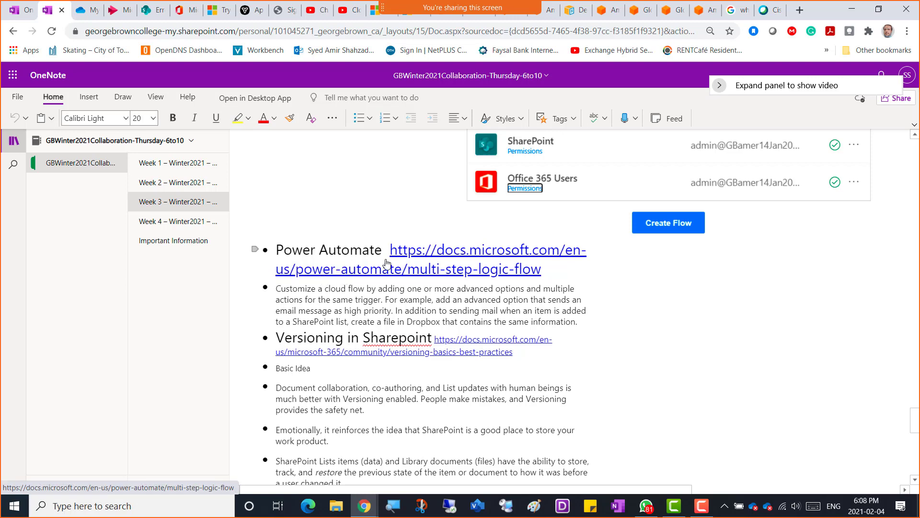
scroll(589, 324, "down", 3)
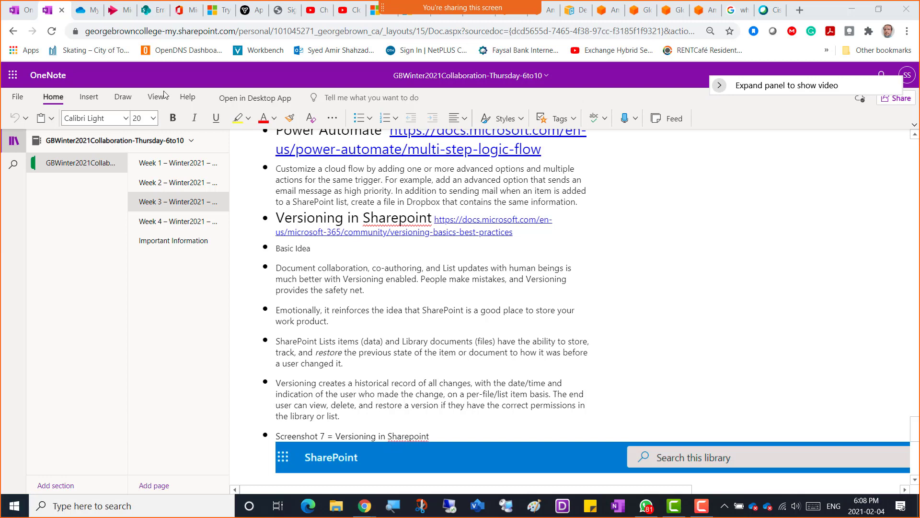
key("XF86MonBrightnessUp")
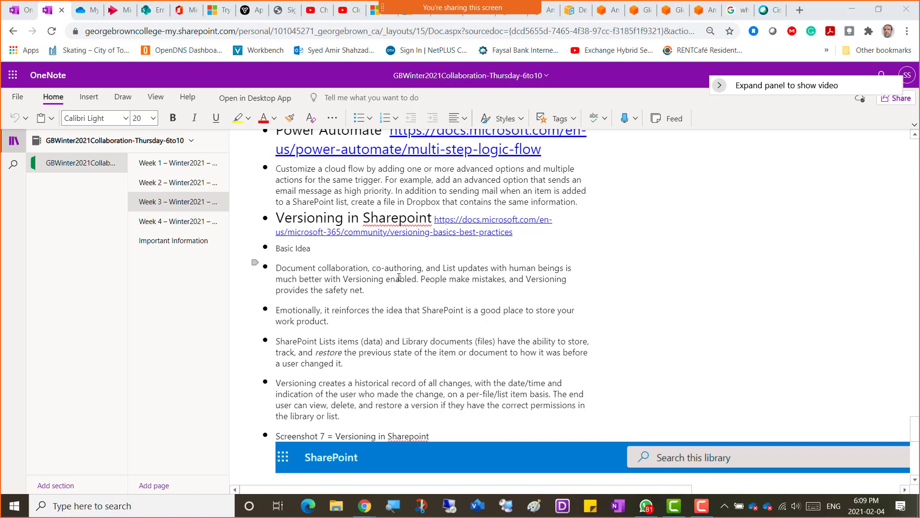
scroll(399, 277, "down", 2)
scroll(399, 277, "down", 2)
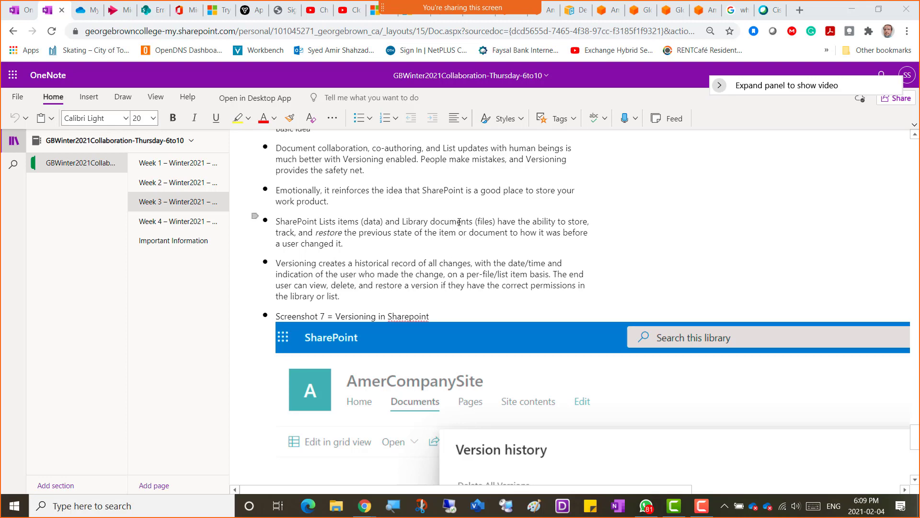
scroll(454, 230, "down", 5)
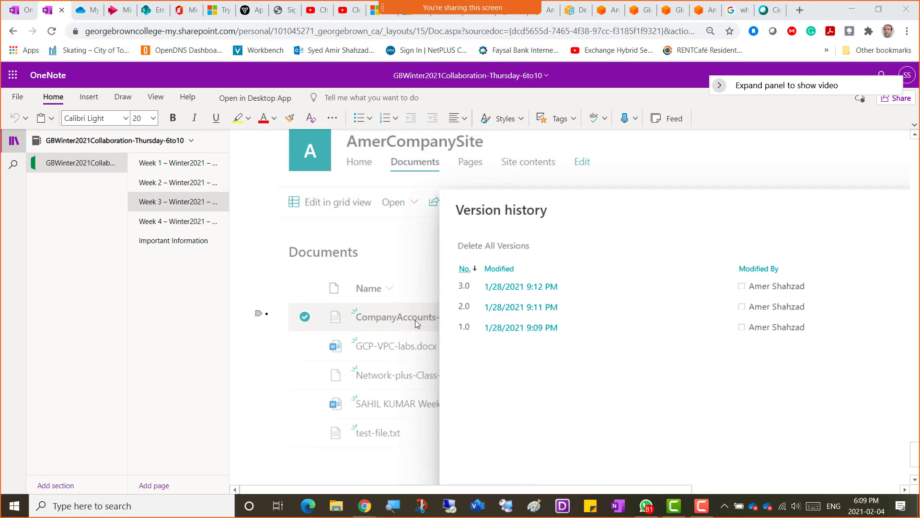
scroll(415, 321, "down", 2)
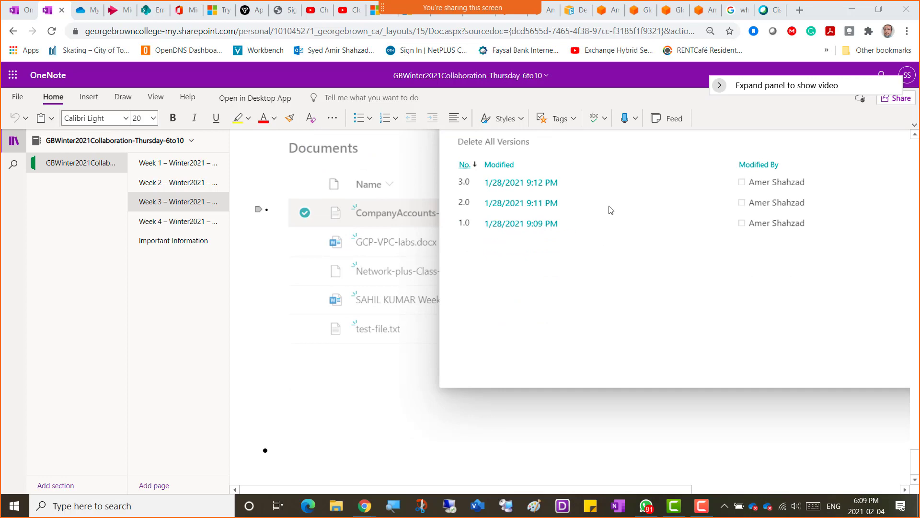
- On the Week 4 page, add a bullet reading 'Lets continue on the Sharepoint communications Site features'
left_click(158, 226)
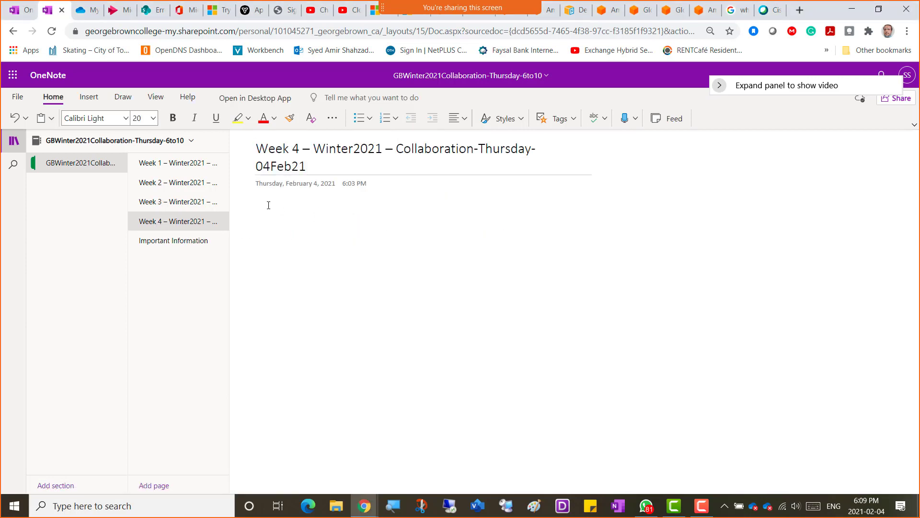
left_click(268, 206)
key("ctrl+period")
type("L")
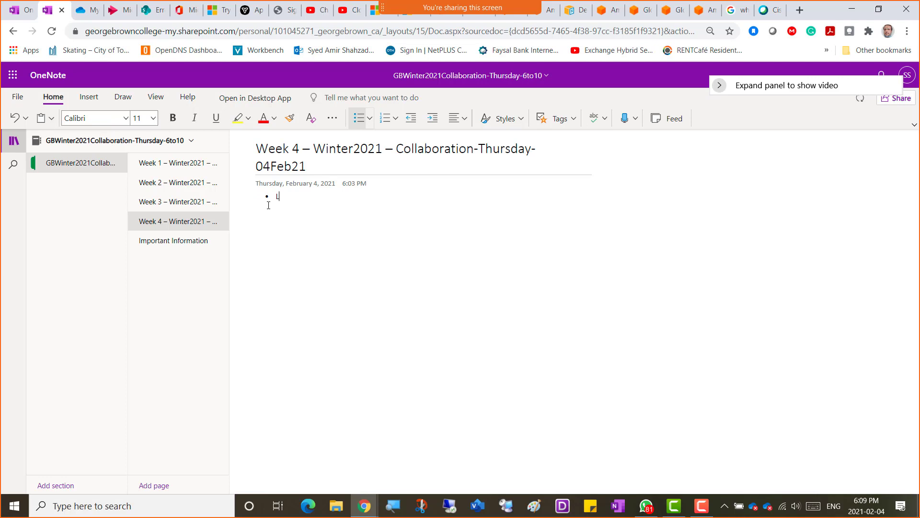
type("ets continue on the Sharepoint coim")
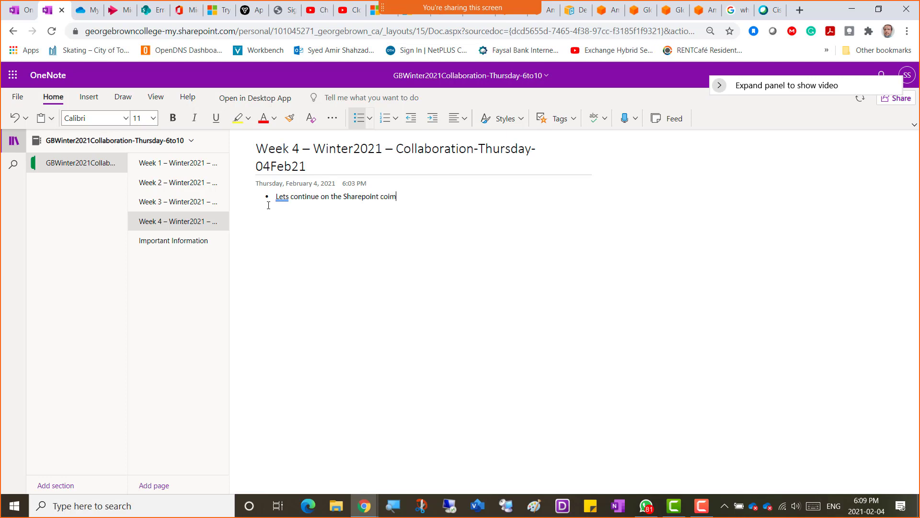
key("BackSpace")
key("BackSpace")
key("BackSpace")
type("ommunications Site")
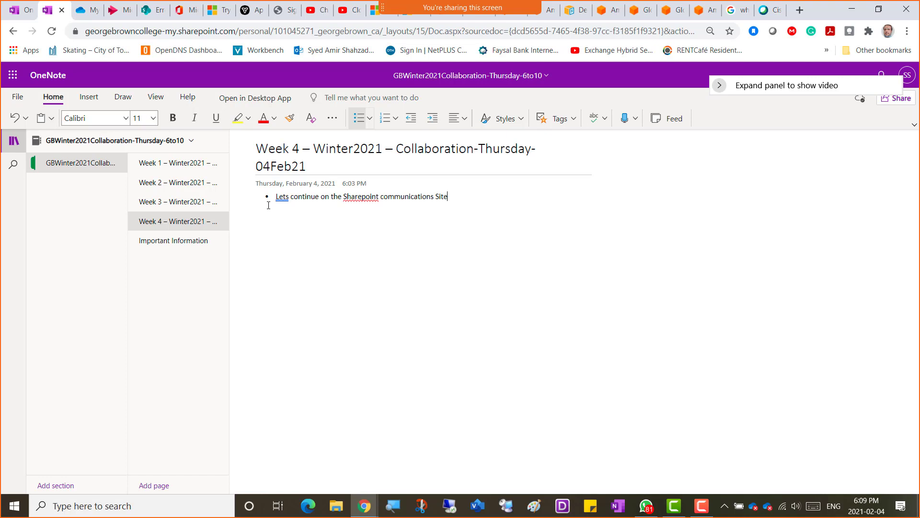
type("features")
- Set the bullet line's font size to 20
key("ctrl+a")
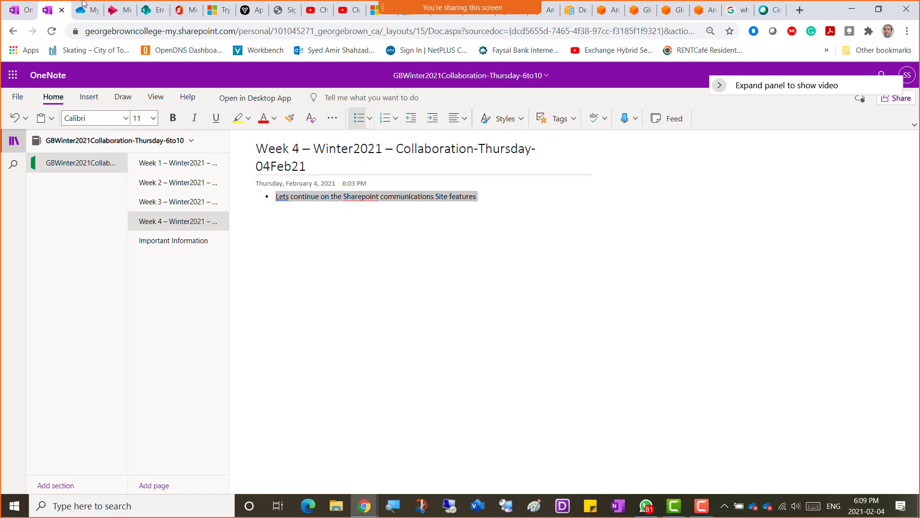
left_click(153, 118)
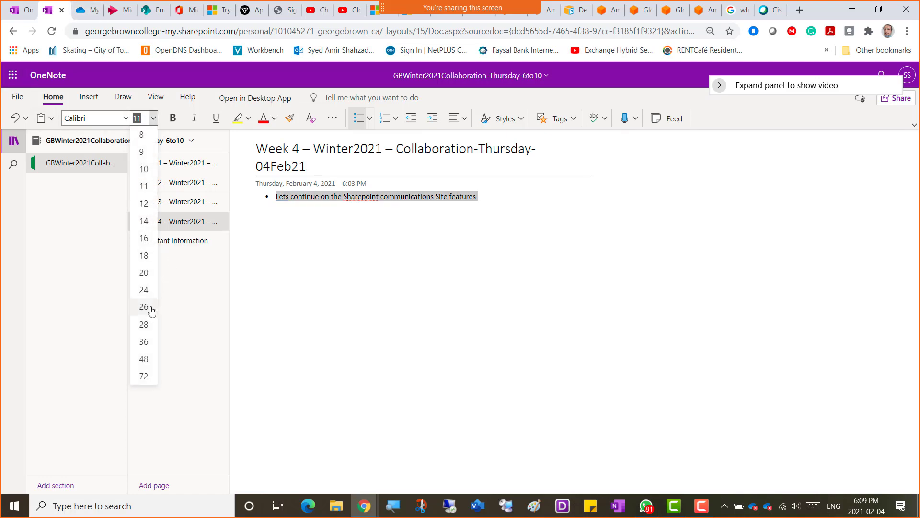
left_click(143, 274)
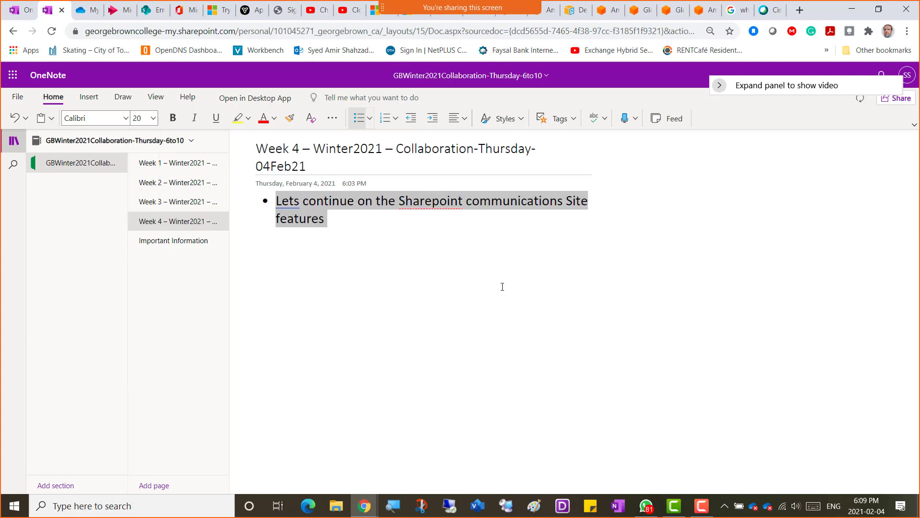
left_click(339, 225)
key("alt+Tab")
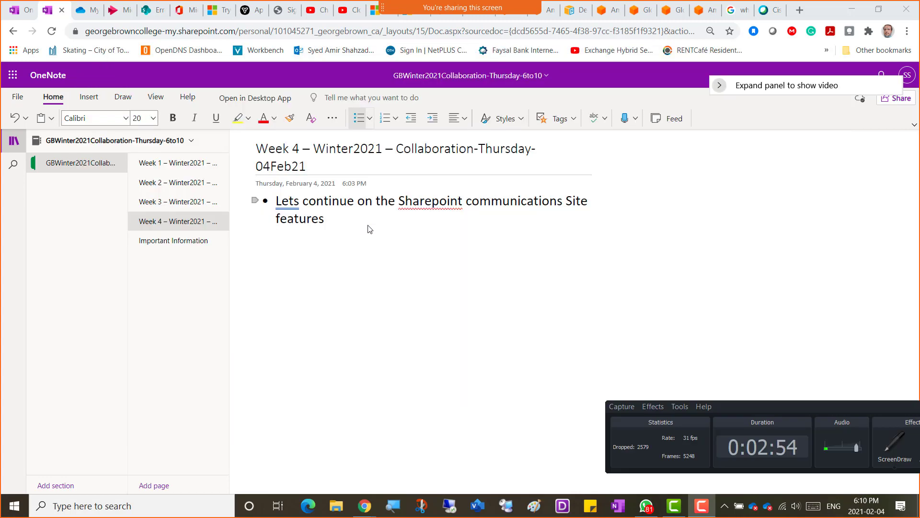
key("alt+Tab")
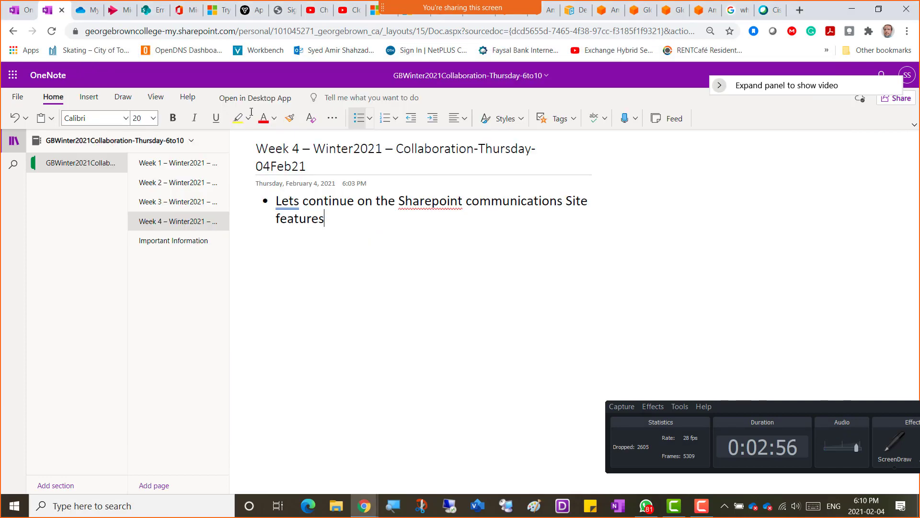
- Switch to the SharePoint admin center window and open Sites > Active sites
key("alt+Tab")
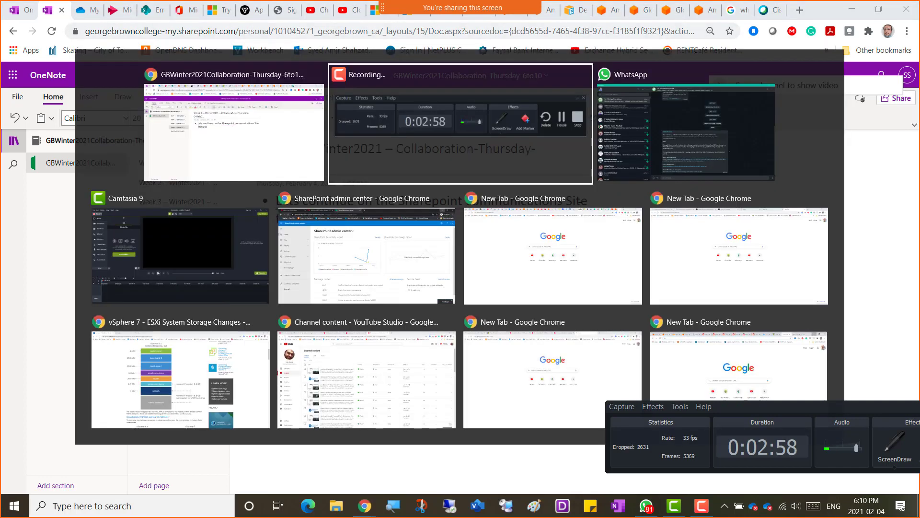
key("alt+Tab")
key("alt+Tab")
key("alt+Tab")
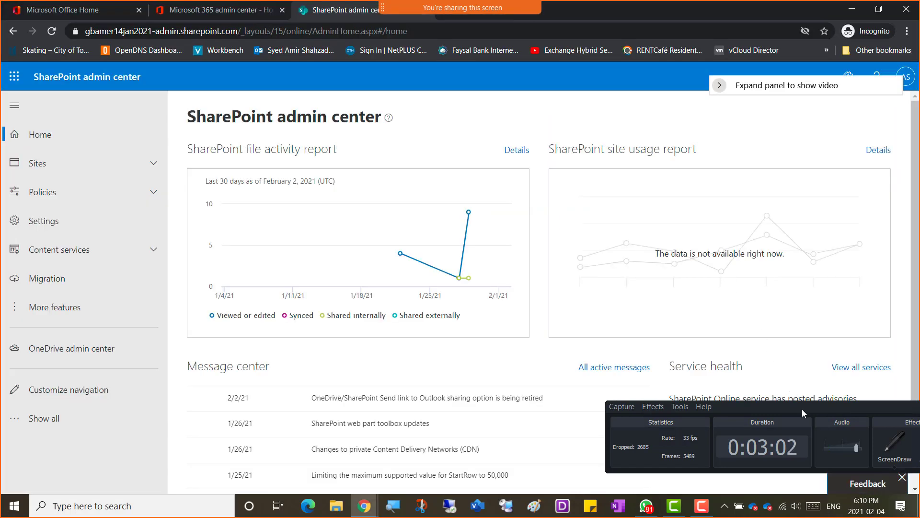
left_click(802, 410)
left_click(880, 407)
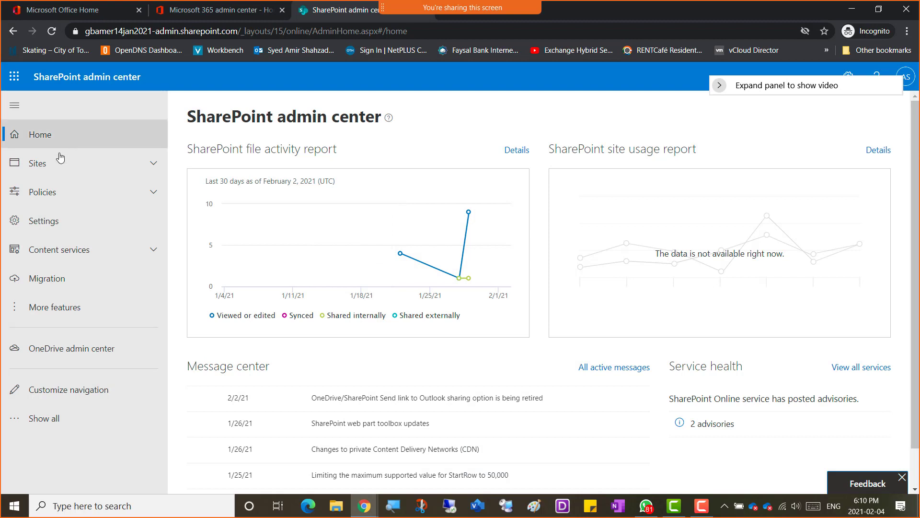
left_click(151, 168)
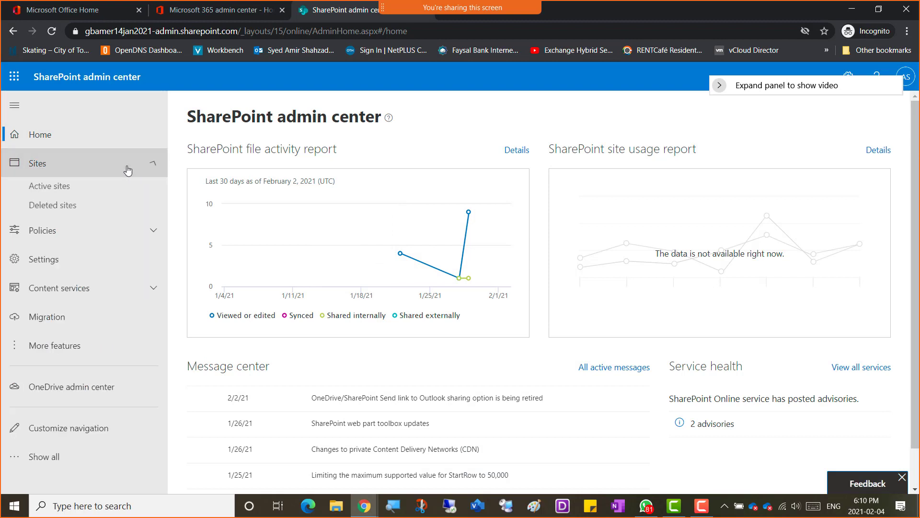
left_click(72, 189)
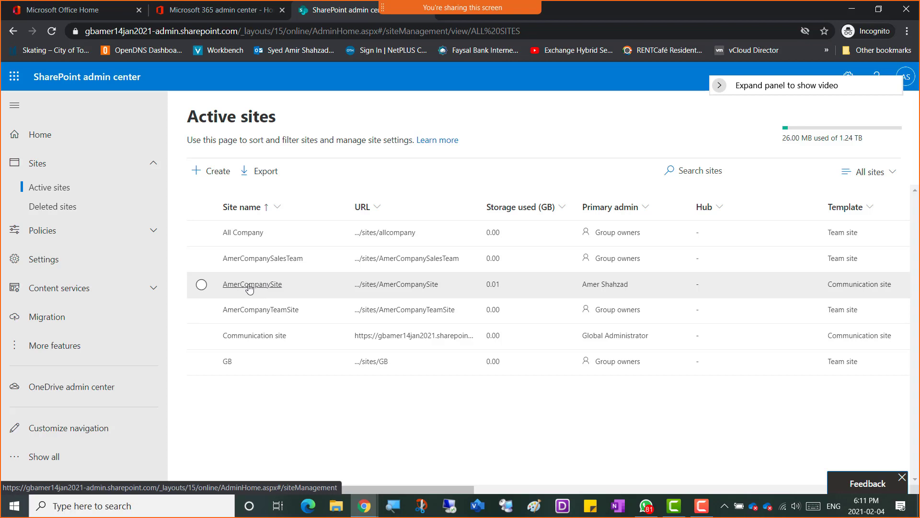
- Open the AmerCompanySite site and click Next on the 'Help us protect your account' prompt
left_click(257, 288)
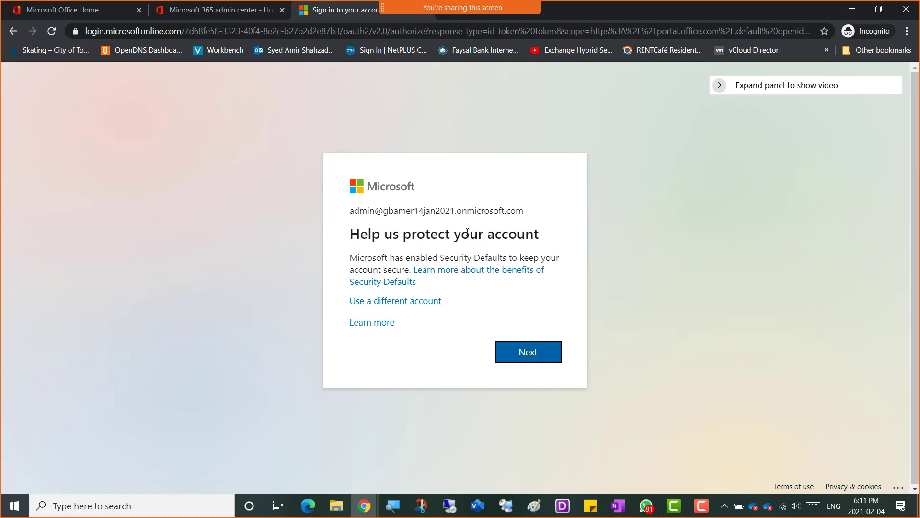
left_click(530, 354)
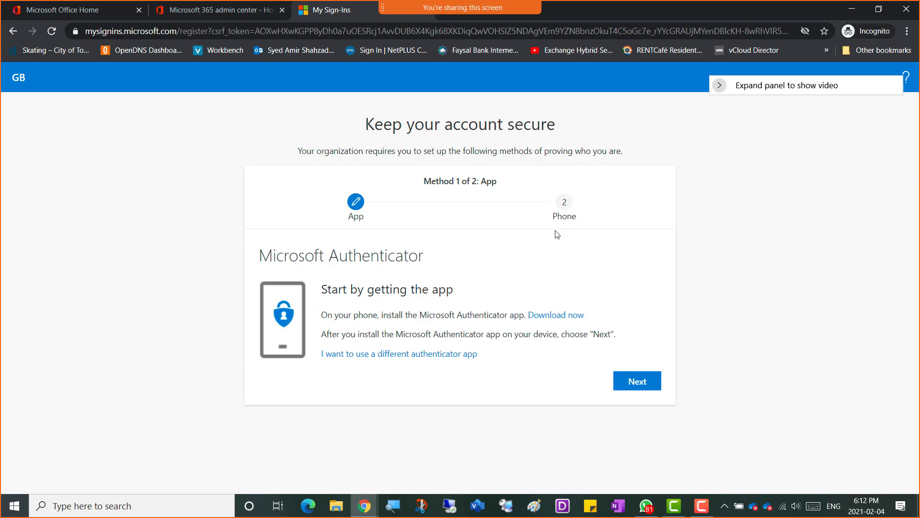
left_click_drag(420, 315, 524, 319)
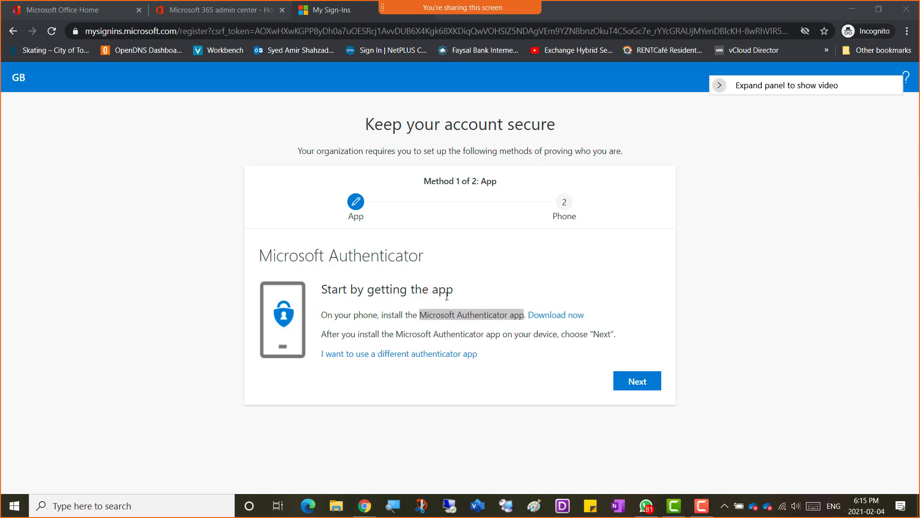
- Duplicate the Microsoft 365 admin center tab, then switch through the tabs to Office Home
left_click(198, 12)
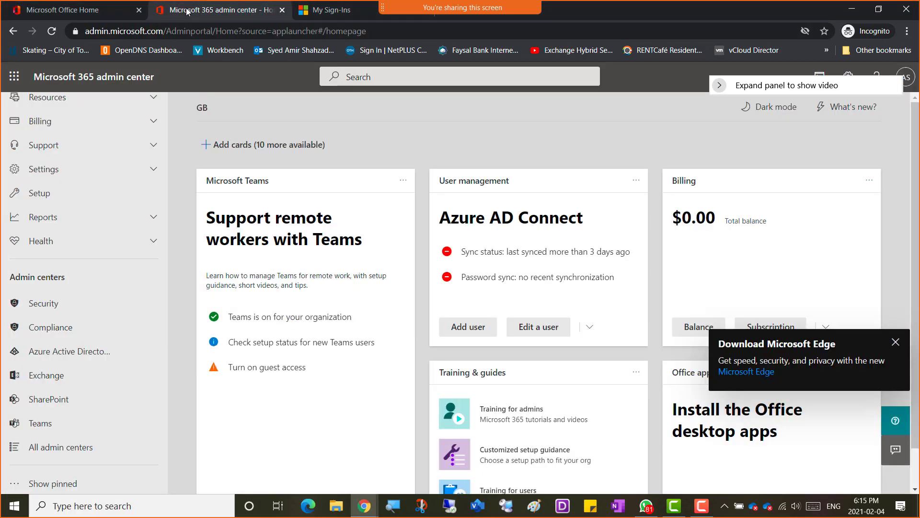
right_click(198, 12)
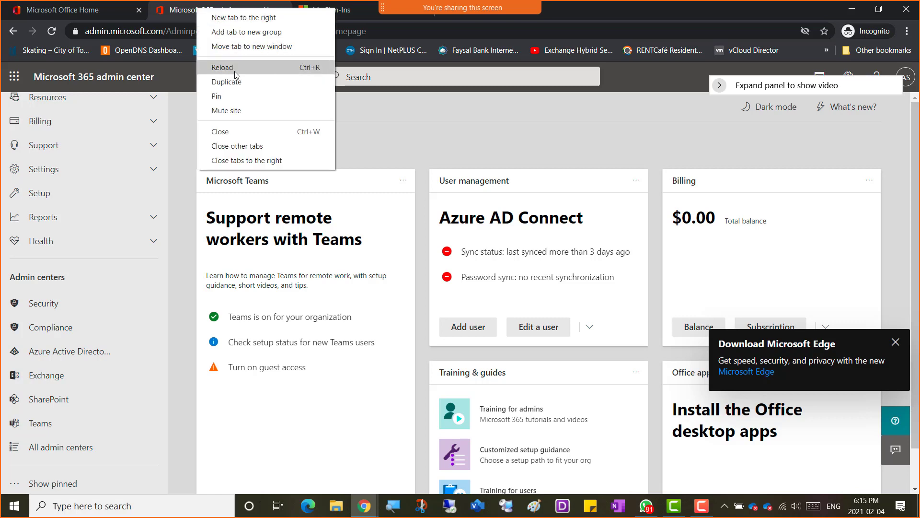
left_click(238, 83)
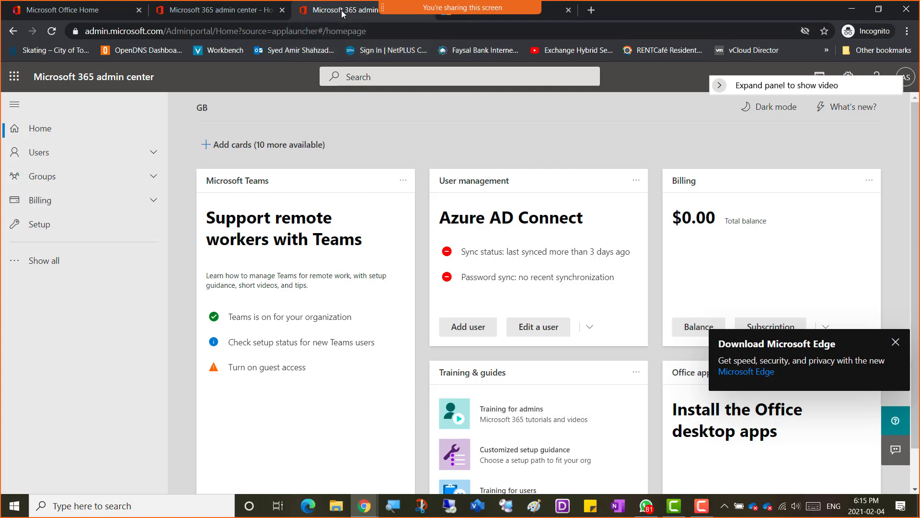
left_click(448, 16)
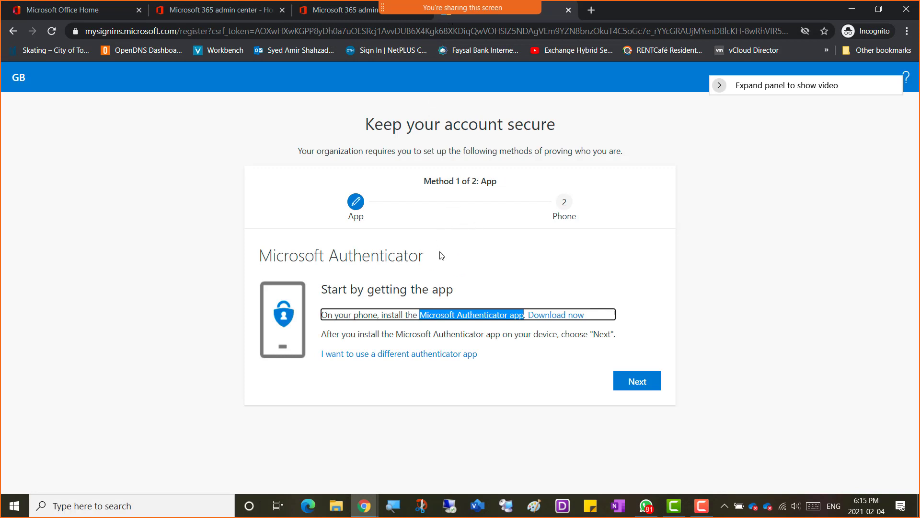
left_click(320, 15)
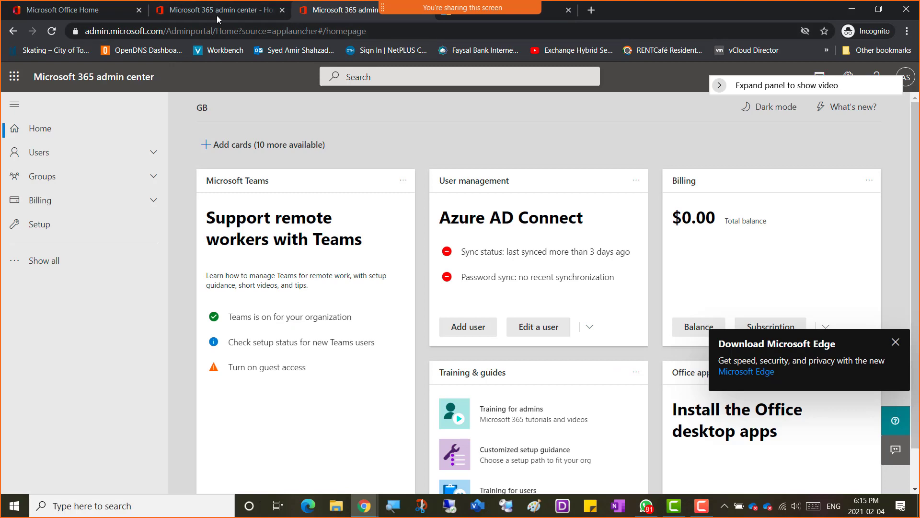
left_click(66, 16)
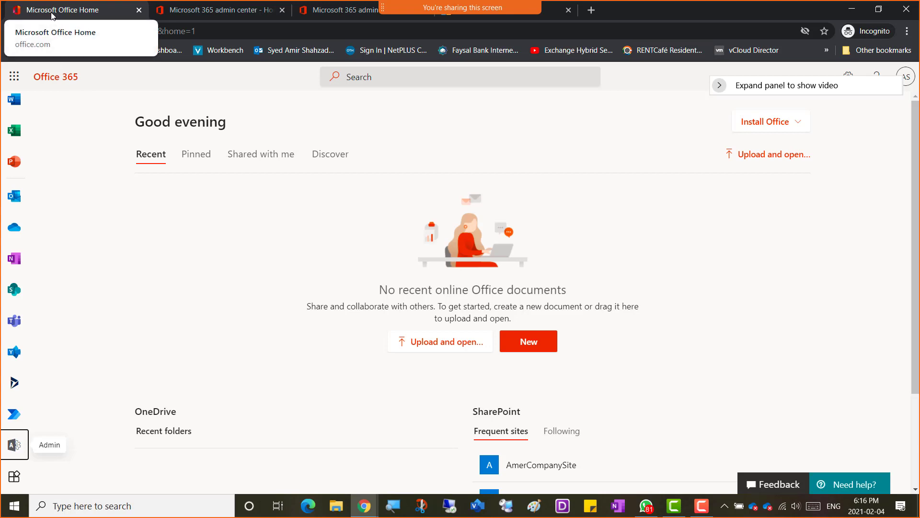
- Check the My Sign-Ins tab, then return via Office Home to the Microsoft 365 admin center tab
left_click(443, 16)
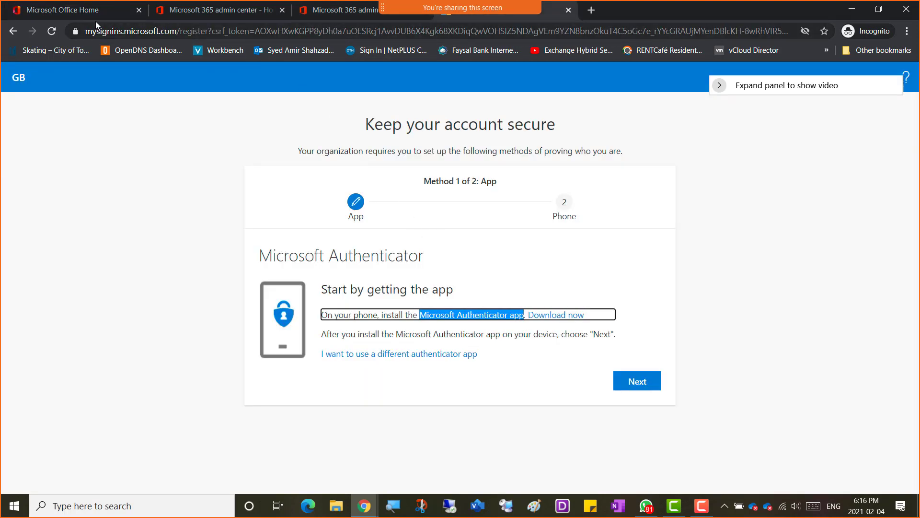
left_click(52, 11)
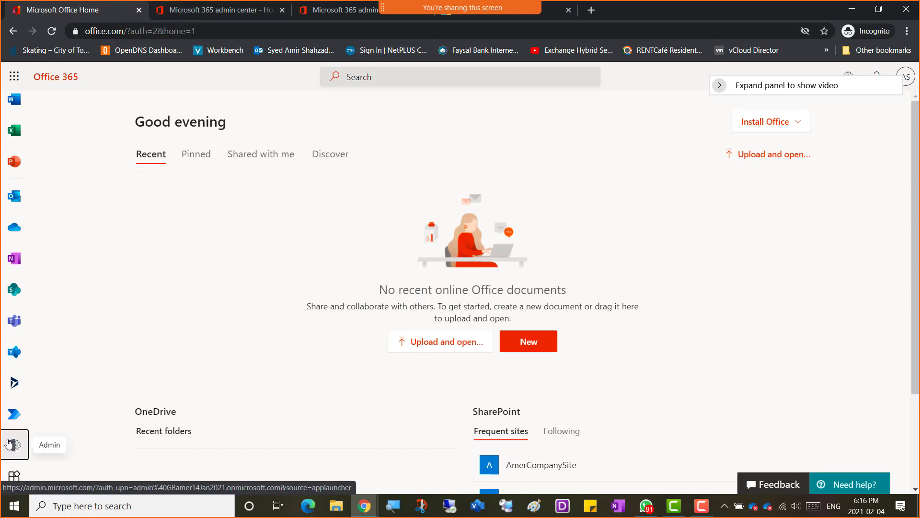
left_click(182, 13)
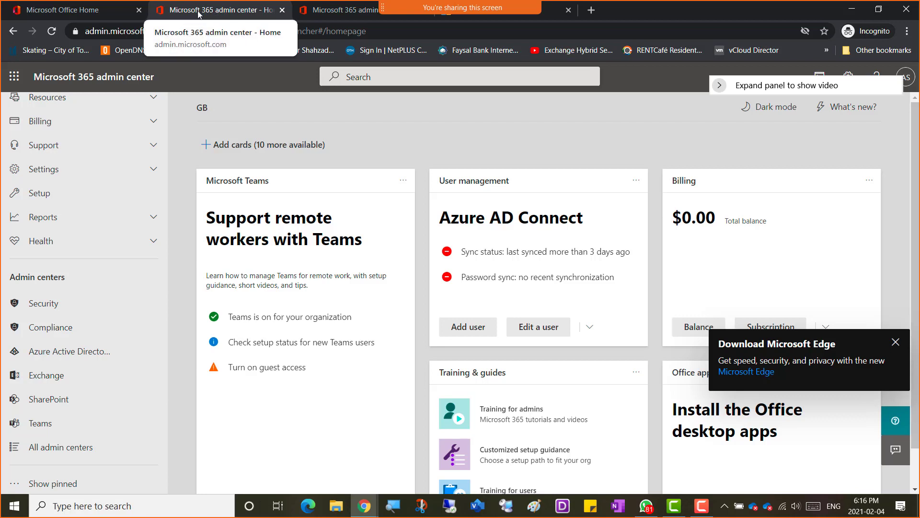
- Expand Users in the admin center's left navigation and open Active users
scroll(100, 261, "up", 3)
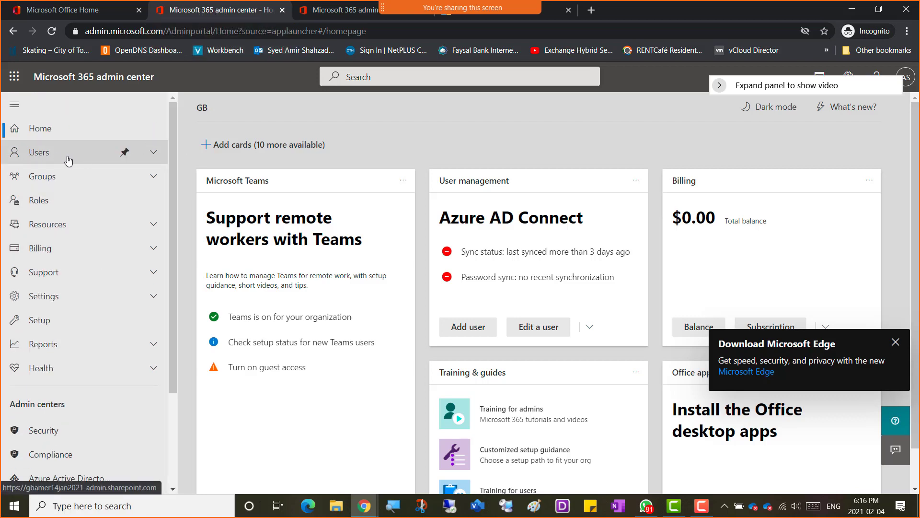
left_click(49, 154)
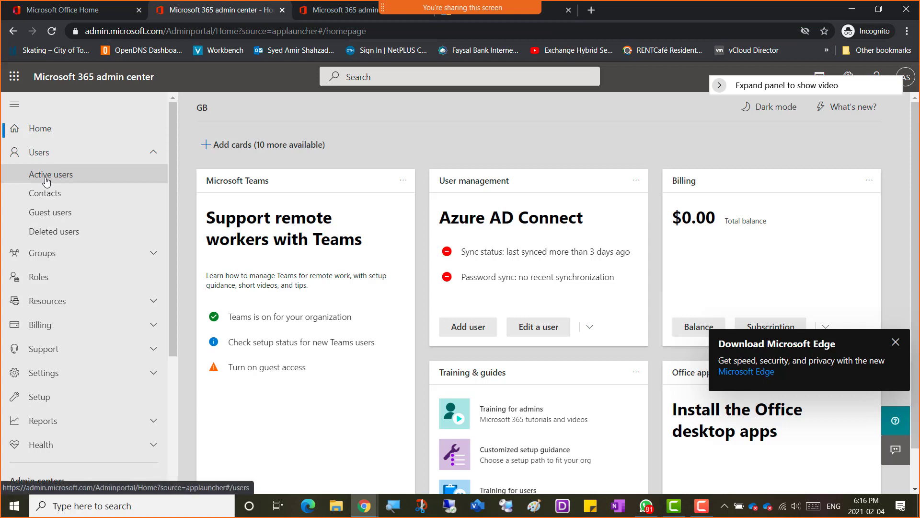
left_click(61, 179)
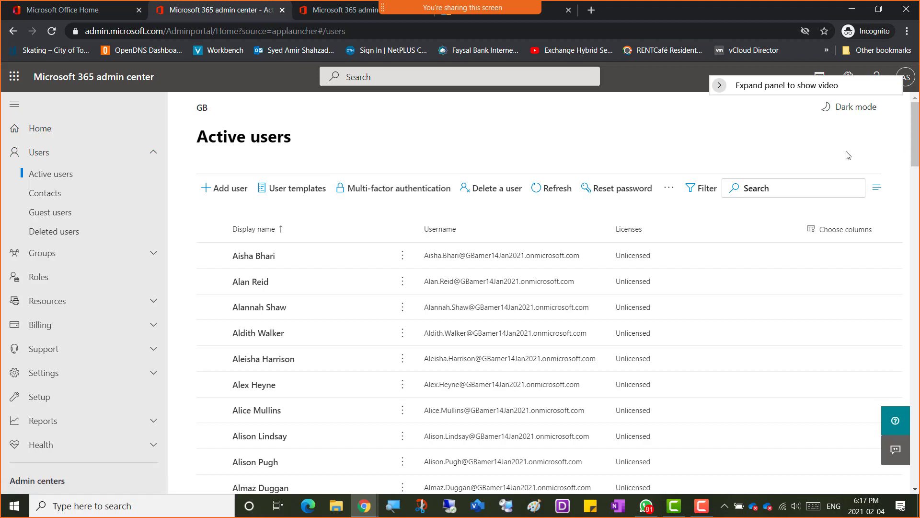
left_click_drag(797, 87, 669, 28)
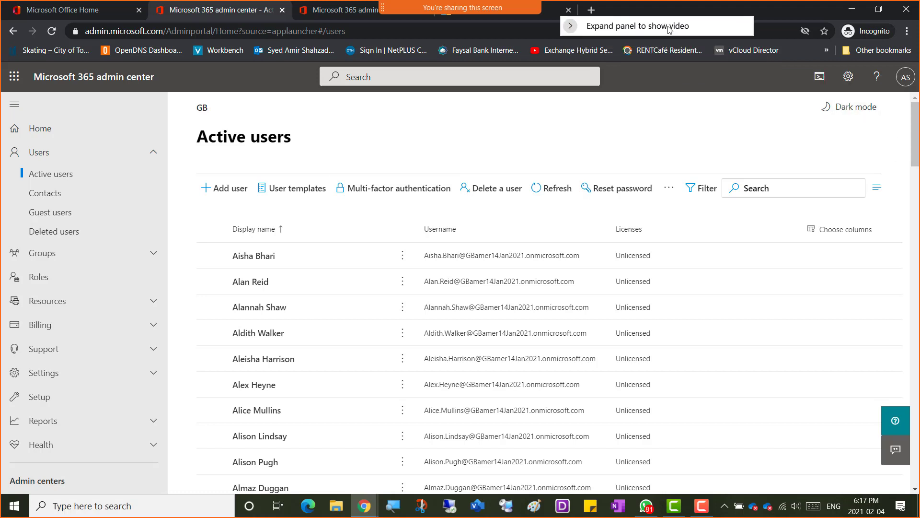
- Open multi-factor authentication and continue past the security defaults notice to Authenticator setup
left_click(371, 188)
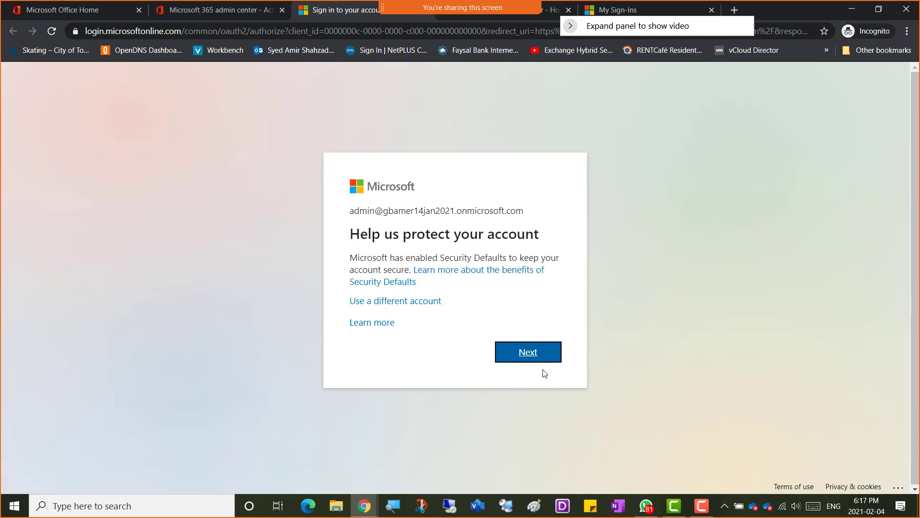
left_click(535, 355)
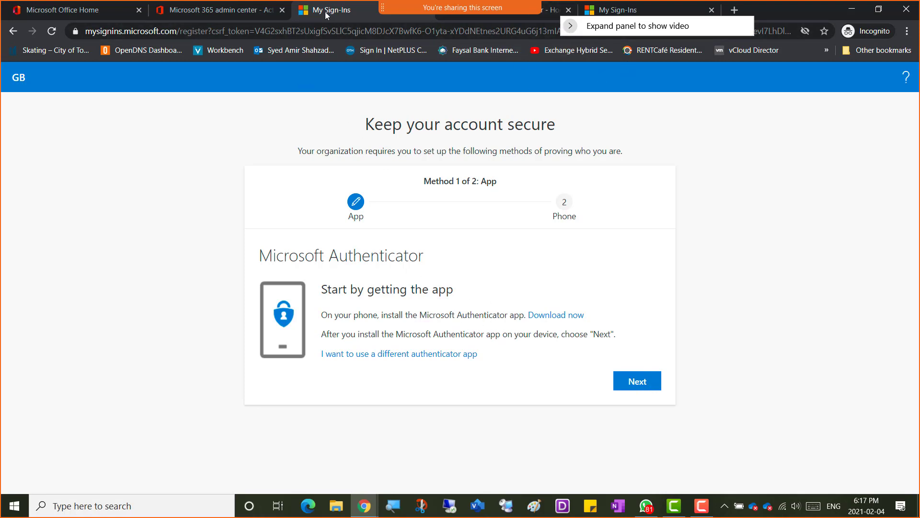
- Switch back to the admin center tab showing the Active users list
left_click(218, 13)
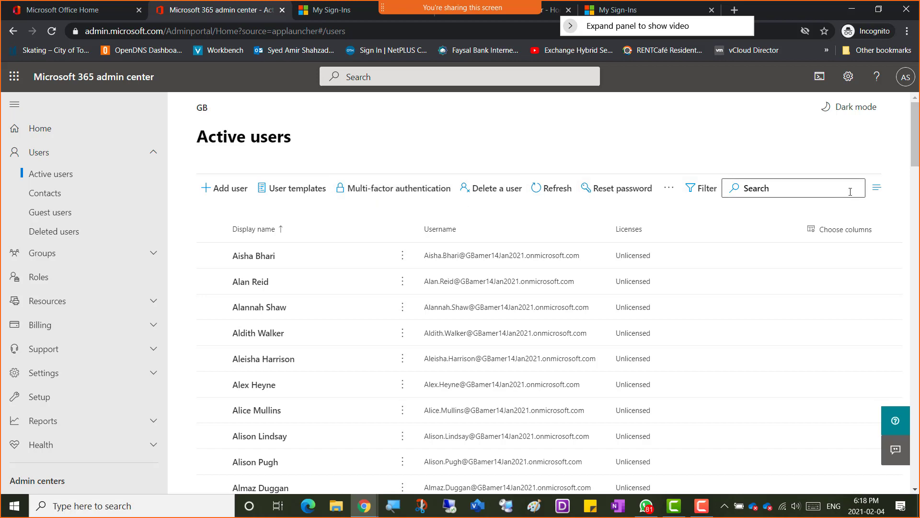
left_click(56, 11)
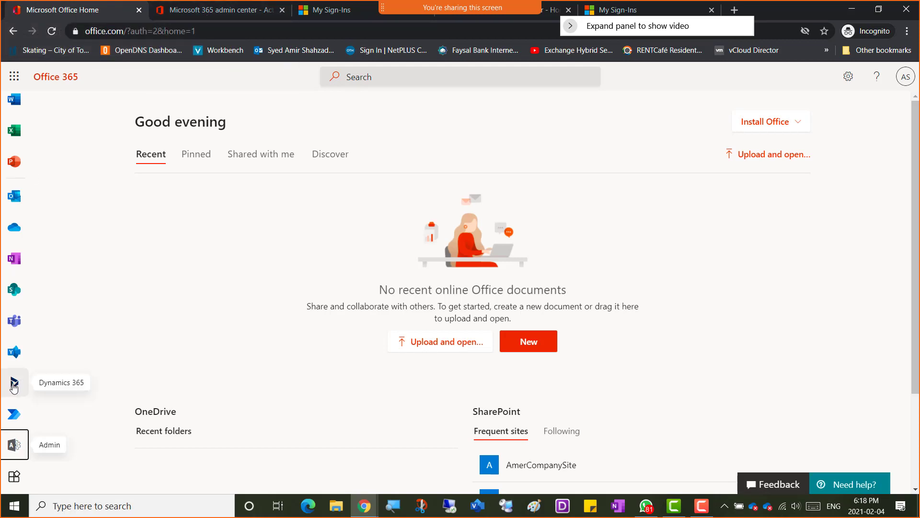
left_click(216, 14)
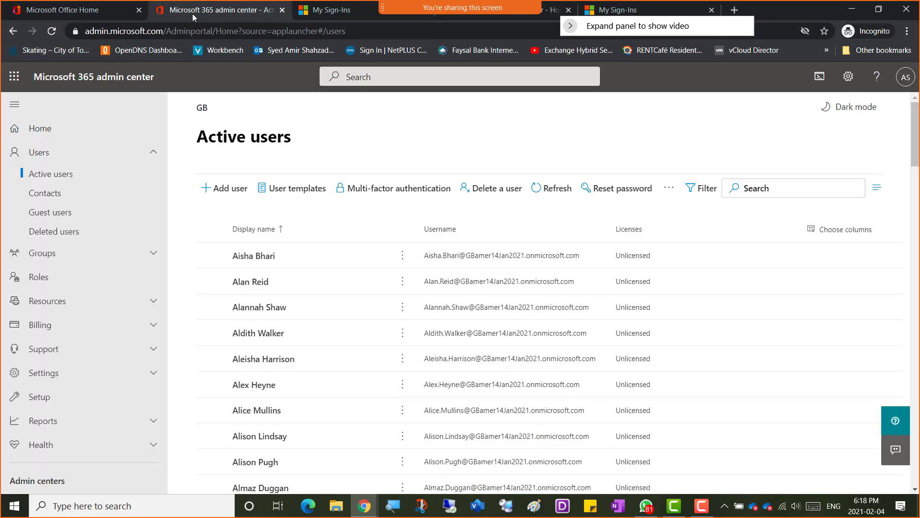
left_click(42, 153)
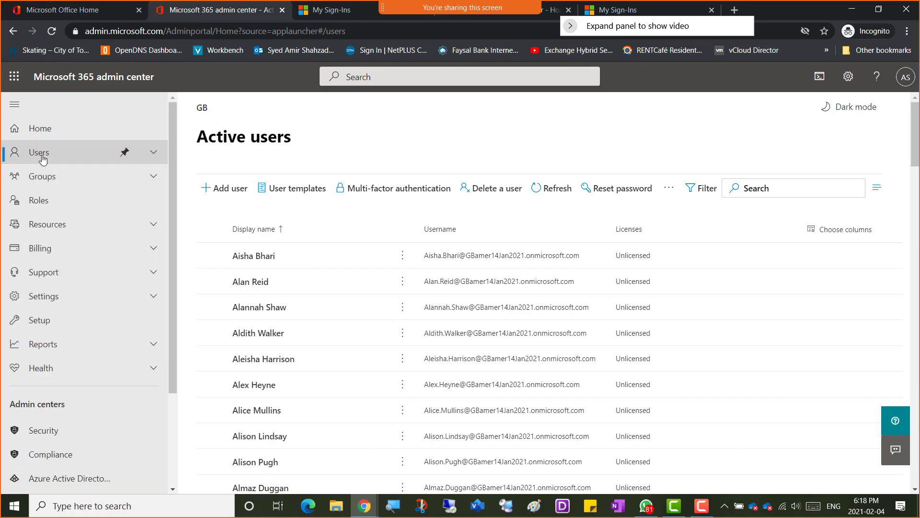
left_click(43, 154)
left_click(56, 177)
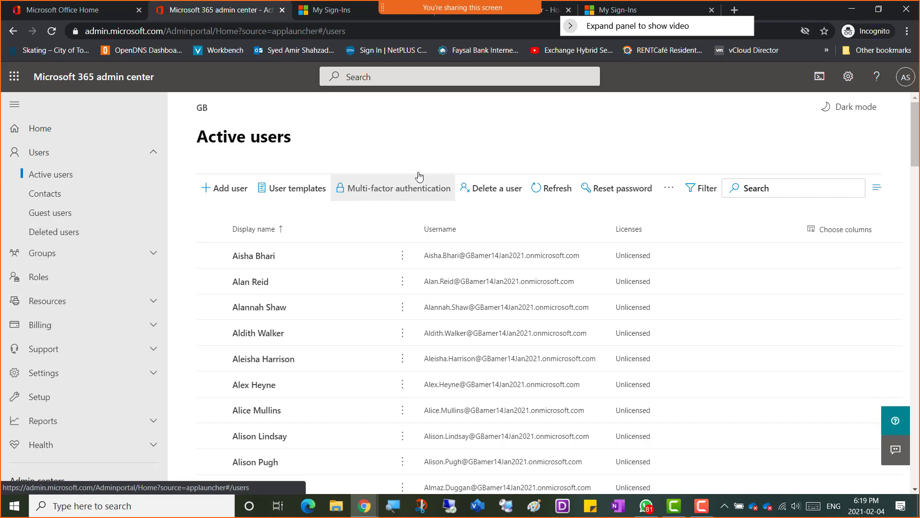
left_click(670, 192)
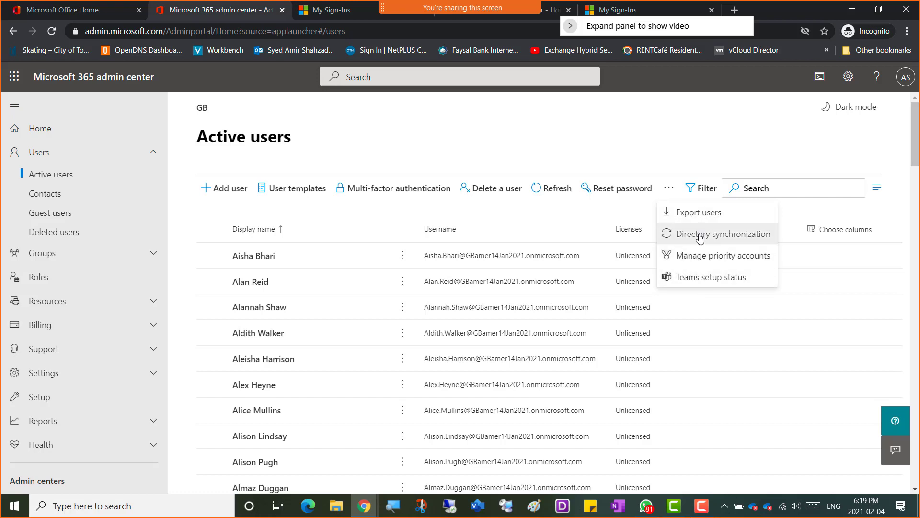
left_click(579, 135)
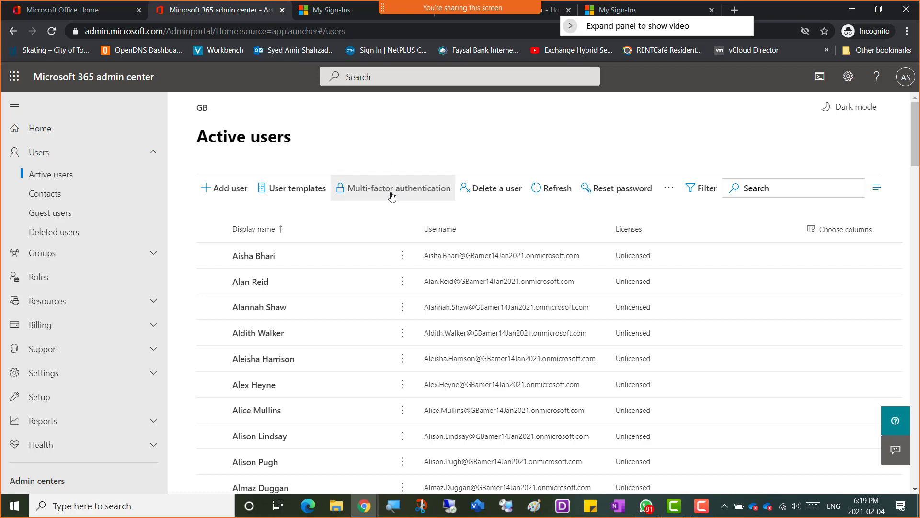
- Start multi-factor setup and continue past 'Help us protect your account' into security info registration
left_click(392, 193)
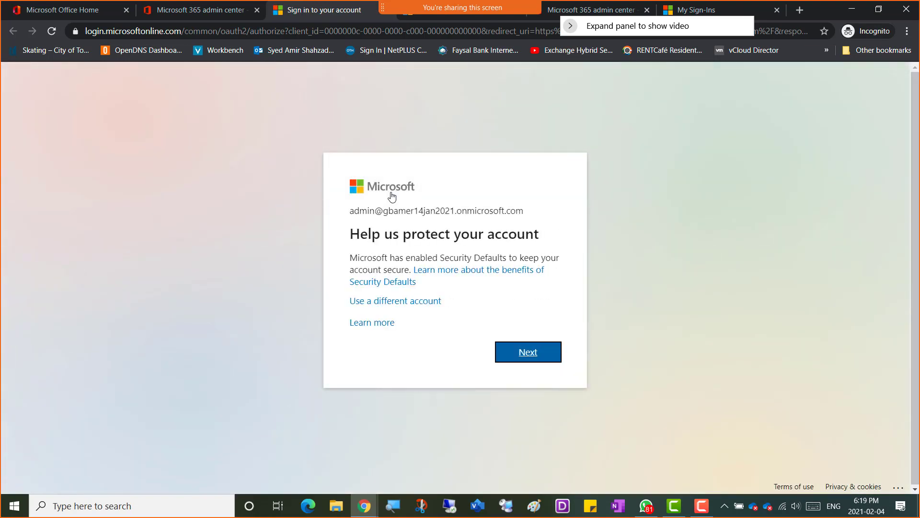
left_click(542, 359)
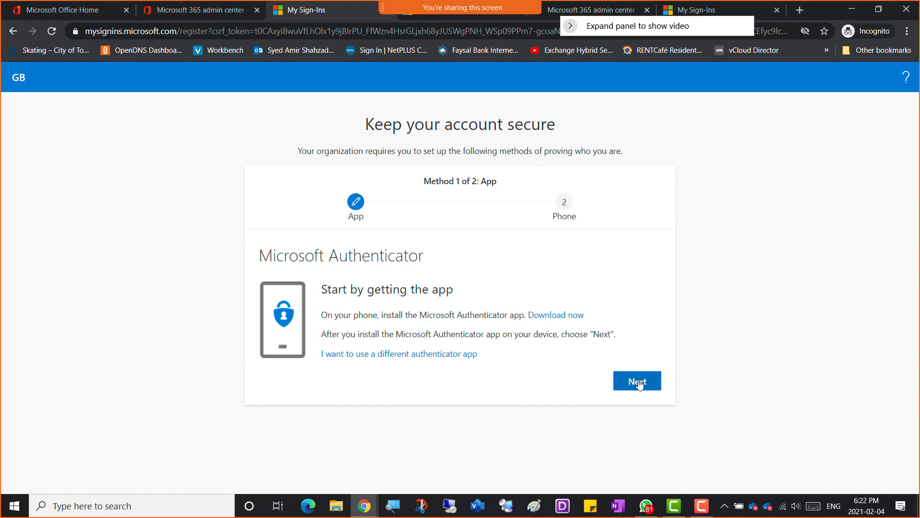
- Advance the Authenticator wizard past 'Start by getting the app' and 'Set up your account' to the QR code
left_click(641, 383)
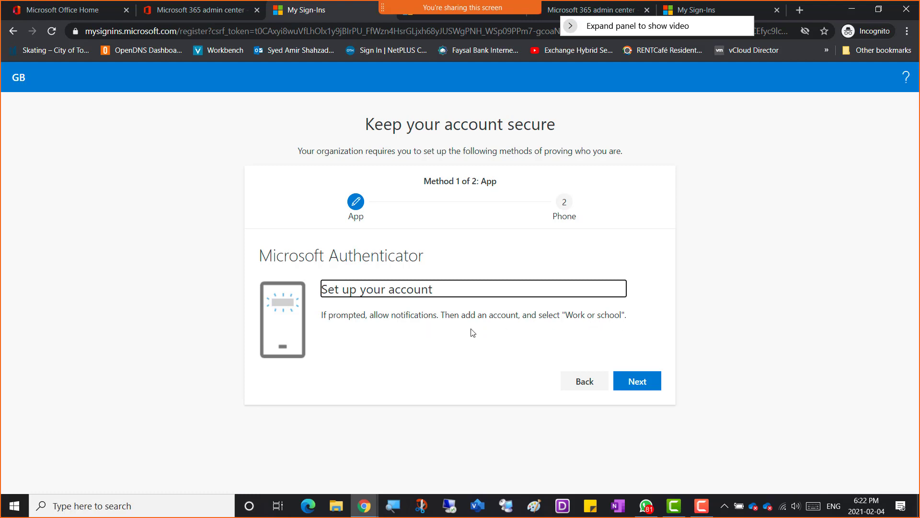
left_click(645, 353)
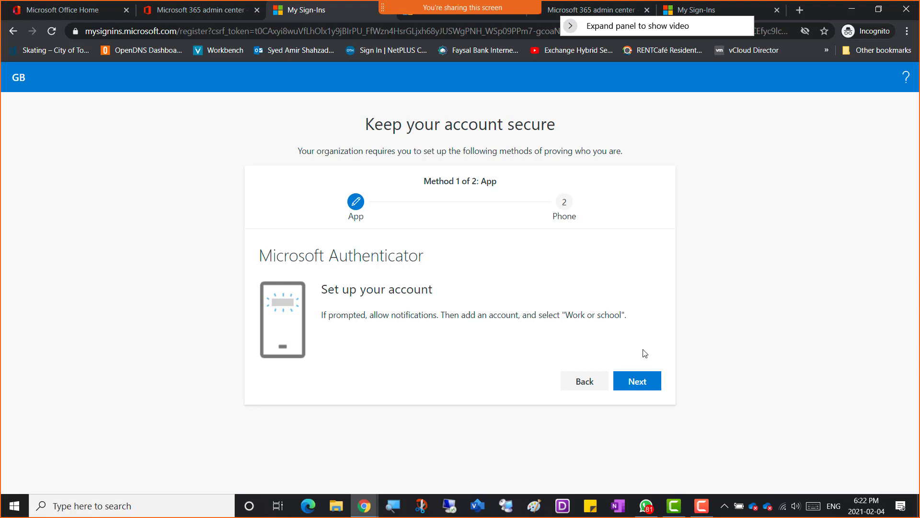
left_click(638, 381)
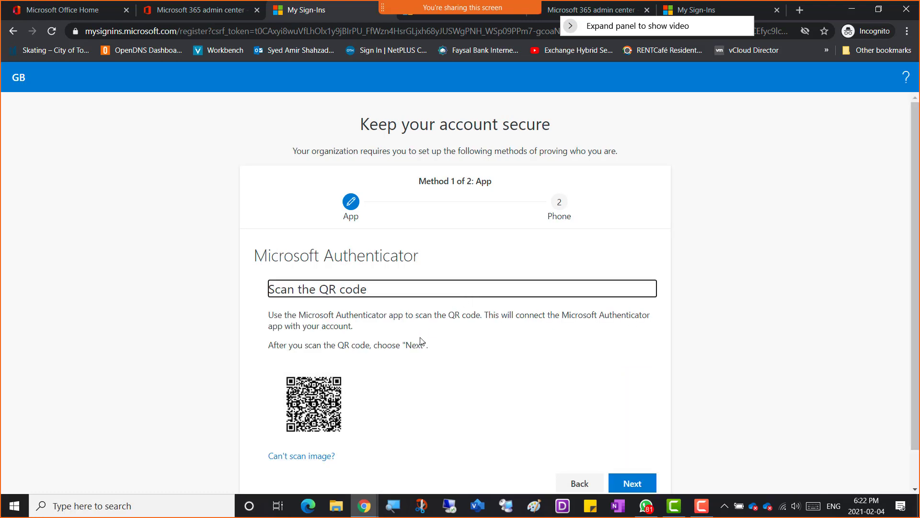
- Scan the displayed QR code with the Authenticator app and confirm the scan
scroll(421, 341, "down", 1)
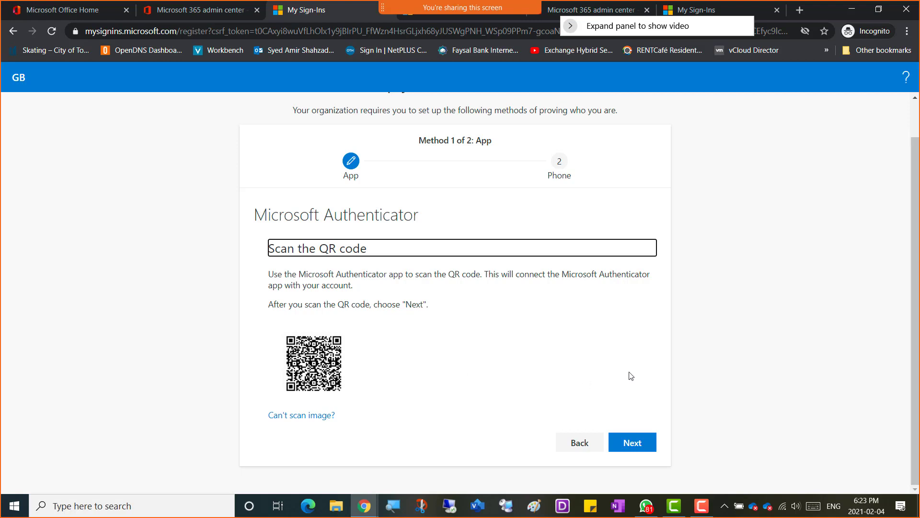
left_click(639, 444)
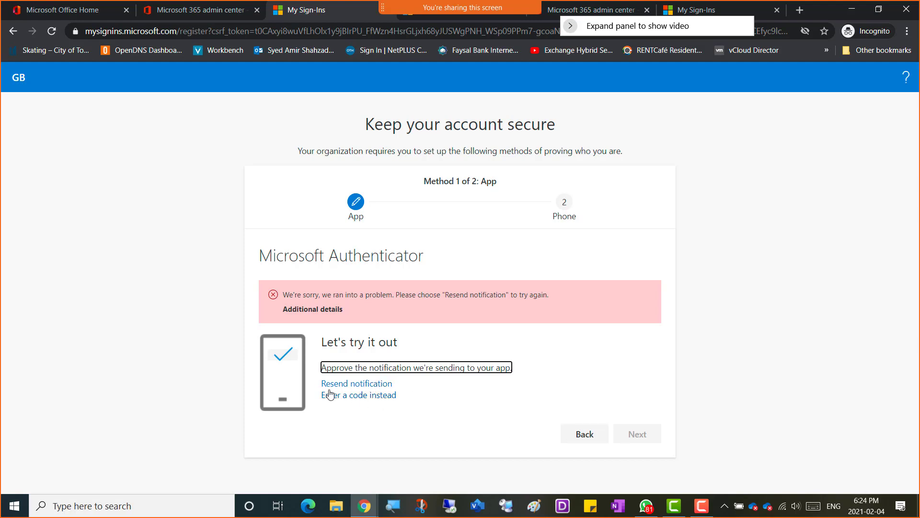
- Resend the approval notification, then go back to the 'Scan the QR code' step
left_click(372, 387)
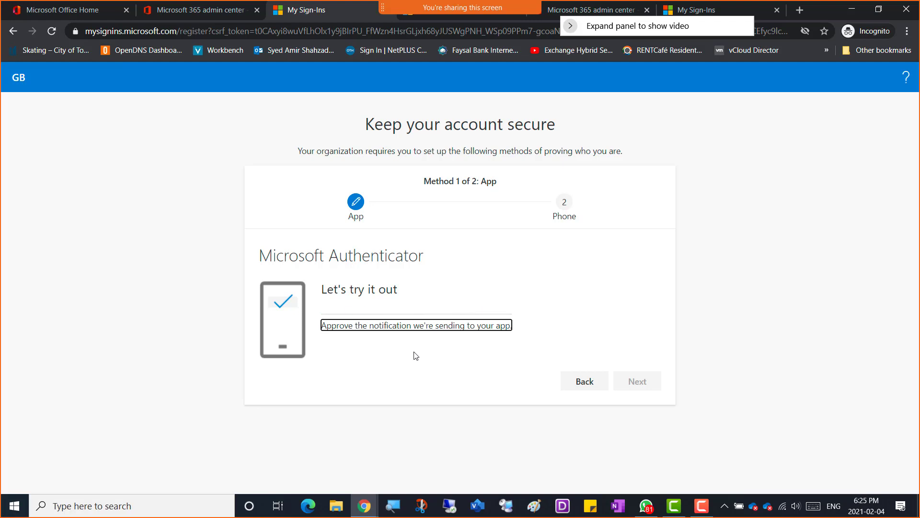
left_click(575, 384)
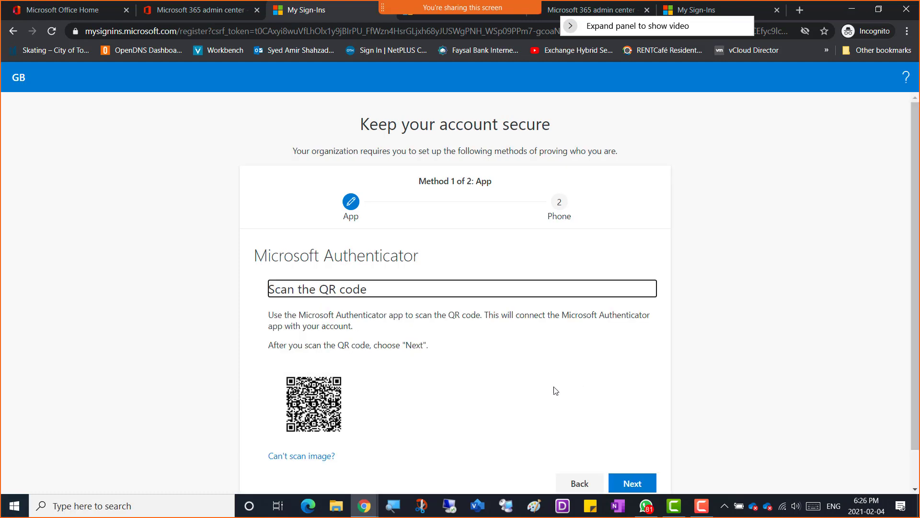
- Retry the QR step, then after the registration timeout return to 'Set up your account'
left_click(641, 484)
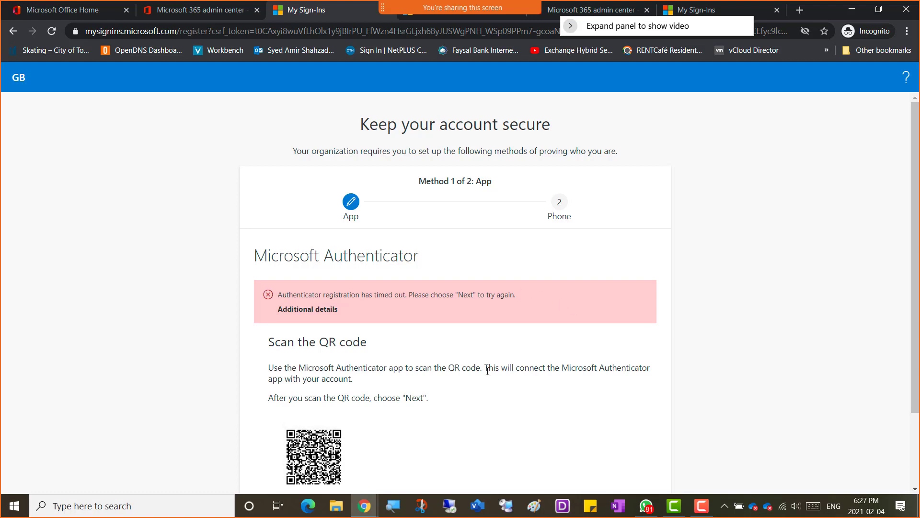
scroll(485, 360, "down", 2)
left_click(575, 450)
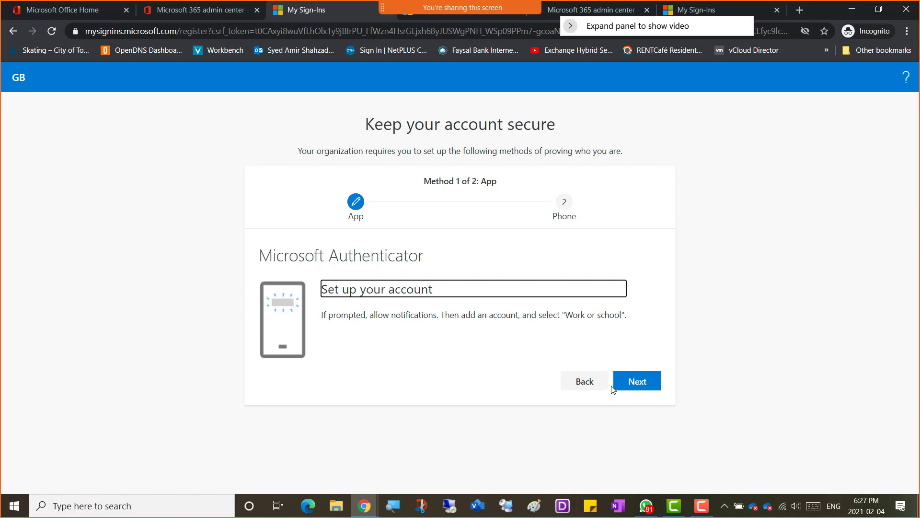
- Rescan the QR code, approve the test notification, and complete Authenticator registration
left_click(628, 385)
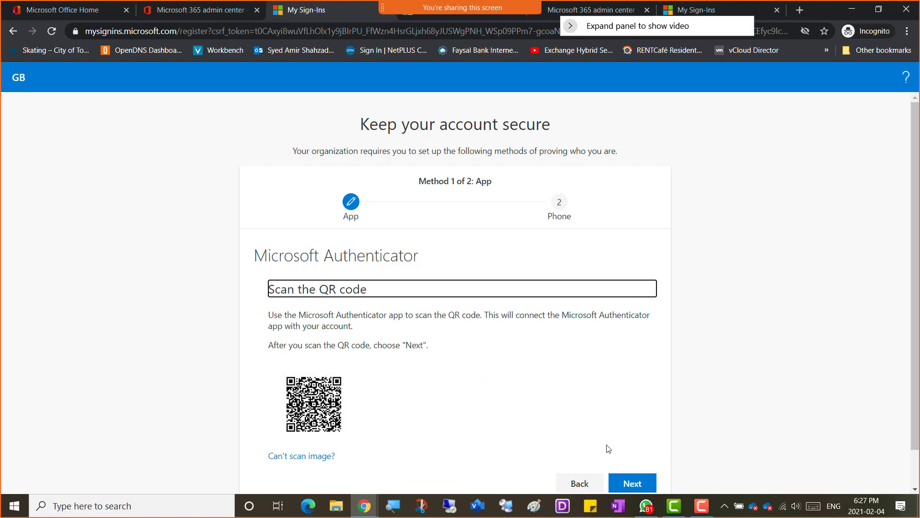
left_click(632, 484)
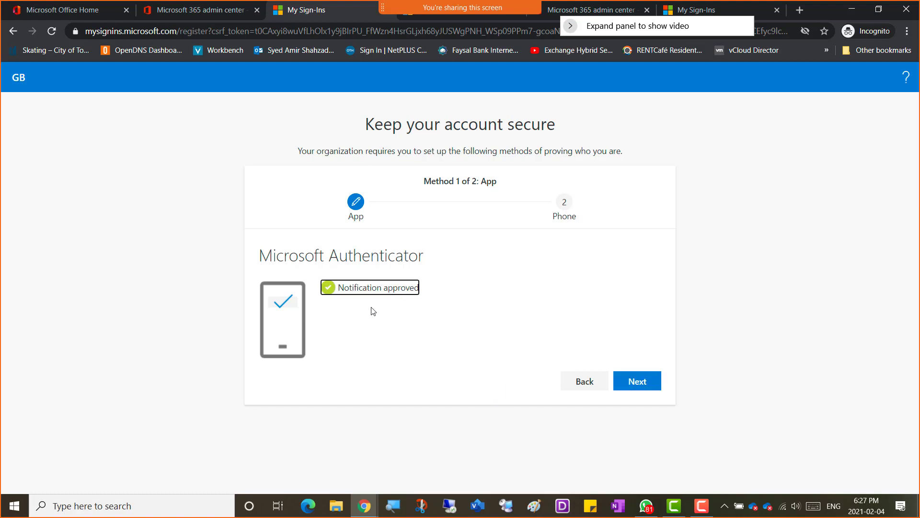
left_click(645, 387)
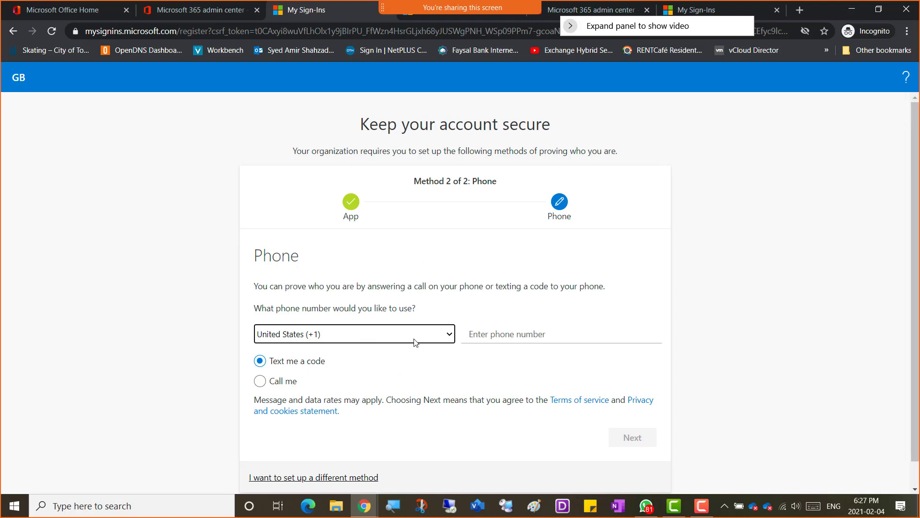
- Enter the account's phone number with Canada (+1) country code and request a texted code
left_click(451, 339)
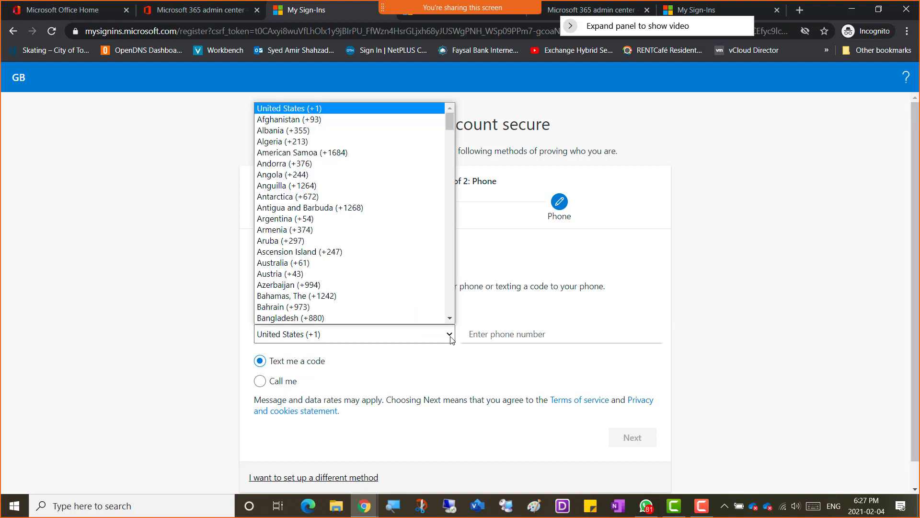
key("Down")
key("Down")
key("Down")
key("Down")
key("Down")
key("Down")
key("Down")
key("Down")
key("Down")
key("Down")
key("Down")
key("Down")
key("Down")
key("Down")
key("Down")
key("Down")
key("Down")
key("Down")
key("Down")
key("Down")
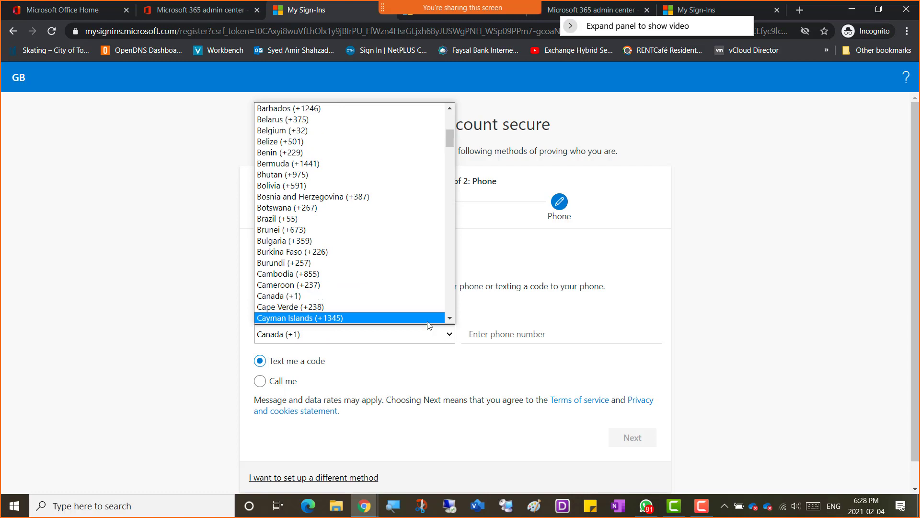
left_click(422, 296)
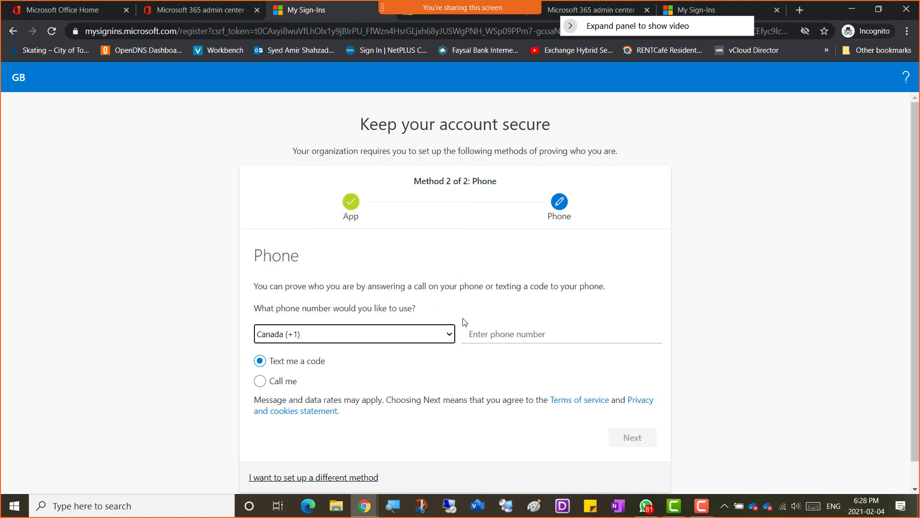
left_click(492, 334)
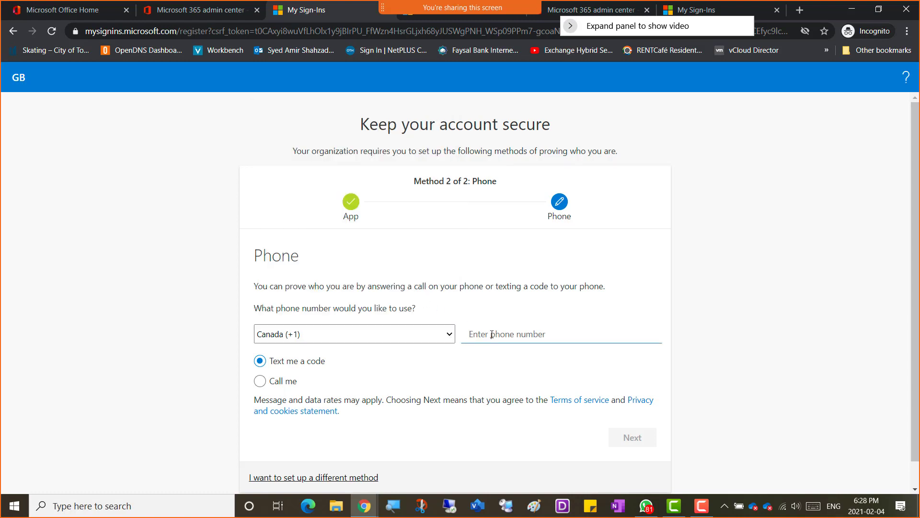
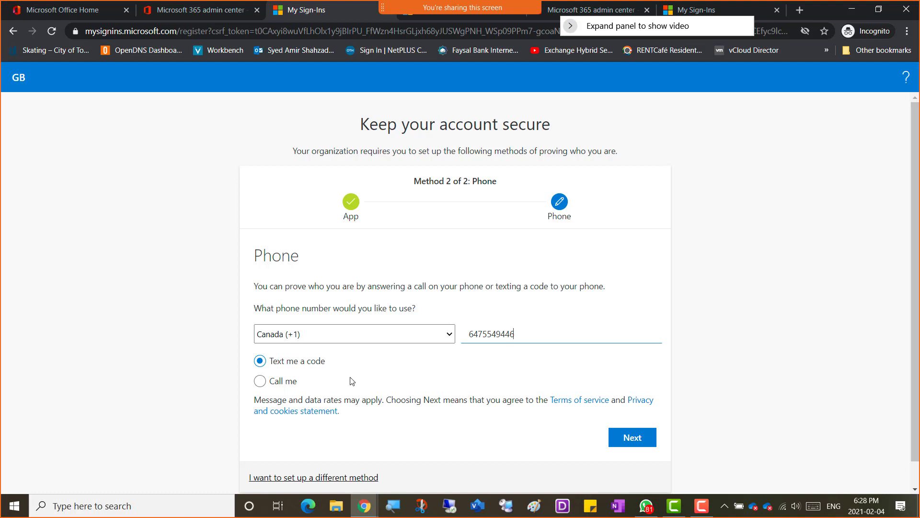
left_click(630, 437)
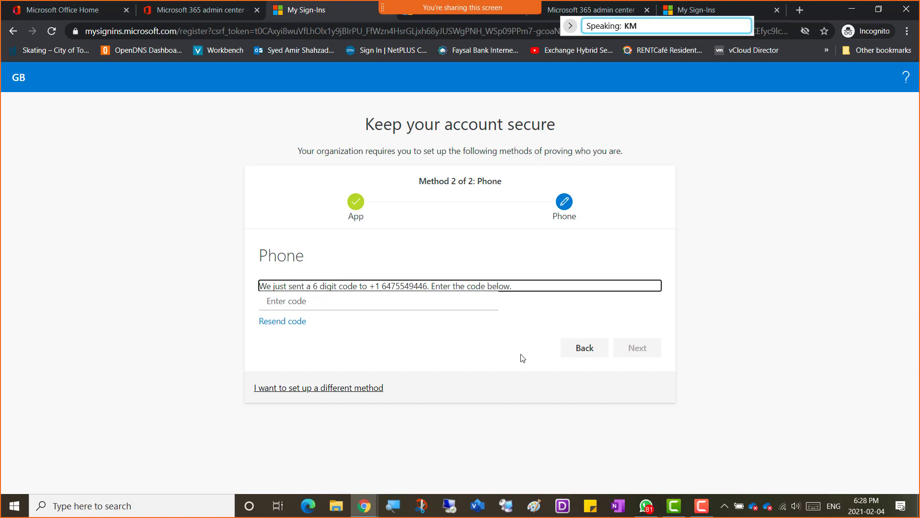
- Enter the texted 6-digit verification code, confirm 'SMS verified', and finish with Done
left_click(323, 296)
left_click(322, 298)
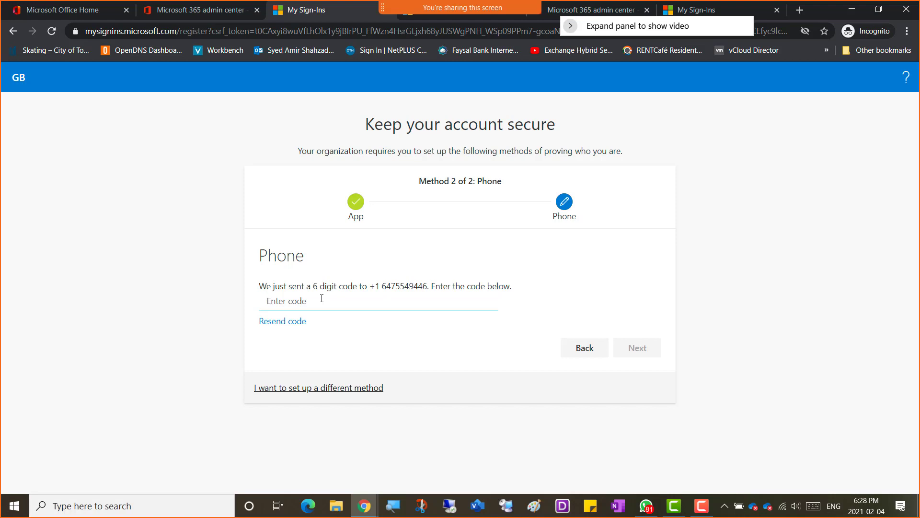
left_click(645, 356)
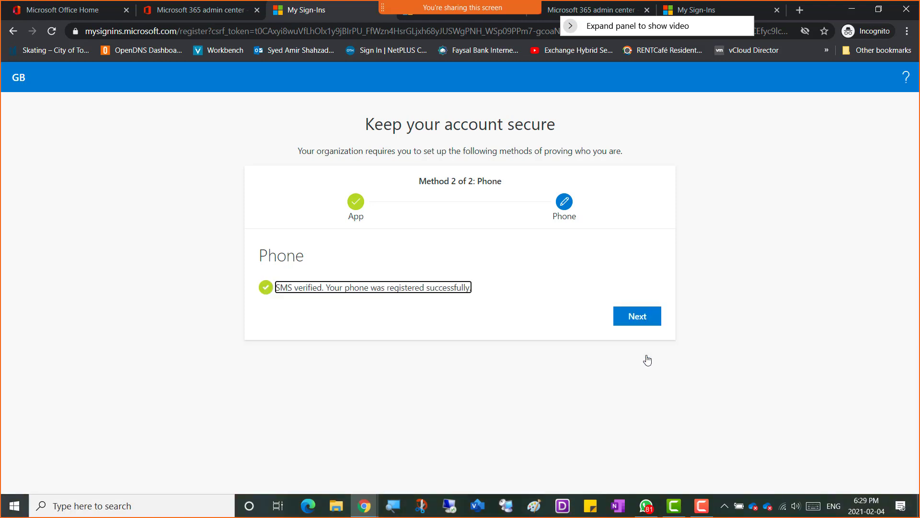
left_click(647, 318)
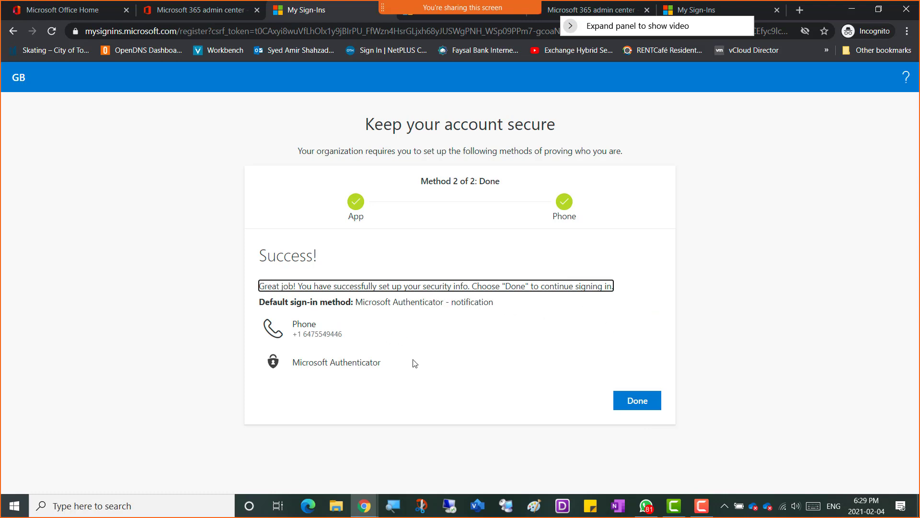
left_click(650, 402)
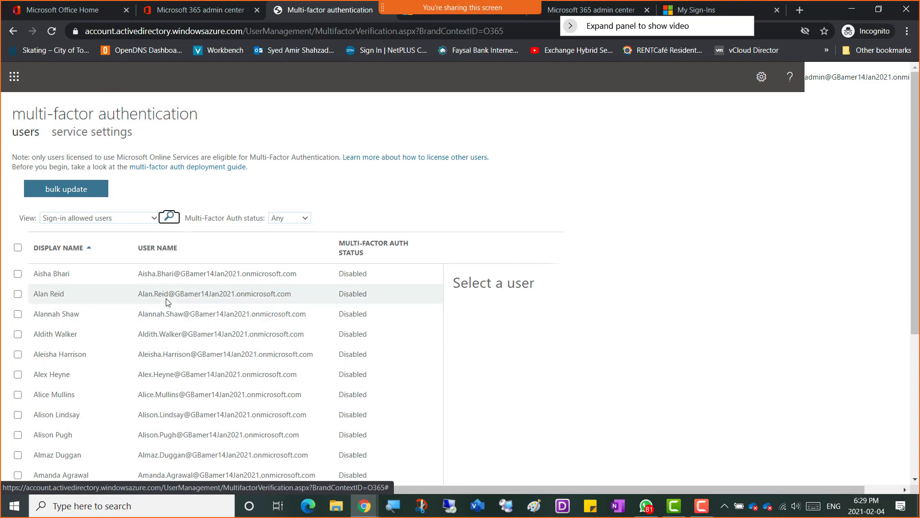
- Scroll through the multi-factor authentication user list to confirm every account shows Disabled
scroll(168, 301, "down", 5)
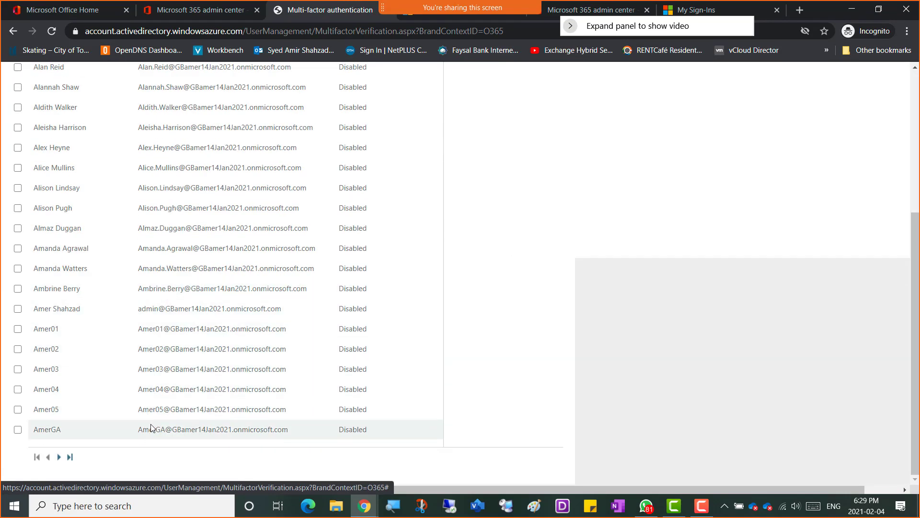
scroll(151, 428, "up", 5)
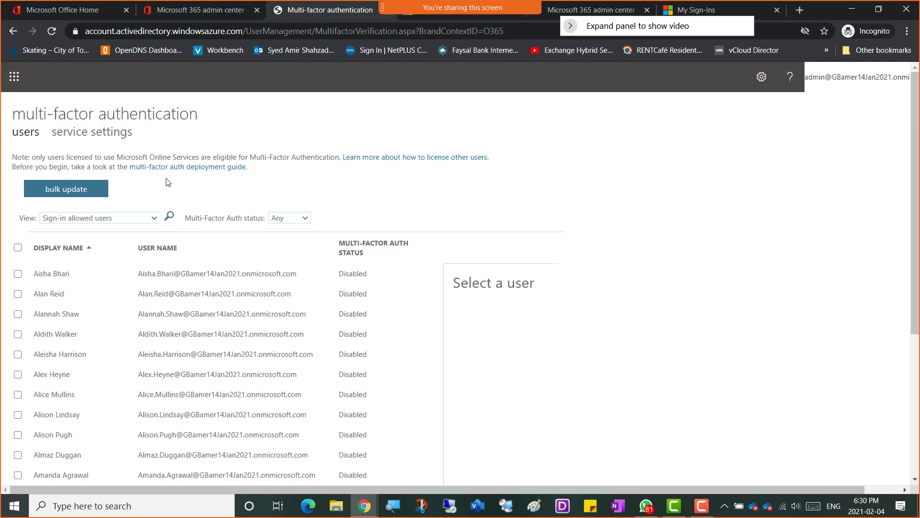
- Filter the users to Global administrators and select the admin account
left_click(154, 223)
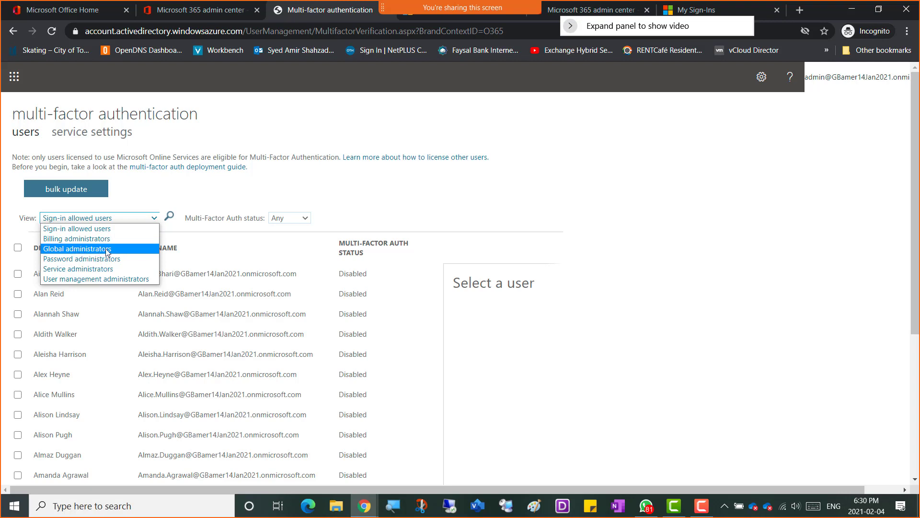
left_click(107, 250)
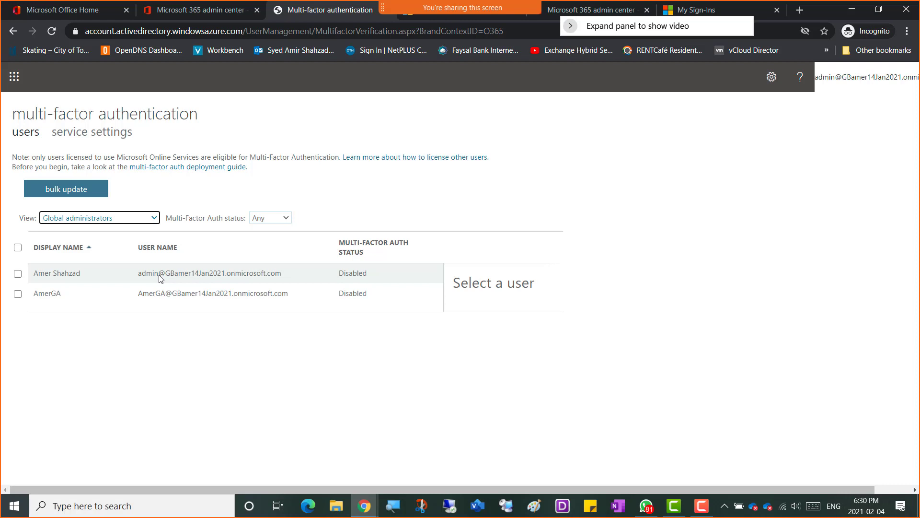
left_click(18, 273)
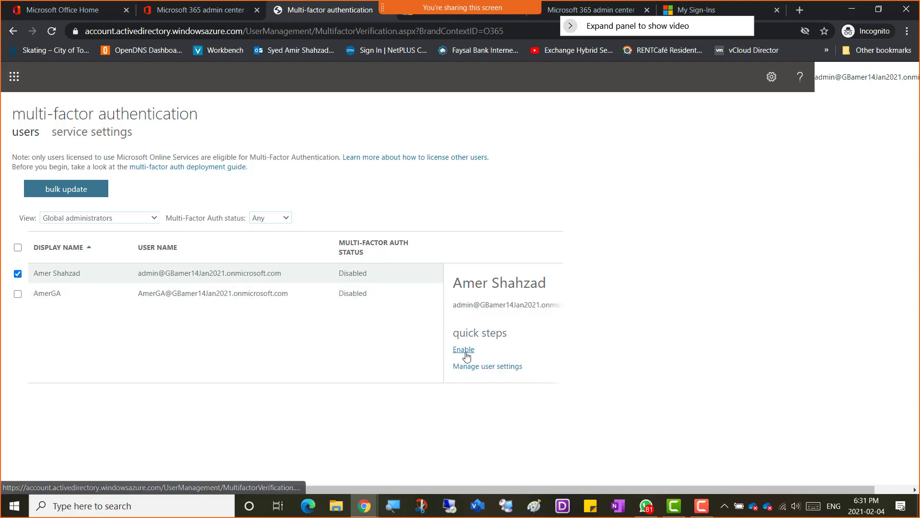
left_click(464, 351)
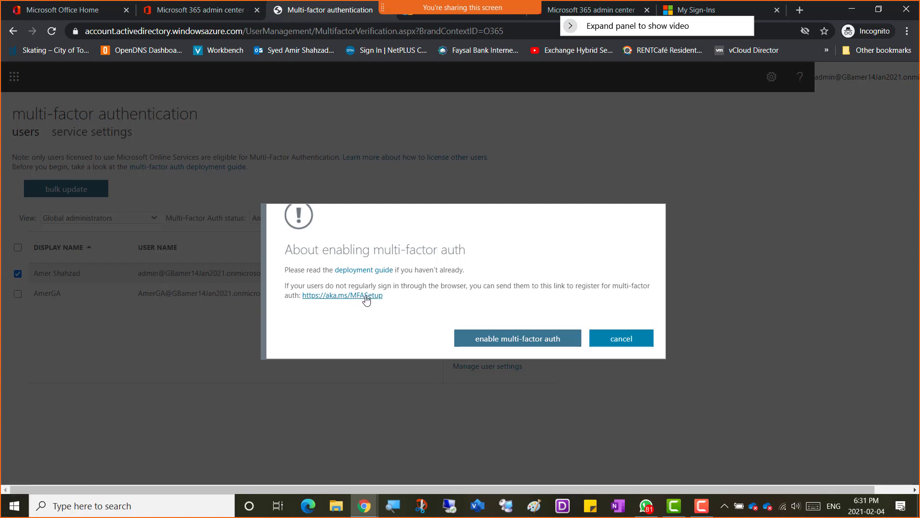
left_click(364, 298)
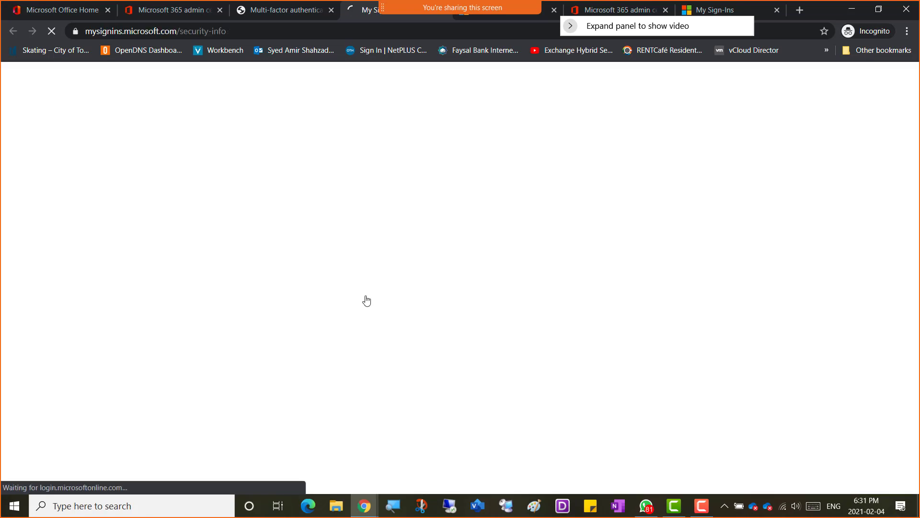
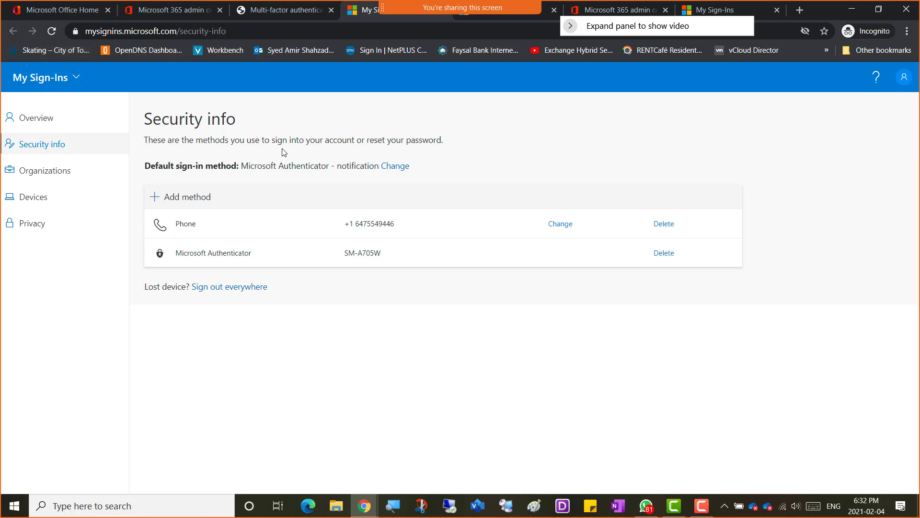
- Cancel enabling MFA for the admin account and bring up the My Sign-Ins page
left_click(273, 7)
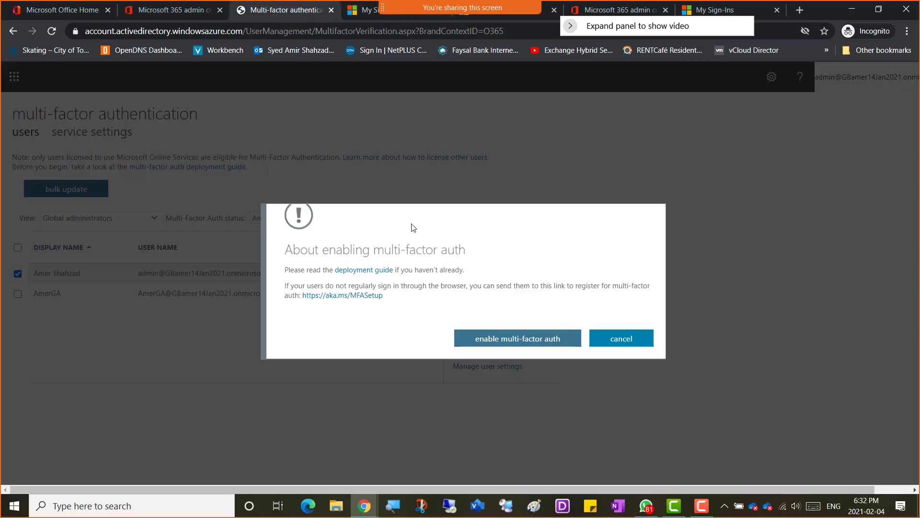
left_click(618, 335)
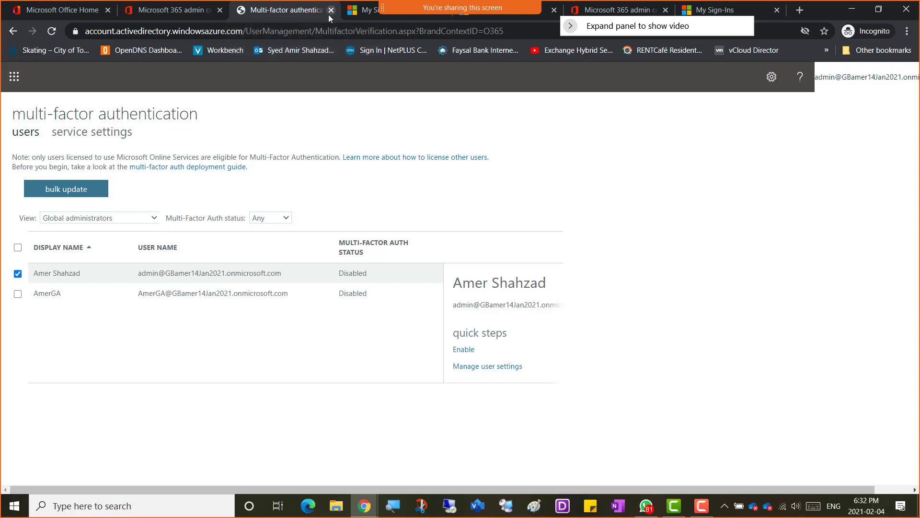
left_click(362, 11)
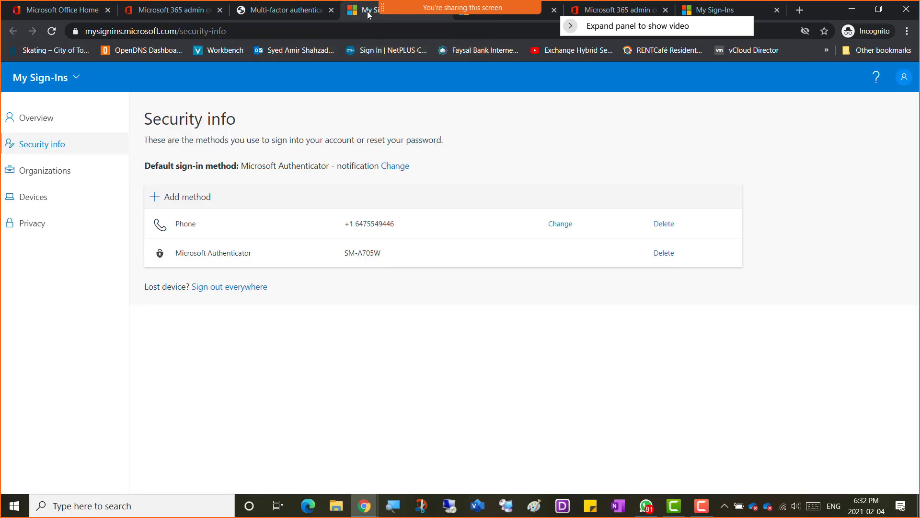
left_click_drag(368, 12, 238, 14)
- Close the My Sign-Ins, MFA, security setup and admin center tabs, leaving Office 365 home
left_click(331, 10)
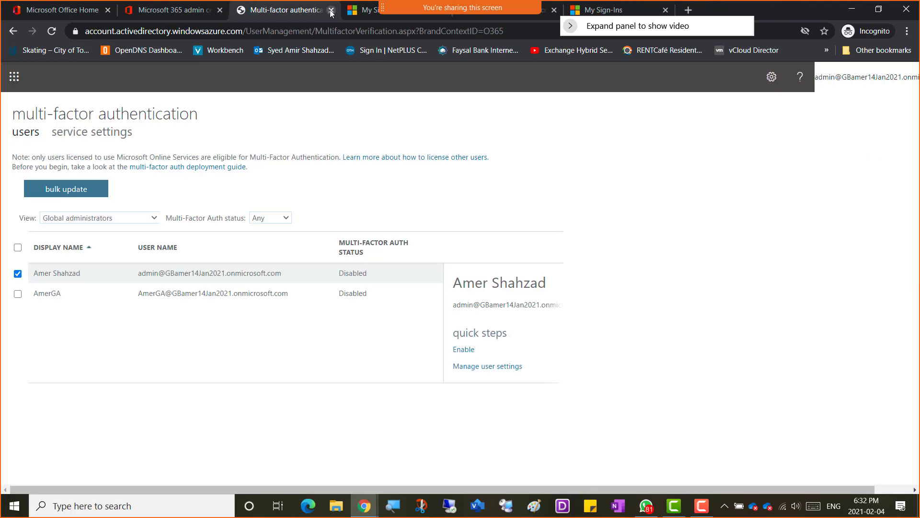
left_click(331, 11)
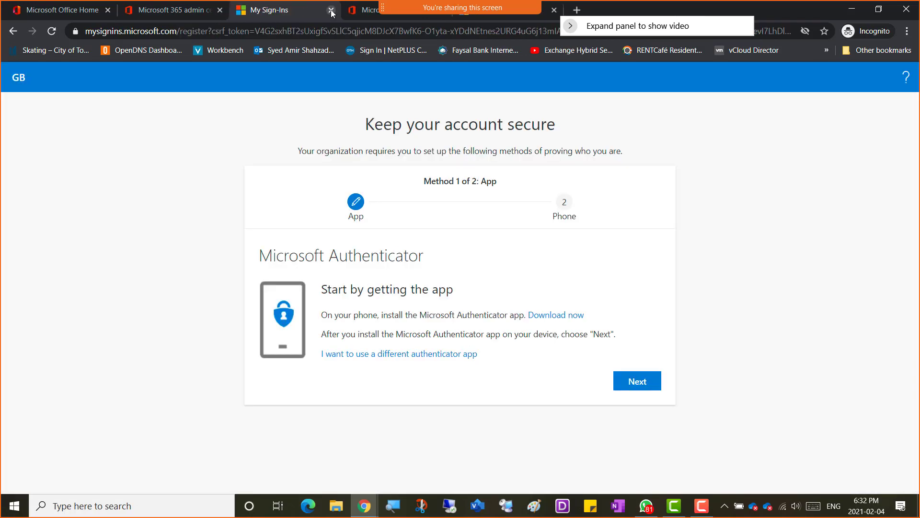
left_click(331, 11)
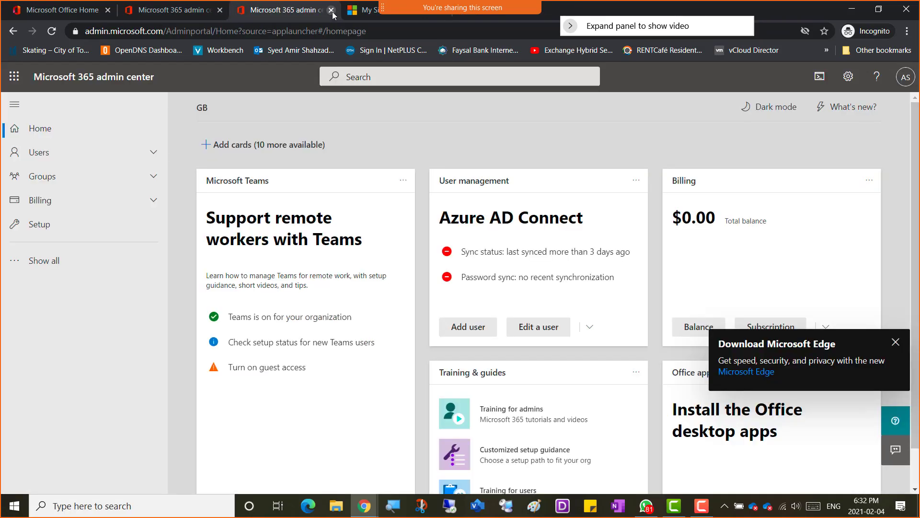
left_click(330, 10)
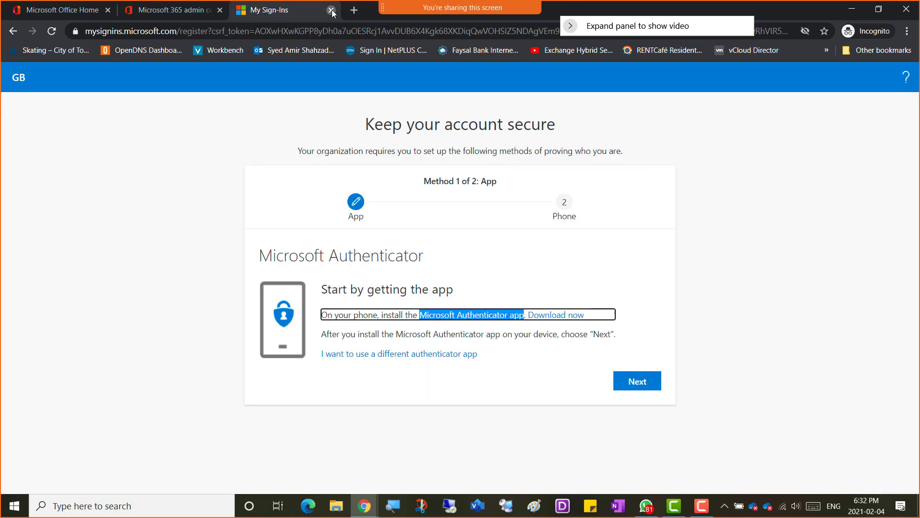
left_click(331, 11)
left_click(284, 10)
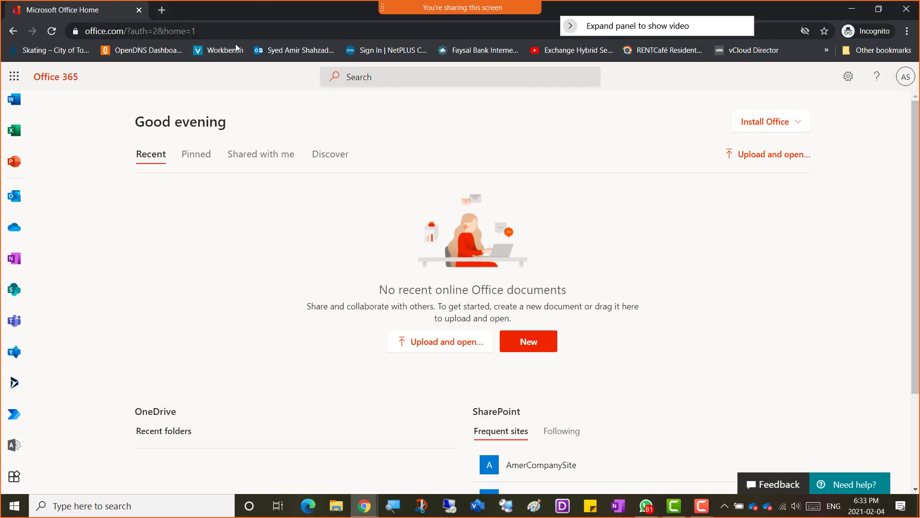
- Sign the admin account out of Office 365 from the account avatar menu
left_click(908, 83)
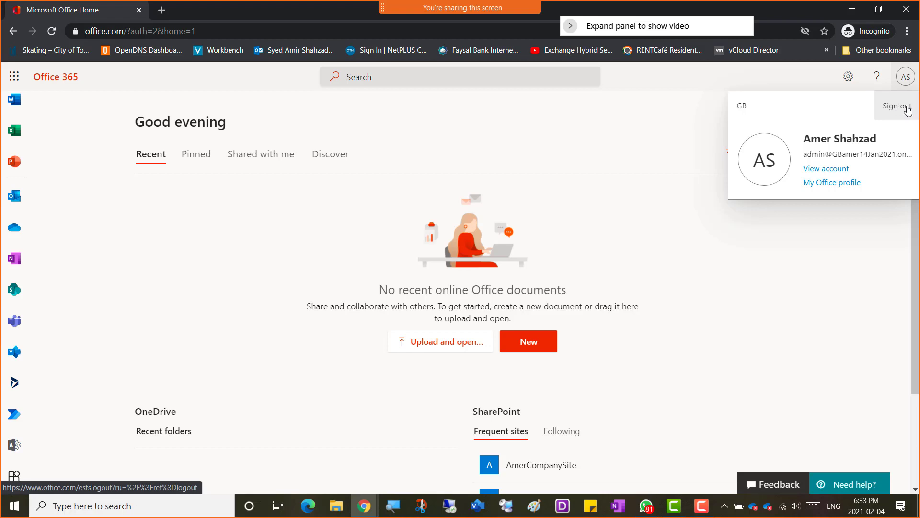
left_click(907, 110)
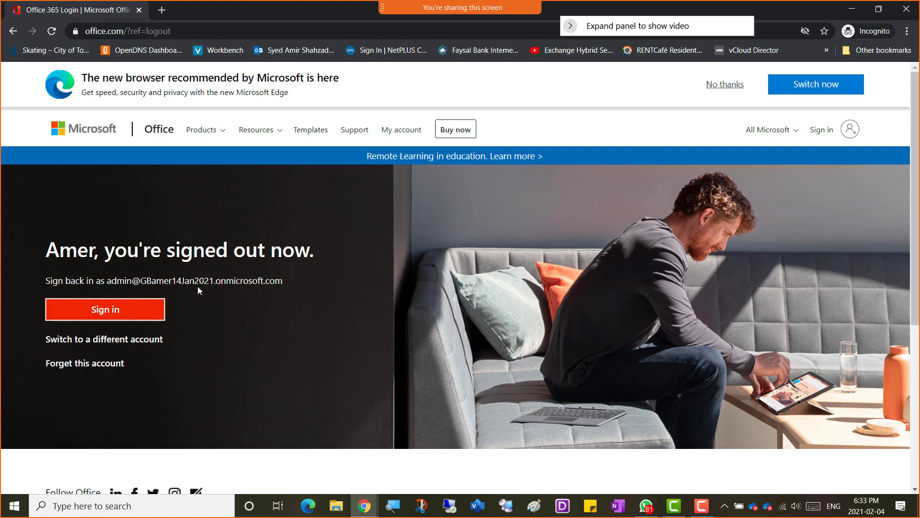
- Sign back in with the admin account's password and choose to stay signed in
left_click(139, 314)
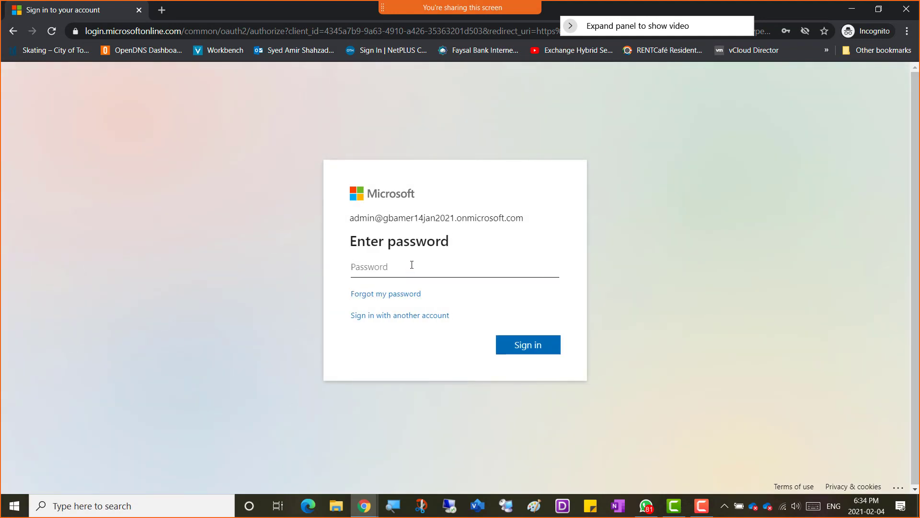
type("••••••••••••")
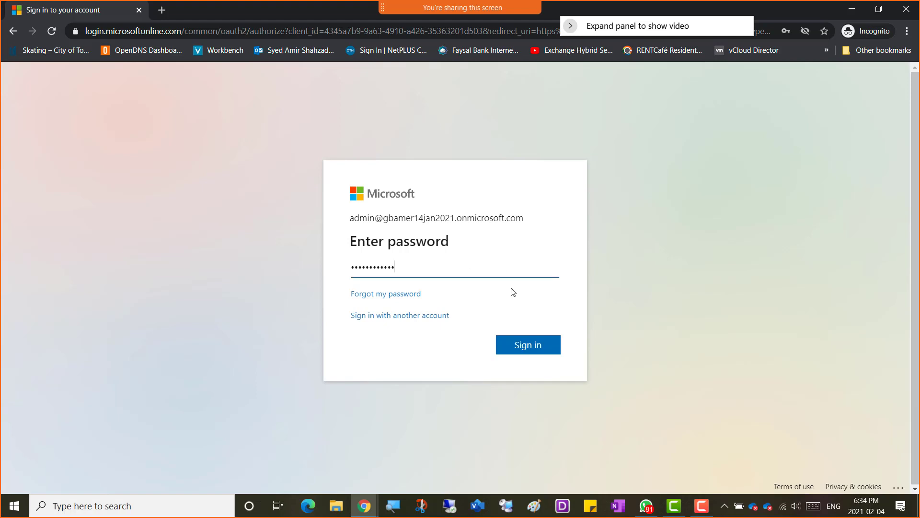
left_click(518, 351)
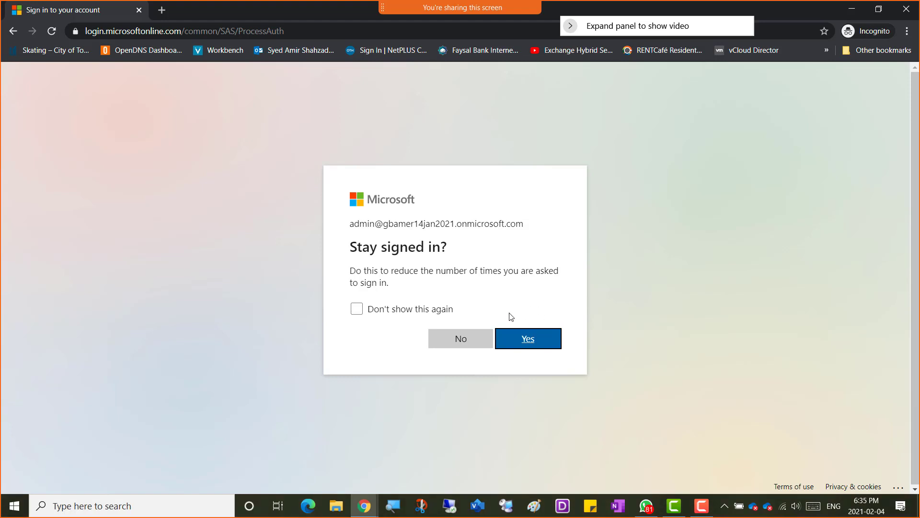
left_click(539, 343)
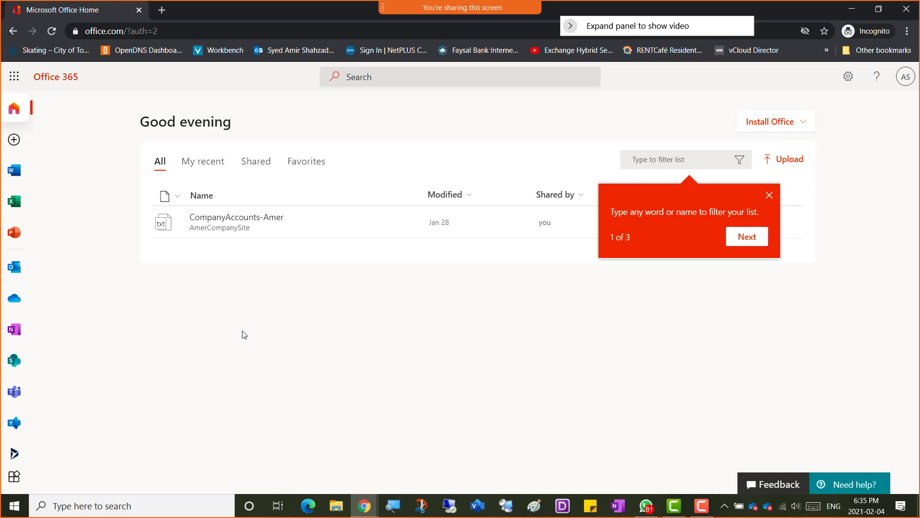
- Go to the Microsoft 365 admin center, show all sections, and open the SharePoint admin center
scroll(14, 446, "down", 2)
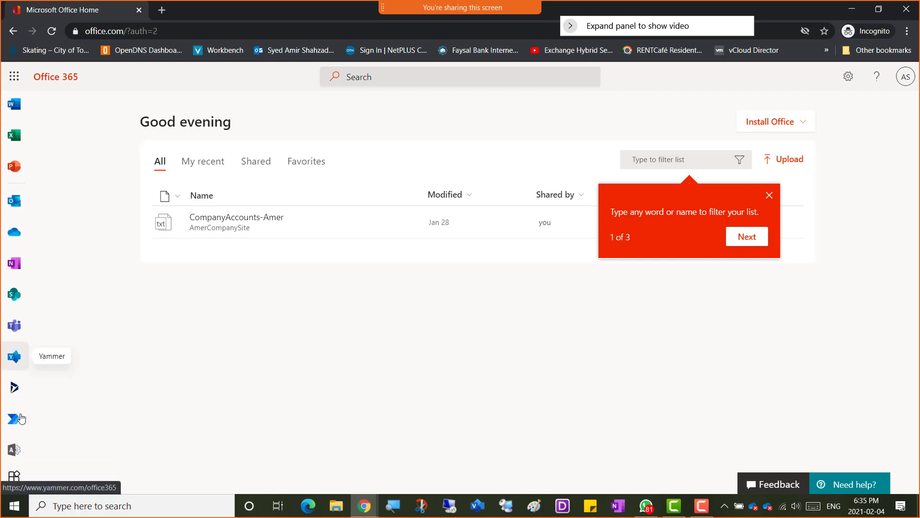
left_click(15, 448)
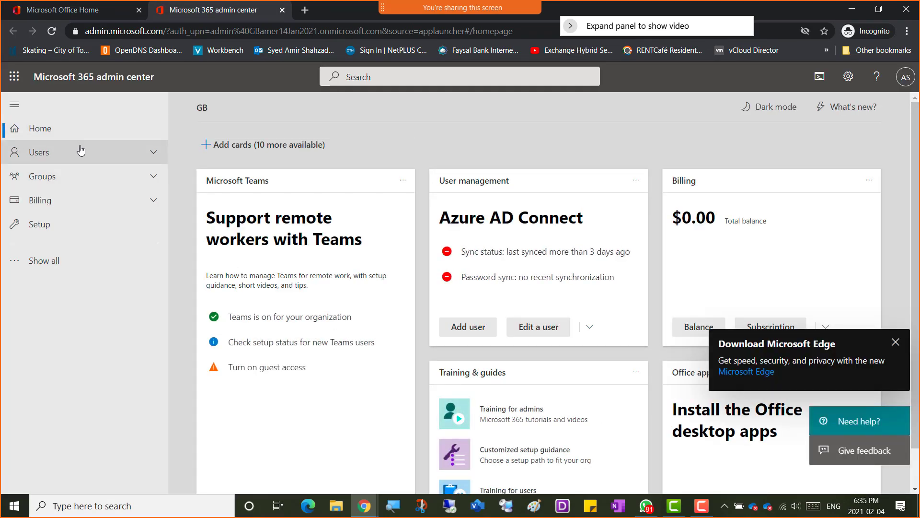
left_click(65, 262)
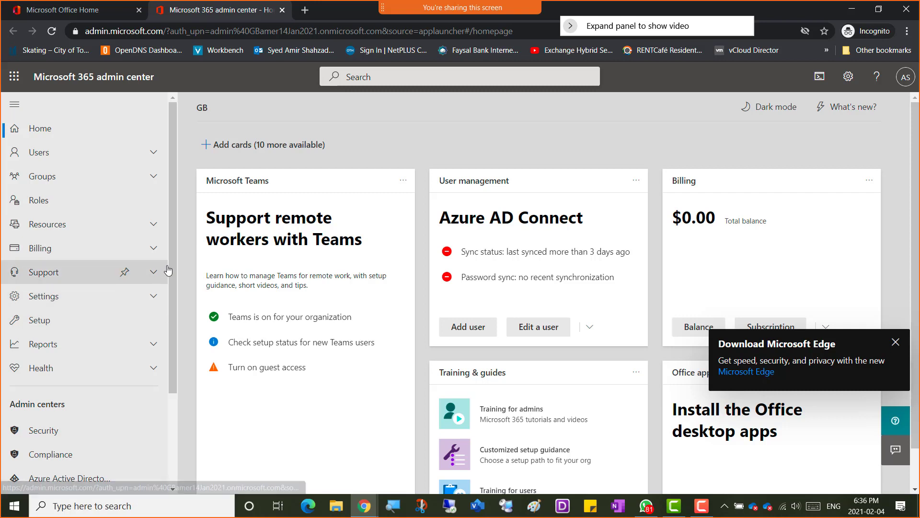
left_click_drag(174, 253, 173, 301)
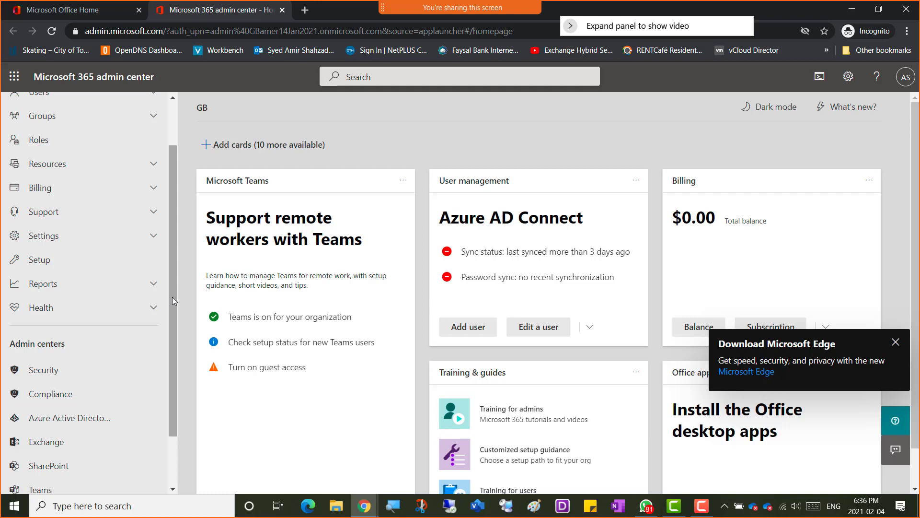
left_click_drag(172, 297, 169, 355)
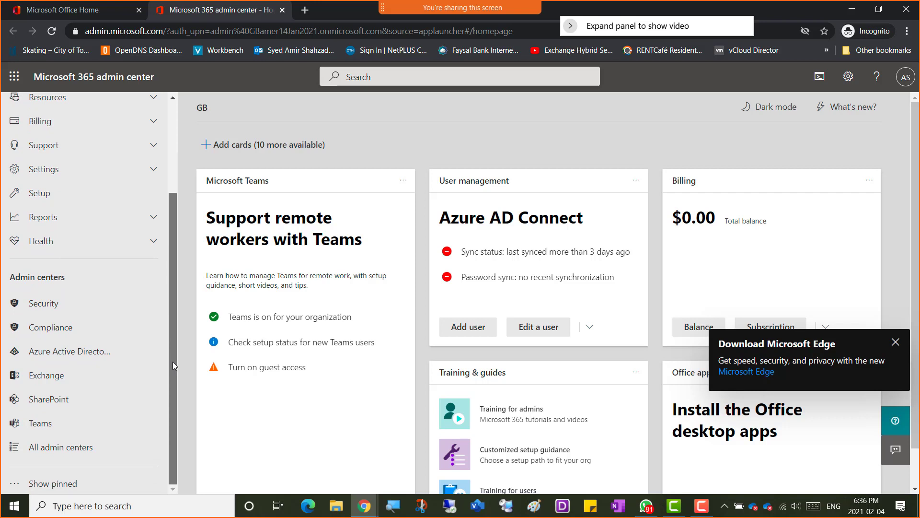
left_click_drag(173, 361, 173, 361)
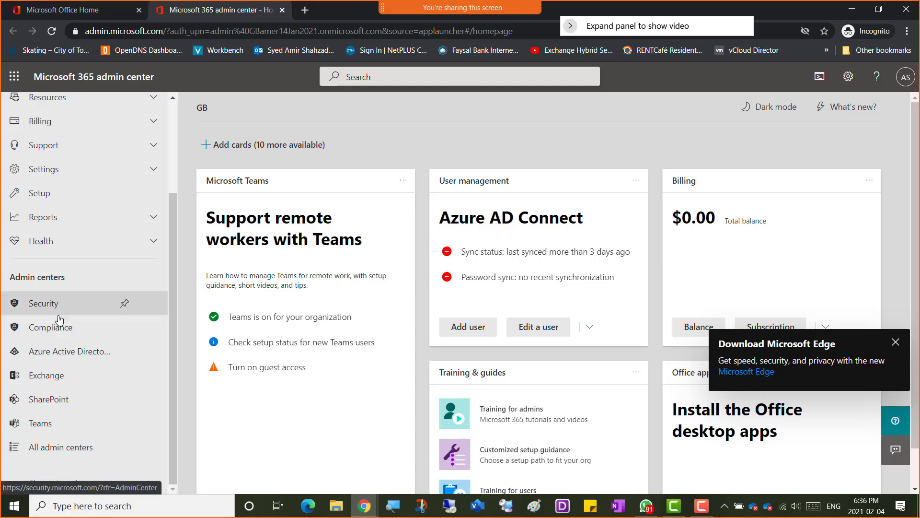
left_click(44, 405)
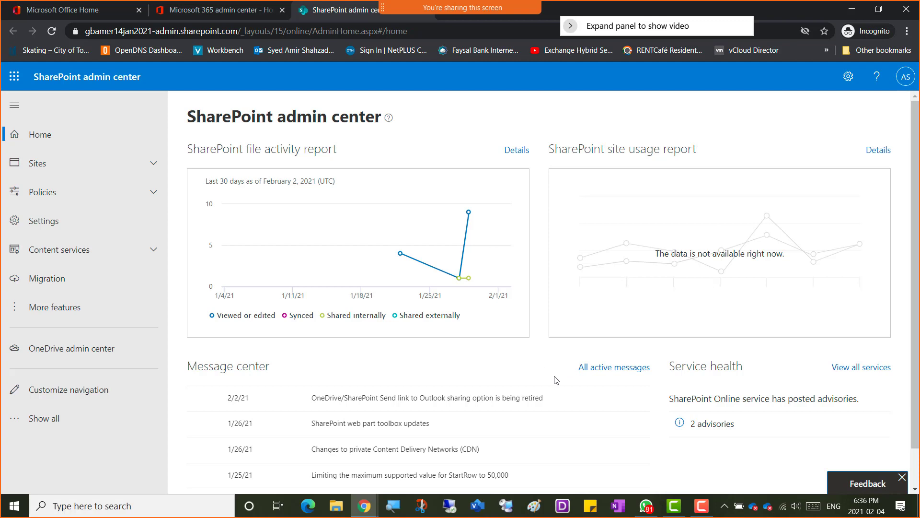
- Open AmerCompanySite via its URL from the admin center's Active sites list
key("XF86MonBrightnessDown")
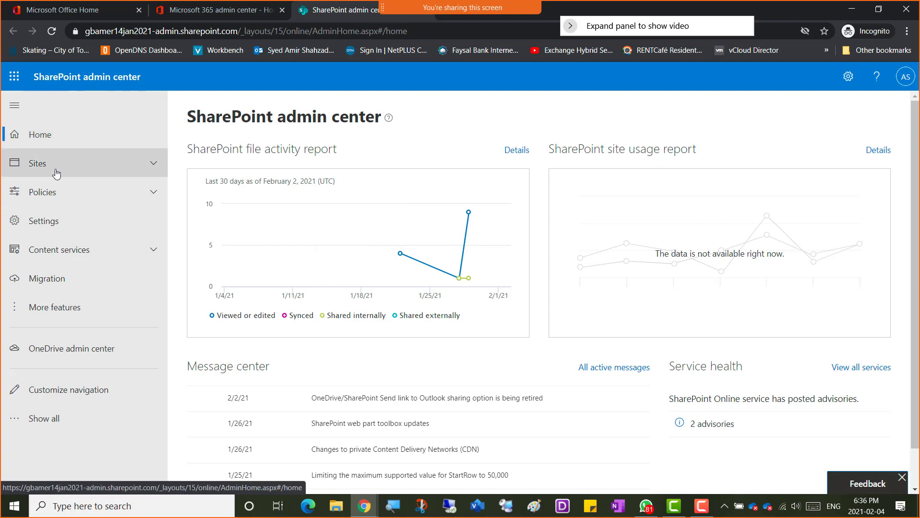
left_click(86, 166)
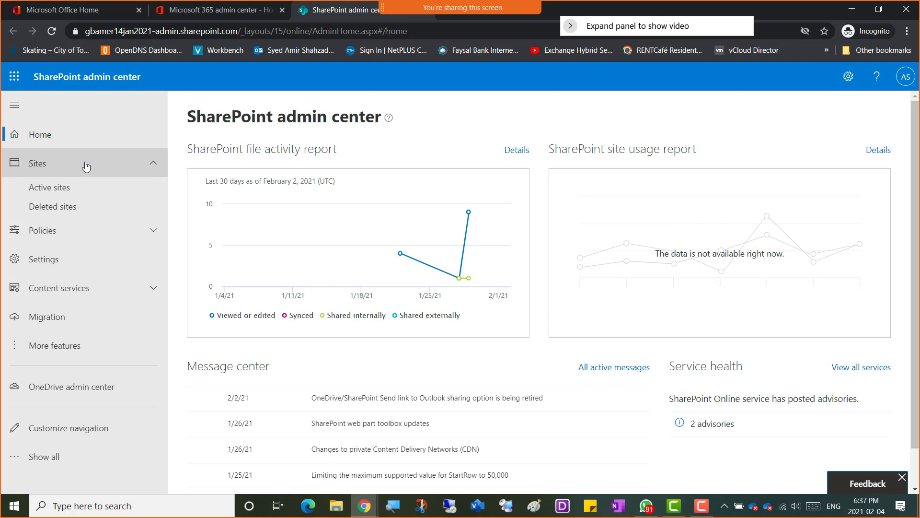
left_click(66, 192)
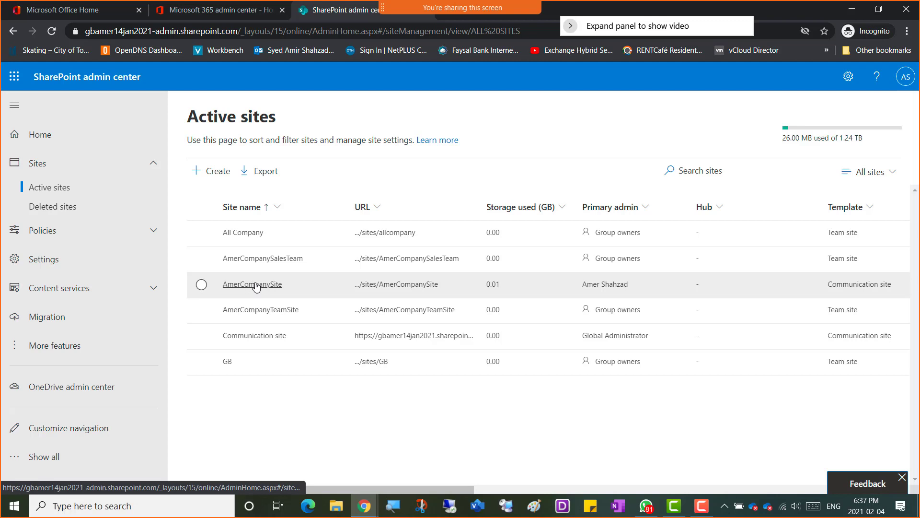
left_click(255, 286)
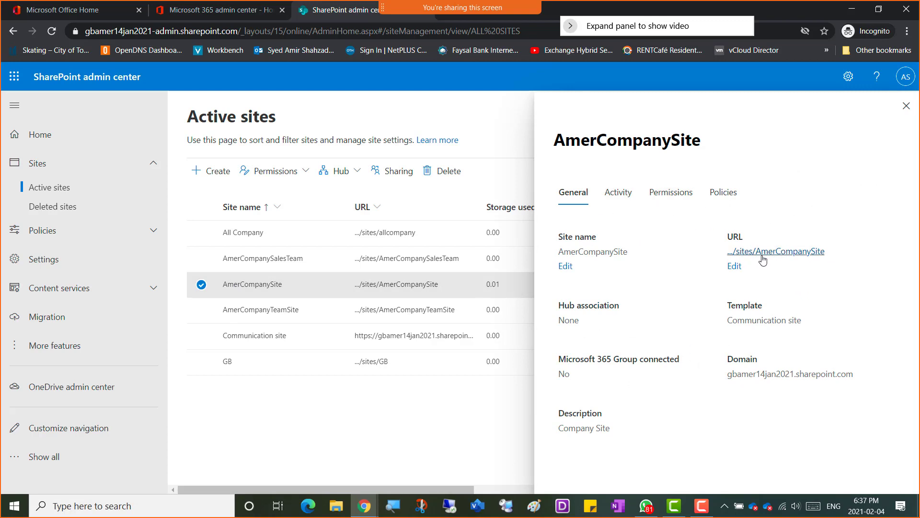
left_click(786, 258)
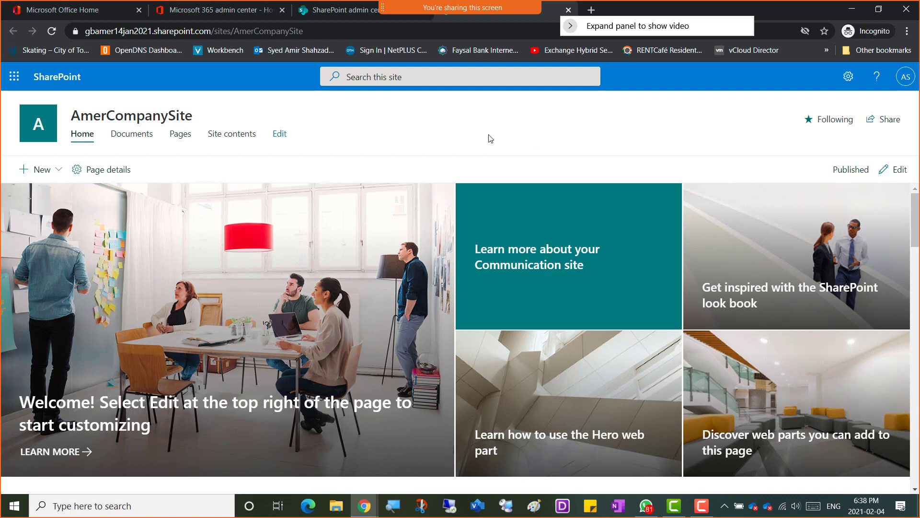
- Dismiss the account panel and switch the AmerCompanySite home page into edit mode
left_click(907, 80)
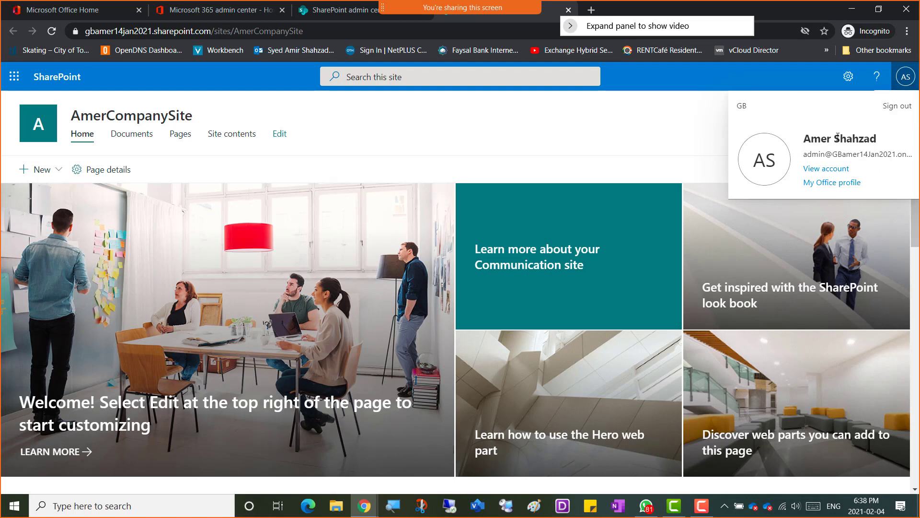
left_click(551, 151)
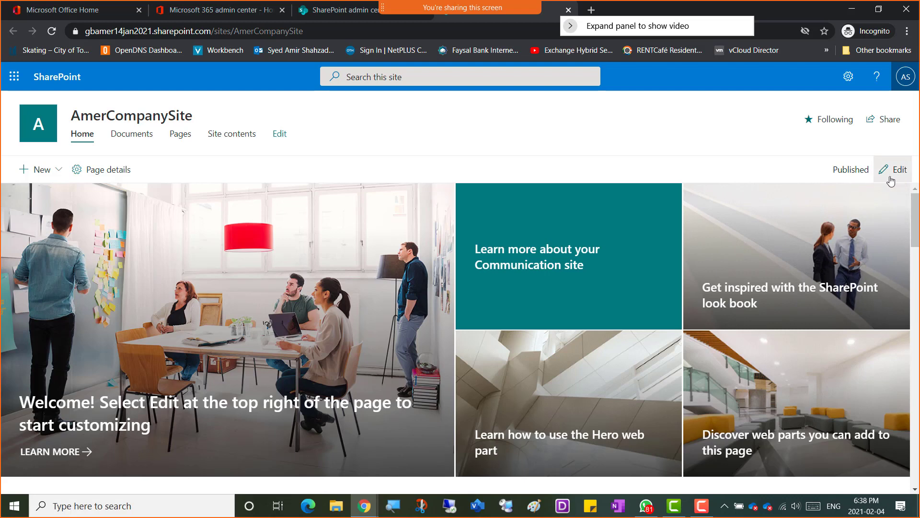
left_click(895, 176)
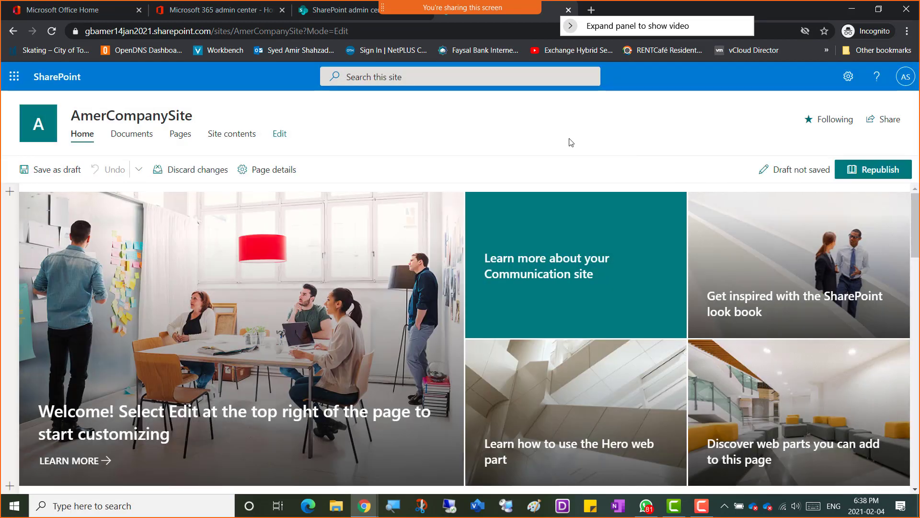
- Save the home page as a draft and scroll through its content
left_click(44, 173)
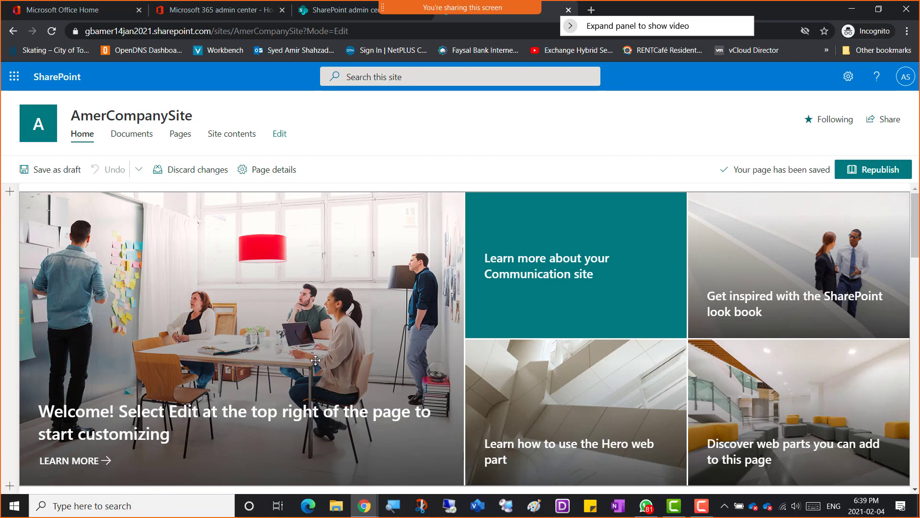
scroll(315, 360, "down", 5)
scroll(315, 360, "down", 7)
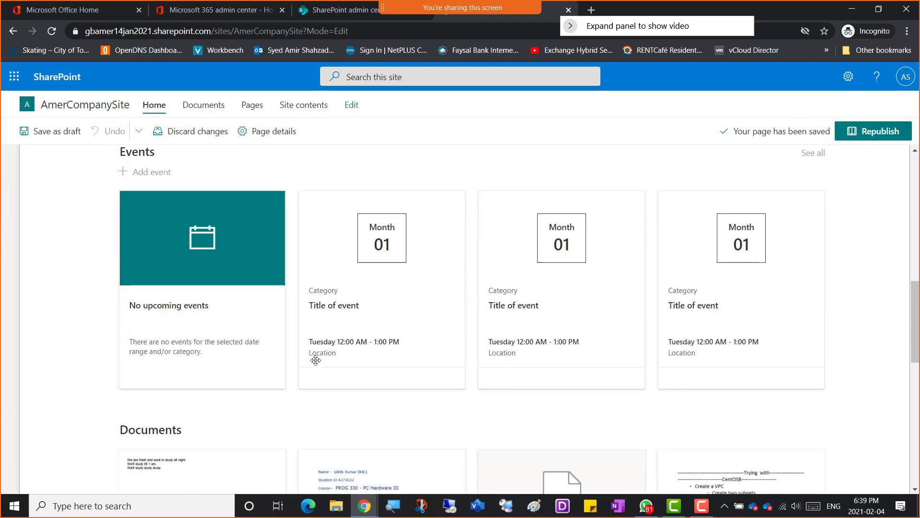
scroll(315, 360, "down", 6)
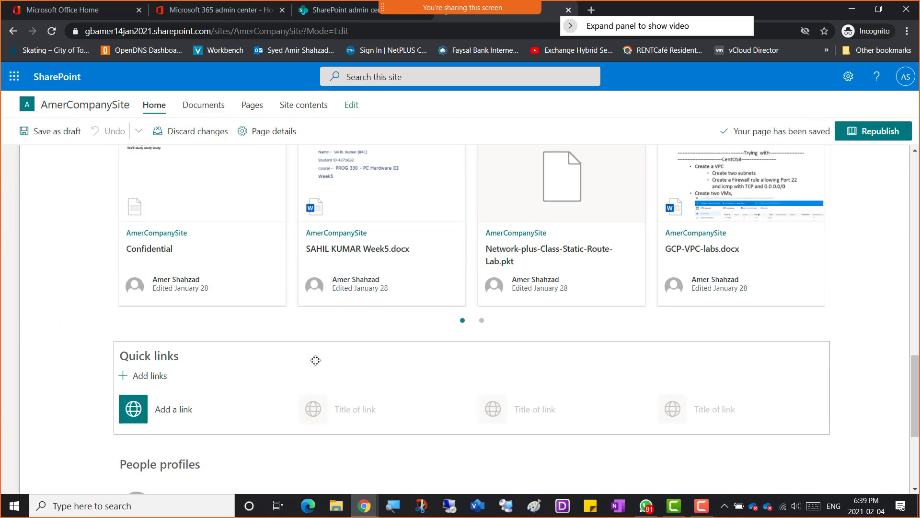
scroll(316, 360, "up", 18)
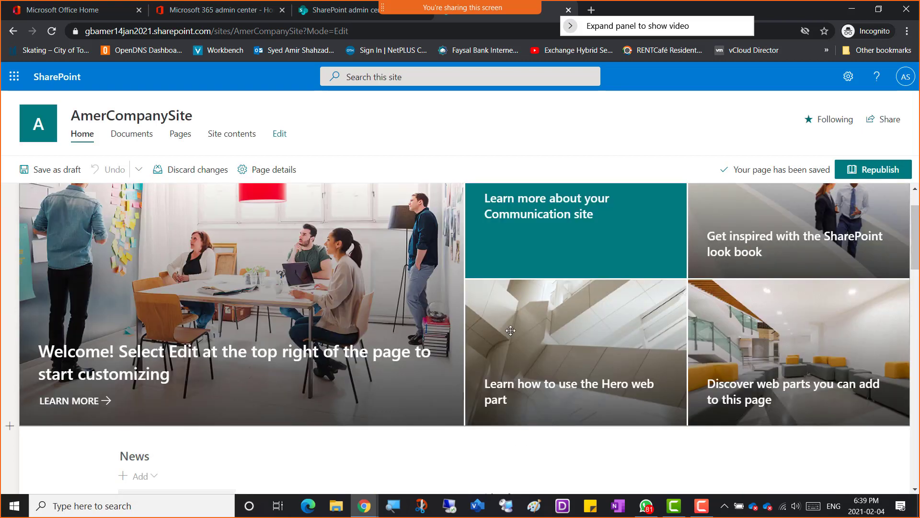
- Open the settings of the Hero web part's first welcome tile
left_click(217, 351)
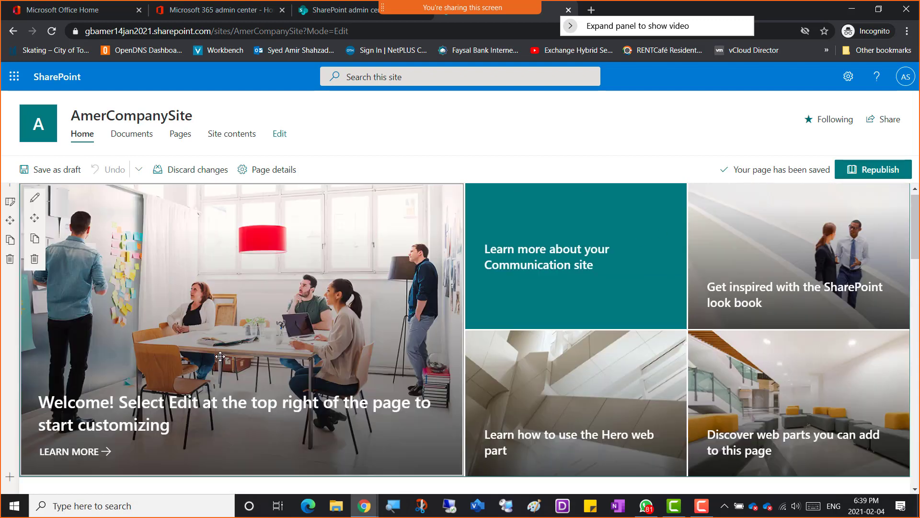
left_click(192, 403)
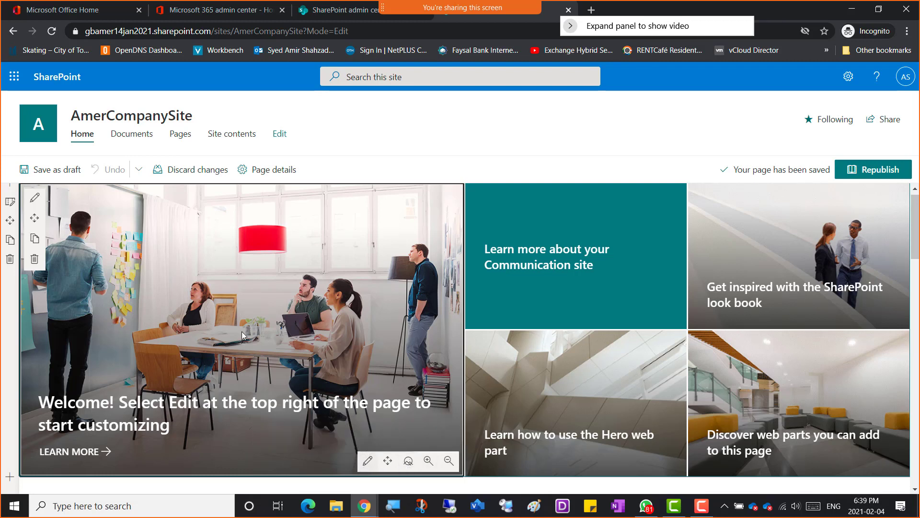
left_click(368, 462)
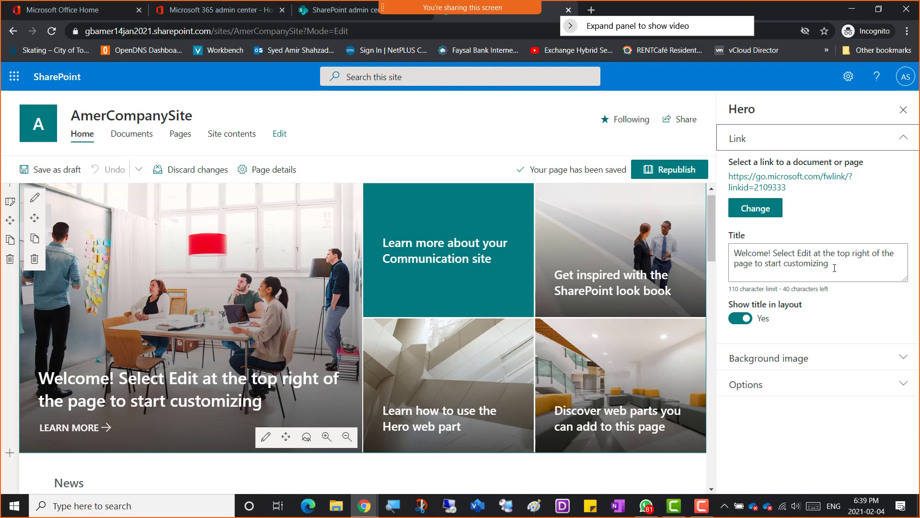
- Retitle the welcome tile with a greeting naming the admin and ending 'This is COMP3121 Course. Winter2021'
left_click_drag(834, 268, 730, 254)
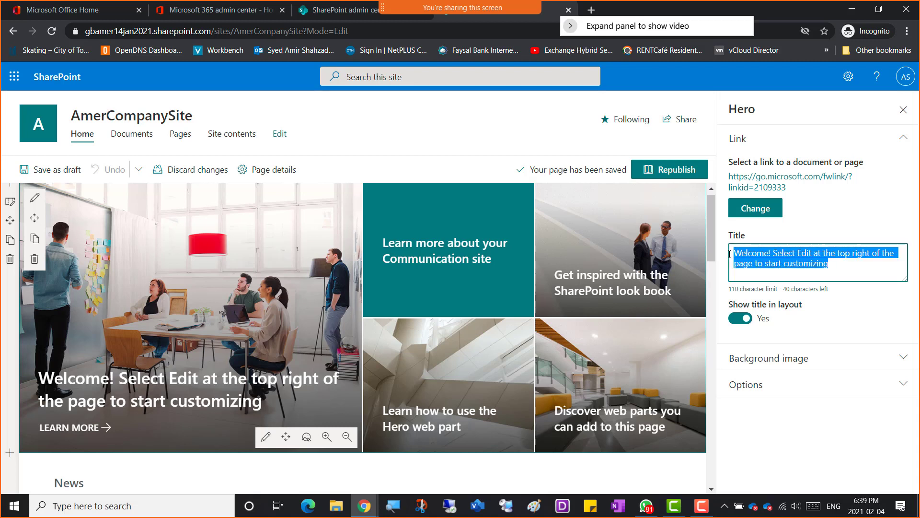
type("Welcome to the c")
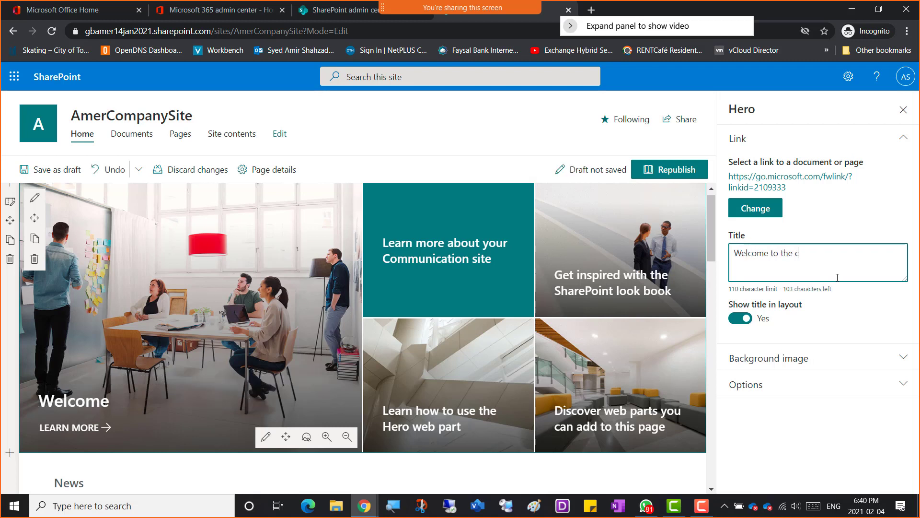
type("ompany.")
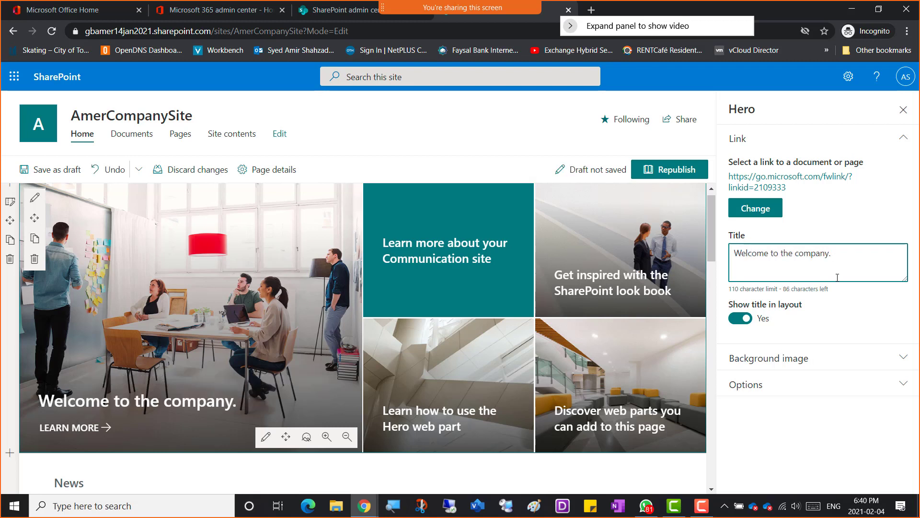
type(" I am your Admin")
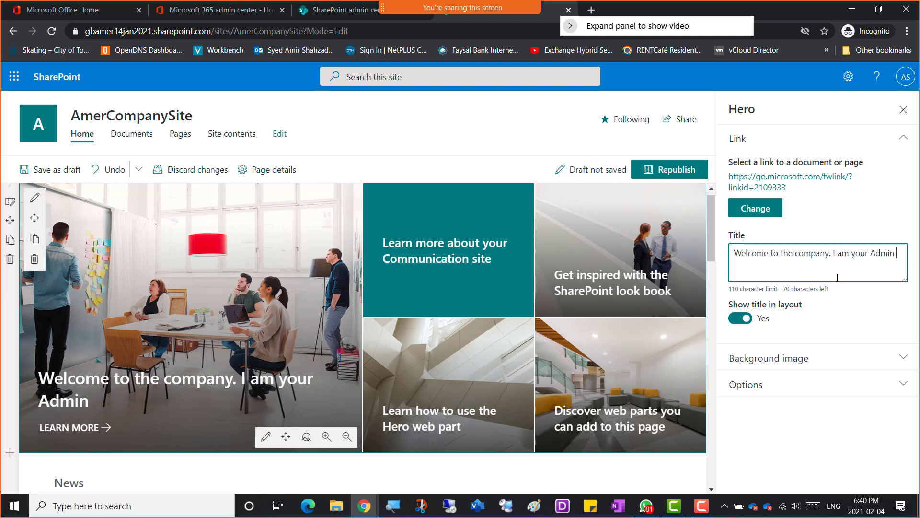
type(" Amer. This")
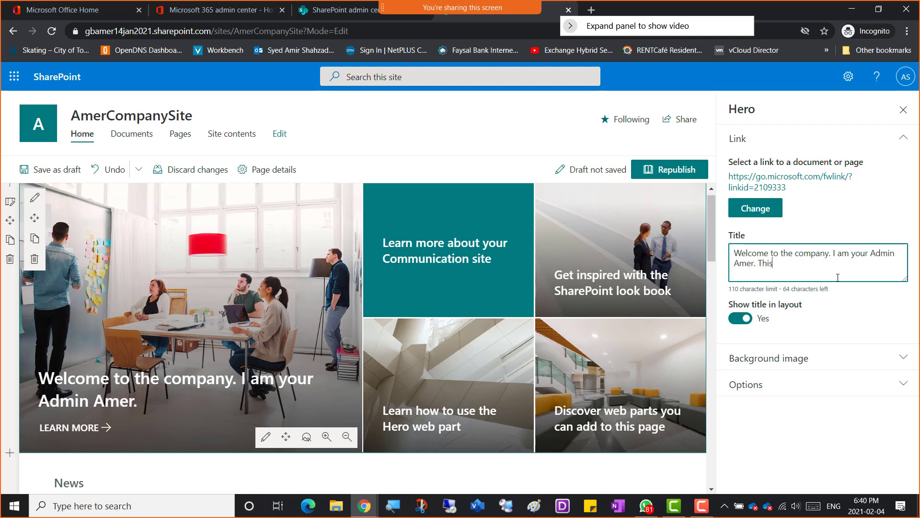
type(" is COMP31")
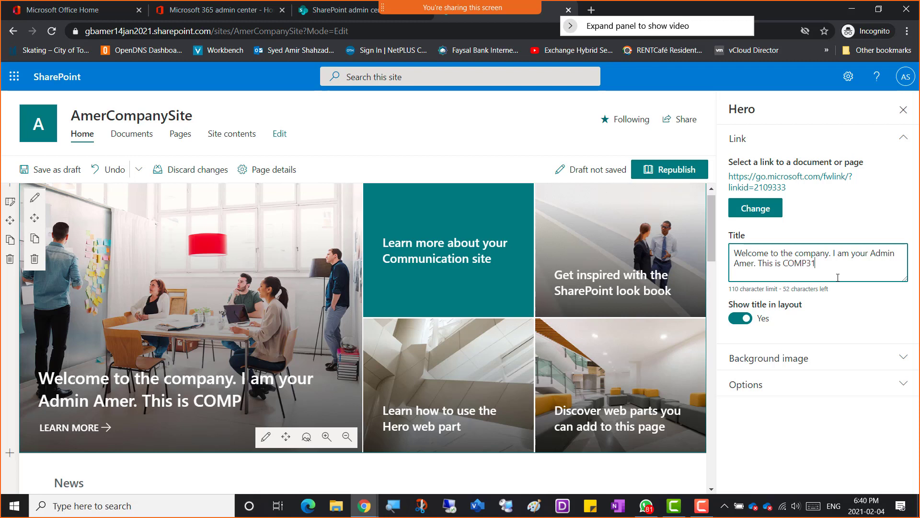
type("21 Course")
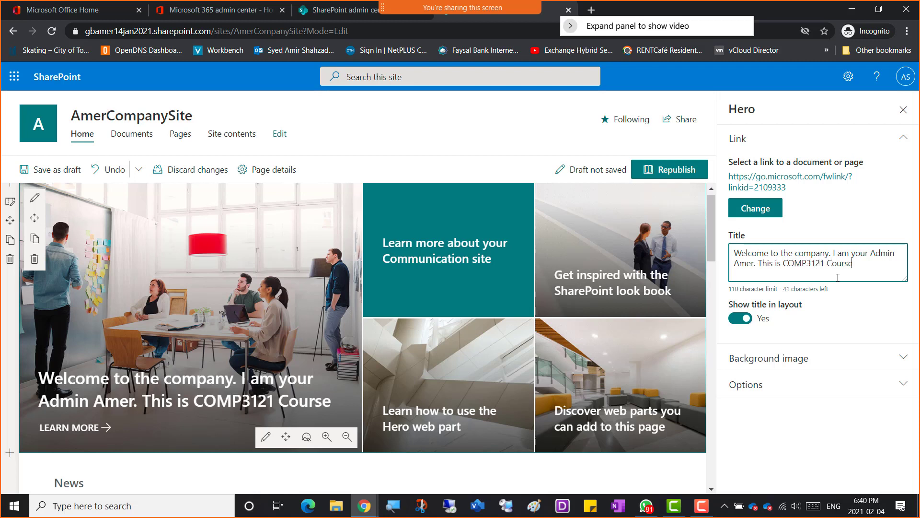
type(". Win")
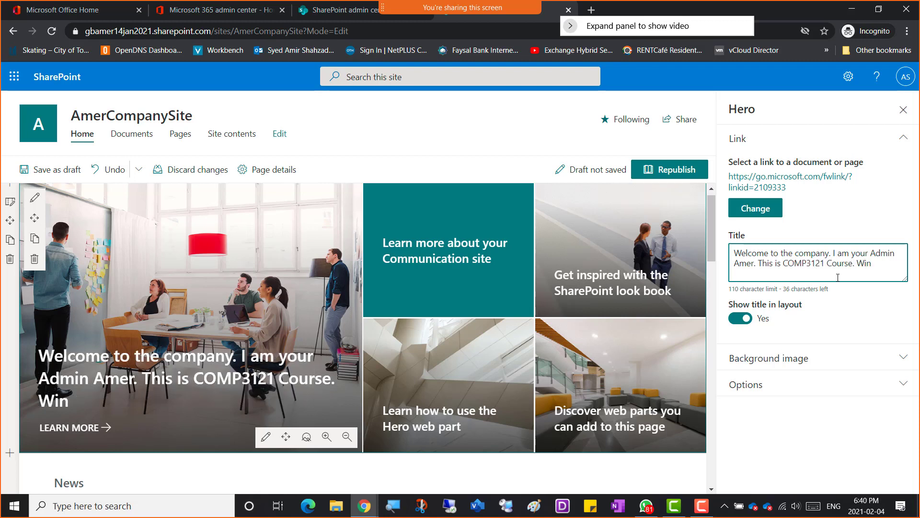
type("ter2021")
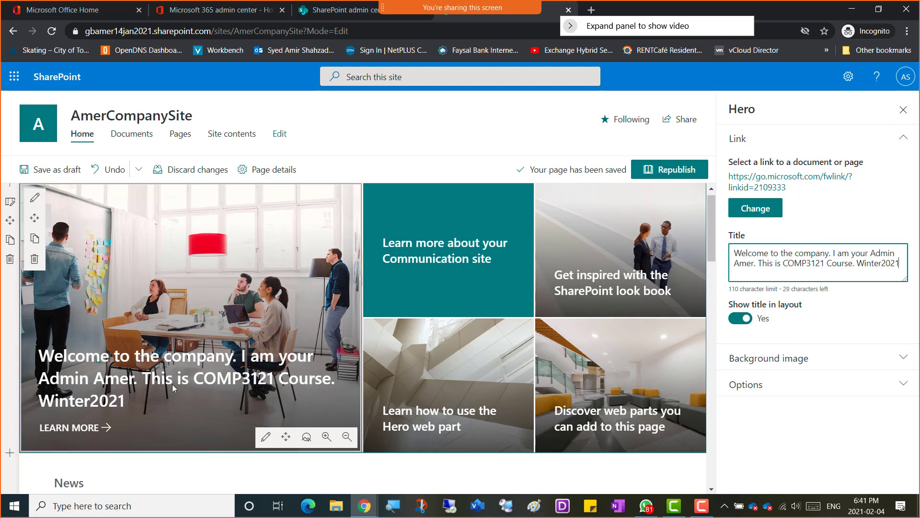
left_click(909, 111)
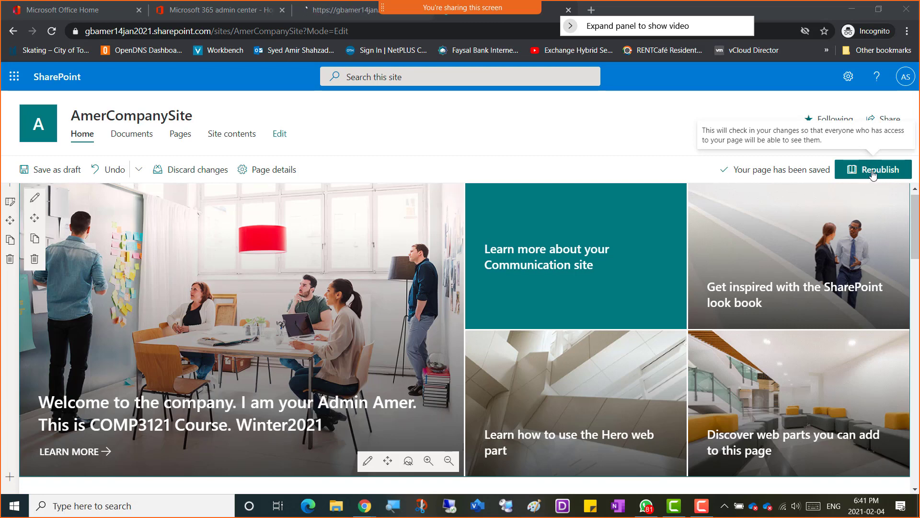
- Republish the home page, copy the site's URL, and launch Microsoft Edge
left_click(873, 175)
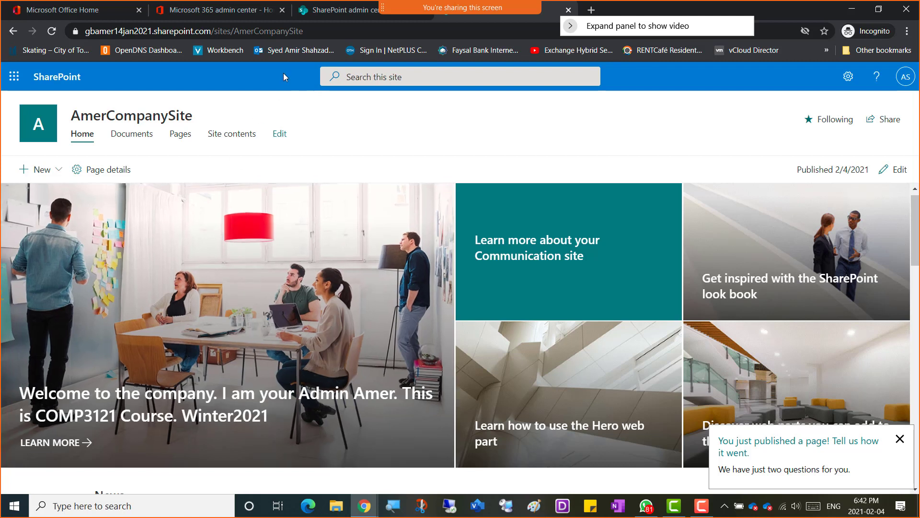
left_click(310, 32)
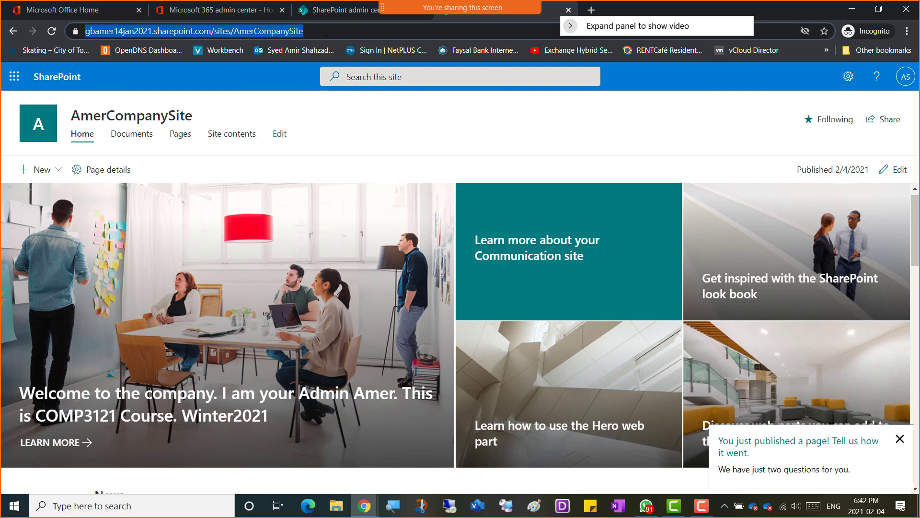
left_click(326, 32)
left_click_drag(350, 32, 64, 32)
key("ctrl+c")
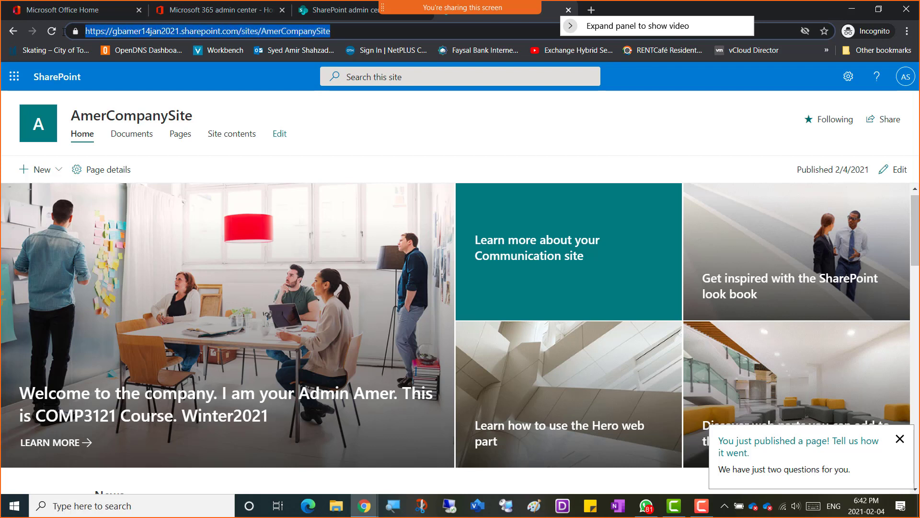
left_click(307, 508)
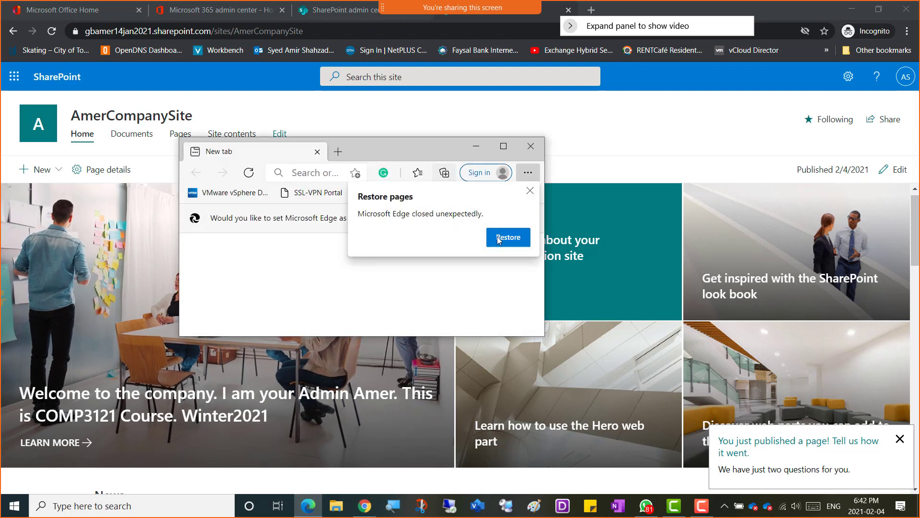
- Load the copied AmerCompanySite URL in maximized Edge, hit the access error, then minimize Edge
left_click(505, 238)
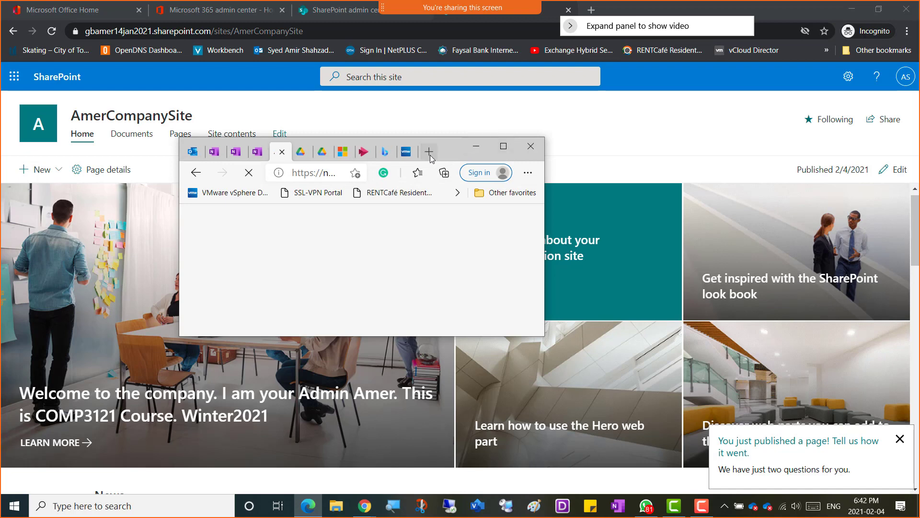
left_click(503, 147)
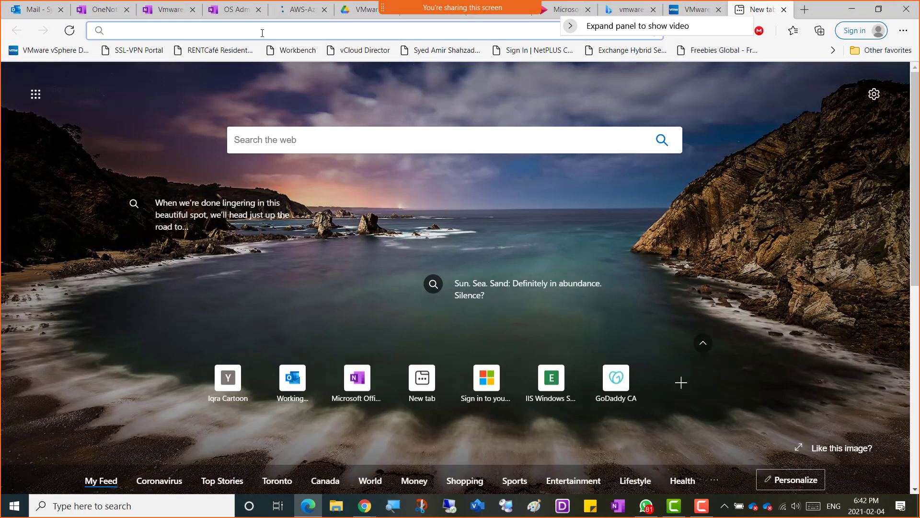
key("ctrl+v")
key("Return")
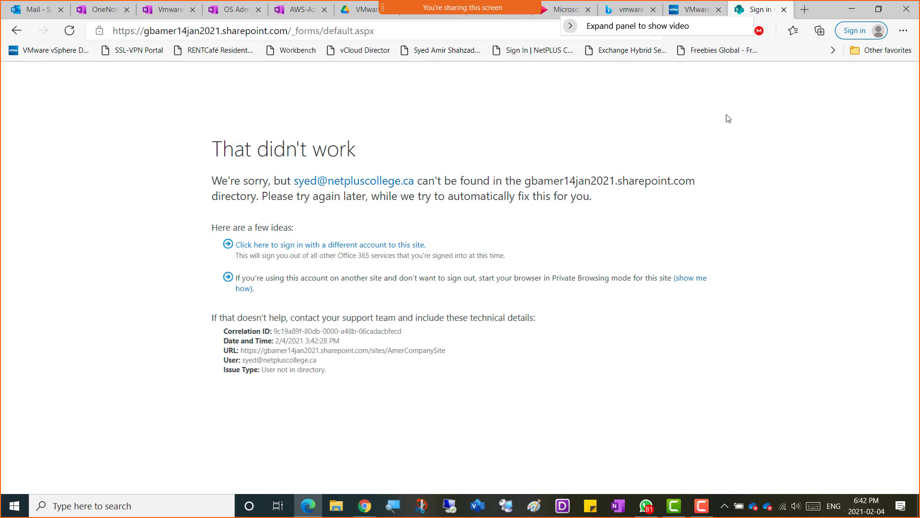
left_click(852, 10)
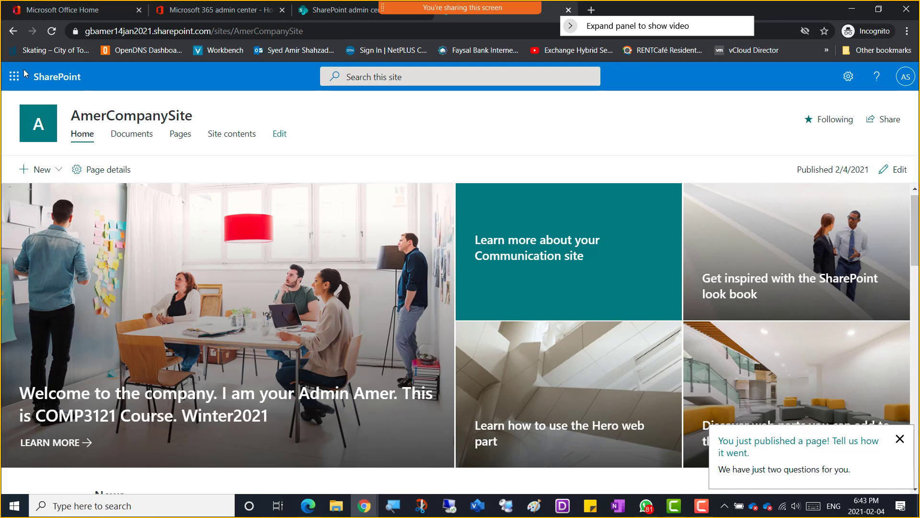
- Snip the whole published SharePoint home page and switch to the OneNote class notes
key("super+shift+s")
mouse_move(5, 64)
left_mouse_down()
mouse_move(360, 200)
mouse_move(683, 456)
mouse_move(692, 482)
left_mouse_up()
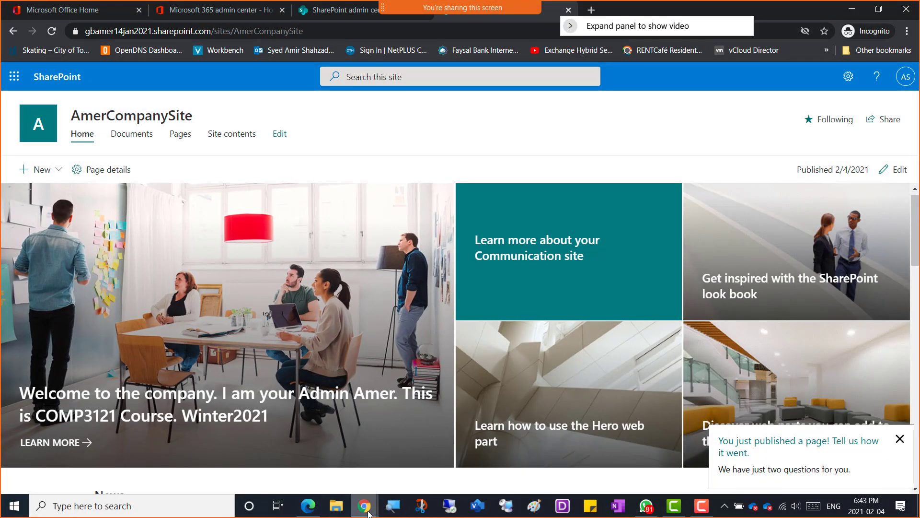
mouse_move(365, 506)
left_click(176, 463)
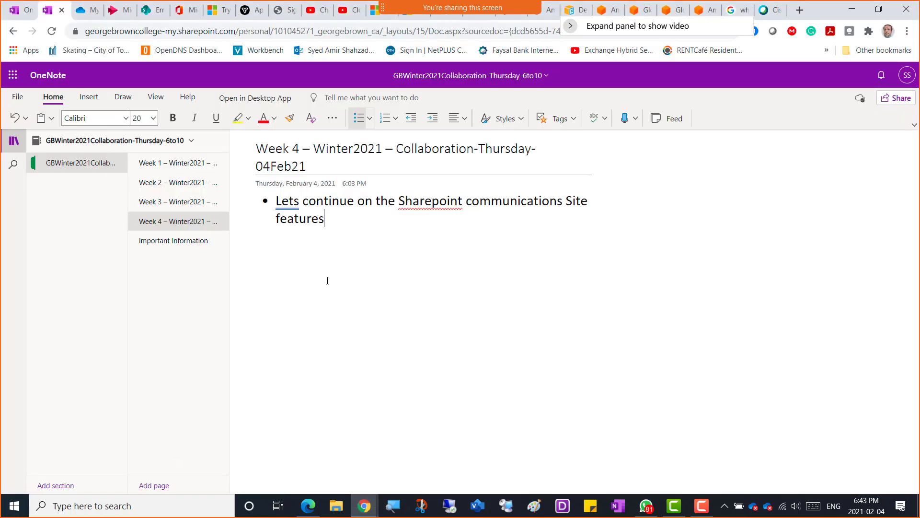
- Add the bullet 'Screenshot 1 = CompanySite Publish Option' and paste the snip beneath it
key("Return")
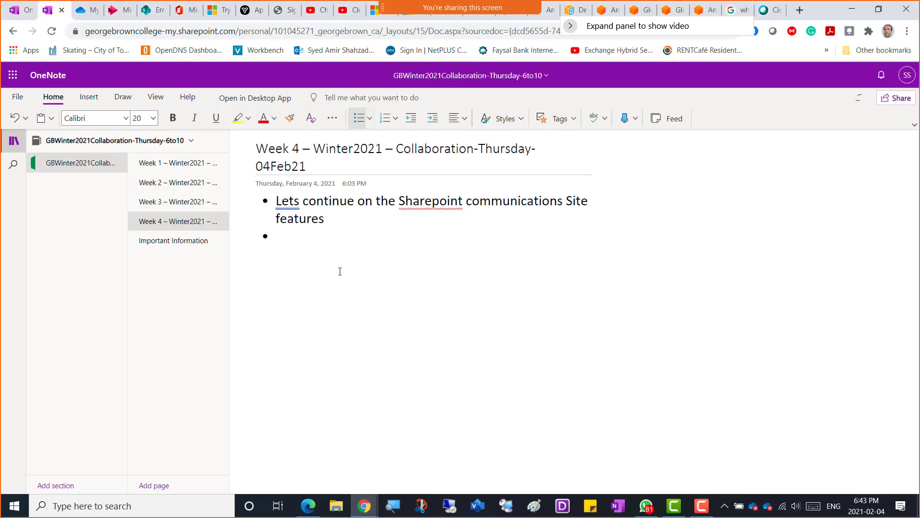
type("Screenshot 1")
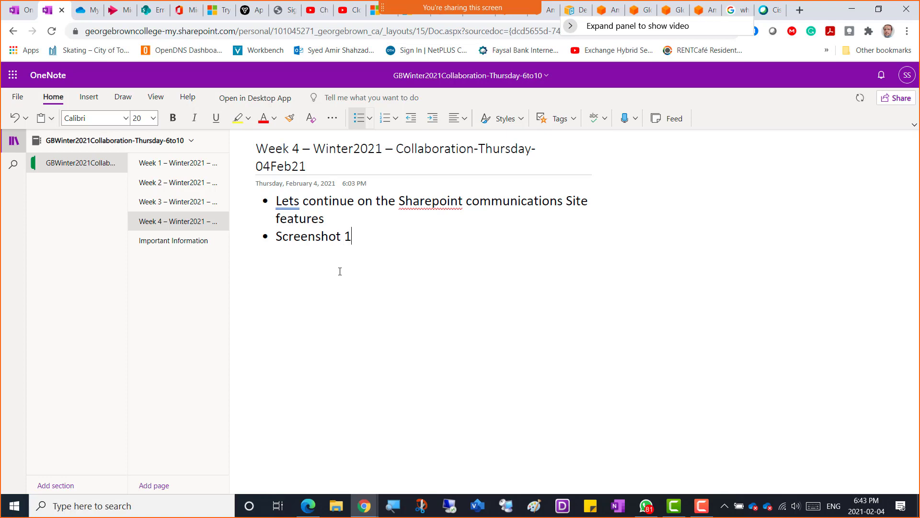
type(" = CompanySite")
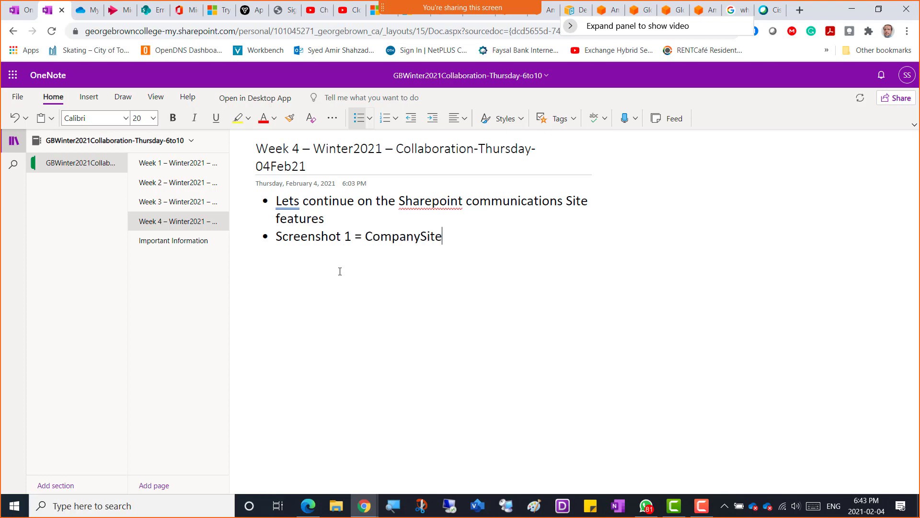
type(" Publish Option")
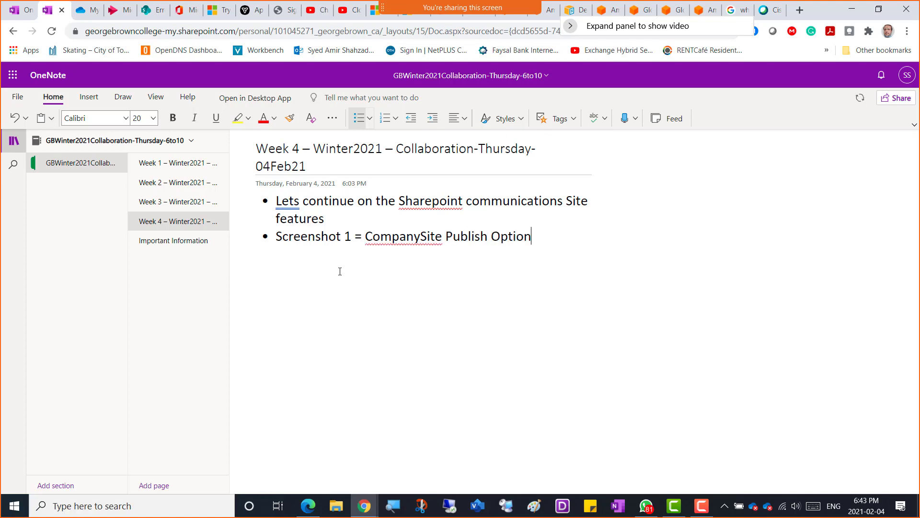
key("Return")
key("ctrl+v")
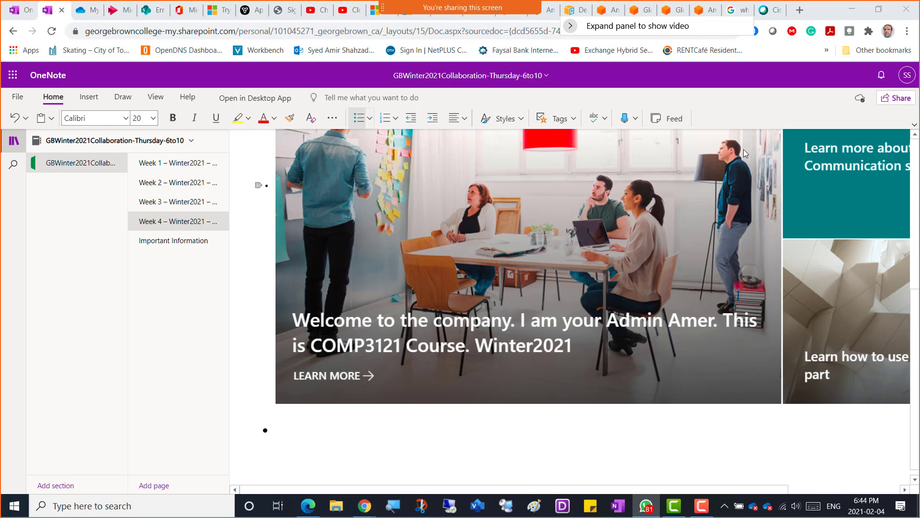
key("alt+Tab")
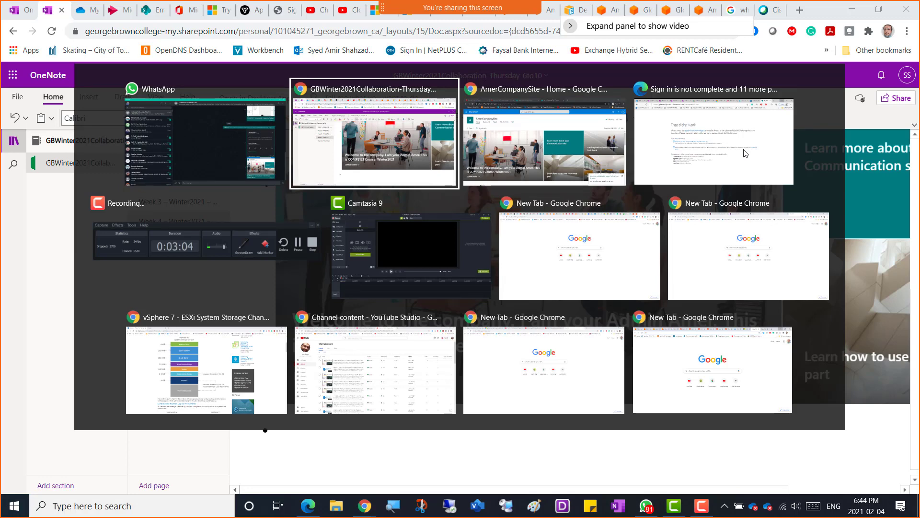
- Return to the SharePoint home page and close the 'You just published a page!' message
key("alt+Tab")
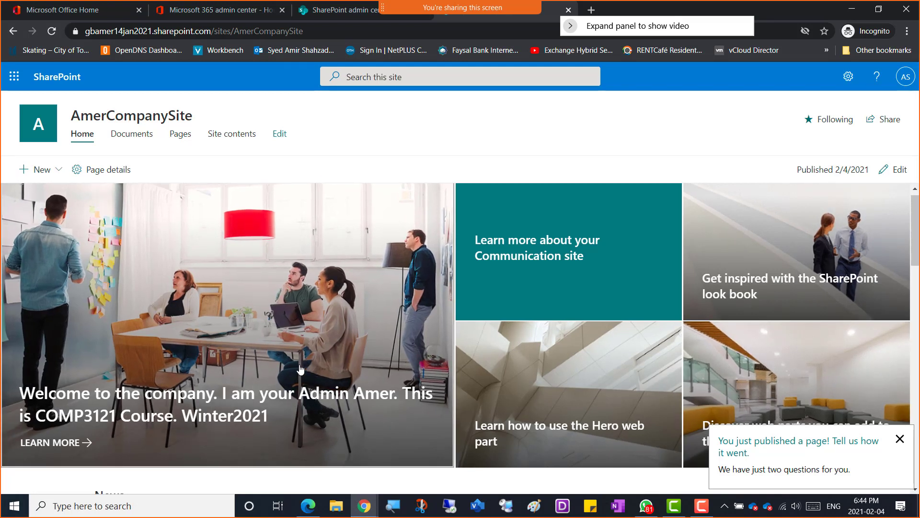
left_click(900, 438)
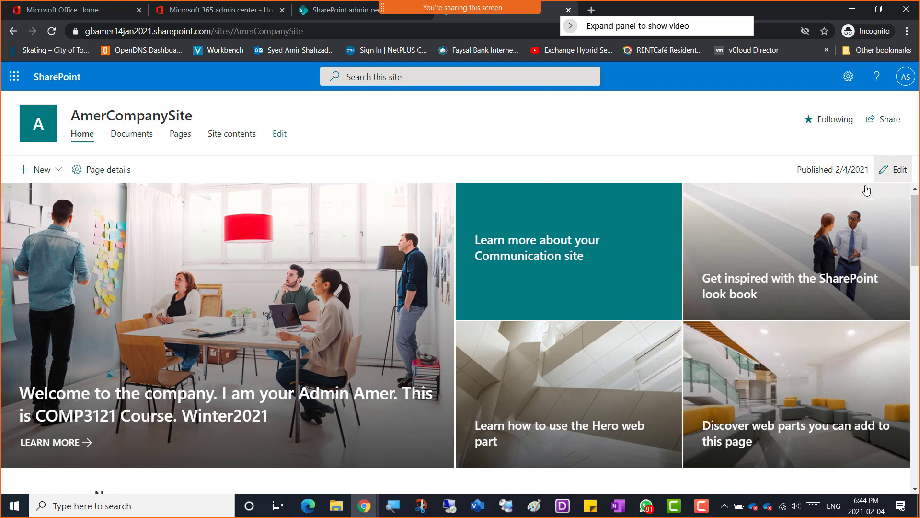
scroll(691, 337, "down", 4)
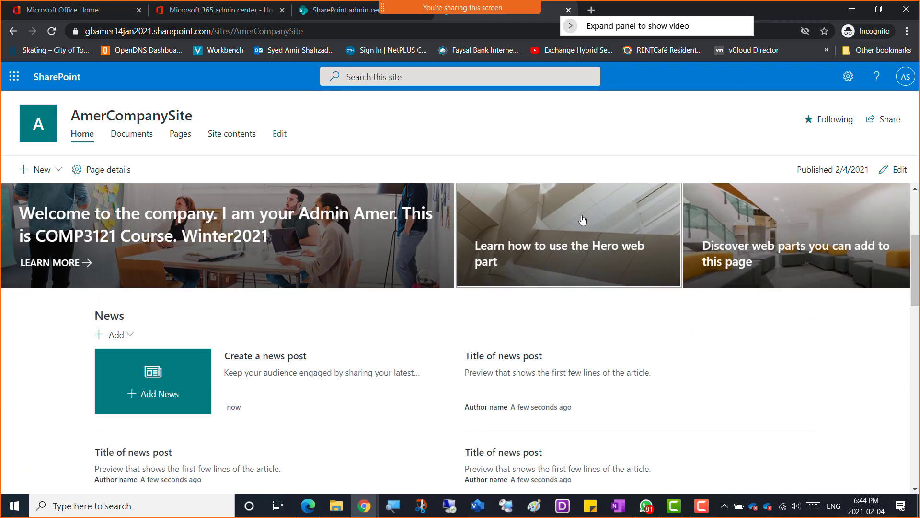
scroll(288, 350, "down", 1)
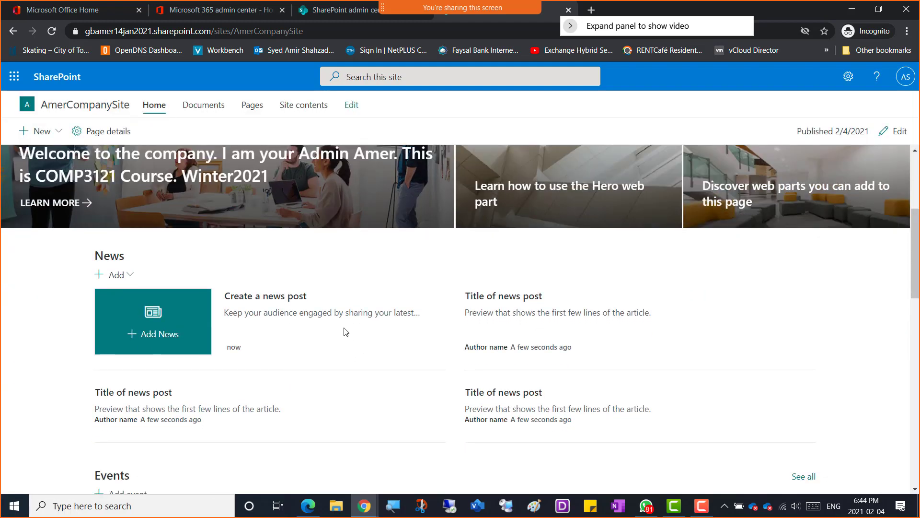
scroll(345, 331, "up", 5)
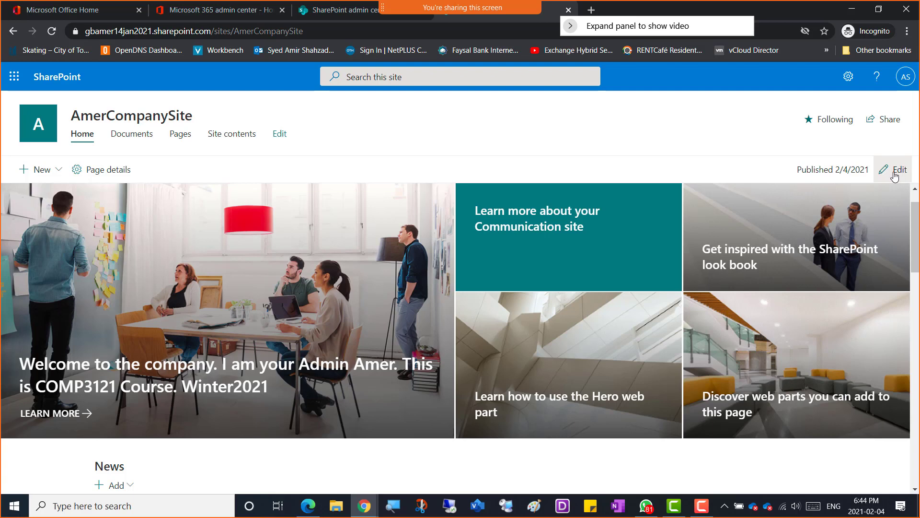
- Switch the AmerCompanySite home page to edit mode and select the Welcome hero
left_click(895, 176)
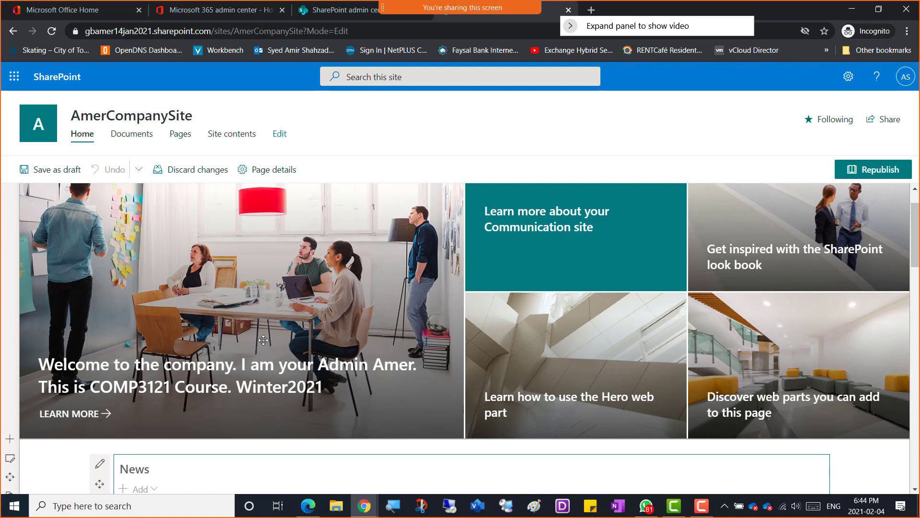
left_click(220, 295)
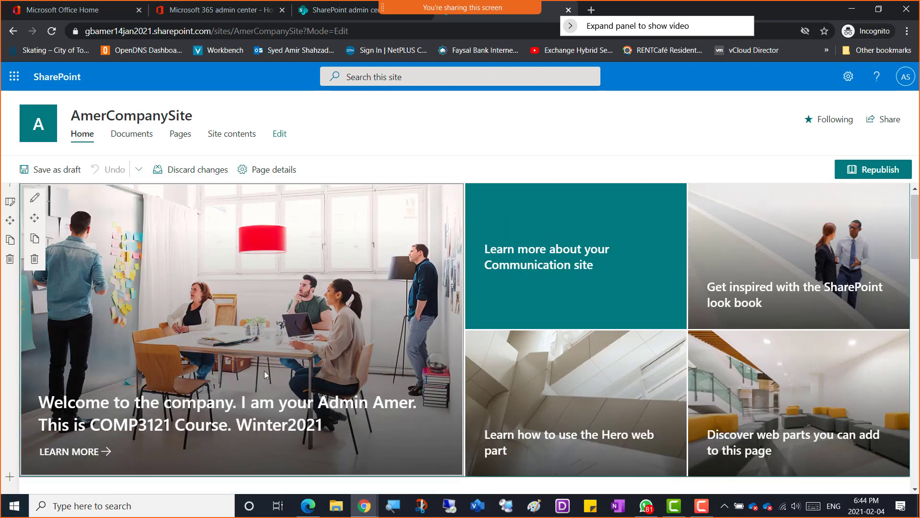
mouse_move(329, 406)
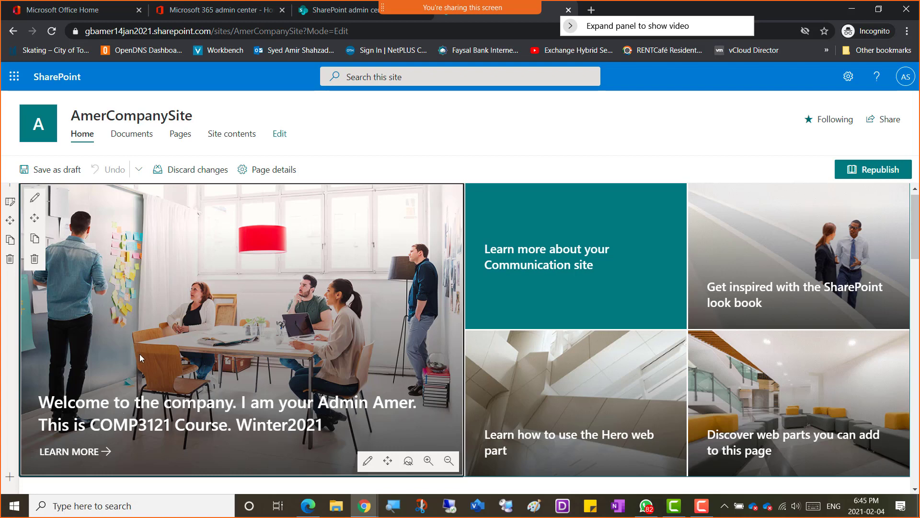
- Review the Welcome hero's title settings without changes, then republish the home page
left_click(367, 463)
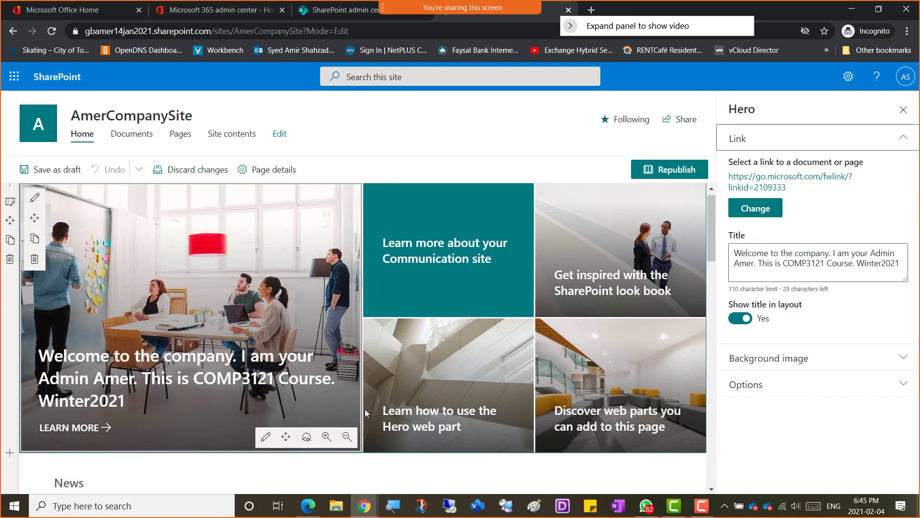
left_click_drag(736, 253, 902, 269)
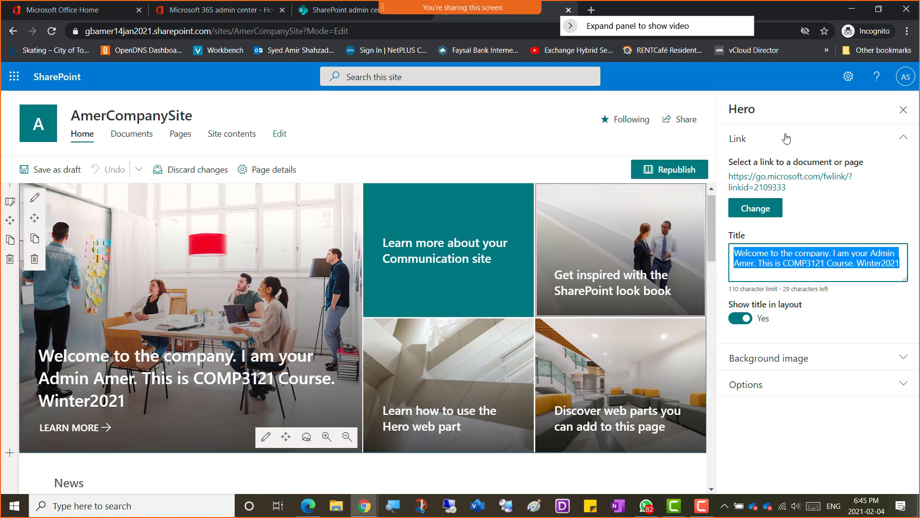
left_click(493, 119)
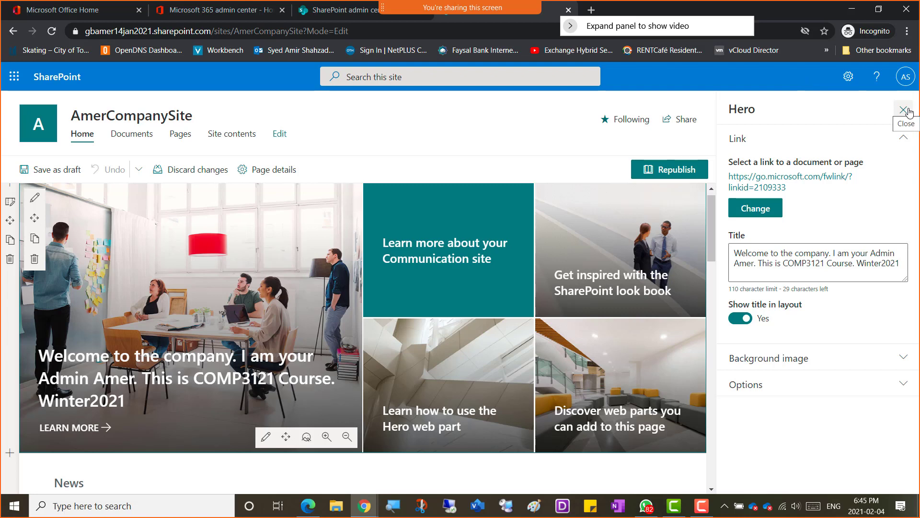
left_click(903, 111)
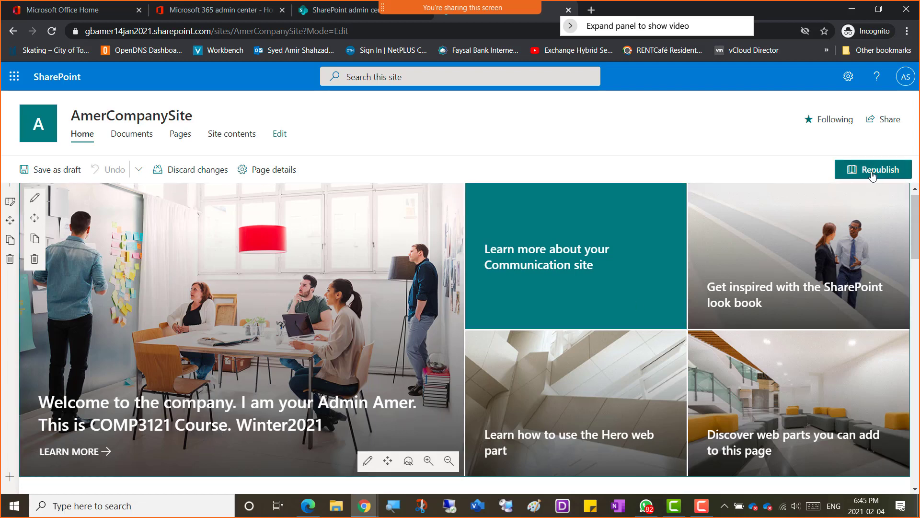
left_click(878, 174)
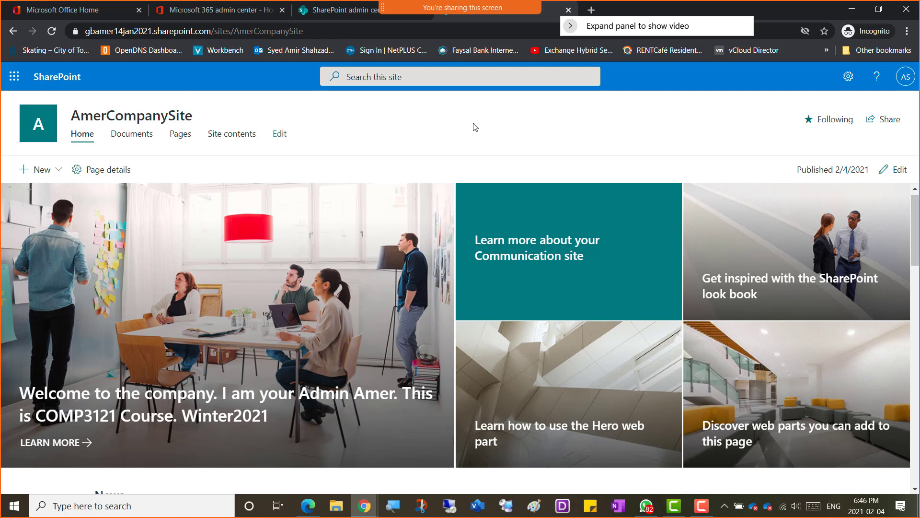
- Open the Documents library and browse the action menus for CompanyAccounts-Amer.txt
left_click(131, 137)
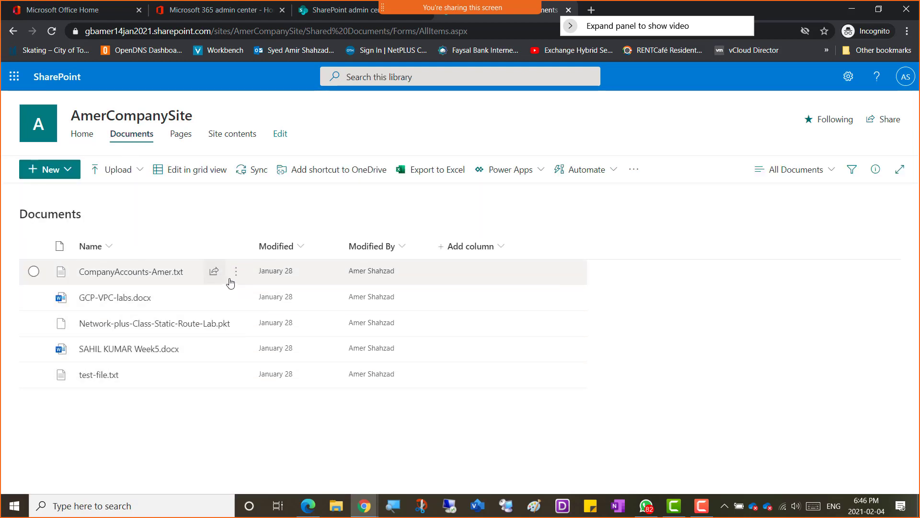
left_click(237, 276)
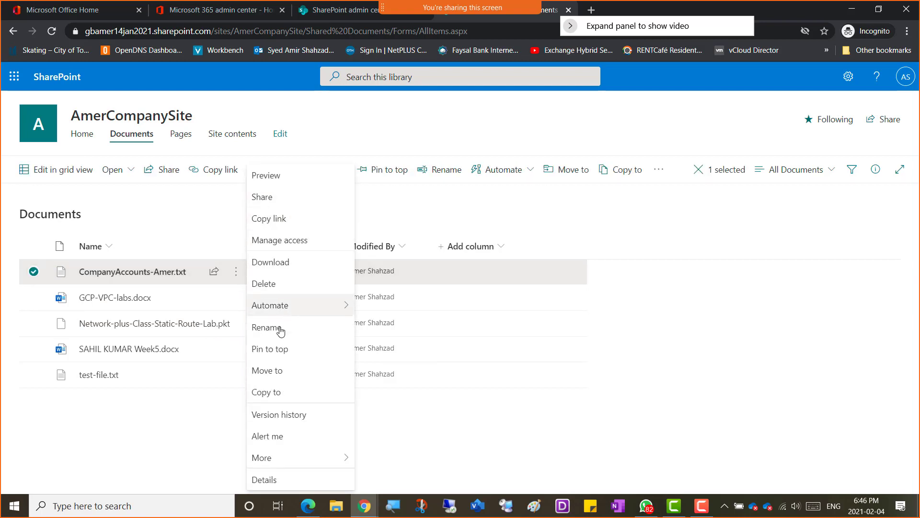
left_click(278, 457)
left_click(129, 451)
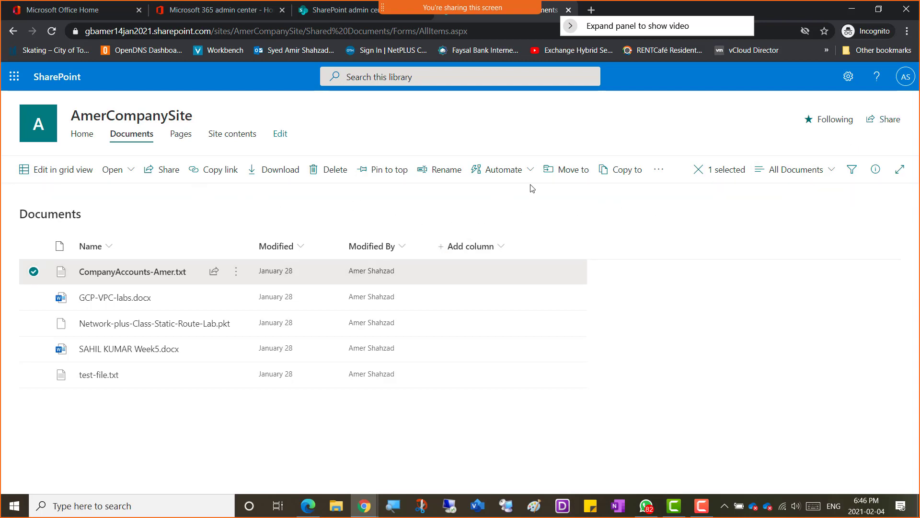
left_click(660, 171)
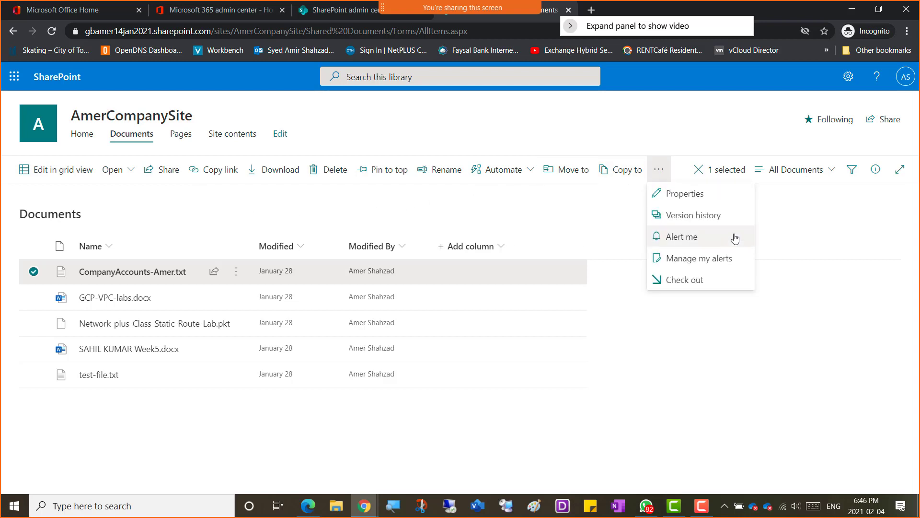
left_click(178, 209)
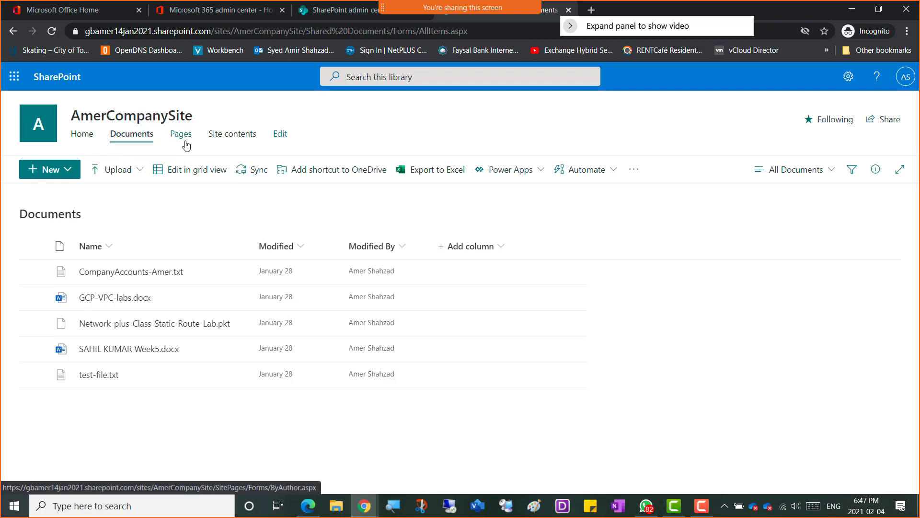
- Open the Site Pages library, glance at its Power Apps options, and show the New choices
left_click(181, 135)
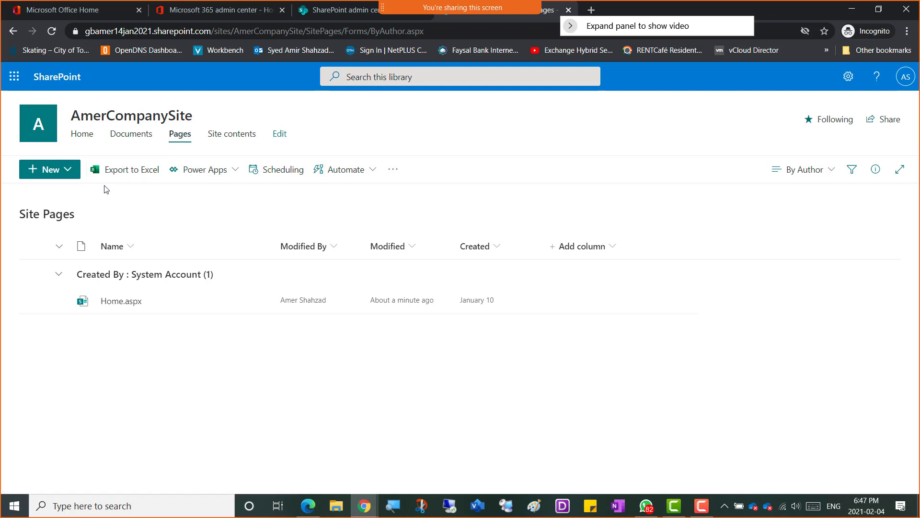
left_click(234, 176)
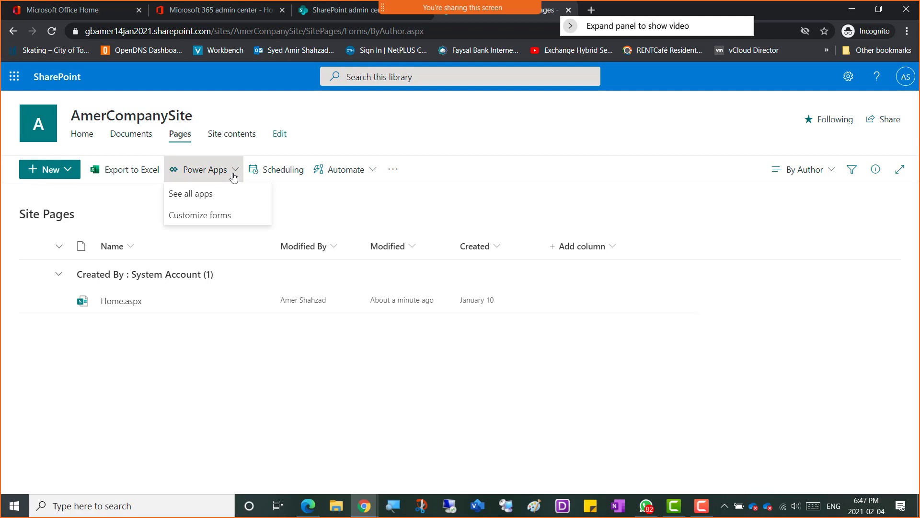
left_click(236, 173)
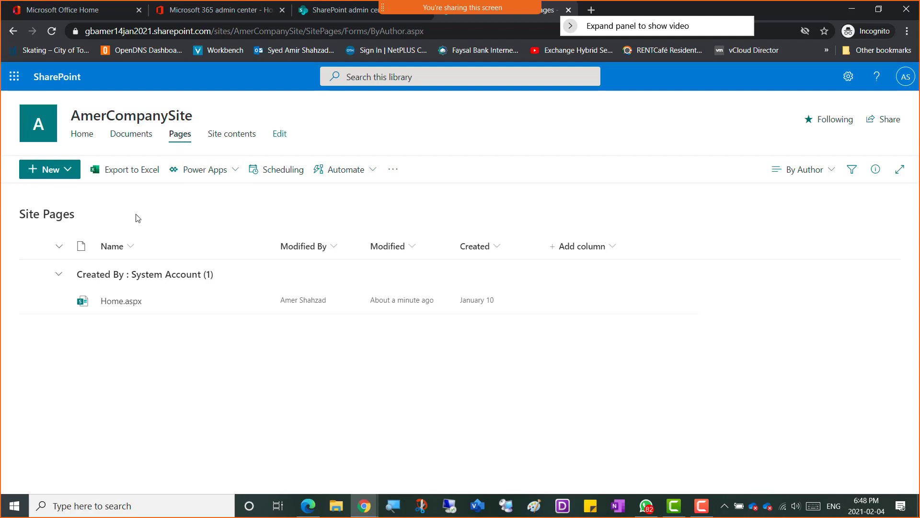
left_click(64, 172)
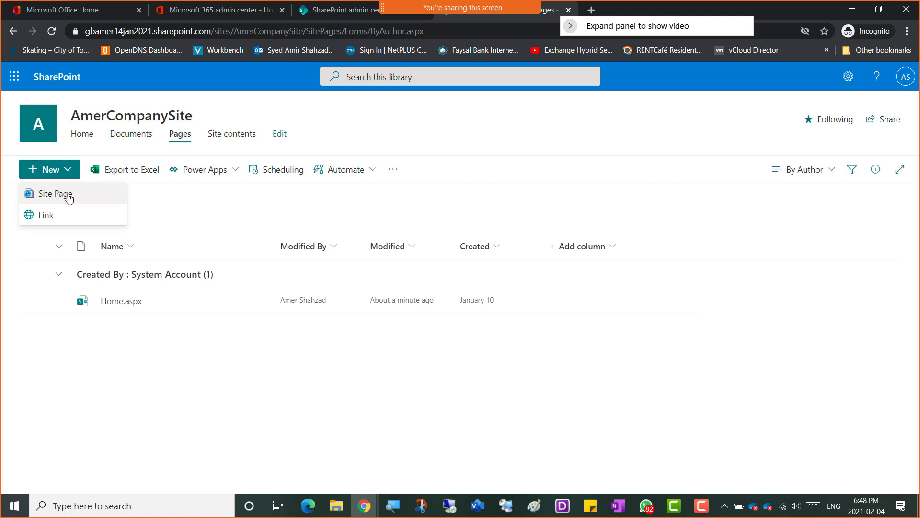
- Choose Site Page from the New menu to create a blank page
left_click(69, 197)
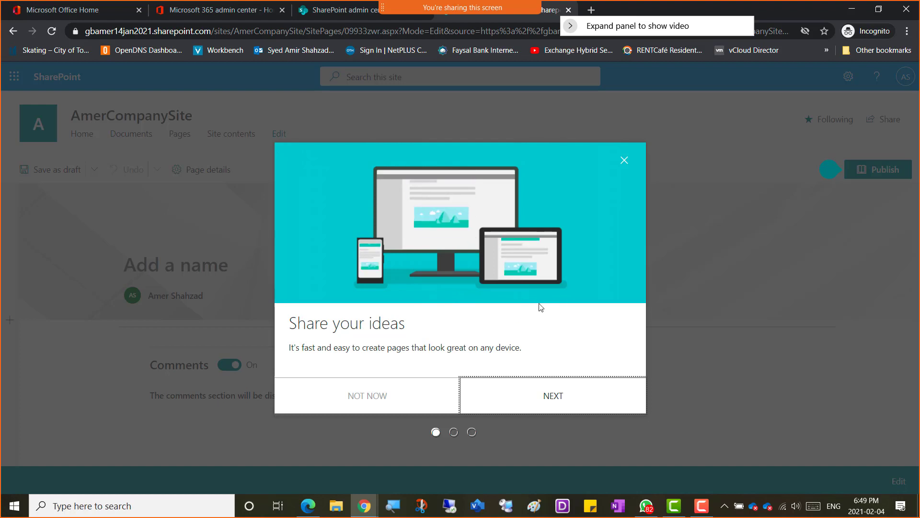
- Step through the welcome tour's tips and close it to begin editing the page
left_click(572, 404)
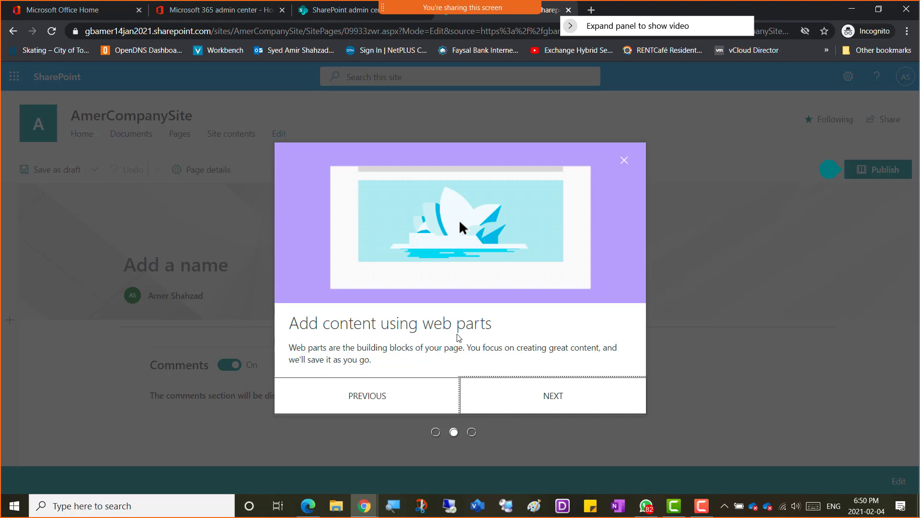
left_click(548, 397)
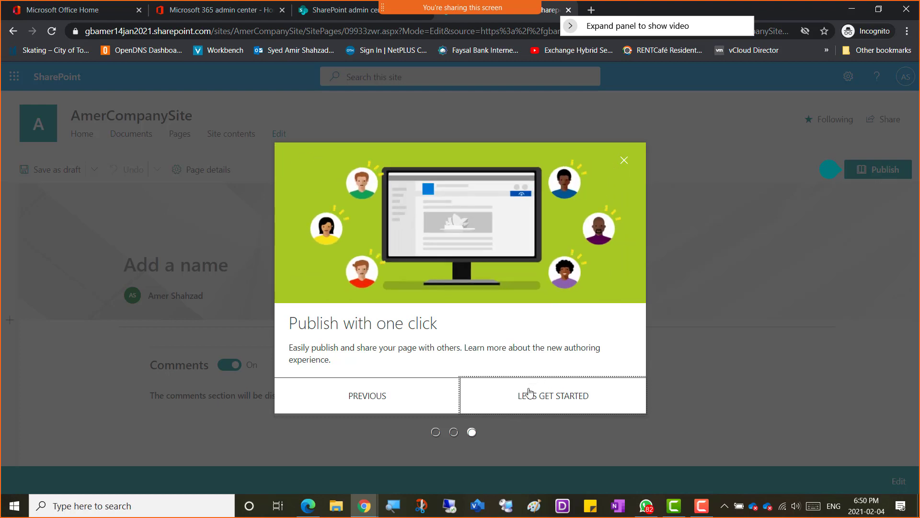
left_click(562, 401)
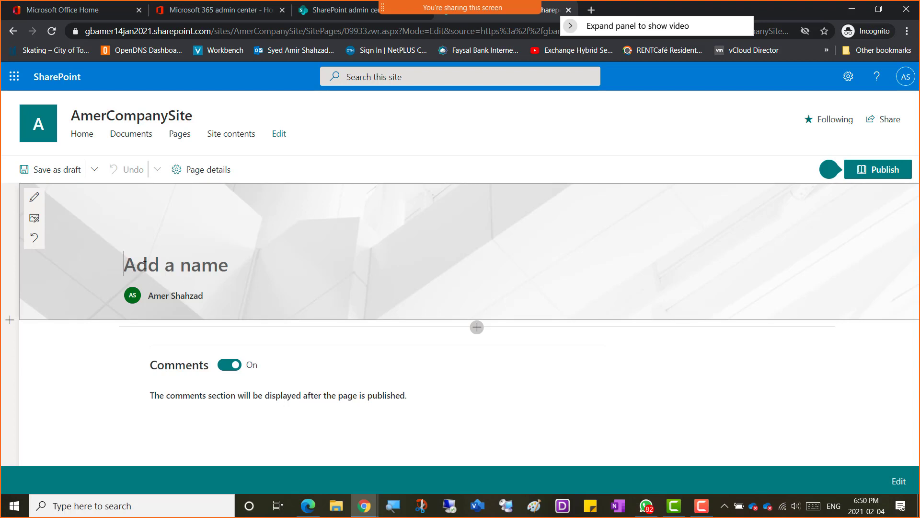
- Type 'Amer-Company Product Pa' into the new page's title field
type("Amer")
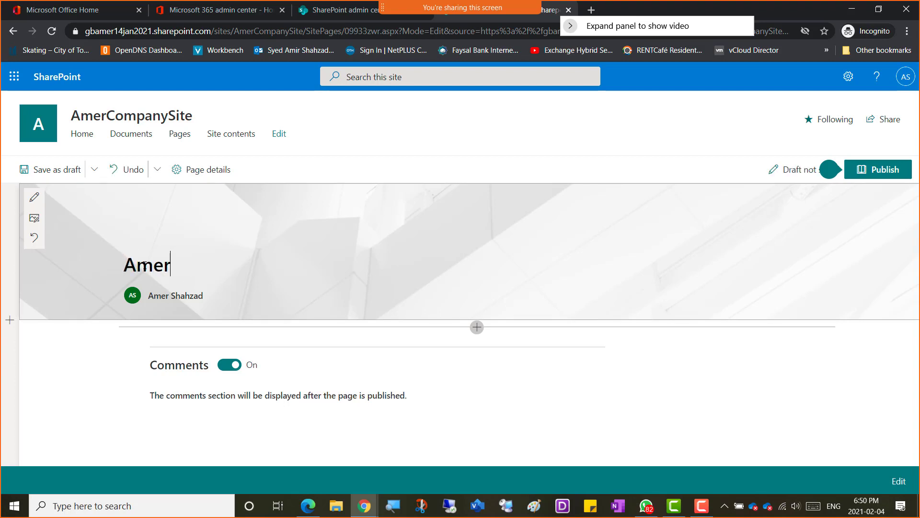
type("-Company")
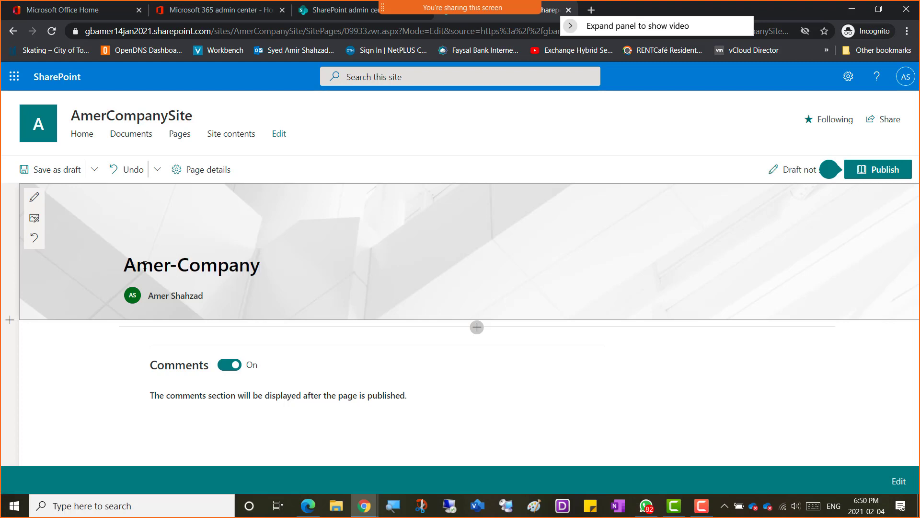
type(" Product")
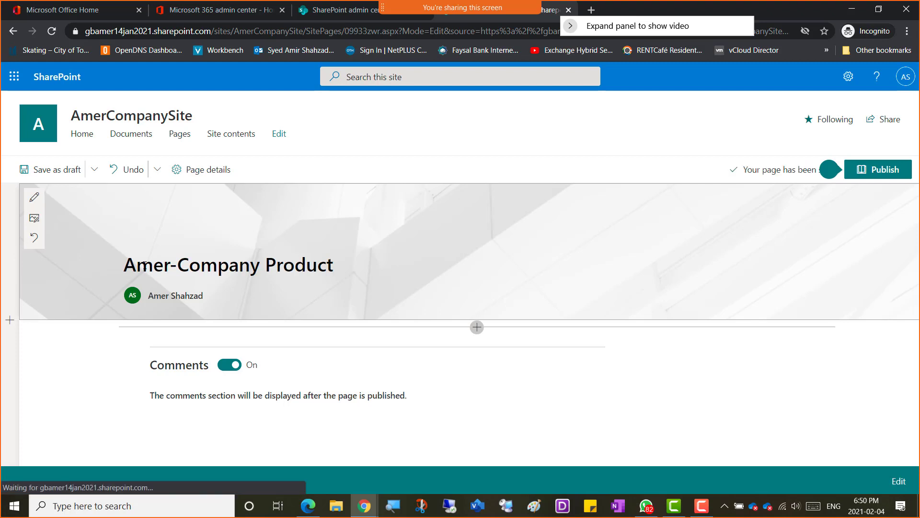
type(" Page")
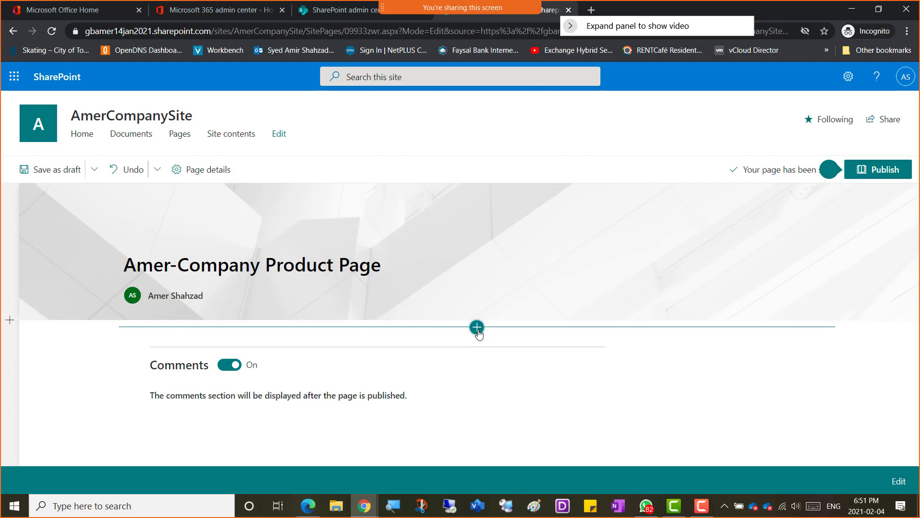
- Open the web part toolbox below the page title and browse the available web parts
left_click(478, 327)
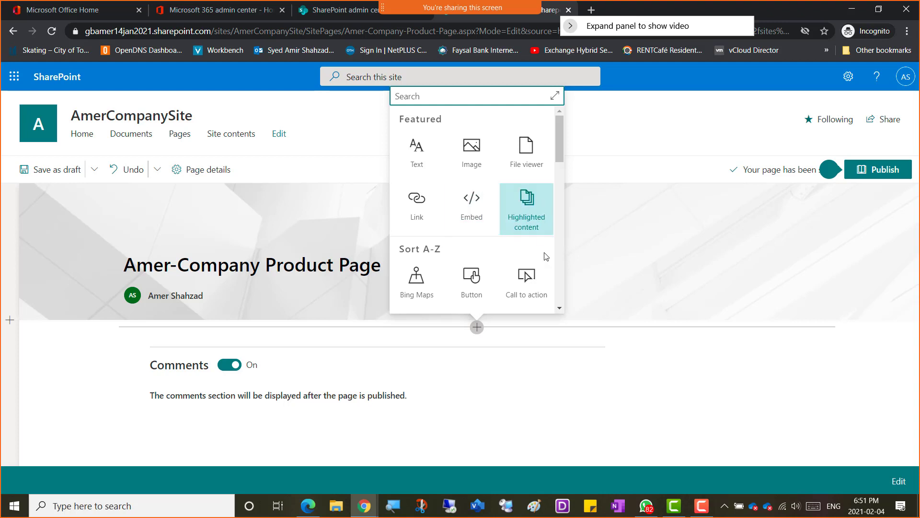
scroll(560, 309, "down", 1)
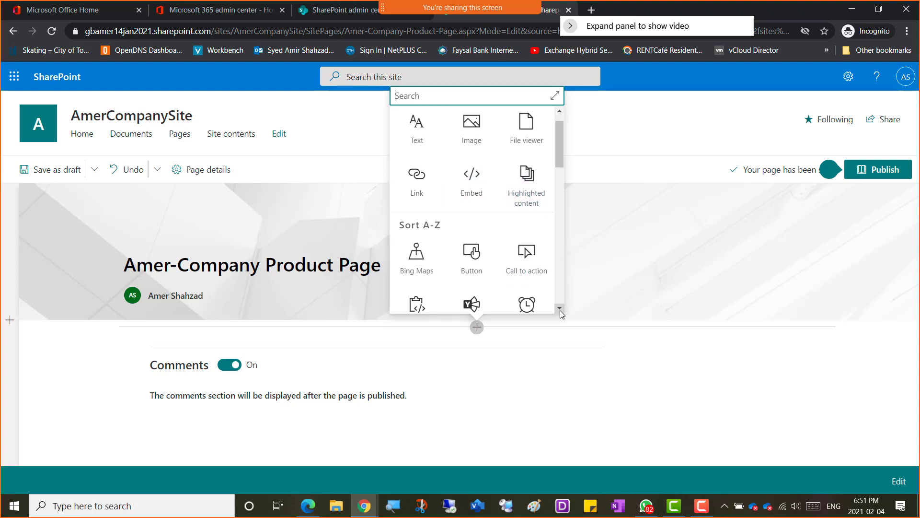
scroll(560, 311, "down", 2)
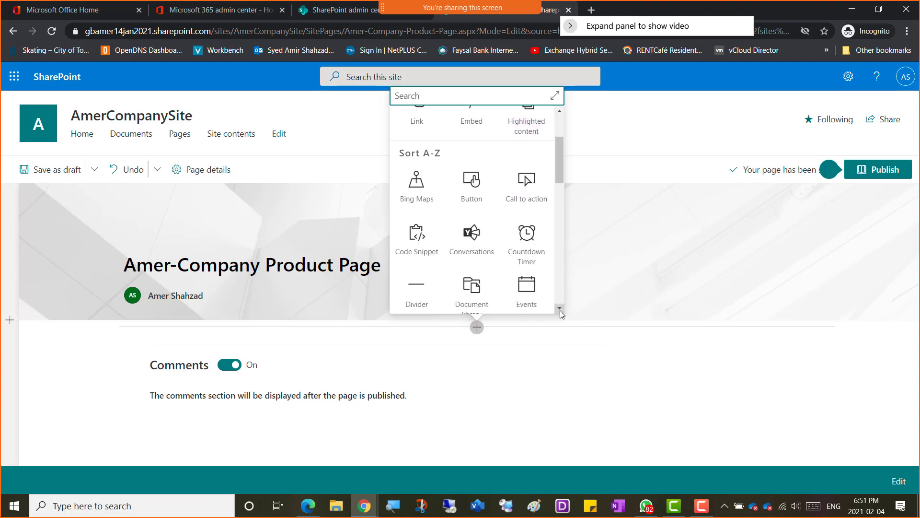
scroll(560, 310, "down", 1)
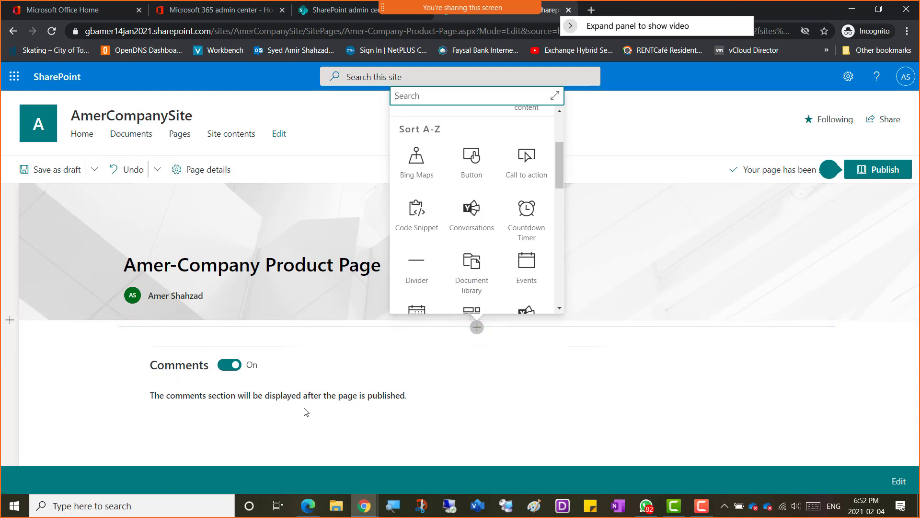
scroll(510, 257, "down", 1)
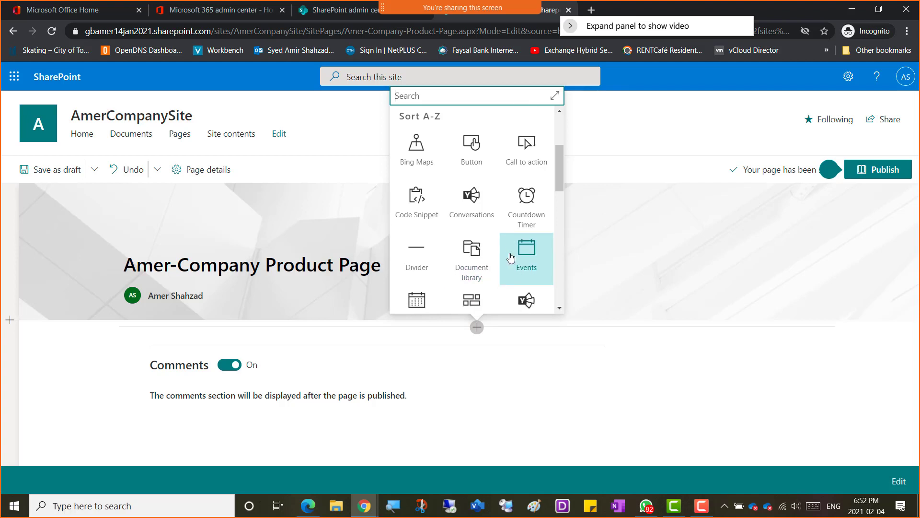
scroll(511, 258, "down", 1)
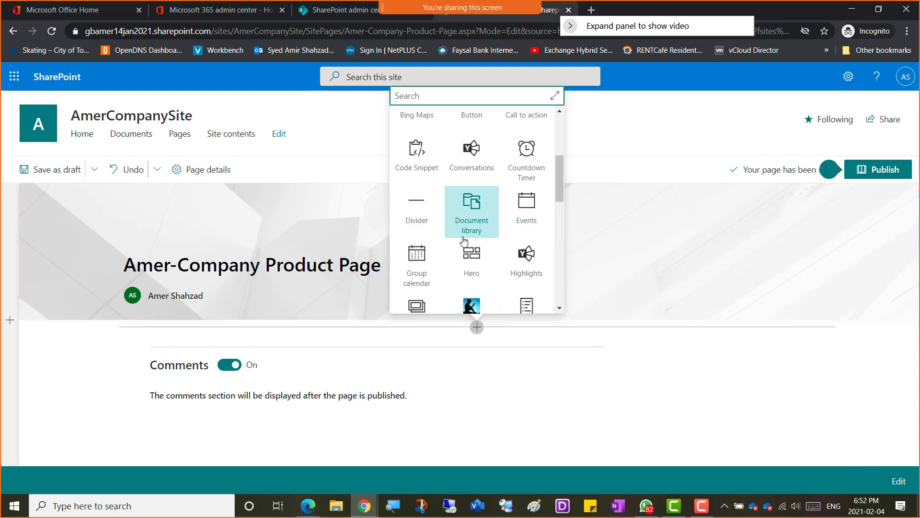
scroll(464, 240, "down", 1)
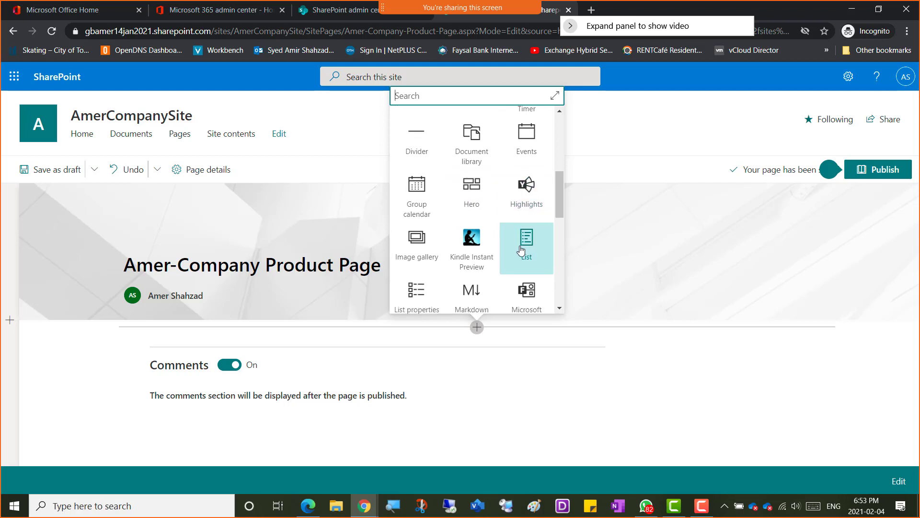
scroll(528, 249, "down", 1)
scroll(472, 233, "down", 3)
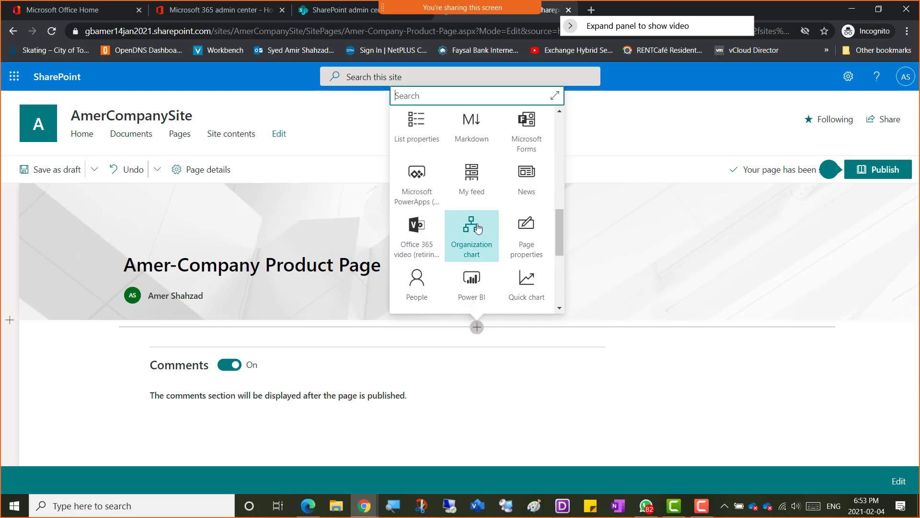
scroll(502, 256, "down", 4)
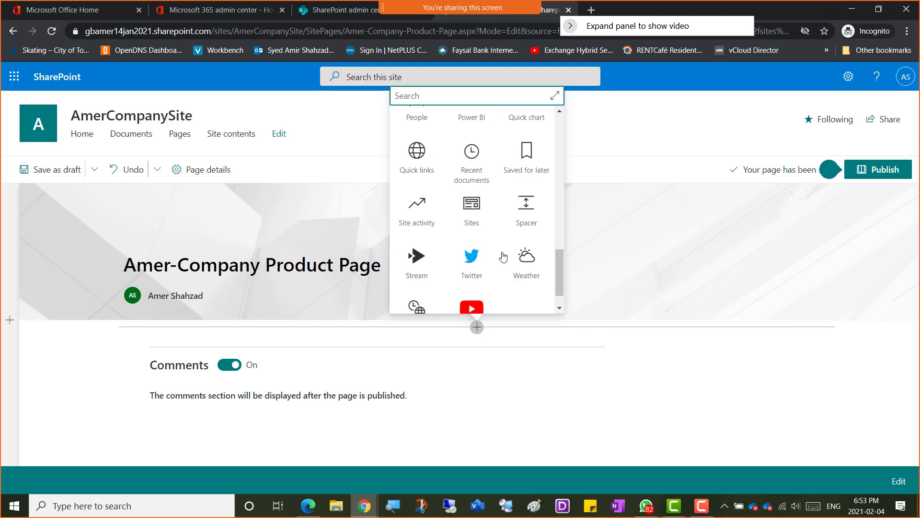
scroll(497, 197, "down", 1)
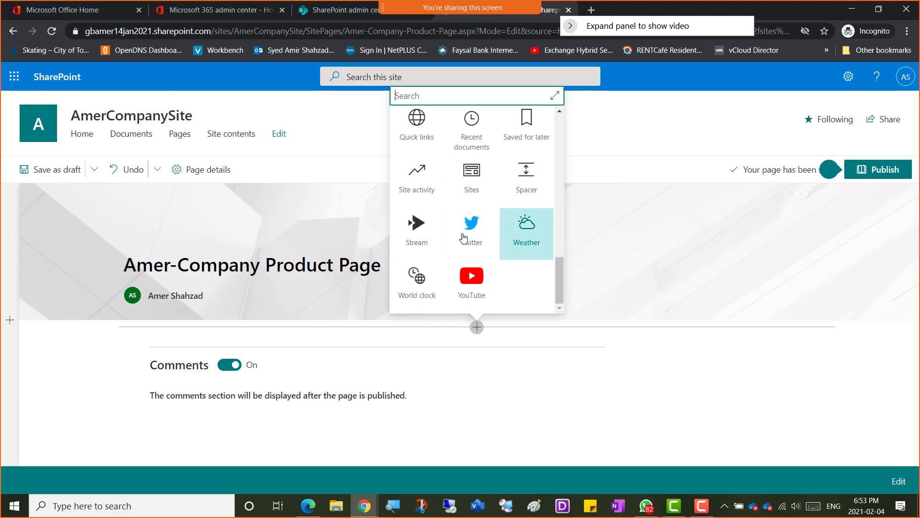
scroll(507, 190, "up", 15)
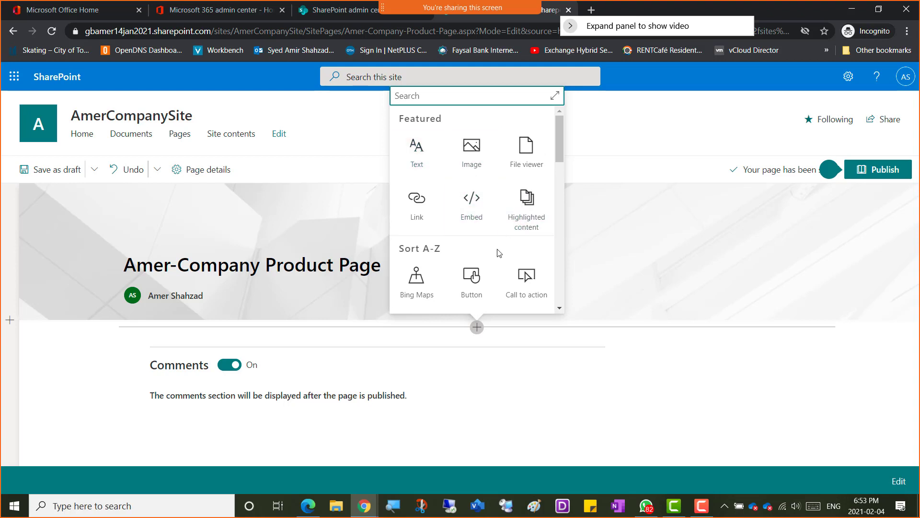
- Insert a Text web part below the title and enter 'Introduction to company Products'
left_click(411, 157)
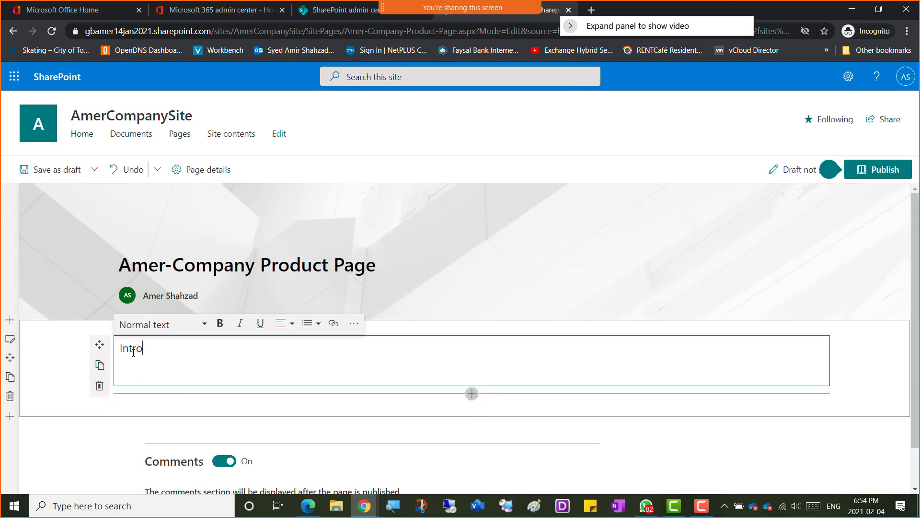
type("Introduction to")
type("company")
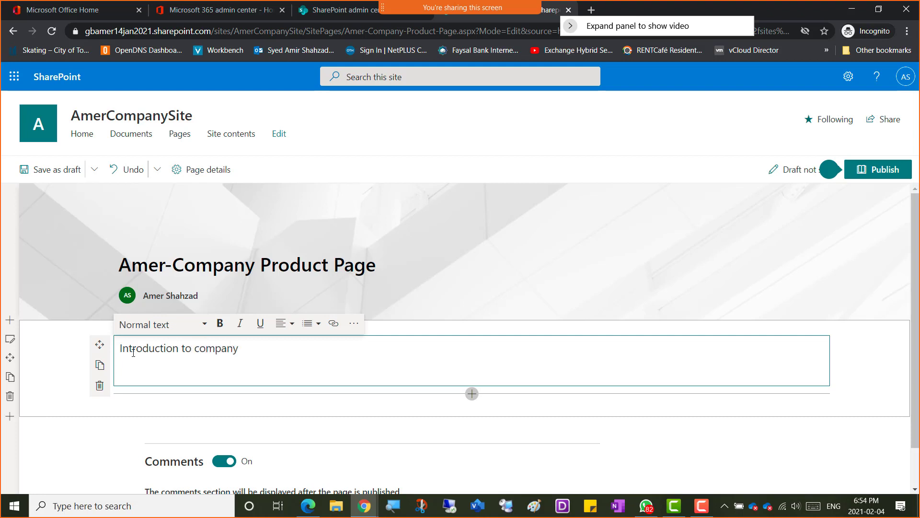
type(" Products")
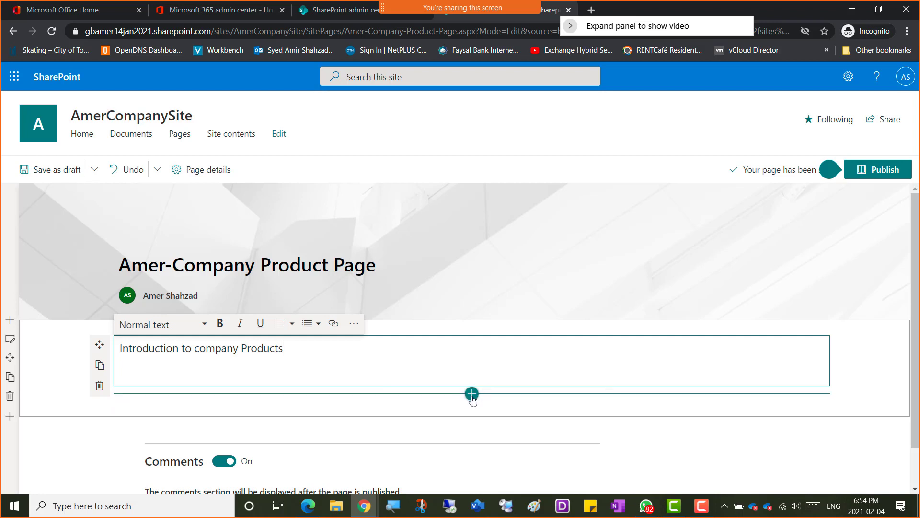
- Insert a YouTube web part beneath the 'Introduction to company Products' text
left_click(472, 394)
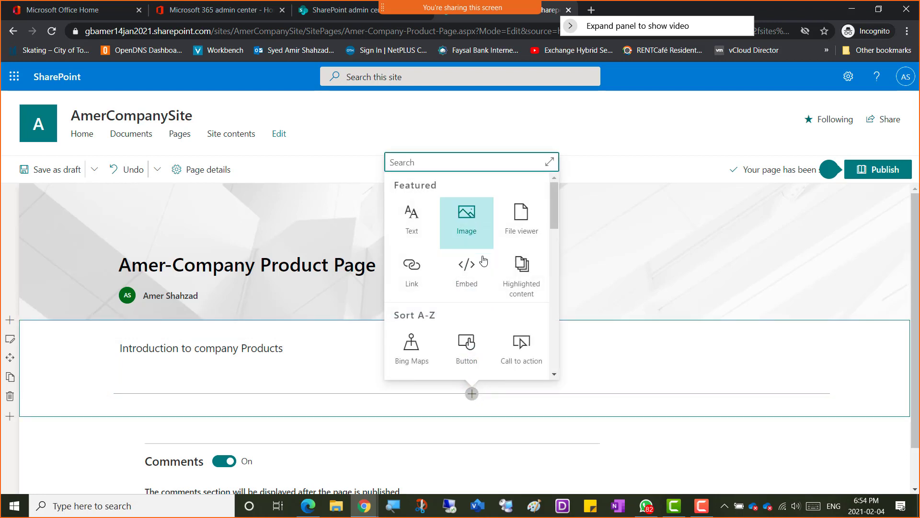
scroll(501, 301, "down", 2)
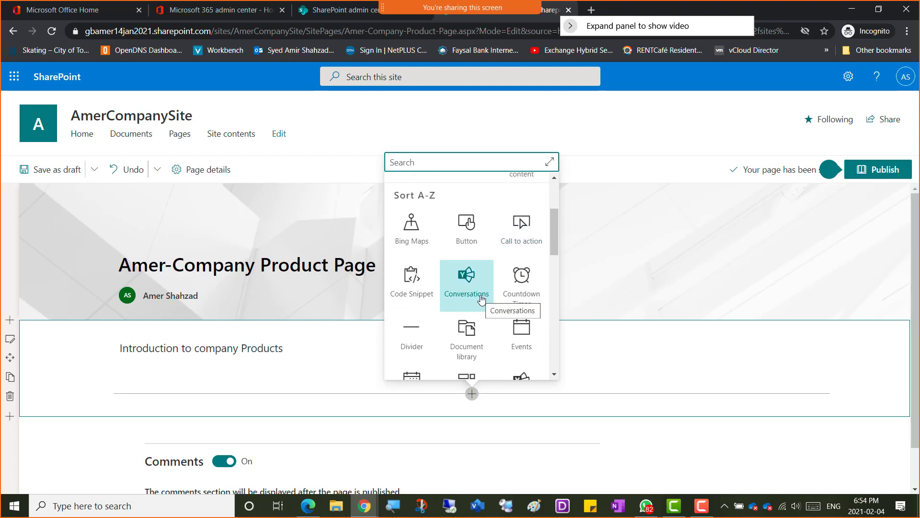
scroll(481, 300, "down", 1)
scroll(482, 300, "down", 2)
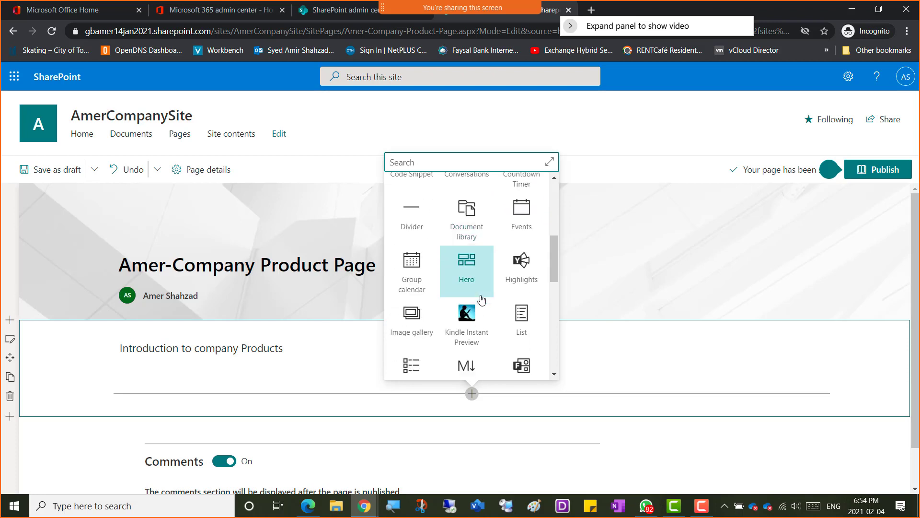
scroll(482, 299, "down", 1)
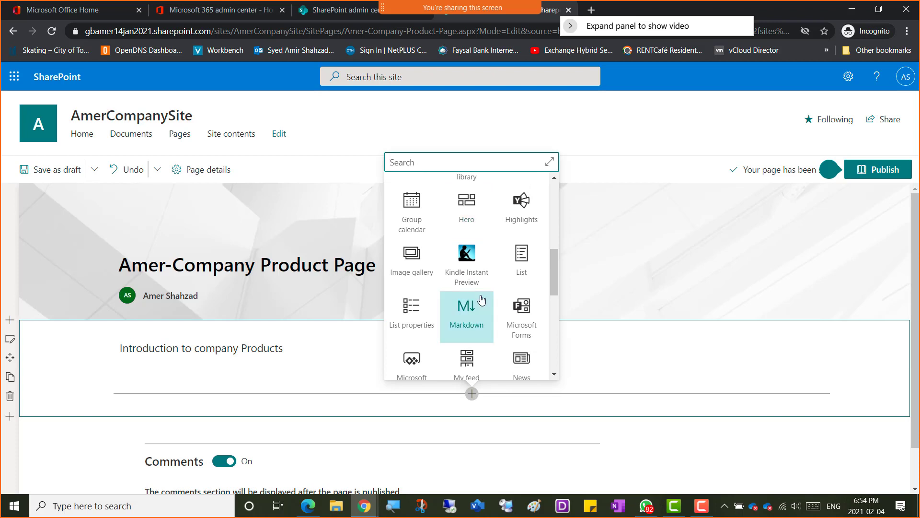
scroll(481, 300, "down", 1)
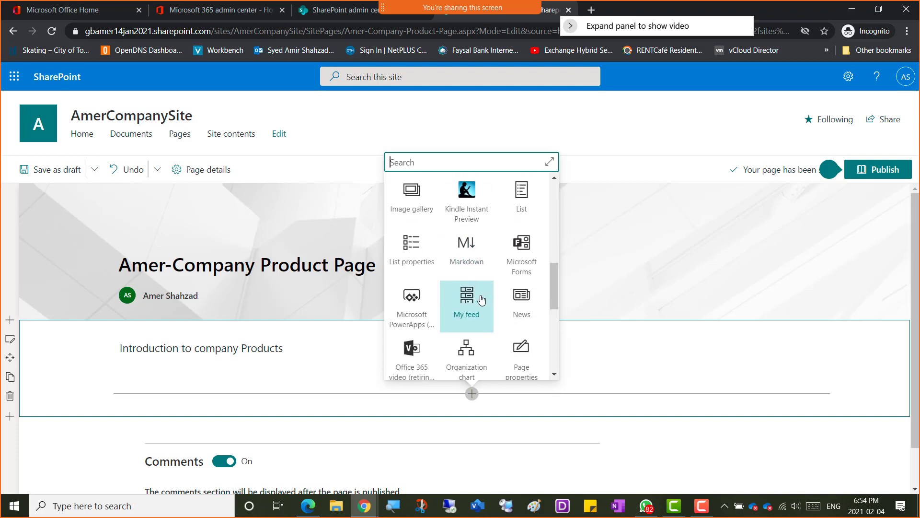
scroll(481, 299, "down", 1)
scroll(482, 300, "down", 1)
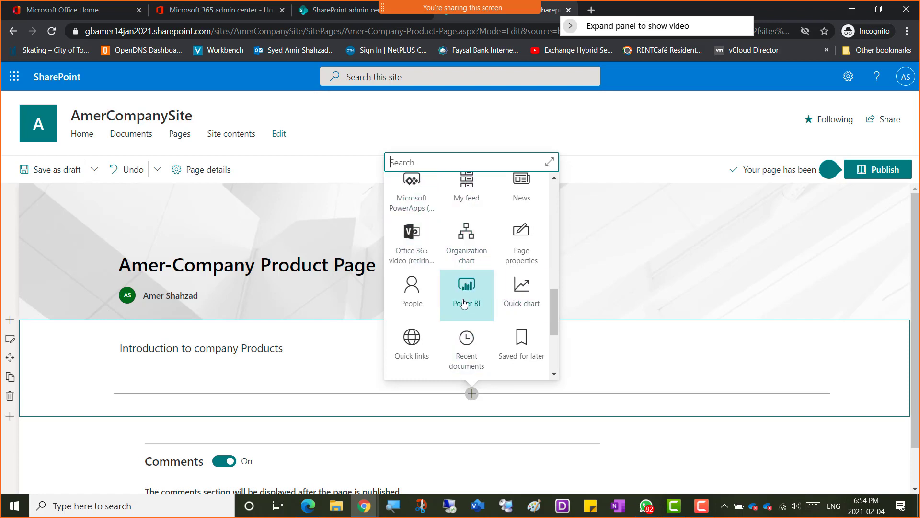
scroll(464, 304, "down", 1)
scroll(465, 314, "down", 1)
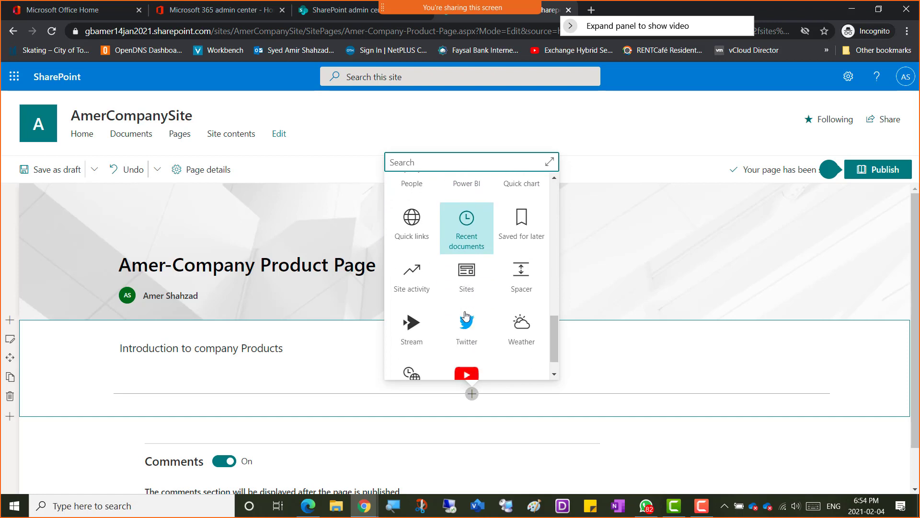
scroll(469, 338, "down", 1)
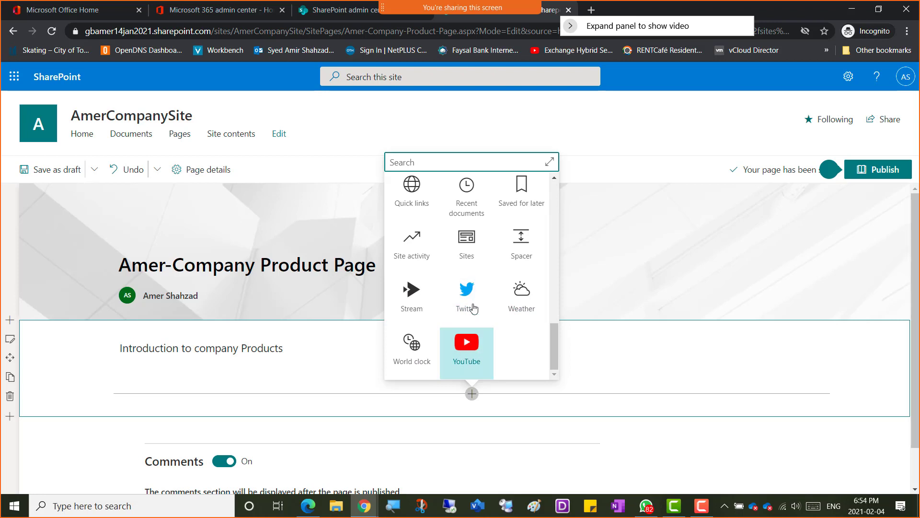
scroll(473, 308, "up", 5)
scroll(478, 298, "down", 5)
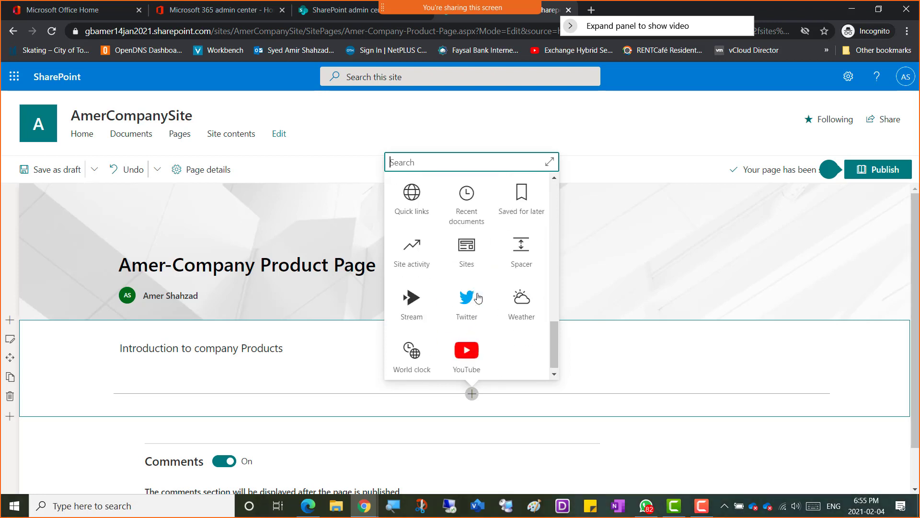
left_click(464, 347)
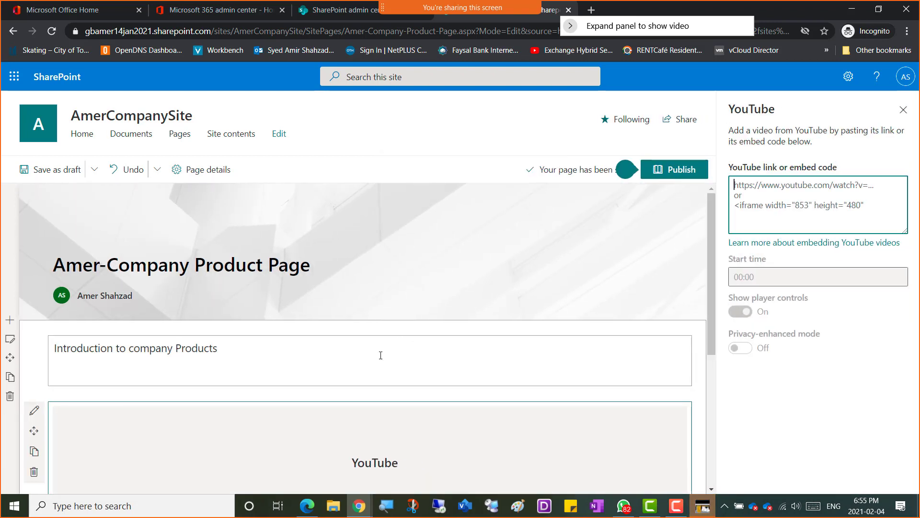
scroll(377, 359, "down", 1)
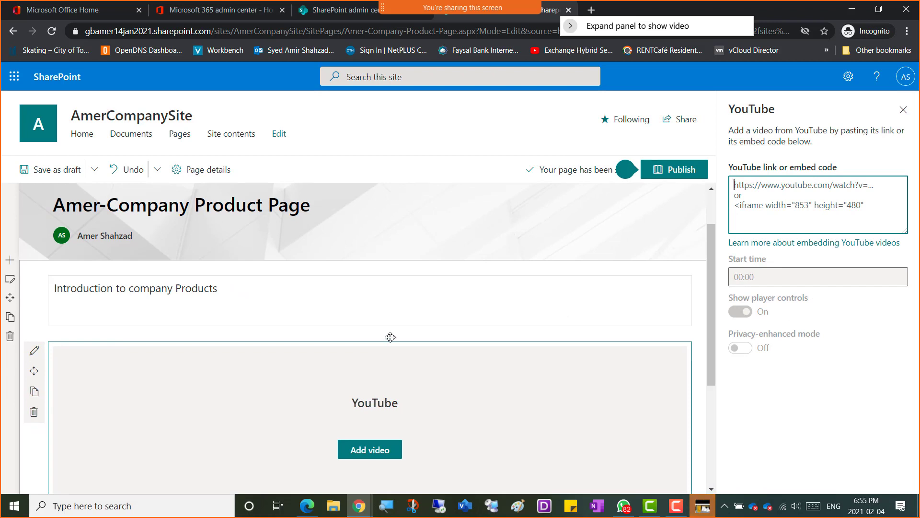
scroll(393, 322, "up", 1)
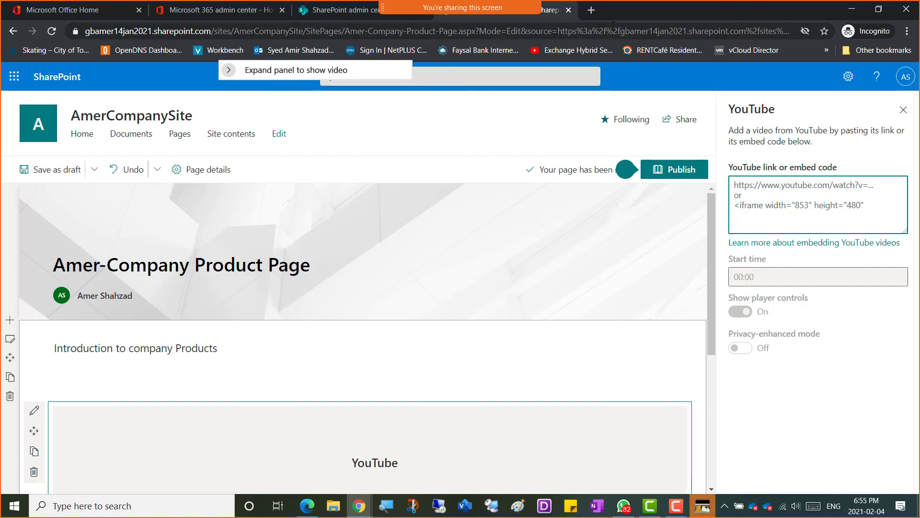
- In a new browser tab, search Google for 'youtube georgebrown college'
left_click(592, 11)
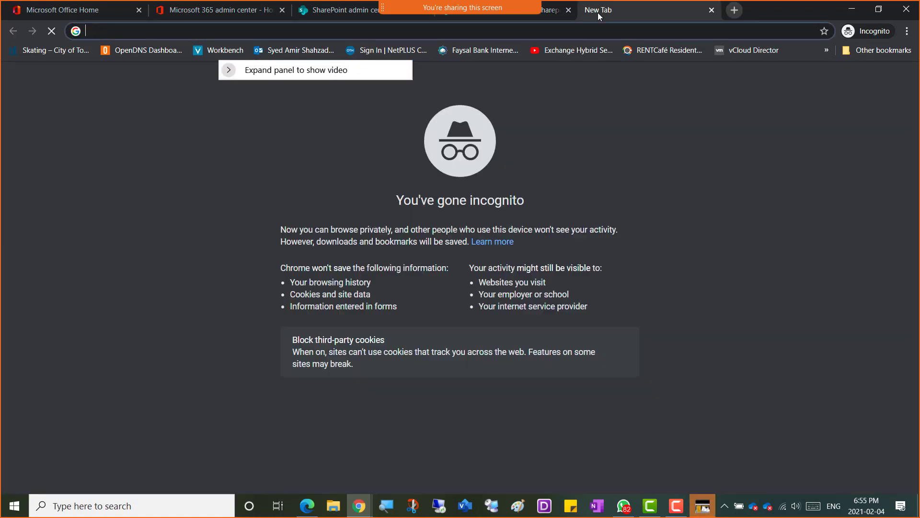
type("y")
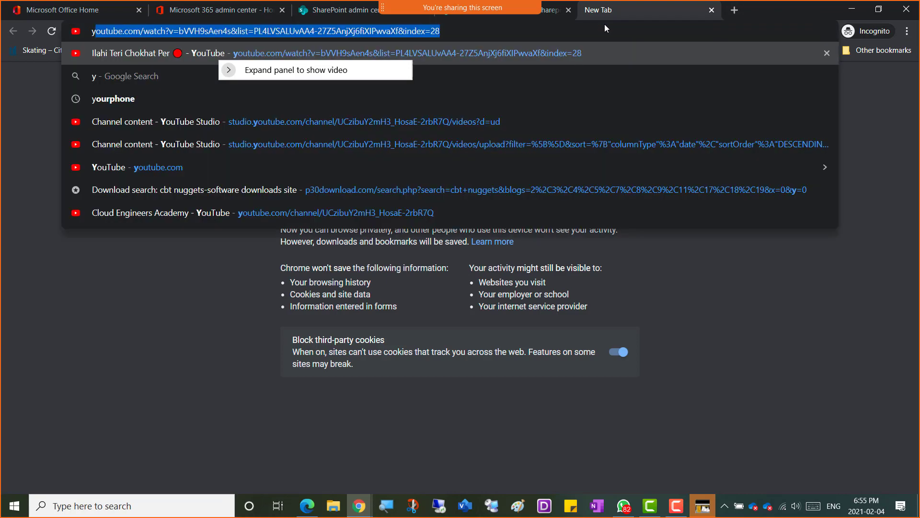
type("outube georgrbo")
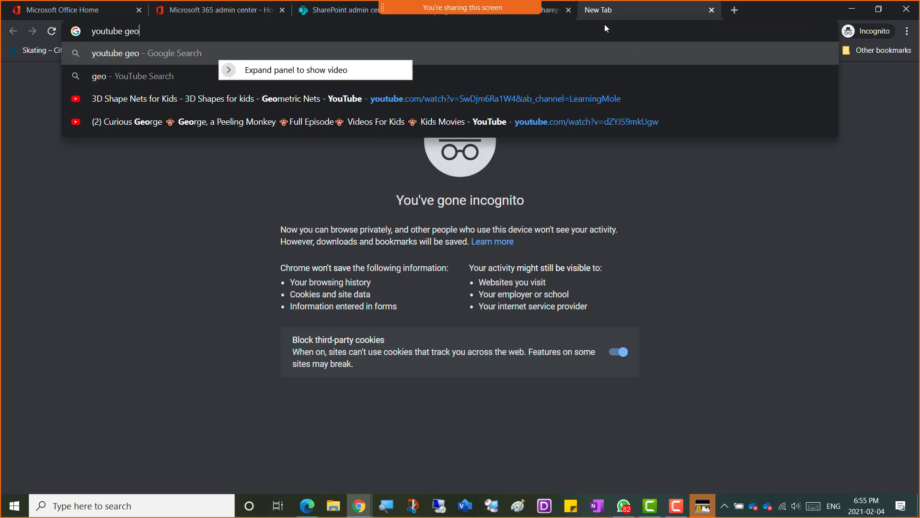
key("BackSpace")
key("BackSpace")
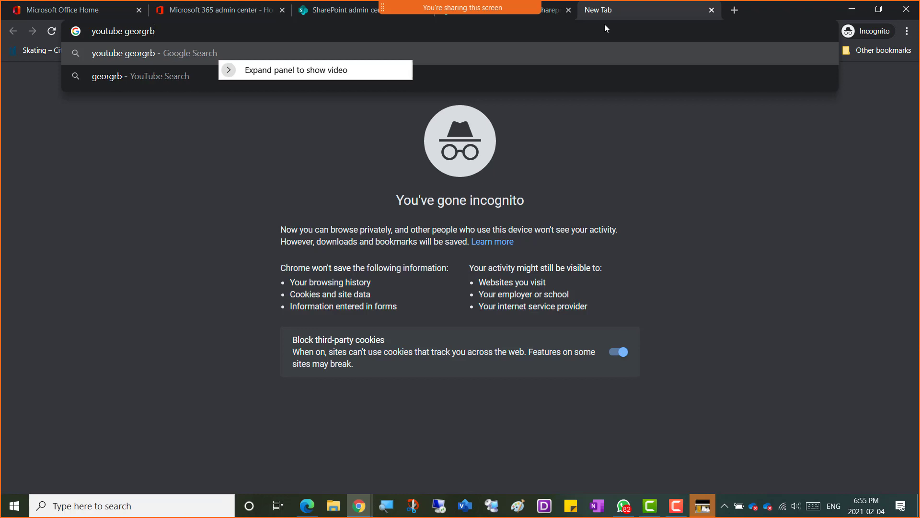
key("BackSpace")
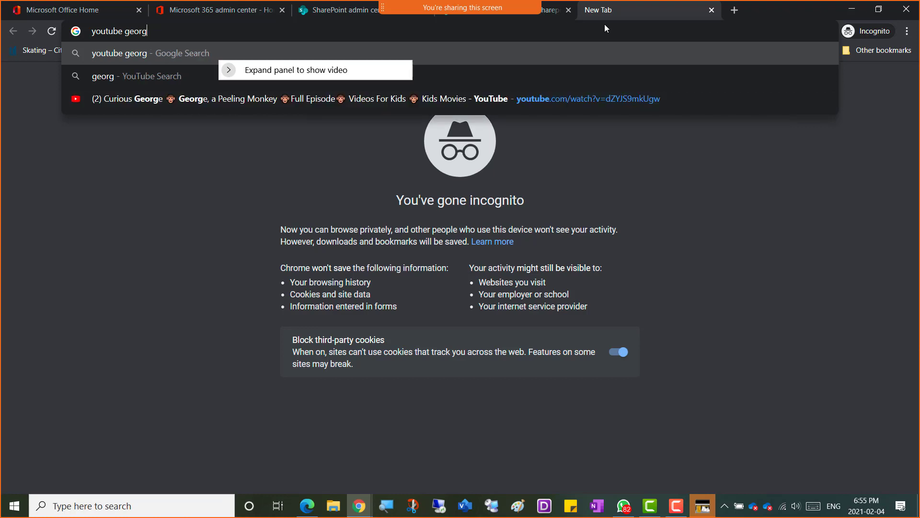
type("ebrown")
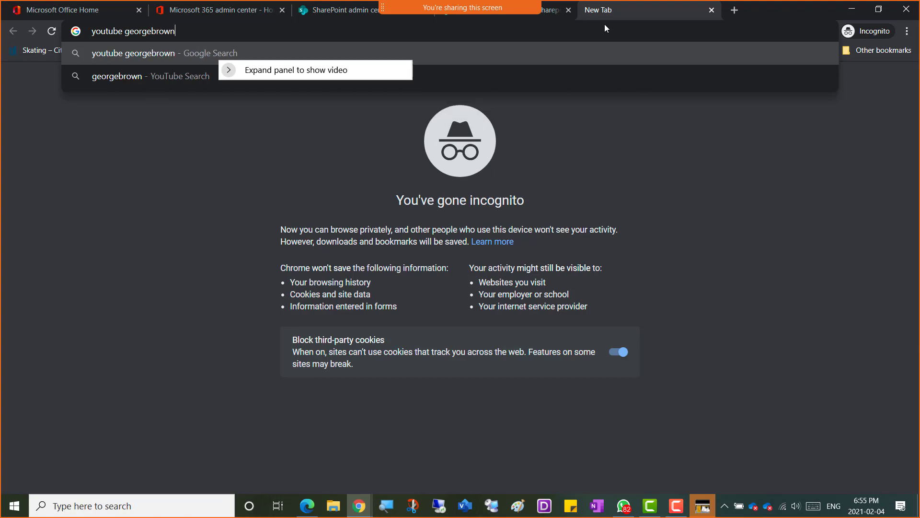
type(" college")
key("Return")
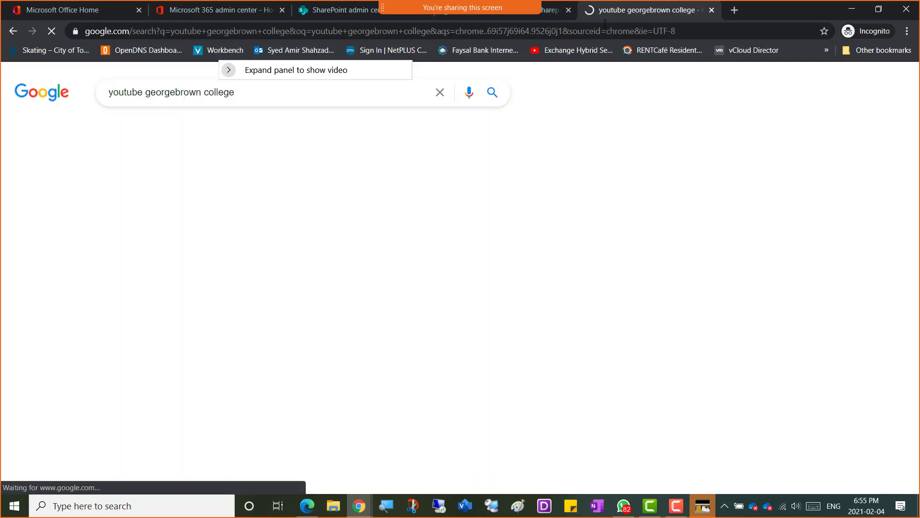
- Filter the results to videos and open 'Welcome - George Brown College International'
left_click(259, 248)
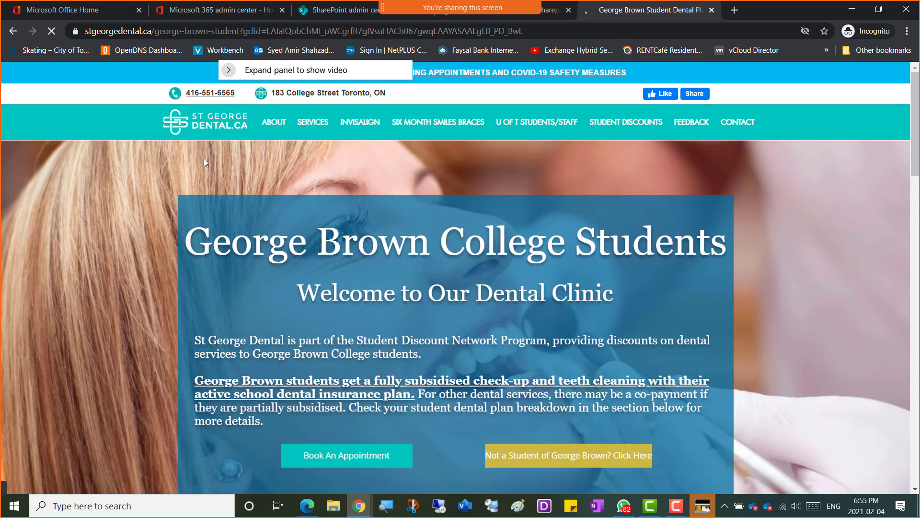
left_click(13, 31)
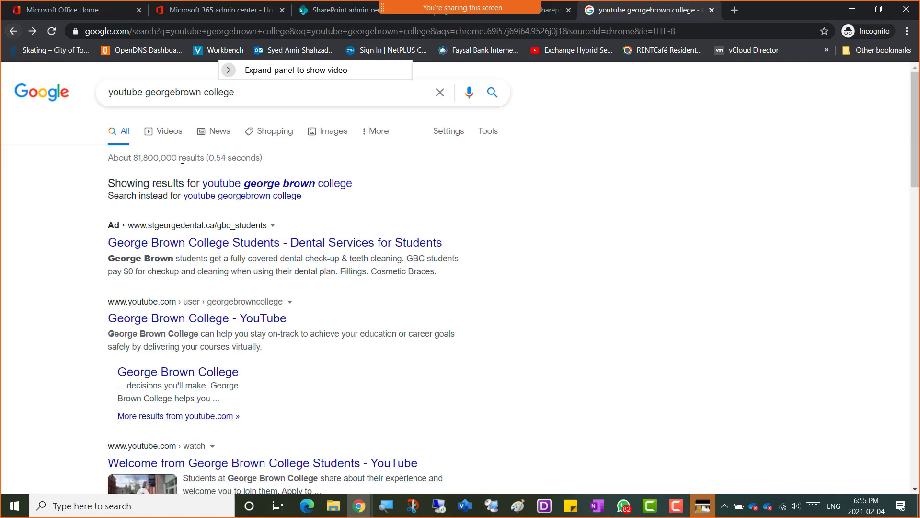
scroll(292, 331, "down", 2)
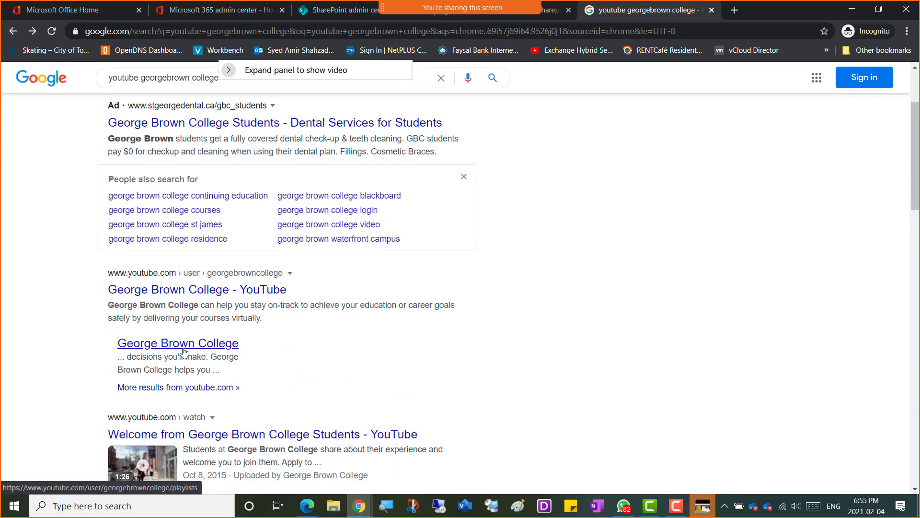
scroll(205, 191, "up", 2)
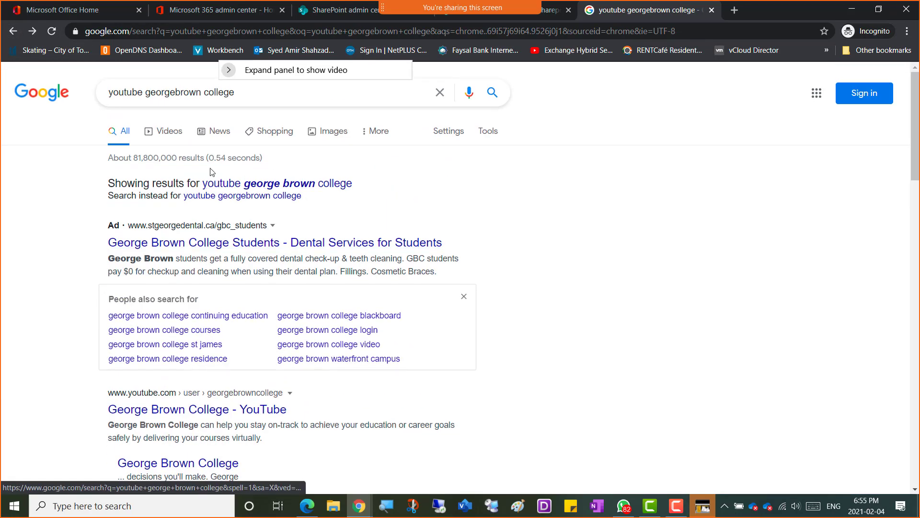
left_click(163, 132)
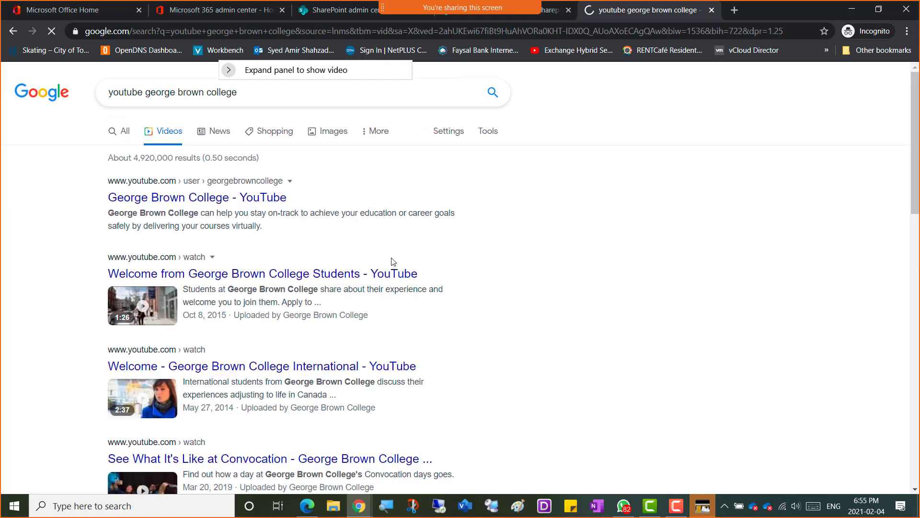
scroll(292, 305, "down", 1)
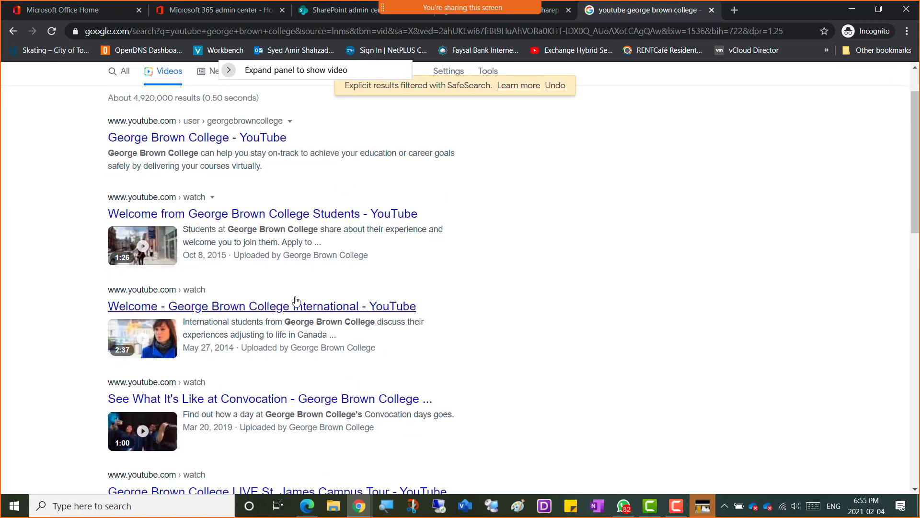
left_click(283, 311)
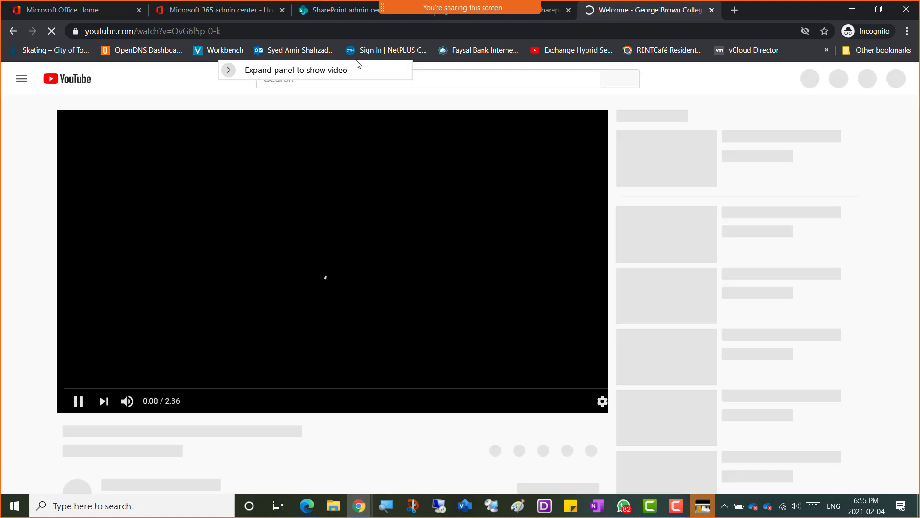
- Copy the video's web address and pause the playback
left_click(255, 30)
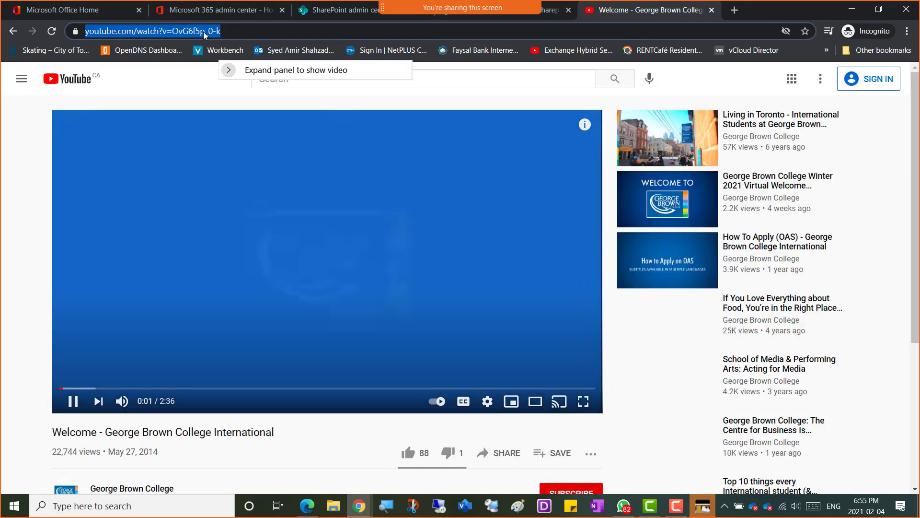
right_click(204, 31)
left_click(234, 97)
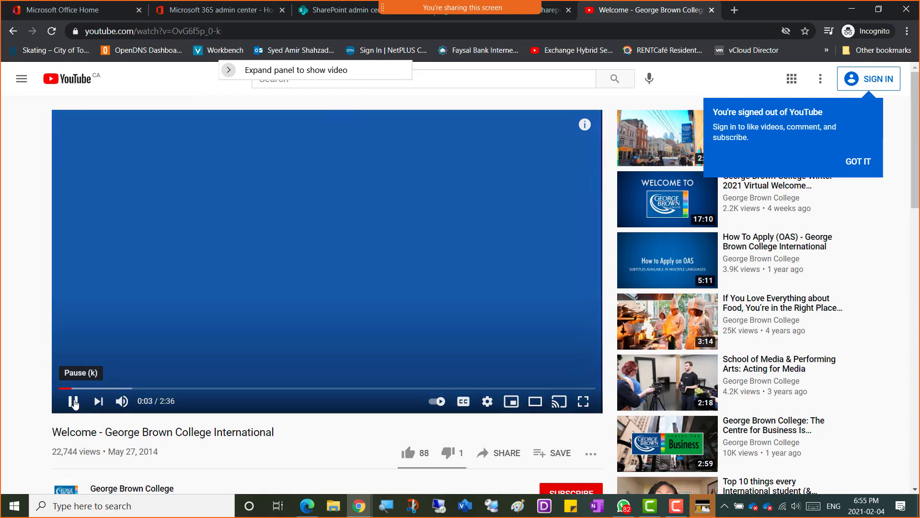
left_click(73, 401)
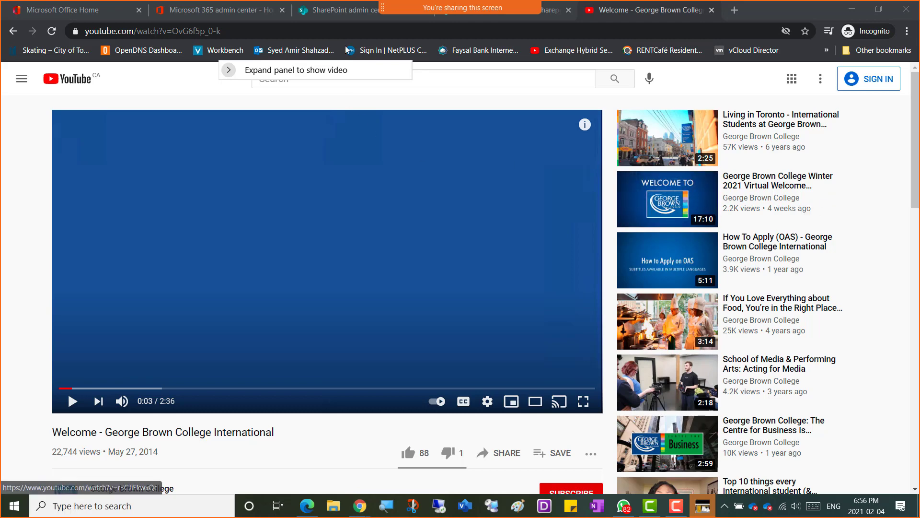
- Paste the copied George Brown College video link into the product page's YouTube web part
left_click(348, 13)
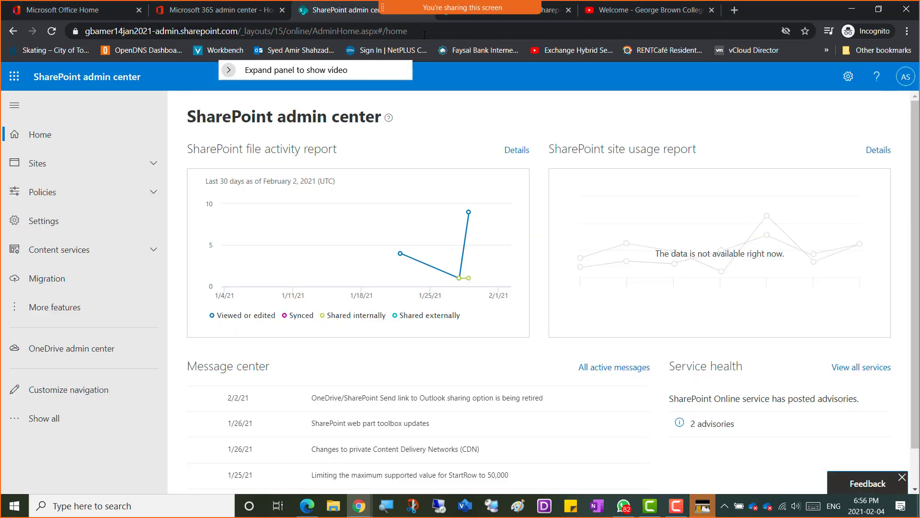
left_click(458, 15)
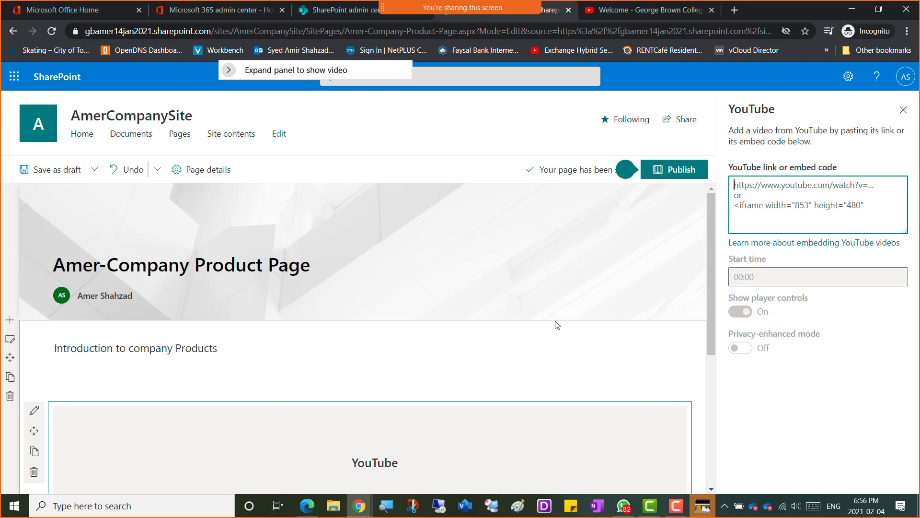
scroll(368, 381, "down", 3)
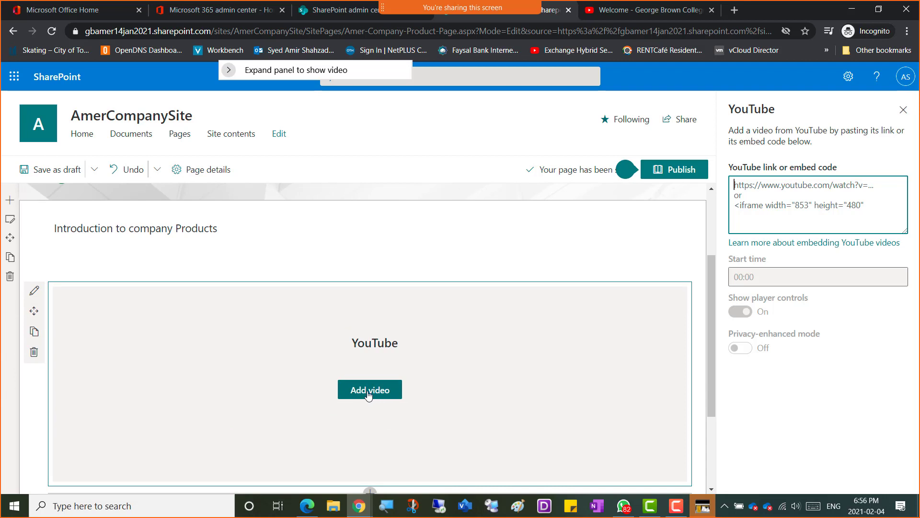
left_click(369, 395)
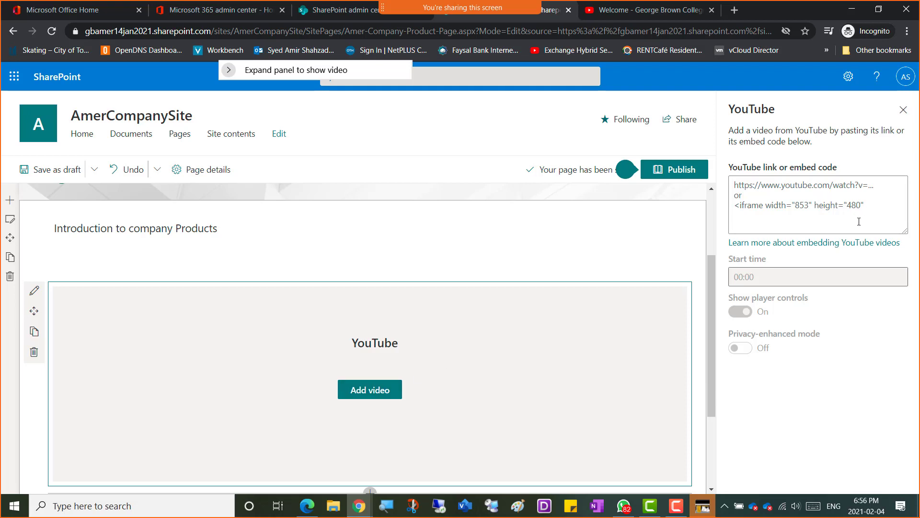
left_click(870, 204)
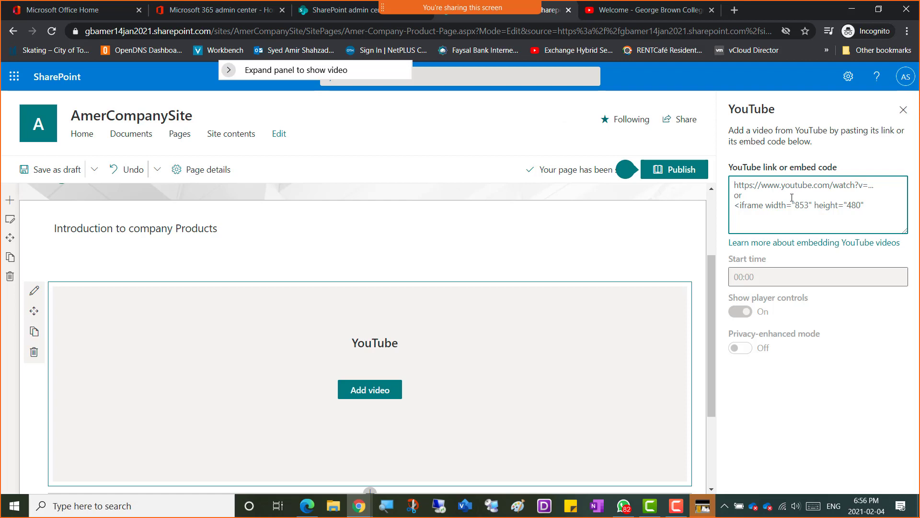
key("ctrl+v")
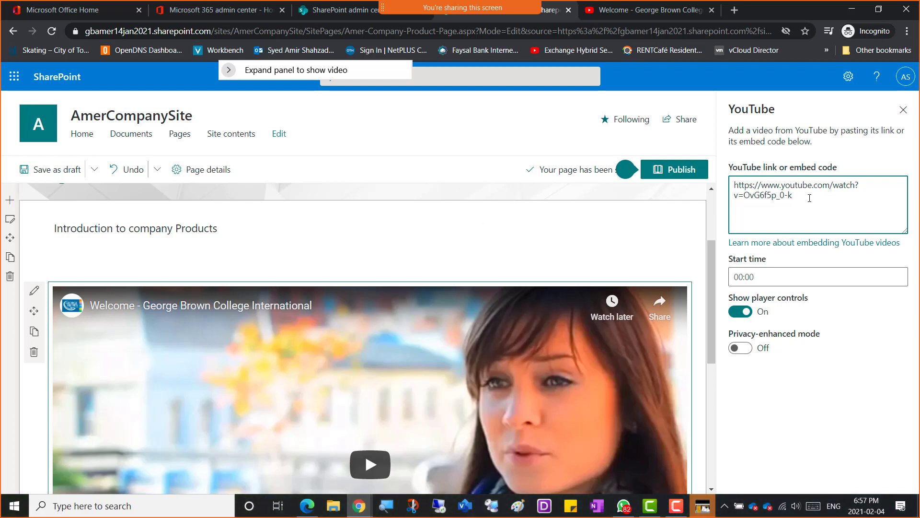
left_click_drag(809, 198, 732, 184)
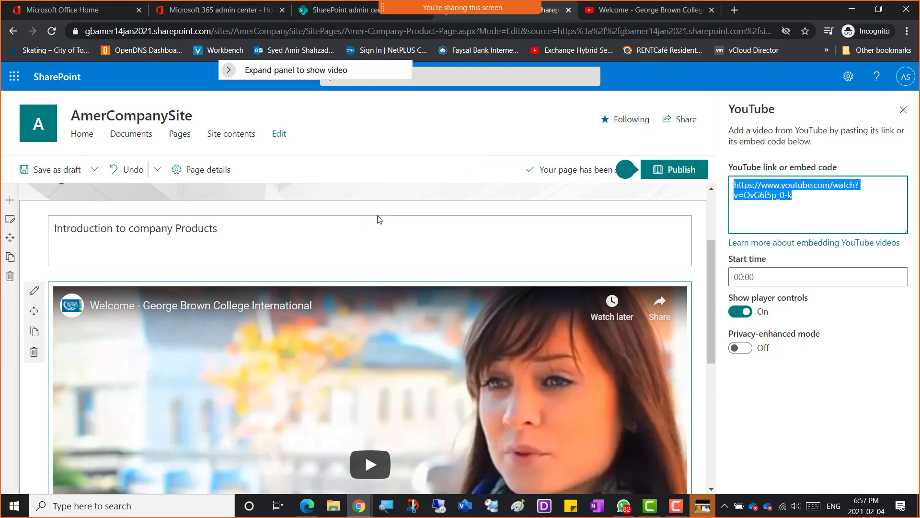
mouse_move(370, 213)
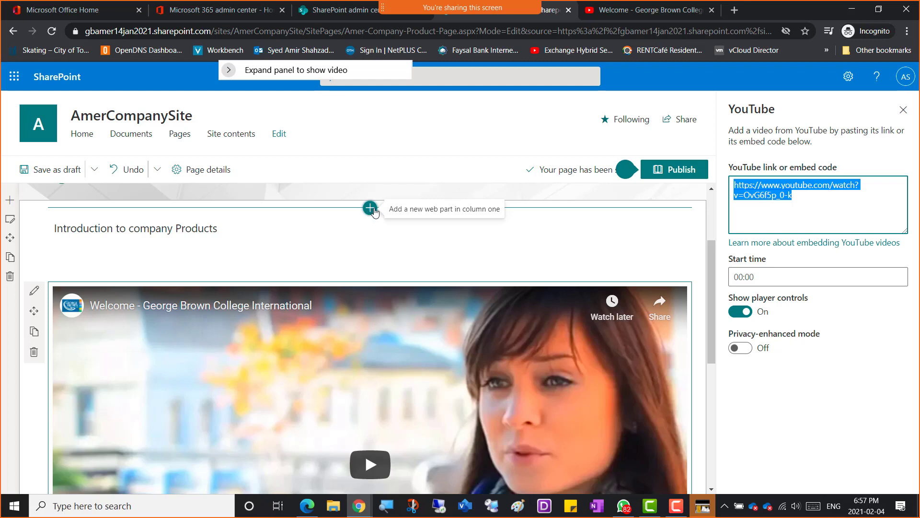
- Add a Countdown Timer web part above the intro text, titled 'Admission Deadline reaching'
left_click(370, 211)
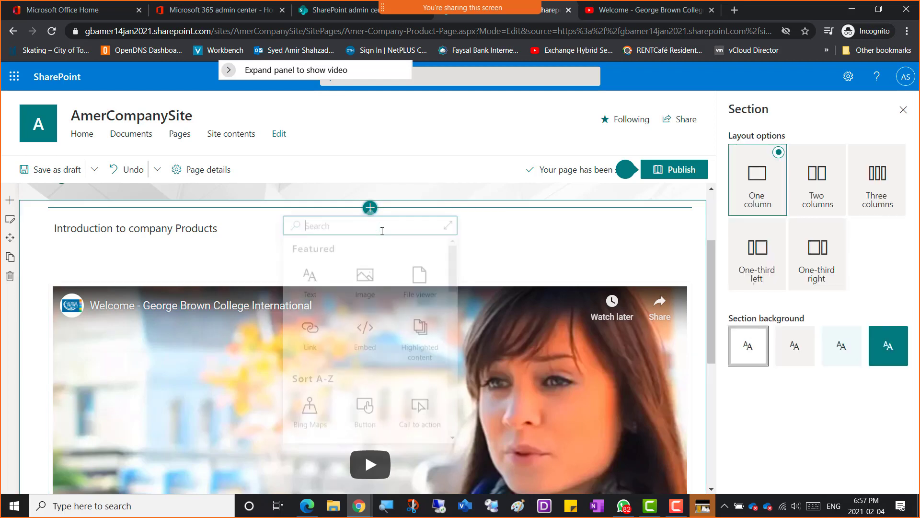
scroll(401, 373, "down", 3)
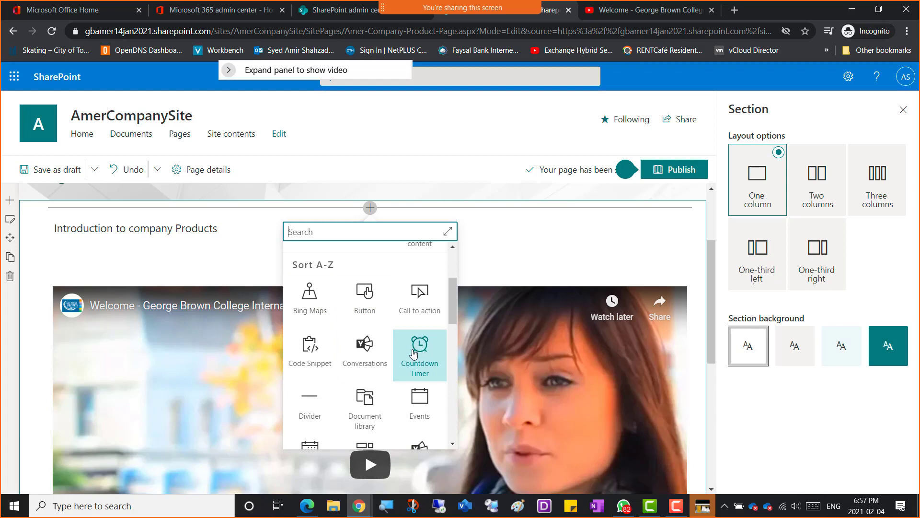
left_click(417, 350)
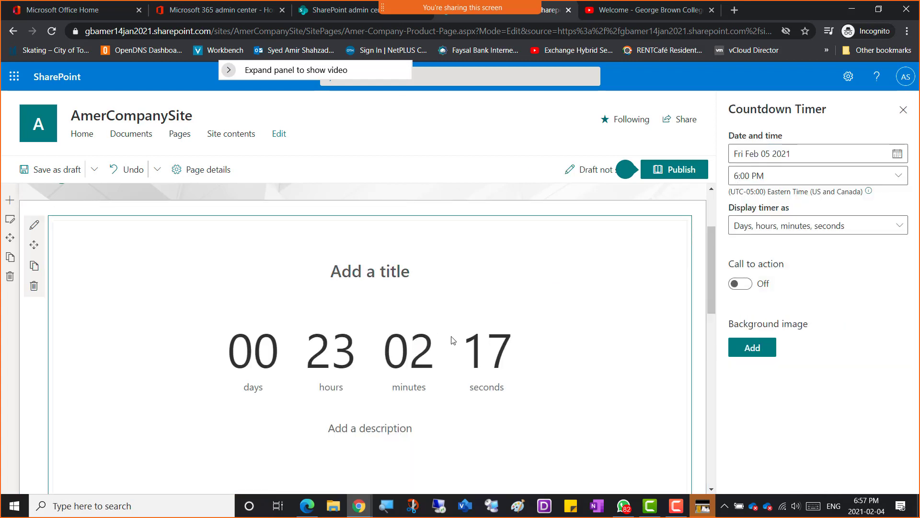
left_click(370, 272)
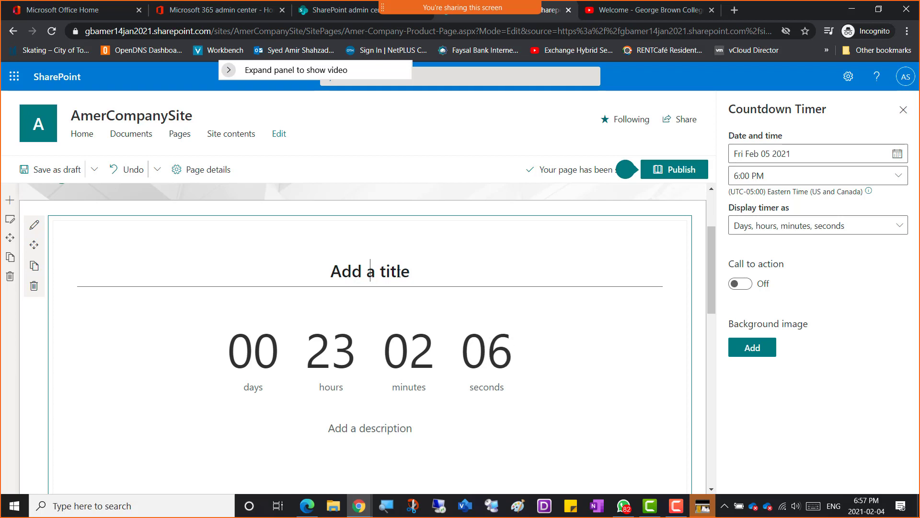
type("Admission")
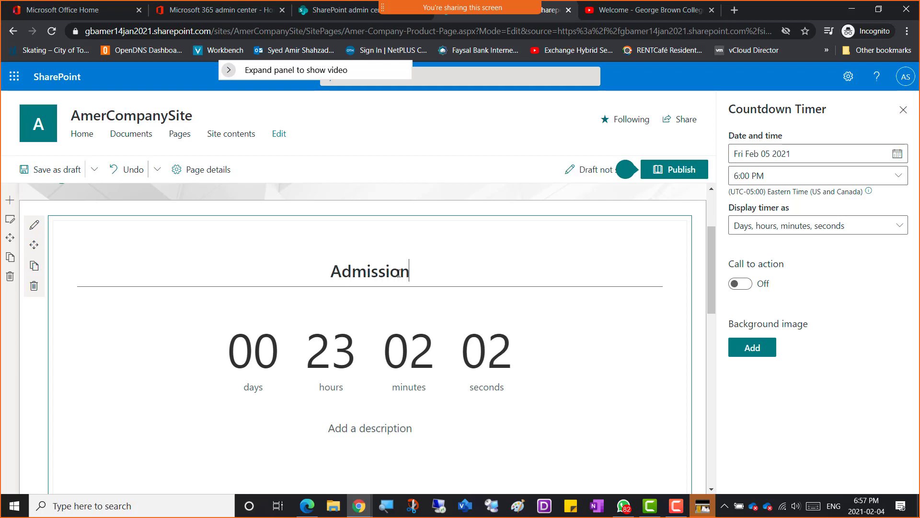
type(" Deadline")
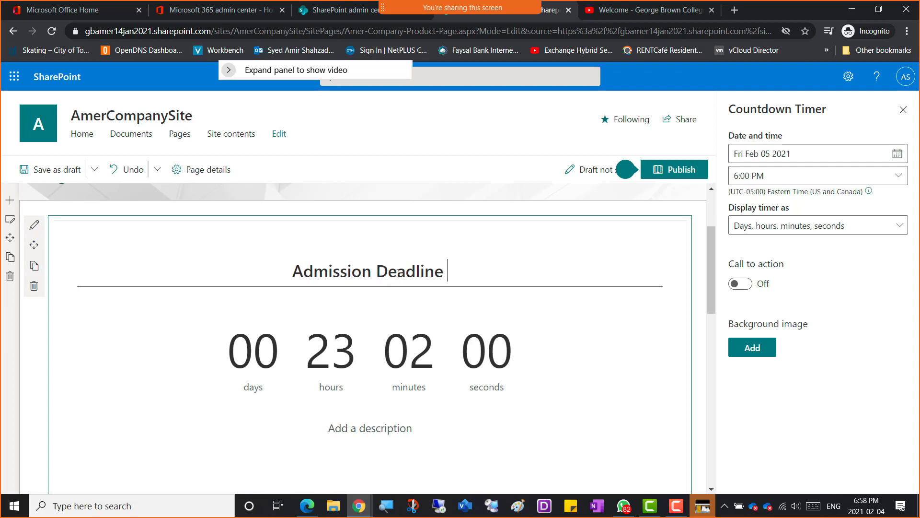
type(" reaching")
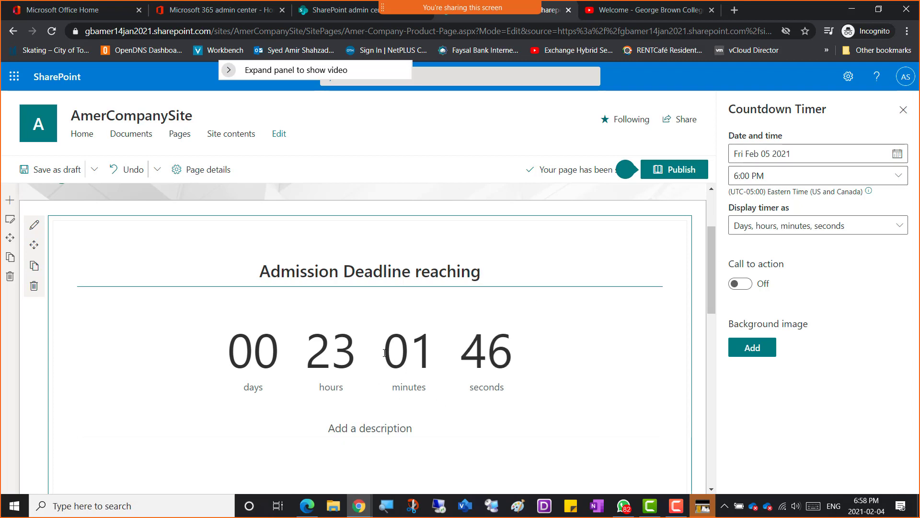
scroll(385, 353, "down", 10)
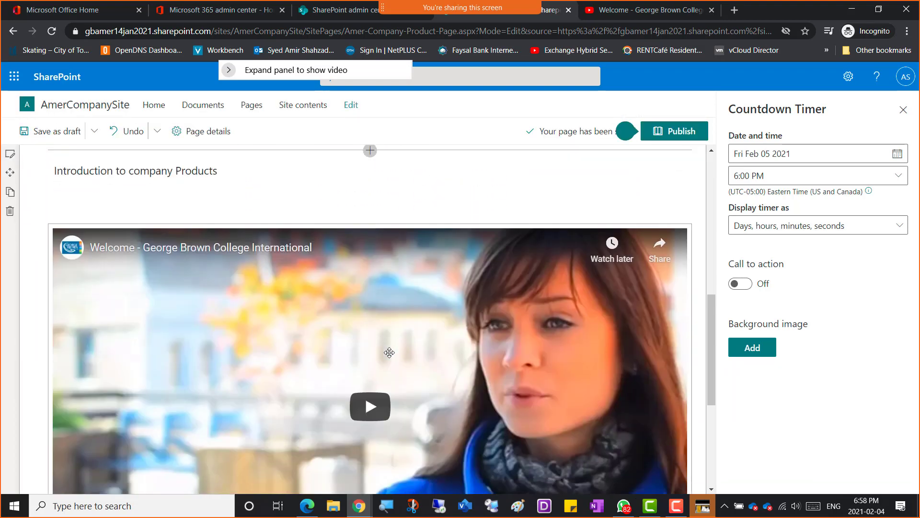
scroll(378, 328, "up", 10)
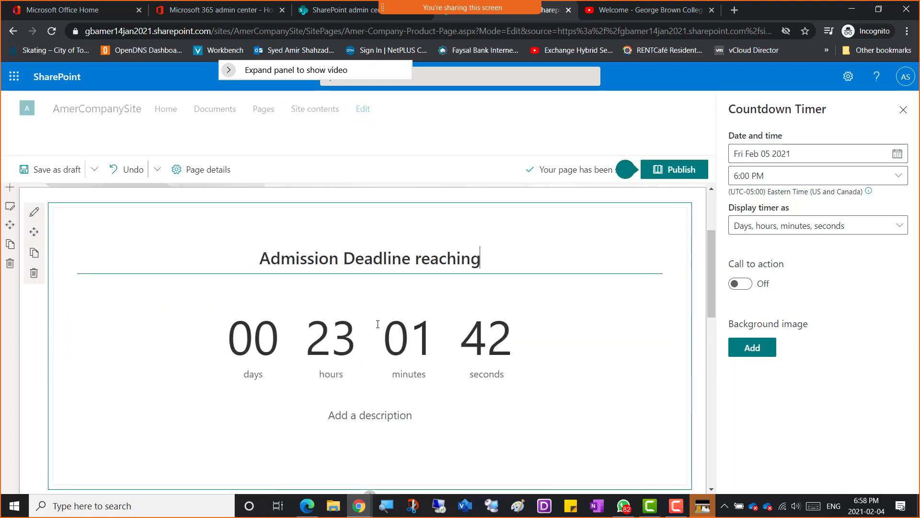
scroll(379, 329, "up", 3)
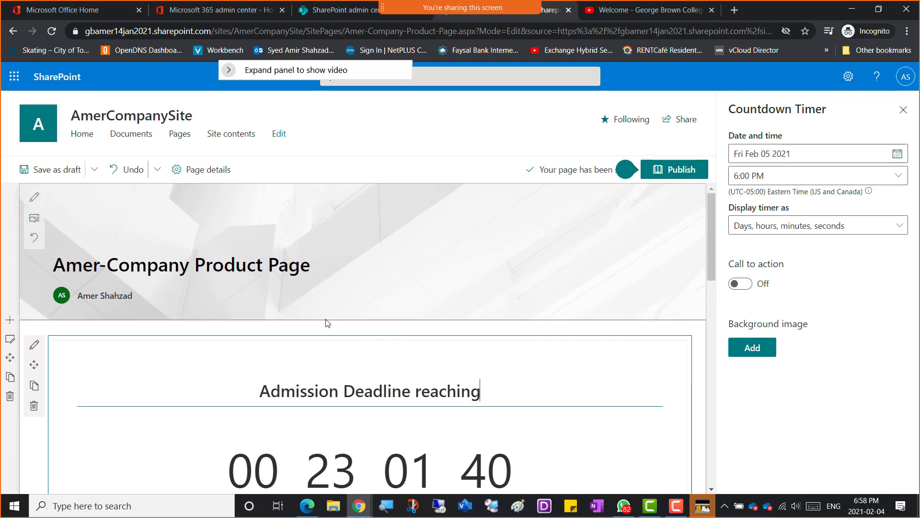
scroll(343, 359, "down", 2)
scroll(331, 347, "up", 2)
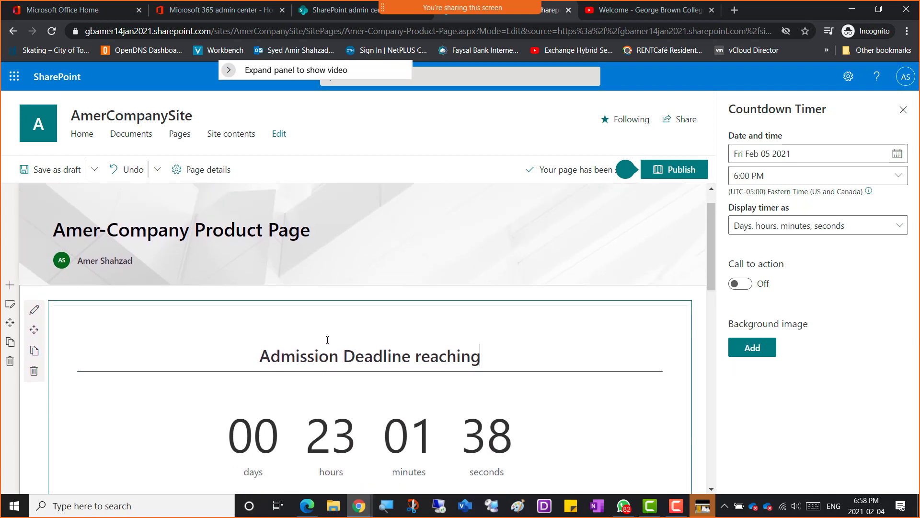
scroll(329, 346, "down", 4)
scroll(327, 346, "down", 3)
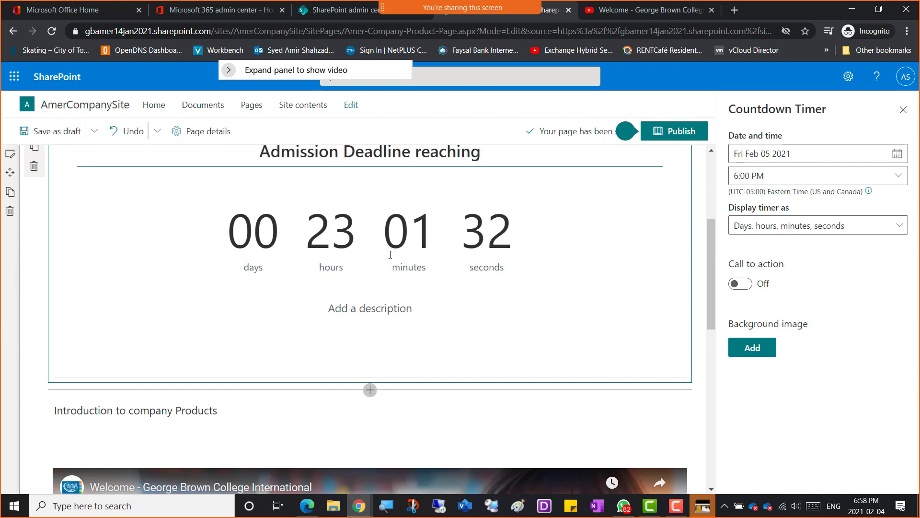
scroll(393, 261, "down", 5)
scroll(393, 265, "down", 3)
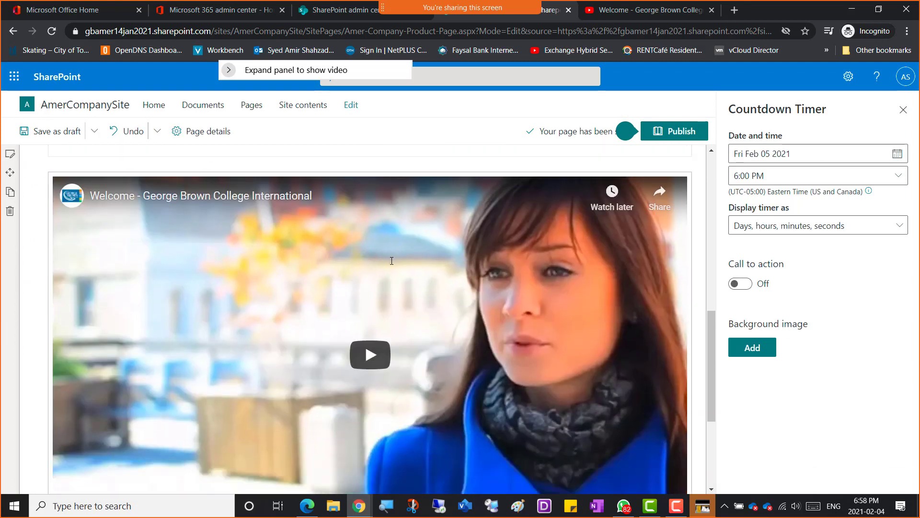
scroll(272, 373, "down", 3)
scroll(272, 373, "down", 3)
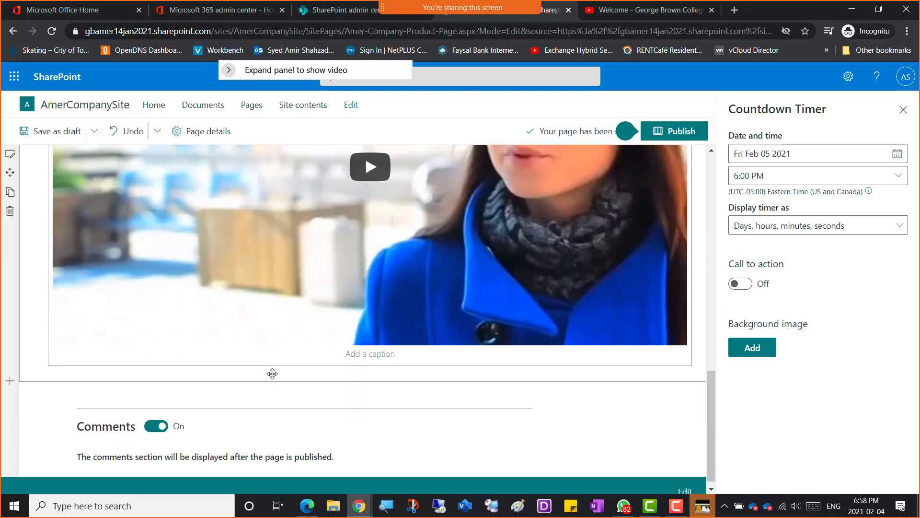
scroll(273, 373, "up", 10)
scroll(281, 363, "up", 6)
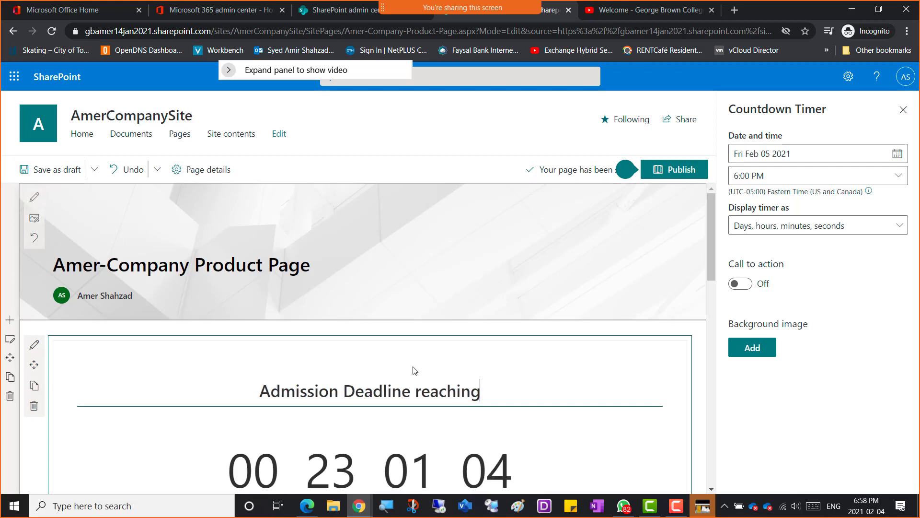
- Publish the page, add it to the site navigation, and close the promotion panel
left_click(681, 173)
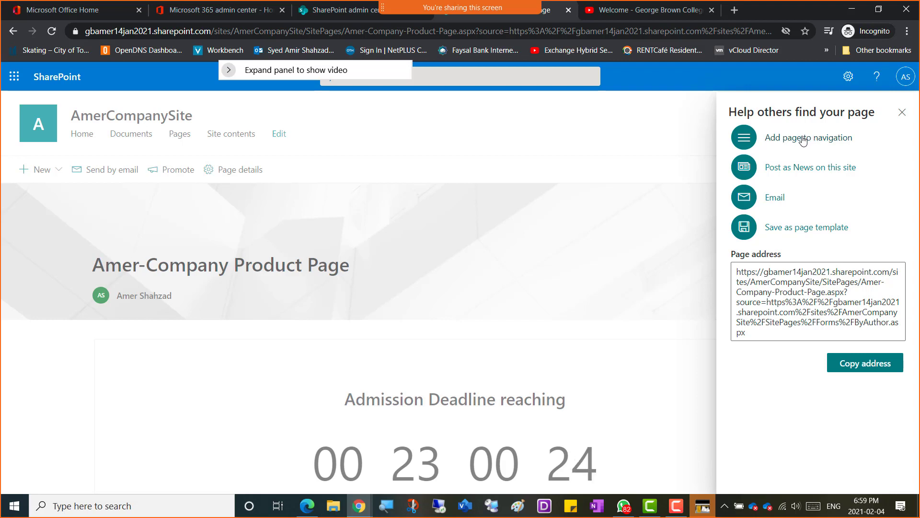
left_click(807, 139)
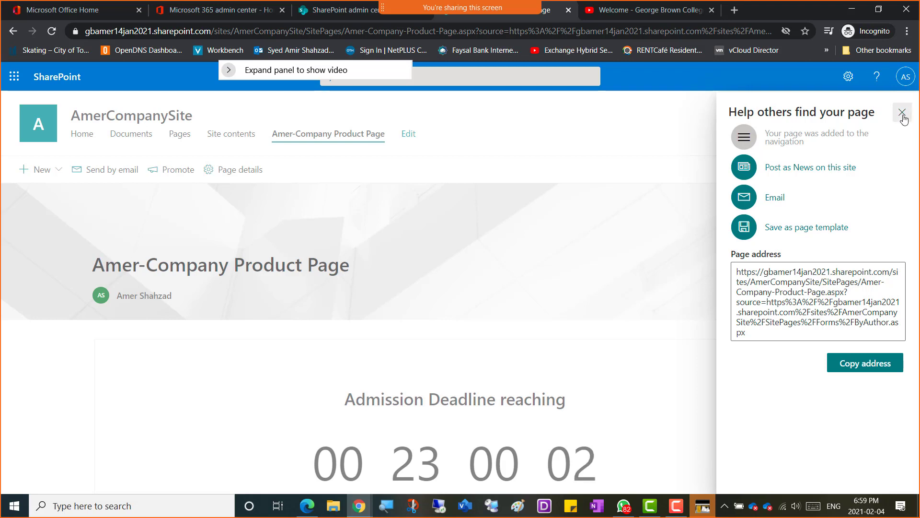
left_click(901, 113)
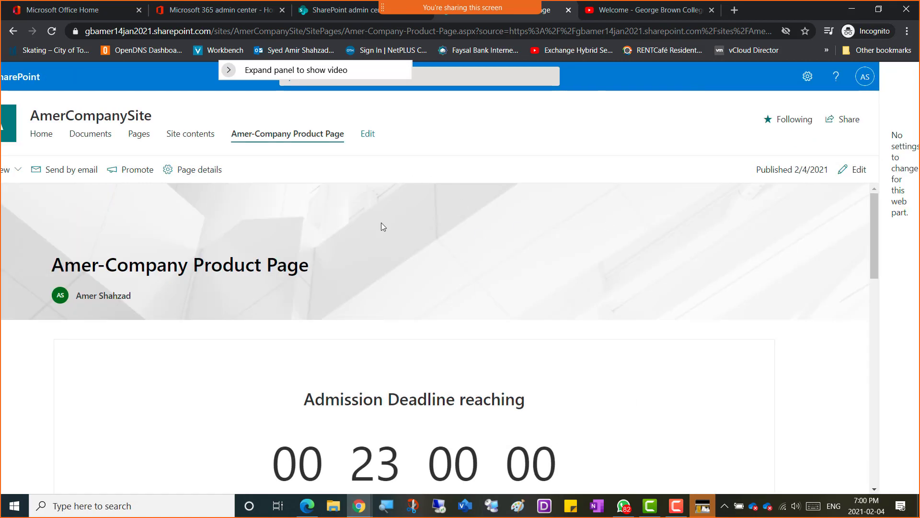
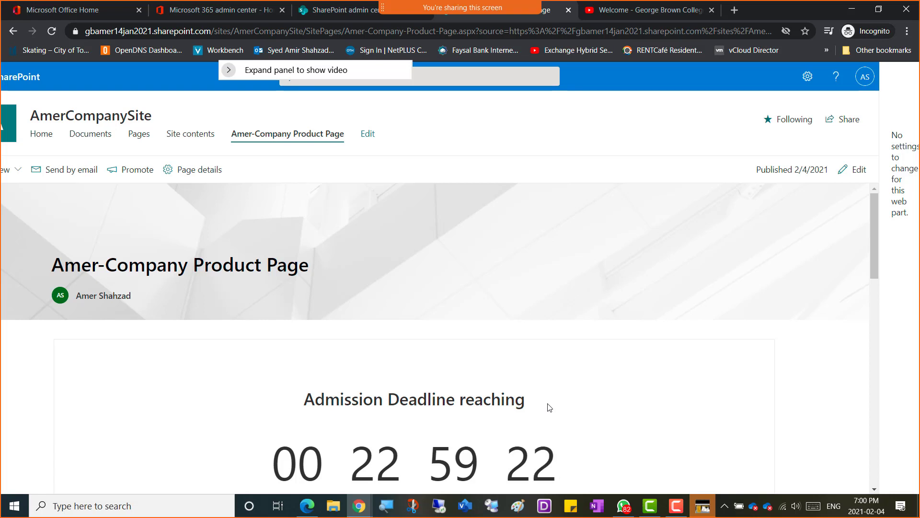
- Republish the Amer-Company Product Page from edit mode so the countdown goes live
key("super+shift+s")
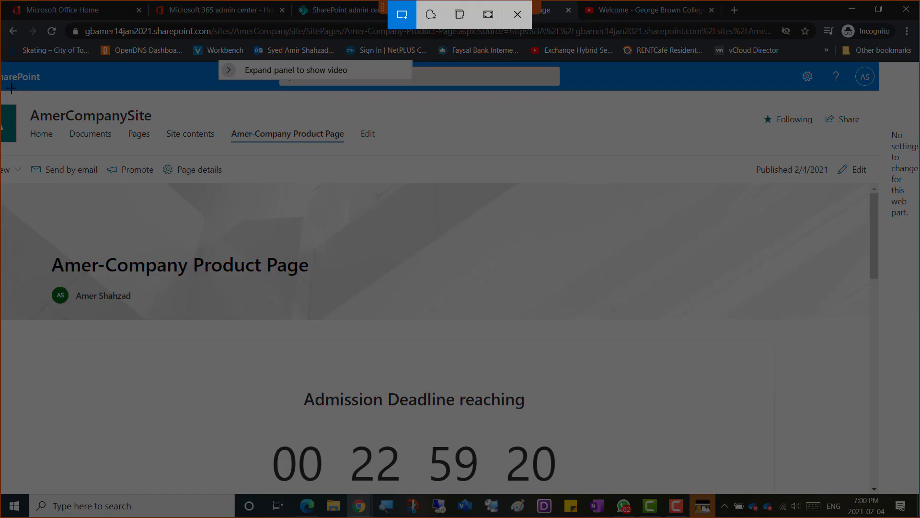
key("Escape")
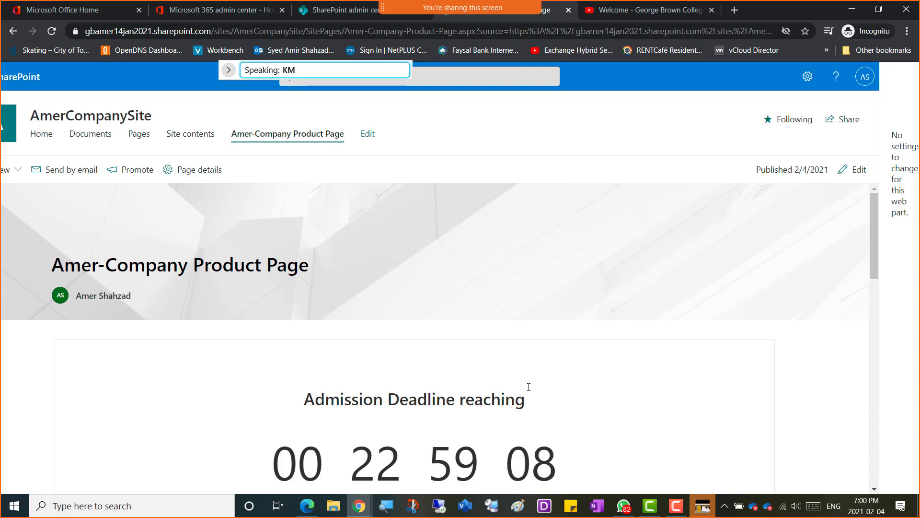
left_click(853, 171)
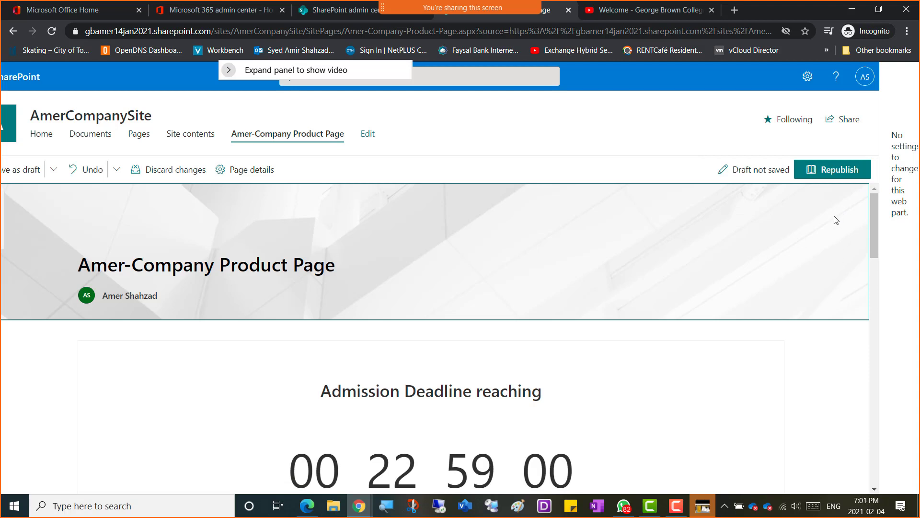
left_click(826, 176)
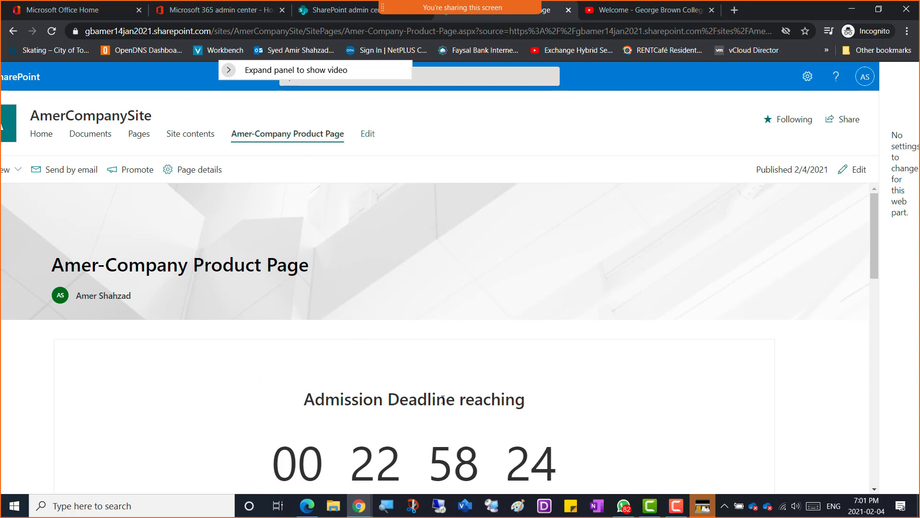
scroll(437, 396, "down", 5)
scroll(437, 396, "up", 4)
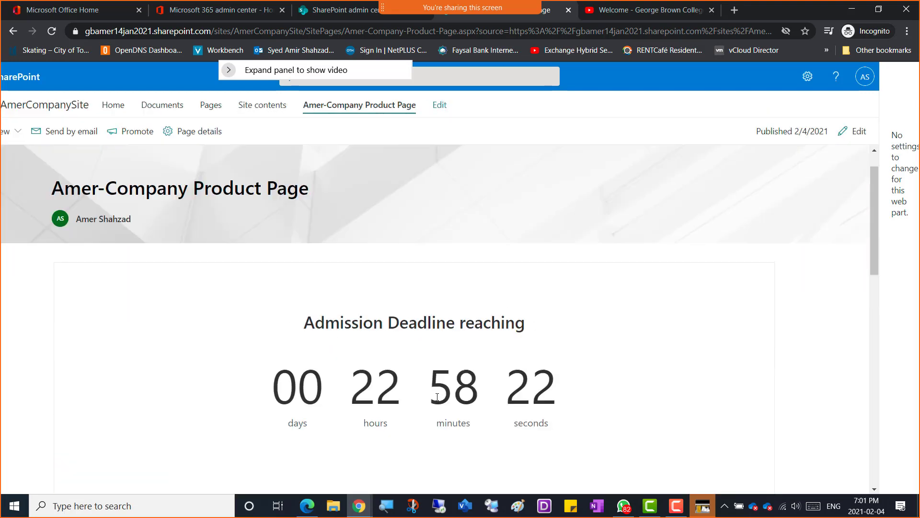
scroll(437, 396, "down", 7)
scroll(437, 397, "up", 2)
scroll(437, 396, "up", 7)
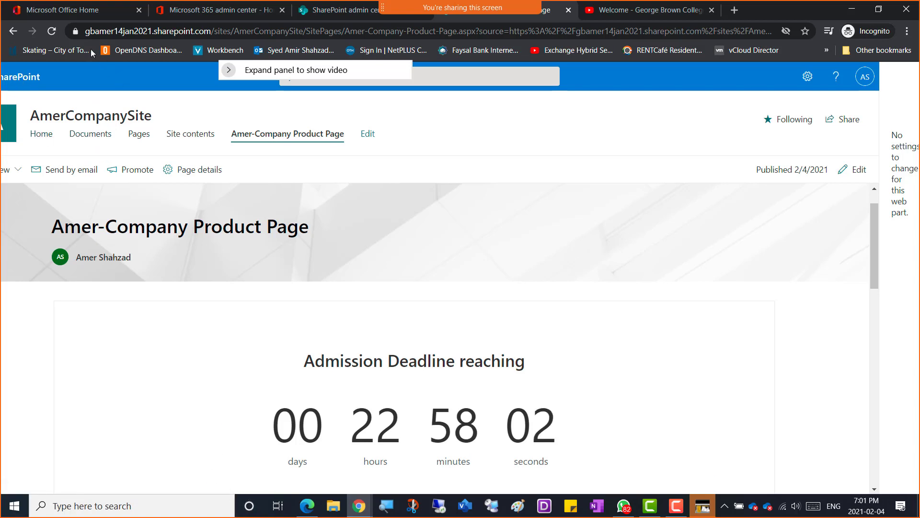
left_click(52, 34)
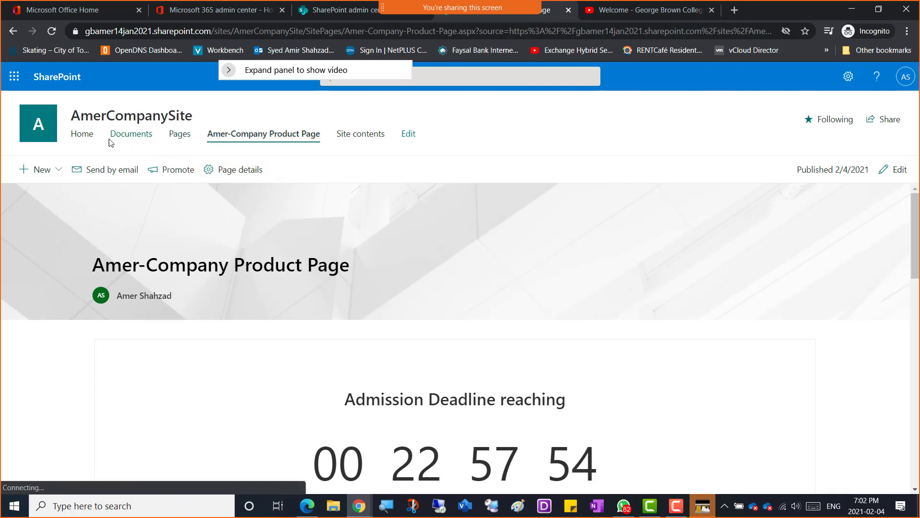
- Republish Amer-Company-Product-Page.aspx from the Pages list, then snip the site logo and AmerCompanySite name
left_click(178, 138)
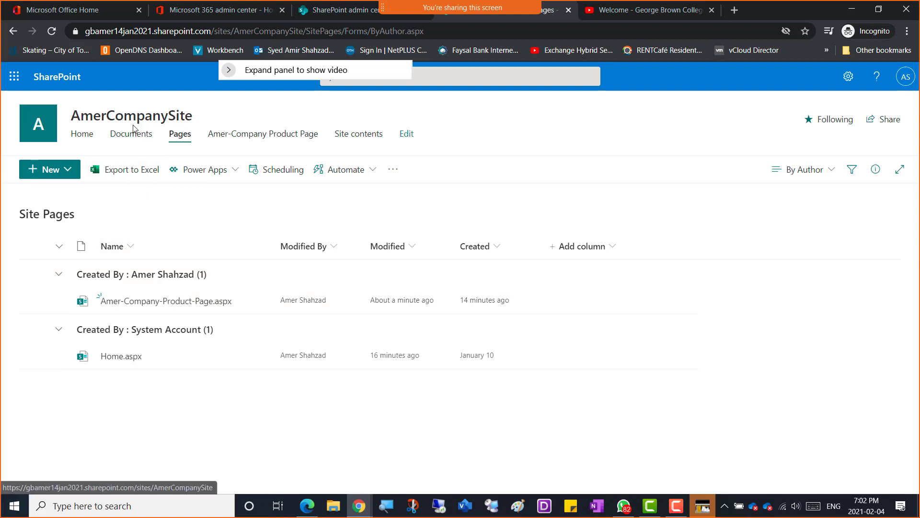
left_click(160, 302)
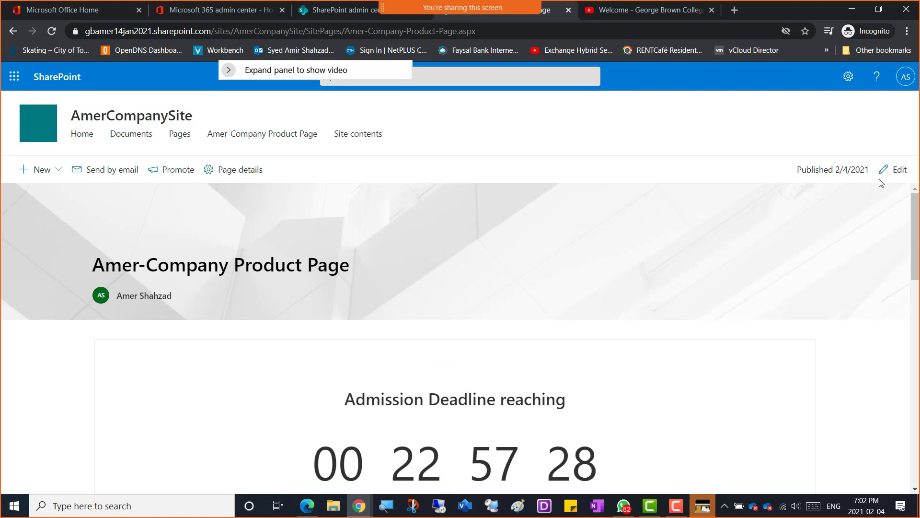
left_click(896, 171)
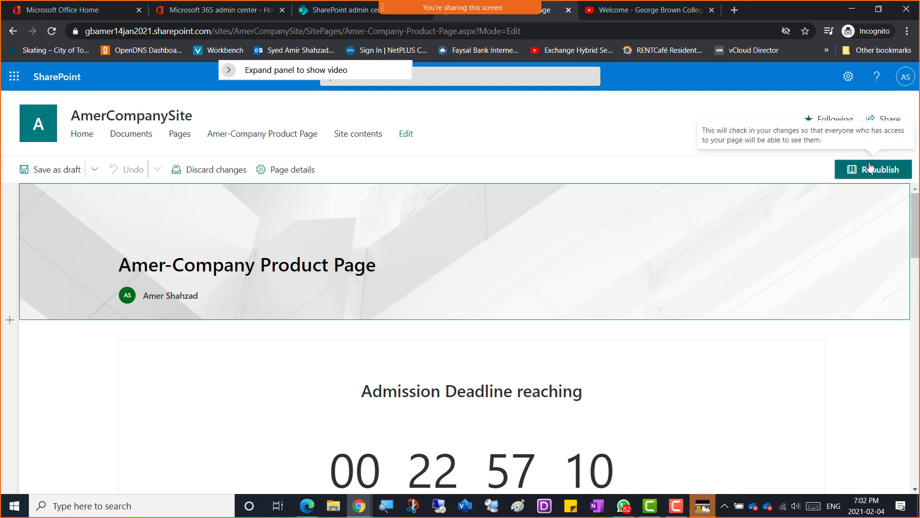
left_click(13, 31)
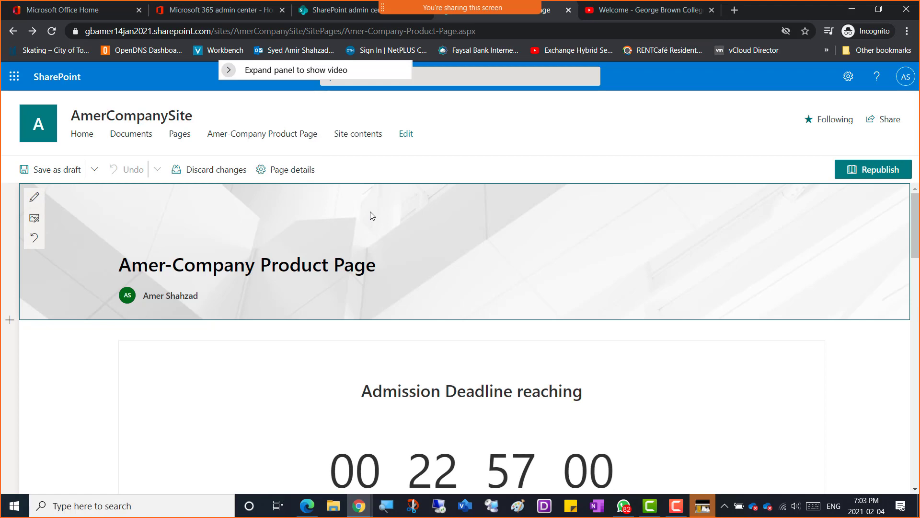
left_click(872, 170)
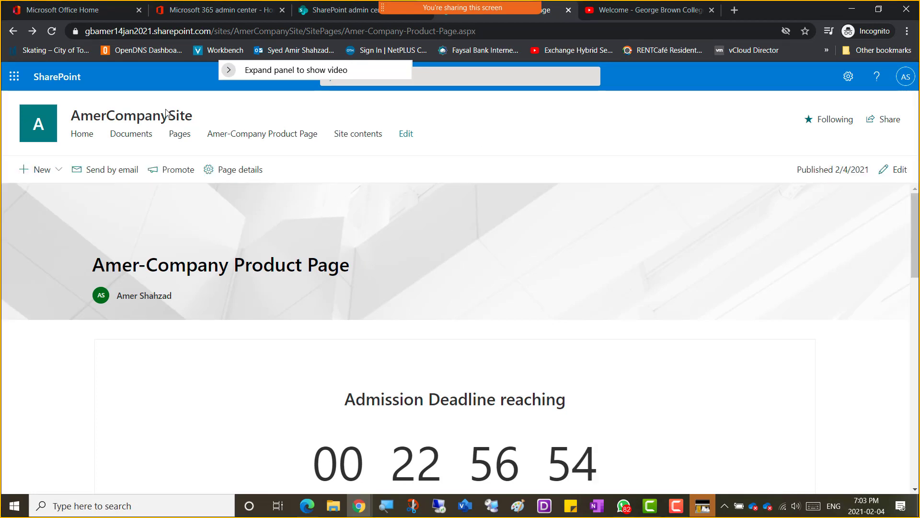
key("super+shift+s")
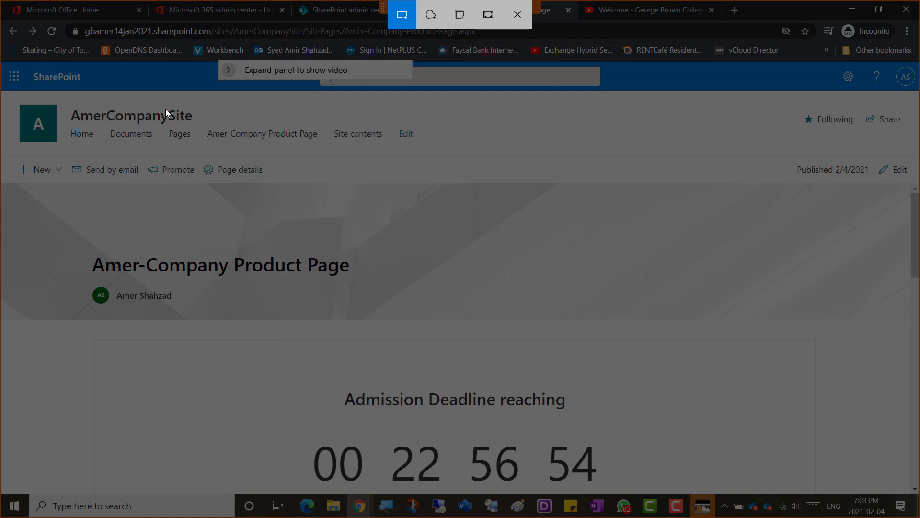
left_click_drag(11, 65, 169, 127)
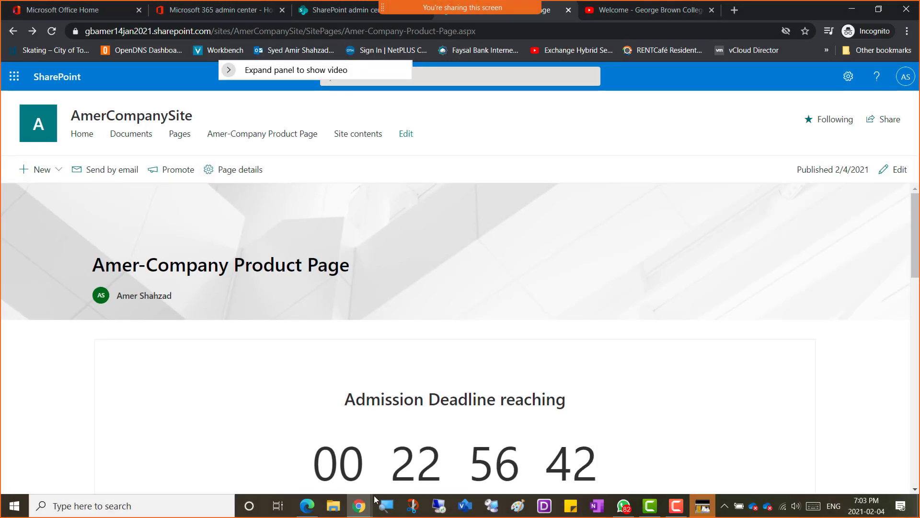
- Add the note 'Screenshot 2 - Sharepoint Site Page' with the snip in OneNote, then return to SharePoint
mouse_move(362, 513)
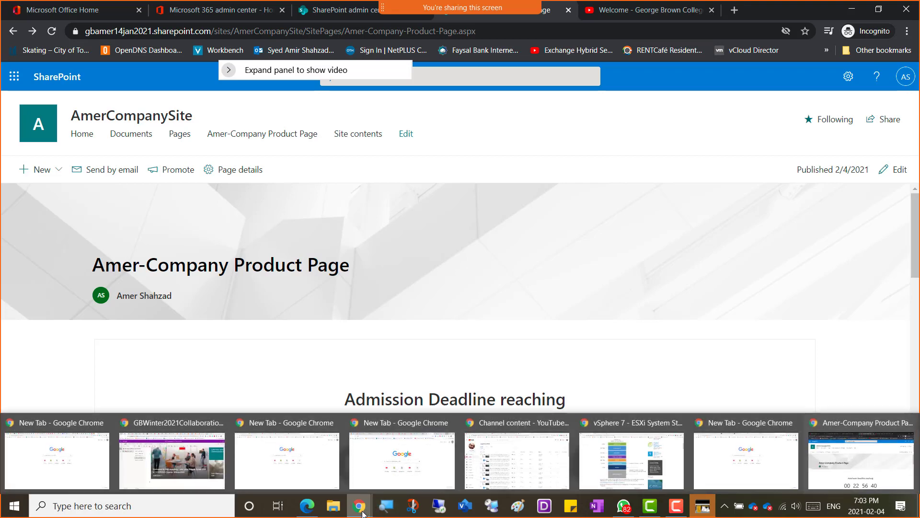
left_click(173, 458)
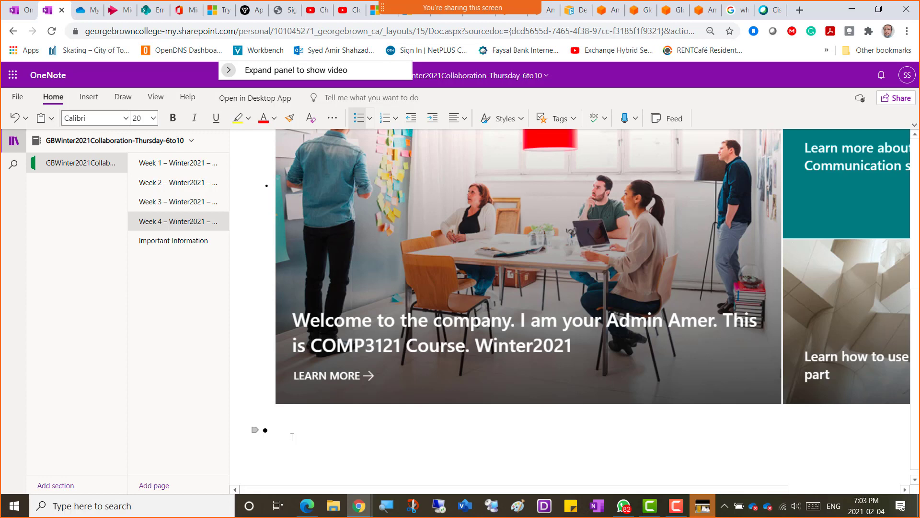
type("Screenshot 2 - Share")
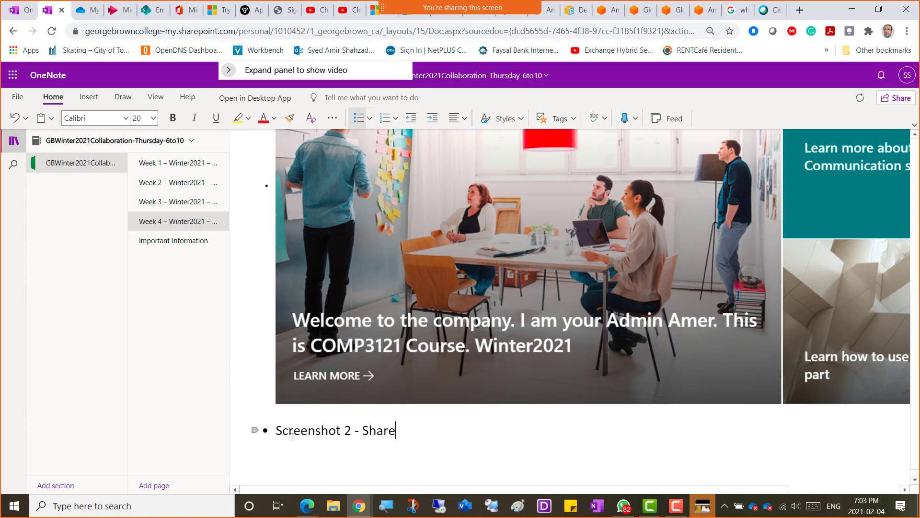
type("point Site Page")
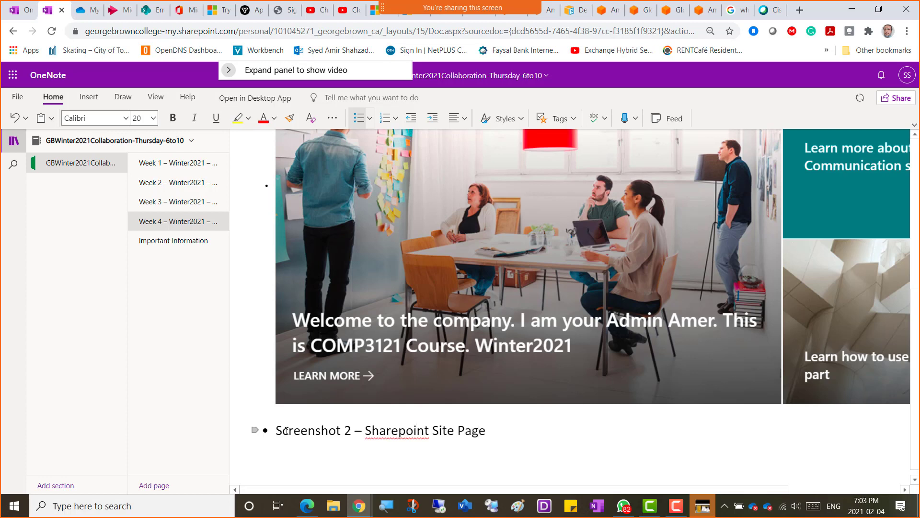
scroll(287, 431, "up", 1)
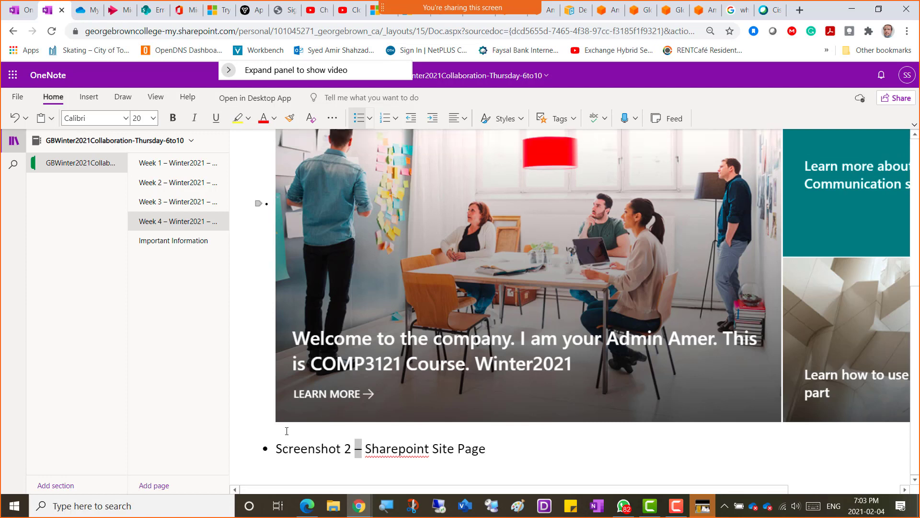
type("=")
scroll(287, 431, "down", 1)
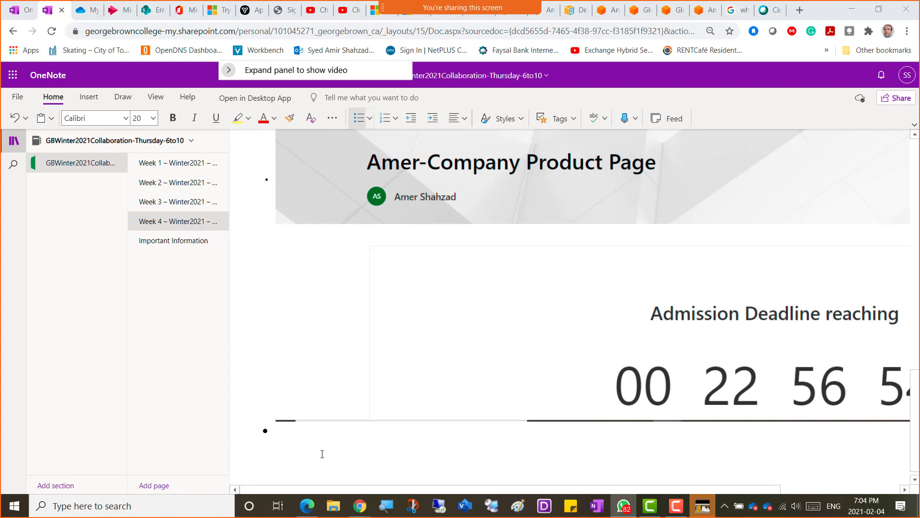
key("alt+Tab")
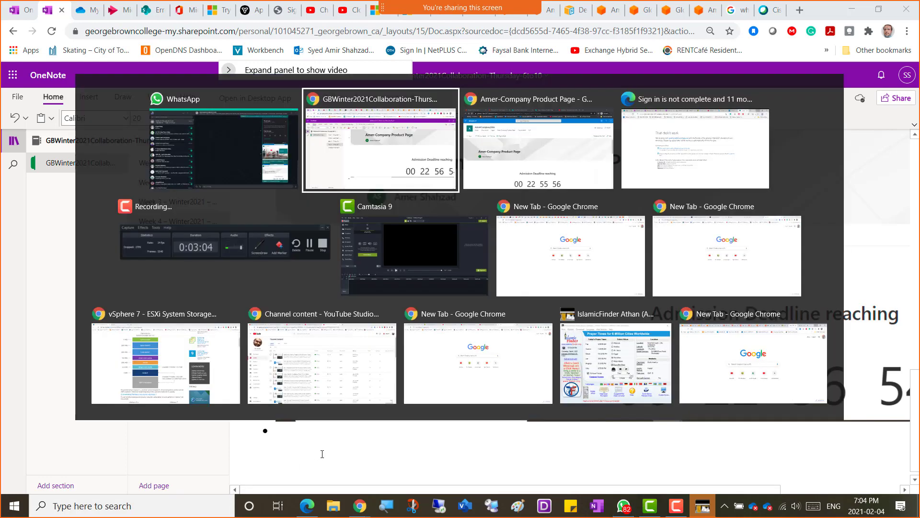
key("alt+Tab")
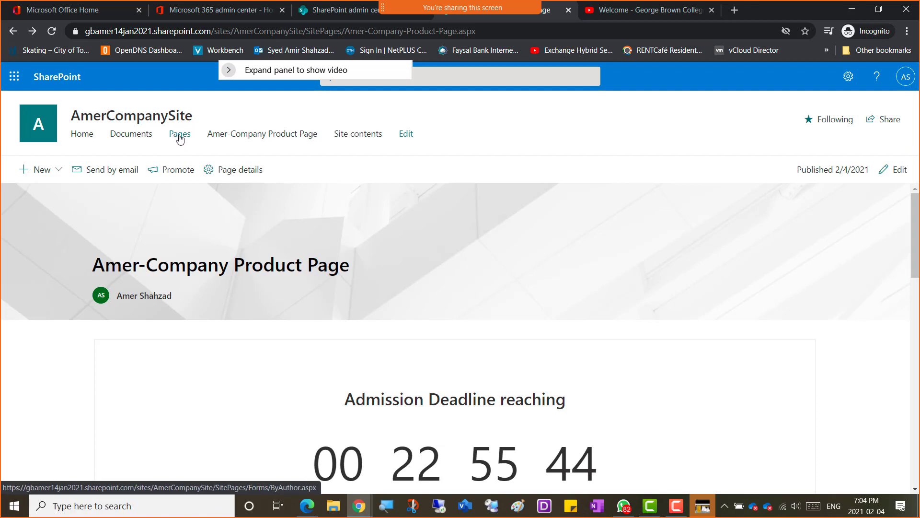
- Start a new Link item in the AmerCompanySite Site Pages library
left_click(180, 138)
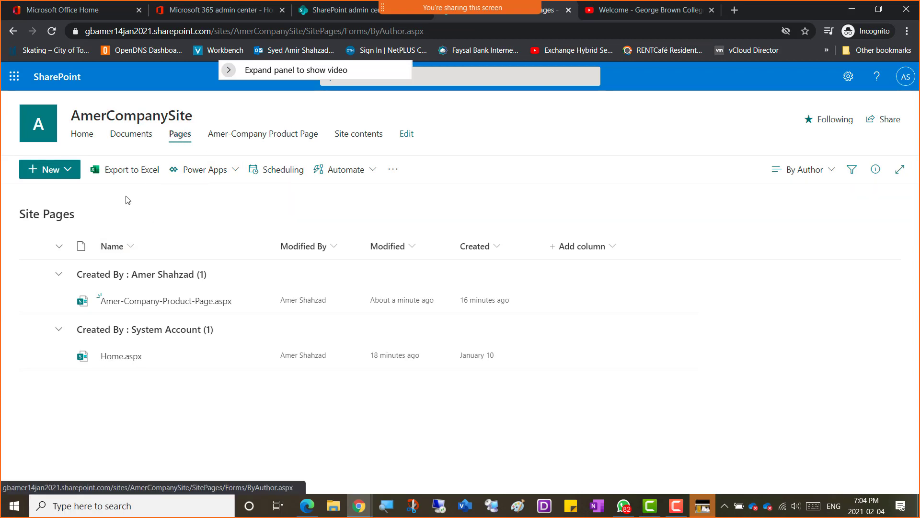
left_click(69, 174)
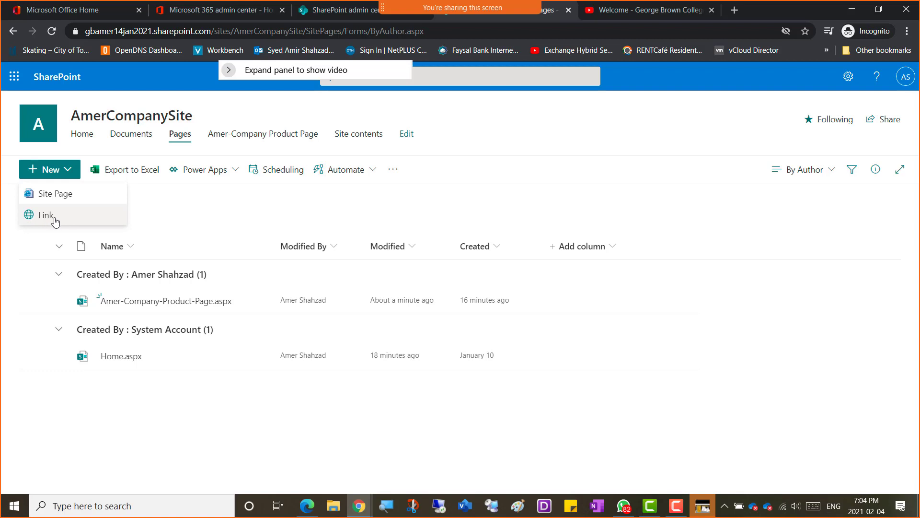
left_click(46, 215)
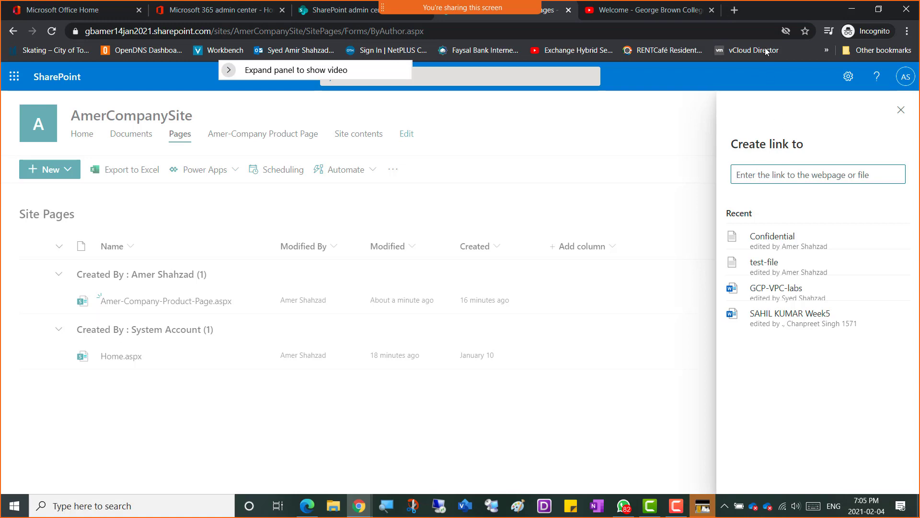
- Search georgebrowncollege, open the Learn from Home distance learning page, and copy its URL
left_click(735, 11)
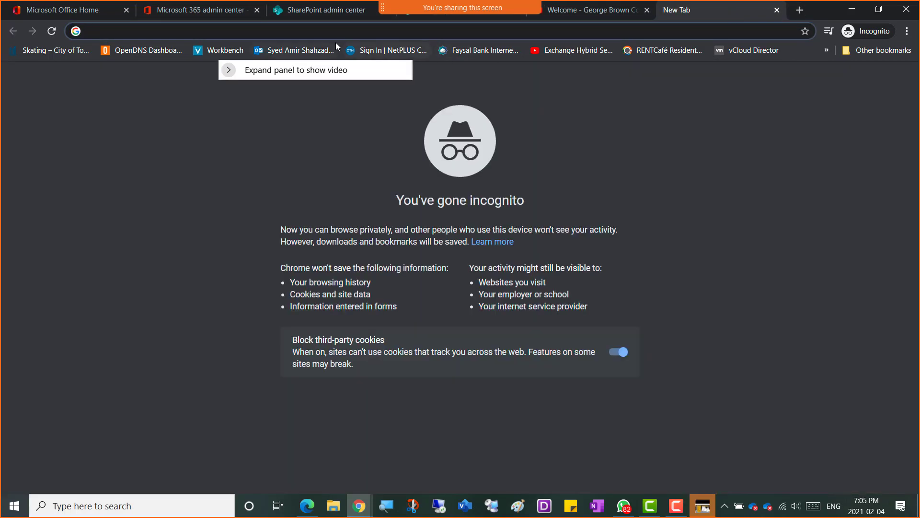
type("geo")
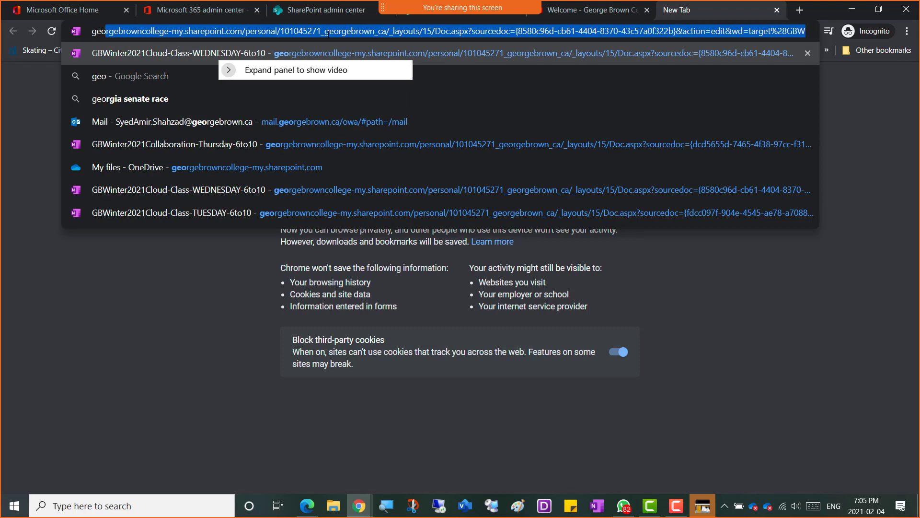
type("rge")
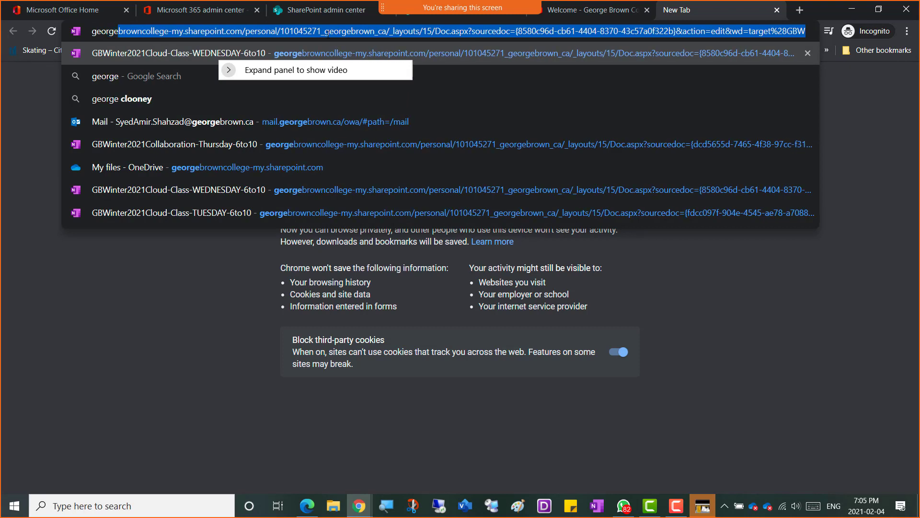
type("brownc")
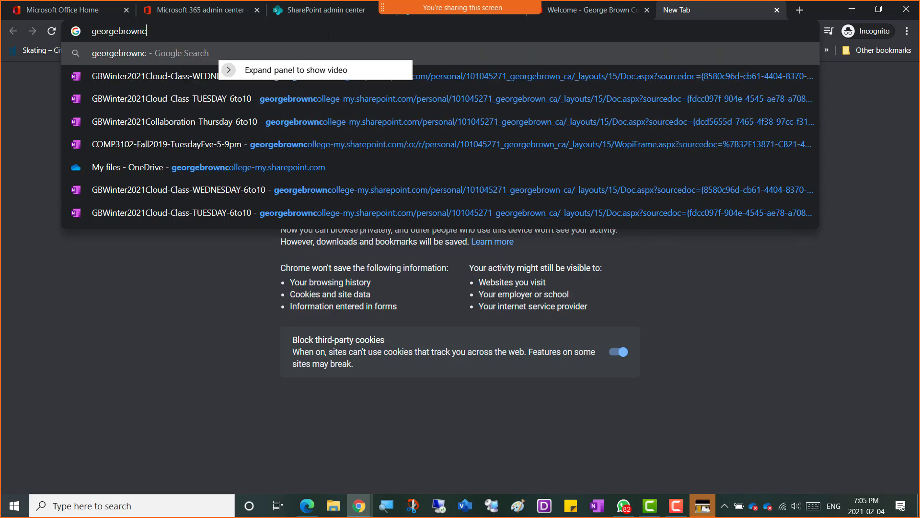
type("ollege")
key("Return")
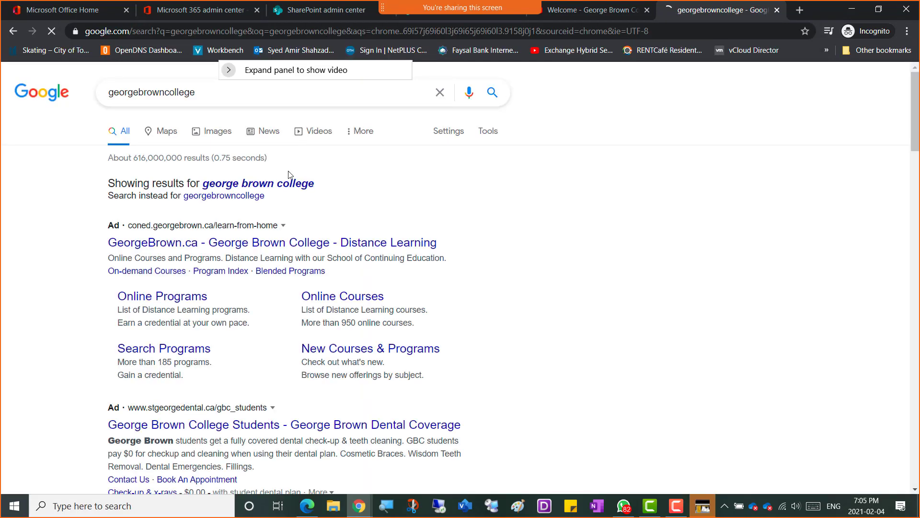
left_click(278, 243)
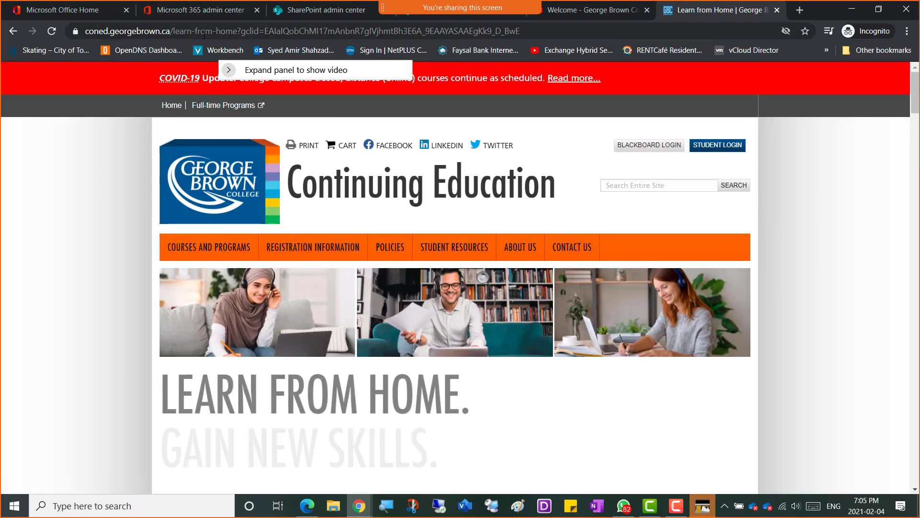
left_click(200, 31)
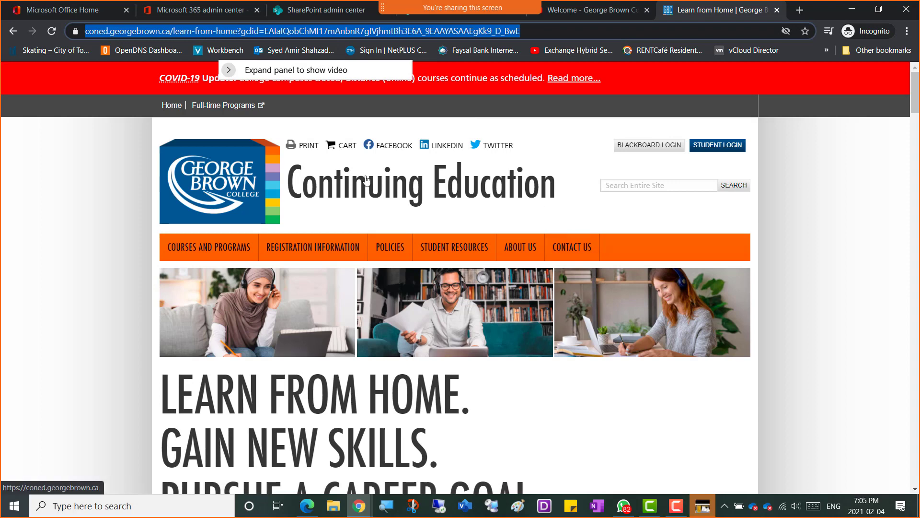
- Close the George Brown YouTube welcome tab and go back to the SharePoint Site Pages tab
left_click(593, 11)
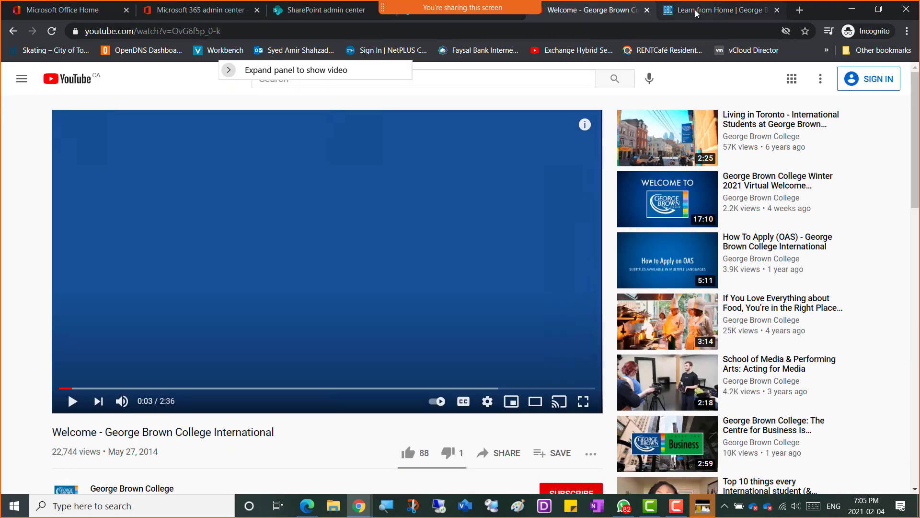
left_click(647, 10)
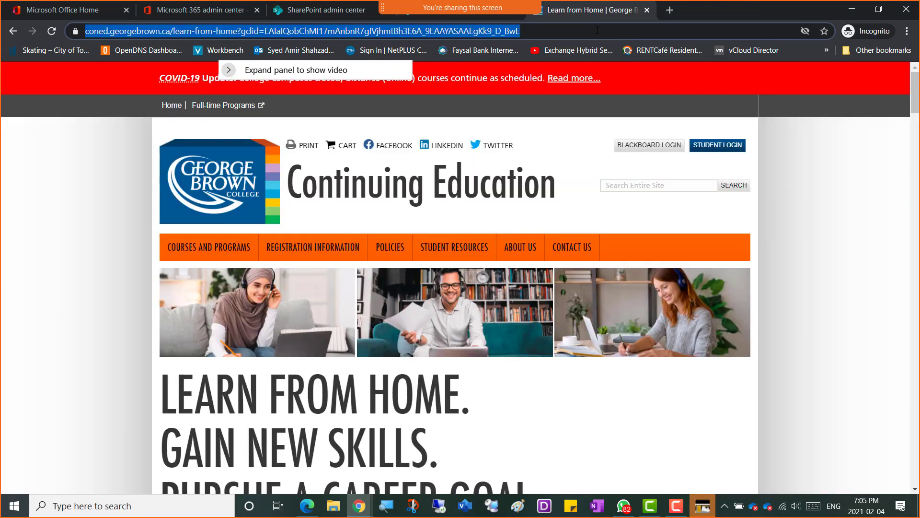
left_click(455, 18)
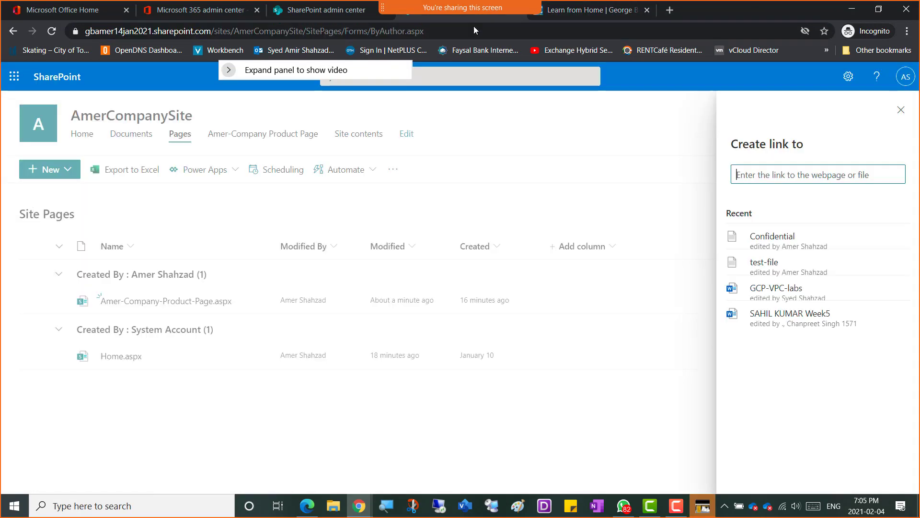
- Paste the Learn from Home address with file name coned.georgebrown.ca, then dismiss the unfinished panel
key("ctrl+v")
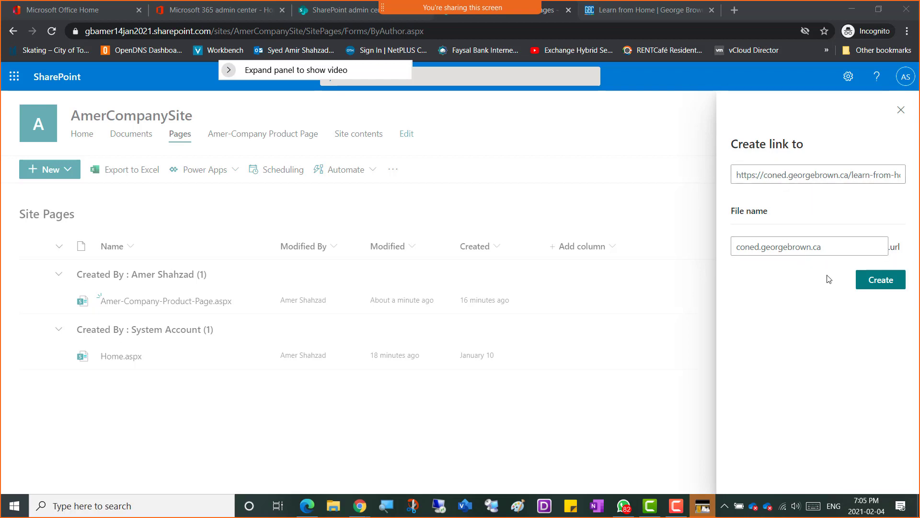
left_click(763, 248)
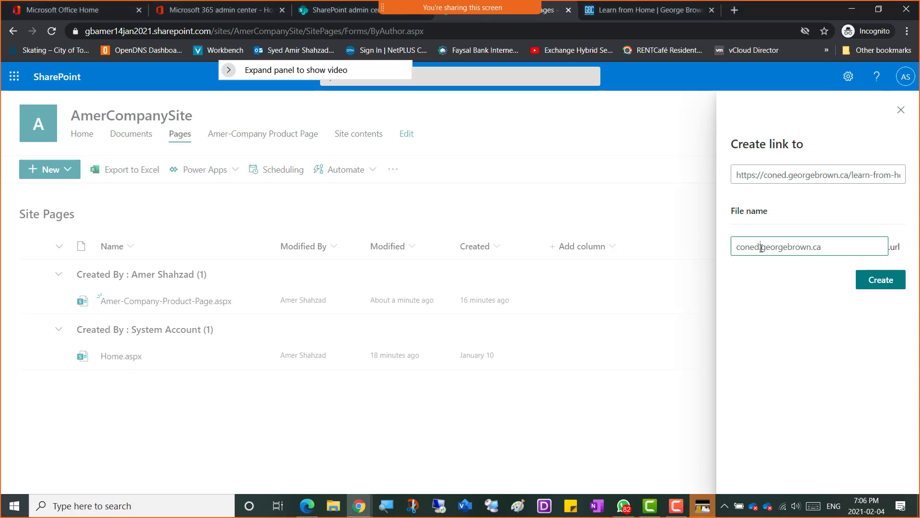
key("BackSpace")
key("BackSpace")
key("BackSpace")
key("BackSpace")
key("BackSpace")
key("BackSpace")
type("coned.")
left_click_drag(834, 248, 691, 247)
left_click(691, 247)
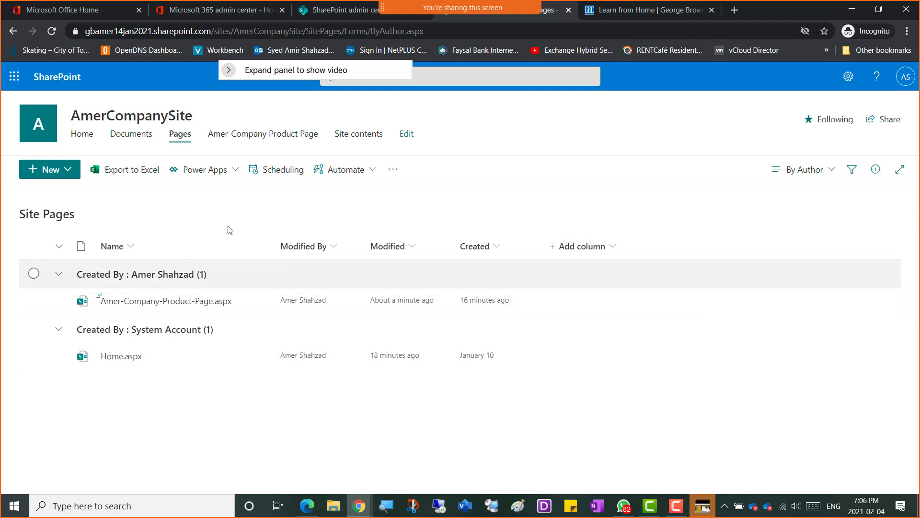
- Create a link to the Learn from Home page with file name GeorgeBrownCollegeSite
left_click(67, 173)
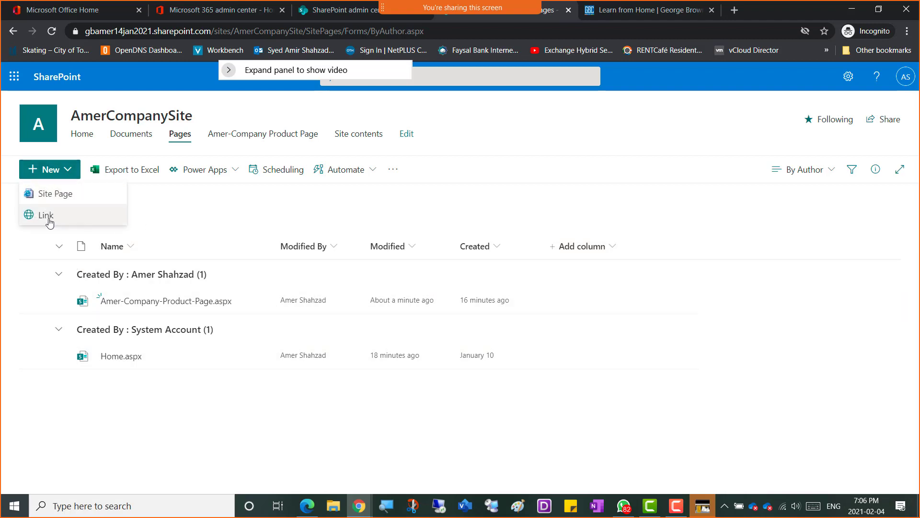
left_click(48, 216)
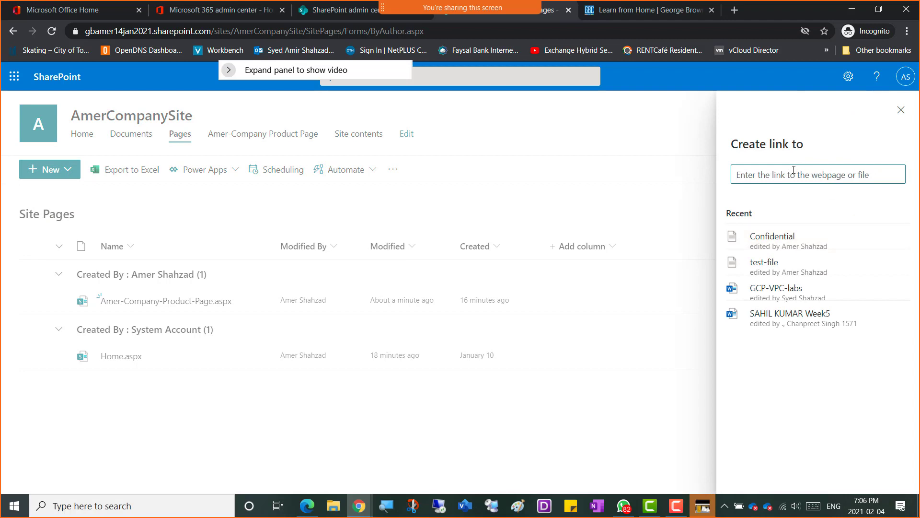
key("ctrl+v")
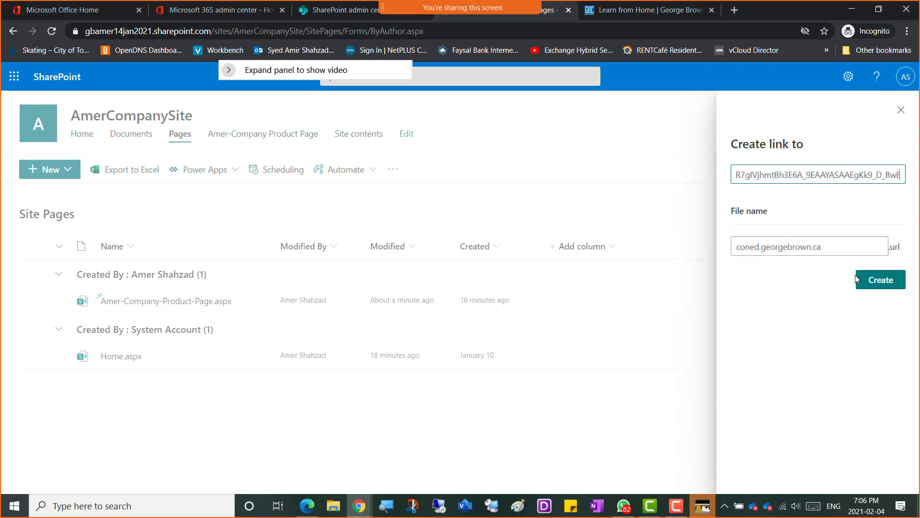
left_click_drag(825, 249, 739, 247)
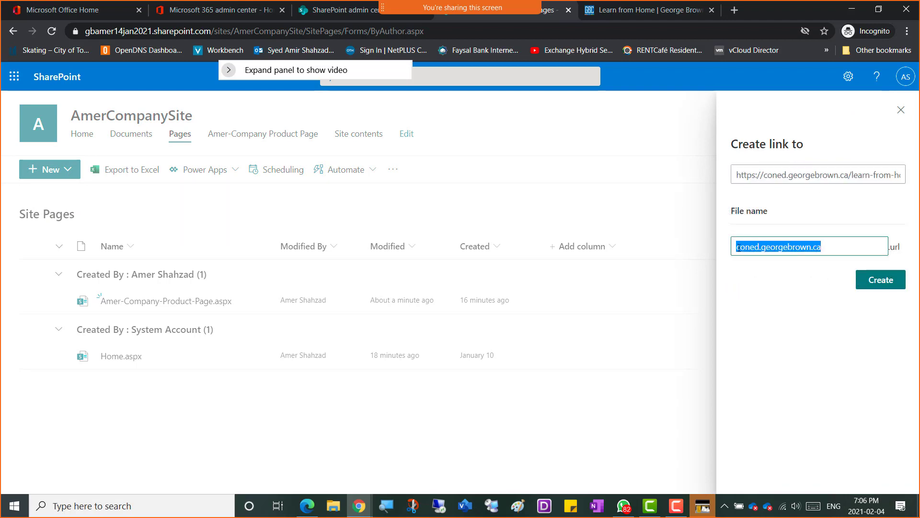
key("BackSpace")
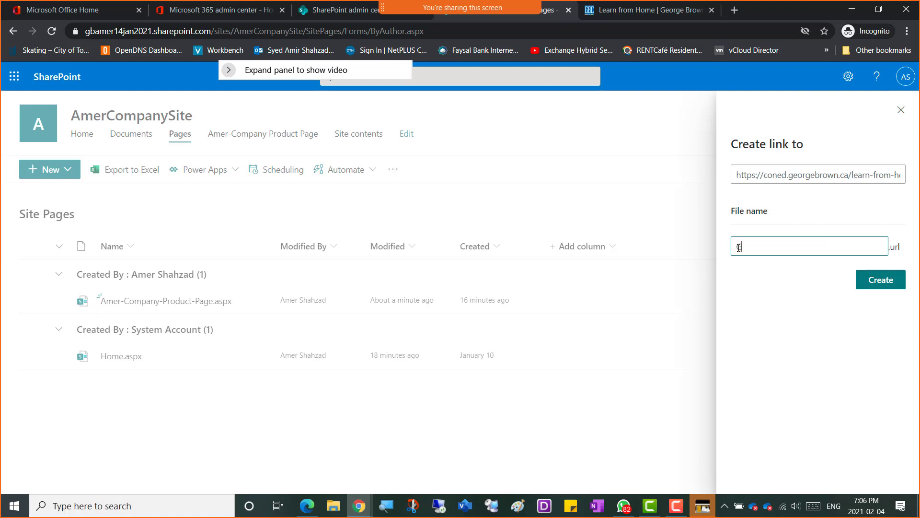
type("GeorgeBrown CollegeSite")
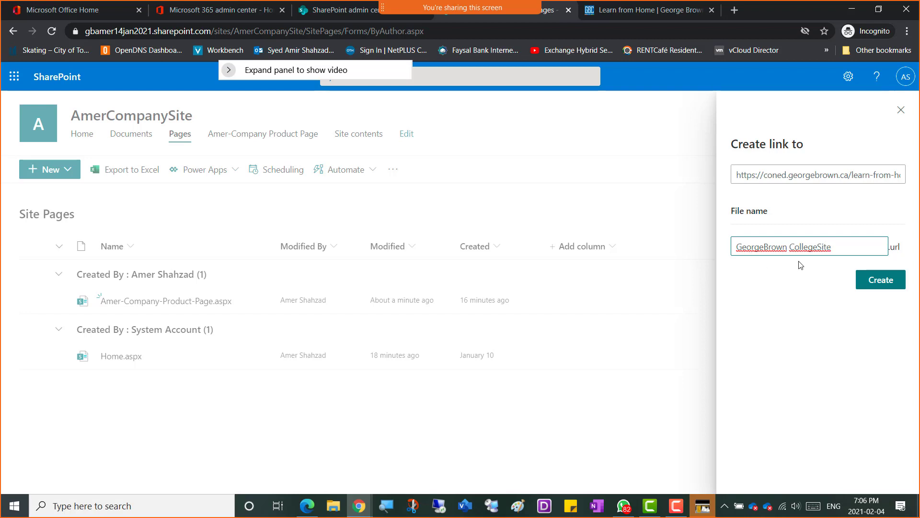
key("Delete")
left_click(881, 283)
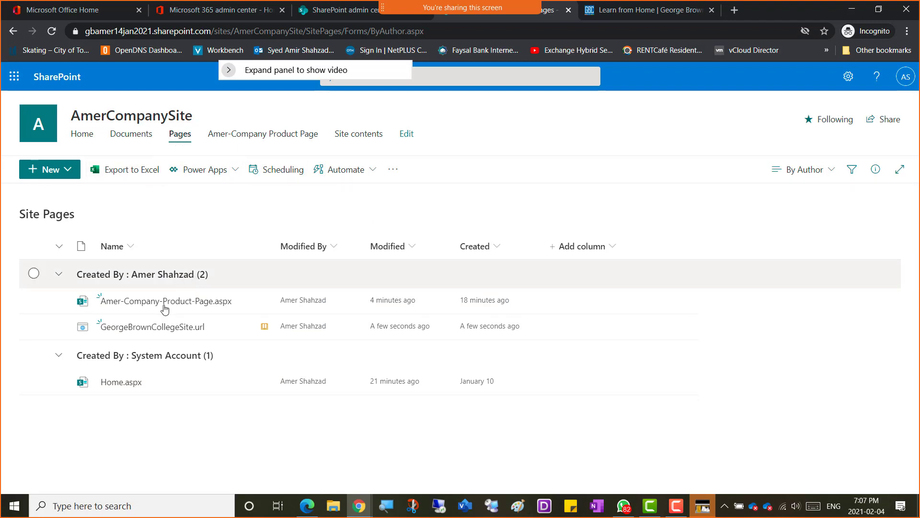
mouse_move(143, 331)
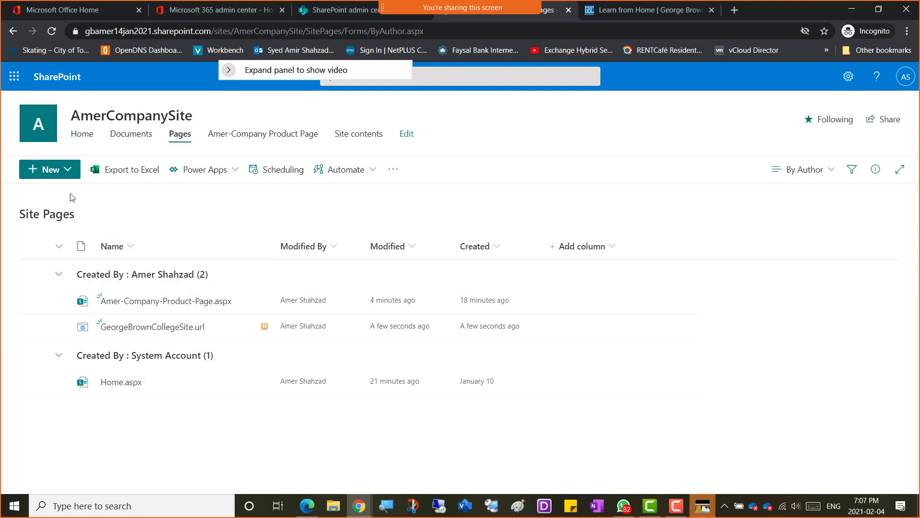
left_click(68, 170)
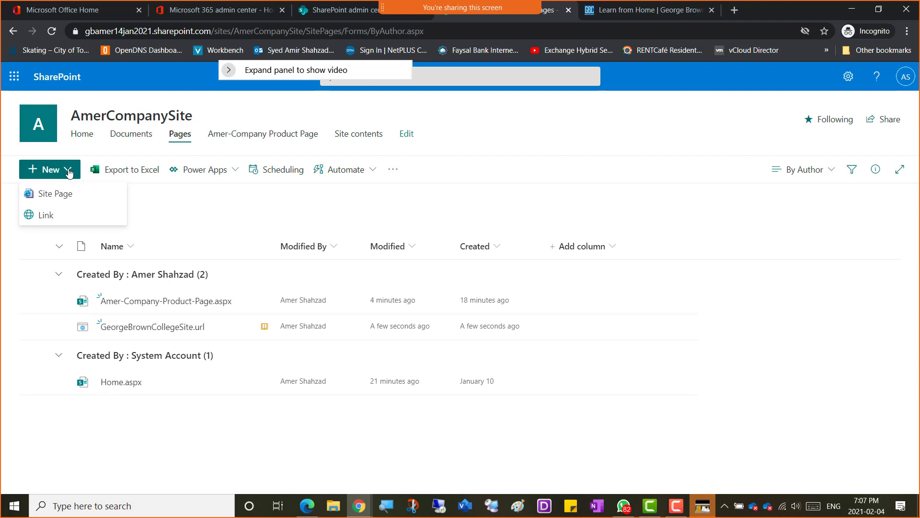
left_click(186, 217)
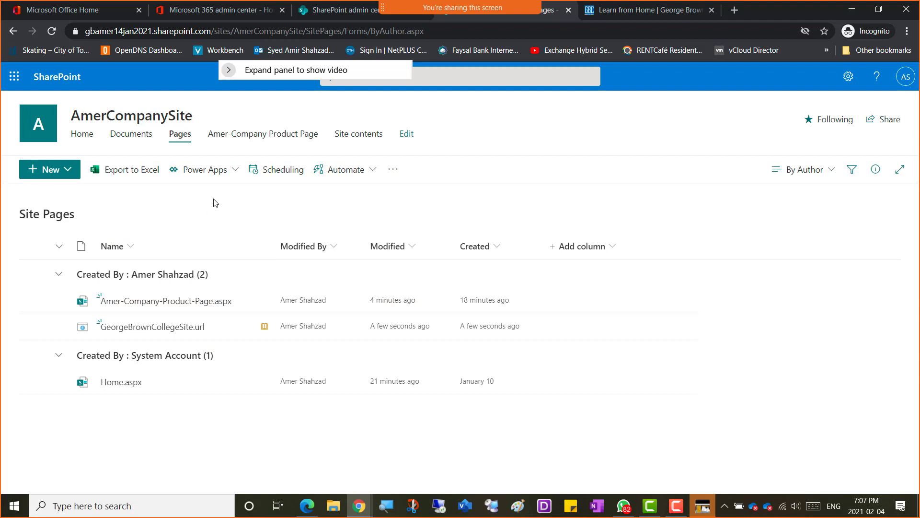
- Export Site Pages to Excel, saving query.iqy in Documents, and open the download
left_click(133, 180)
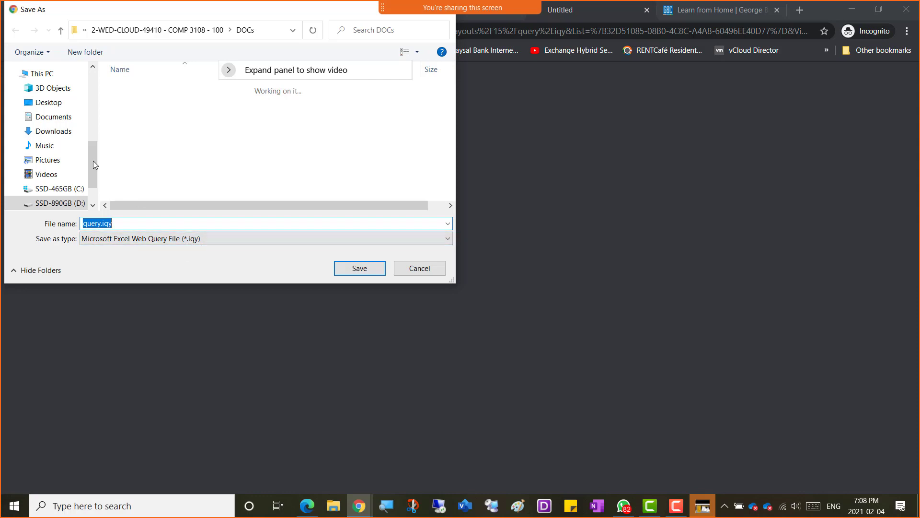
left_click(51, 121)
left_click(350, 269)
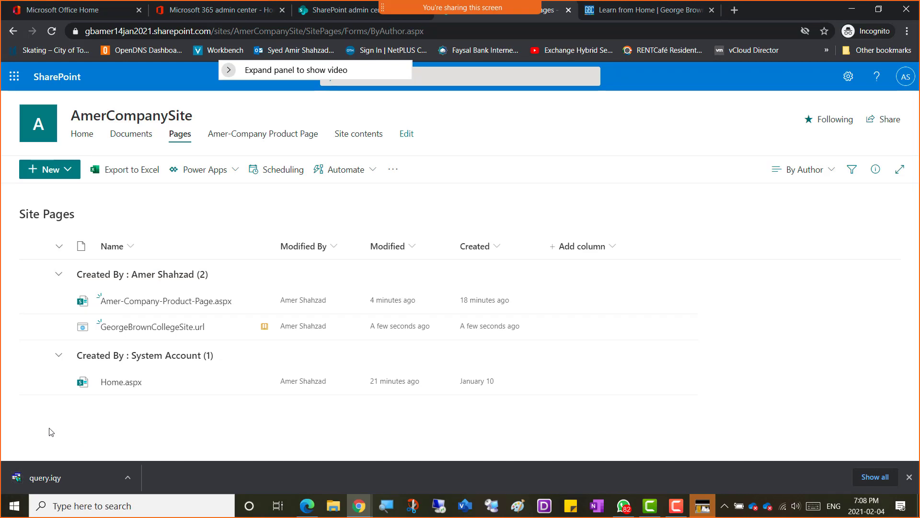
left_click(47, 483)
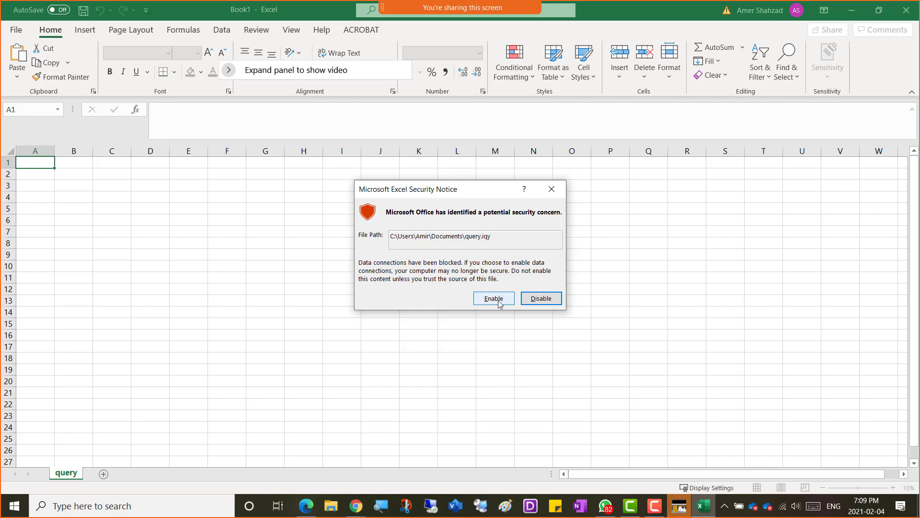
- Enable the data connection so the three pages load with Name, Modified, Created, Item Type and Path
left_click(493, 300)
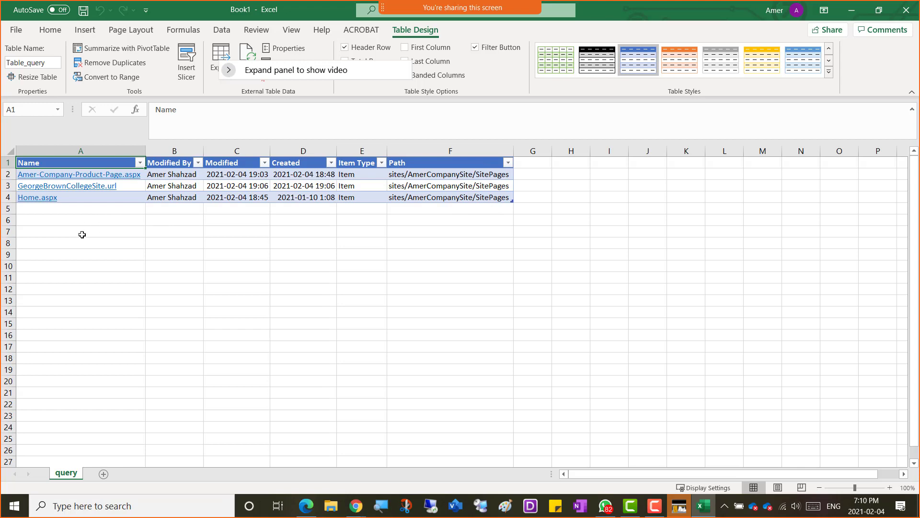
left_click(117, 265)
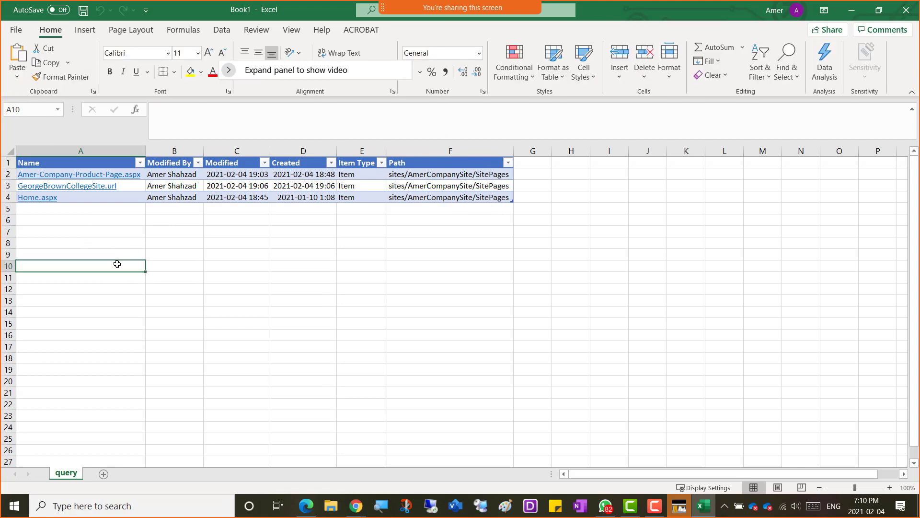
left_click(116, 211)
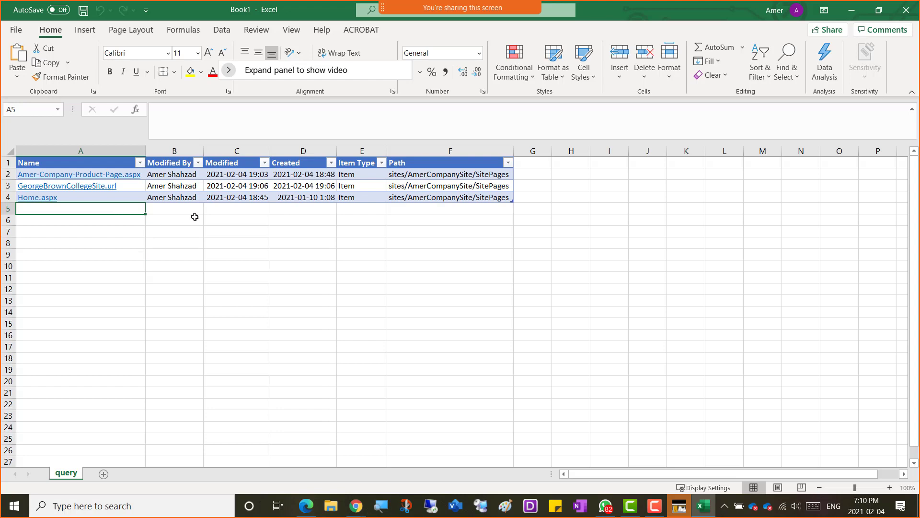
left_click(194, 218)
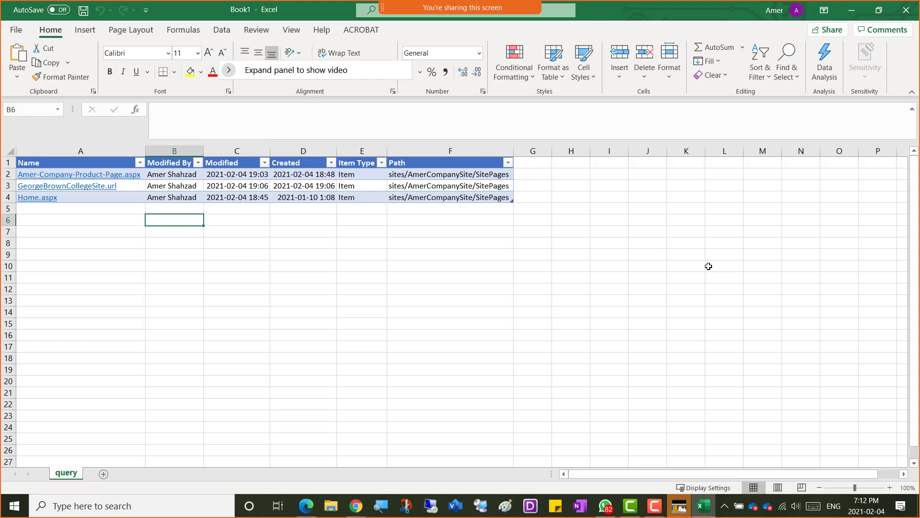
- Re-export Site Pages to Excel, save query (1).iqy in Documents, and open it
left_click(851, 10)
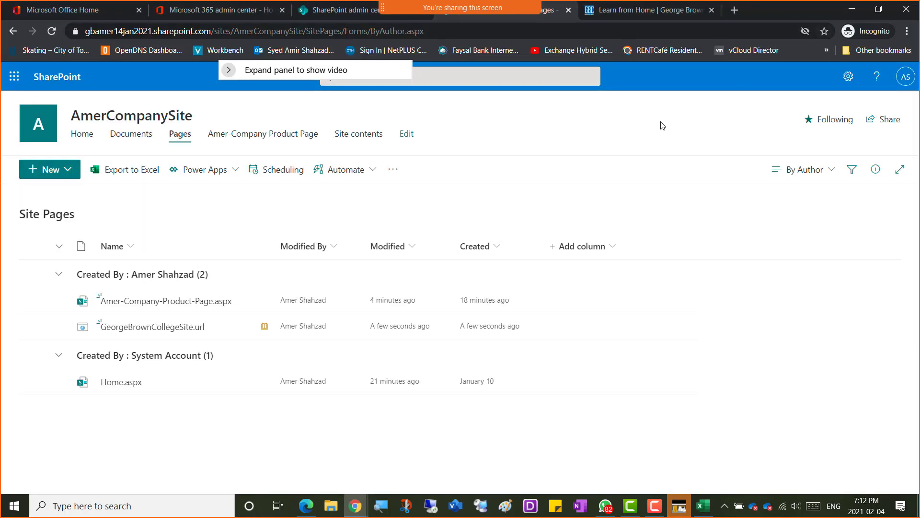
left_click(116, 175)
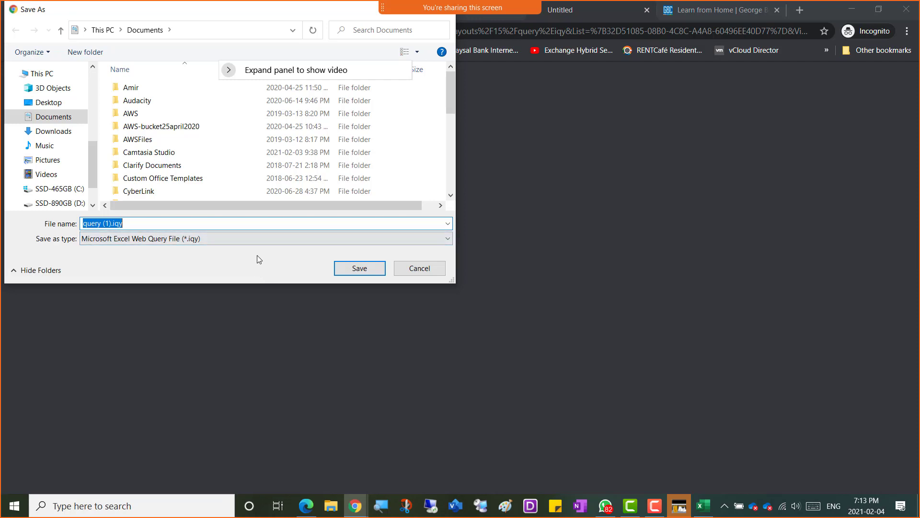
left_click(359, 268)
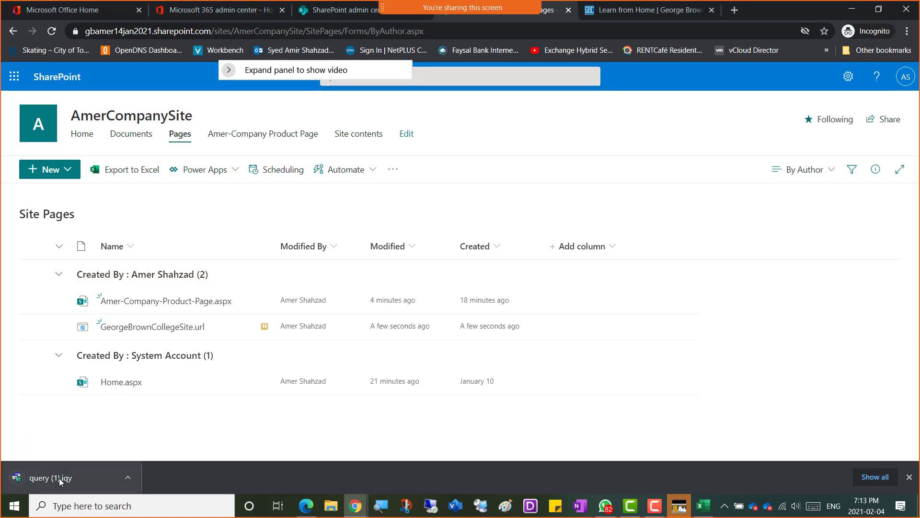
left_click(61, 481)
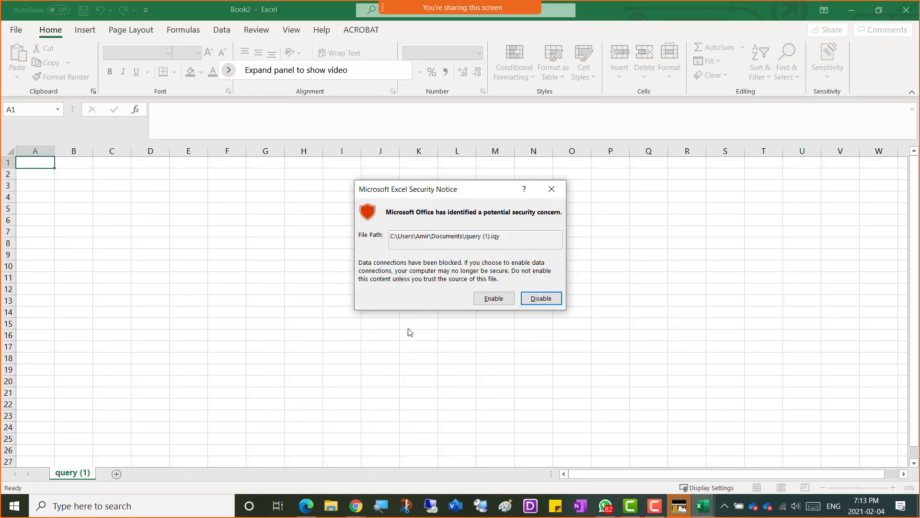
- Enable the data connection, load Site Pages as a table in new Book2, and discard Book1 unsaved
left_click(493, 298)
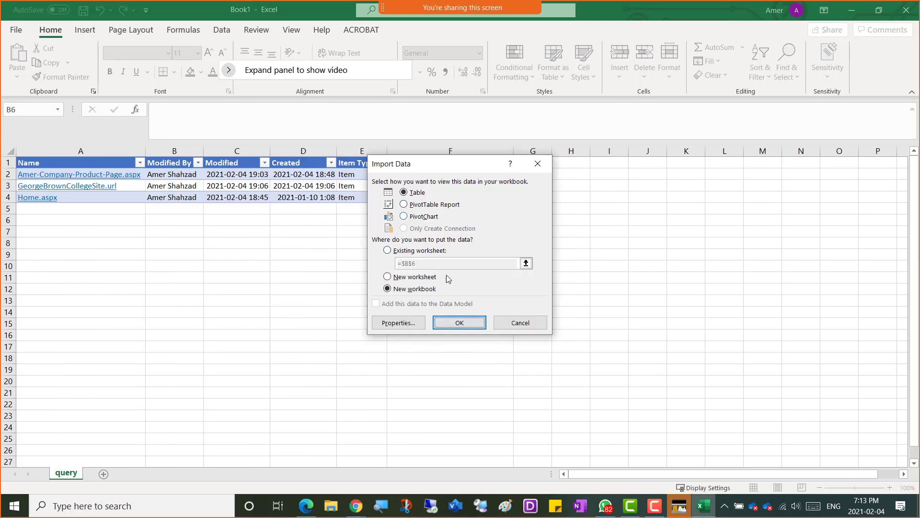
left_click(459, 323)
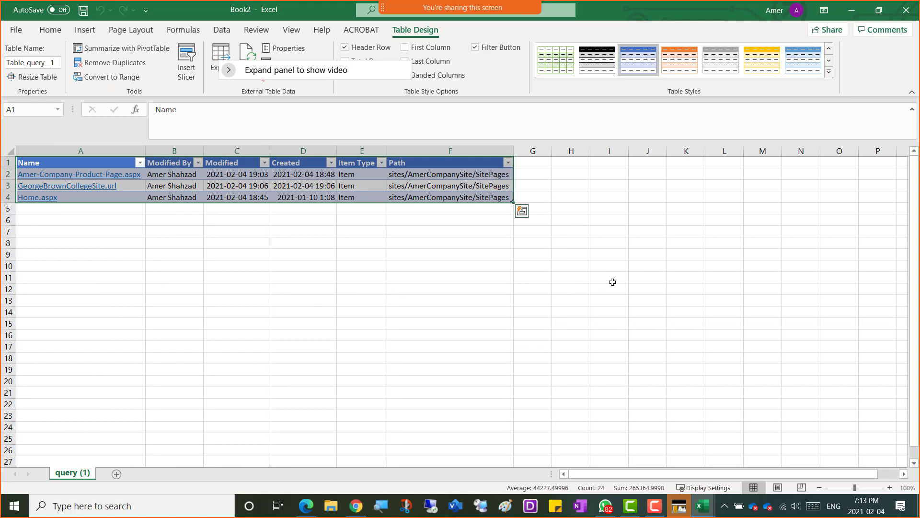
left_click(853, 12)
left_click(906, 10)
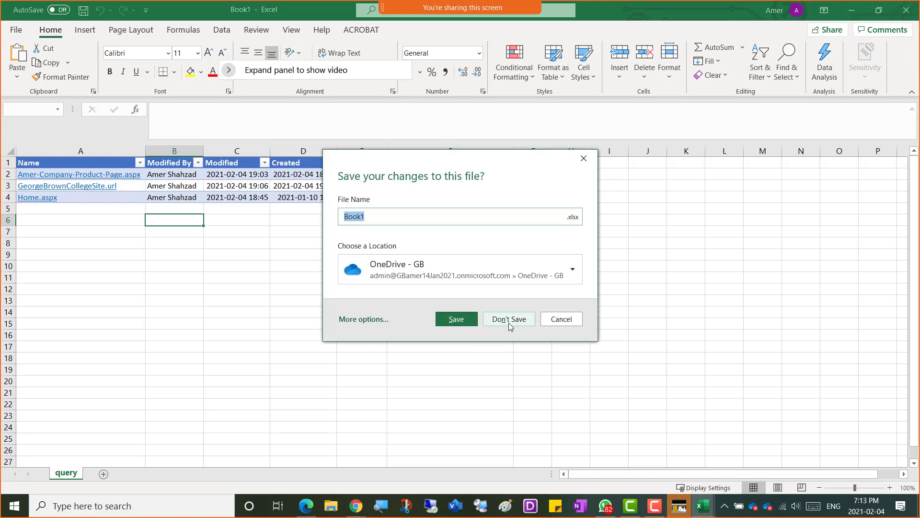
left_click(508, 319)
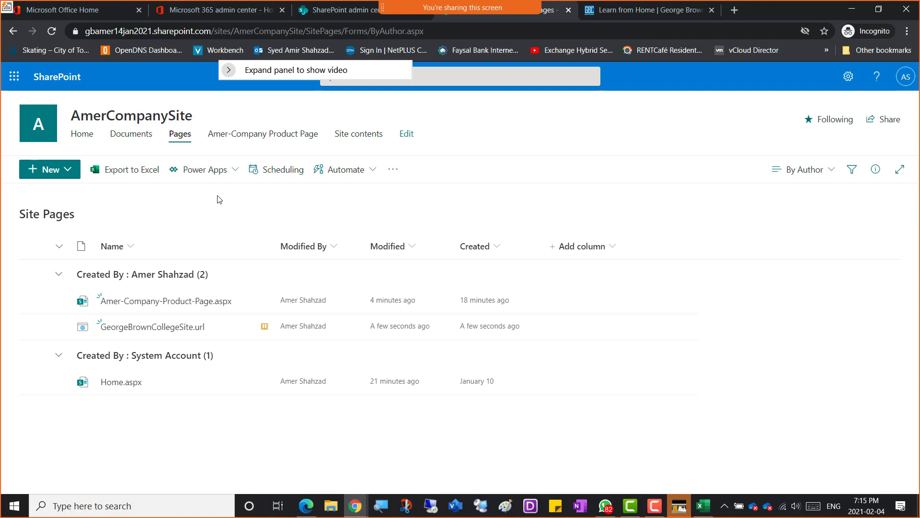
- From the Site Pages toolbar's Power Apps menu, choose See all apps
left_click(235, 177)
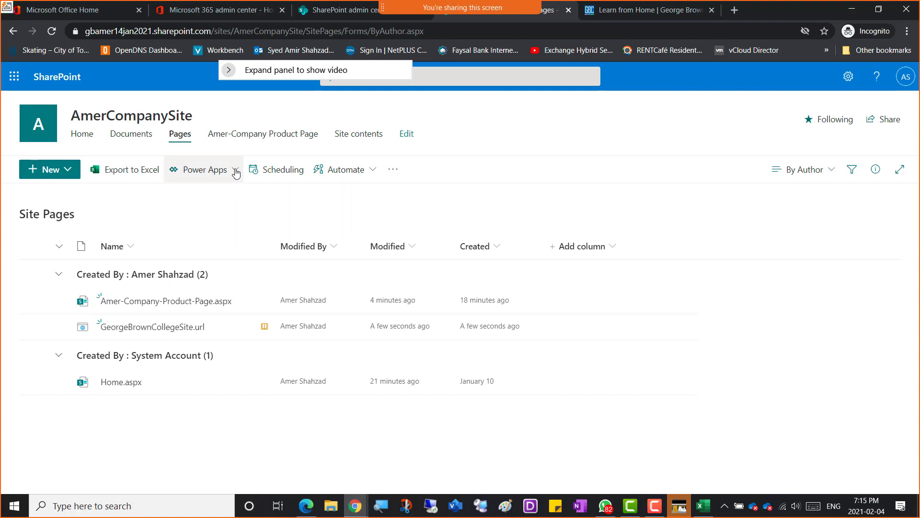
left_click(236, 173)
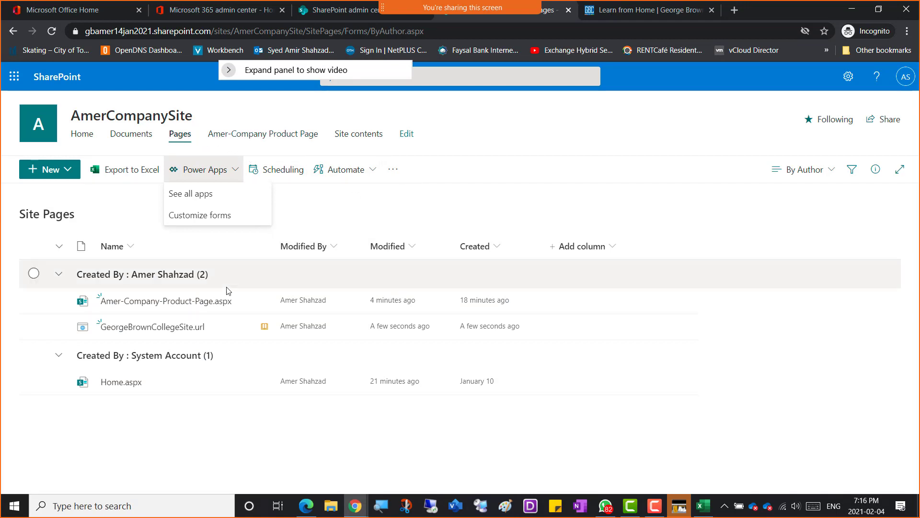
mouse_move(223, 301)
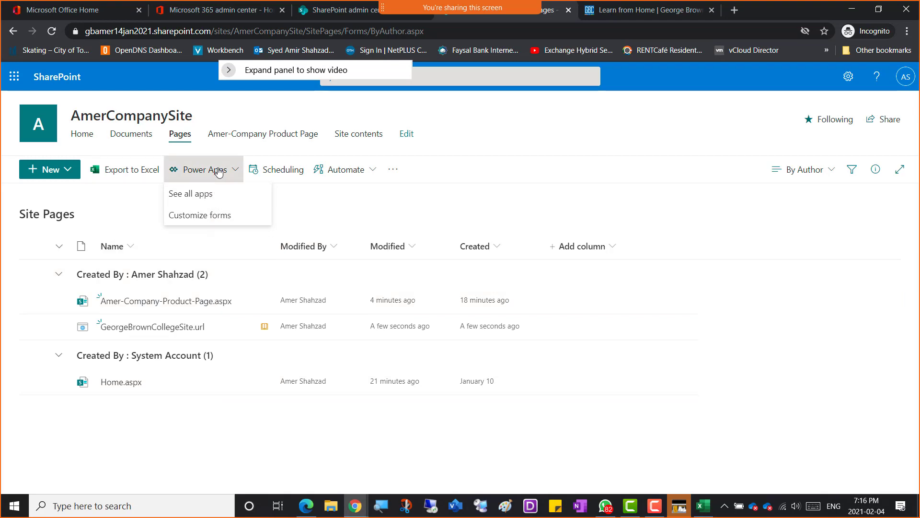
left_click(205, 203)
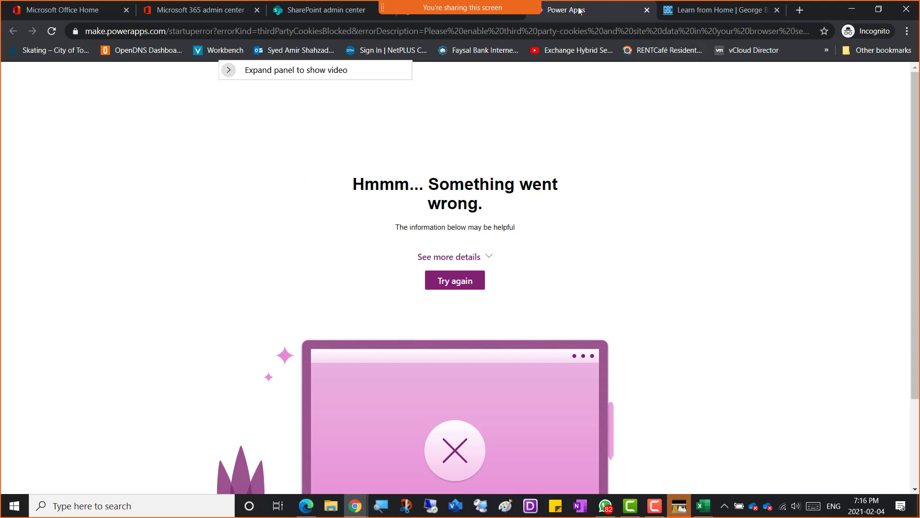
- Close the Power Apps error tab and the George Brown learning tab, then select the SharePoint URL
left_click(646, 11)
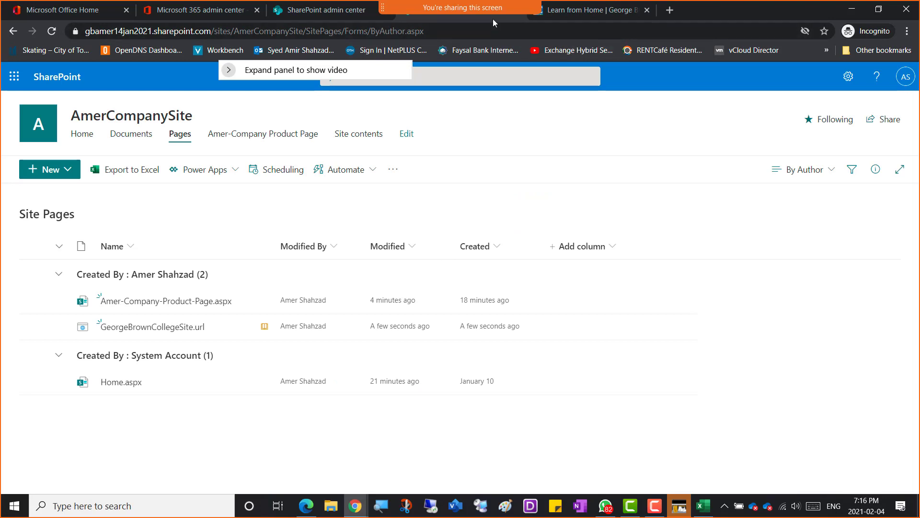
left_click(577, 13)
left_click(647, 11)
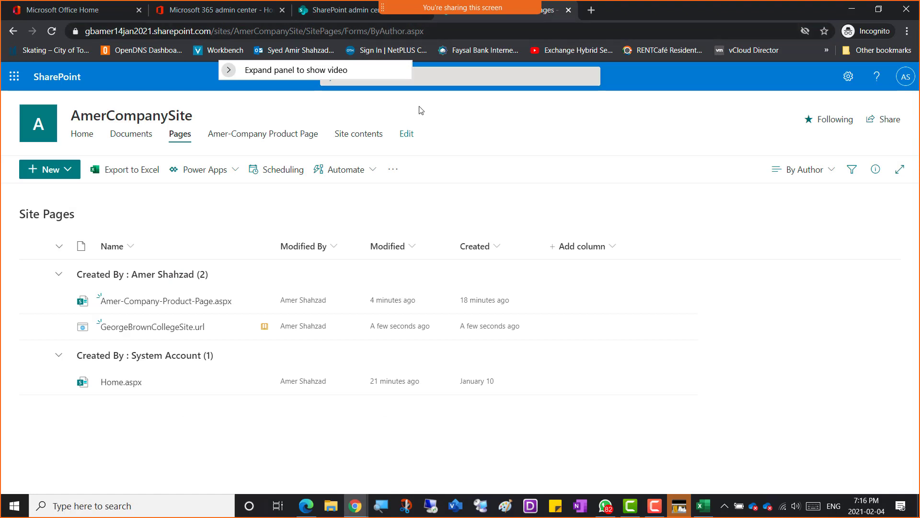
left_click(464, 31)
key("ctrl+c")
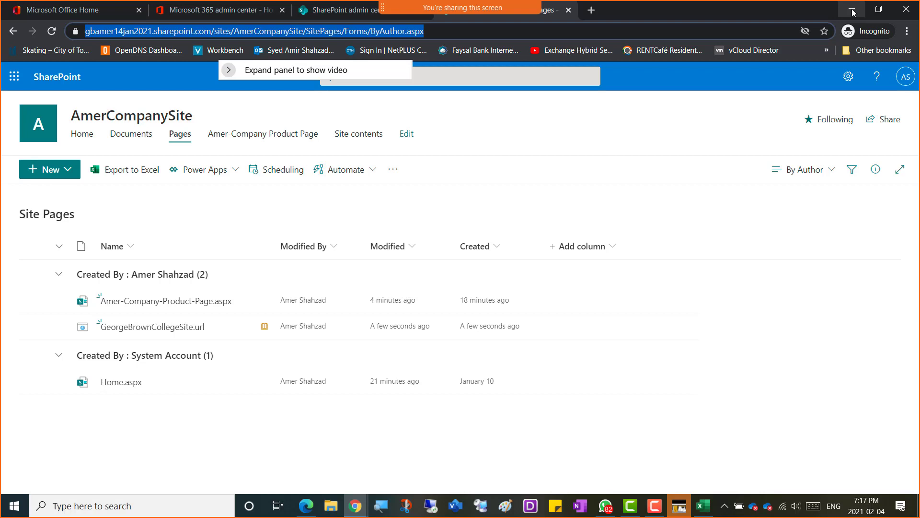
- Minimise the SharePoint and OneNote windows, close IslamicFinder, and launch Firefox from the desktop
left_click(852, 9)
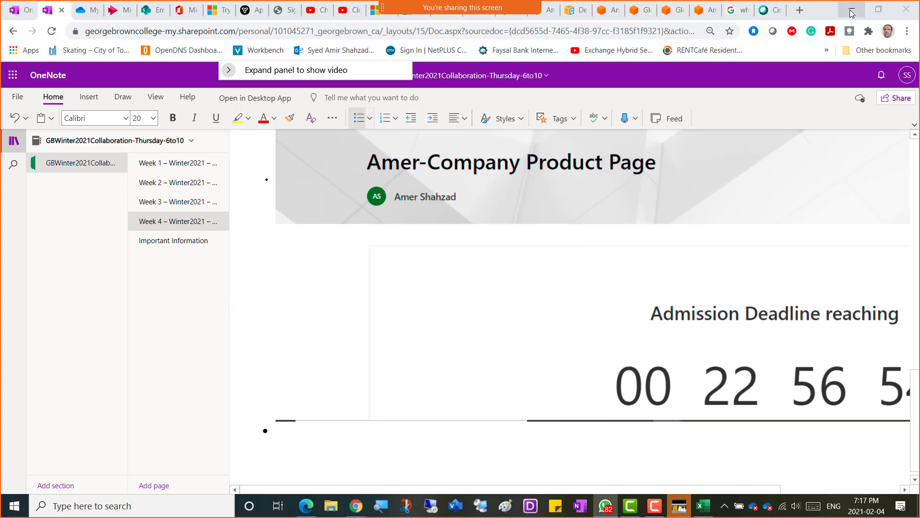
left_click(852, 11)
left_click(666, 108)
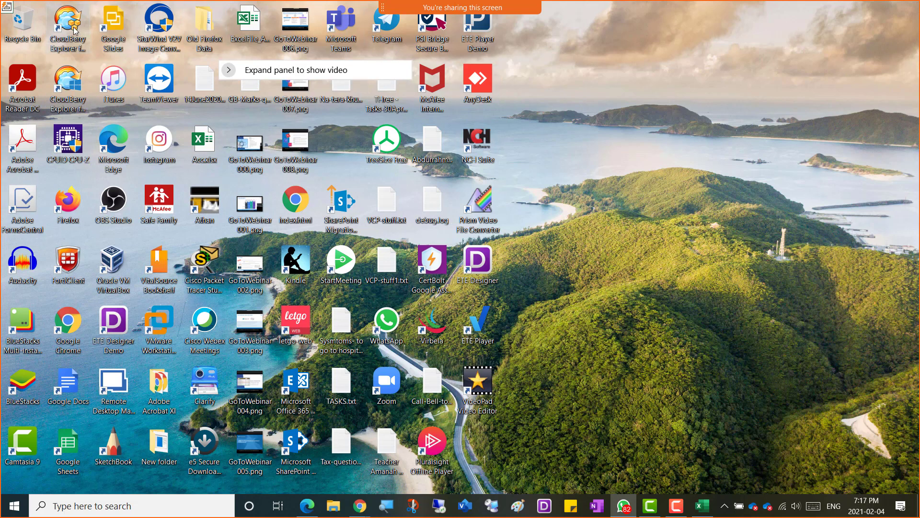
double_click(74, 211)
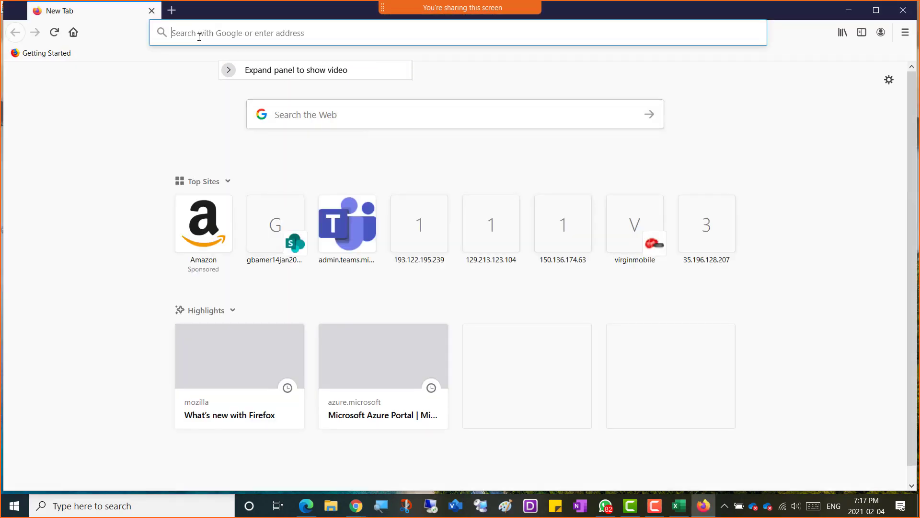
- Paste and load the copied SharePoint Site Pages address in Firefox
left_click(194, 32)
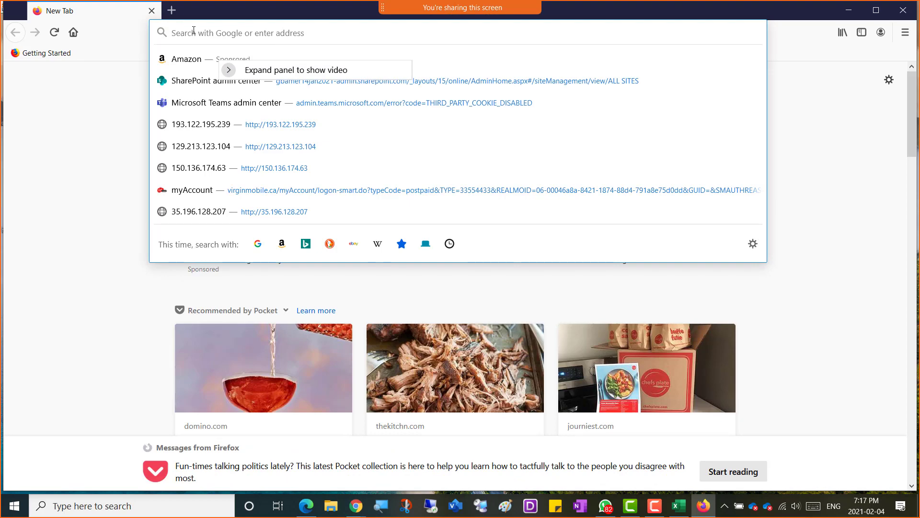
key("ctrl+v")
key("Return")
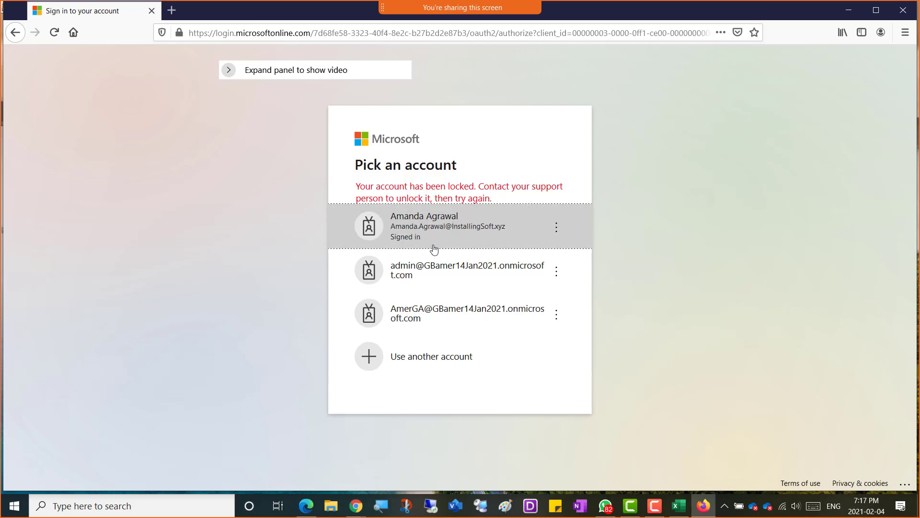
- Sign in as the tenant admin with the account password, declining to save the login and staying signed in
left_click(444, 280)
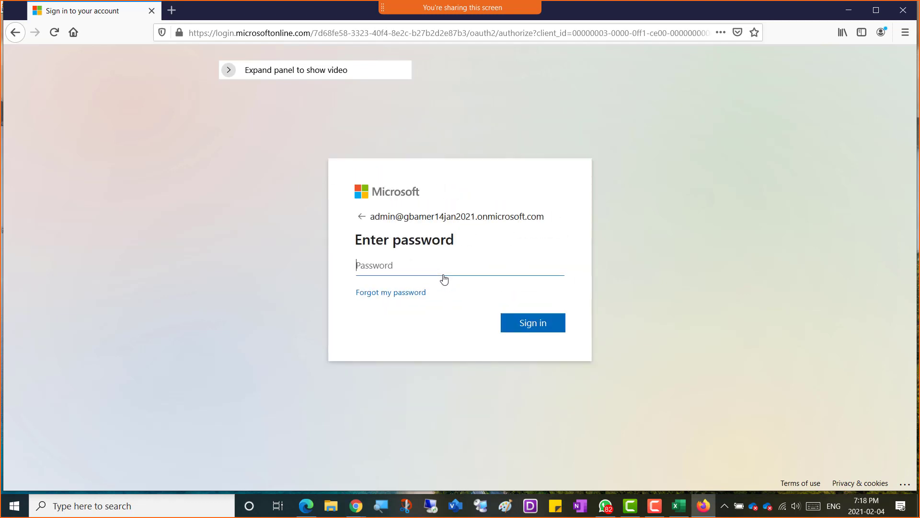
type("******")
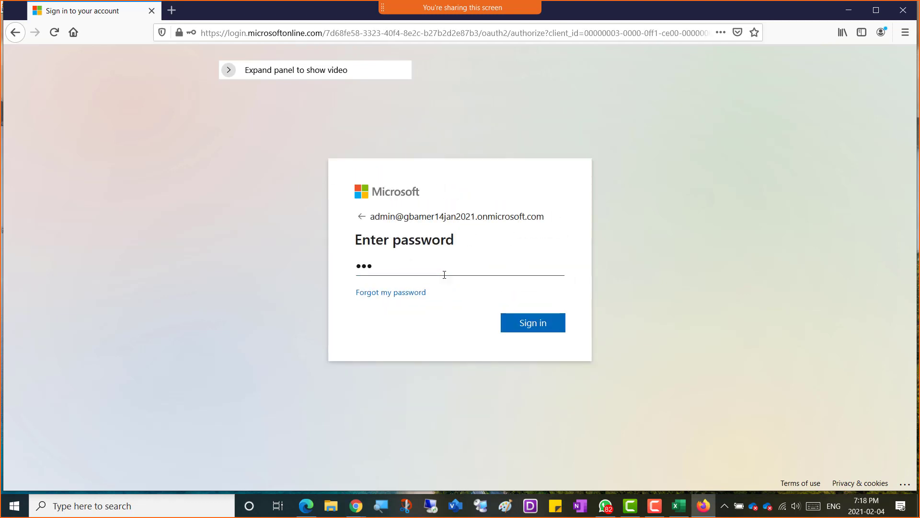
type("***")
key("Return")
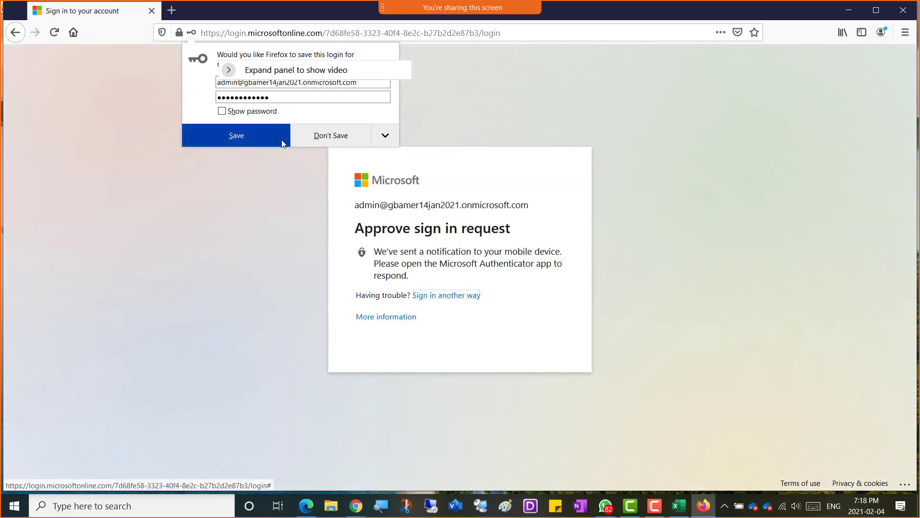
left_click(321, 139)
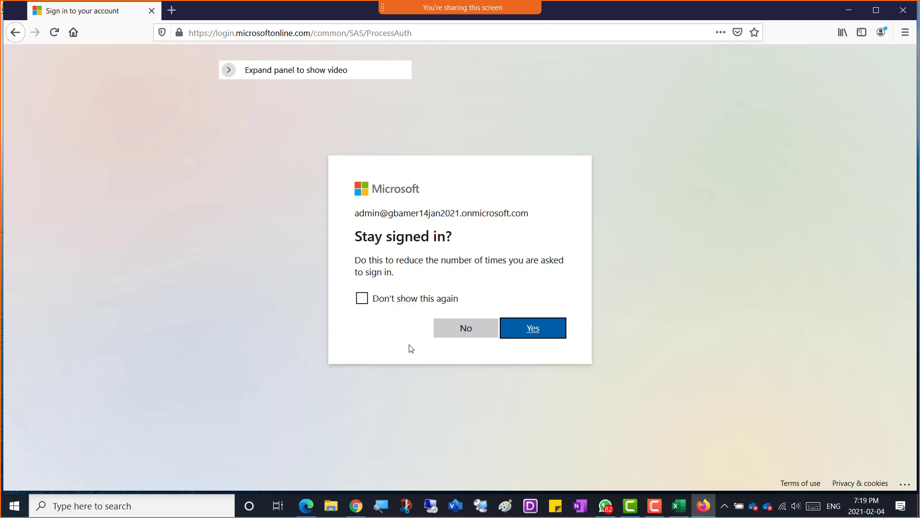
left_click(551, 333)
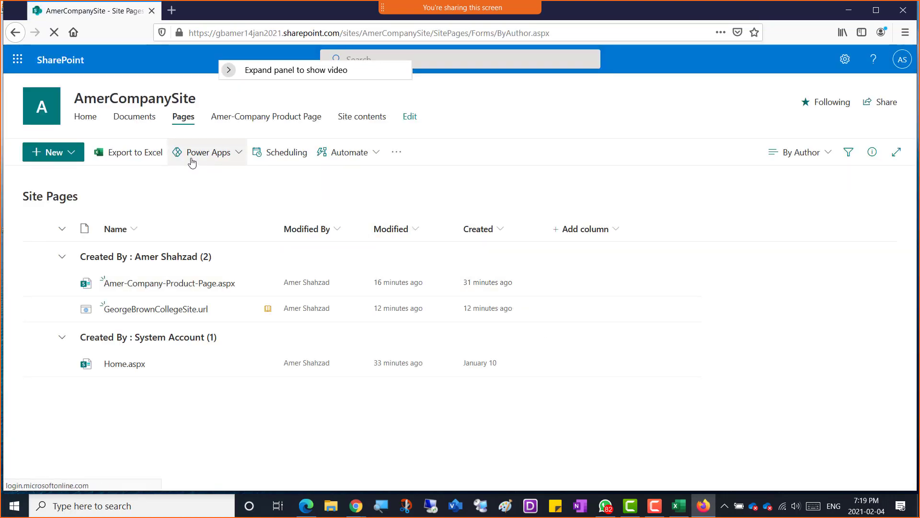
left_click(228, 162)
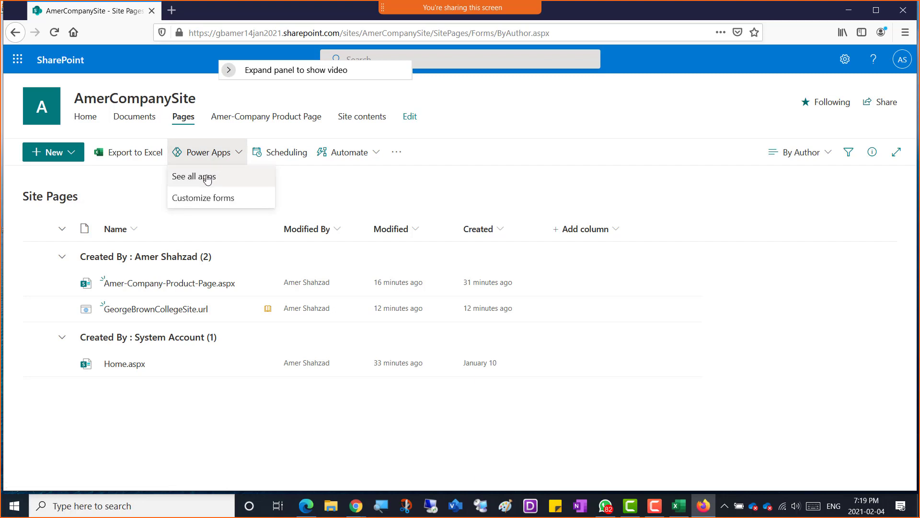
- Choose Power Apps > See all apps and continue with the admin account
left_click(206, 177)
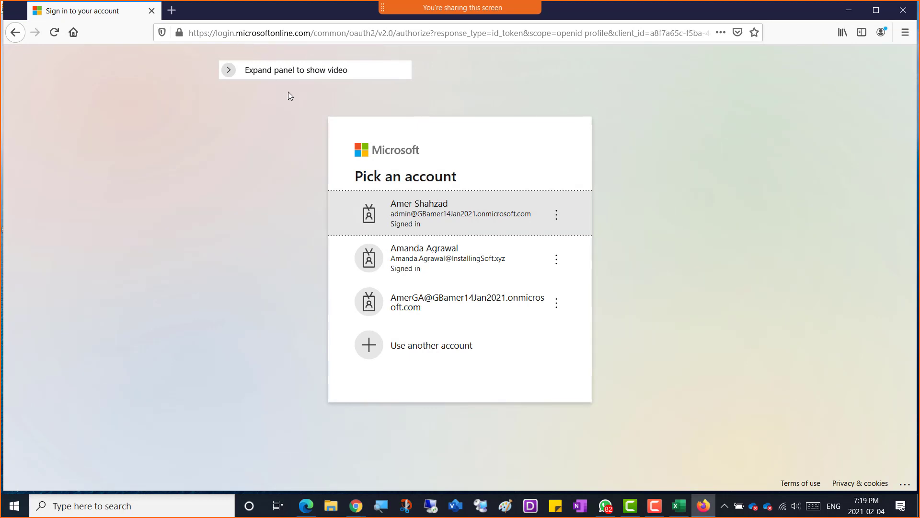
left_click(461, 212)
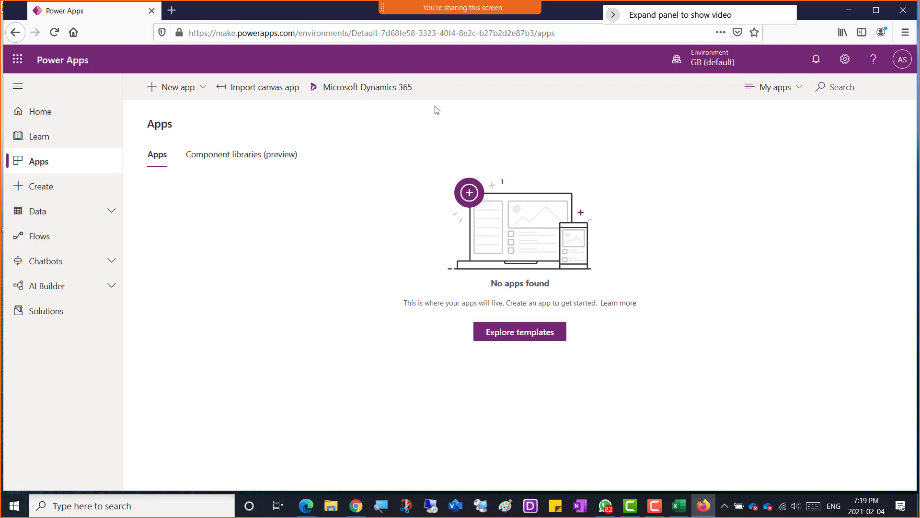
- Dismiss the Entity terminology notice and explore the templates for creating a new app
left_click(61, 172)
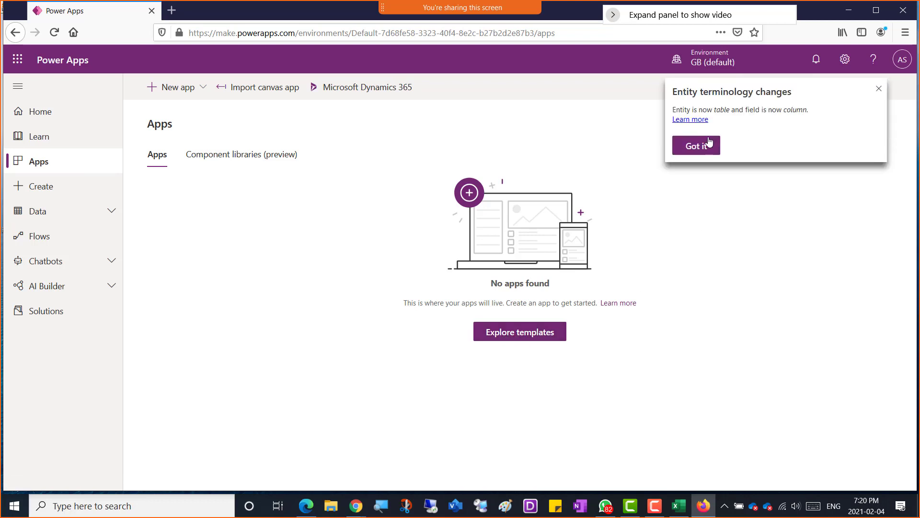
left_click(706, 149)
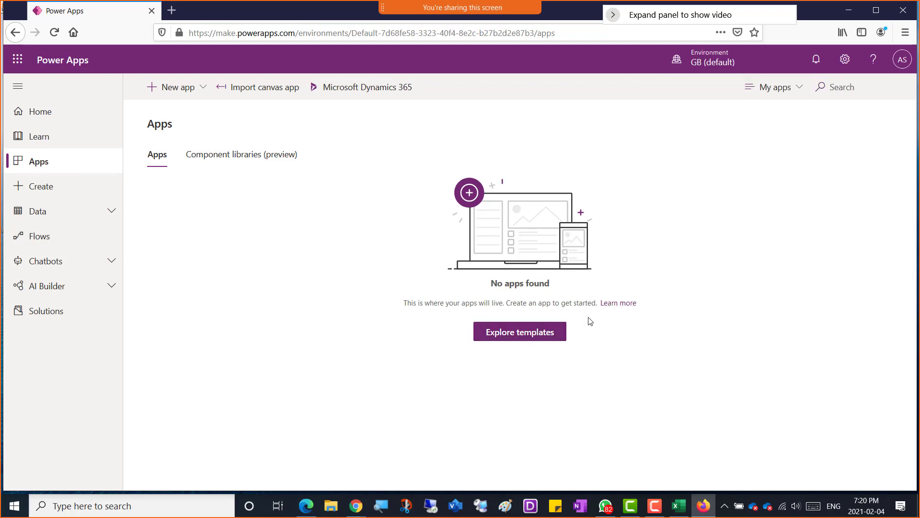
left_click(515, 338)
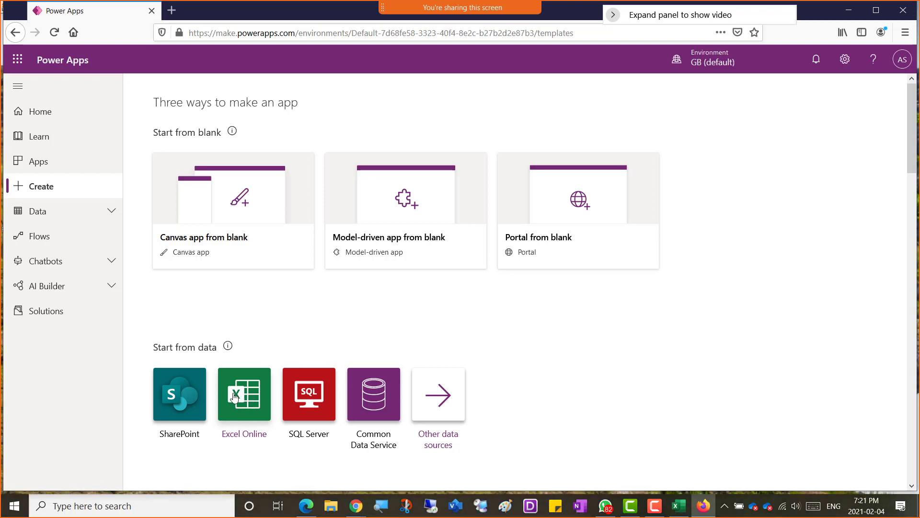
- Choose the Excel Online tile under Start from data and sign in with the admin account
left_click(238, 399)
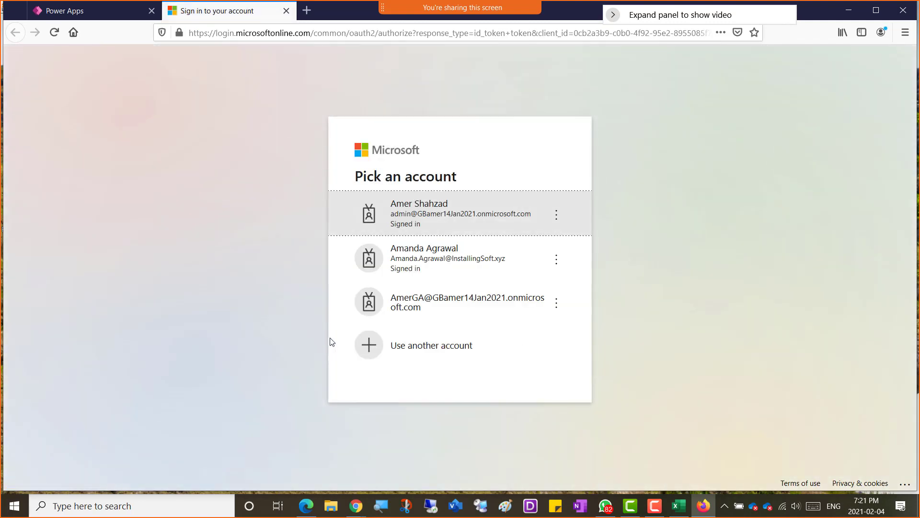
left_click(451, 214)
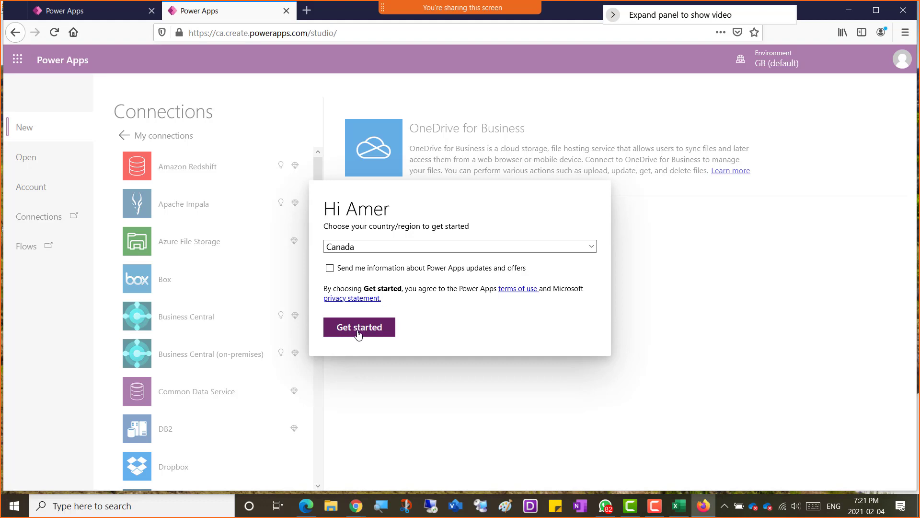
- Keep Canada as the region and click Get started in the Hi Amer dialog
left_click(356, 336)
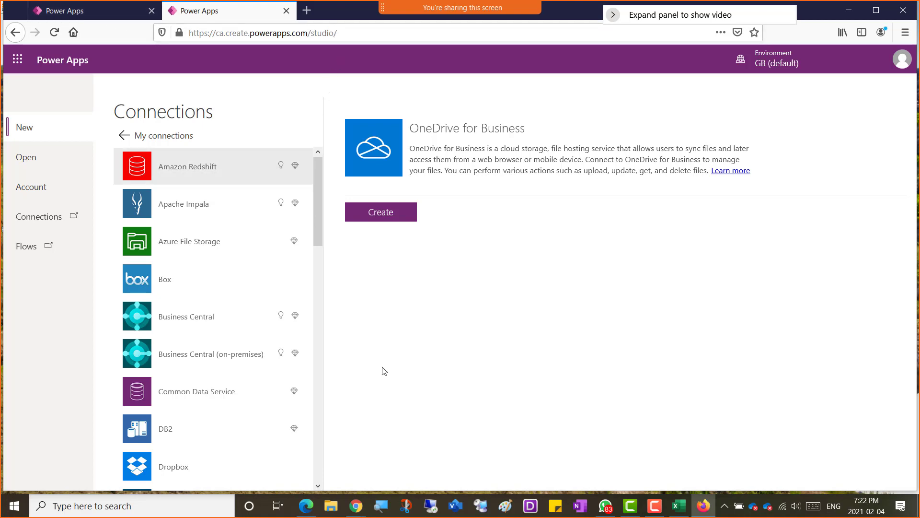
- Switch to the Chrome SharePoint window, copy the Site Pages URL, then bring Edge forward
key("alt+Tab")
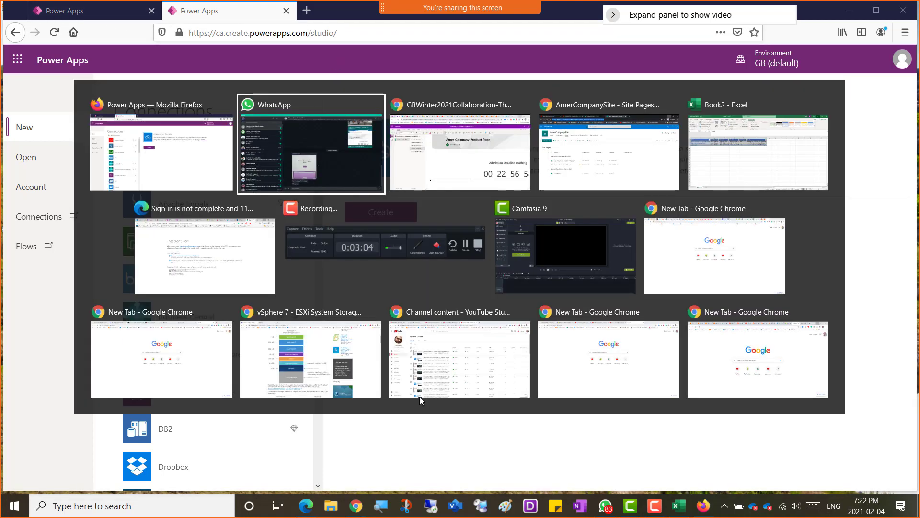
key("alt+Tab")
key("alt+Tab")
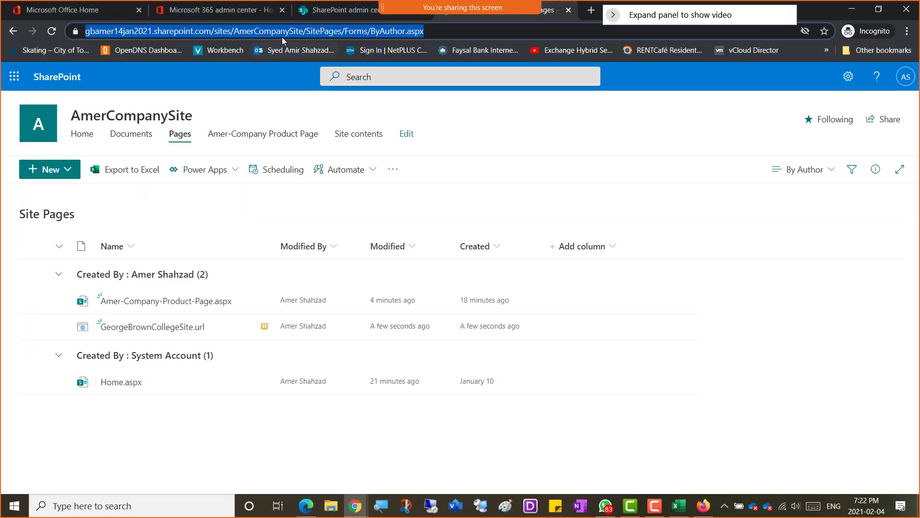
left_click(438, 32)
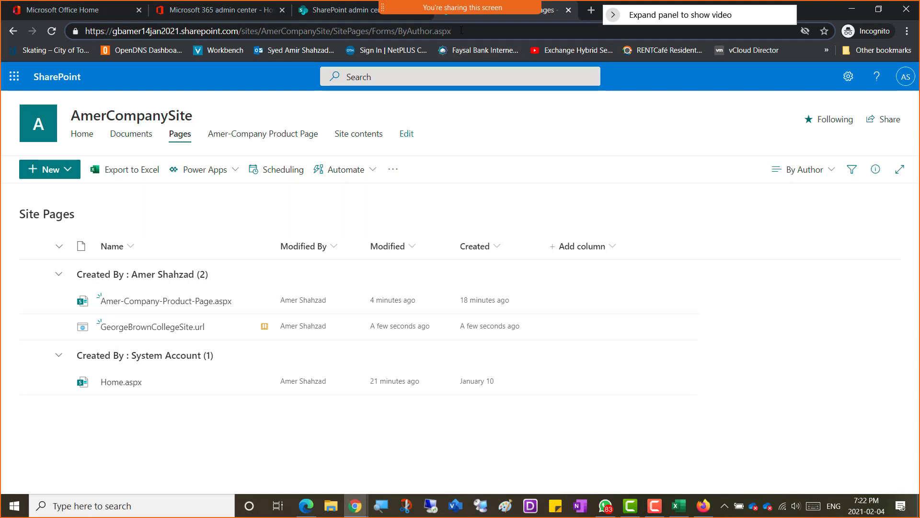
left_click_drag(460, 30, 52, 31)
right_click(96, 30)
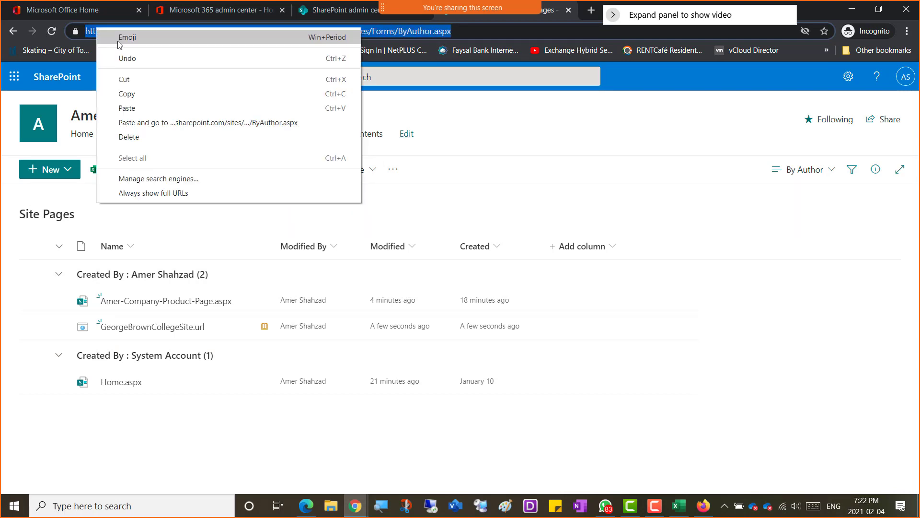
left_click(162, 91)
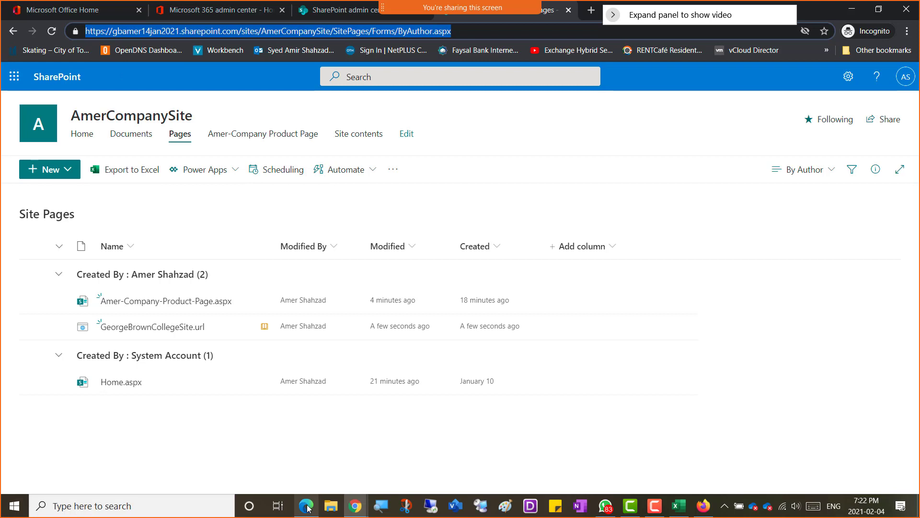
left_click(307, 507)
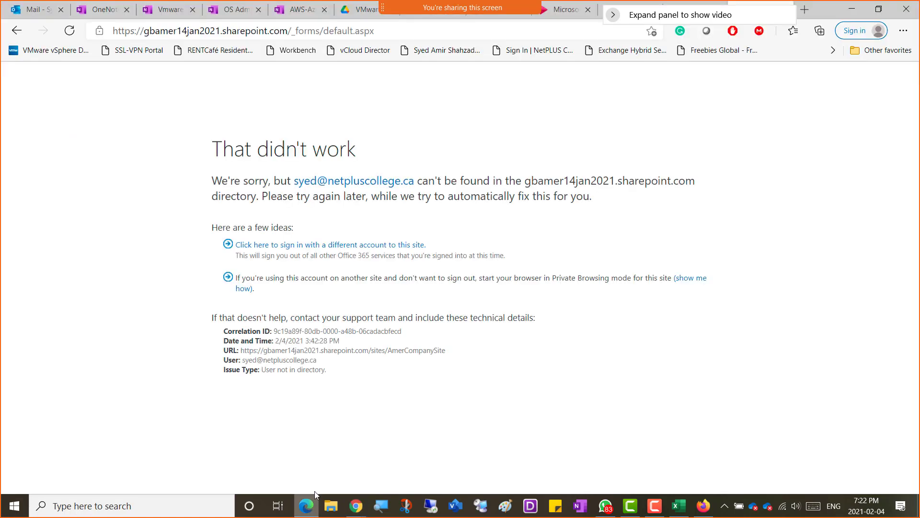
- Load the copied AmerCompanySite Site Pages address in Edge and check the shared Power Apps screenshot
left_click(397, 28)
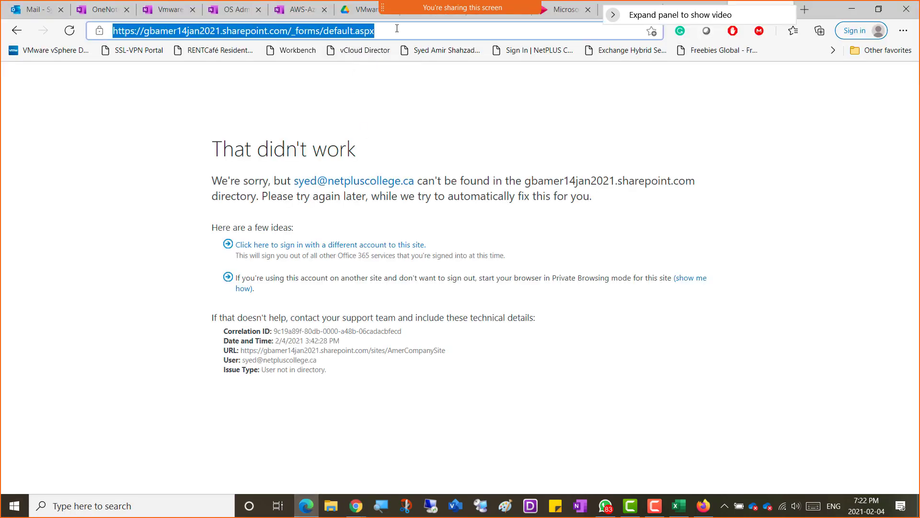
key("ctrl+v")
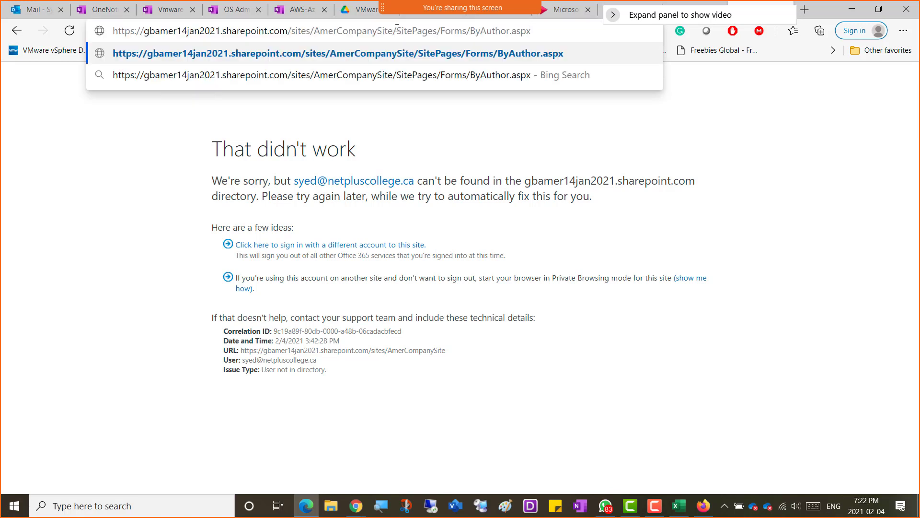
key("Return")
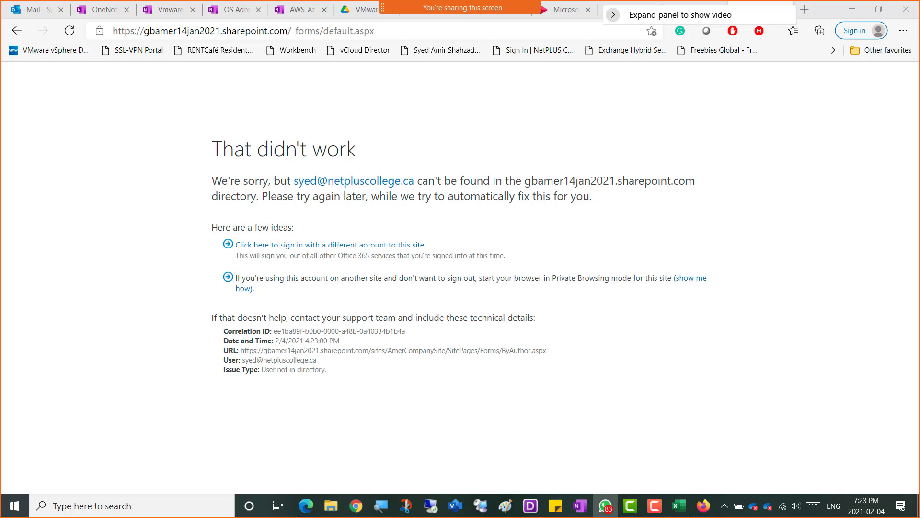
left_click_drag(919, 96, 421, 54)
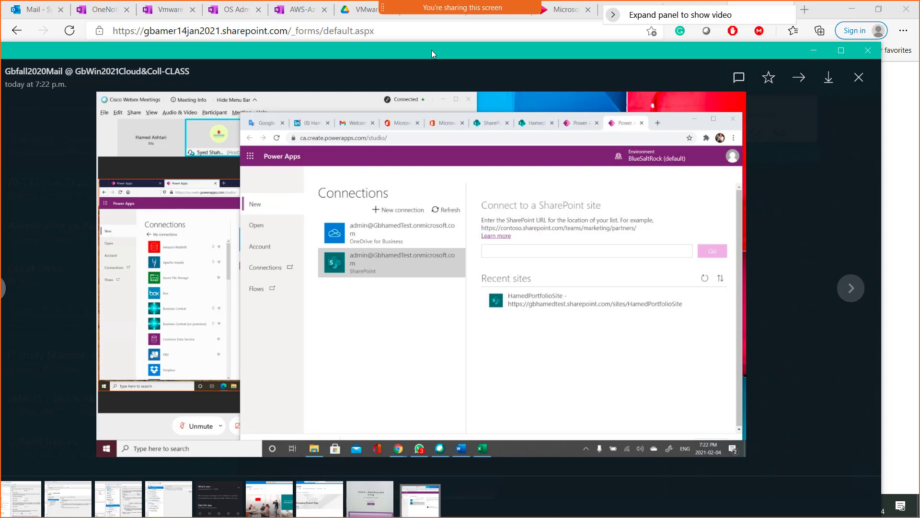
left_click_drag(431, 50, 919, 55)
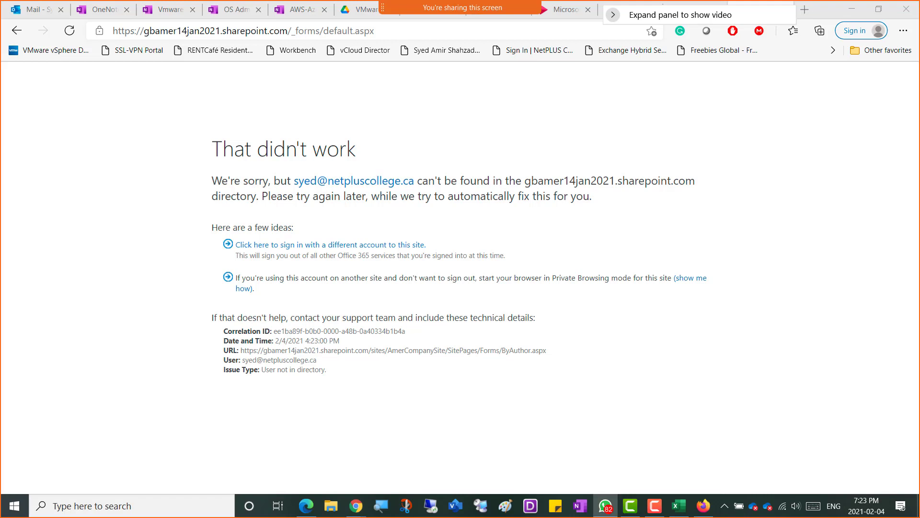
- Back in Firefox, return to My connections and reload the Power Apps studio page
left_click(704, 506)
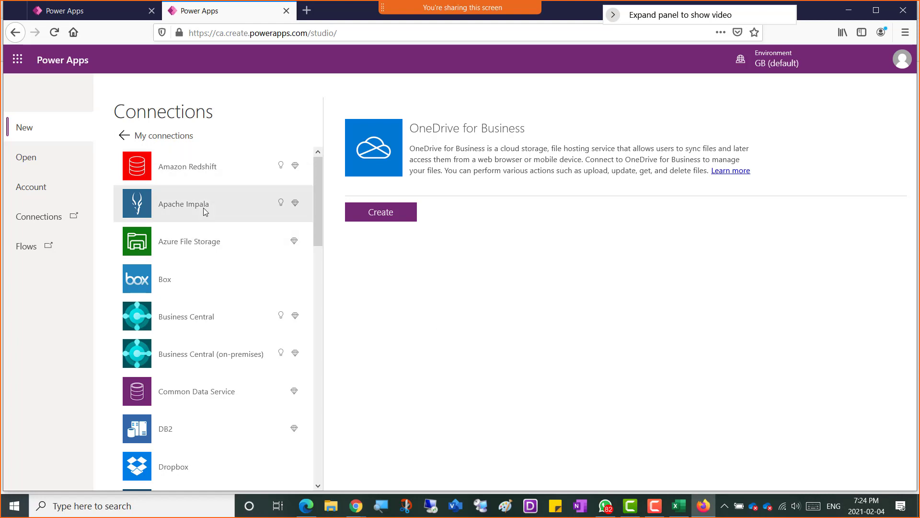
left_click(125, 137)
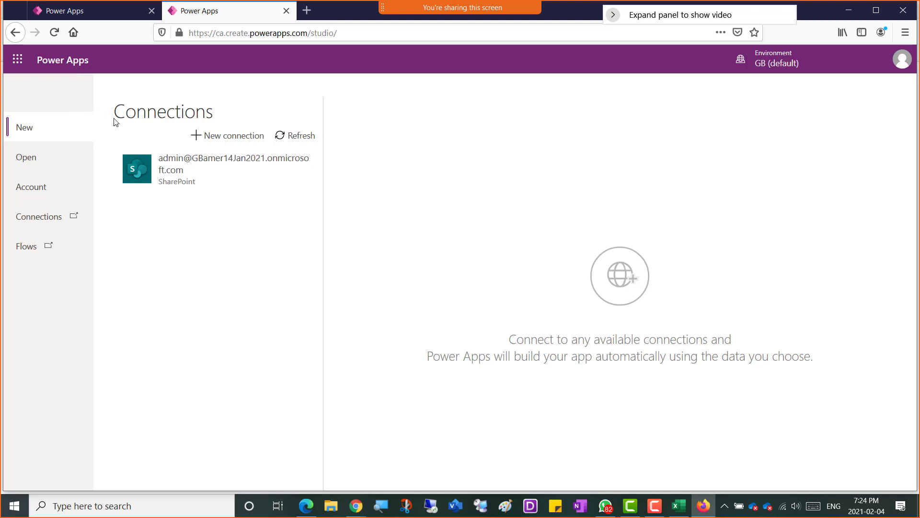
left_click(18, 37)
left_click(19, 37)
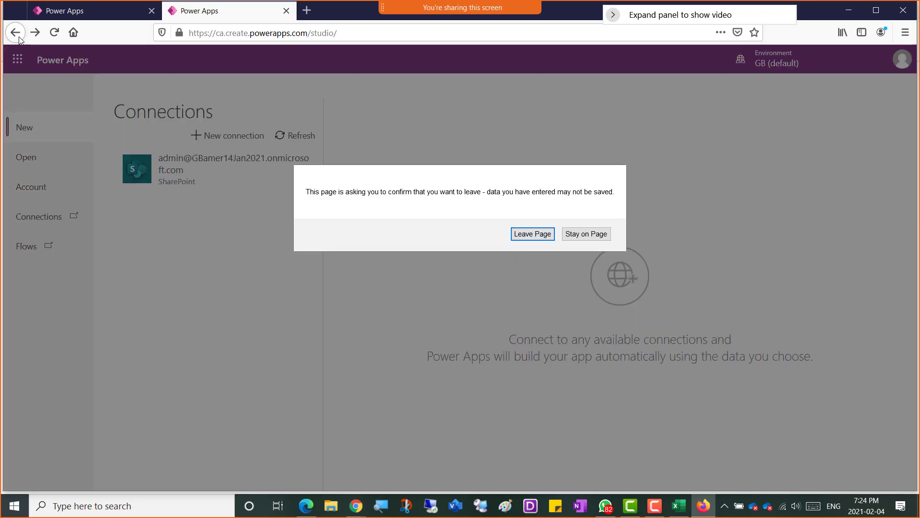
- Leave the page, sign back in, close the duplicate studio tab, and start from Excel Online data
left_click(532, 235)
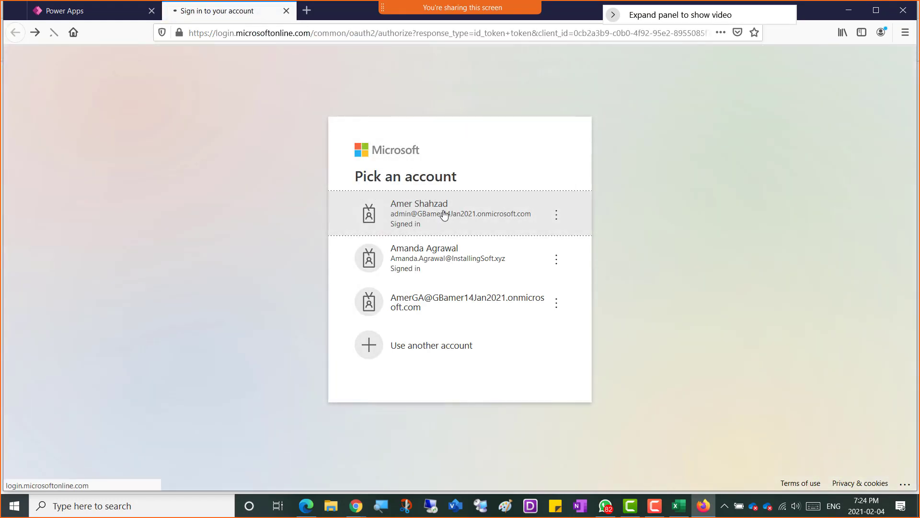
left_click(444, 215)
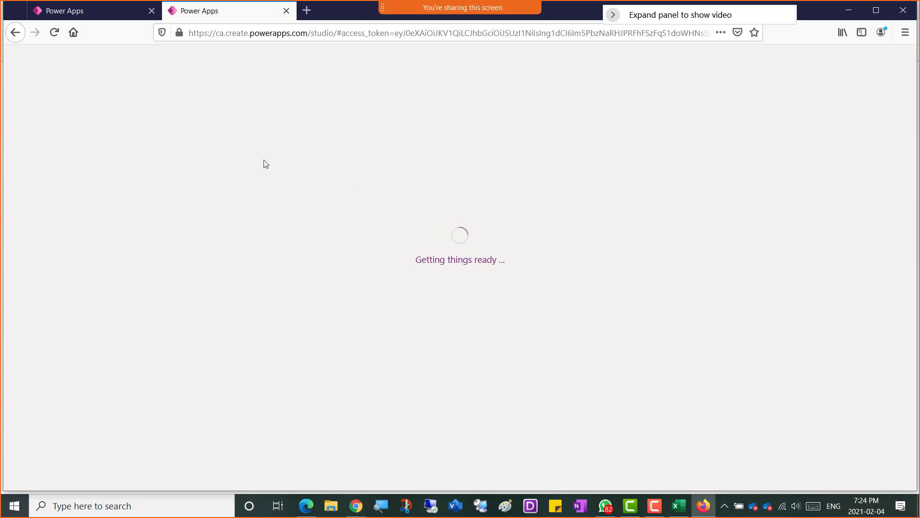
left_click(91, 12)
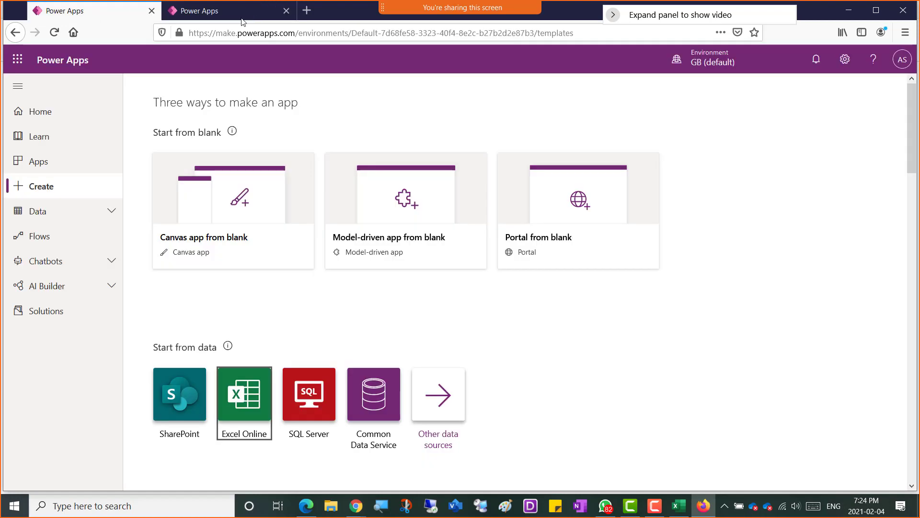
left_click(268, 12)
left_click(286, 10)
left_click(242, 405)
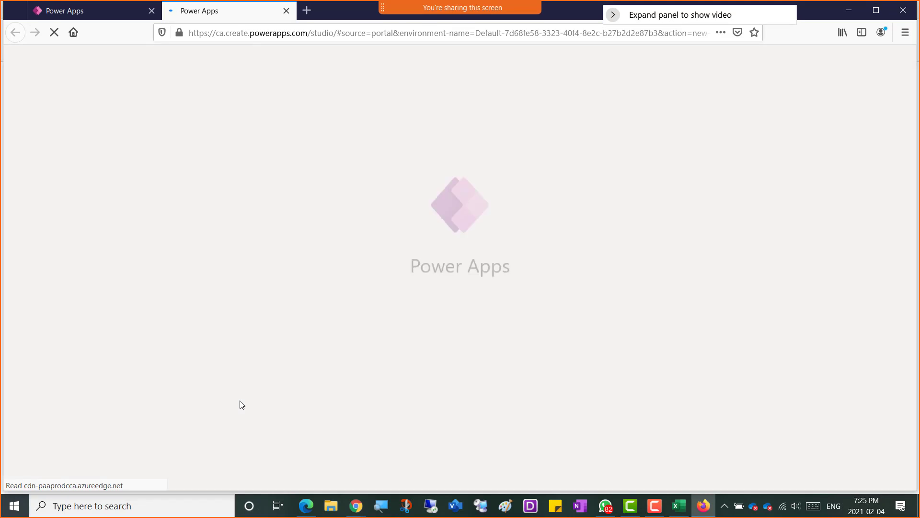
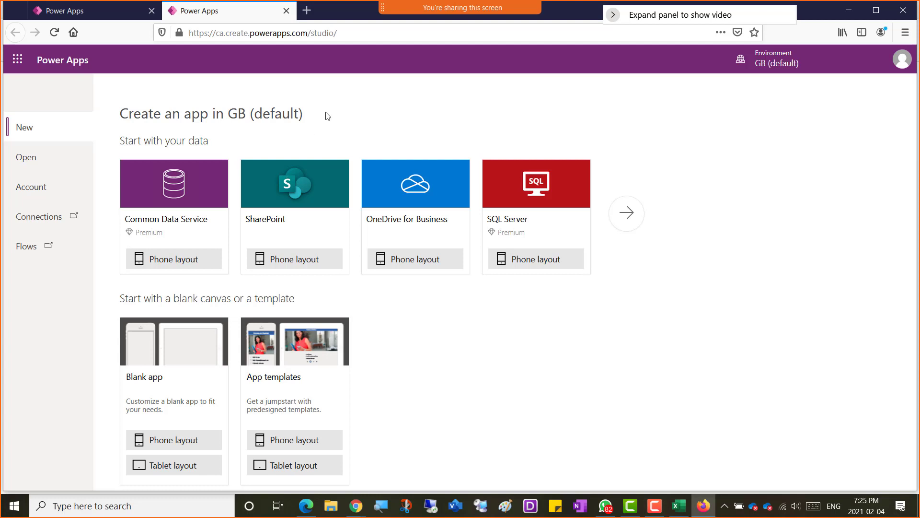
- Open Connections, view the SharePoint connection's details, and return to the Power Apps home page
left_click(34, 221)
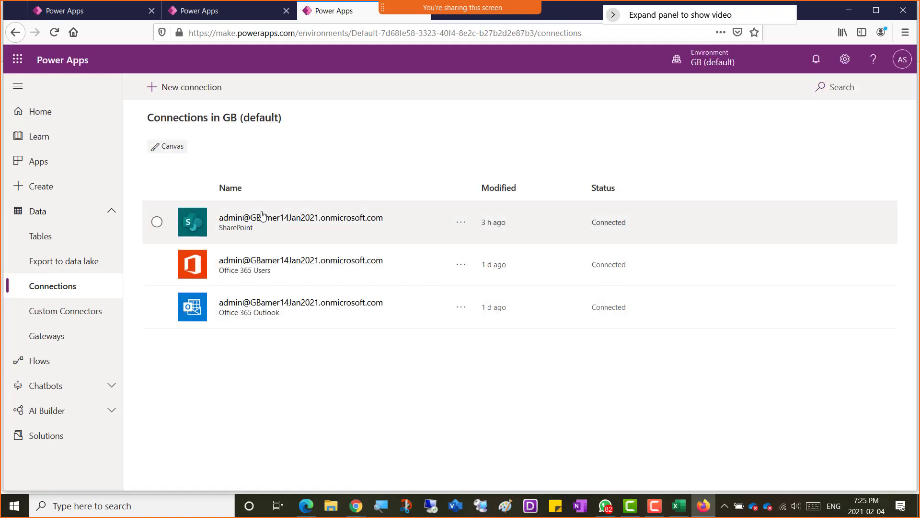
left_click(277, 222)
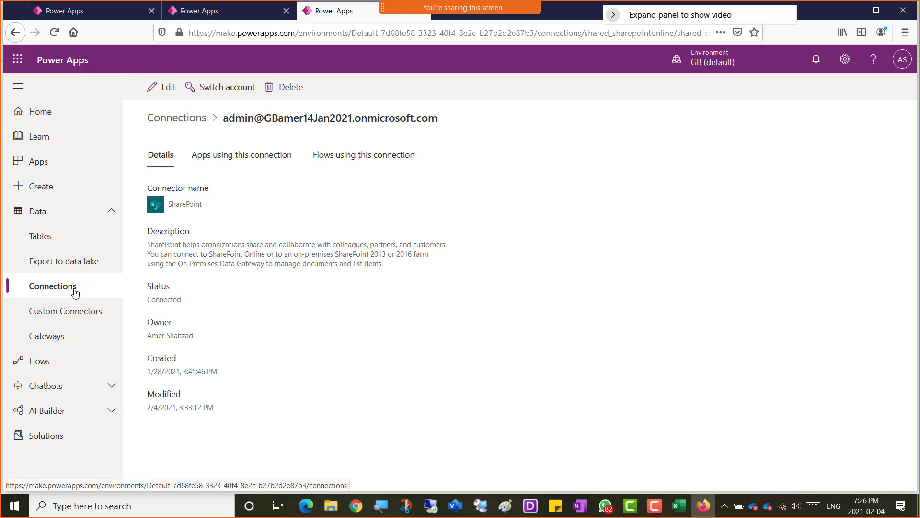
left_click(41, 112)
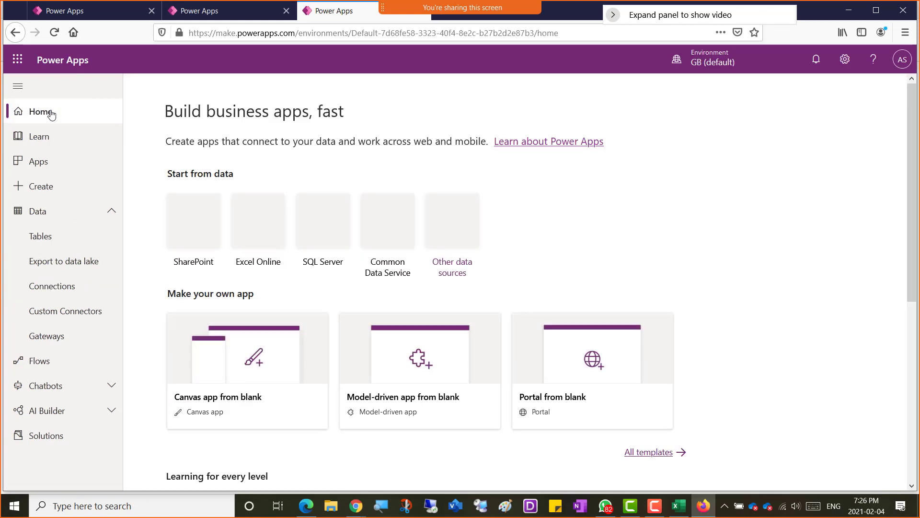
- Close the duplicate and studio Power Apps tabs, confirming Leave Page, then close the browser window
left_click(230, 11)
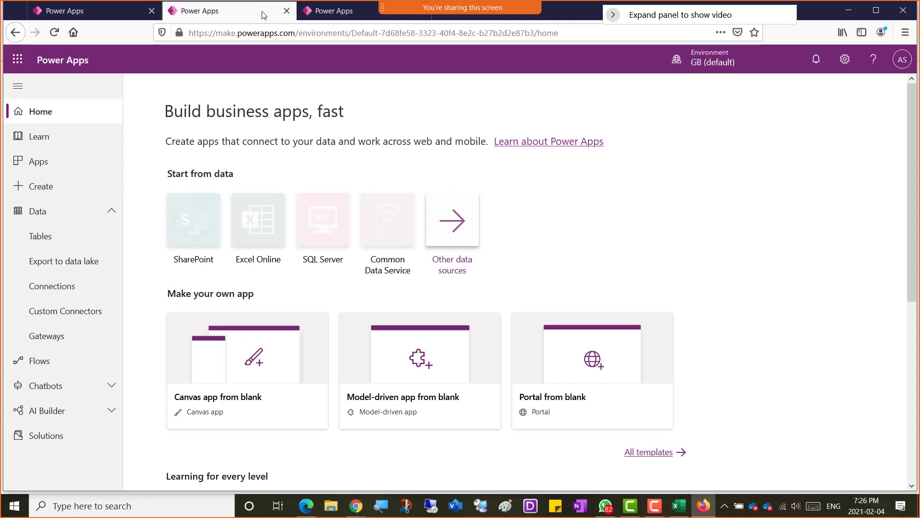
left_click(287, 11)
left_click(287, 12)
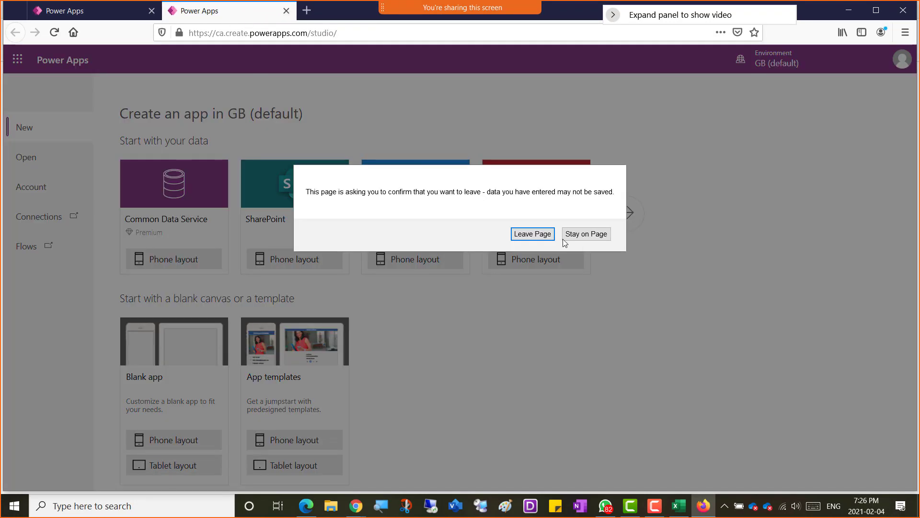
left_click(539, 235)
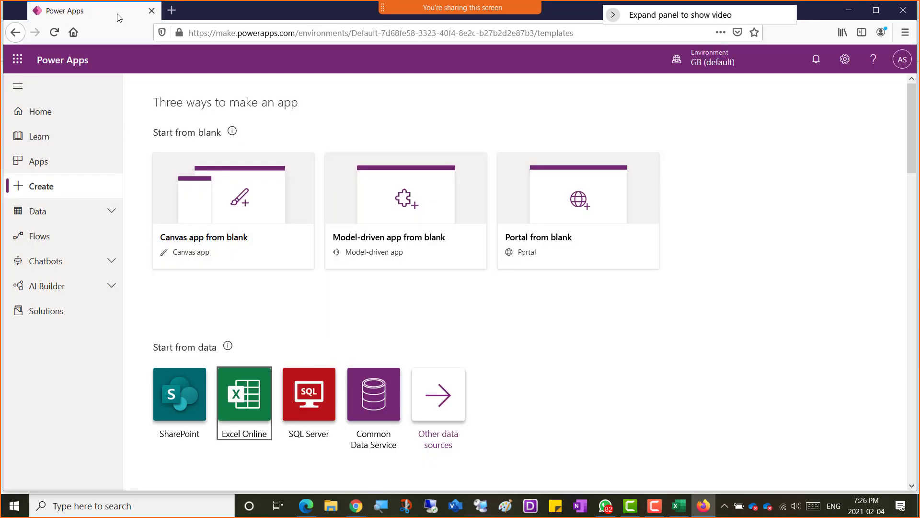
left_click(48, 111)
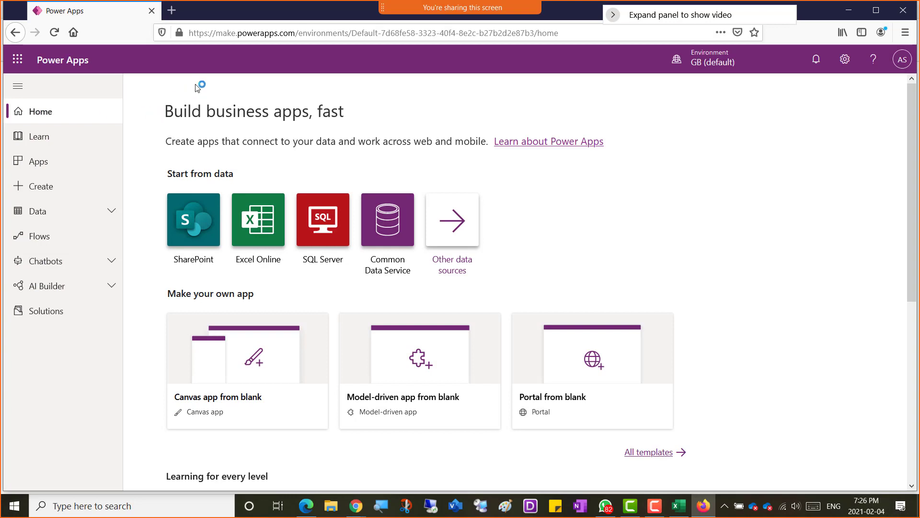
left_click(152, 11)
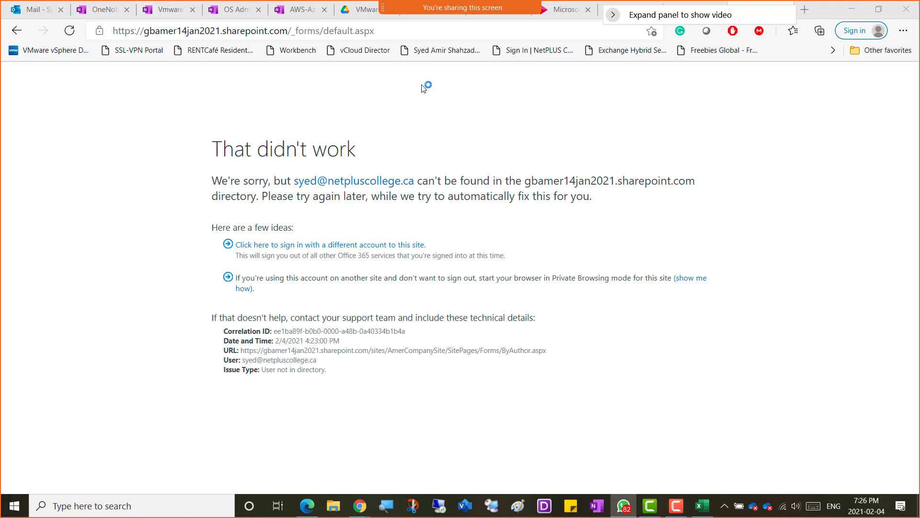
- Minimize the open browser windows to reach the desktop and launch Firefox
left_click(385, 33)
key("ctrl+c")
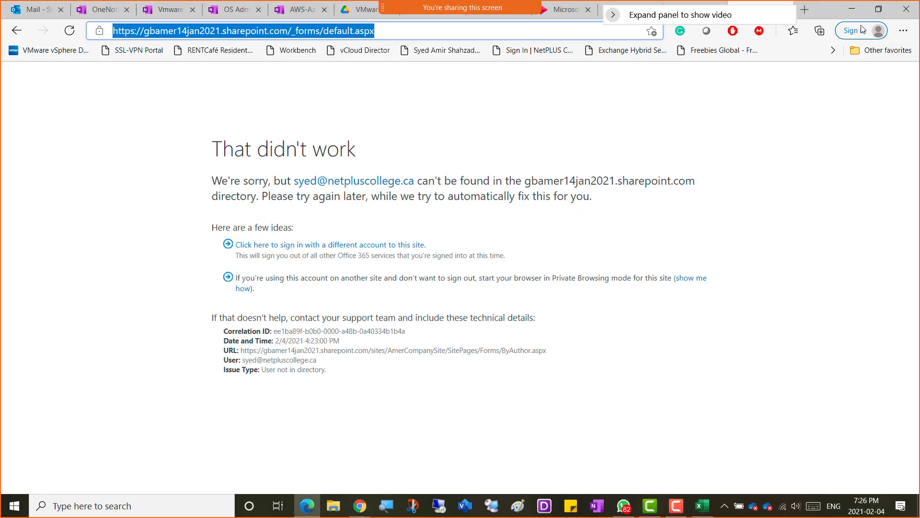
left_click(853, 11)
left_click(853, 10)
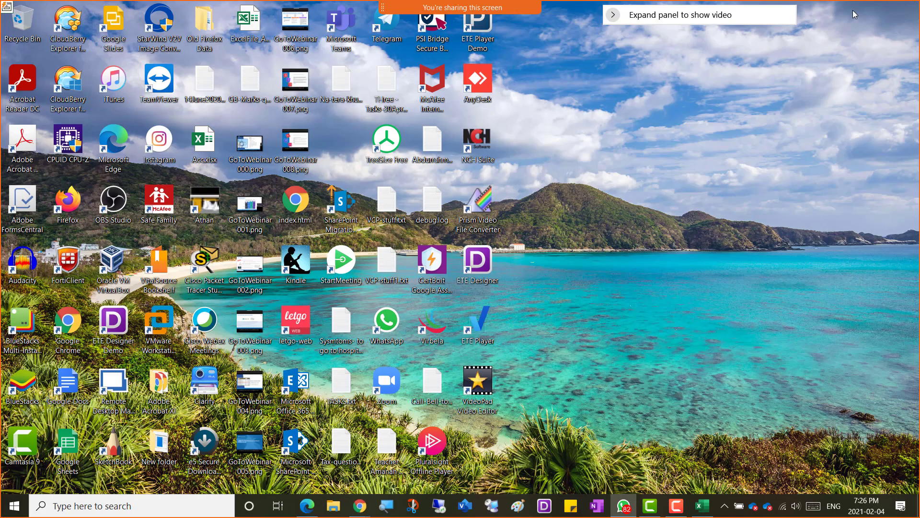
double_click(62, 207)
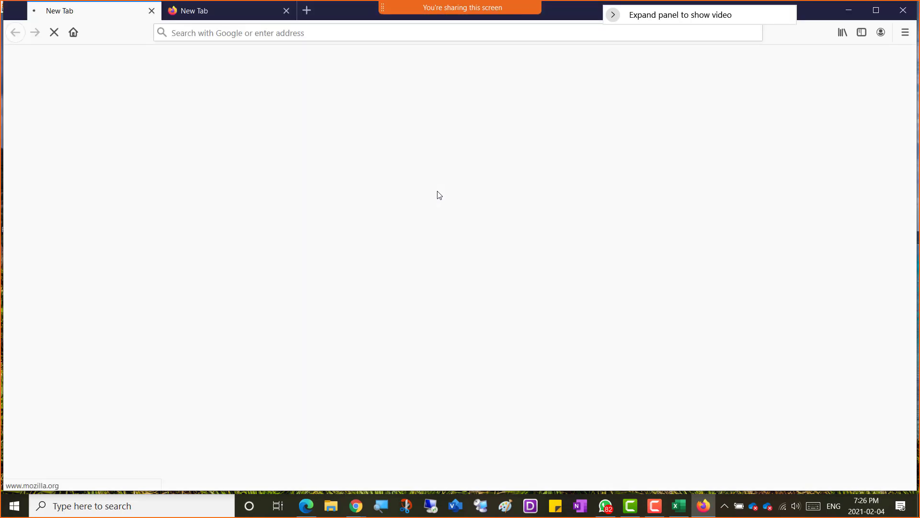
- Load the pasted SharePoint site URL and sign in with the site administrator account
left_click(281, 33)
key("ctrl+v")
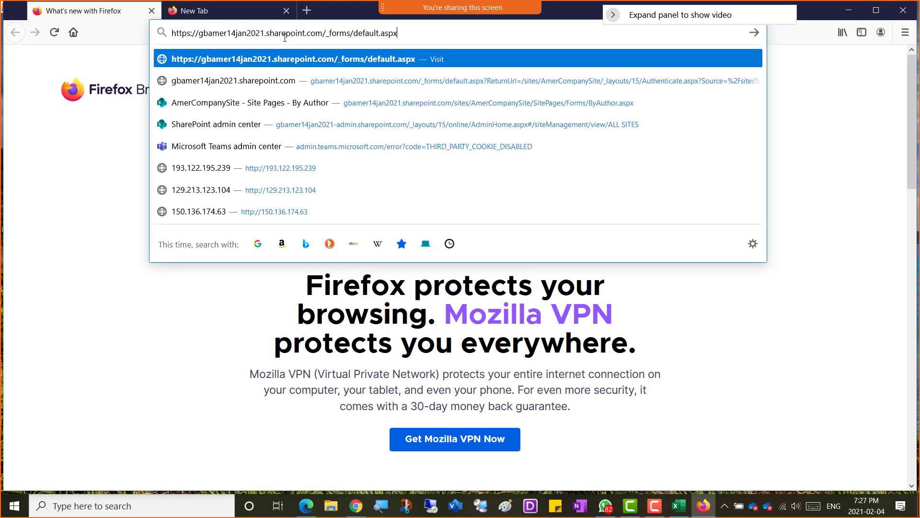
key("Return")
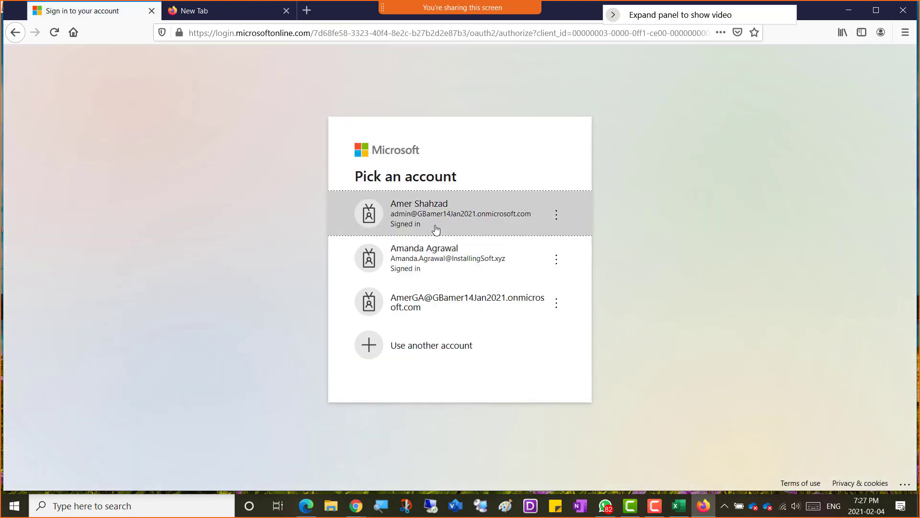
left_click(459, 215)
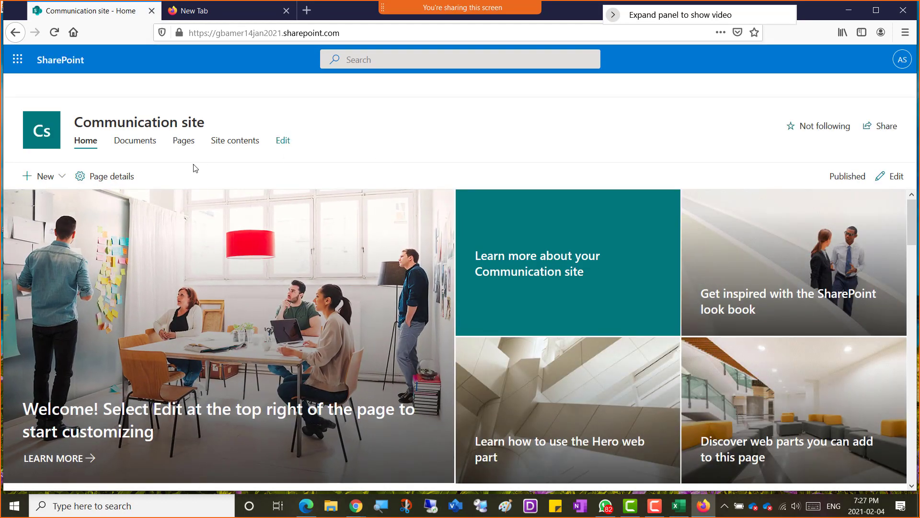
- Open the site's Pages library and go to Power Apps' See all apps
left_click(184, 143)
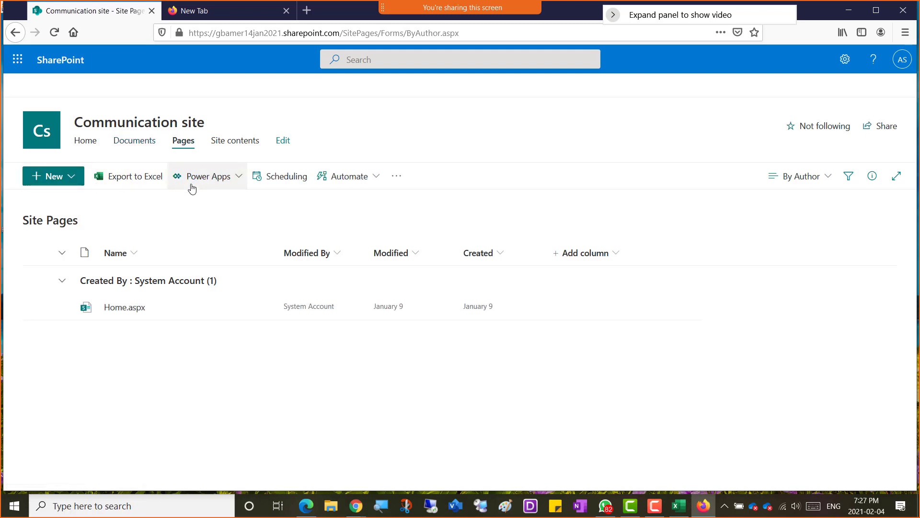
left_click(238, 184)
left_click(206, 201)
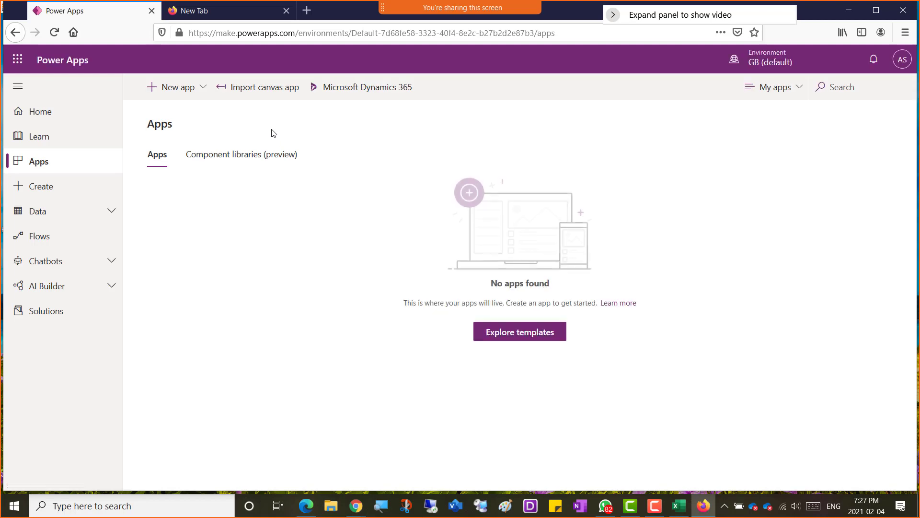
- Explore templates, then choose the Excel Online tile under Start from data
left_click(544, 340)
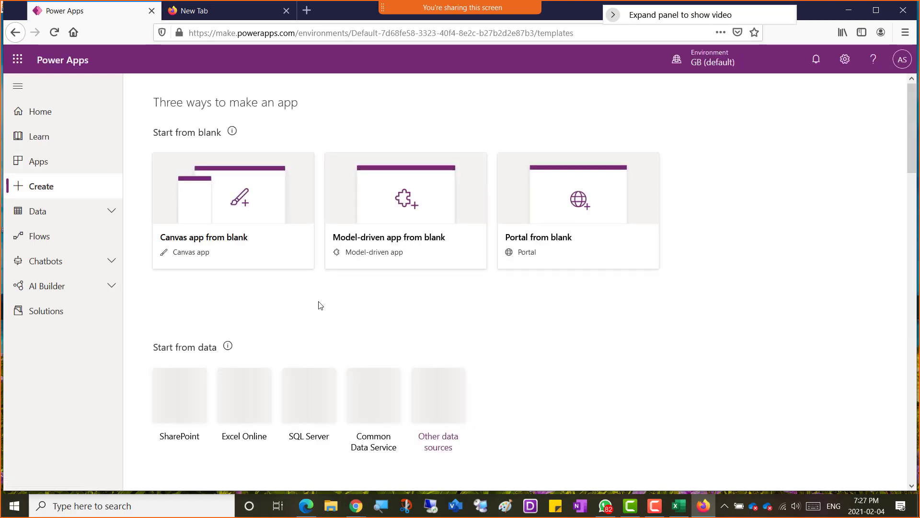
left_click(239, 405)
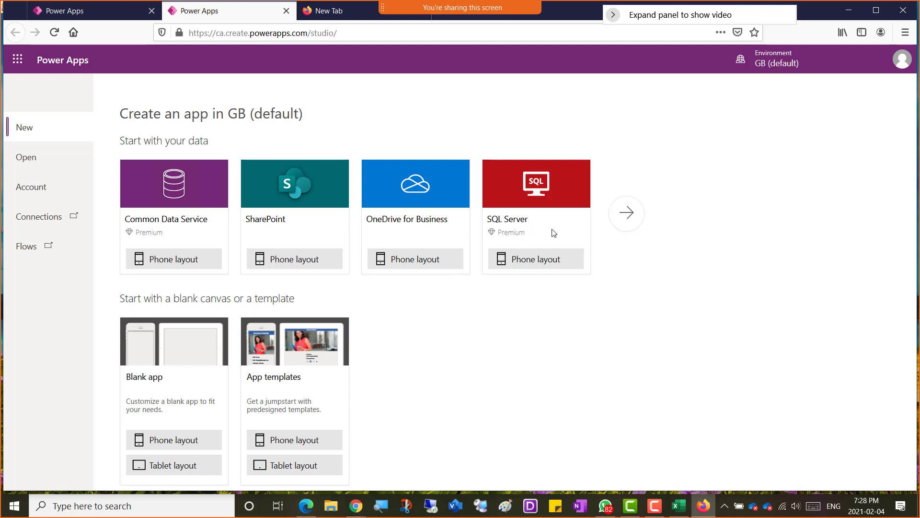
- Choose the SharePoint connection with the AmerCompanySite site, then browse all connectors for a new connection
left_click(628, 213)
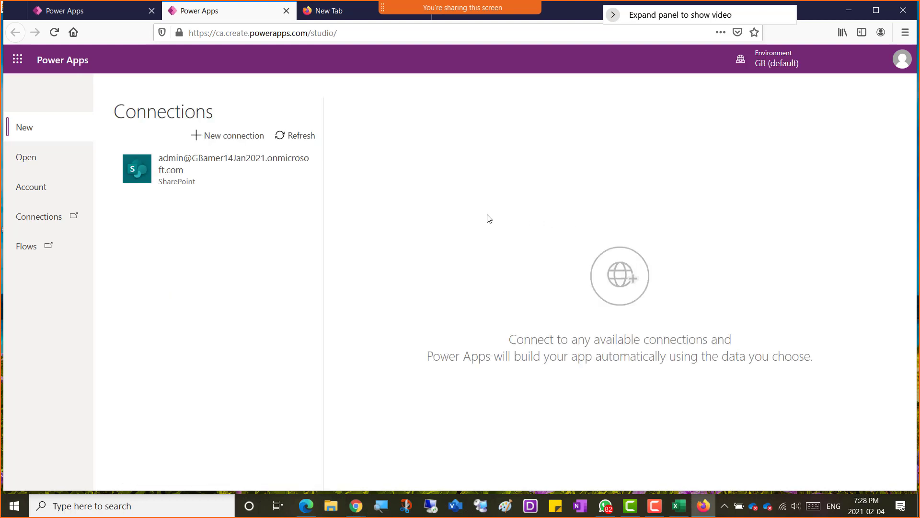
left_click(202, 161)
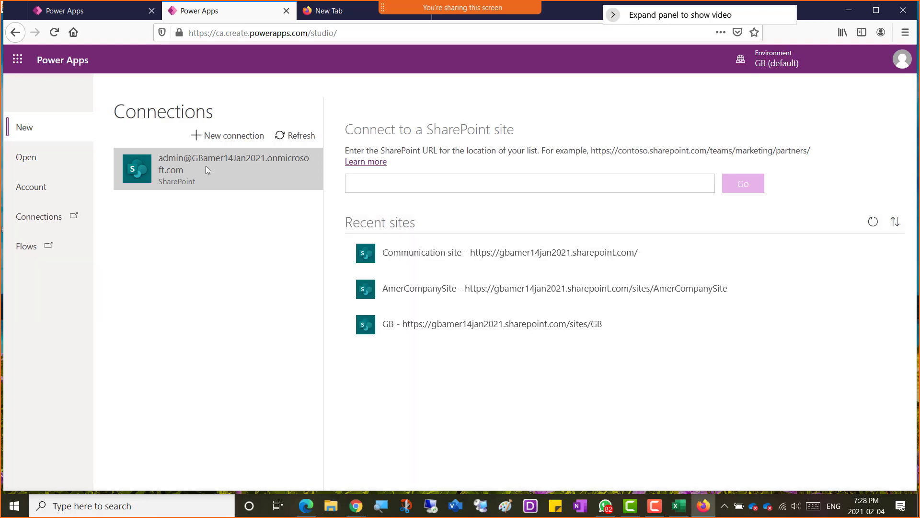
left_click(454, 293)
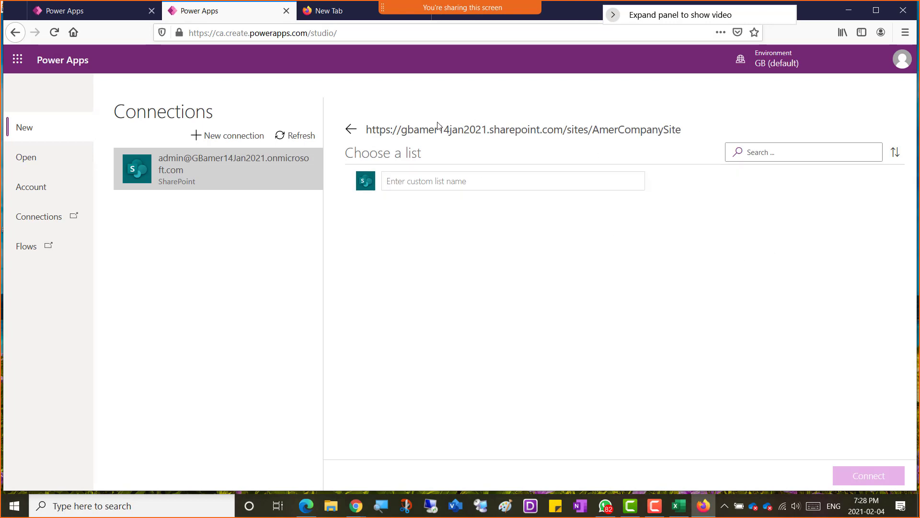
left_click(234, 135)
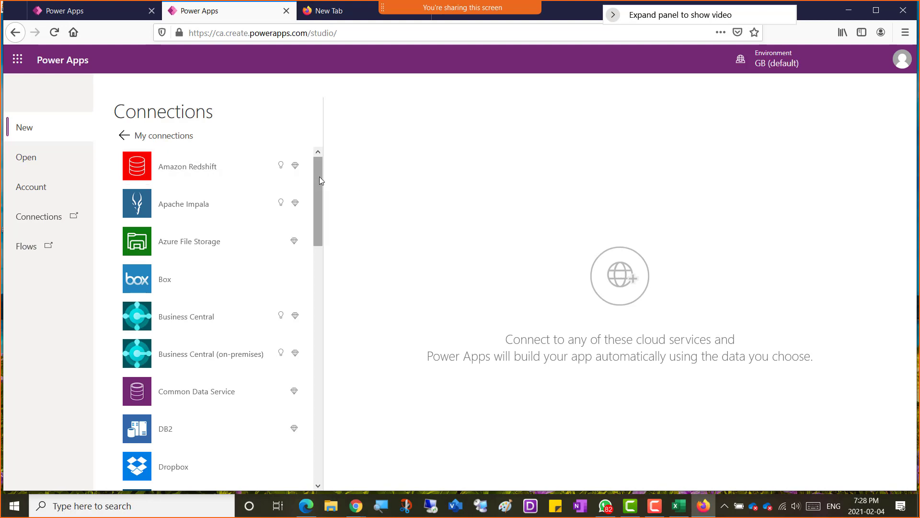
left_click_drag(320, 177, 334, 161)
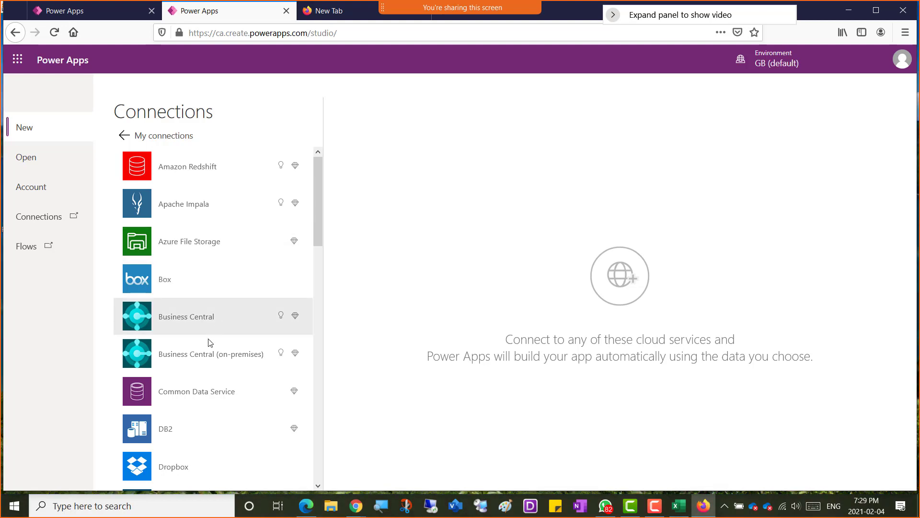
scroll(203, 380, "down", 3)
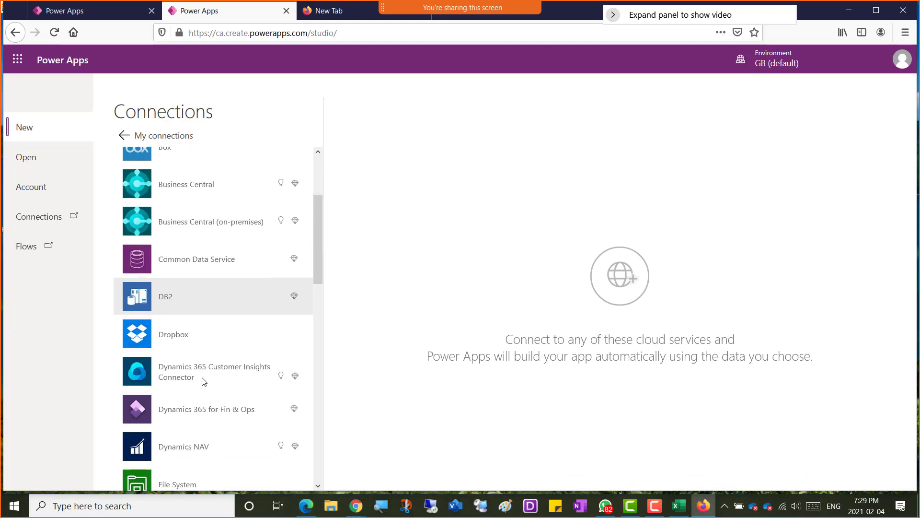
scroll(190, 320, "down", 2)
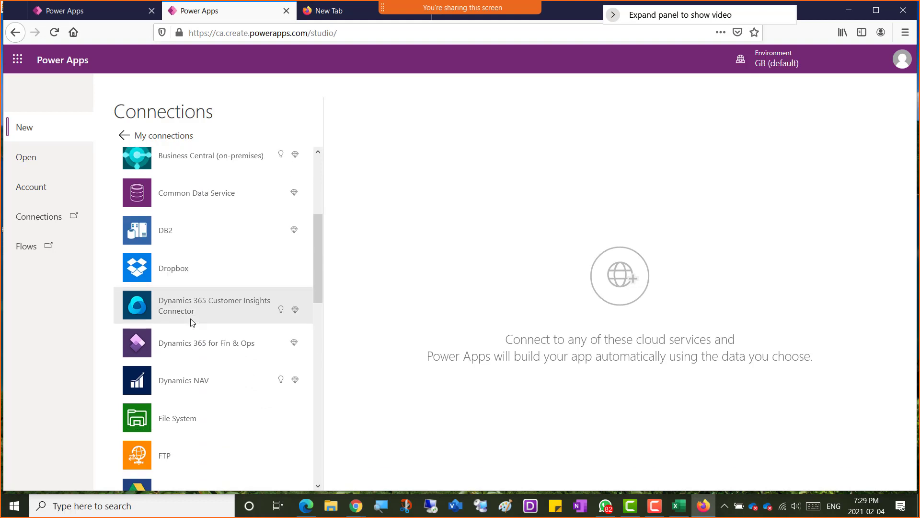
scroll(192, 322, "down", 2)
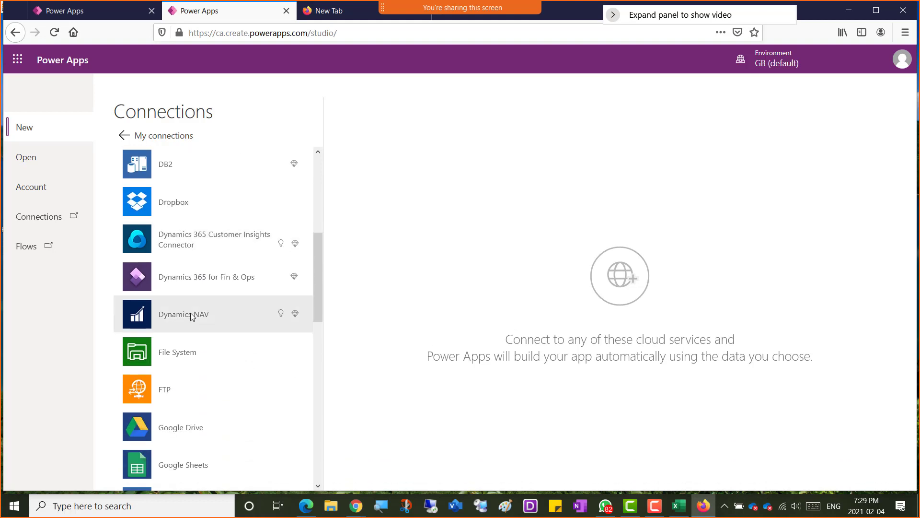
scroll(194, 319, "down", 4)
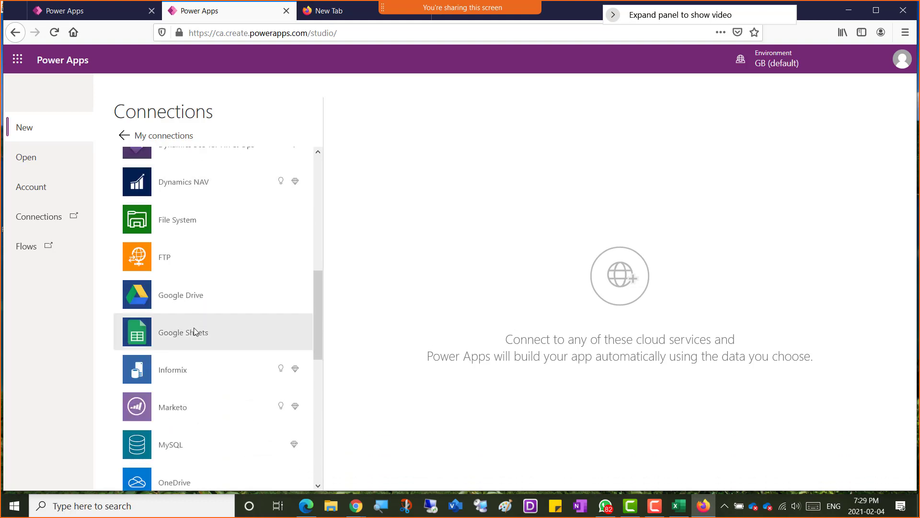
scroll(194, 341, "down", 4)
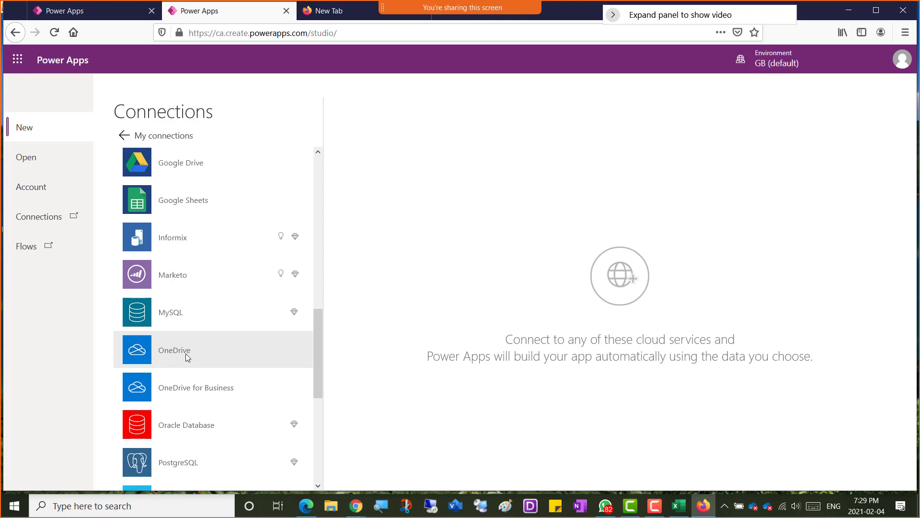
- Start creating a OneDrive connection, then bring the GBWinter OneNote notebook forward in Chrome
left_click(177, 355)
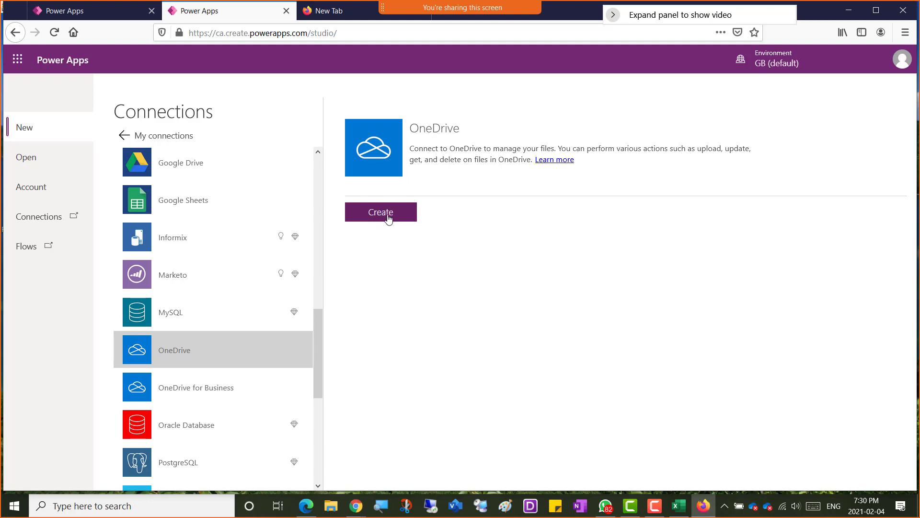
left_click(389, 218)
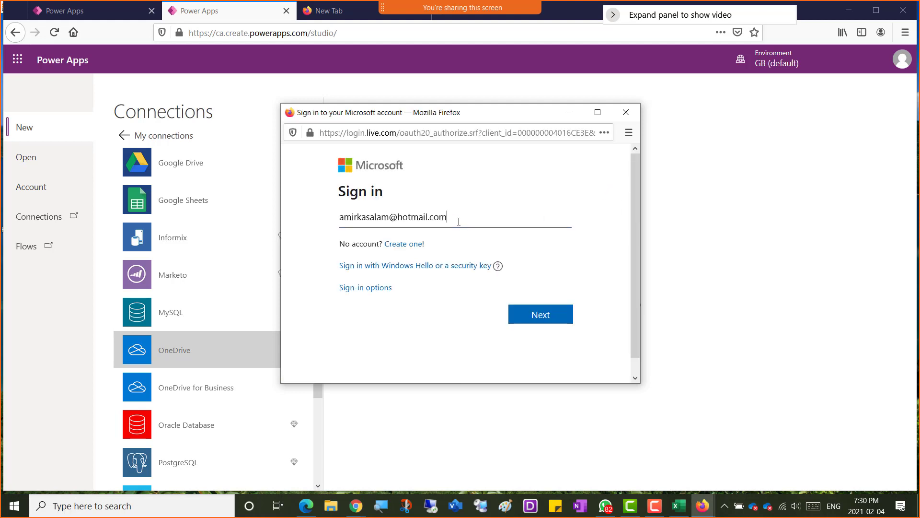
left_click_drag(459, 219, 339, 218)
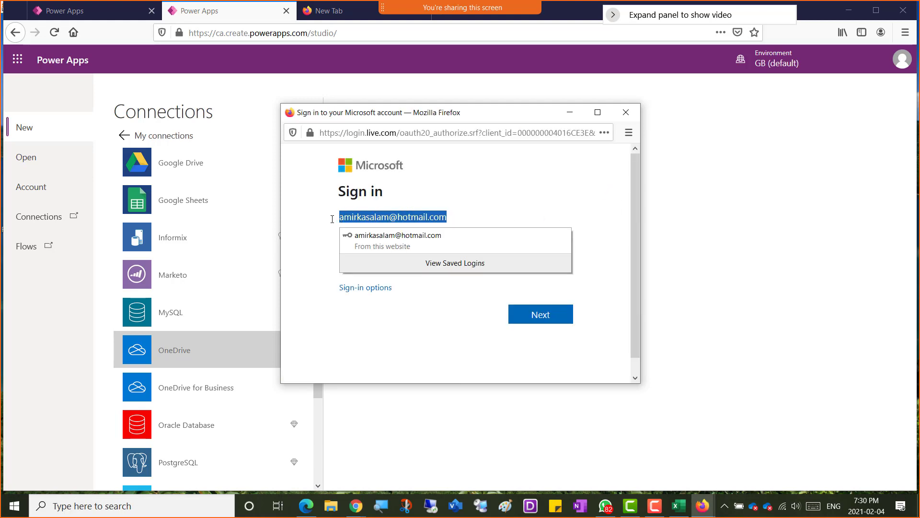
left_click(359, 511)
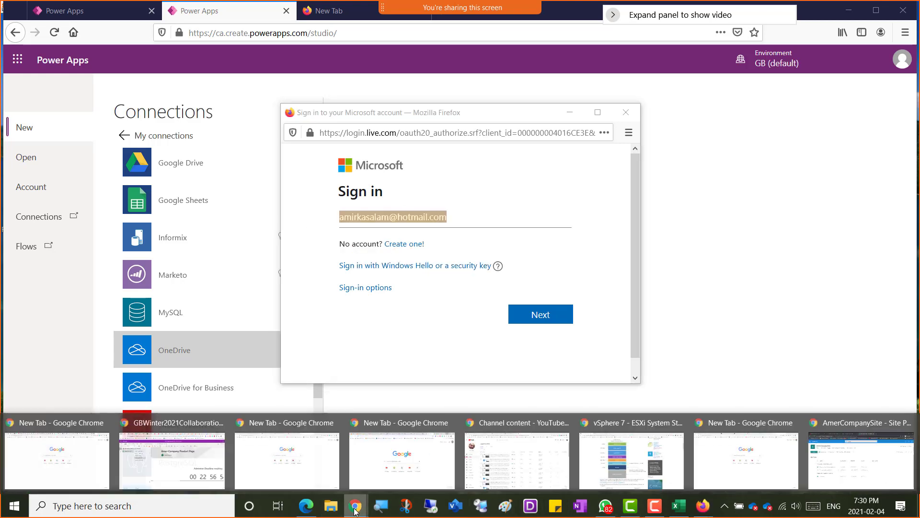
left_click(169, 470)
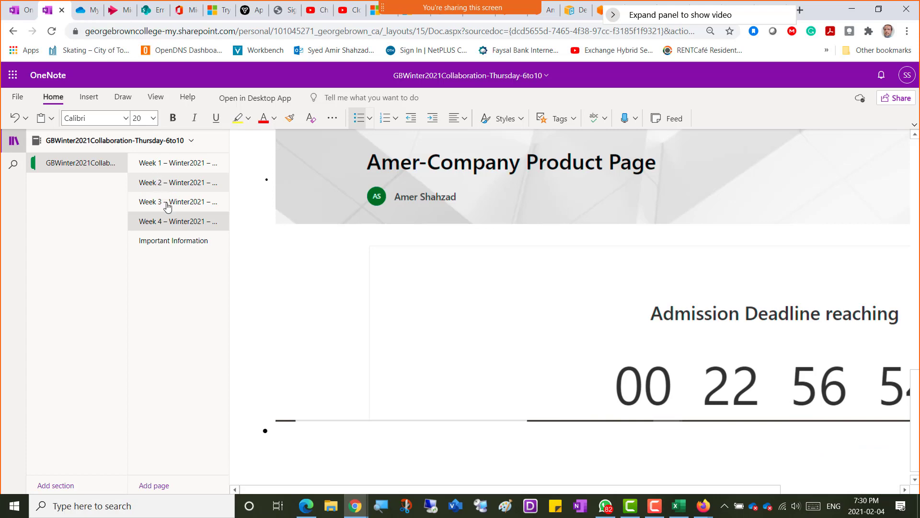
- Copy the admin address from the Important Information page into the Microsoft sign-in field
scroll(298, 235, "down", 5)
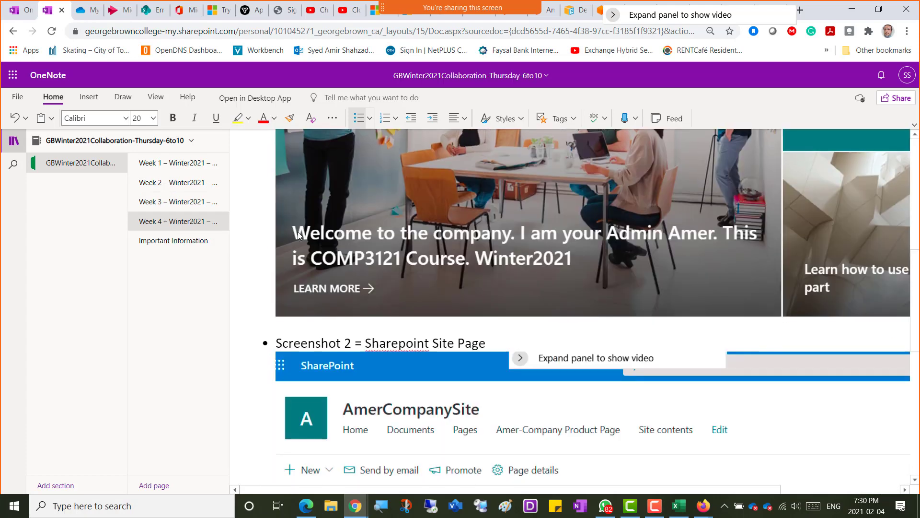
scroll(298, 234, "up", 10)
left_click(153, 241)
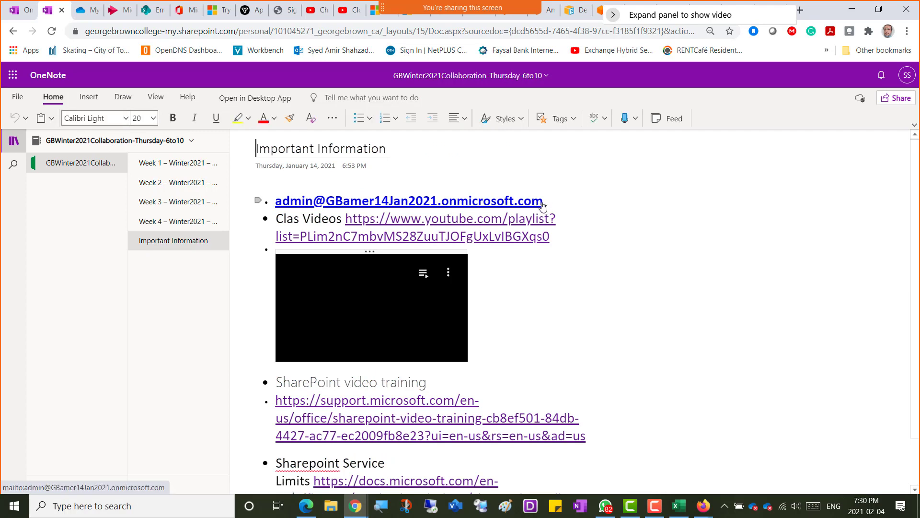
left_click_drag(544, 204, 272, 197)
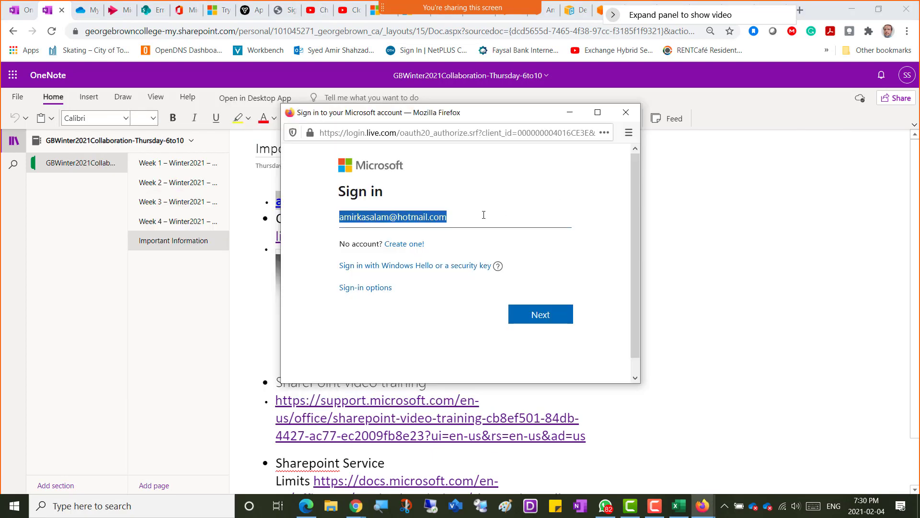
key("ctrl+v")
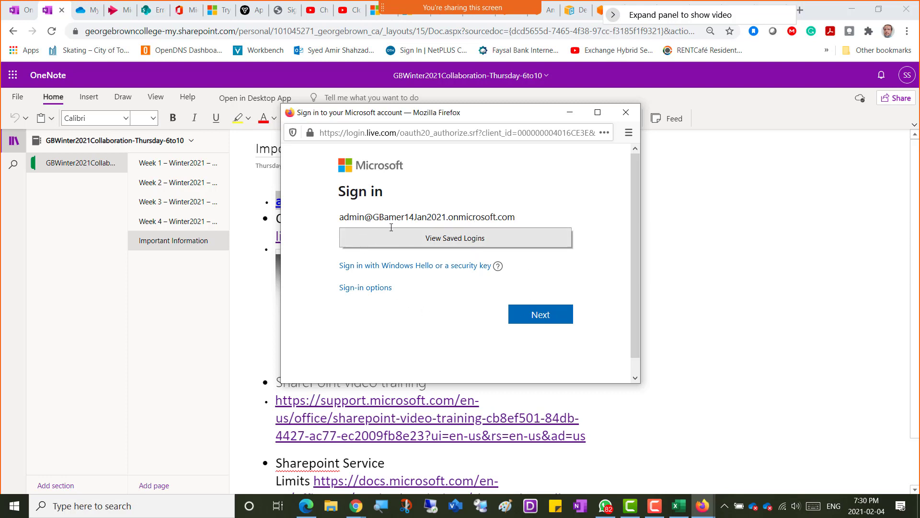
- Submit the admin address, close the rejected sign-in window, and return to Power Apps
left_click(529, 317)
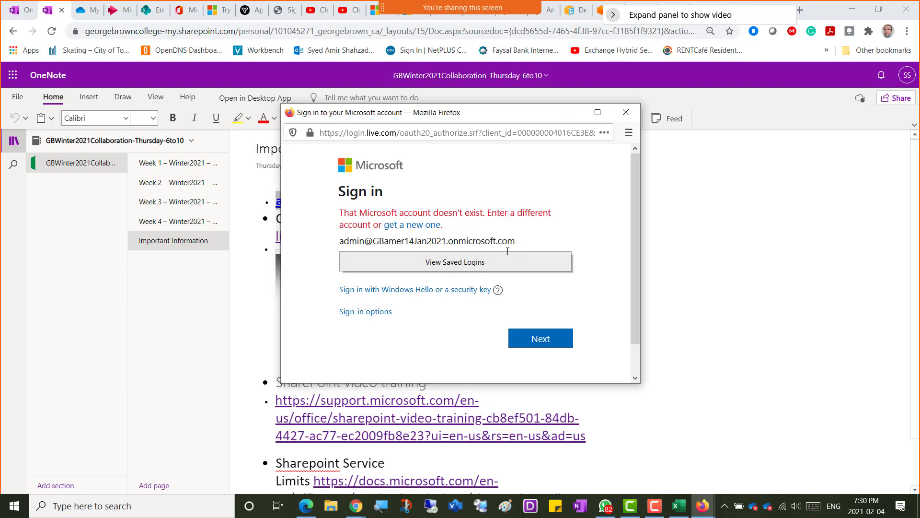
left_click(555, 345)
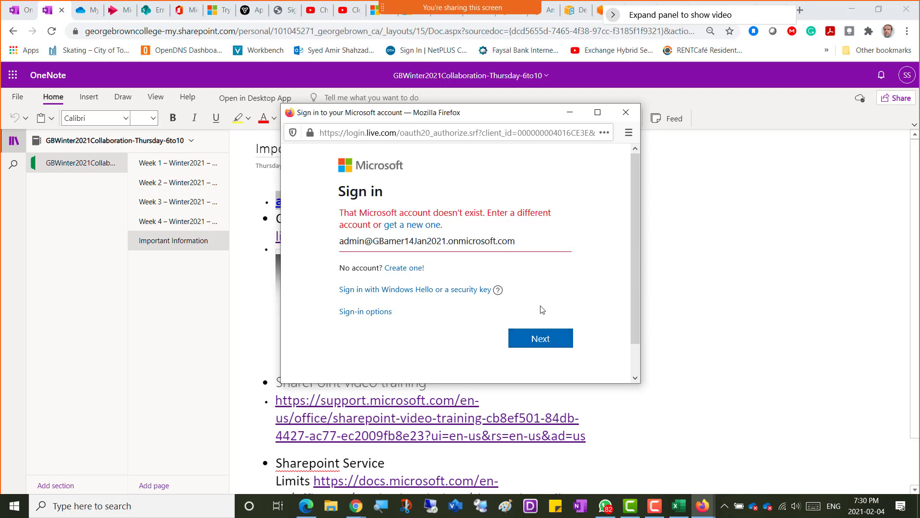
left_click(540, 339)
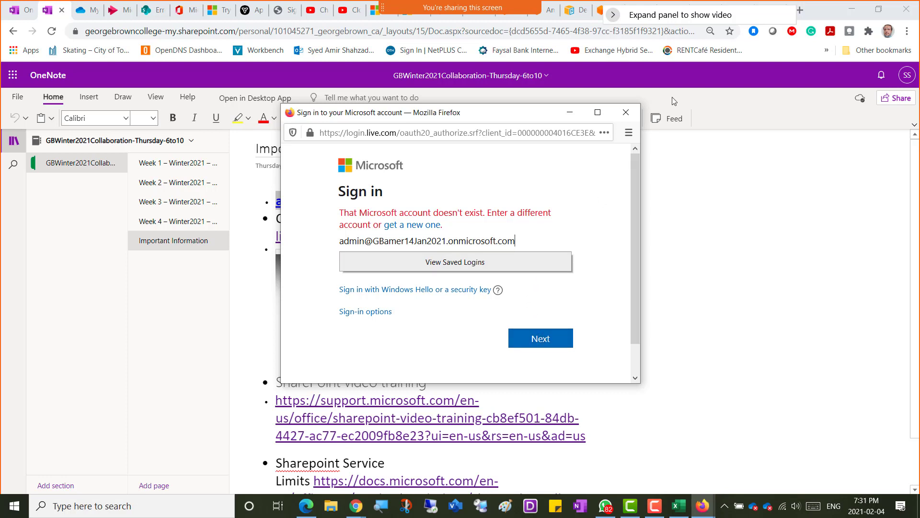
left_click(626, 112)
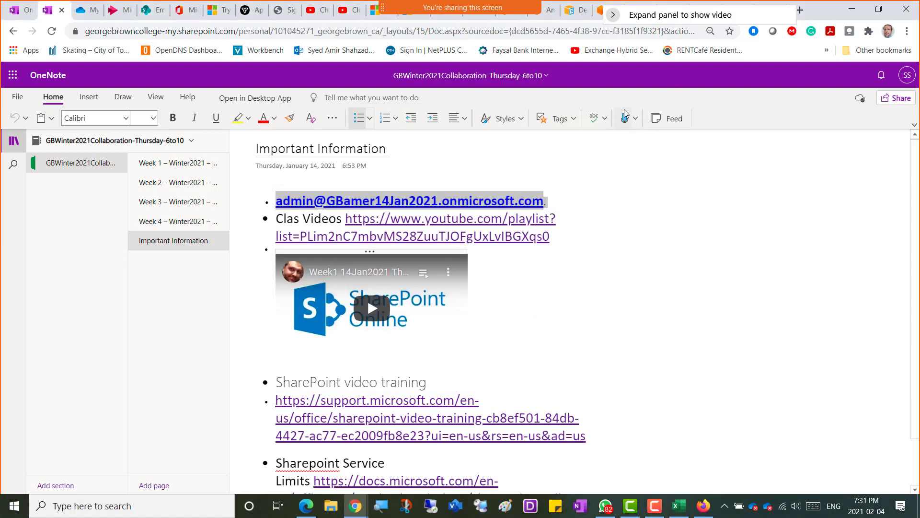
key("alt+Tab")
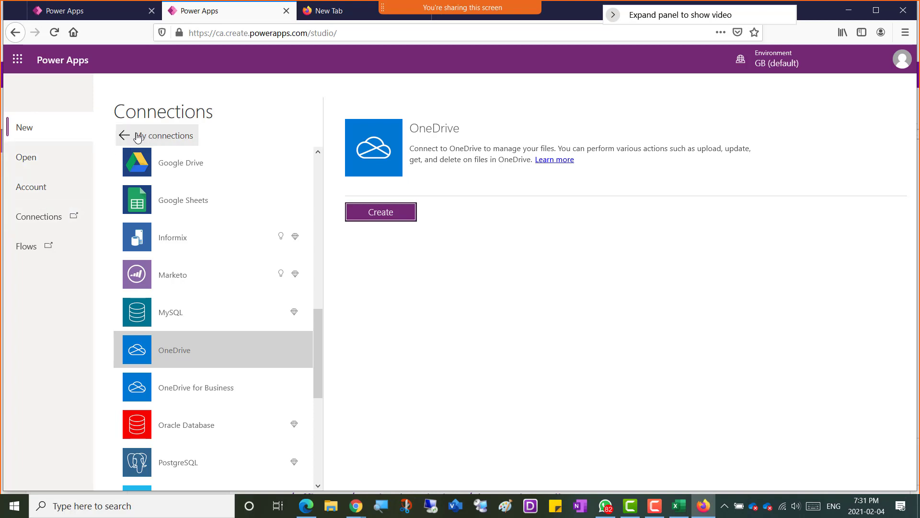
- Go back to My connections, then switch to the tab showing the Create page
left_click(123, 138)
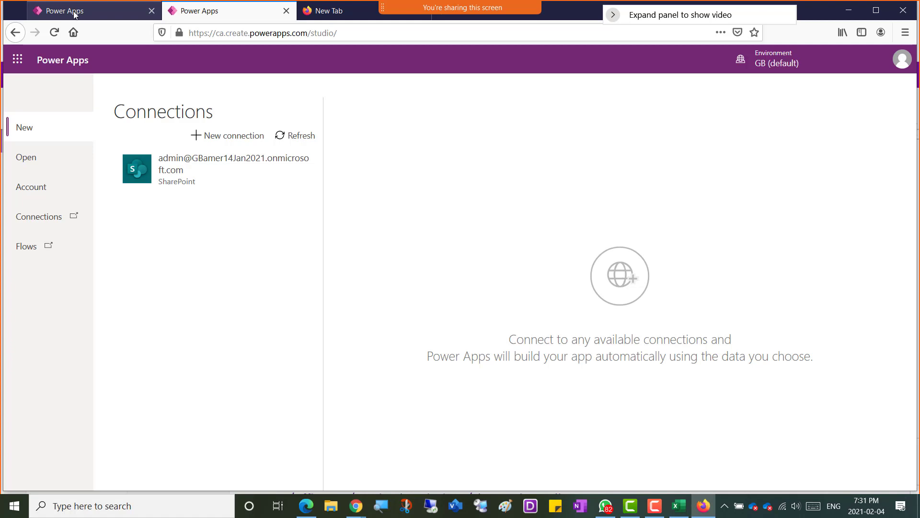
left_click(104, 12)
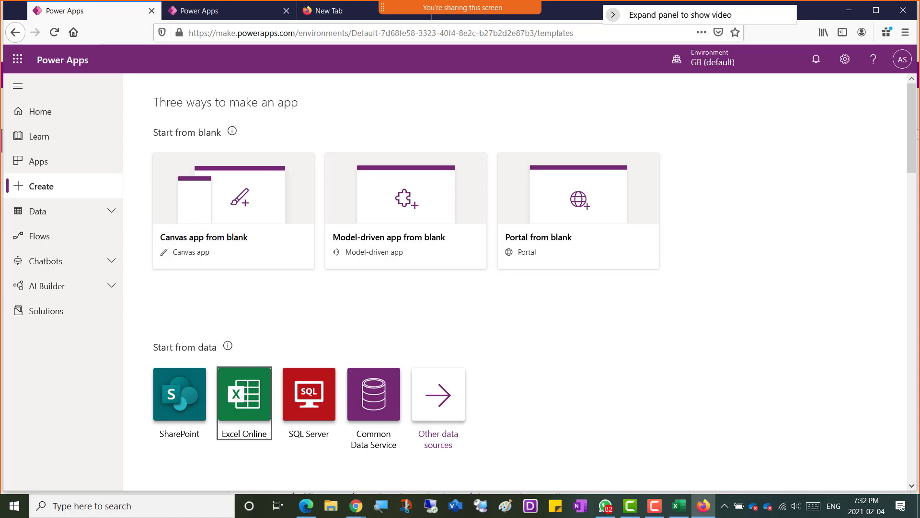
left_click(198, 11)
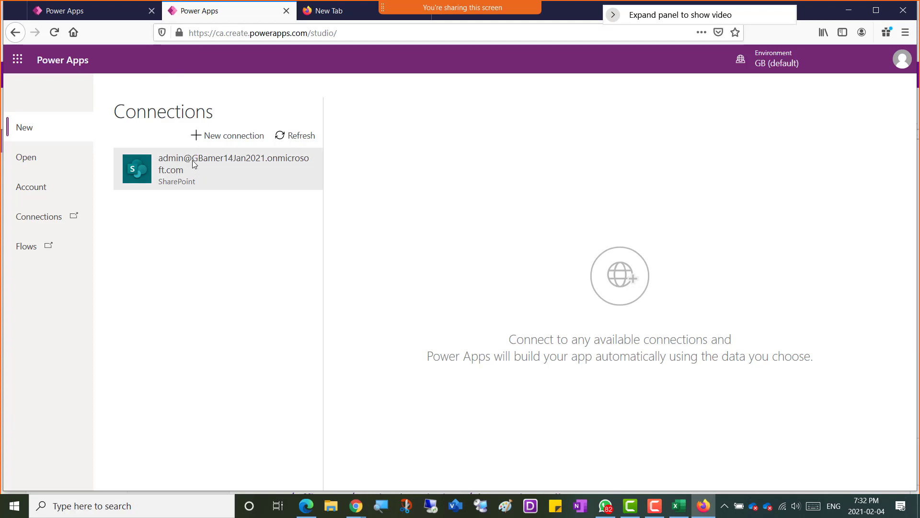
left_click(77, 12)
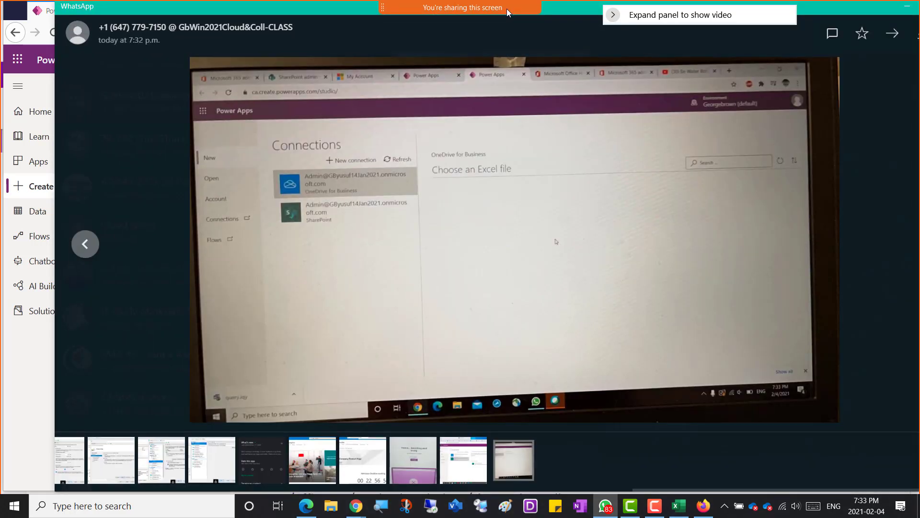
left_click_drag(507, 8, 919, 92)
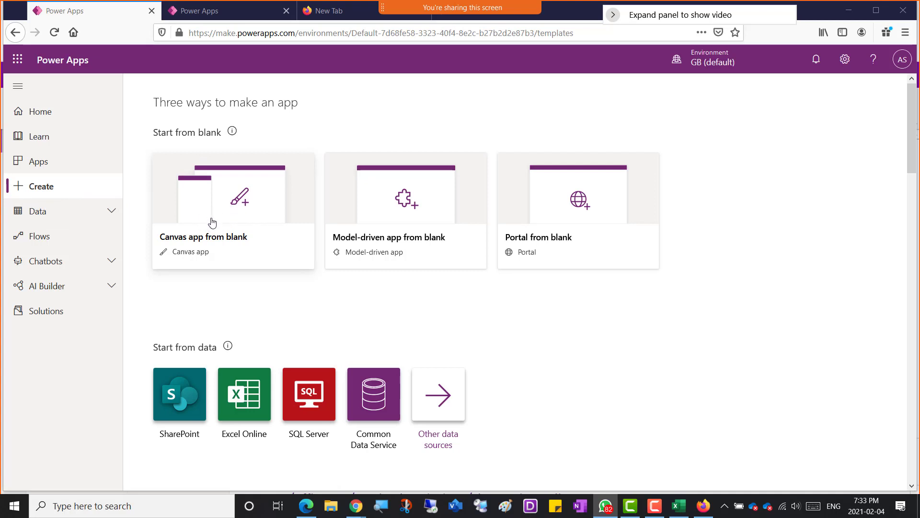
- Start Canvas app from blank in Phone format, name it Amer-CompanyApp, and create it
left_click(212, 222)
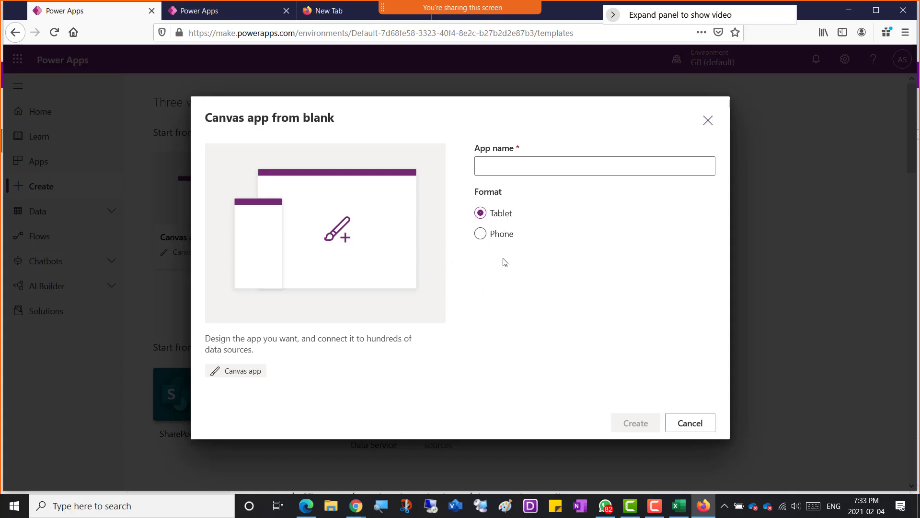
left_click(506, 166)
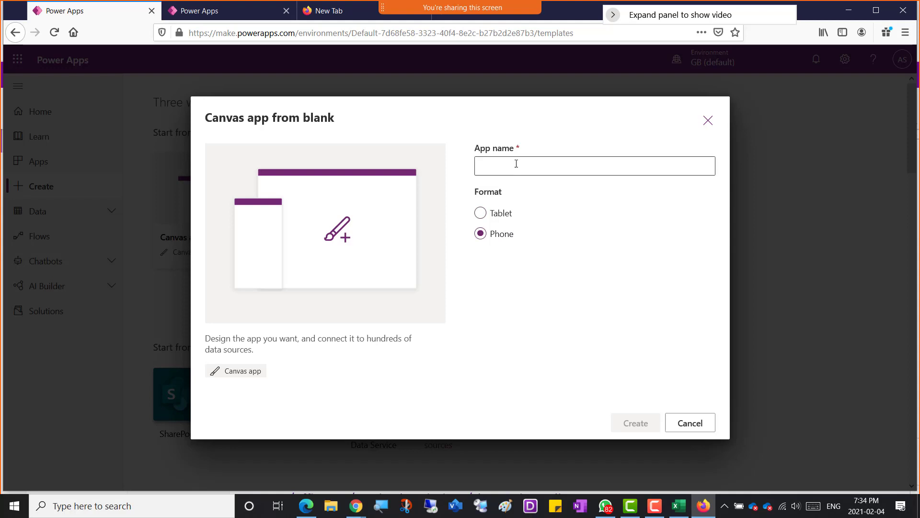
left_click(516, 163)
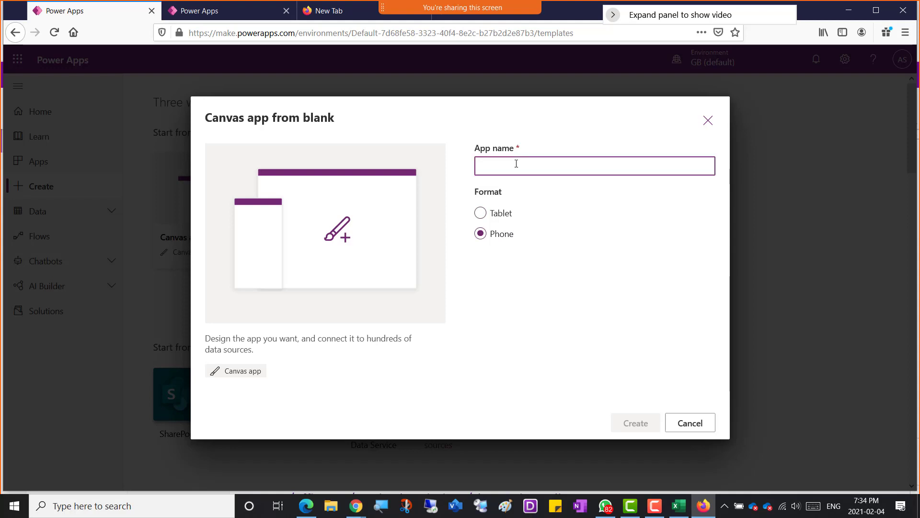
type("Compan")
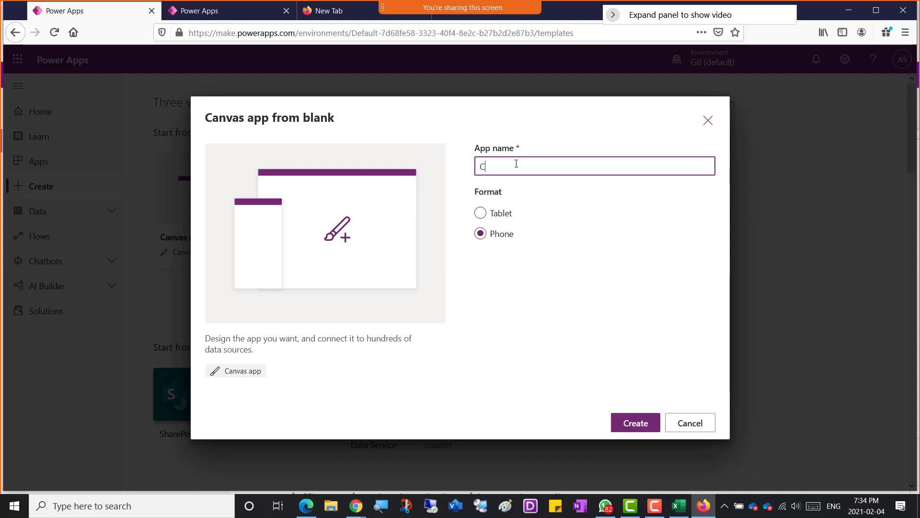
key("BackSpace")
key("BackSpace")
key("BackSpace")
key("BackSpace")
key("BackSpace")
key("BackSpace")
type("Amer-CompanyApp")
left_click(636, 426)
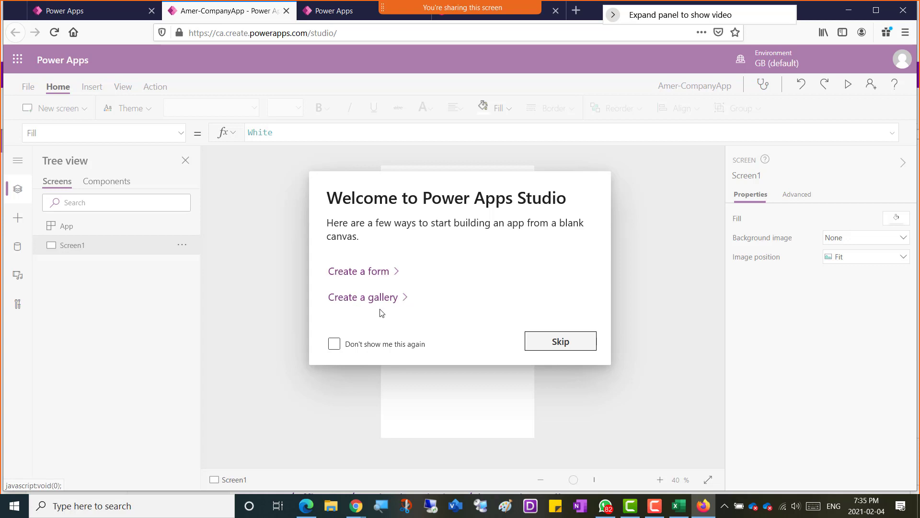
- Choose Create a form in the welcome dialog to add Form1 to Screen1
left_click(367, 274)
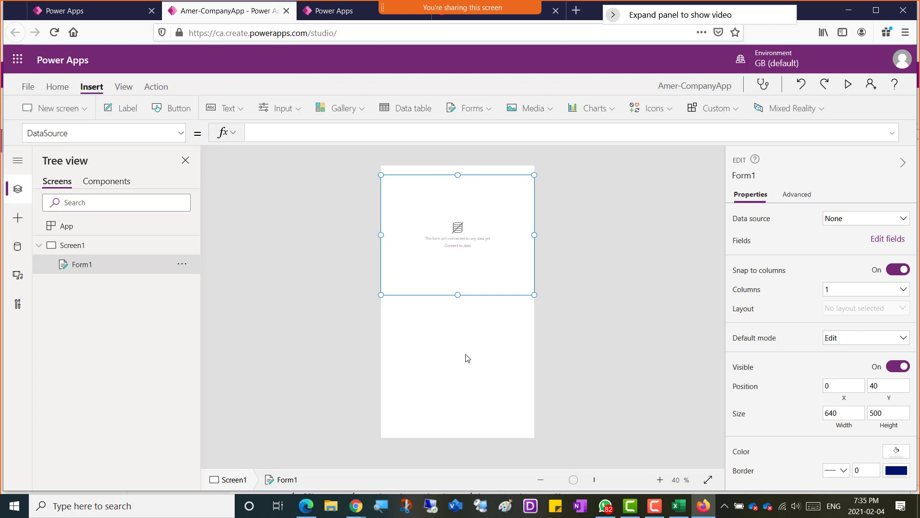
- Rename Form1 to AmerForm1 by prefixing 'Amer', and show its Data source choices
mouse_move(744, 177)
left_click(764, 179)
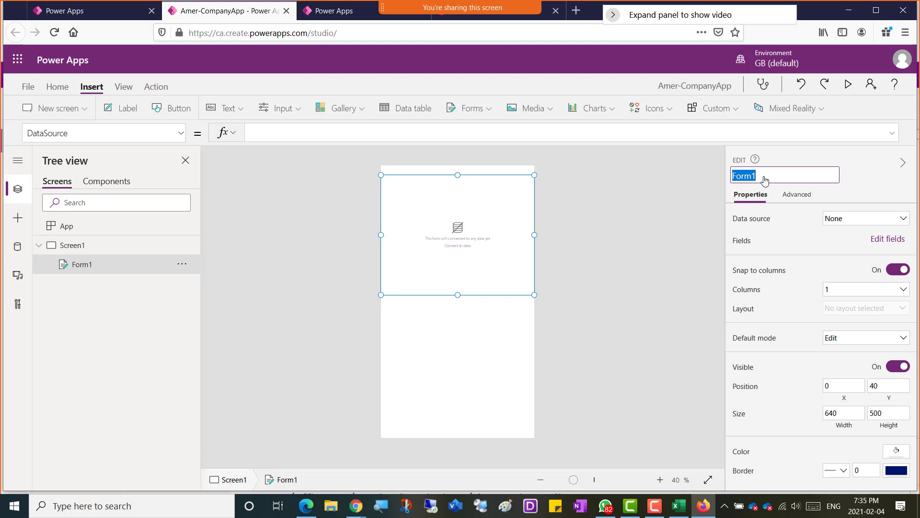
left_click(764, 178)
type("Amer")
left_click(905, 223)
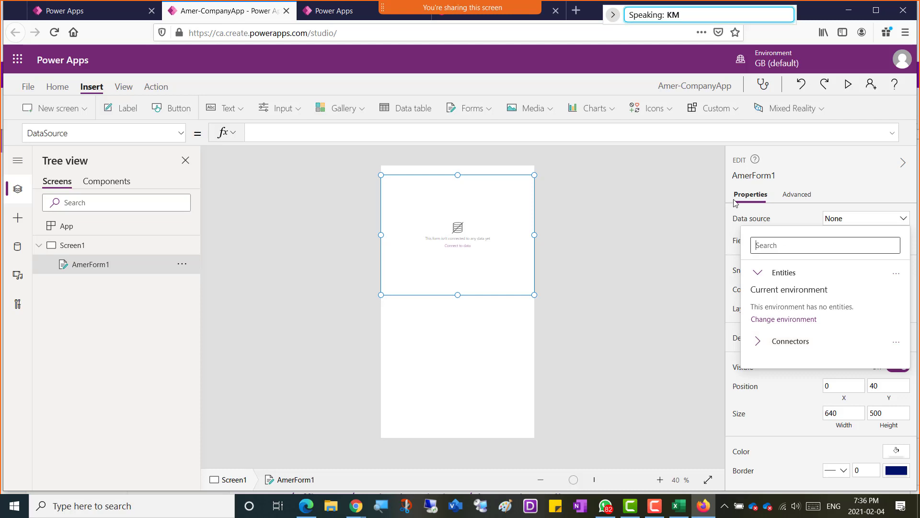
- Dismiss the Data source list without choosing a source, returning to Screen1's properties
left_click(628, 191)
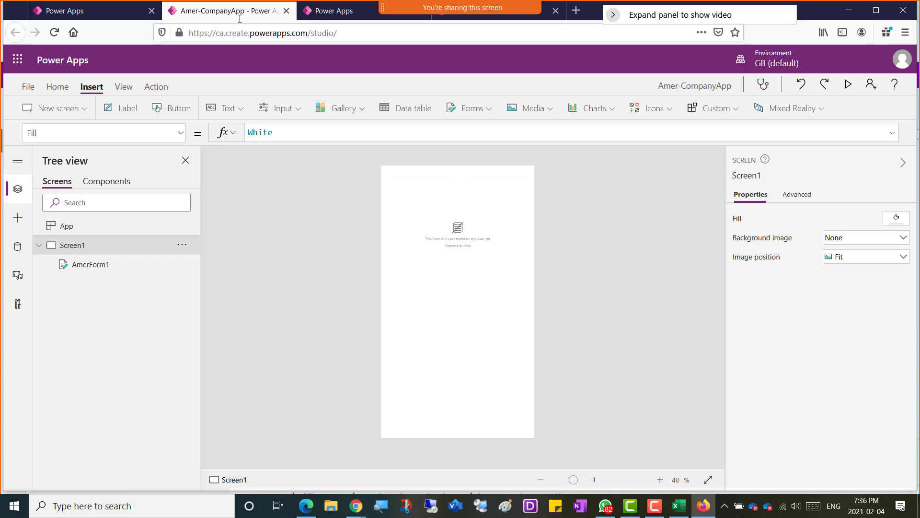
left_click(87, 11)
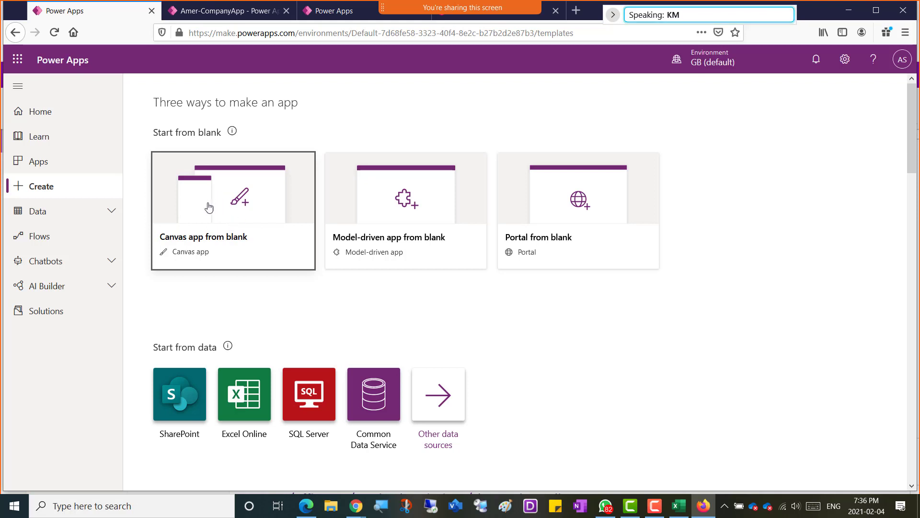
left_click(206, 11)
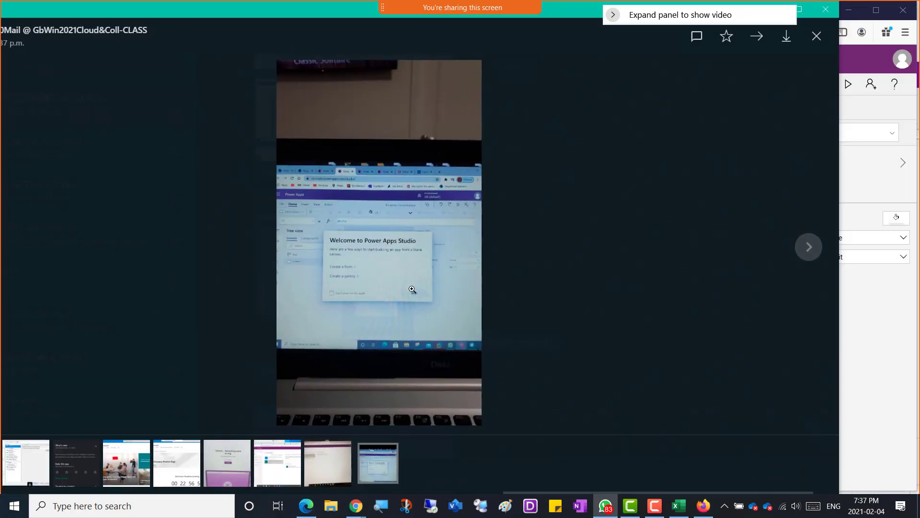
- Zoom into the WhatsApp photo of the studio and move the viewer off the Power Apps window
left_click(404, 266)
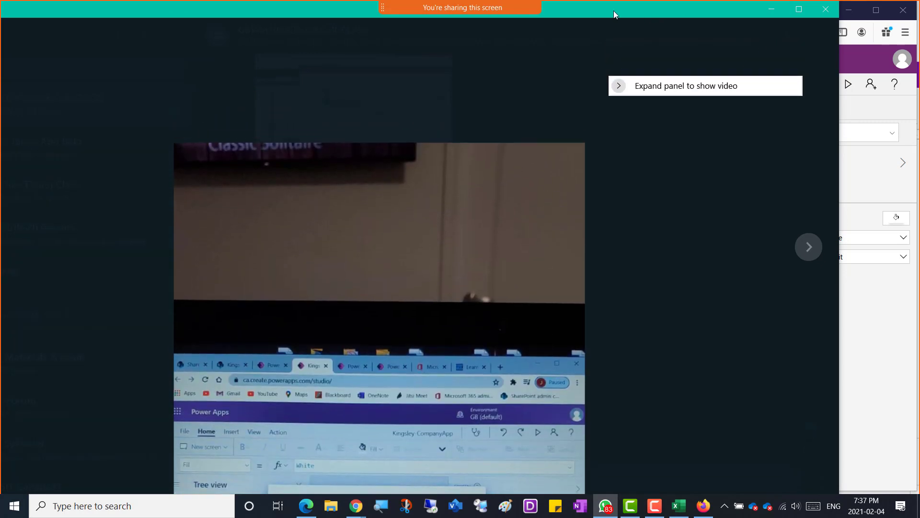
left_click_drag(582, 8, 919, 77)
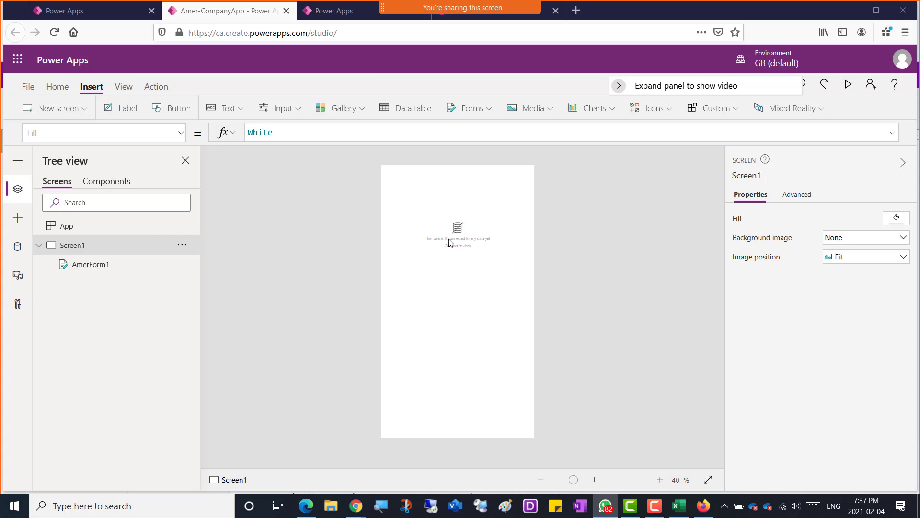
- Select AmerForm1, cancel a rename, and look over its Data source list without choosing one
left_click(469, 240)
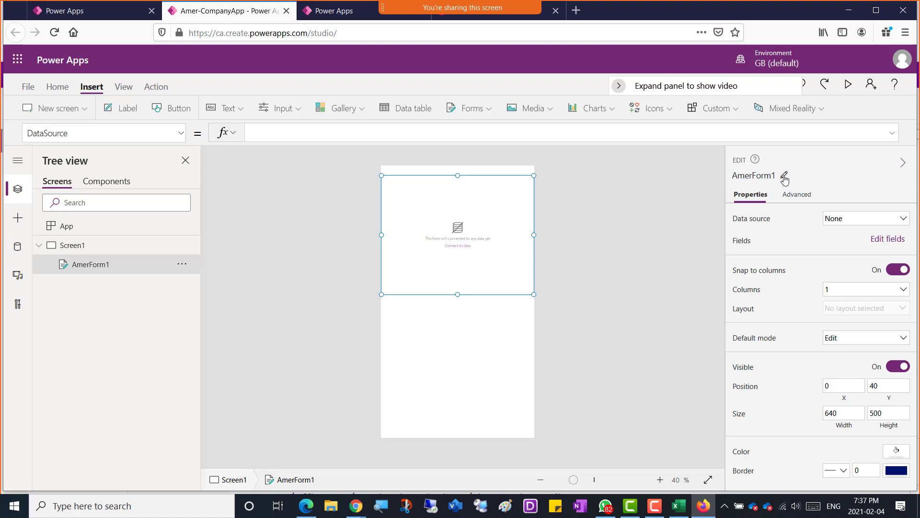
left_click(785, 178)
left_click(863, 190)
left_click(884, 225)
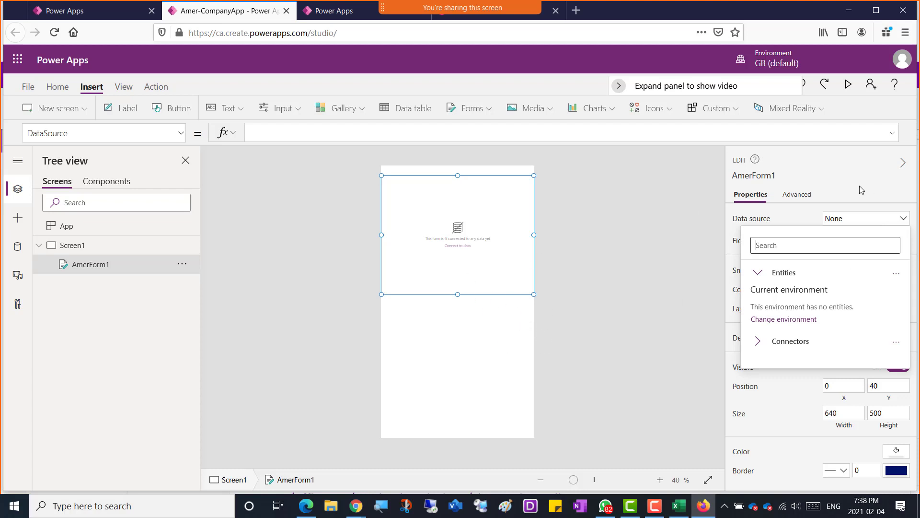
left_click(875, 185)
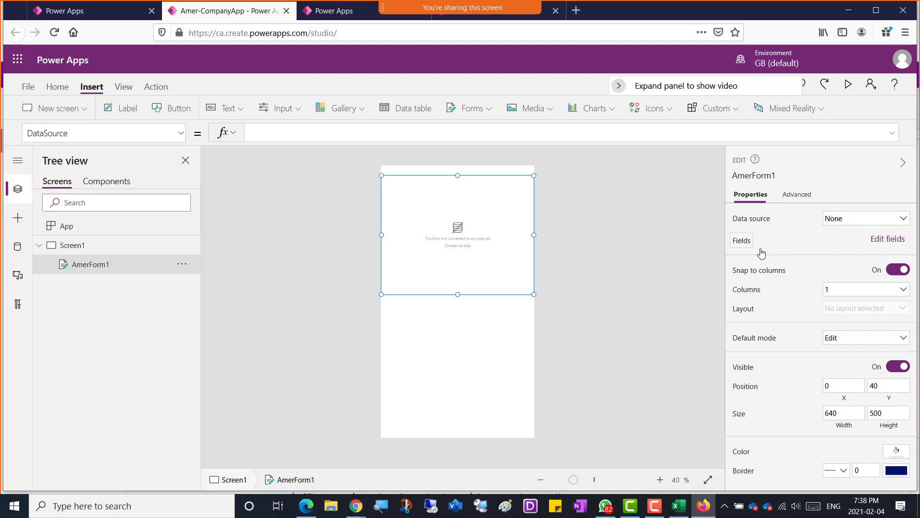
- Add a custom card to AmerForm1 from its fields list's extra options
left_click(892, 239)
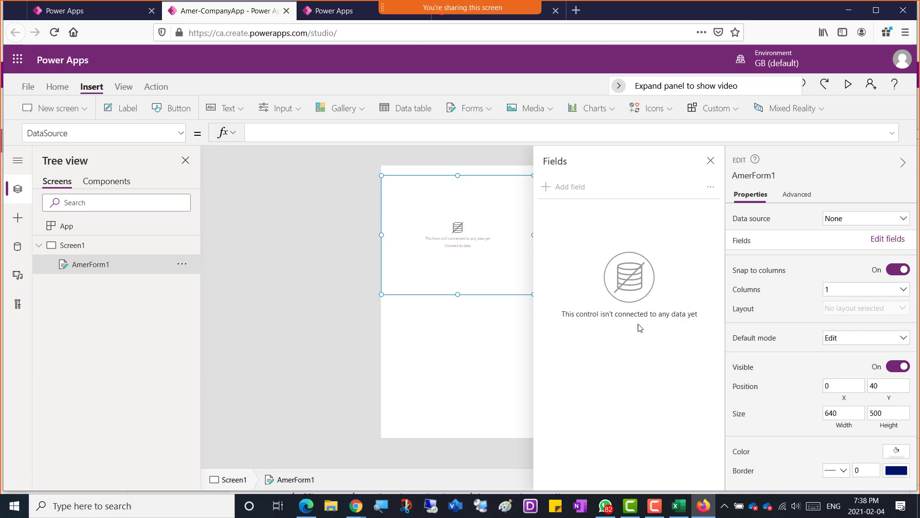
left_click(710, 189)
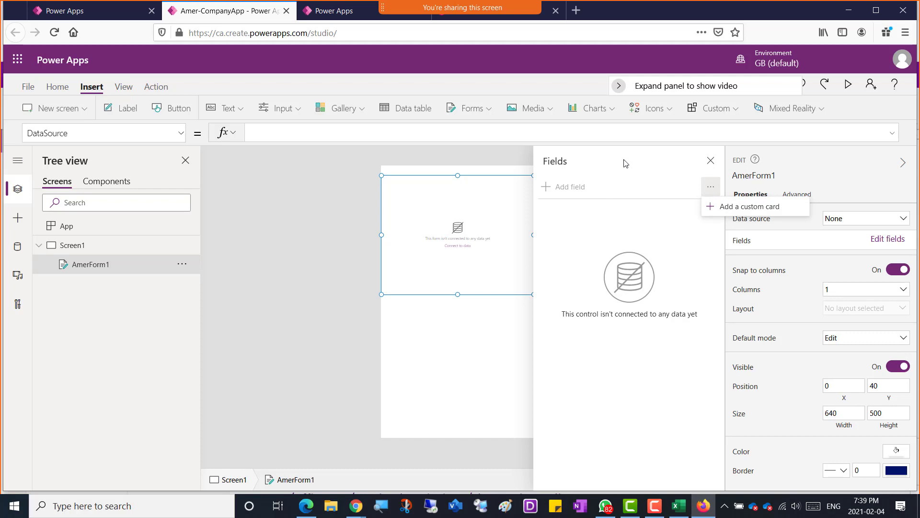
left_click(619, 175)
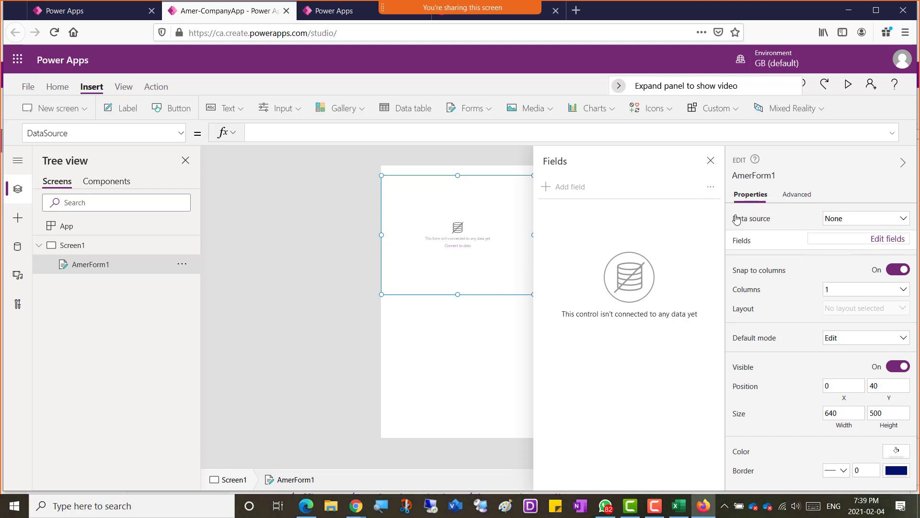
left_click(712, 190)
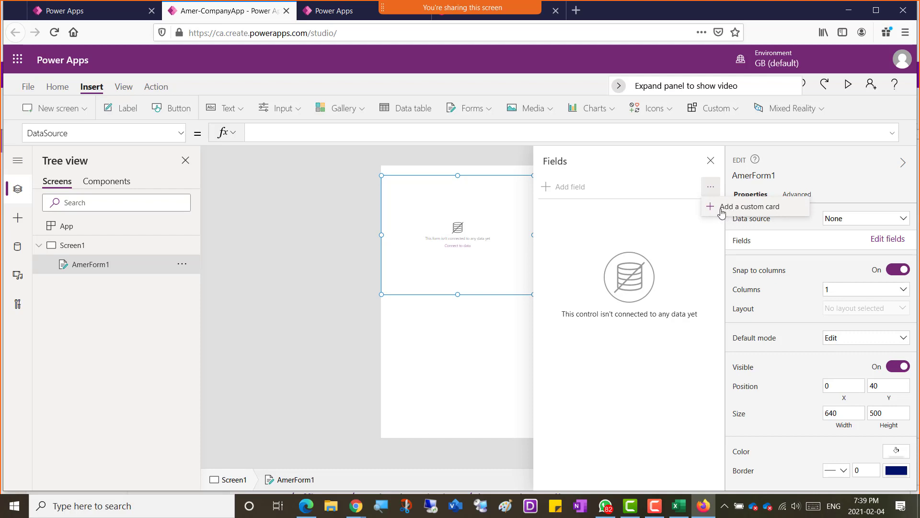
left_click(722, 211)
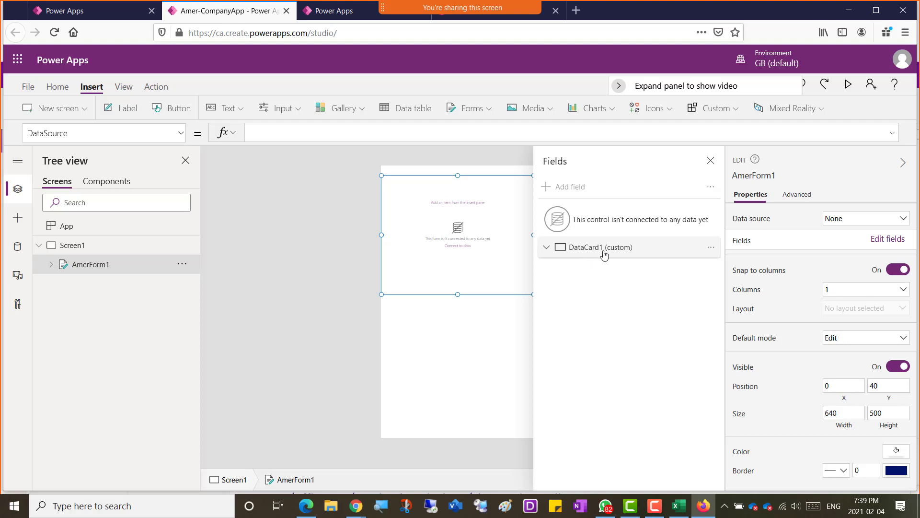
- Select the new DataCard1 control, expand its details, and close the fields list
left_click(711, 248)
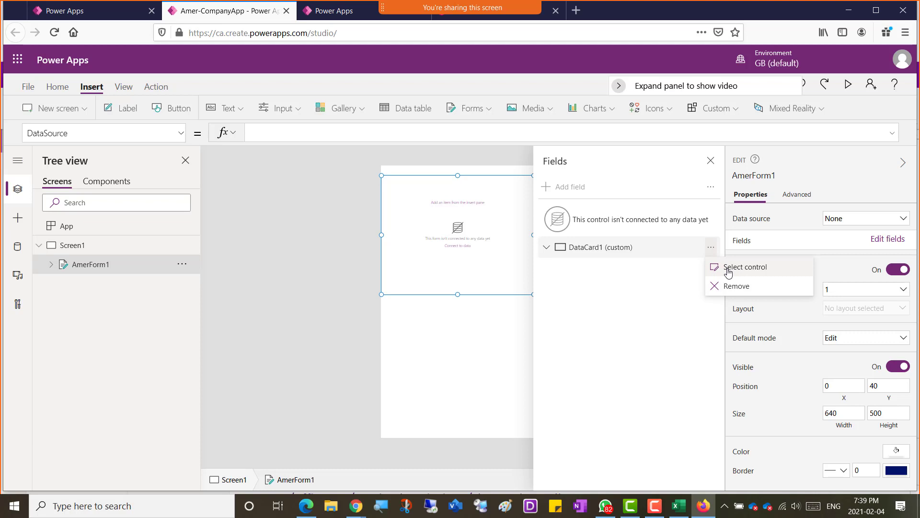
left_click(728, 272)
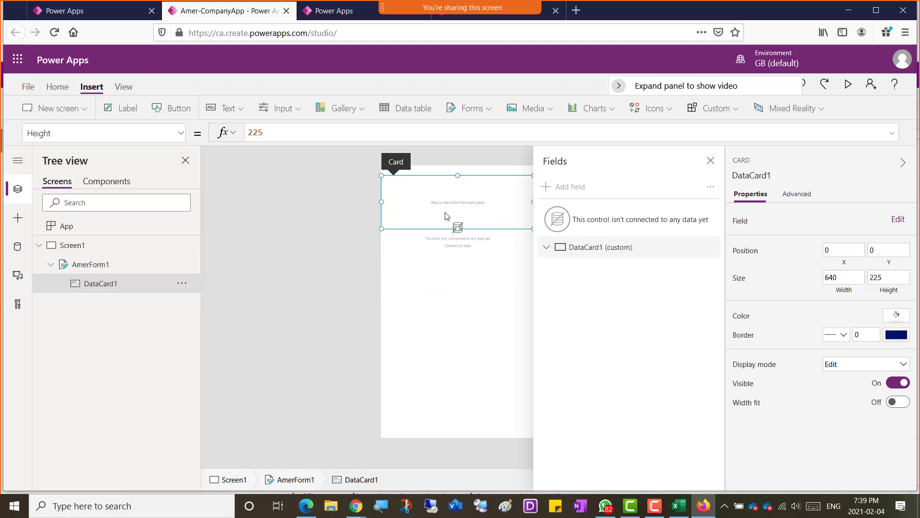
left_click(548, 248)
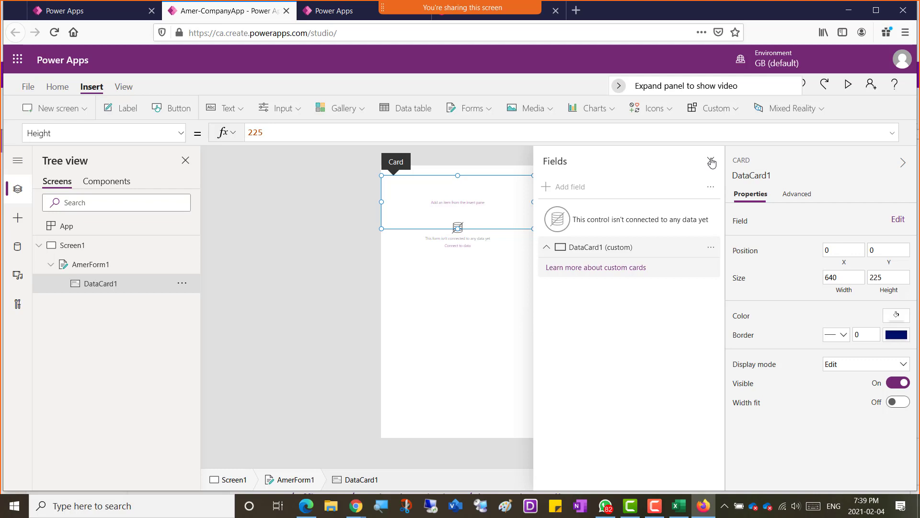
left_click(709, 163)
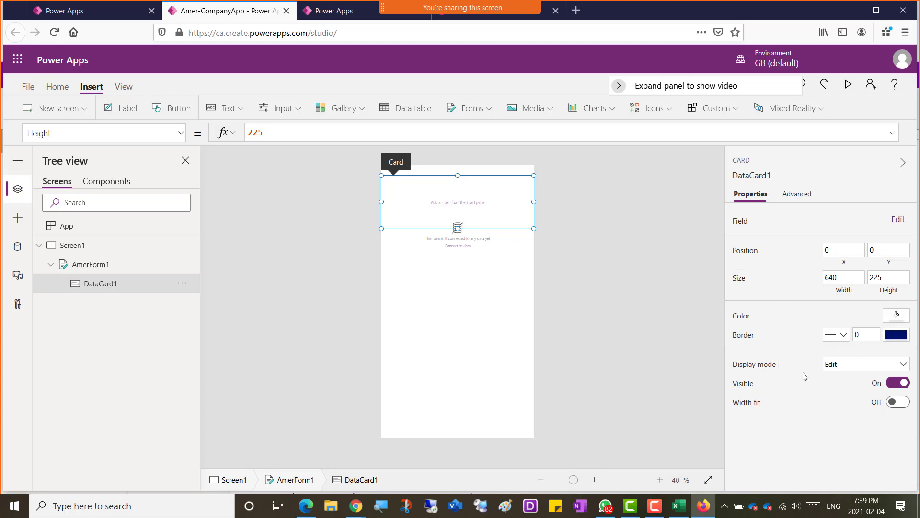
- Confirm DataCard1's display mode stays Edit and browse its Advanced properties, changing nothing
left_click(902, 365)
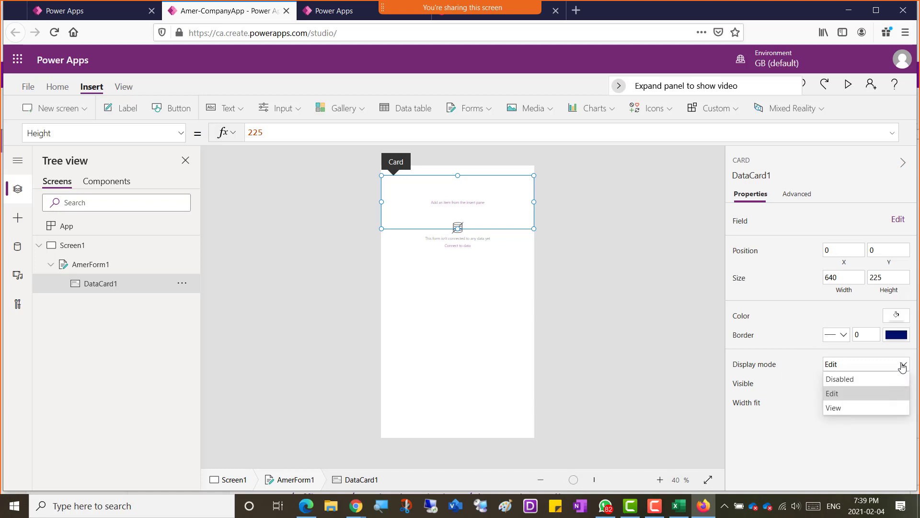
left_click(795, 385)
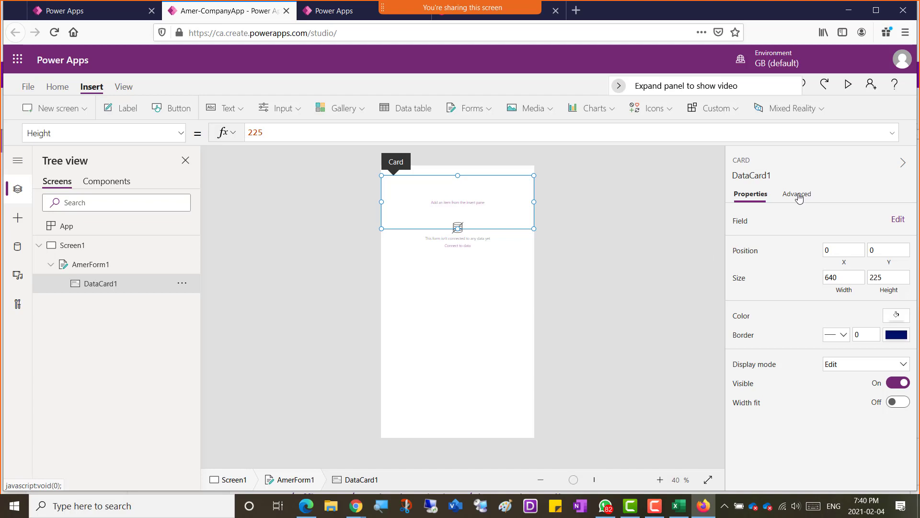
left_click(799, 195)
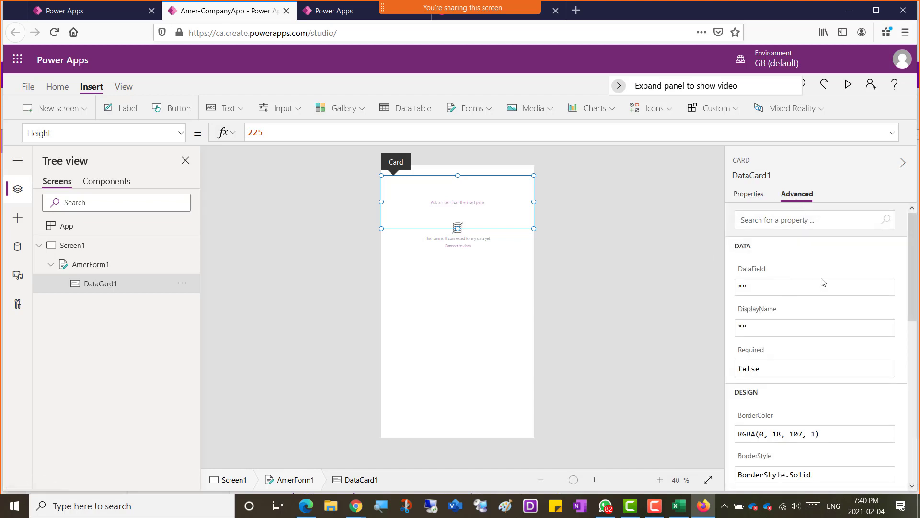
scroll(825, 343, "down", 5)
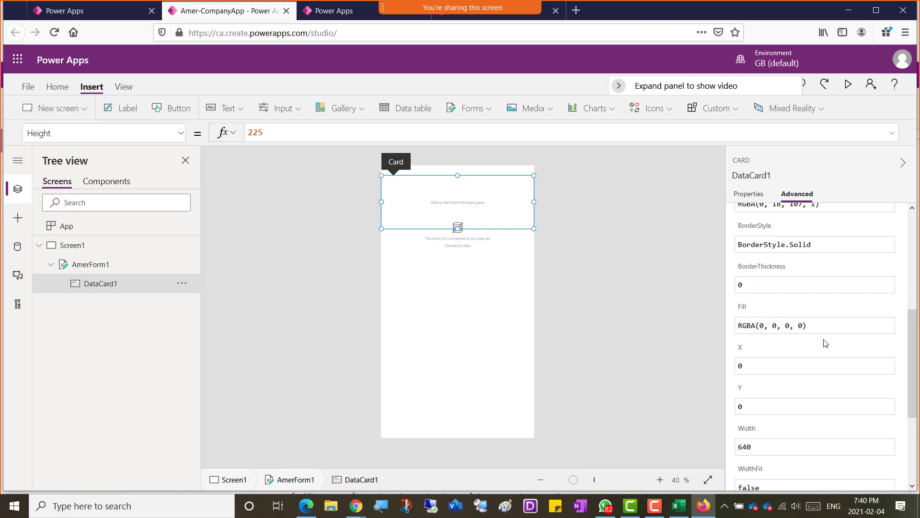
scroll(825, 343, "up", 5)
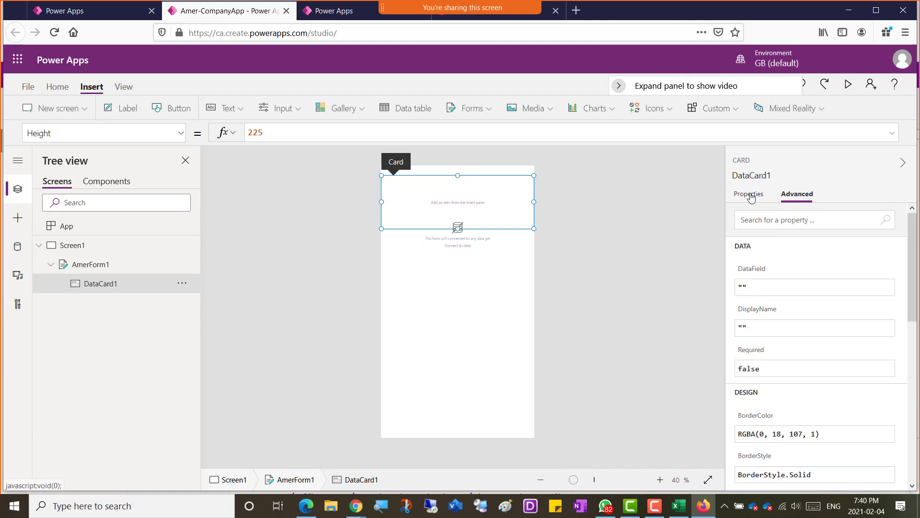
left_click(750, 195)
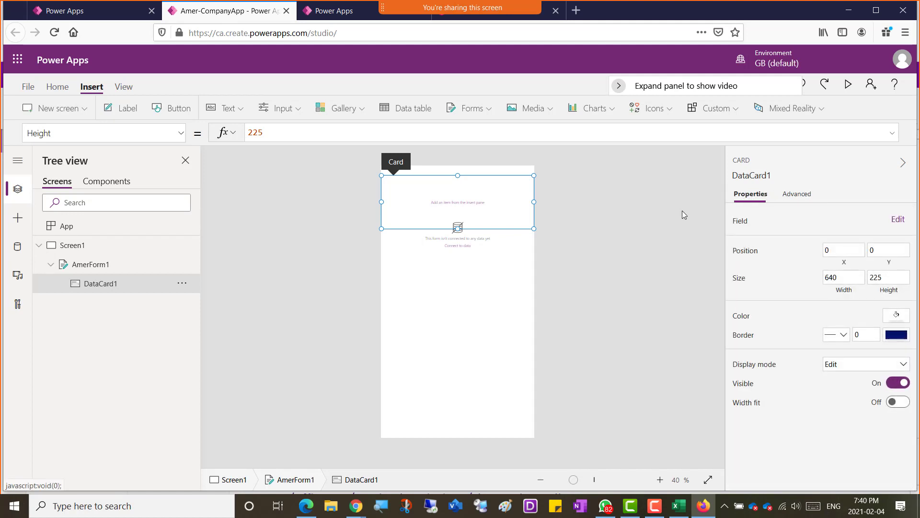
left_click_drag(668, 93, 657, 27)
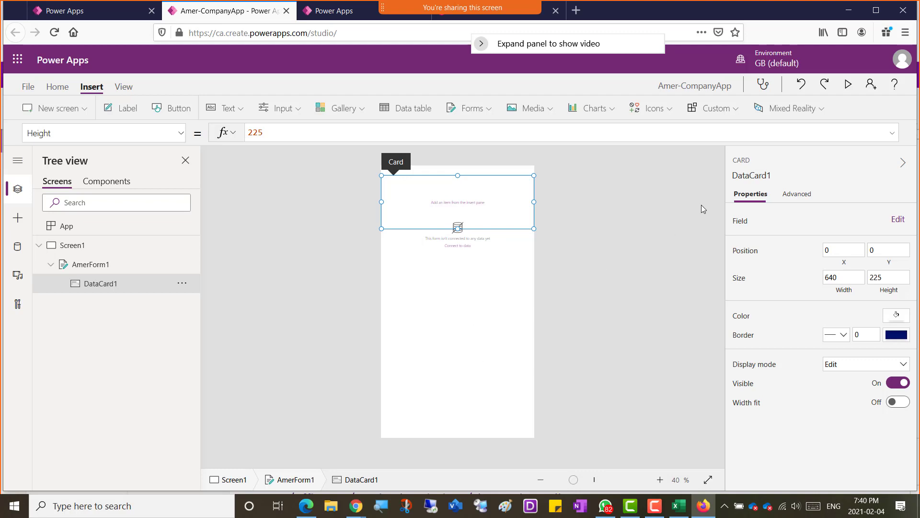
left_click(849, 88)
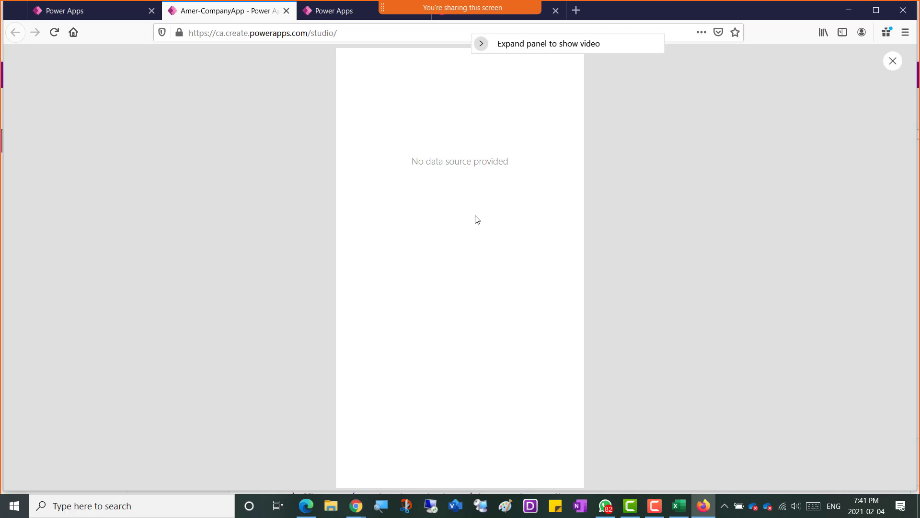
left_click(892, 67)
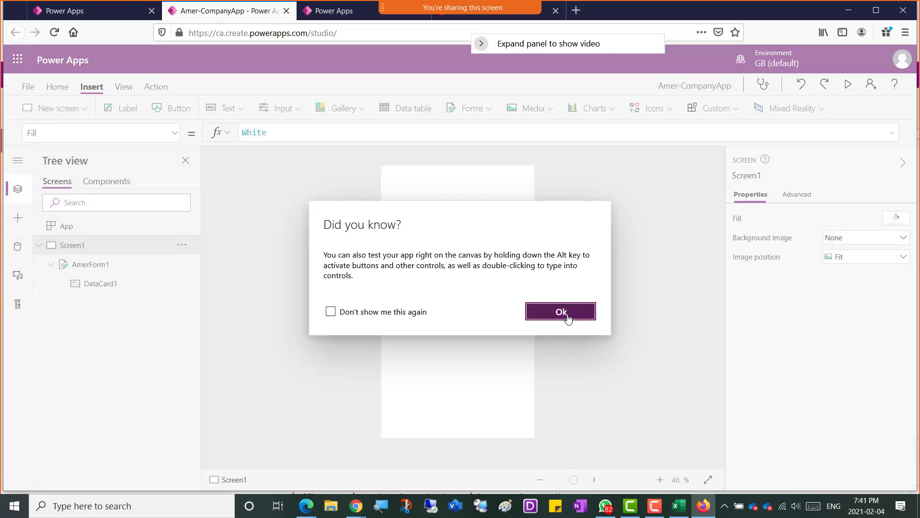
left_click(568, 318)
left_click(436, 199)
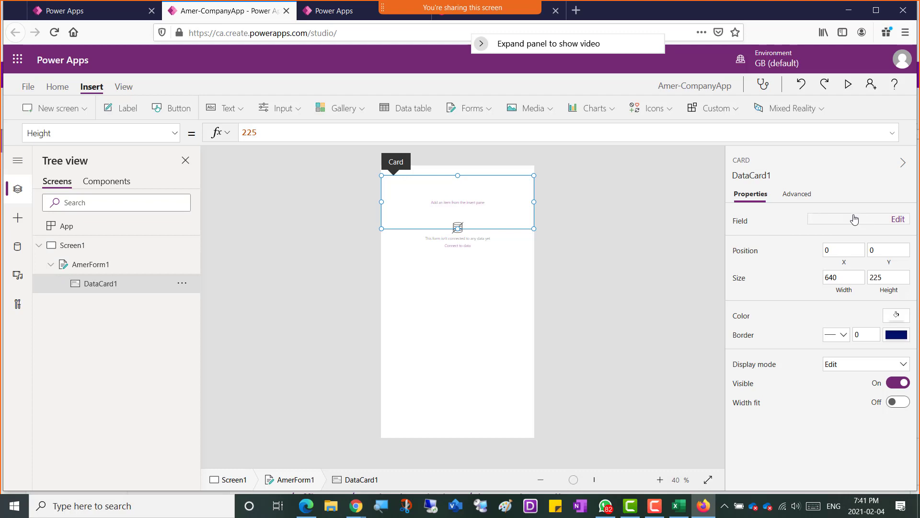
- Revisit DataCard1's field options and actions without changes, then close the Fields pane
left_click(899, 222)
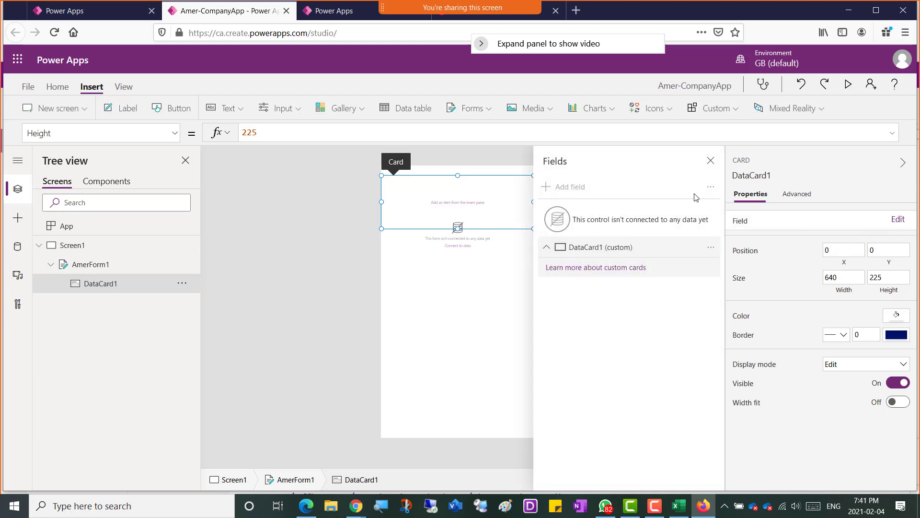
left_click(710, 188)
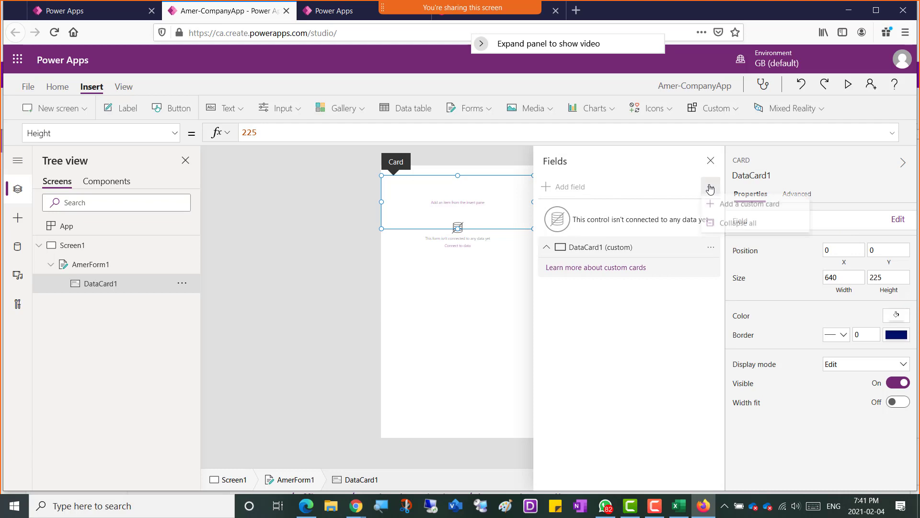
left_click(656, 304)
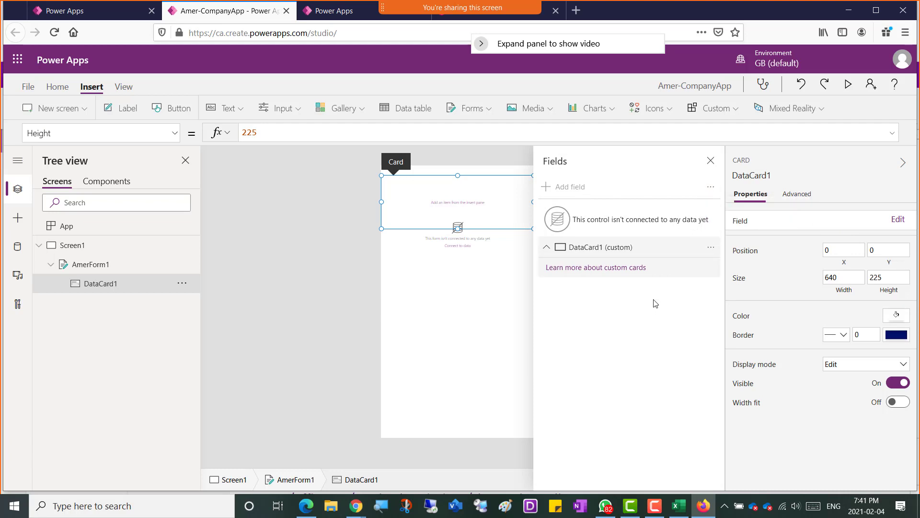
left_click(590, 248)
left_click(590, 249)
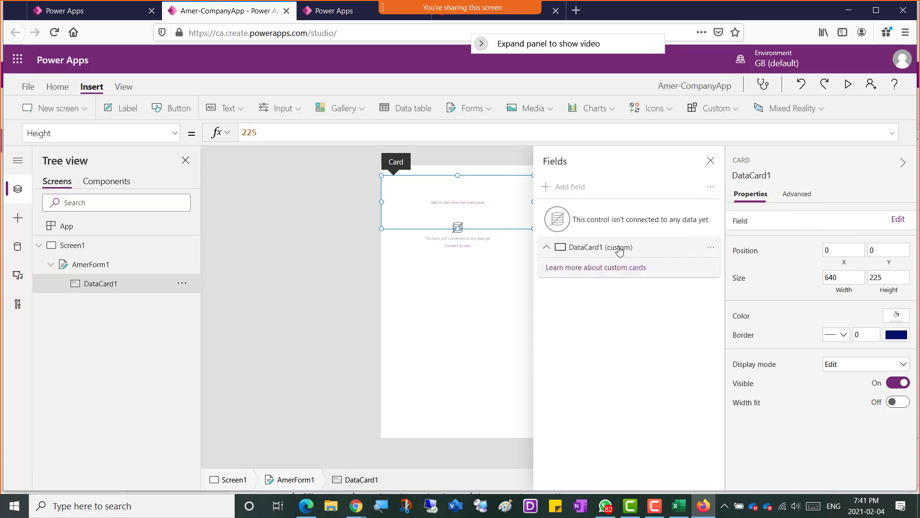
left_click(711, 247)
left_click(727, 272)
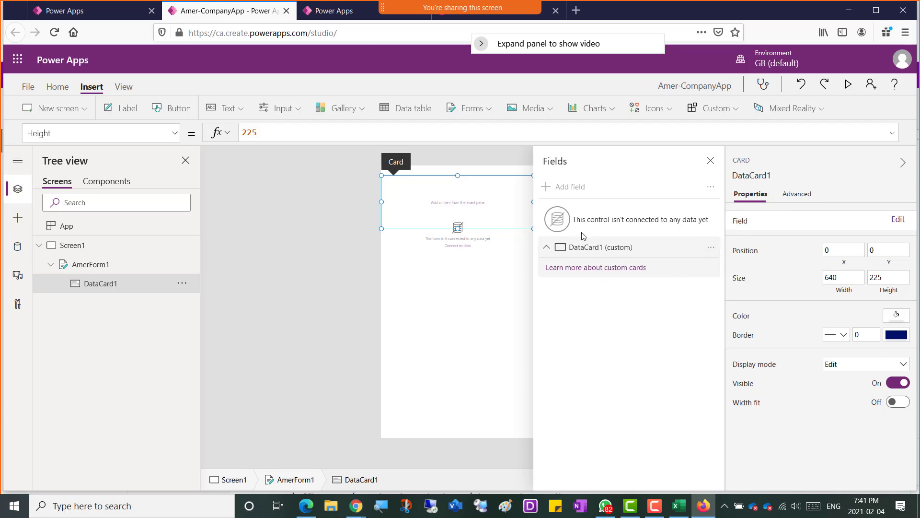
left_click(710, 162)
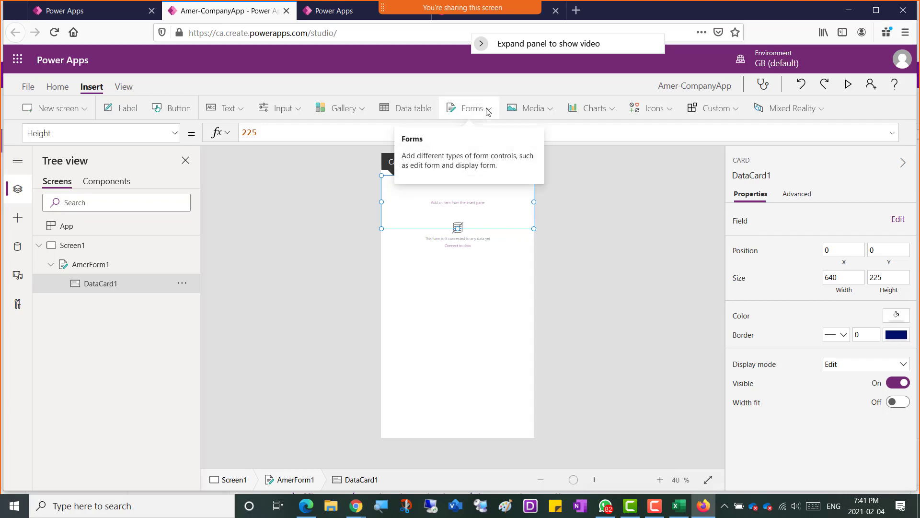
- Glance at the Insert Media controls list, dismiss it, and start a new Firefox tab
left_click(550, 116)
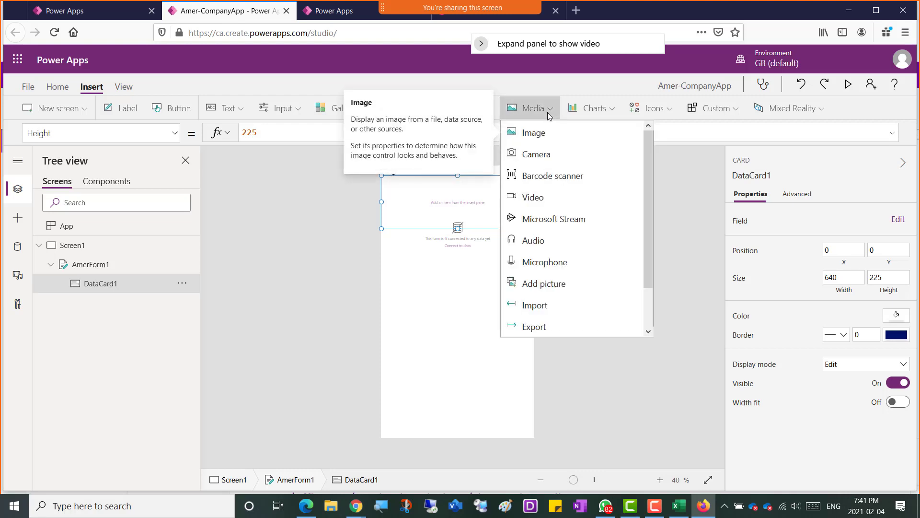
left_click(530, 90)
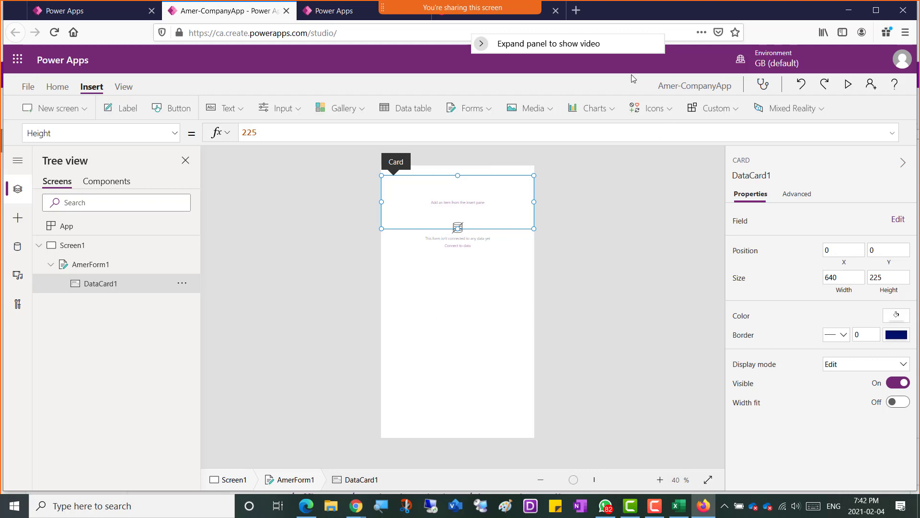
left_click(576, 10)
- Search Google for 'how to create a basic power apps app on sharepoint'
left_click(589, 30)
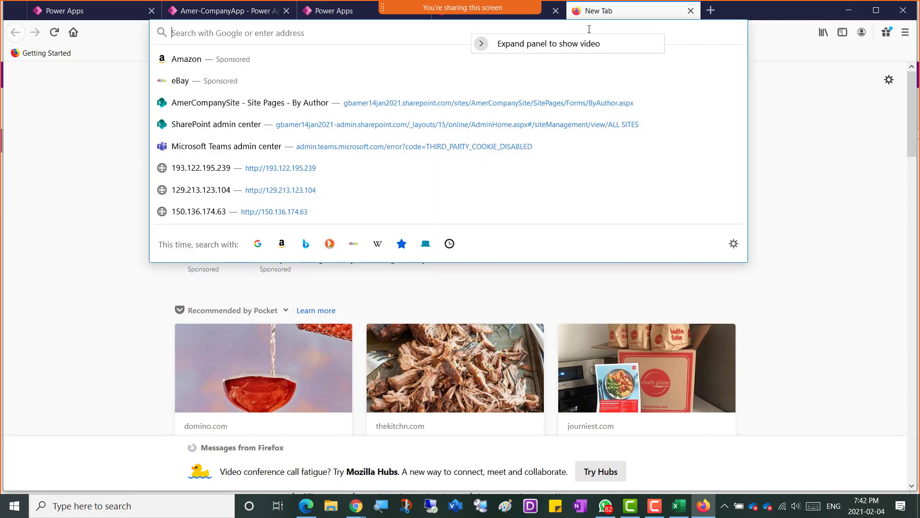
type("how to ")
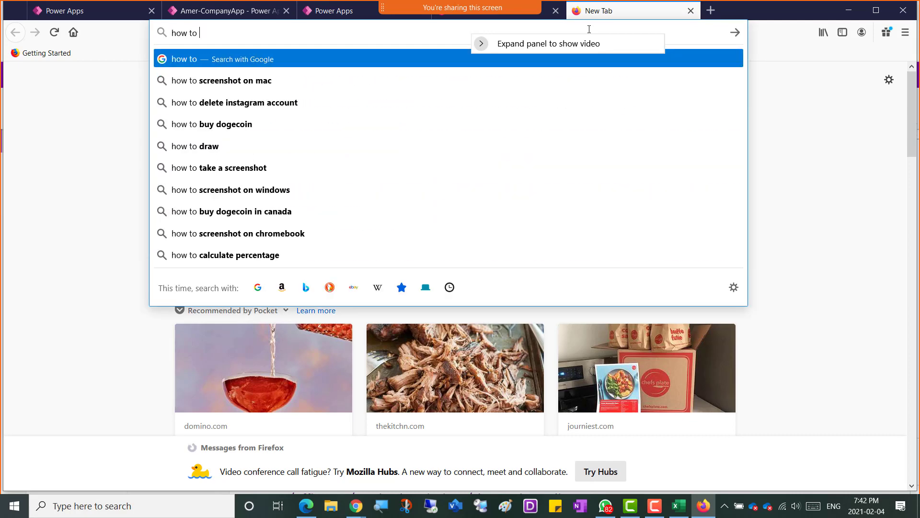
type("create a bas")
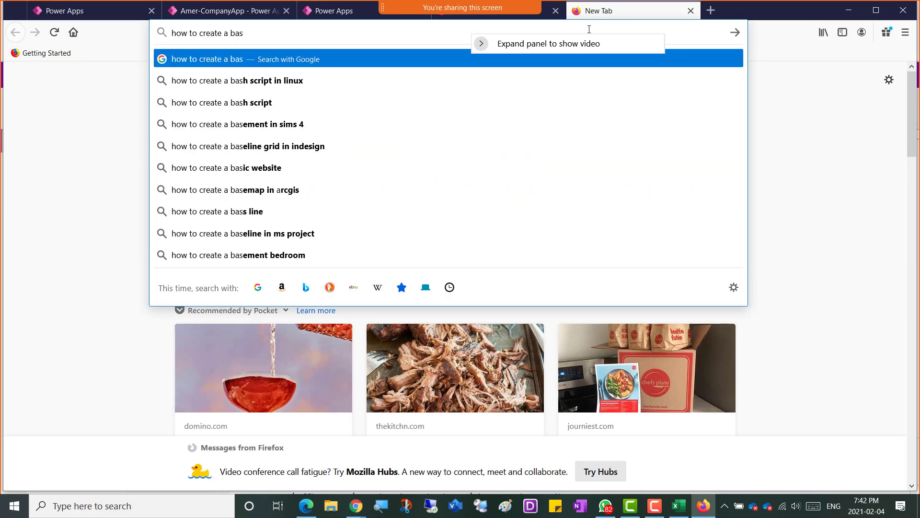
type("ic power apps ")
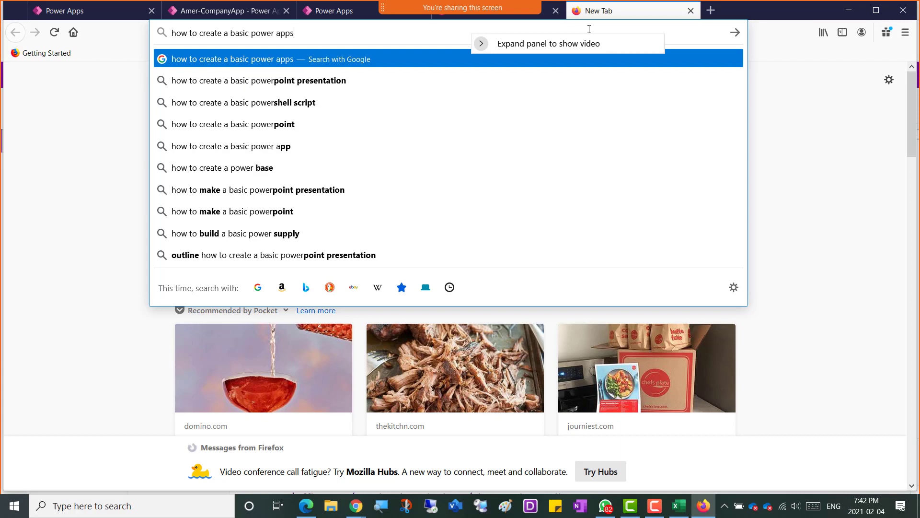
type("app")
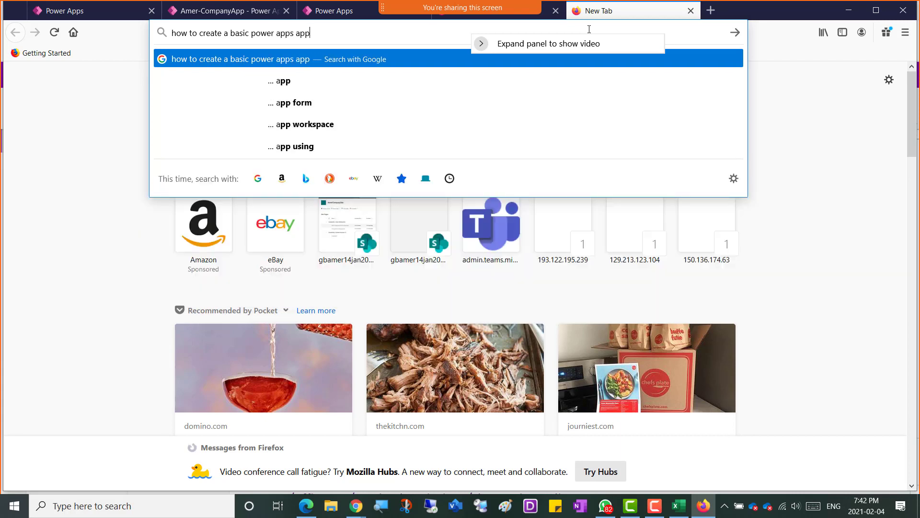
type(" o")
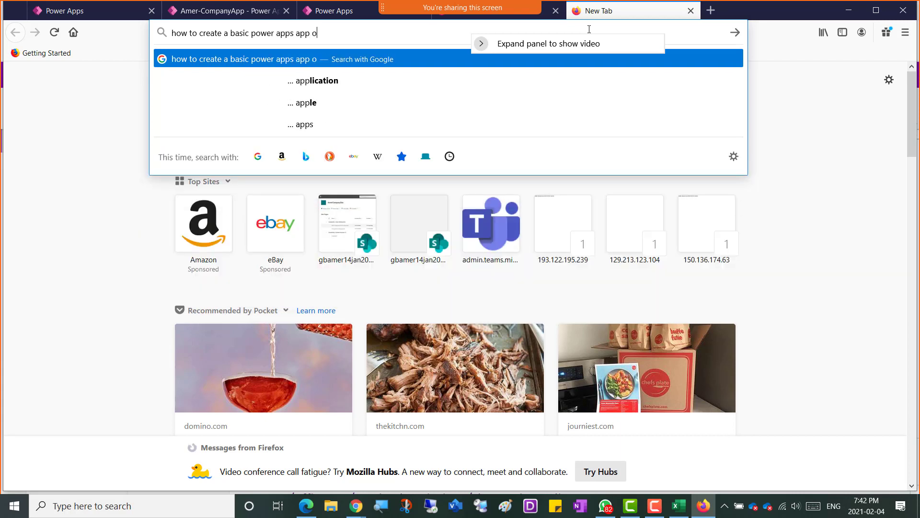
type("n sharepoint")
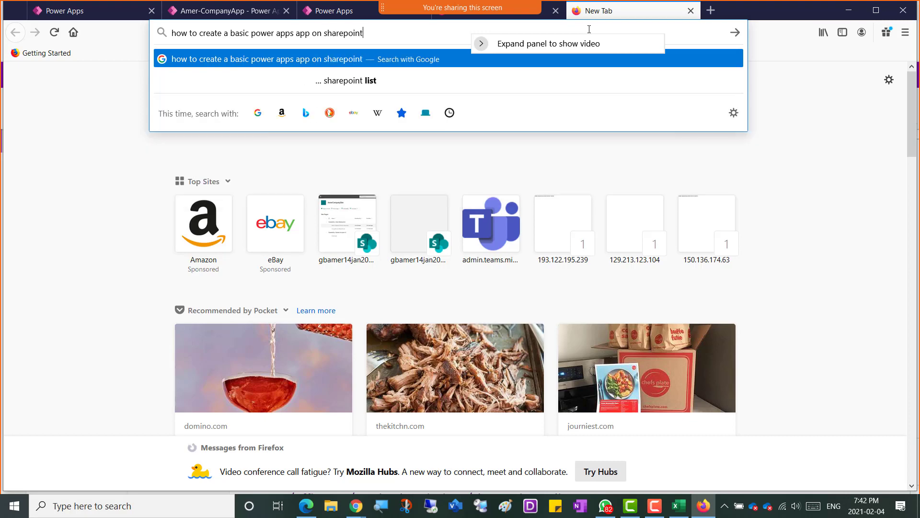
key("Return")
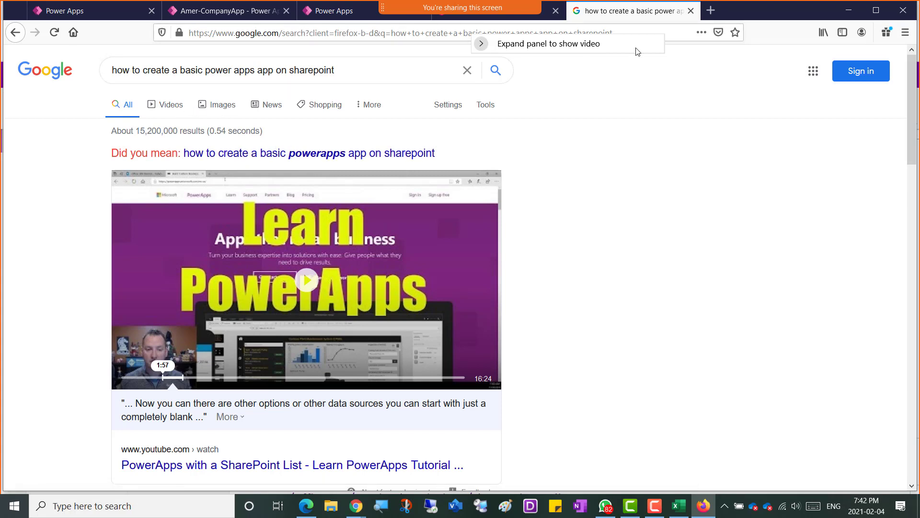
- Play the top PowerApps SharePoint tutorial video, select the page address, pause it, and close the tab
left_click(268, 323)
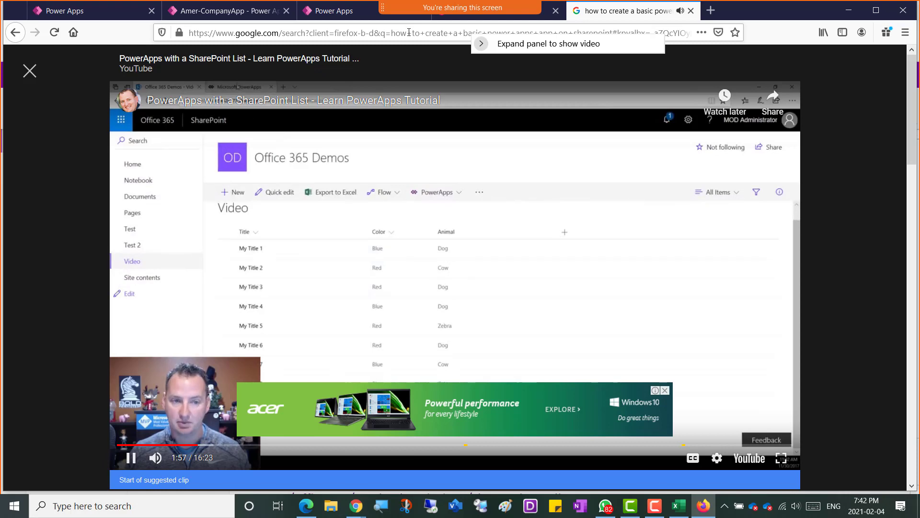
left_click(409, 32)
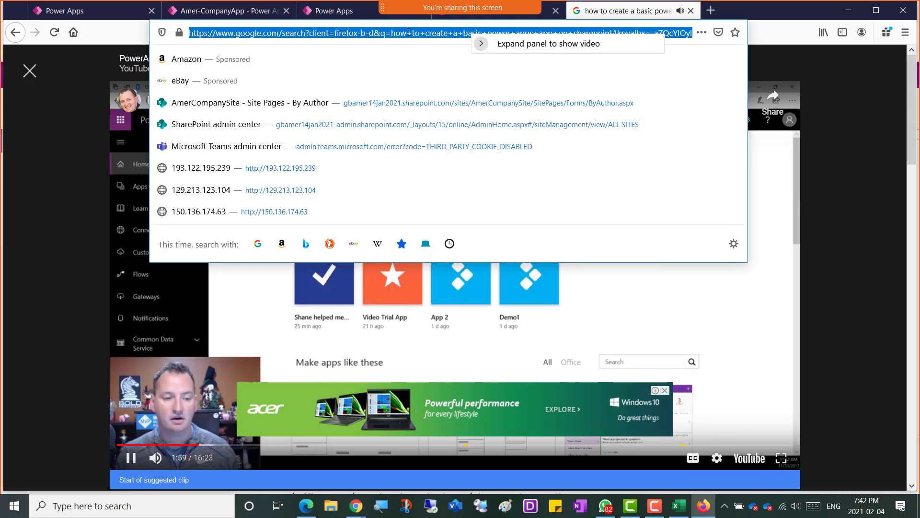
mouse_move(789, 350)
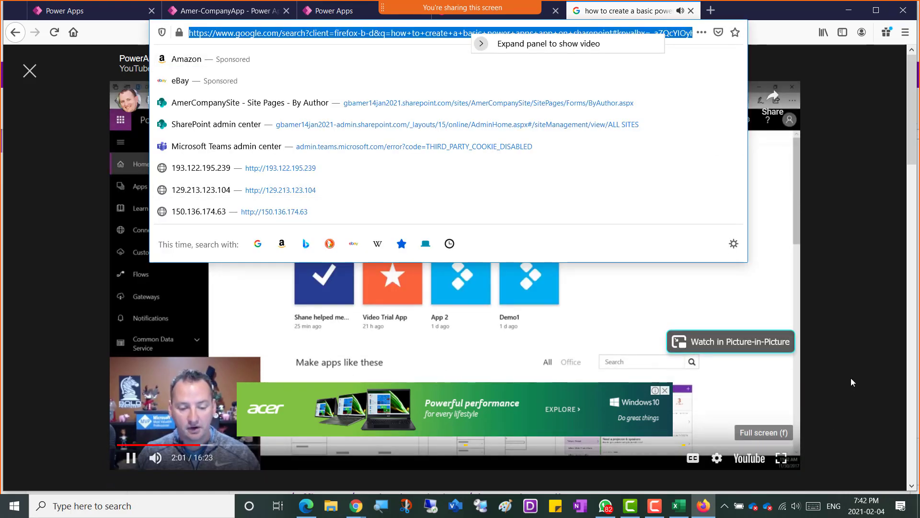
left_click(130, 459)
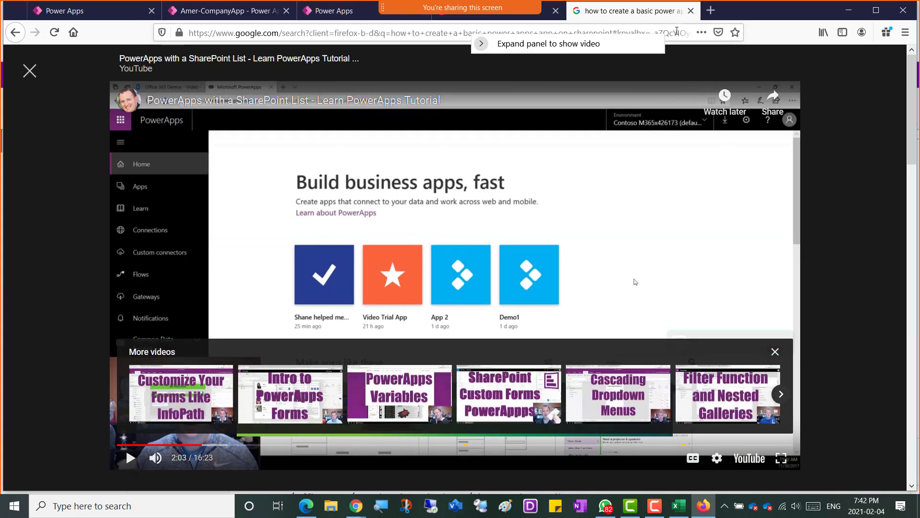
left_click(691, 10)
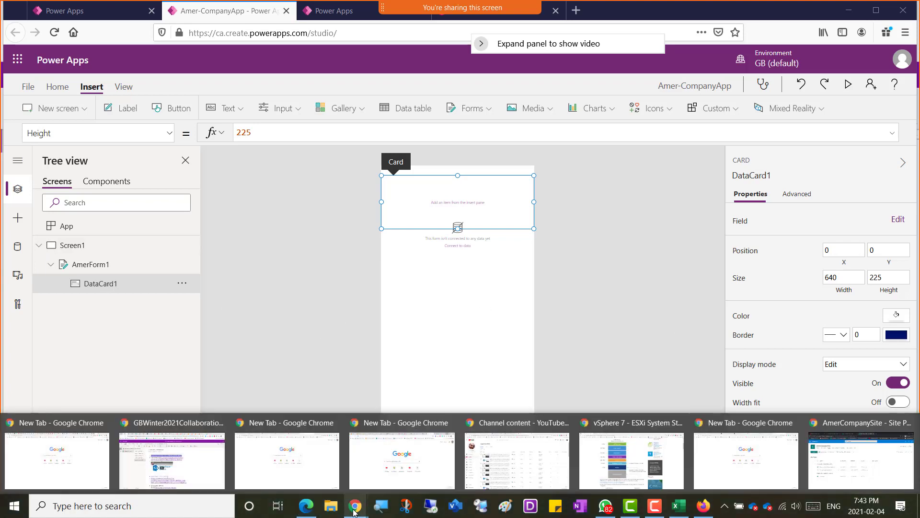
- Bring the class notebook forward and open the Week 4 notes page
mouse_move(356, 507)
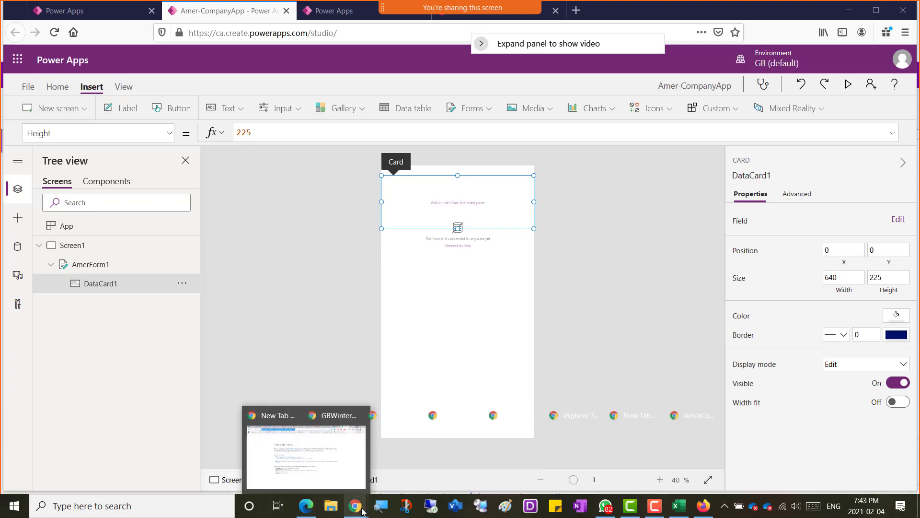
left_click(206, 472)
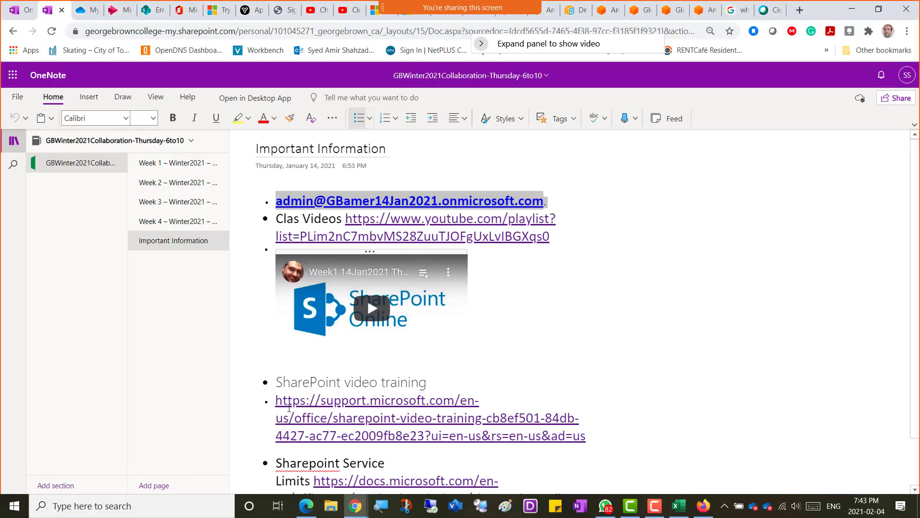
scroll(361, 408, "down", 2)
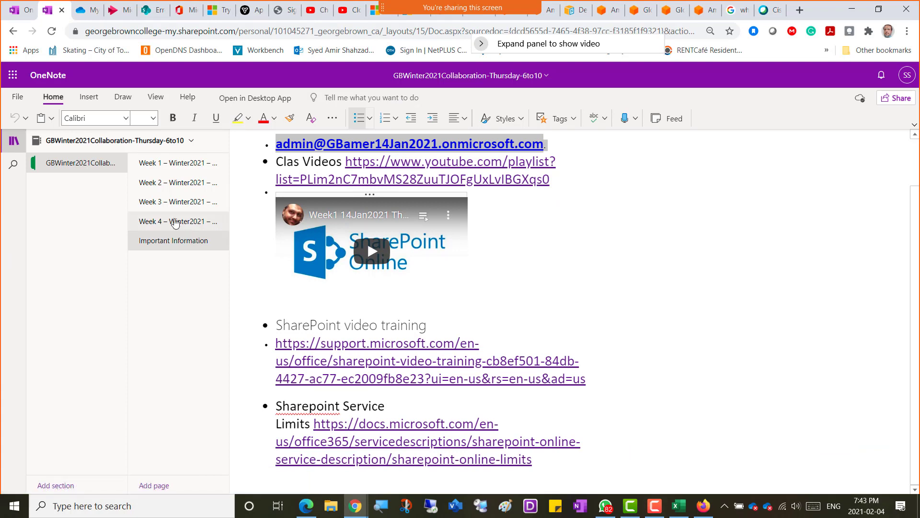
left_click(152, 221)
scroll(398, 364, "down", 10)
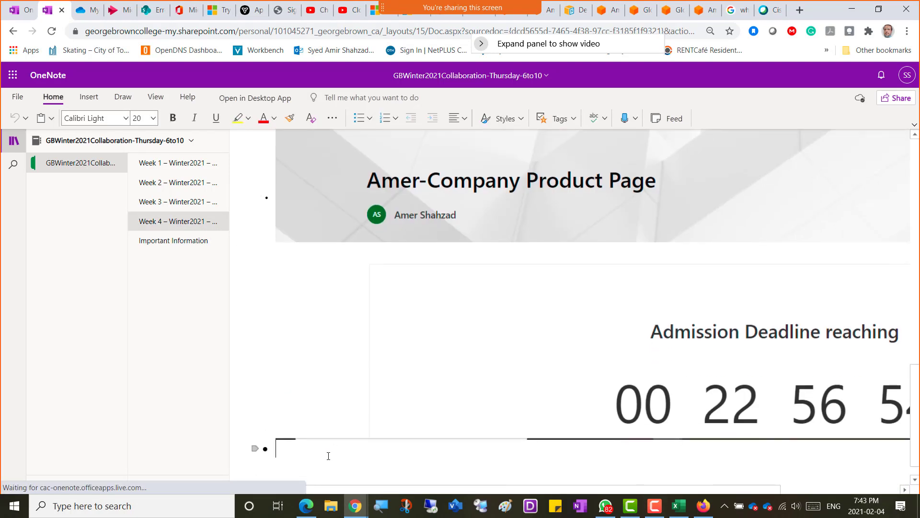
- Add a bullet saying 'If you want to create an app inside Powerapps then this Youtube series is great' plus the pasted link
left_click(328, 456)
type("If you ")
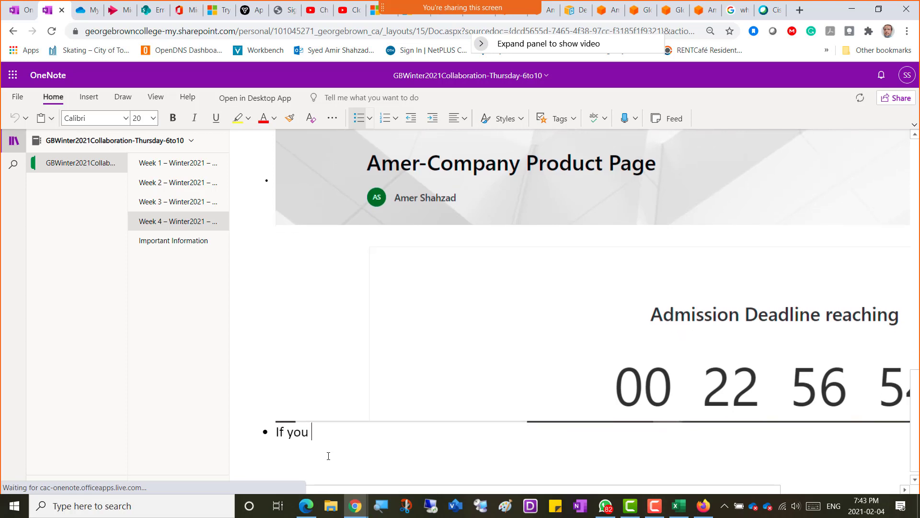
type("want to creat")
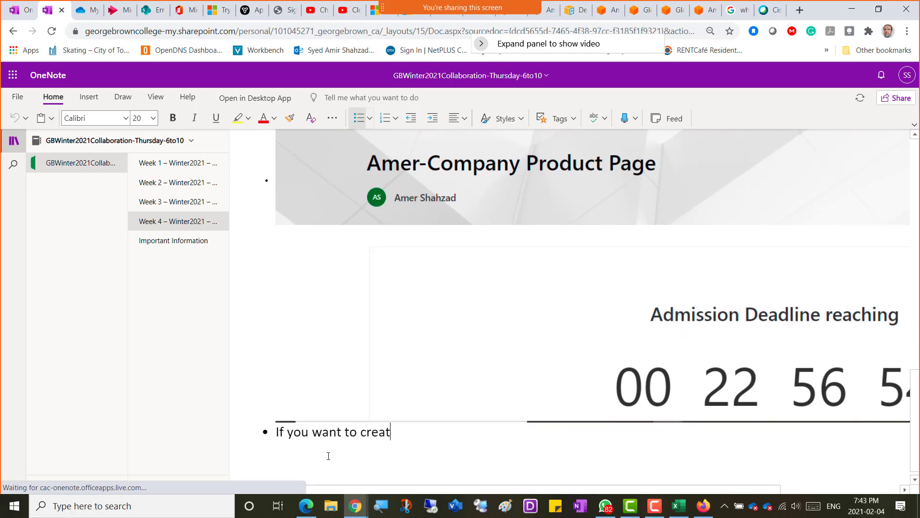
type("e an app inside Powerapps")
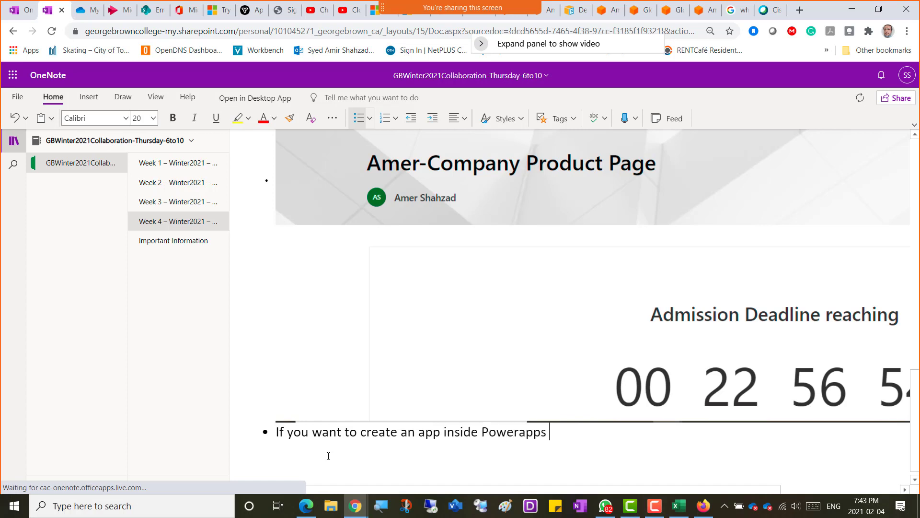
type(" then yu")
key("BackSpace")
key("BackSpace")
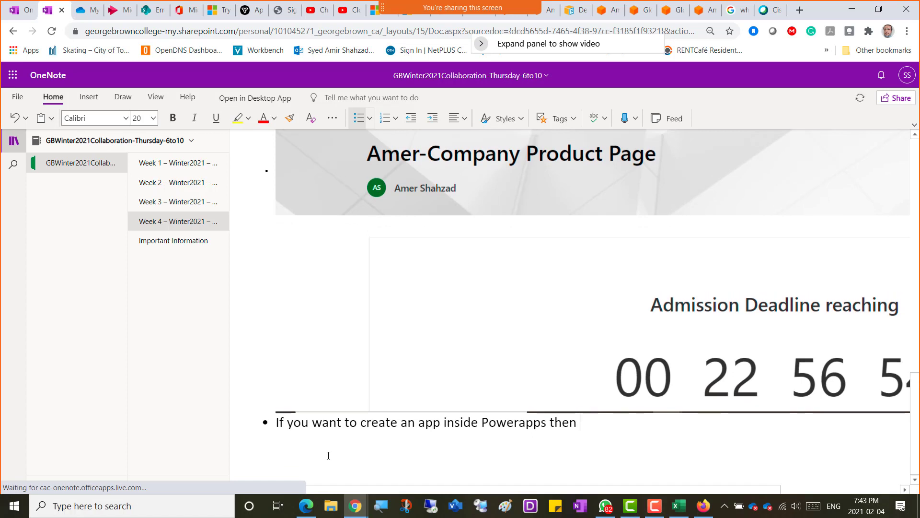
type("this is")
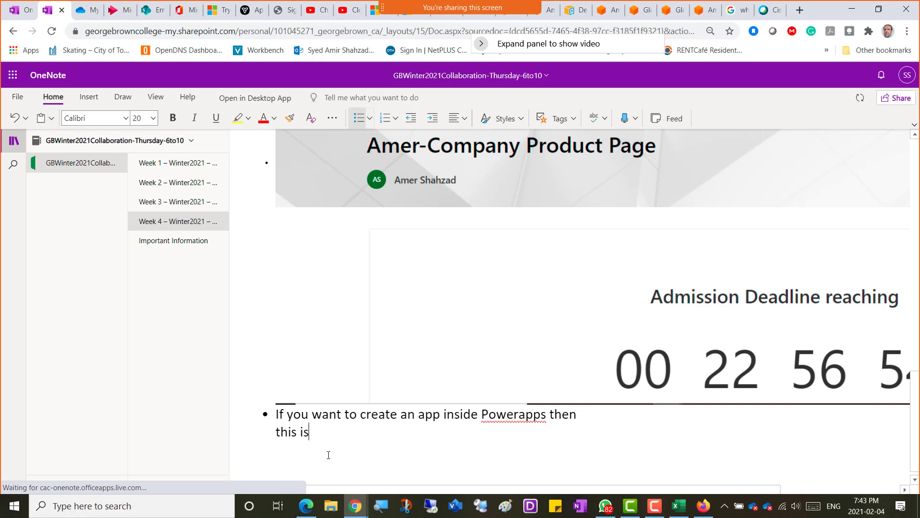
key("BackSpace")
key("BackSpace")
type("Youtube series")
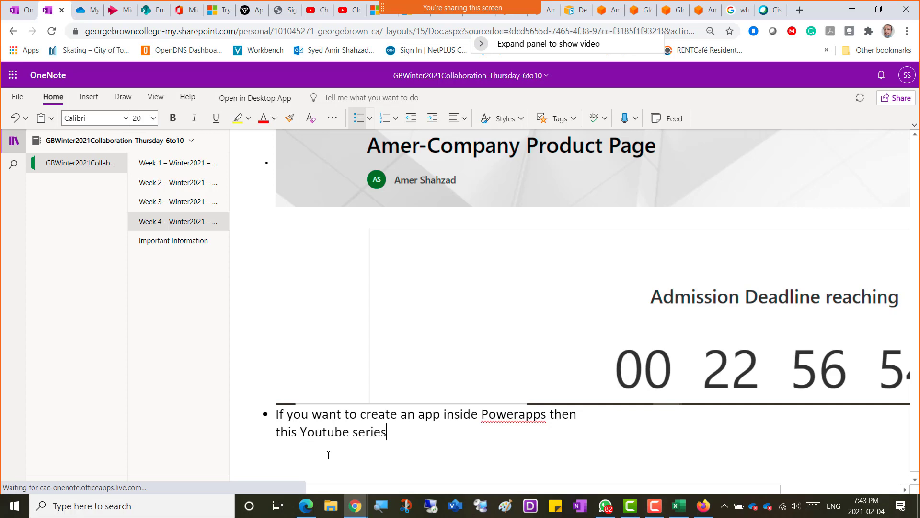
type(" is great")
type("https://www.google.com/search?client=firefox-b-d&q=how+to+create+a+basic+power+apps+app+on+sharepoint#kpvalbx=_aZQcYIOyH4KWsAWf64yYCw19")
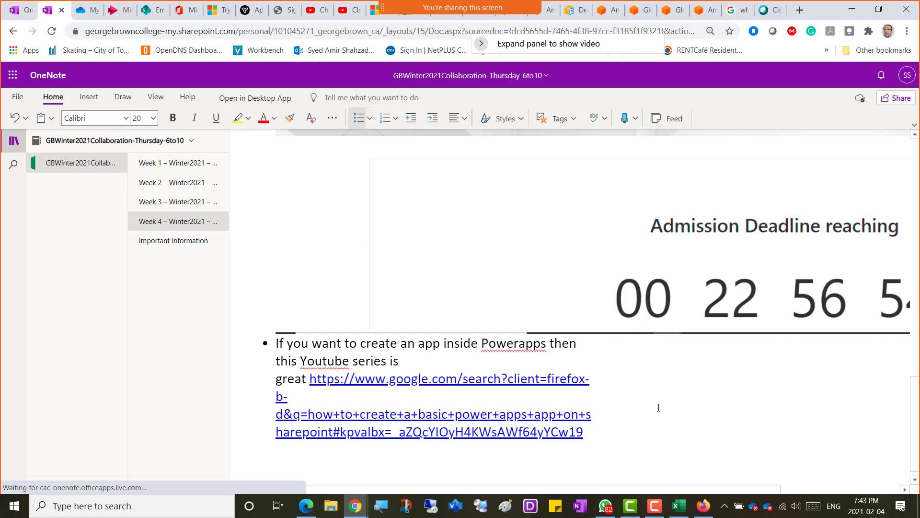
key("alt+Tab")
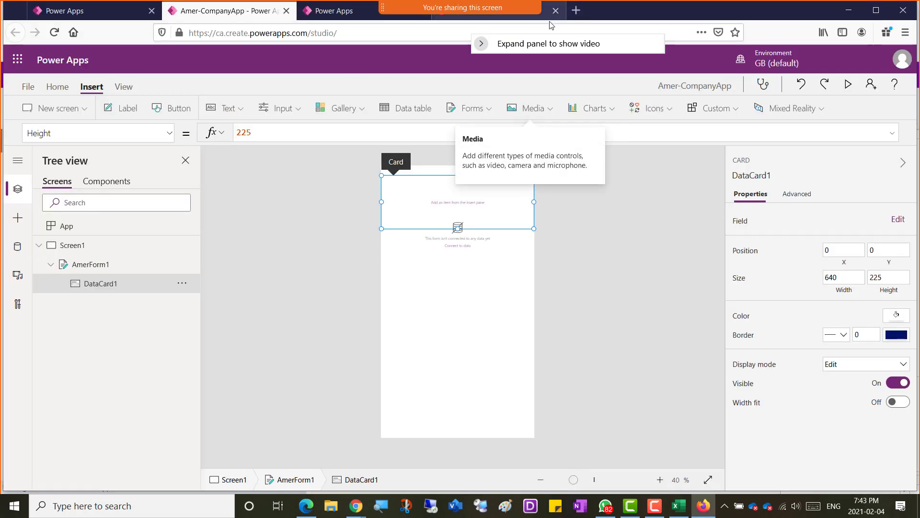
- Cycle through the browser tabs and windows, ending on the Amer-CompanyApp studio
left_click(541, 19)
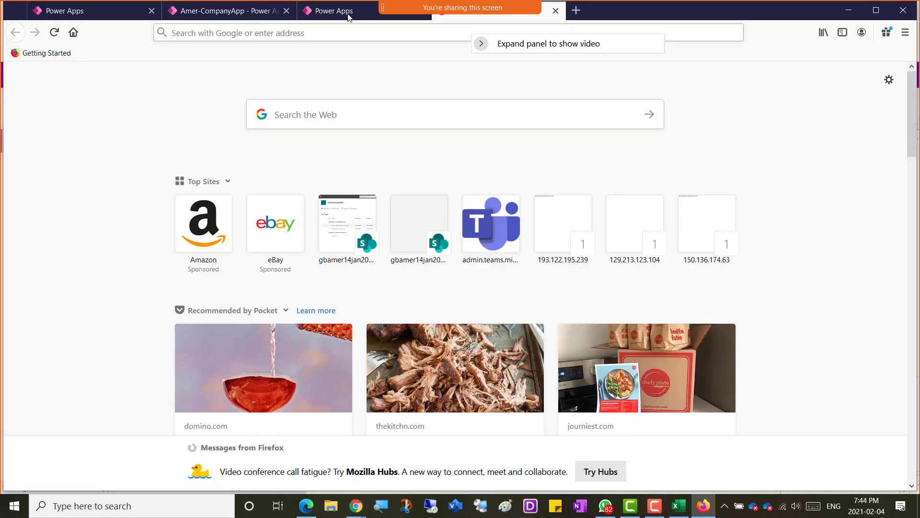
left_click(316, 11)
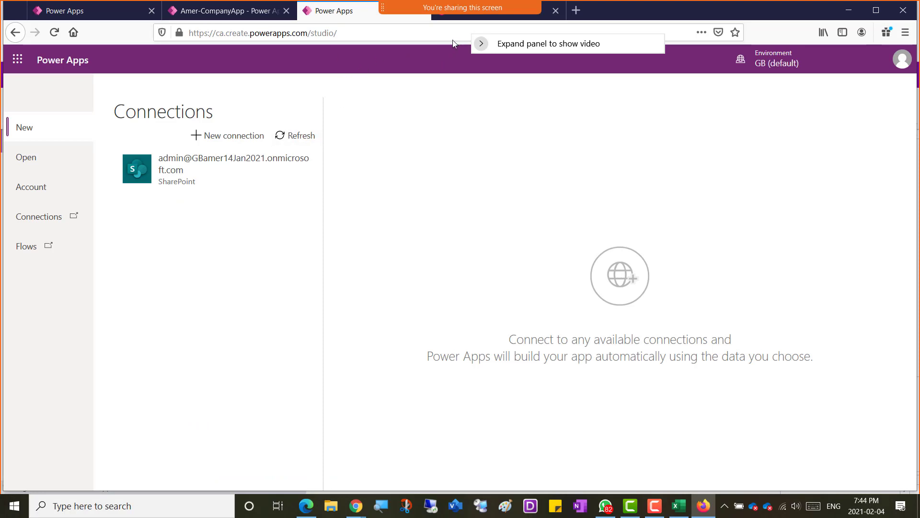
left_click(474, 18)
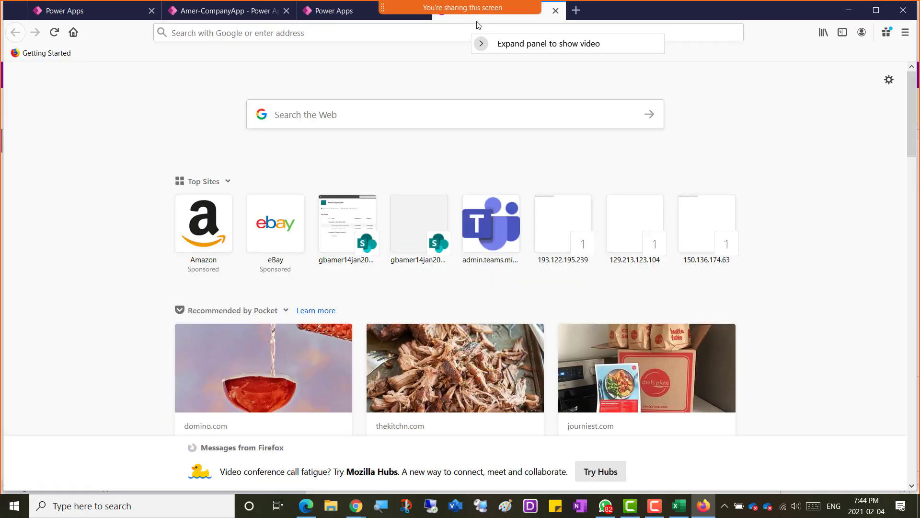
key("alt+Tab")
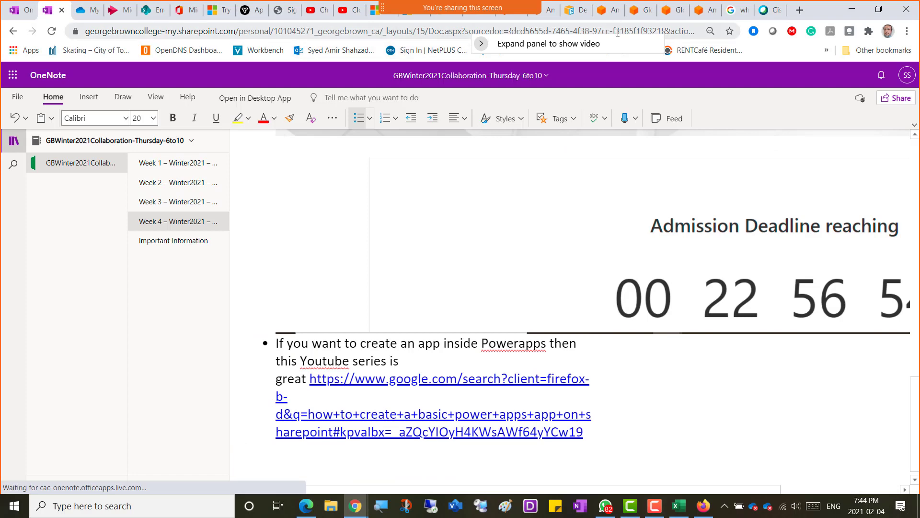
key("alt+Tab")
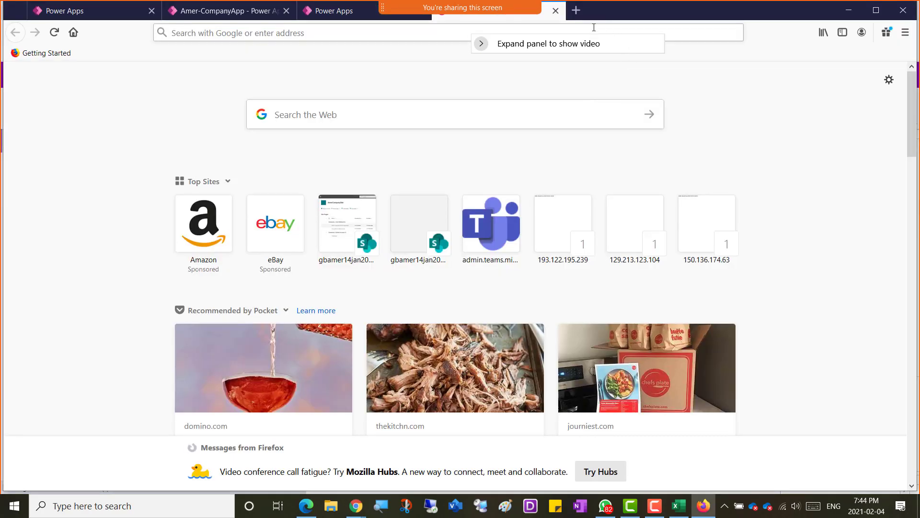
left_click(342, 12)
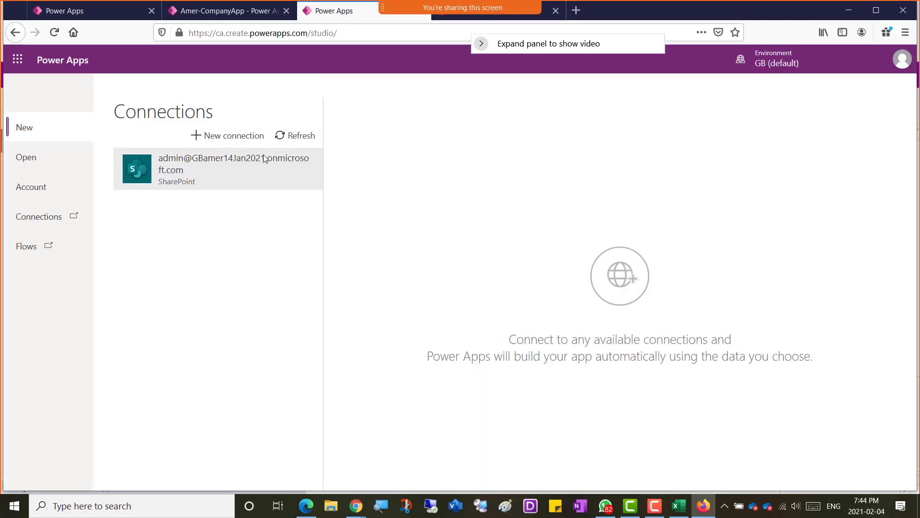
left_click(463, 20)
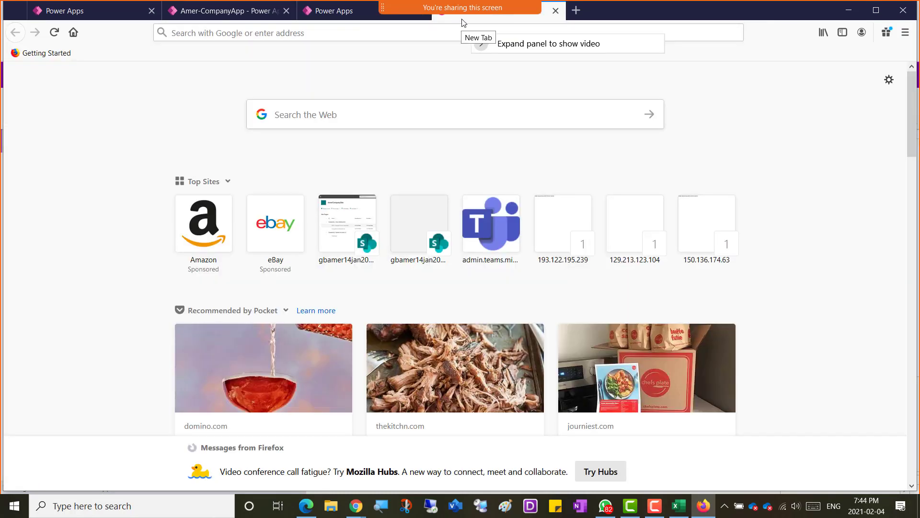
left_click(336, 10)
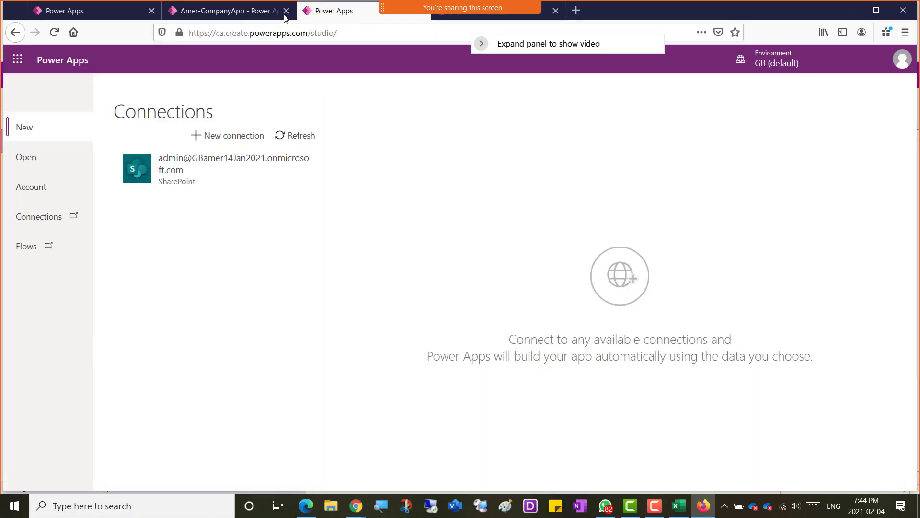
left_click(259, 16)
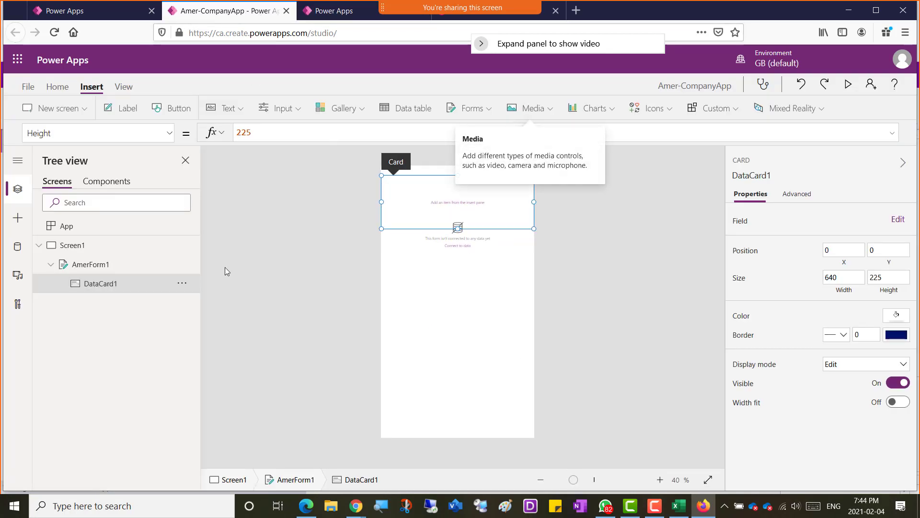
left_click(73, 247)
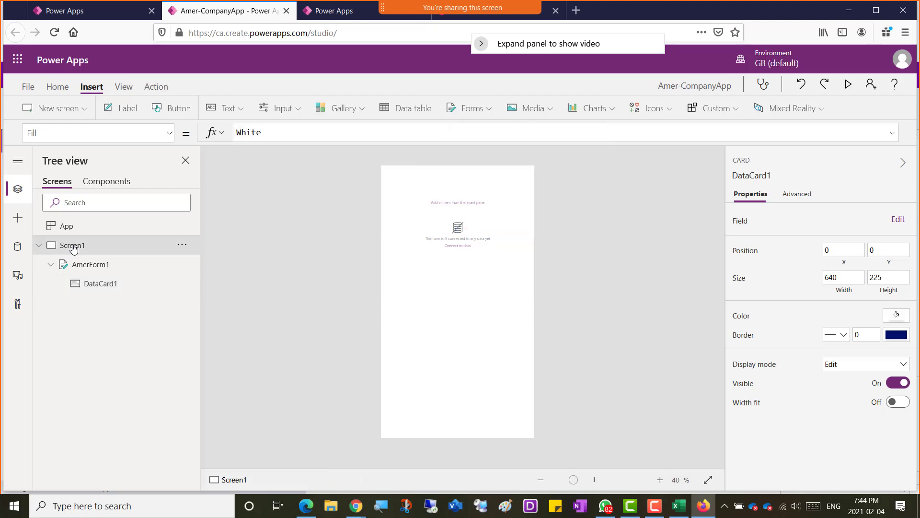
left_click(89, 272)
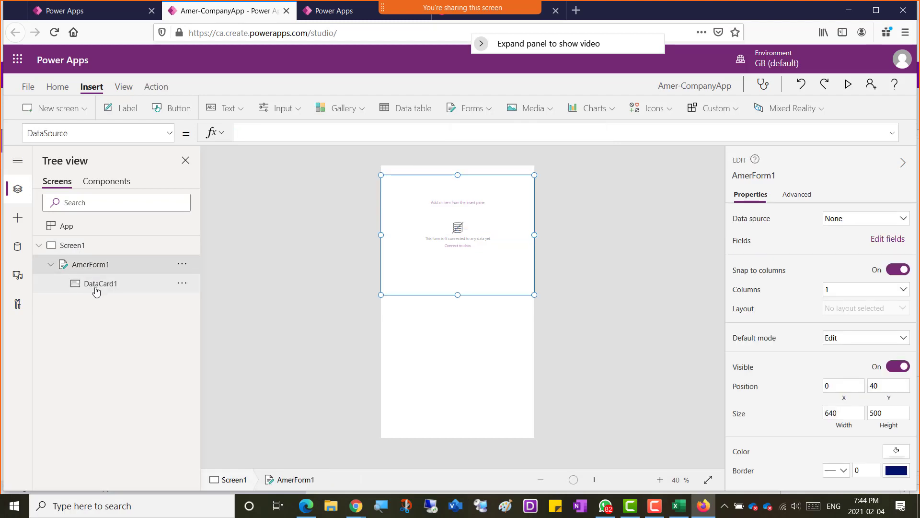
left_click(96, 287)
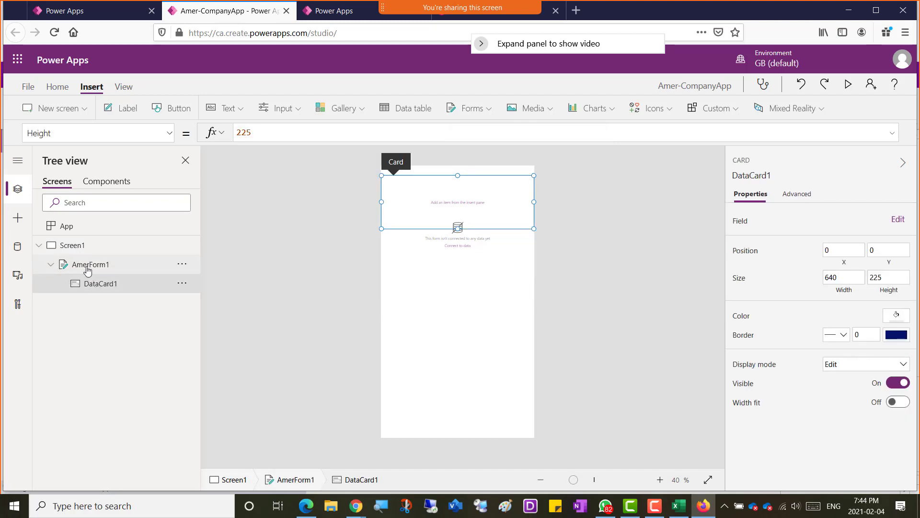
right_click(87, 271)
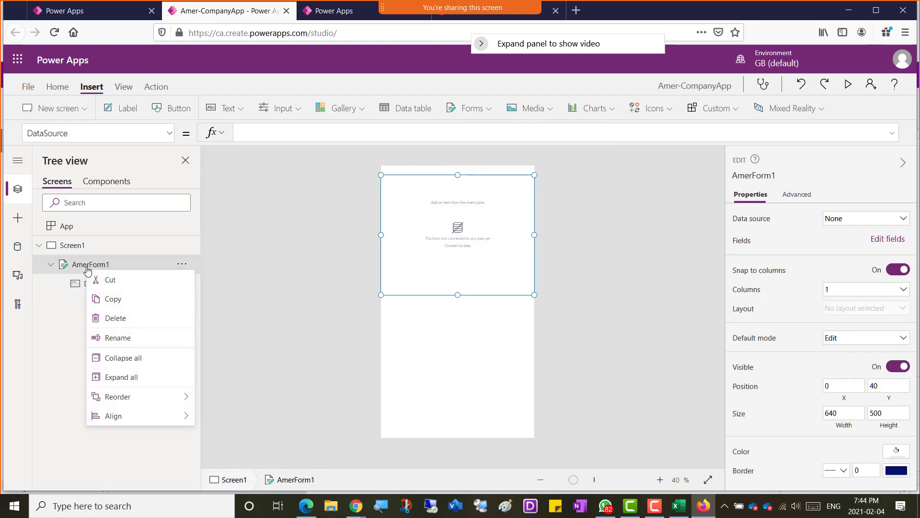
left_click(57, 351)
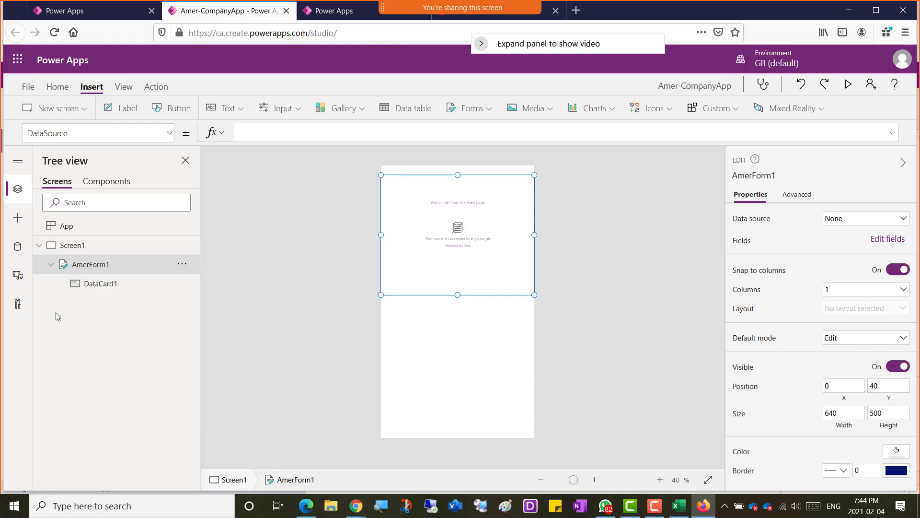
left_click(183, 266)
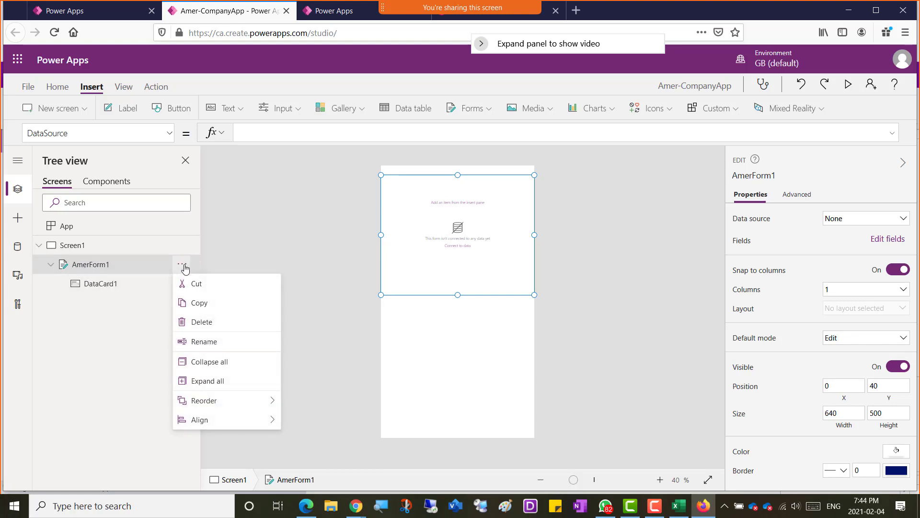
left_click(85, 358)
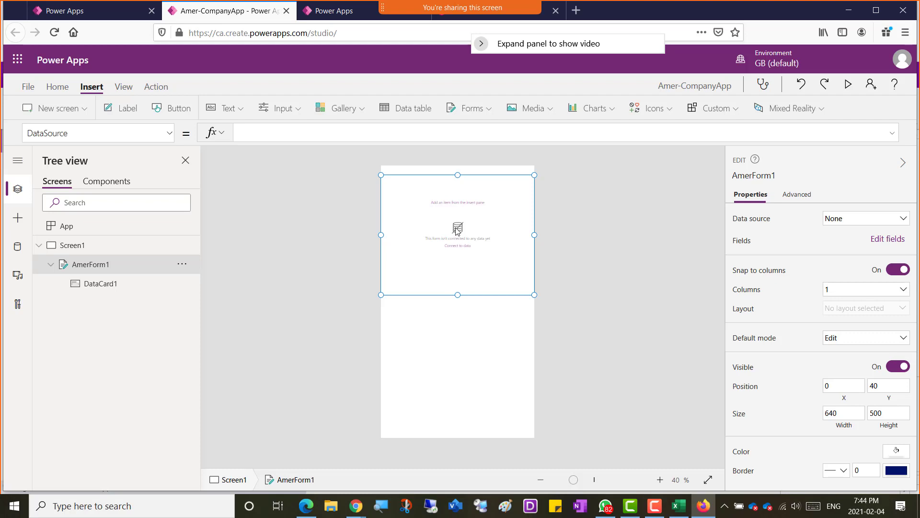
- Add a Form-template screen, Screen2, and select its [Title] header label
left_click(83, 109)
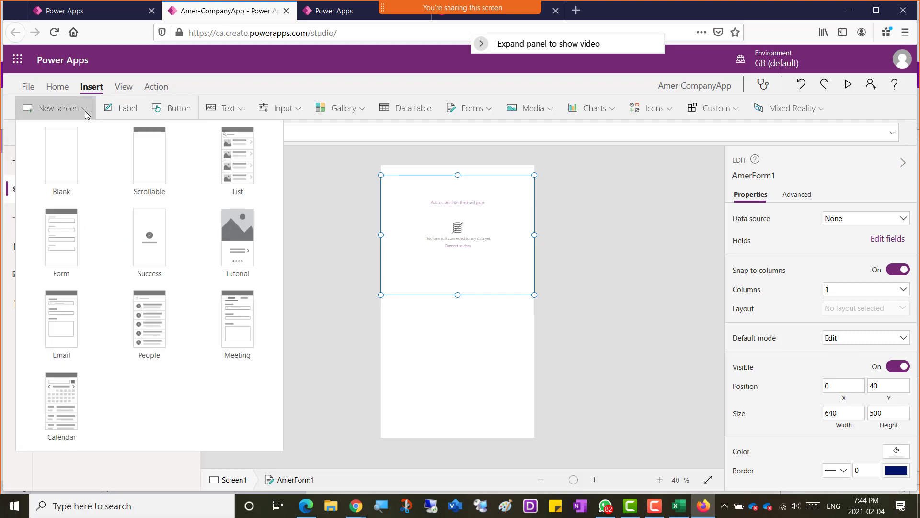
left_click(352, 216)
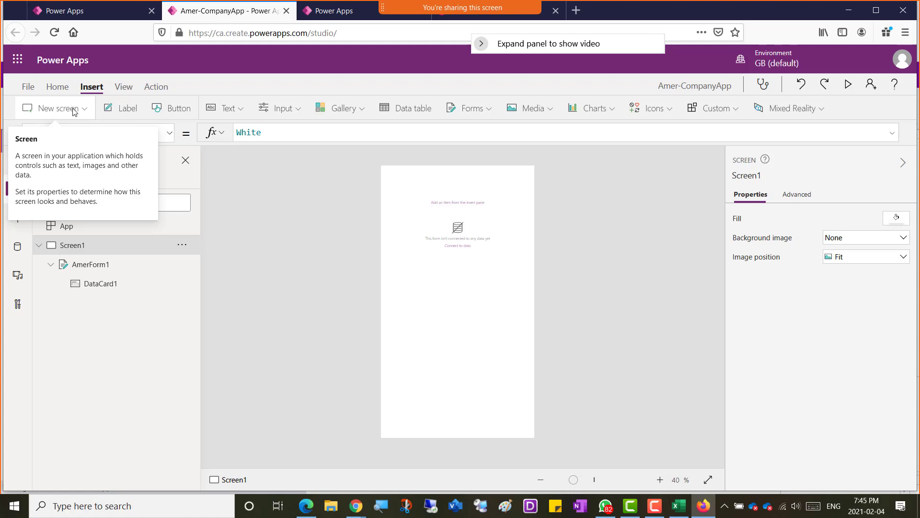
left_click(86, 110)
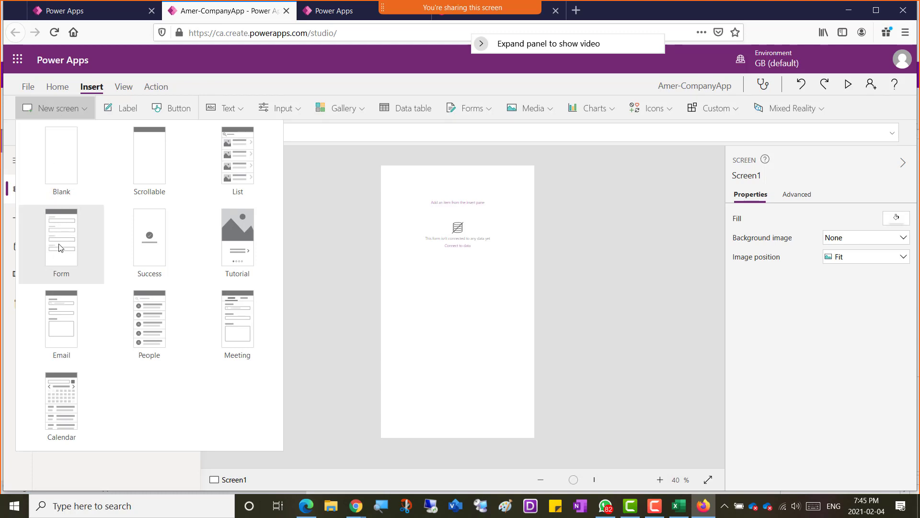
left_click(60, 244)
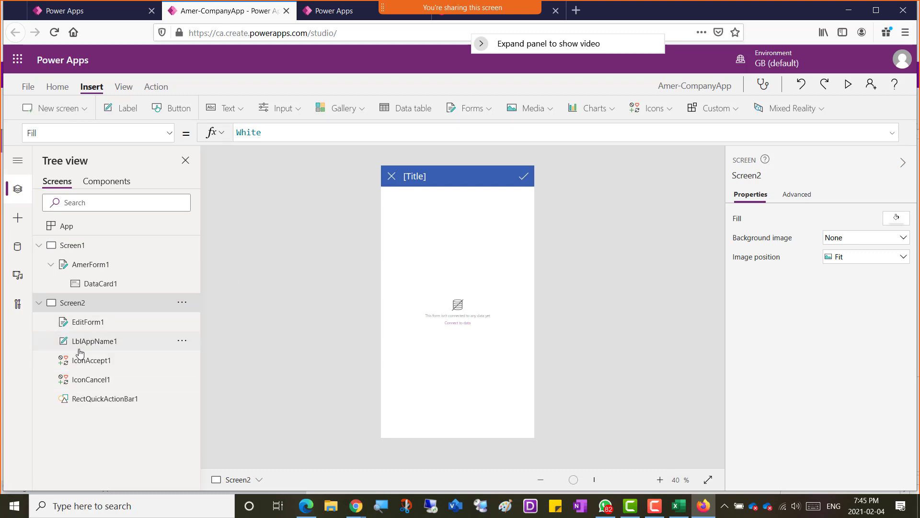
left_click(415, 180)
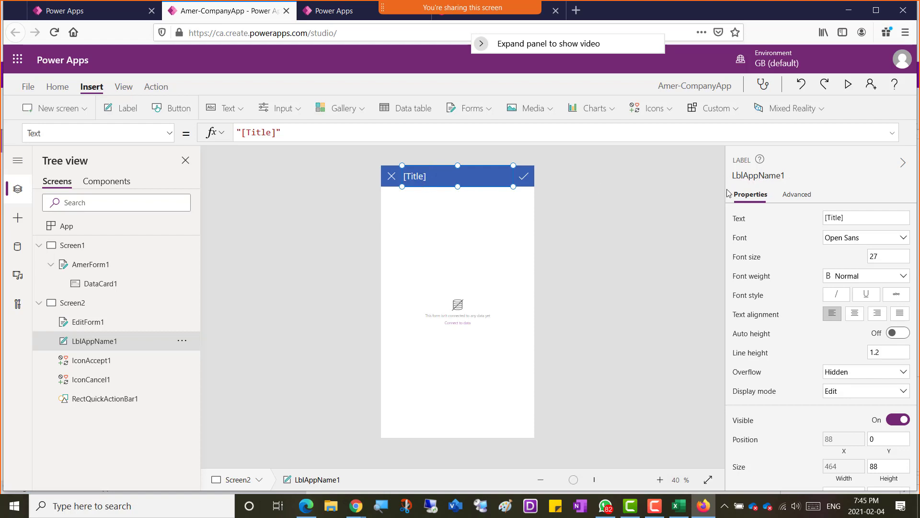
- Rename the title label from LblAppName1 to LblAmer-App
left_click(751, 176)
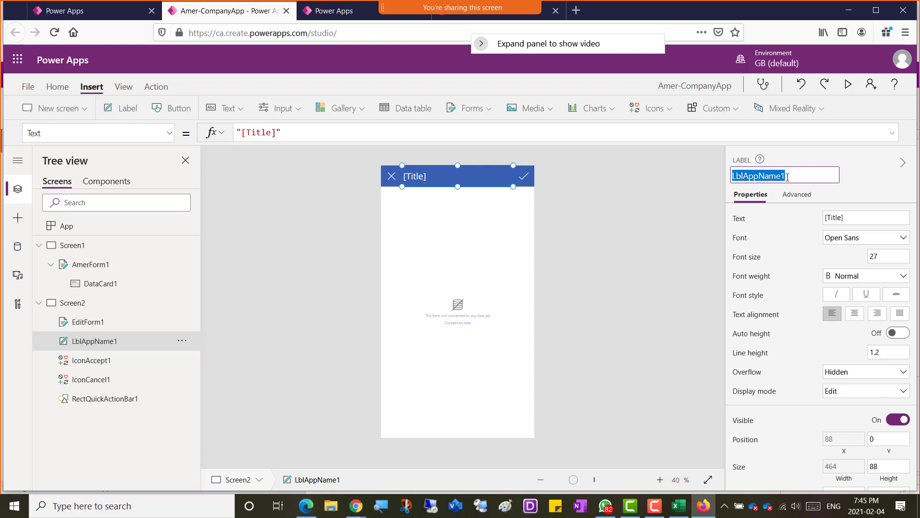
left_click(744, 175)
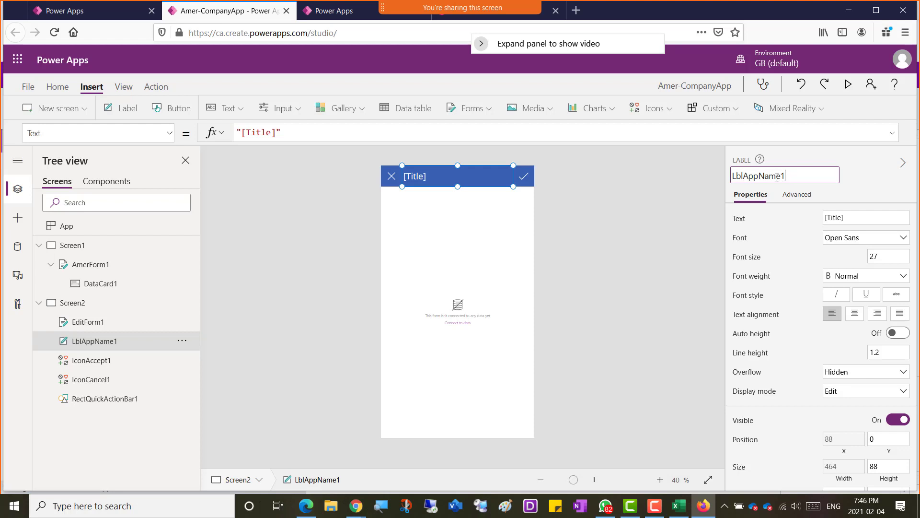
left_click_drag(777, 178, 746, 177)
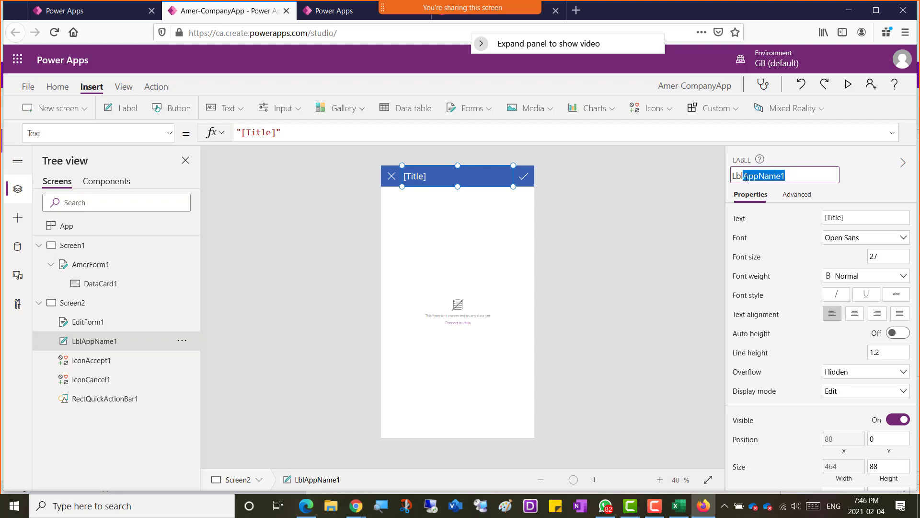
type("Ame")
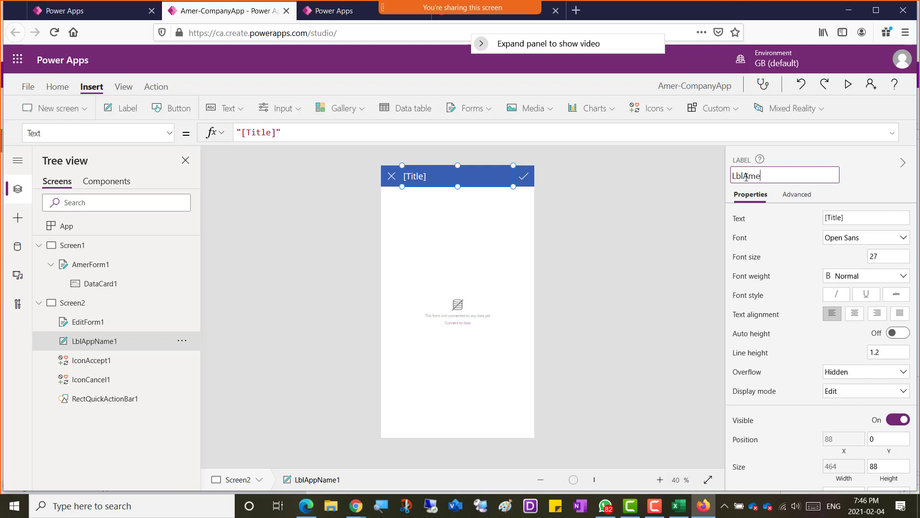
type("r-App")
left_click(679, 260)
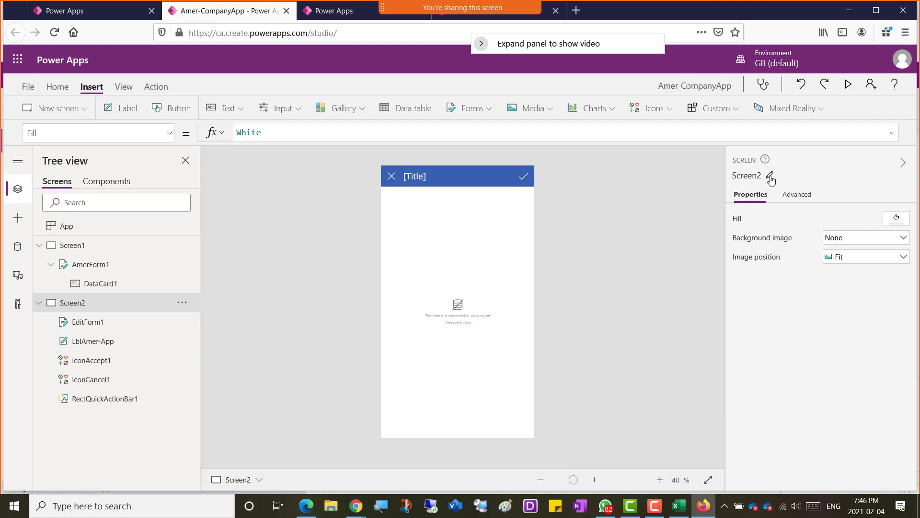
- Keep Screen2's name unchanged and reselect the LblAmer-App label
left_click(771, 178)
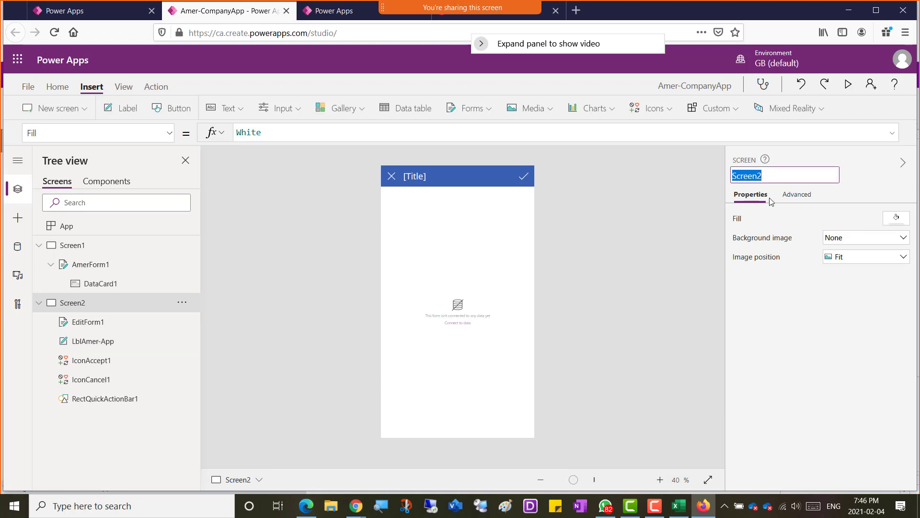
left_click(749, 198)
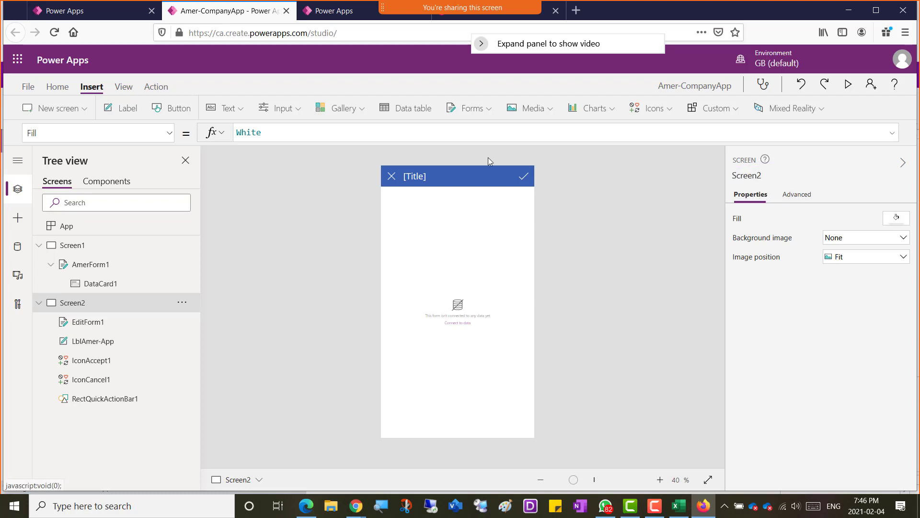
left_click(433, 175)
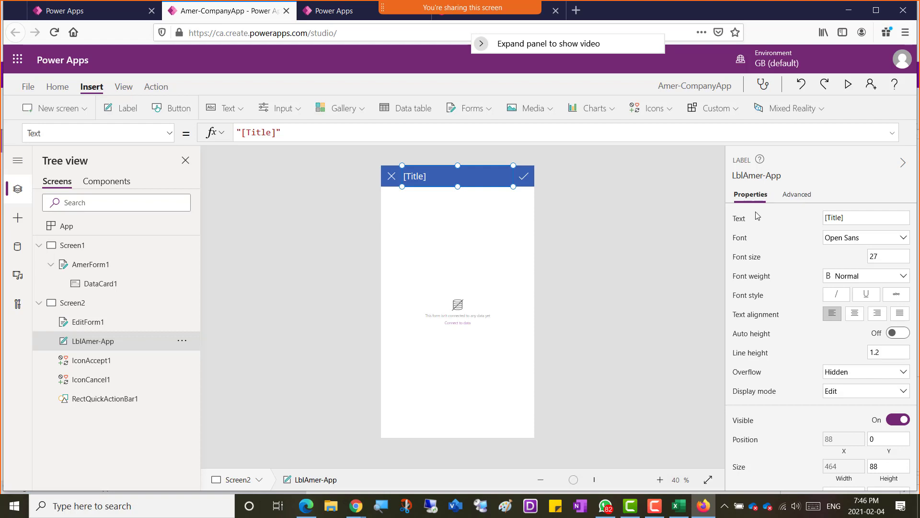
- Replace the label's [Title] Text value with Amer-App
left_click(848, 219)
left_click_drag(848, 219, 821, 218)
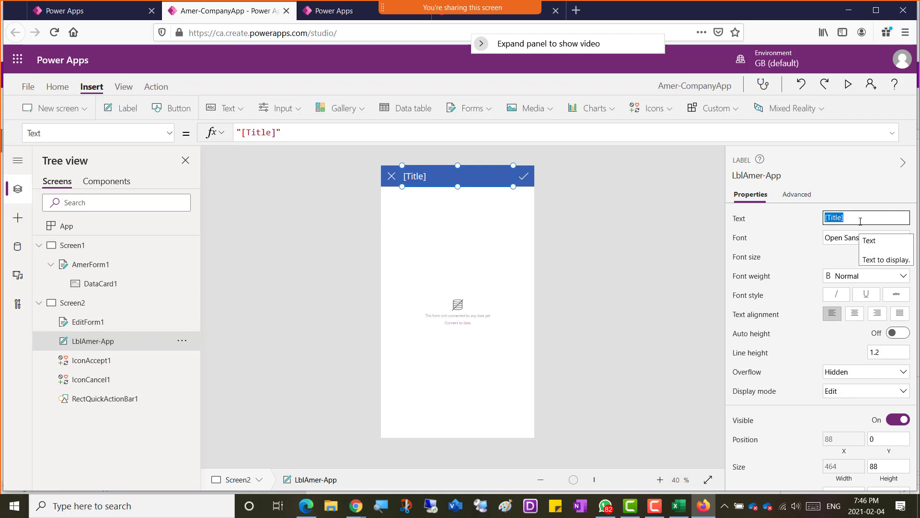
type("Amer-App")
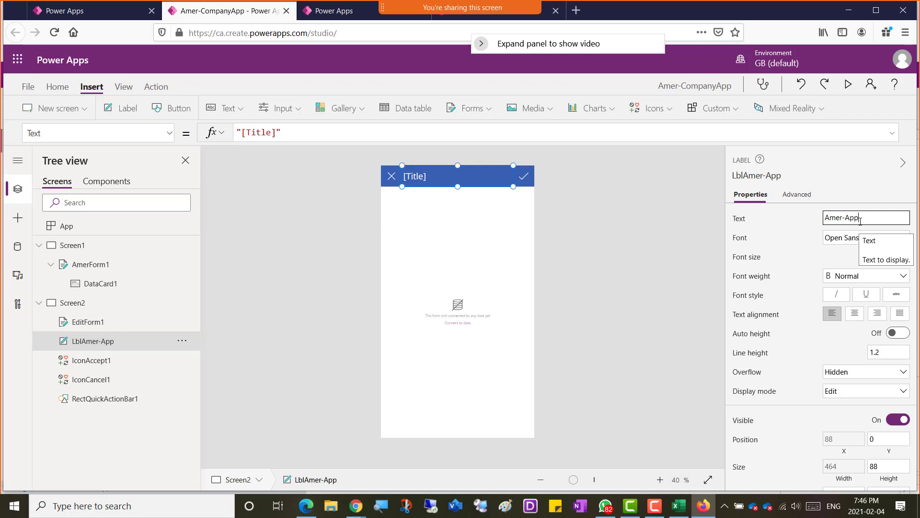
left_click(776, 222)
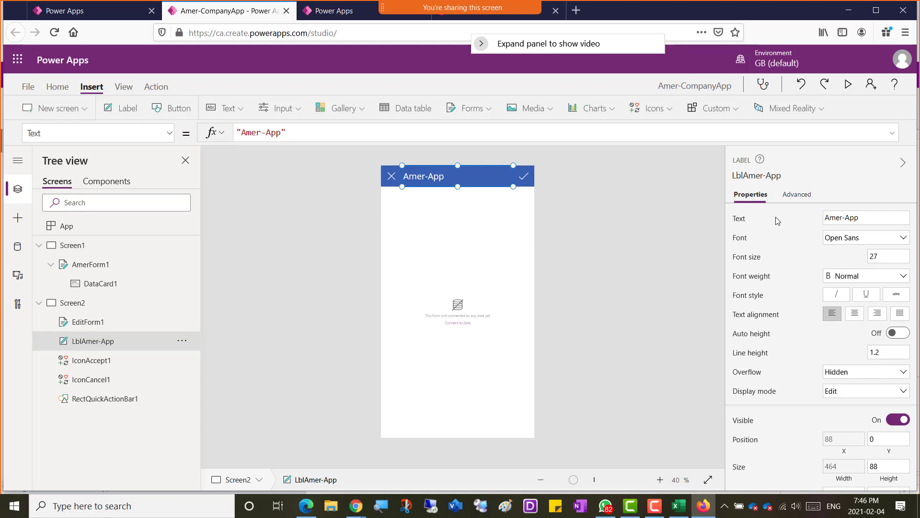
- Check the label's Amer-App text value without changing it, ending with Screen2 selected
left_click(570, 249)
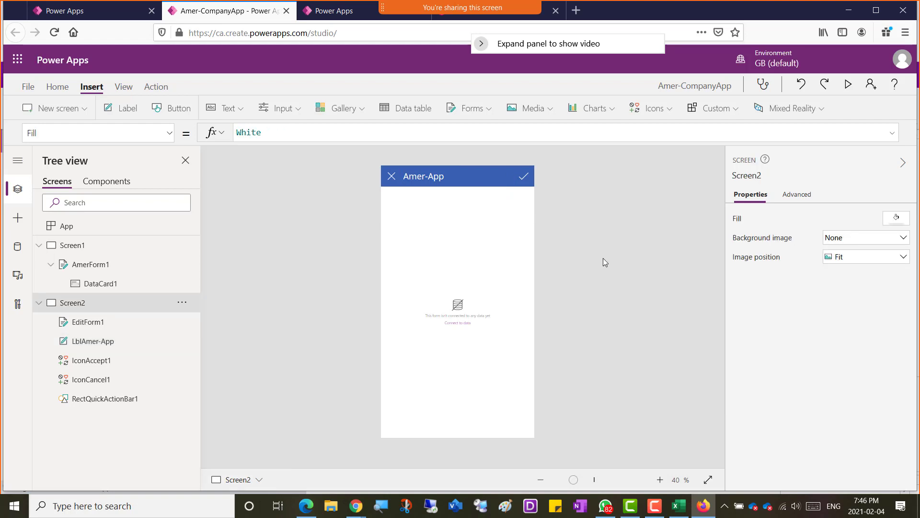
left_click(426, 178)
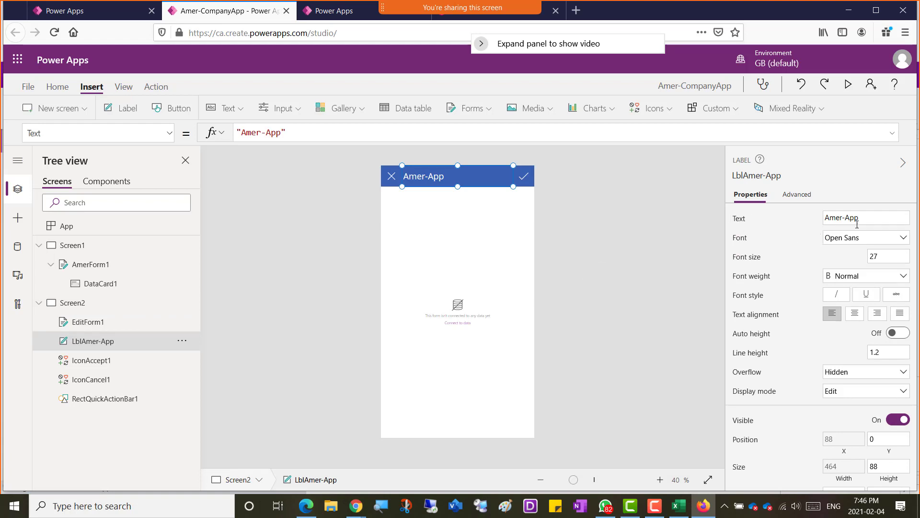
left_click(834, 219)
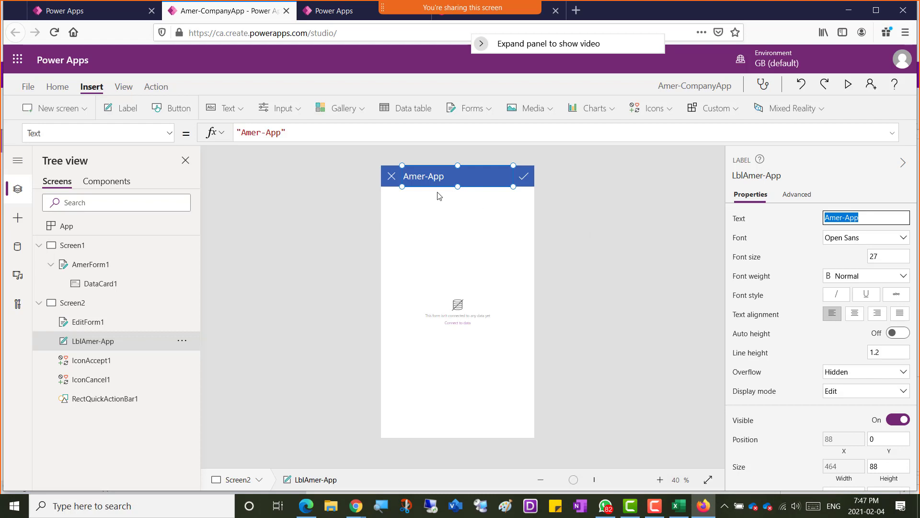
left_click(429, 176)
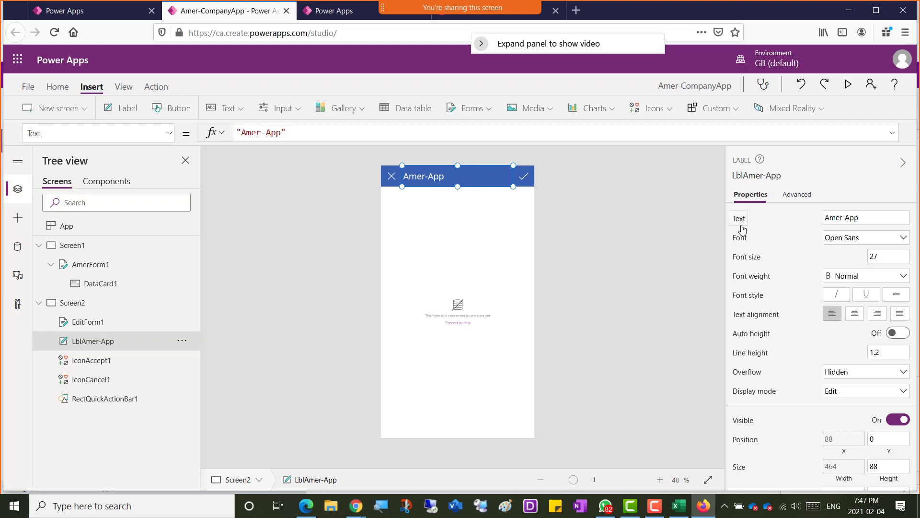
left_click(891, 217)
left_click_drag(862, 217, 789, 223)
left_click(862, 217)
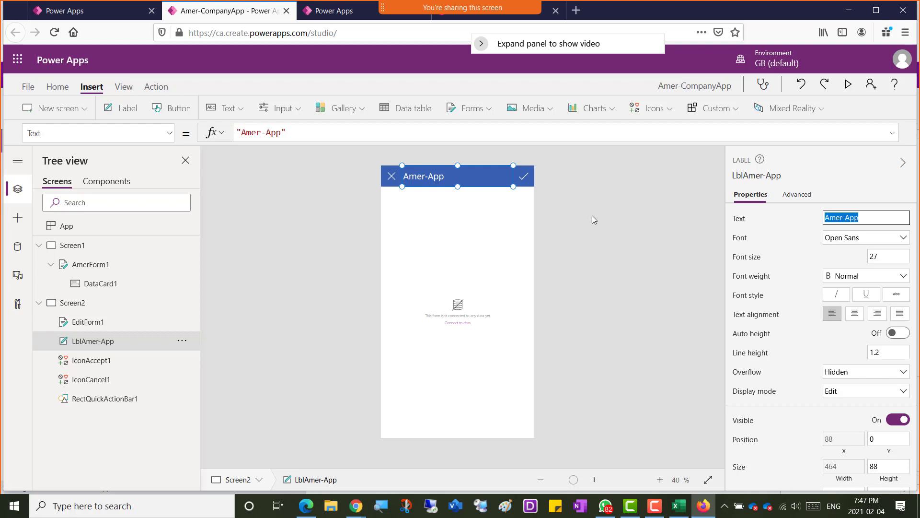
left_click(578, 226)
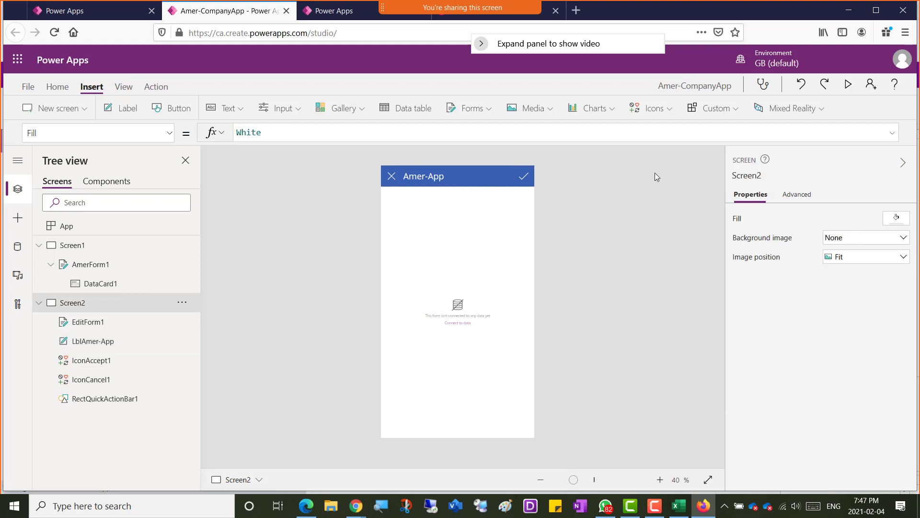
left_click(848, 85)
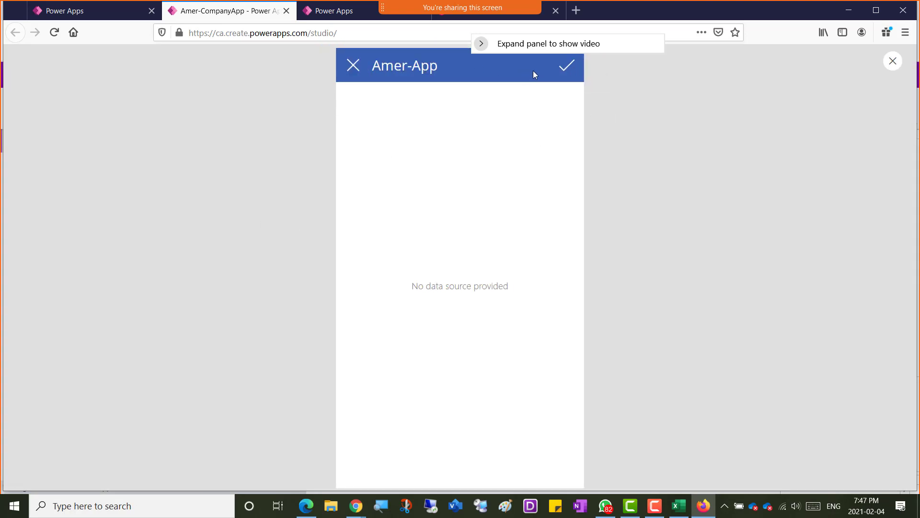
left_click(567, 72)
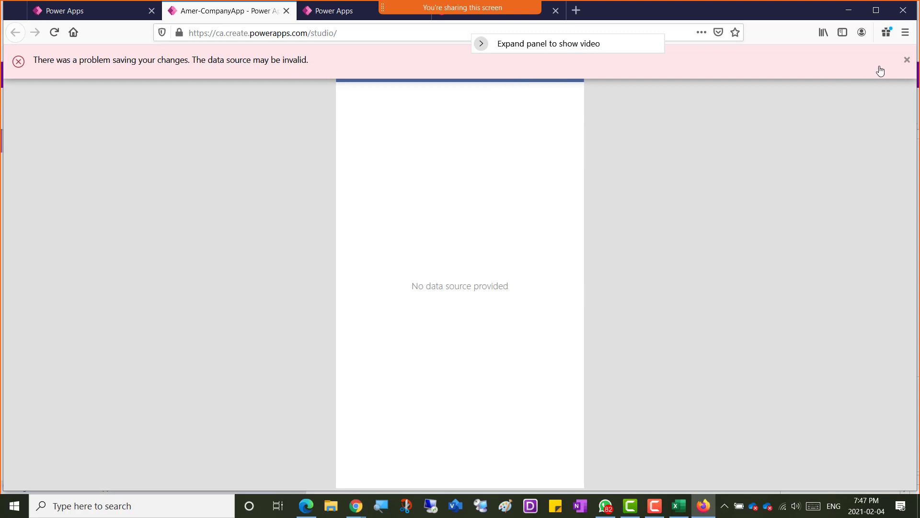
left_click(908, 61)
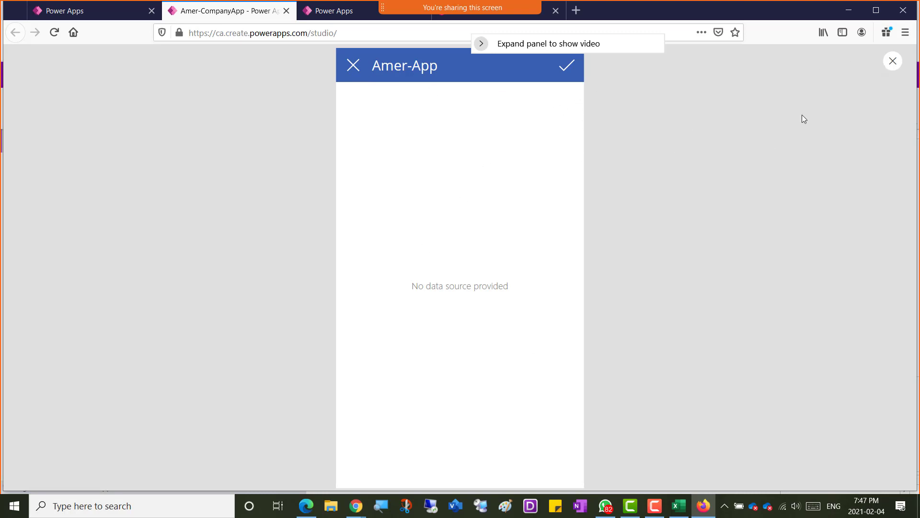
left_click(893, 61)
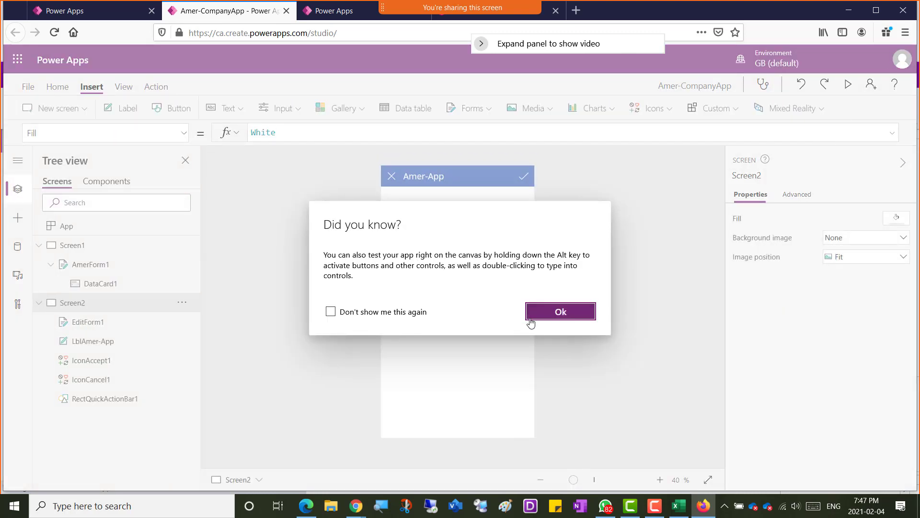
- Dismiss the Did you know? tip and inspect EditForm1, LblAmer-App, IconAccept1, IconCancel1, RectQuickActionBar1 and Screen2
left_click(539, 314)
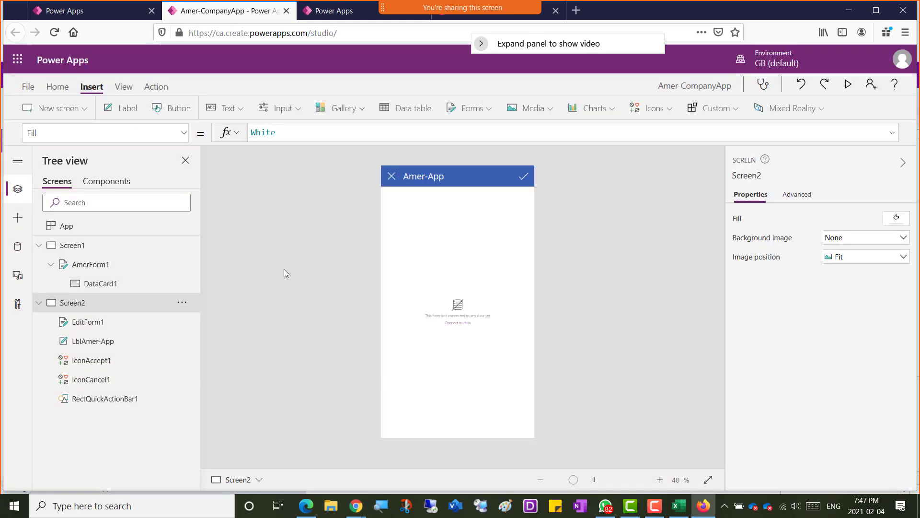
left_click(96, 325)
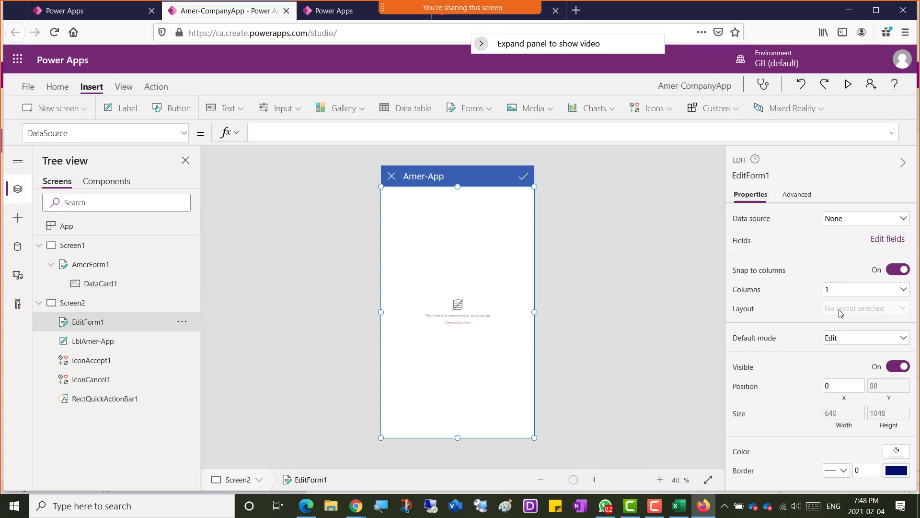
left_click(92, 346)
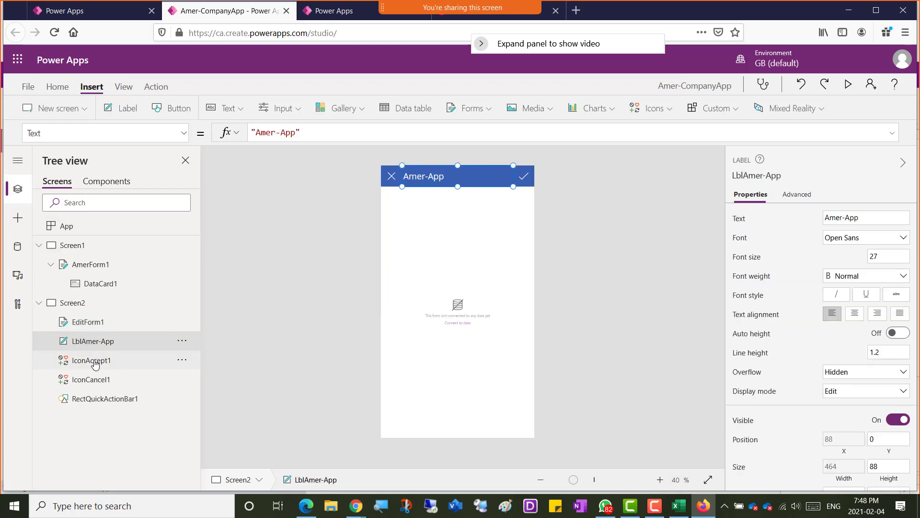
left_click(92, 361)
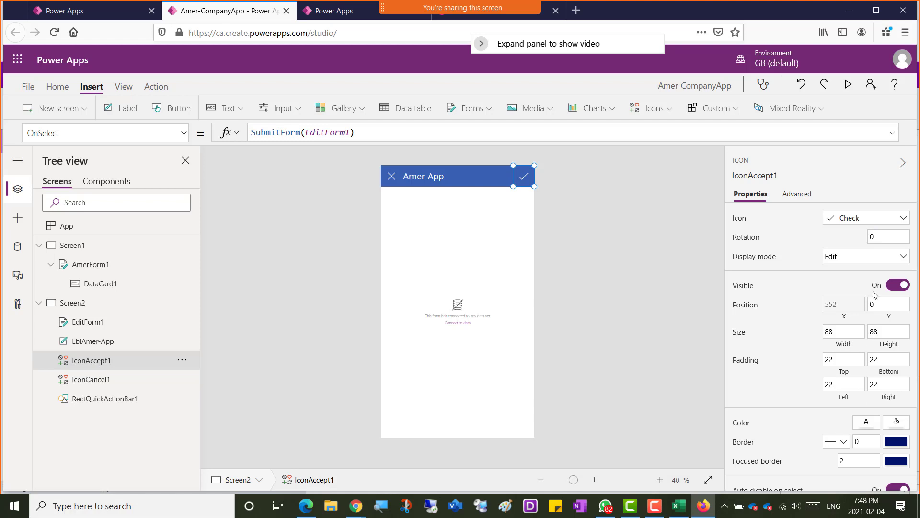
left_click(84, 382)
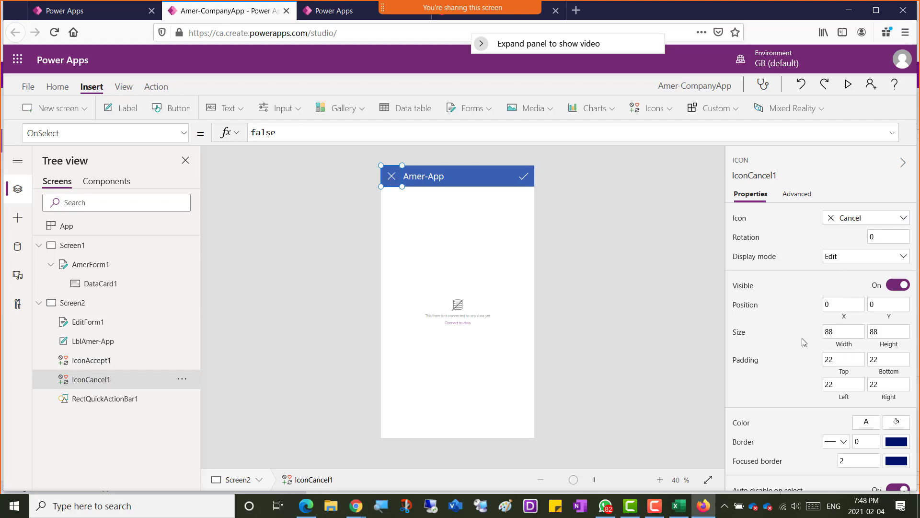
left_click(102, 399)
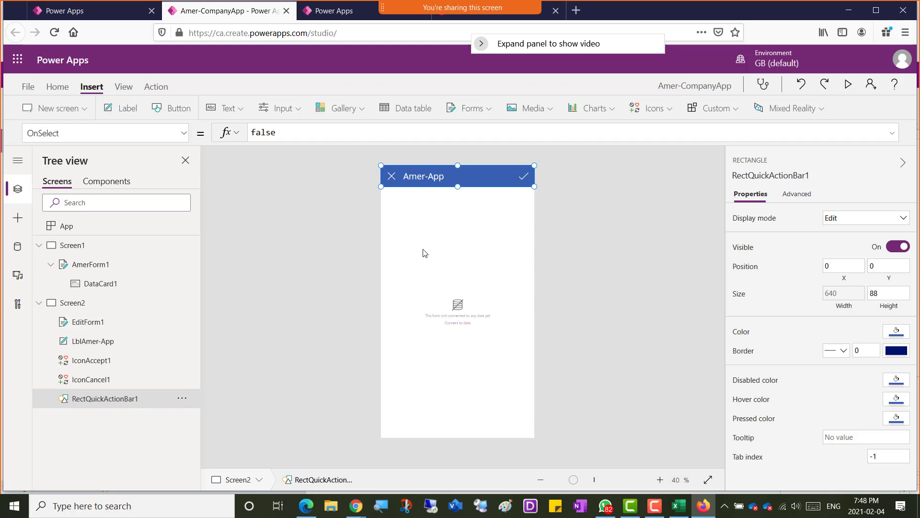
left_click(629, 277)
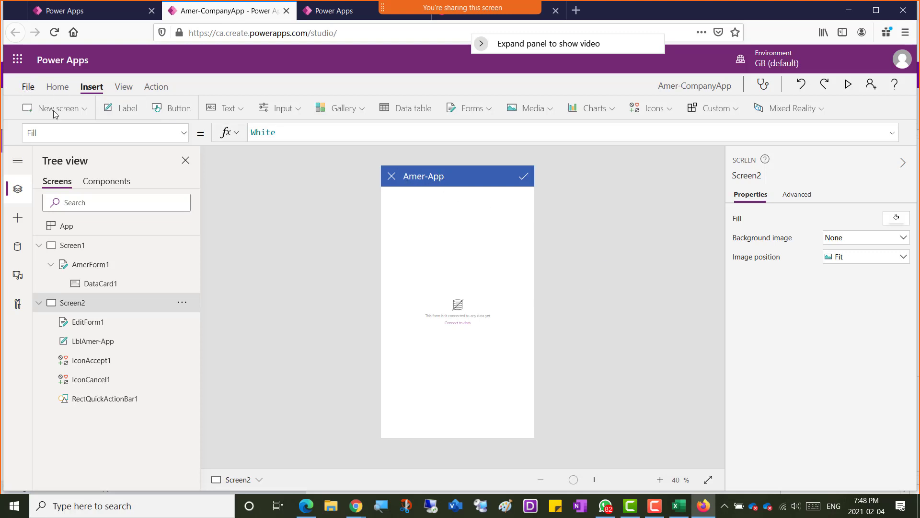
left_click(77, 110)
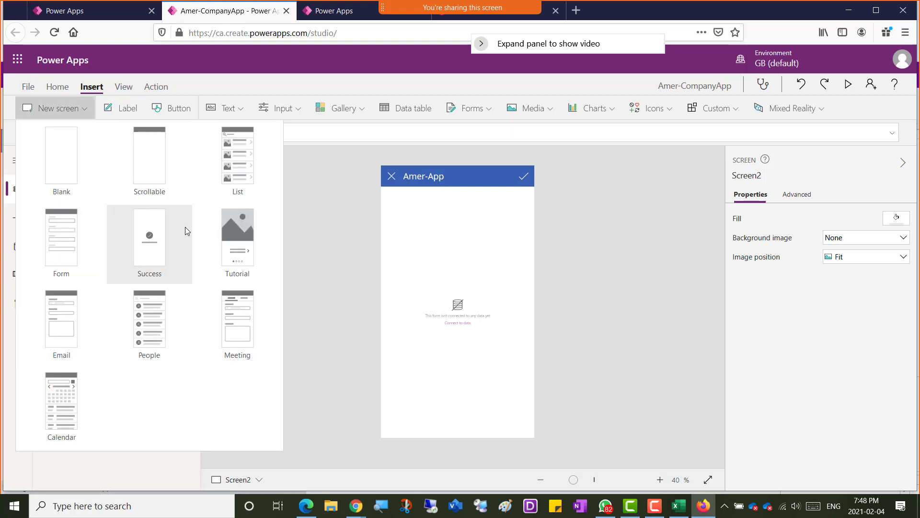
left_click(622, 323)
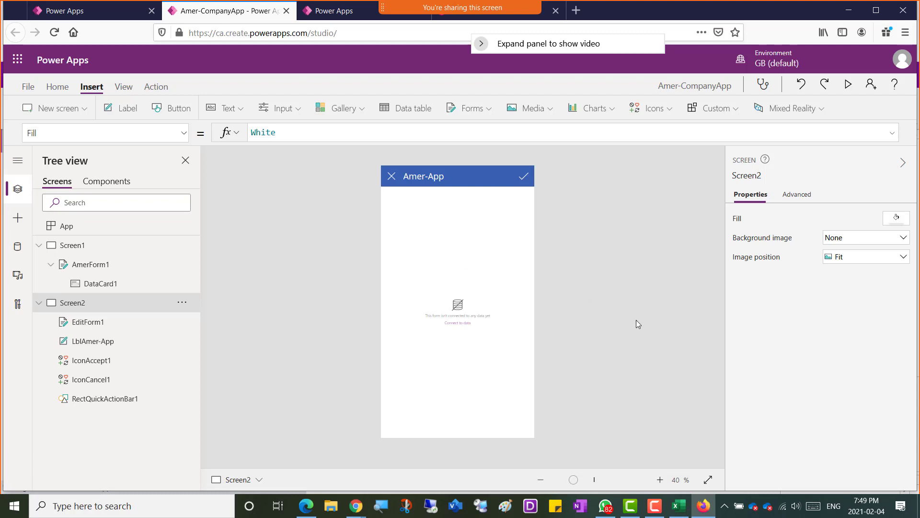
key("super+shift+s")
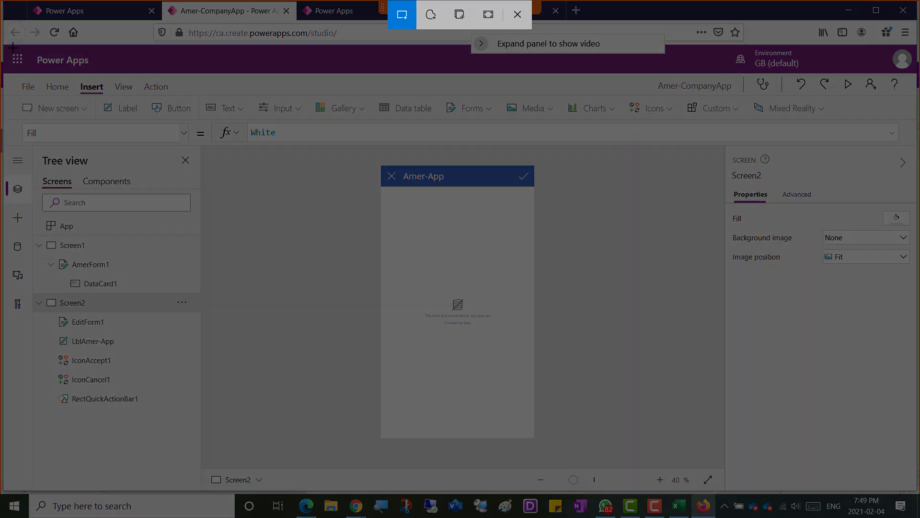
mouse_move(13, 46)
left_mouse_down()
mouse_move(753, 312)
mouse_move(852, 488)
left_mouse_up()
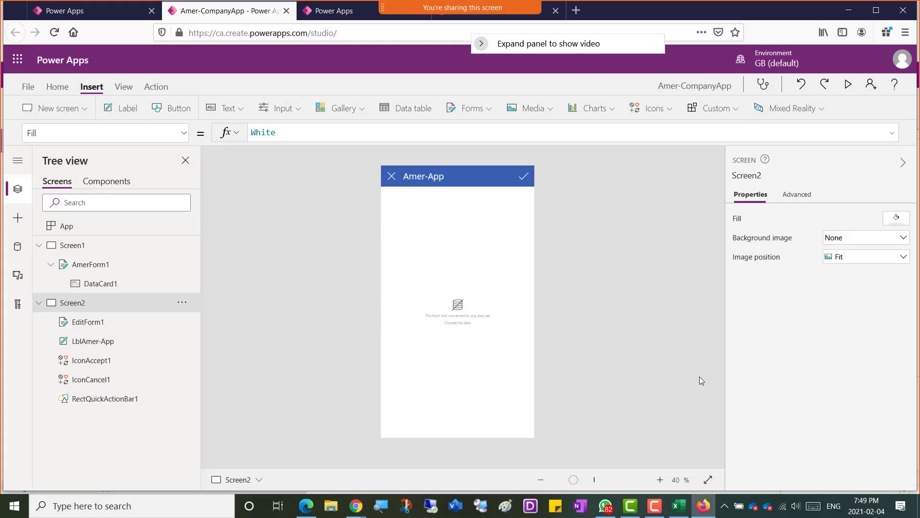
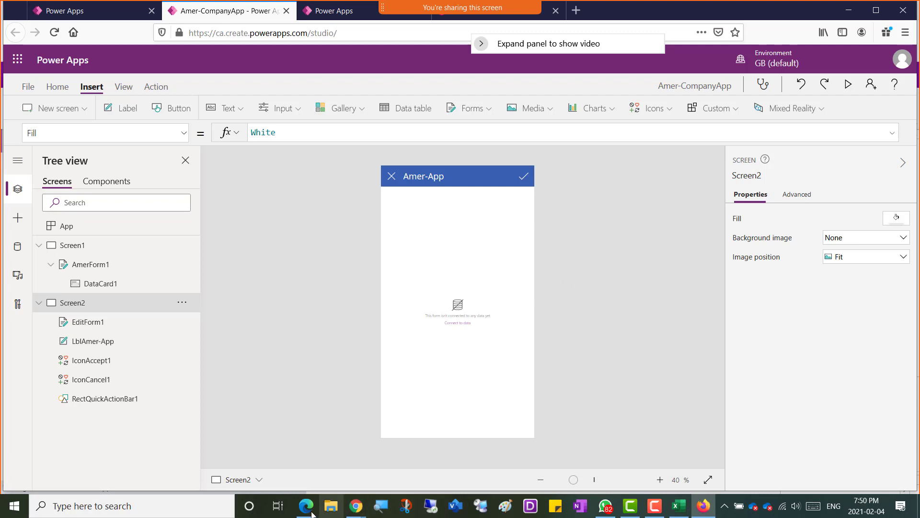
- Switch from Power Apps to the GBWinter2021Collaboration OneNote notebook in Chrome
mouse_move(361, 511)
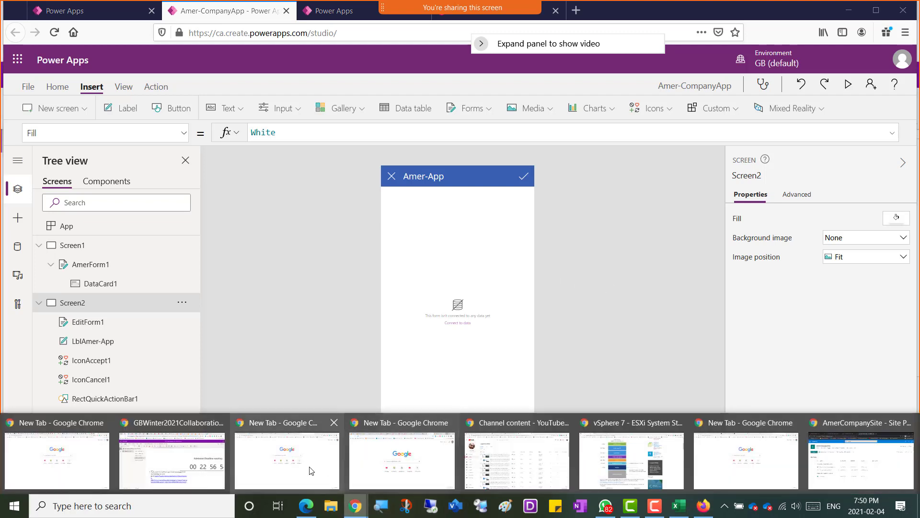
left_click(174, 468)
- Add a bullet 'Screenshot 3 = First page of PowerApps' below the link and paste the screenshot
left_click(577, 432)
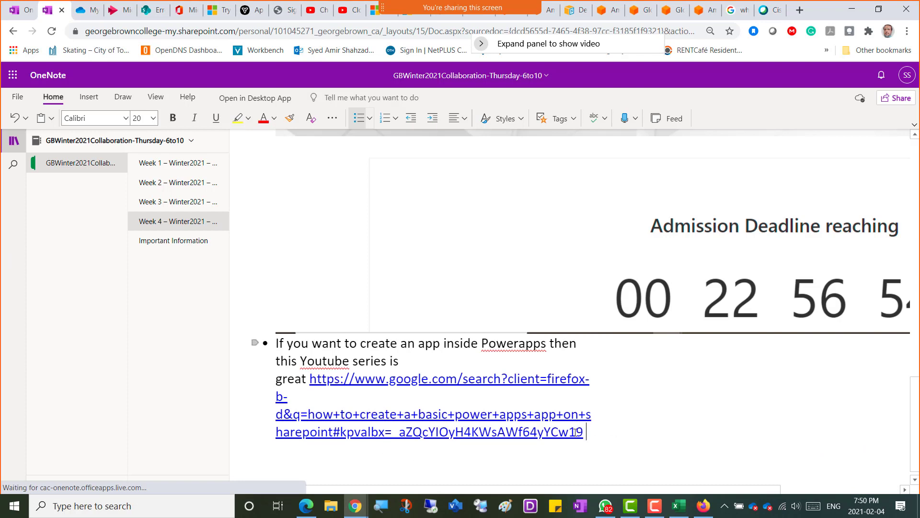
key("Return")
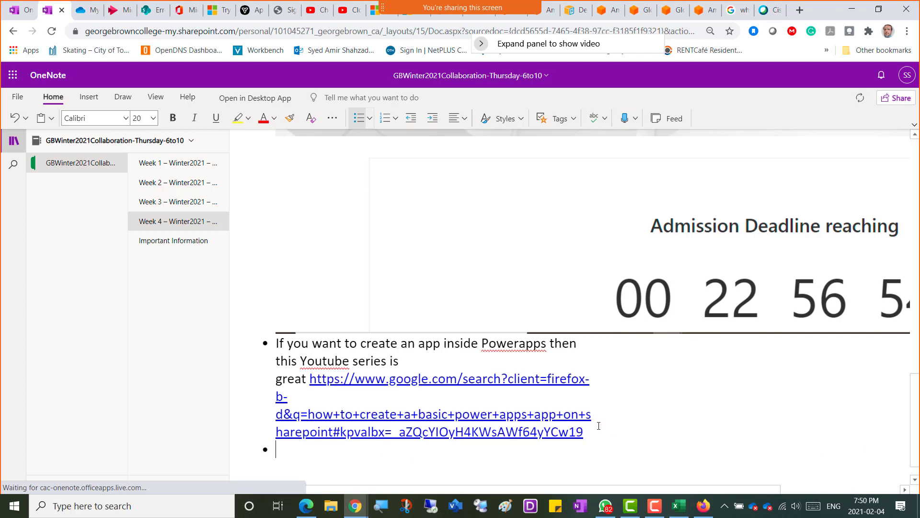
type("Scree")
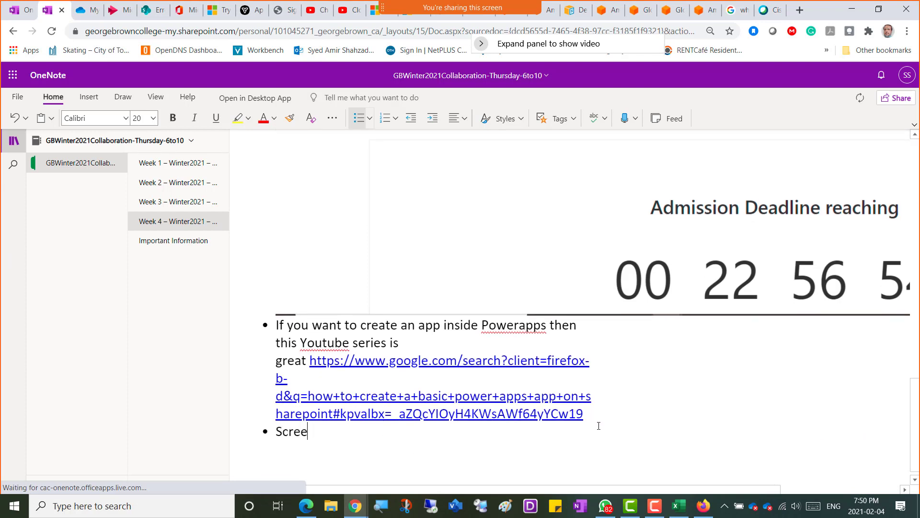
type("nshot 3 = Firs")
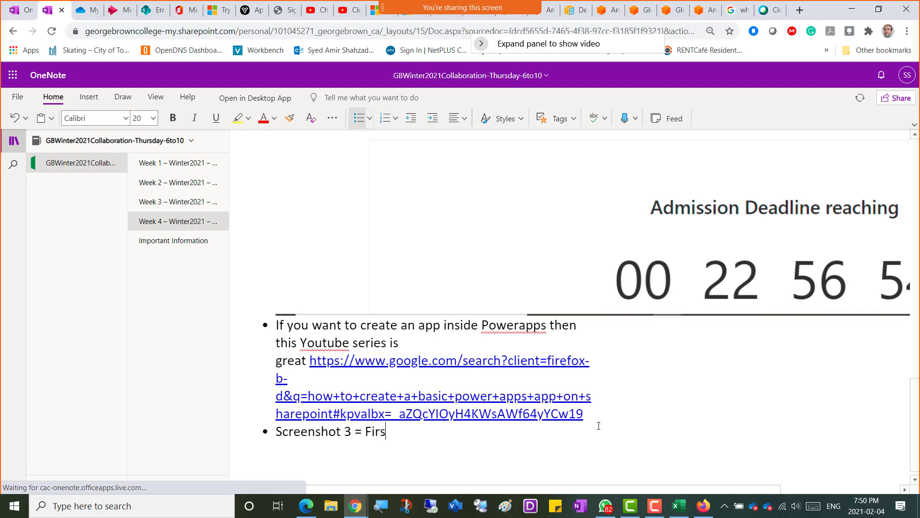
type("t page of PowerApps")
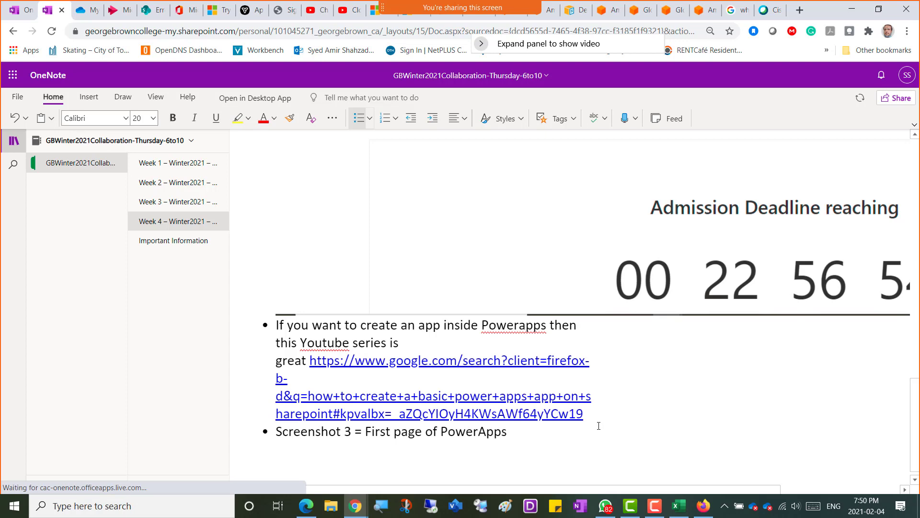
key("Return")
key("ctrl+v")
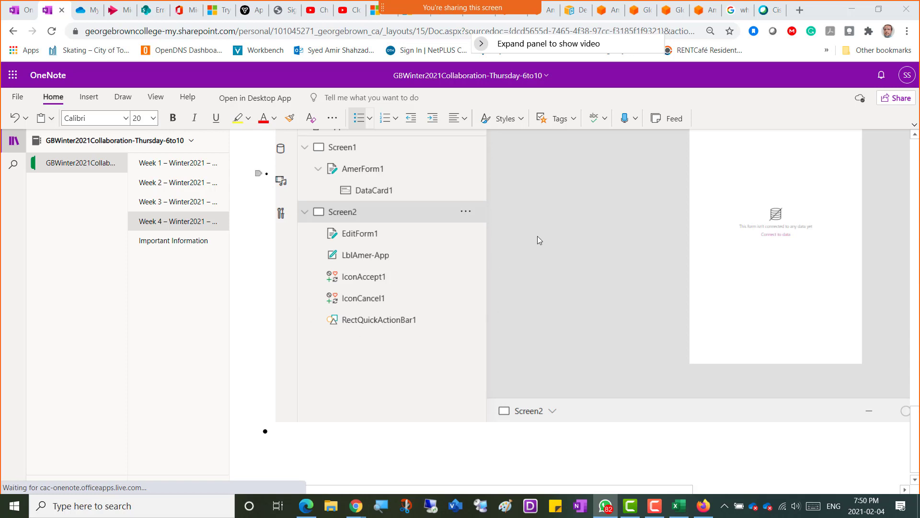
- Switch windows to the AmerCompanySite Site Pages library in Chrome
key("alt+Tab")
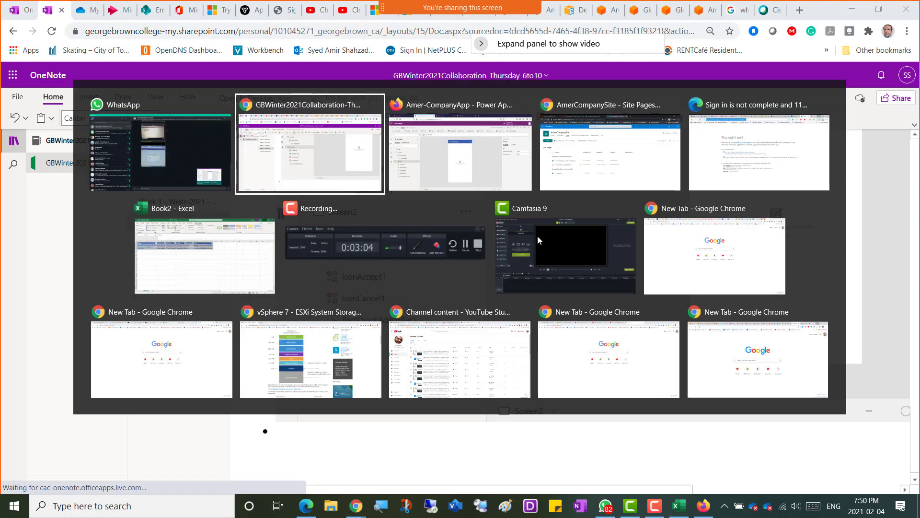
key("alt+Tab")
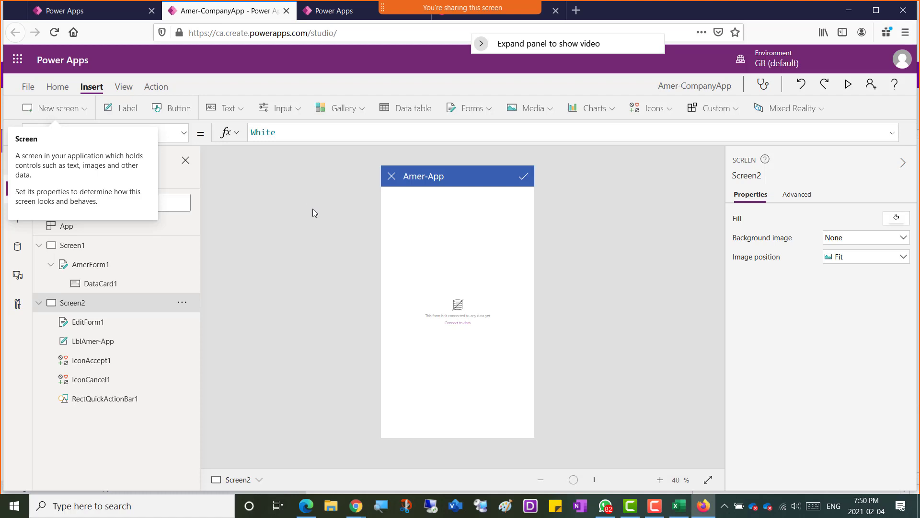
key("alt+Tab")
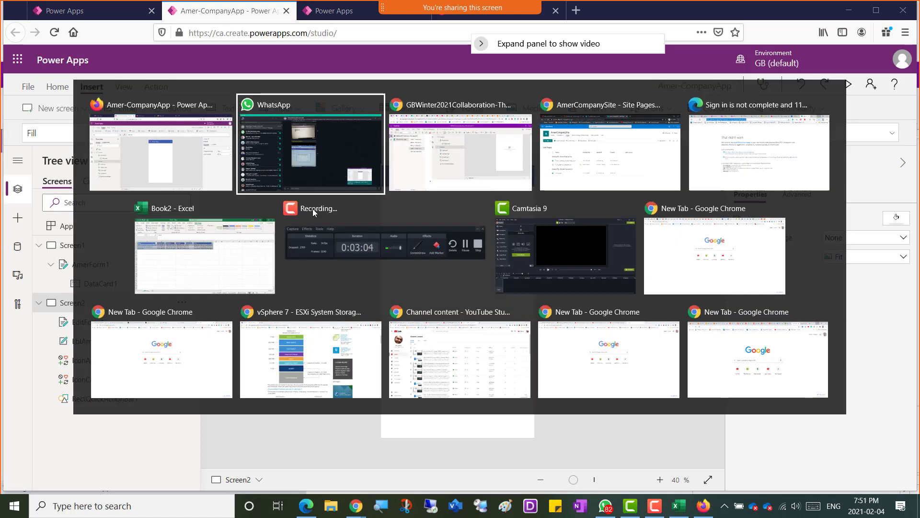
key("alt+Tab")
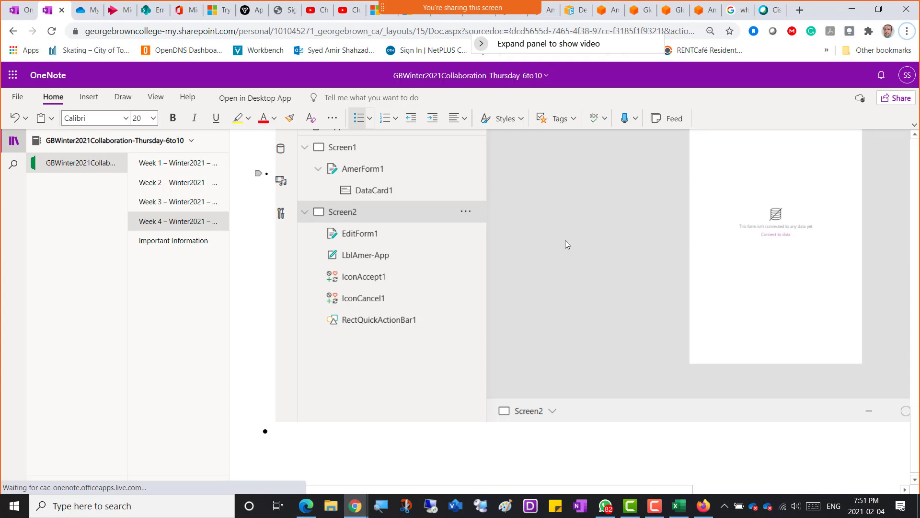
key("alt+Tab")
key("alt+Tab")
key("alt+Tab")
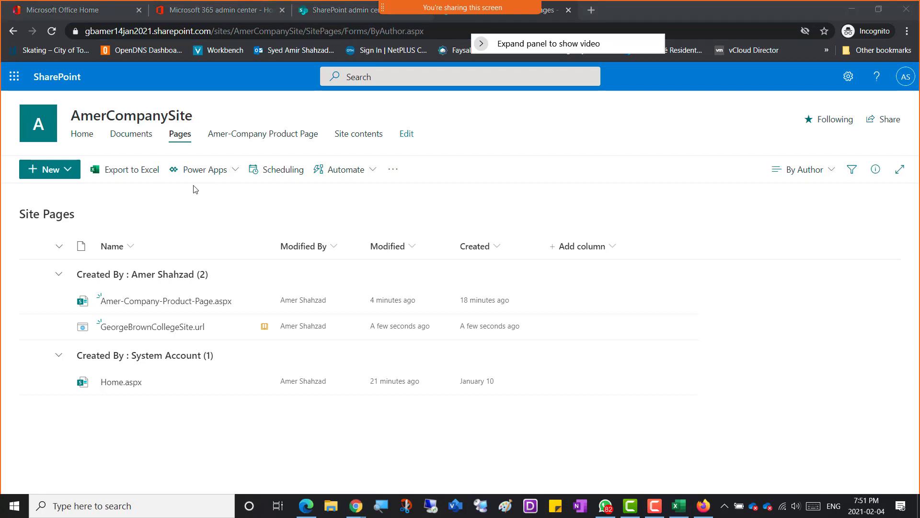
- Turn on page scheduling for the AmerCompanySite Site Pages library and open the Learn more article
left_click(236, 176)
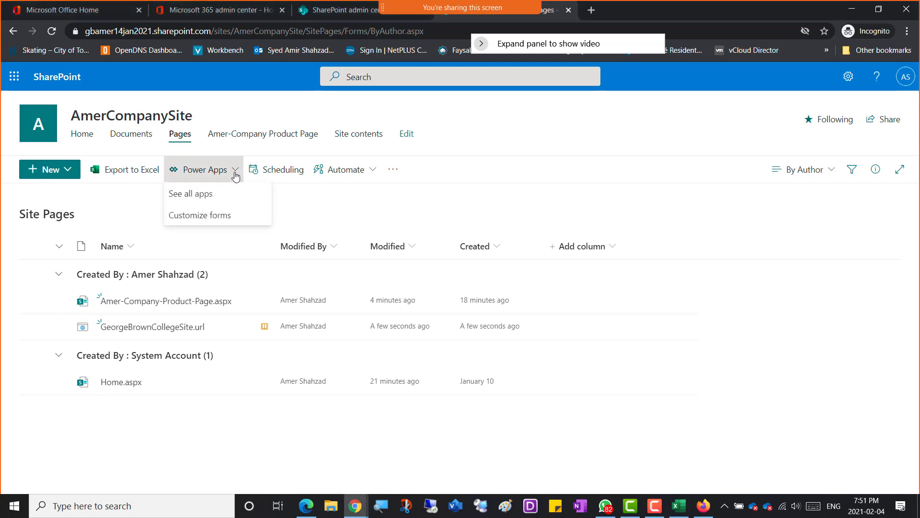
left_click(321, 204)
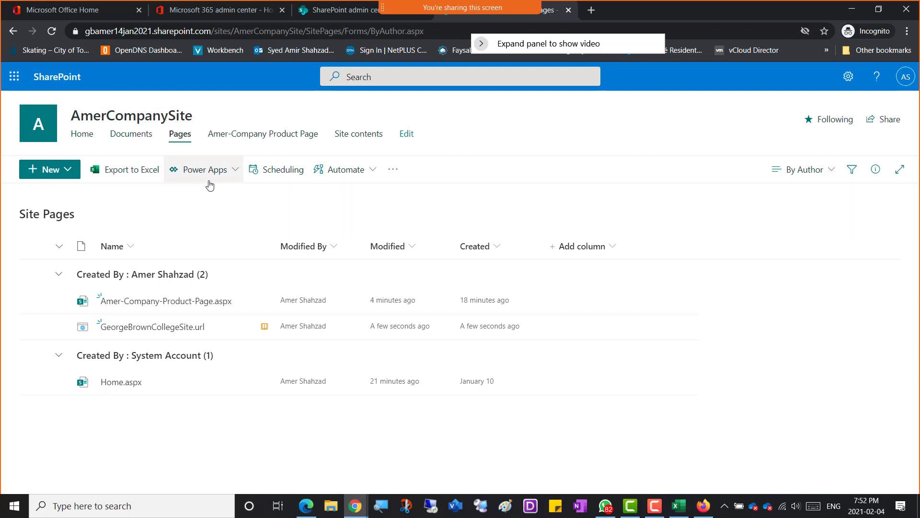
left_click(277, 177)
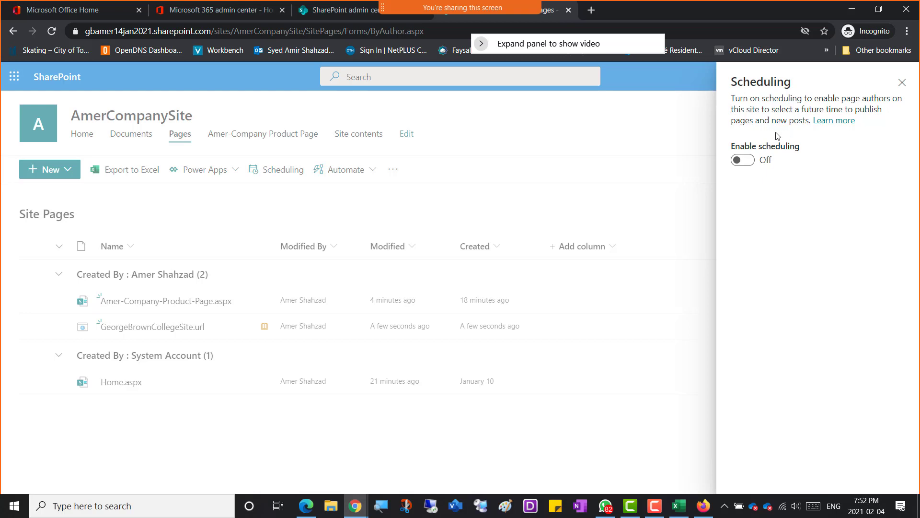
left_click(748, 162)
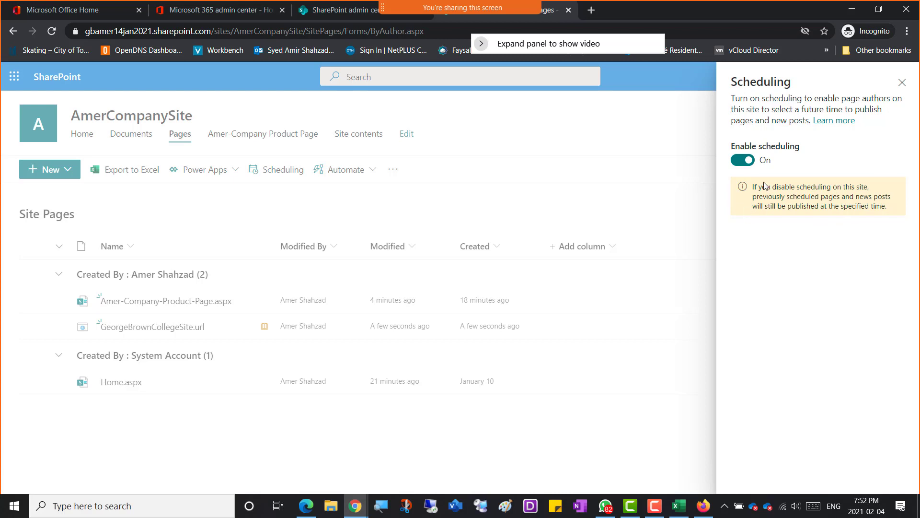
left_click(760, 161)
left_click(776, 153)
left_click(829, 127)
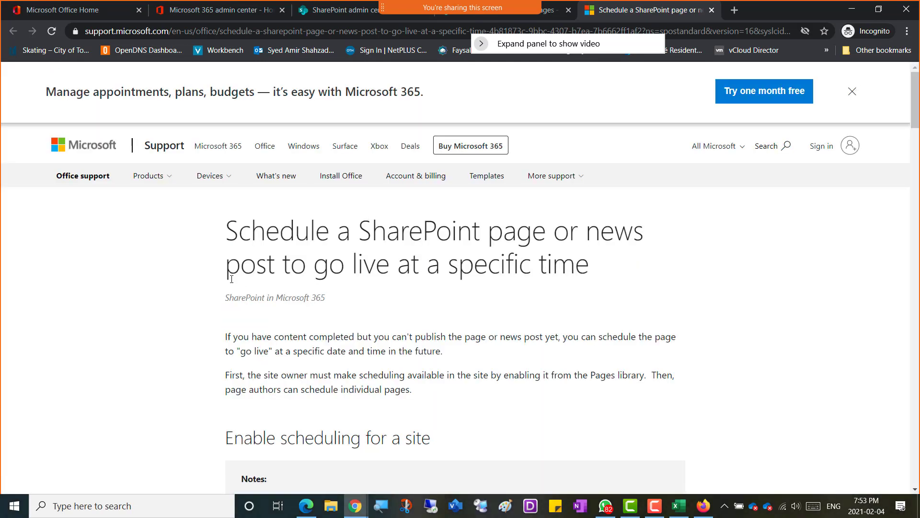
- Read through the Microsoft Support article on scheduling a SharePoint page
scroll(232, 279, "down", 3)
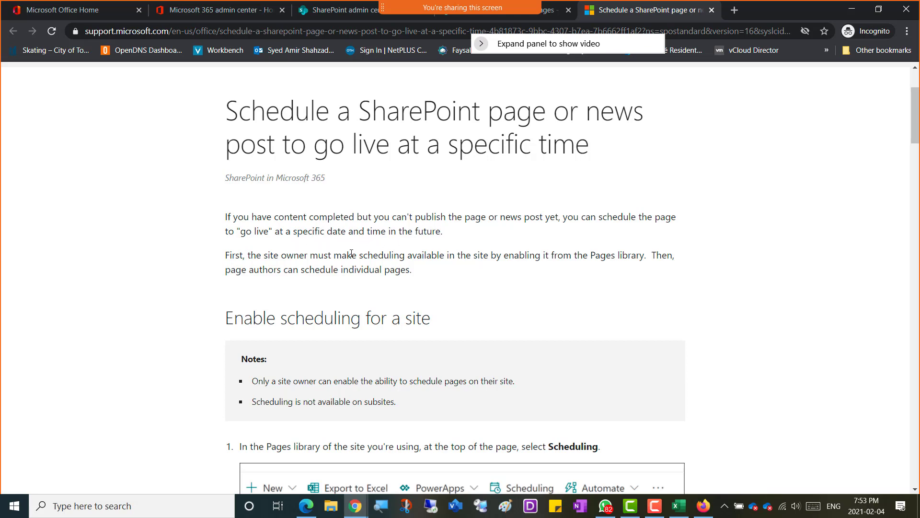
scroll(351, 253, "down", 5)
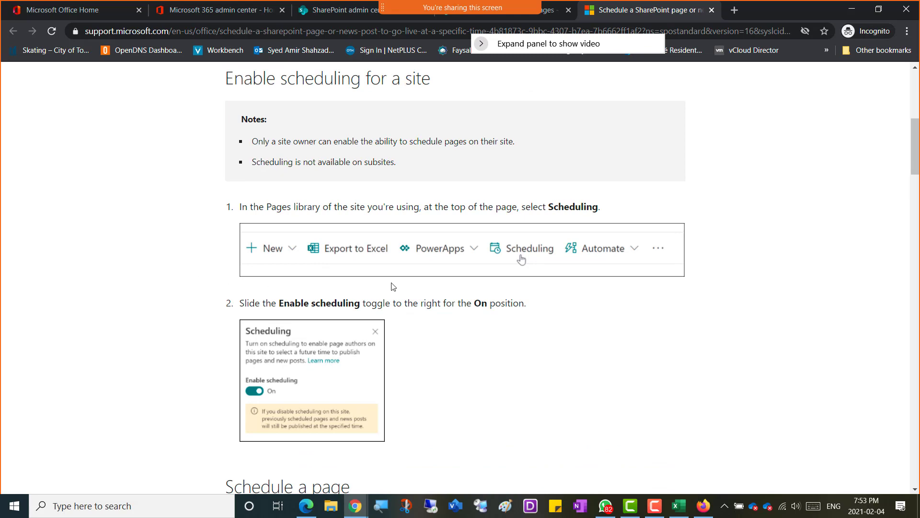
scroll(320, 326, "down", 4)
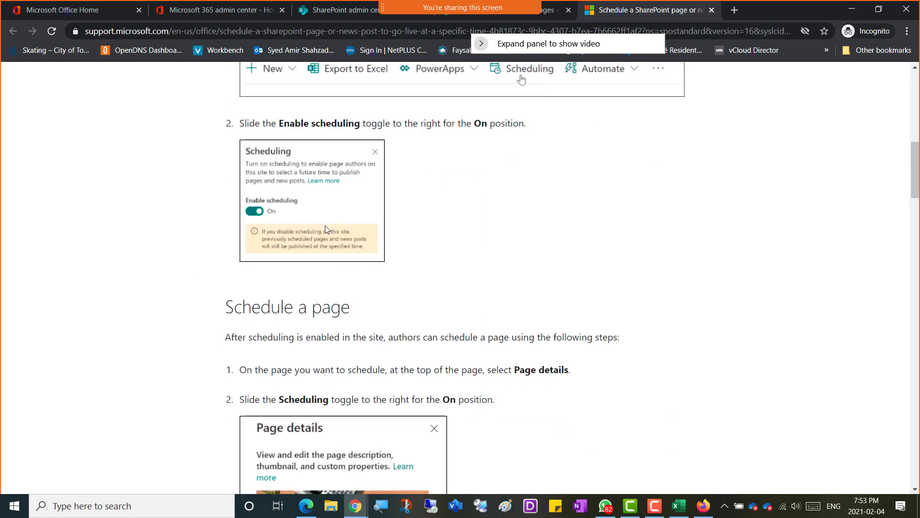
scroll(242, 318, "down", 3)
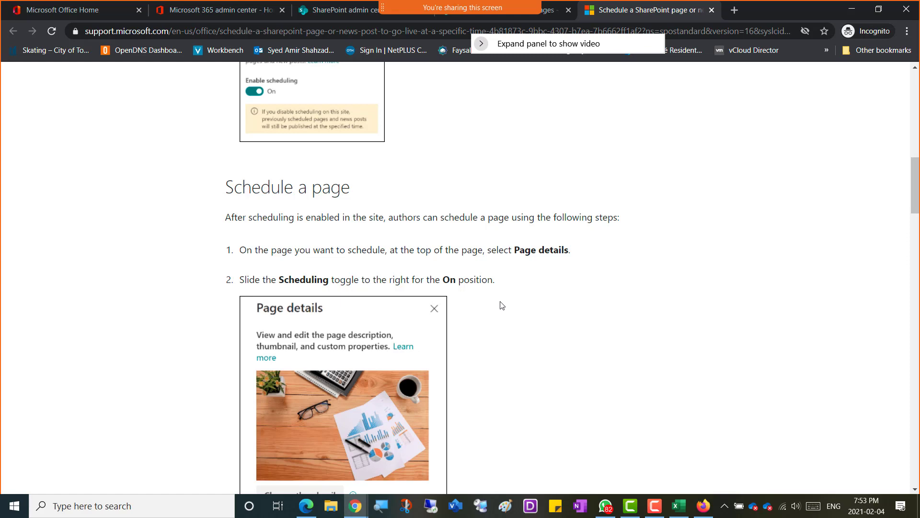
scroll(502, 305, "down", 2)
scroll(502, 305, "down", 3)
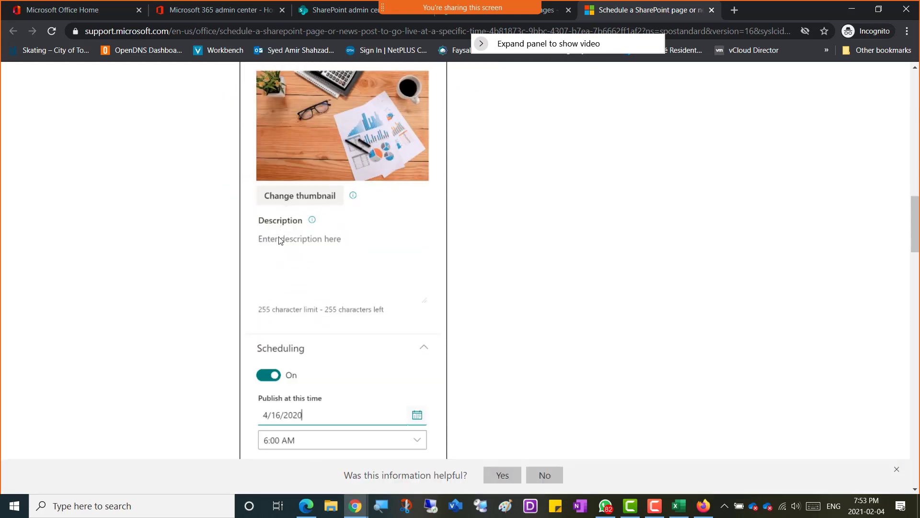
scroll(359, 269, "up", 2)
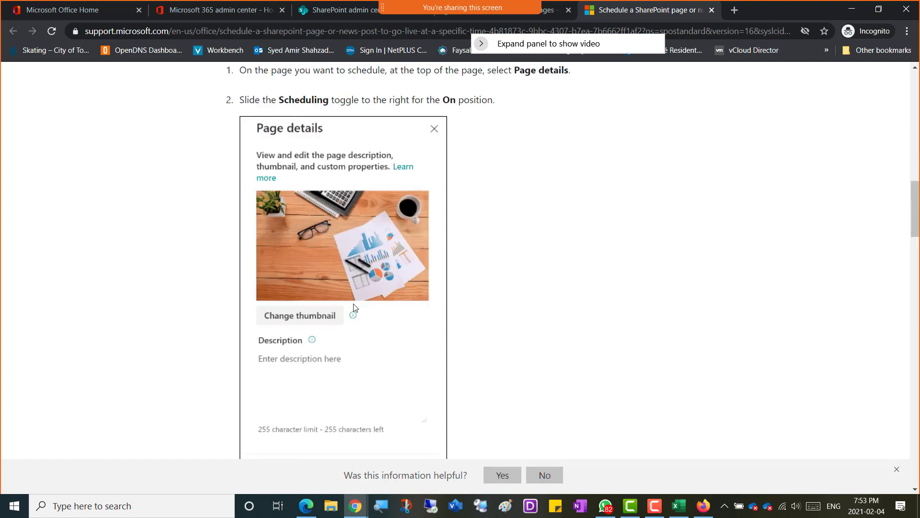
scroll(353, 312, "down", 3)
scroll(356, 312, "down", 2)
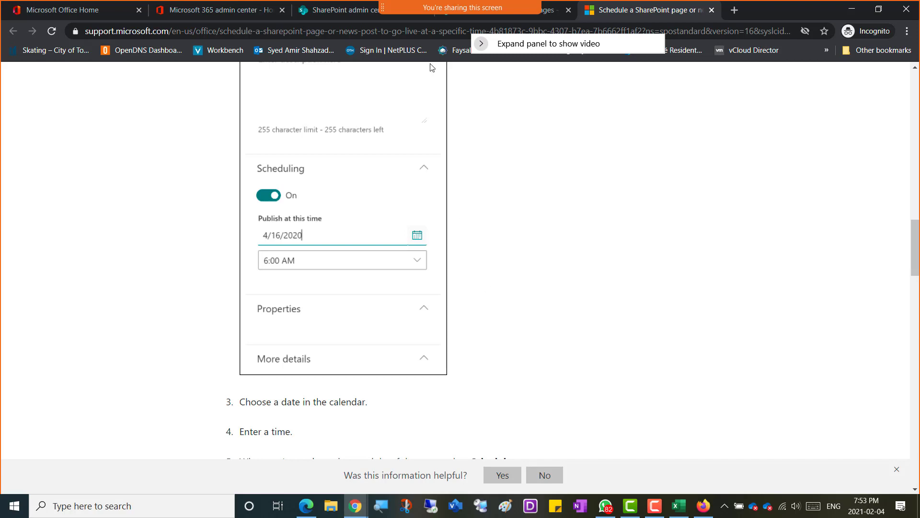
- Select the article's URL and return to the OneNote collaboration notebook
left_click(431, 35)
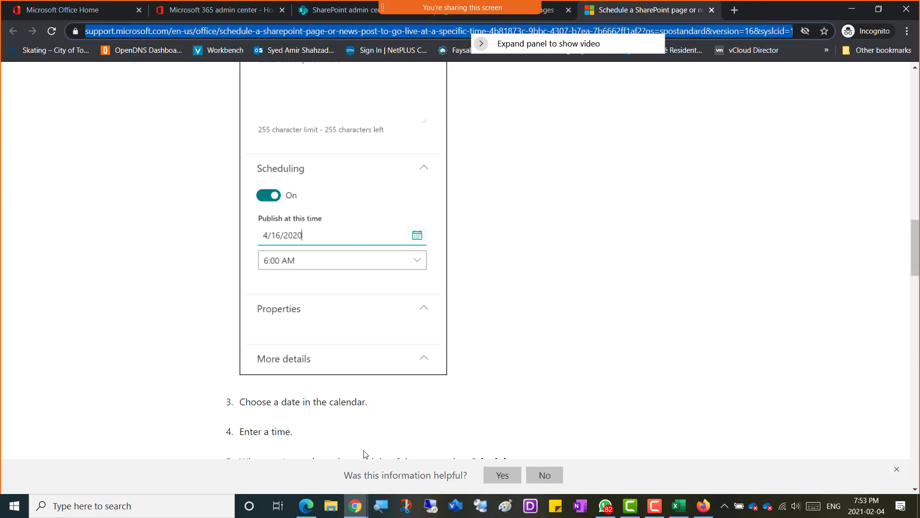
left_click(361, 509)
left_click(160, 458)
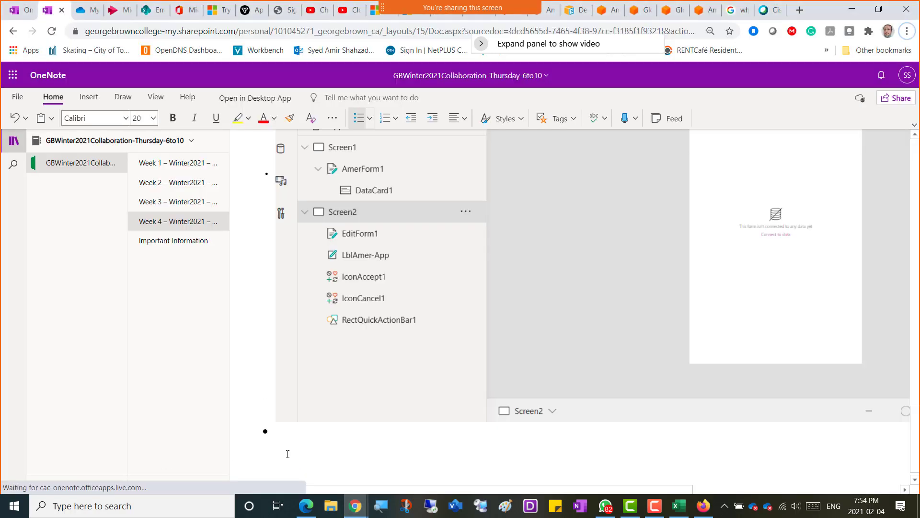
- Note 'How to enable scheduling for a Sharepoint Page' with the support link, then return to the article
type("How to enable")
type("sch")
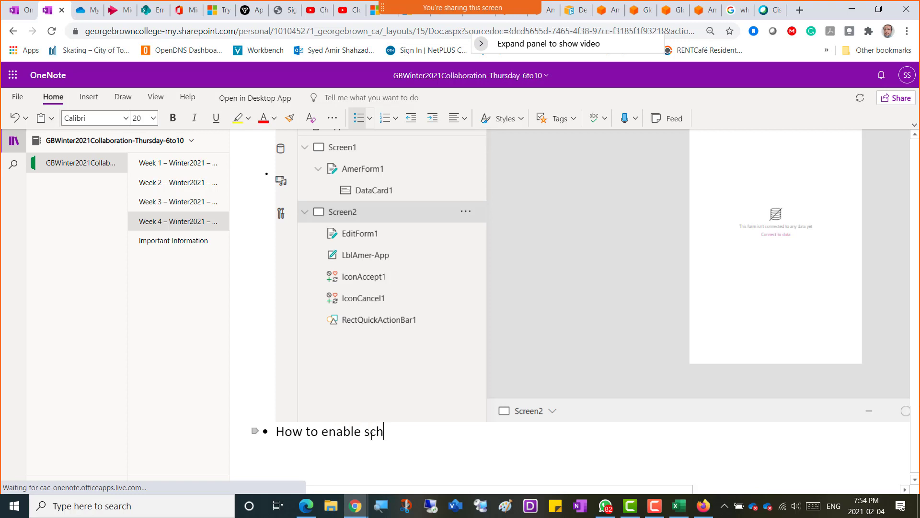
type("eduling for a Sharepoint P")
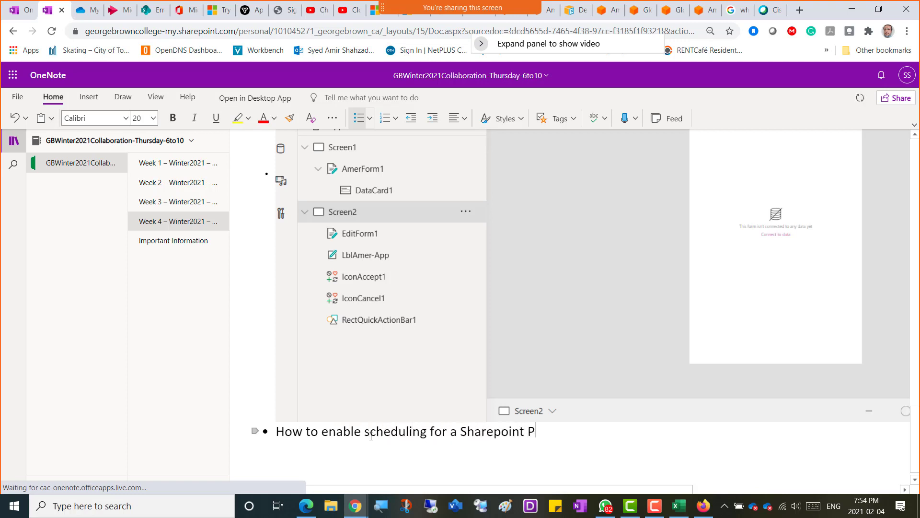
type("age")
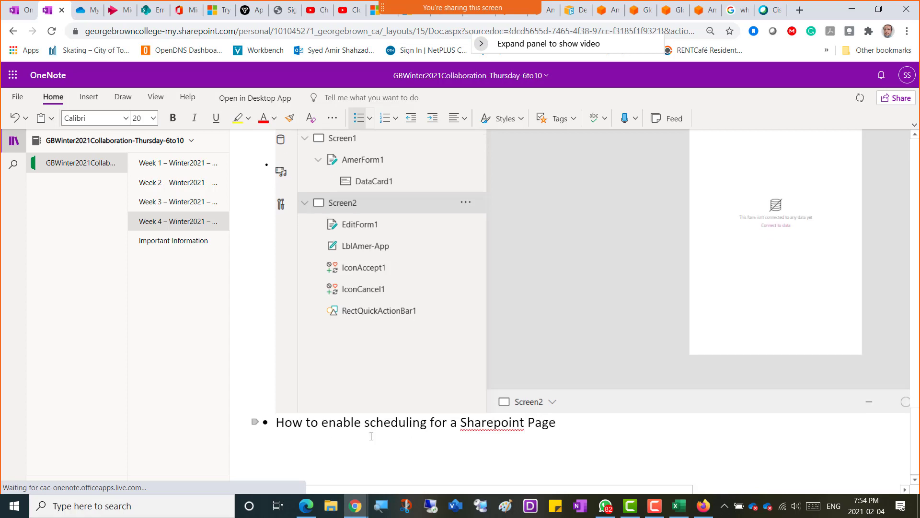
type("https://support.microsoft.com/en-us/office/schedule-a-sharepoint-page-or-news-post-to-go-live-at-a-specific-time-4b81873c-9bbc-4307-b7ea-7b6662ff1af2?ns=spostandard&version=16&syslcid=1033&uilcid=1033&appver=spo160&helpid=spo_schedulenewspost&ui=en-us&rs=en-us&ad=us")
type("\\")
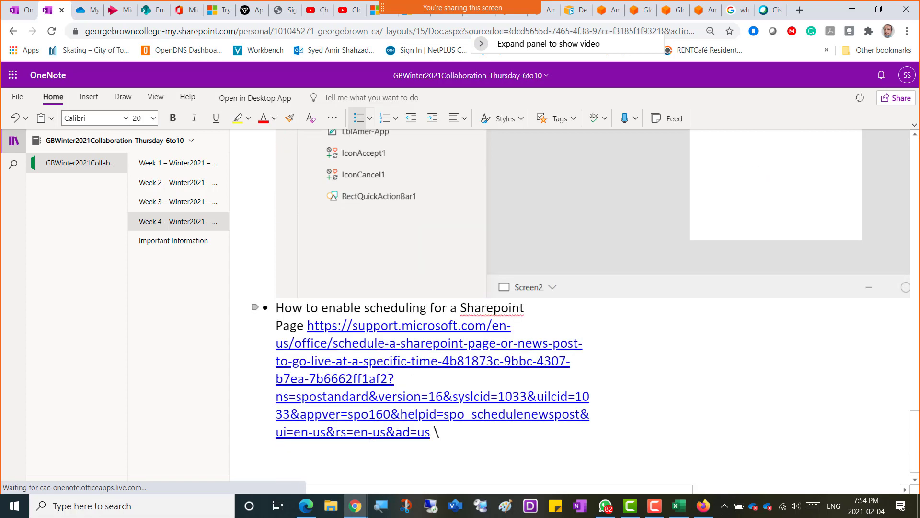
key("BackSpace")
key("Return")
key("alt+Tab")
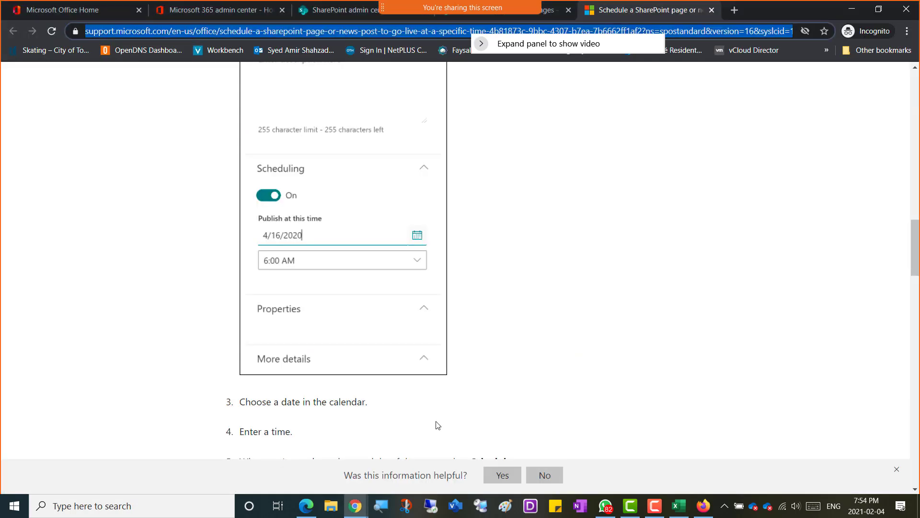
- Scroll the article to the top and move via SharePoint admin center to the Site Pages tab
scroll(545, 290, "up", 5)
scroll(545, 291, "up", 10)
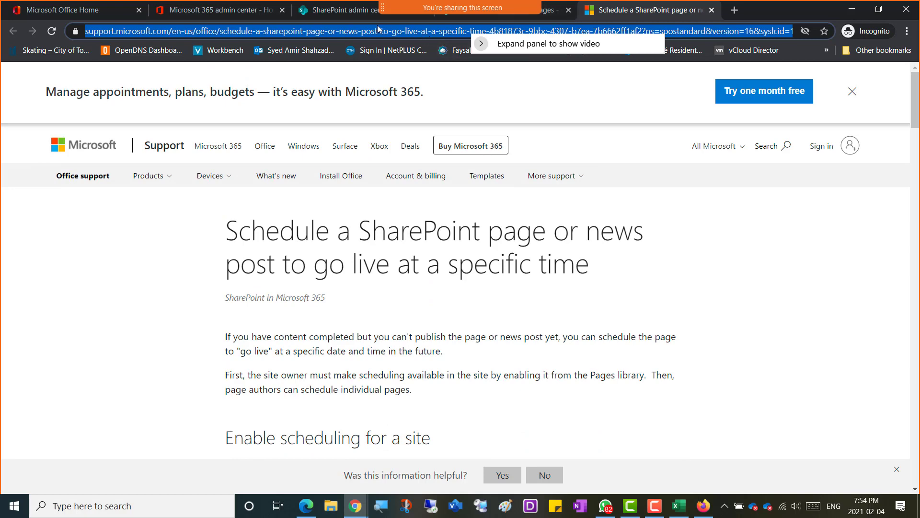
left_click(352, 14)
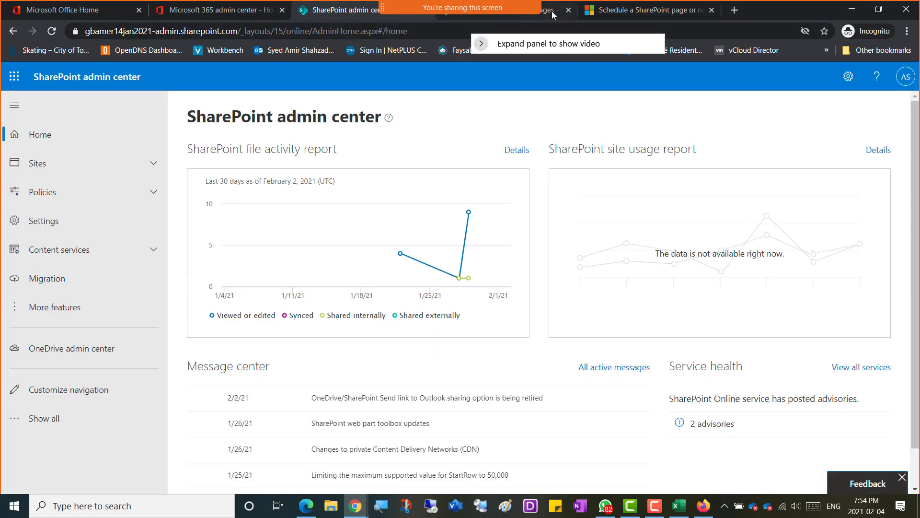
left_click(551, 11)
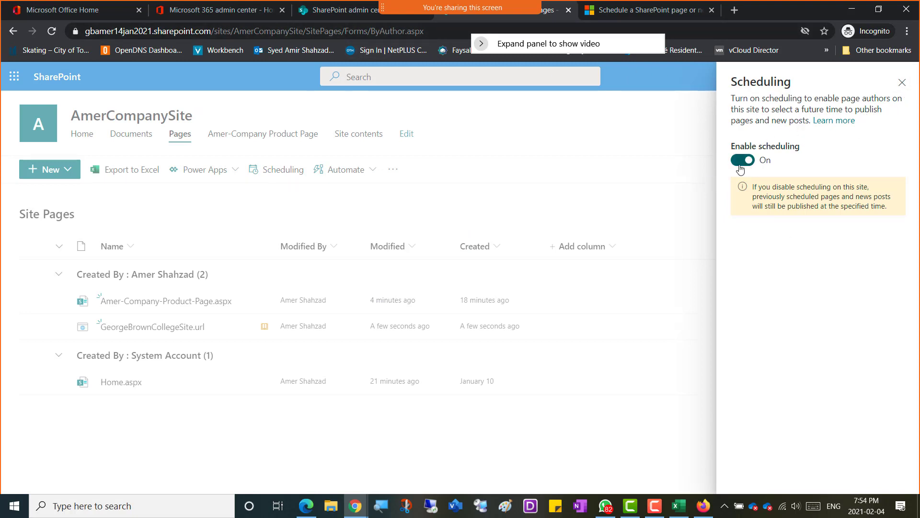
- Close the Scheduling panel and show the actions menu for Amer-Company-Product-Page
left_click(903, 82)
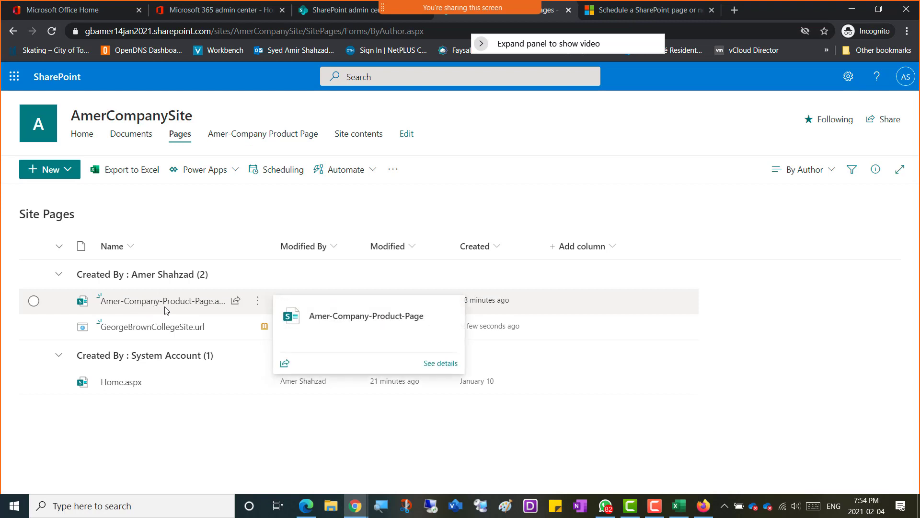
mouse_move(148, 311)
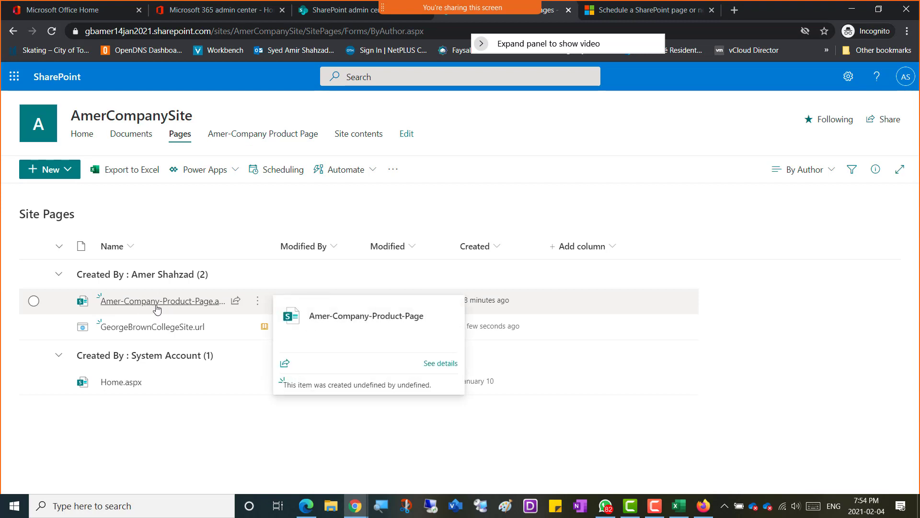
left_click(257, 302)
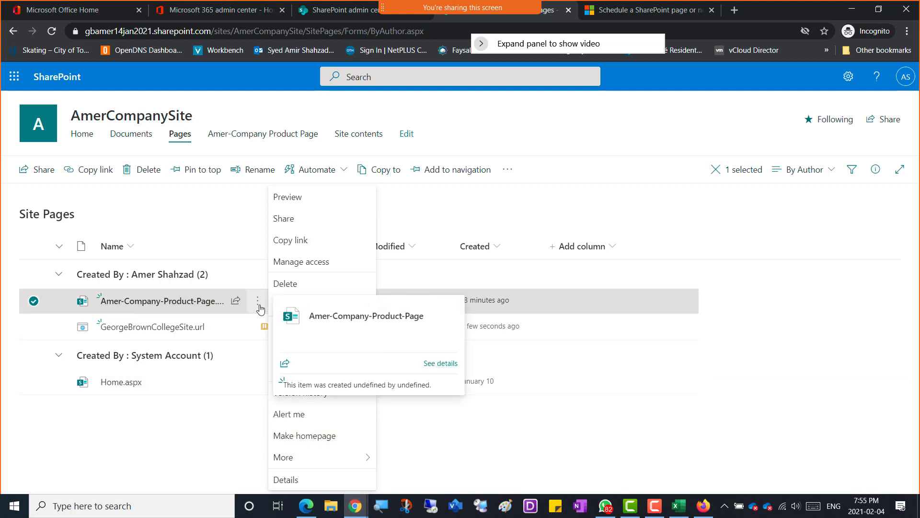
- In the page Details, turn Scheduling on and set the publish date to February 5, 2021, 12:00 AM
left_click(287, 481)
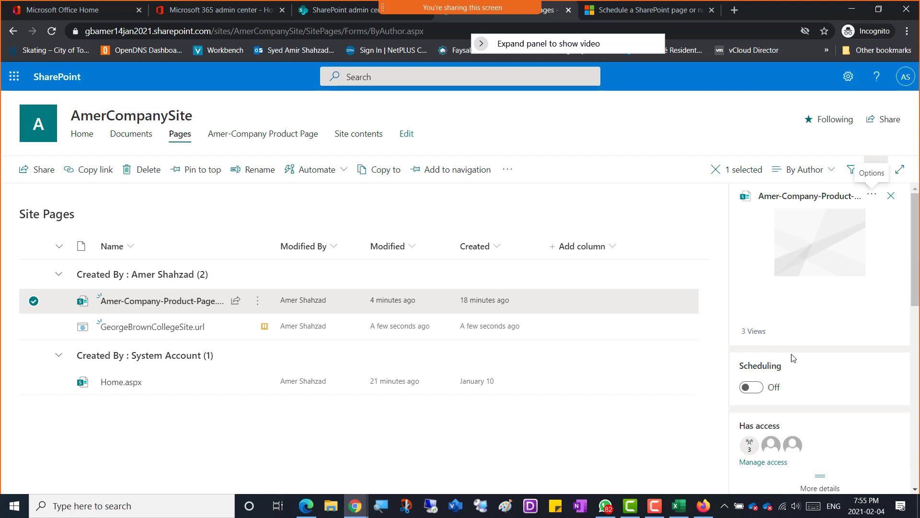
left_click(756, 391)
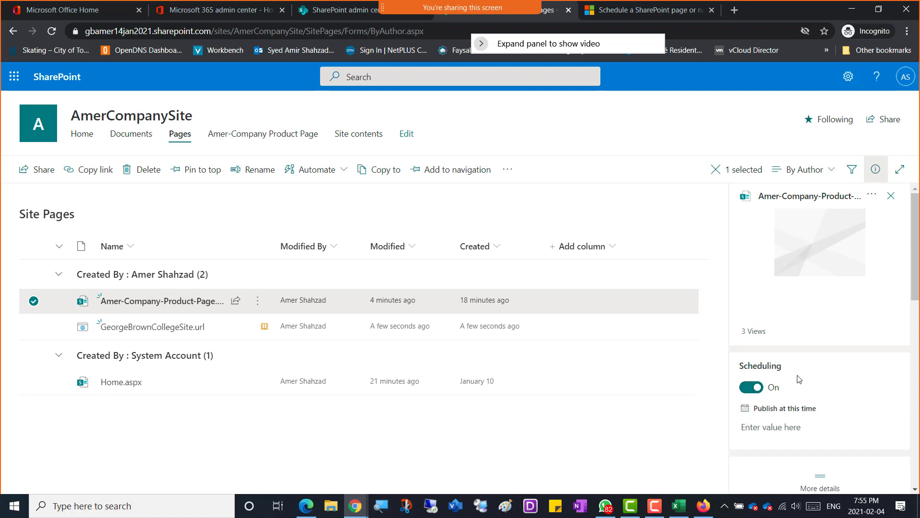
scroll(807, 382, "down", 3)
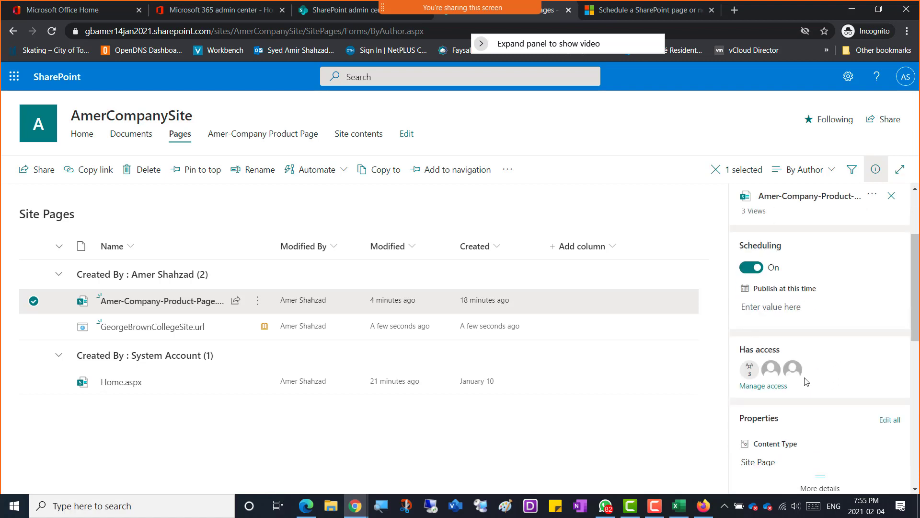
left_click(773, 309)
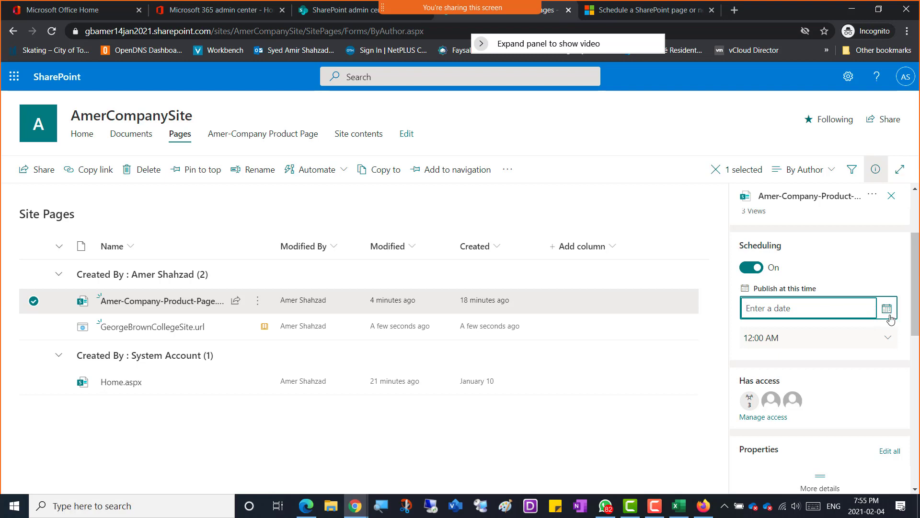
left_click(885, 315)
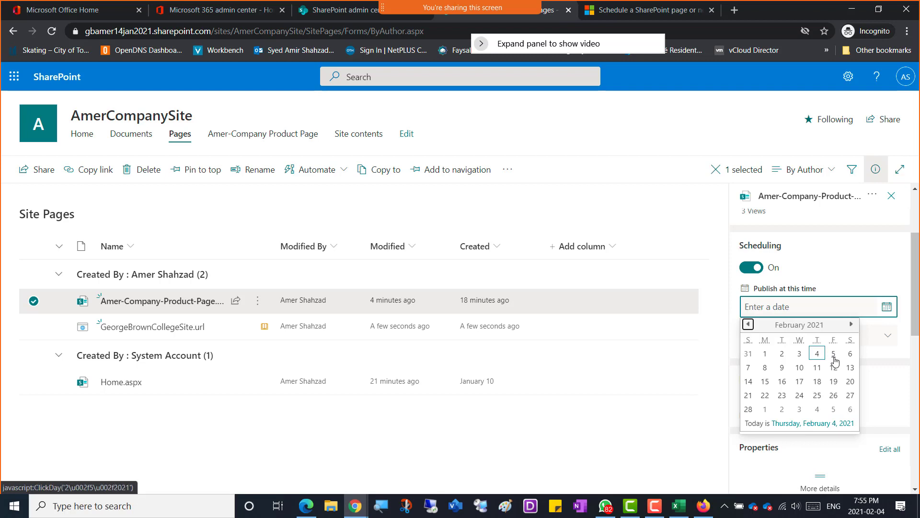
left_click(834, 358)
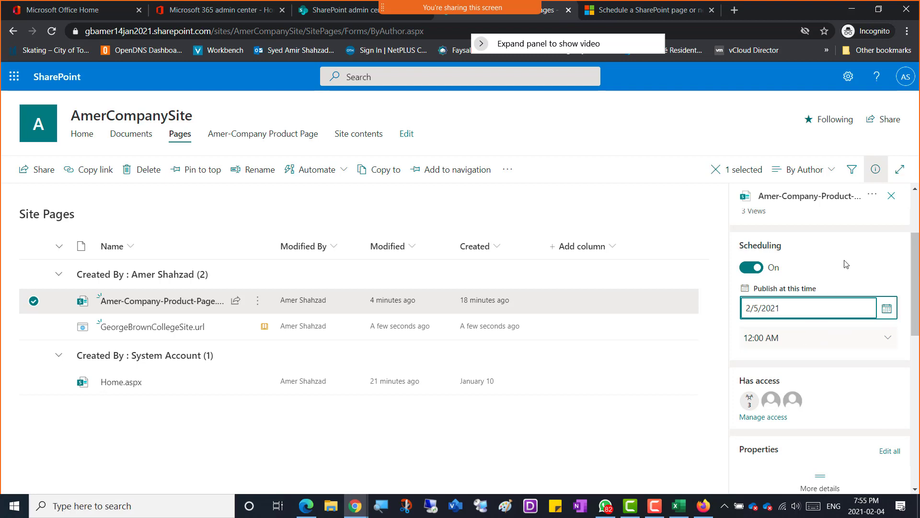
left_click(857, 249)
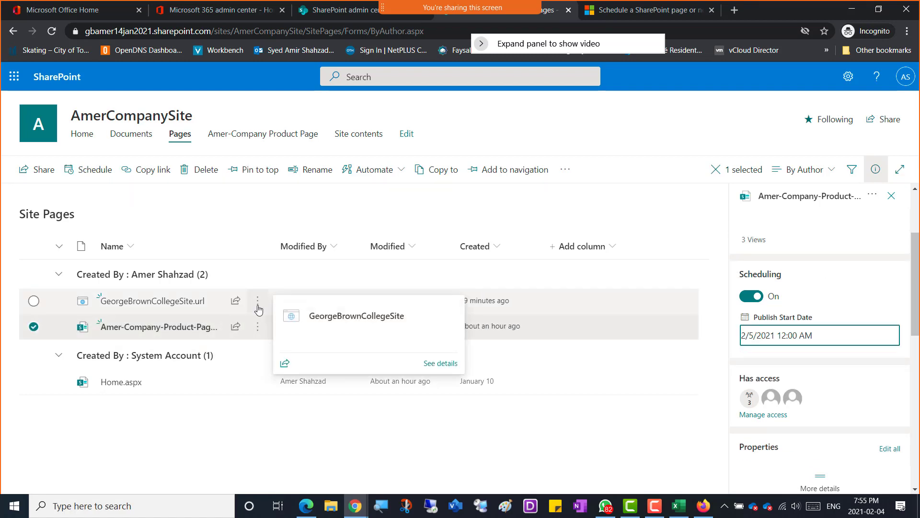
mouse_move(258, 334)
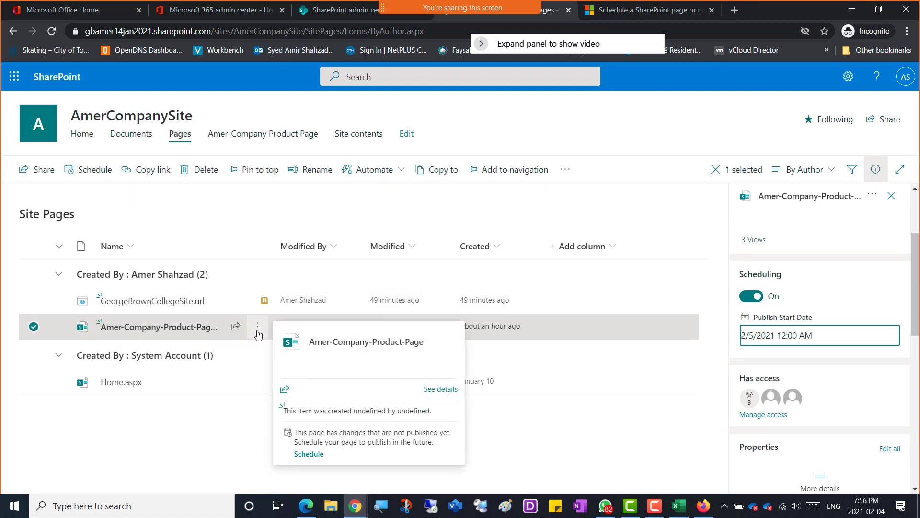
left_click(258, 331)
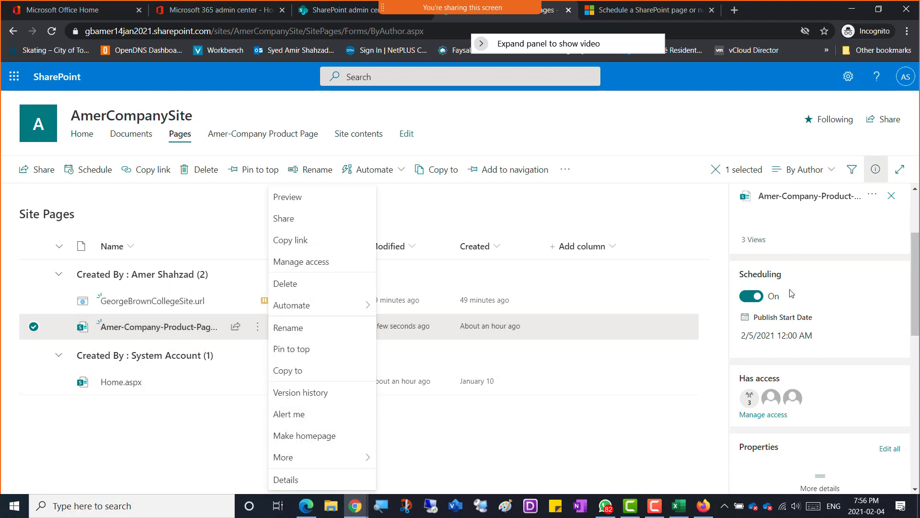
- Close the actions menu and review the 2/5/2021 12:00 AM publish date in Details
left_click(919, 293)
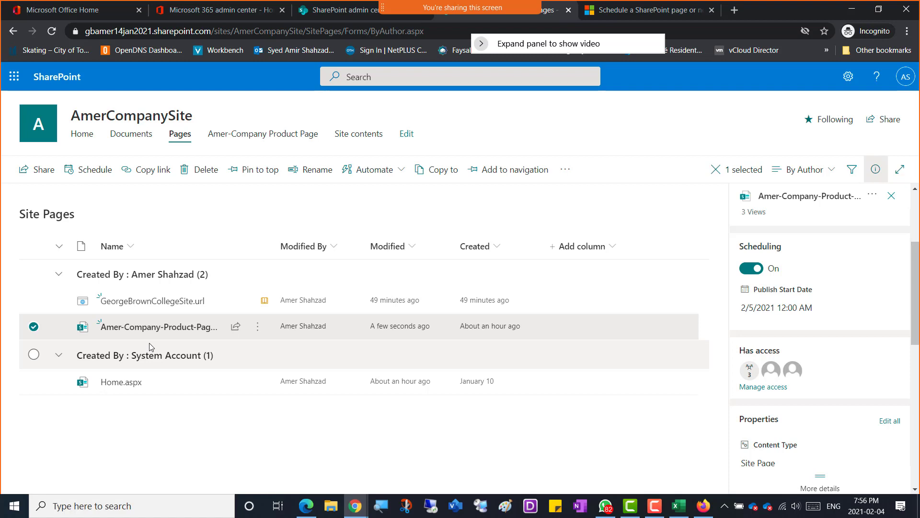
mouse_move(174, 323)
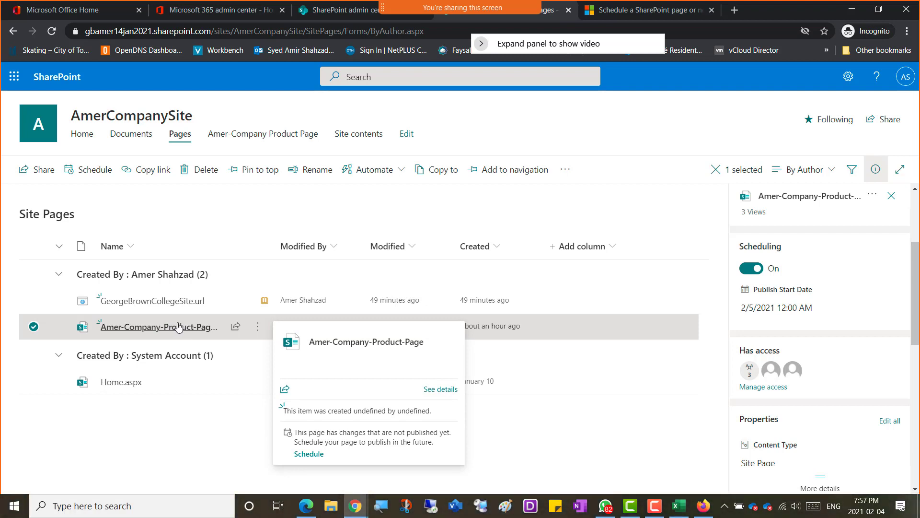
- Reload the Site Pages library to show recent edits, then drag the WhatsApp photo viewer on screen
left_click(178, 135)
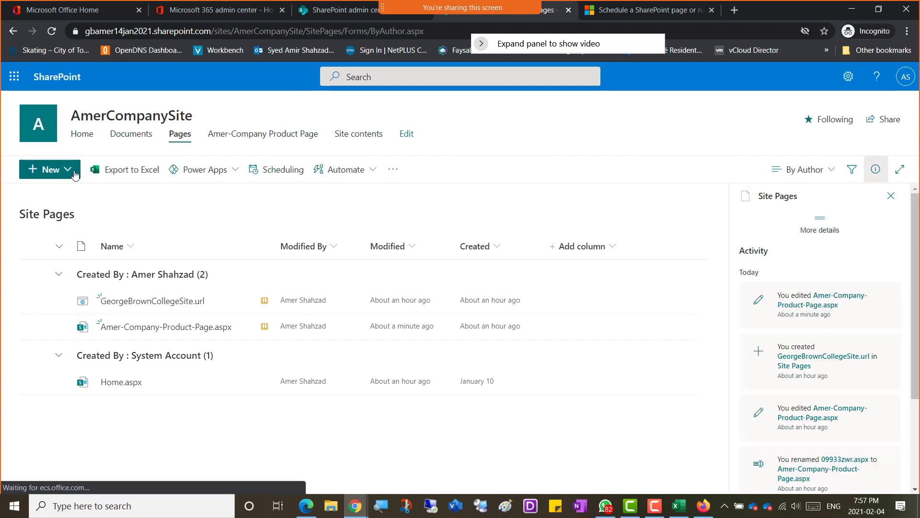
left_click(67, 169)
left_click(84, 169)
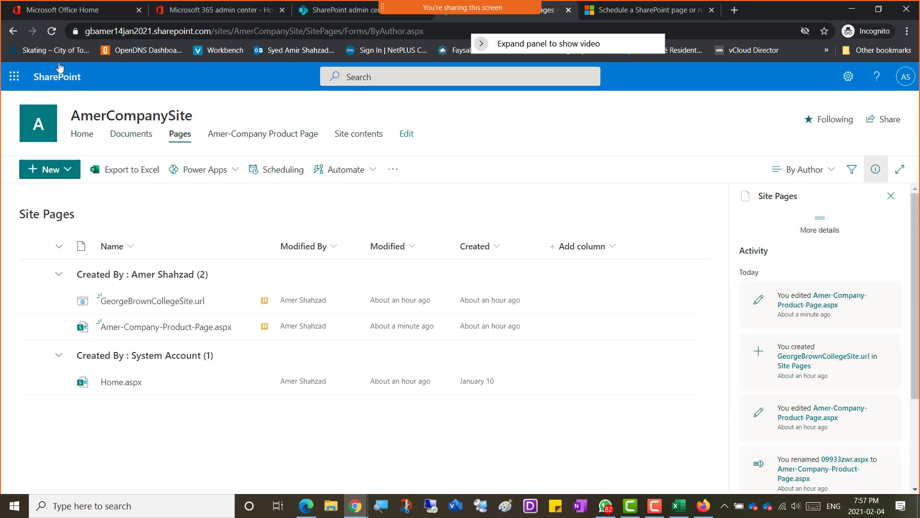
left_click(51, 36)
mouse_move(257, 335)
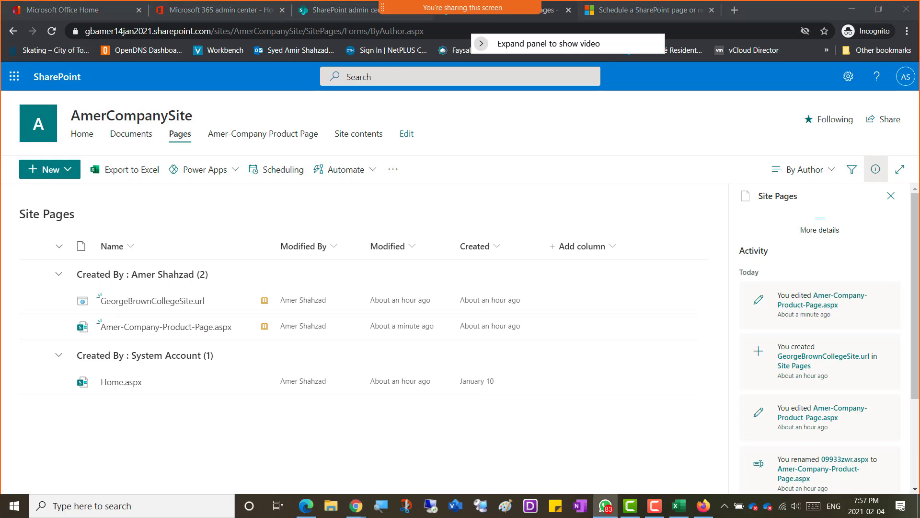
left_click_drag(919, 22, 459, 24)
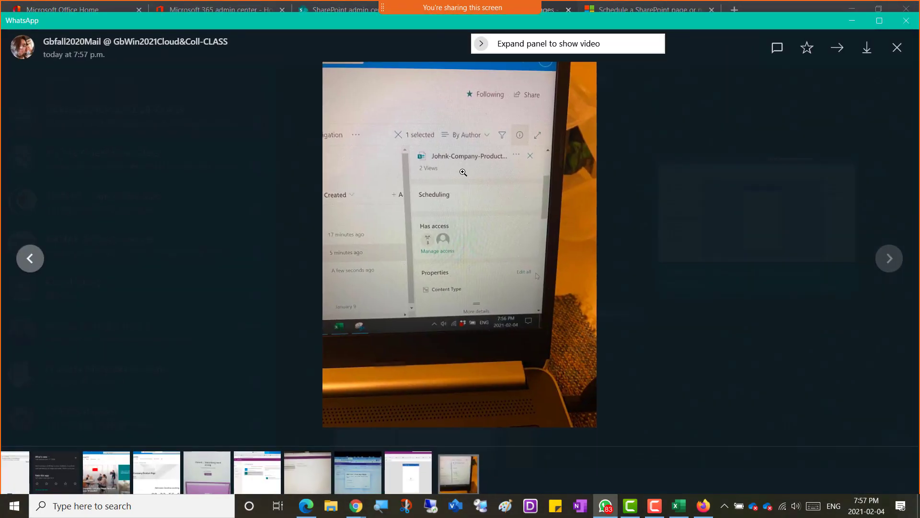
- Zoom into the shared SharePoint details photo, then drag the WhatsApp viewer aside to reveal Site Pages
left_click(484, 246)
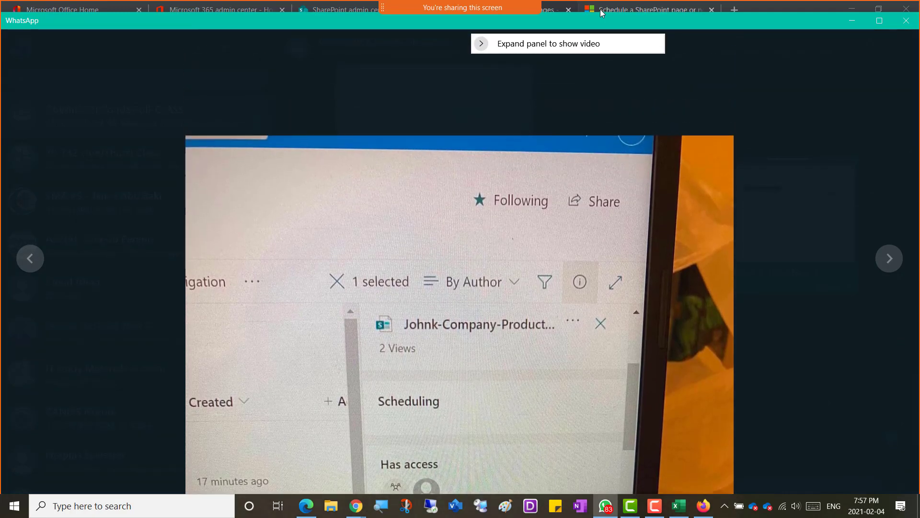
left_click_drag(570, 26, 919, 45)
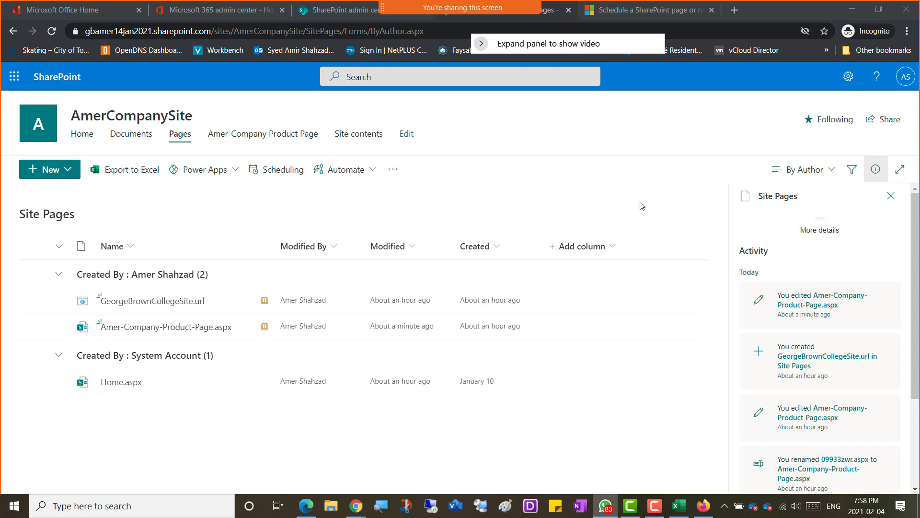
- Check the site's Enable scheduling setting, reloading once, then open Amer-Company-Product-Page's actions menu
left_click(271, 177)
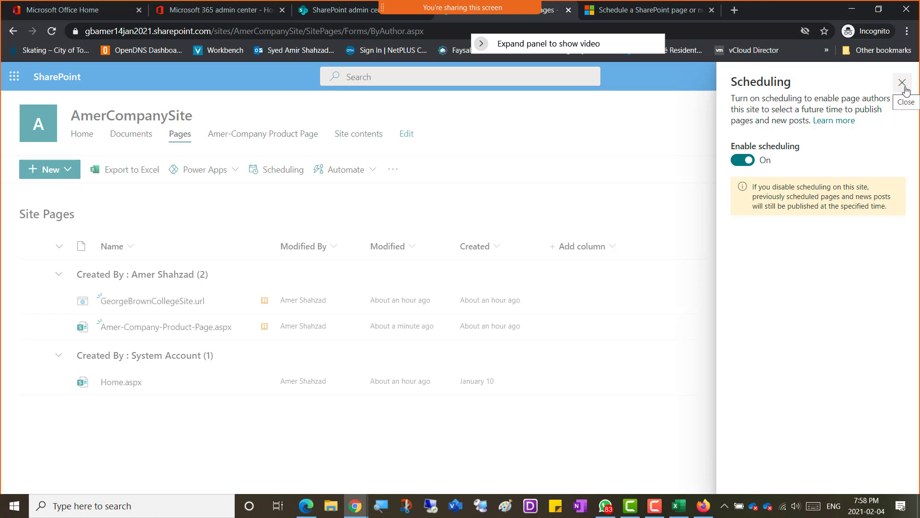
left_click(902, 82)
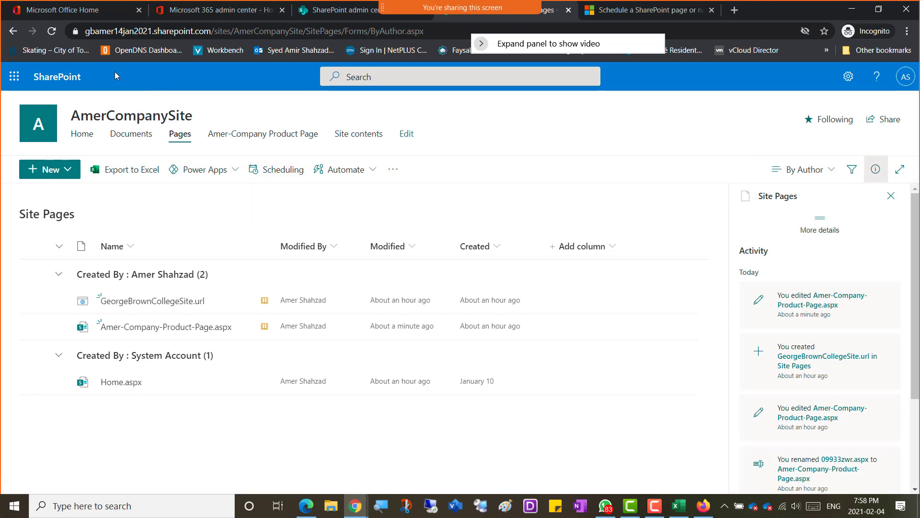
left_click(51, 30)
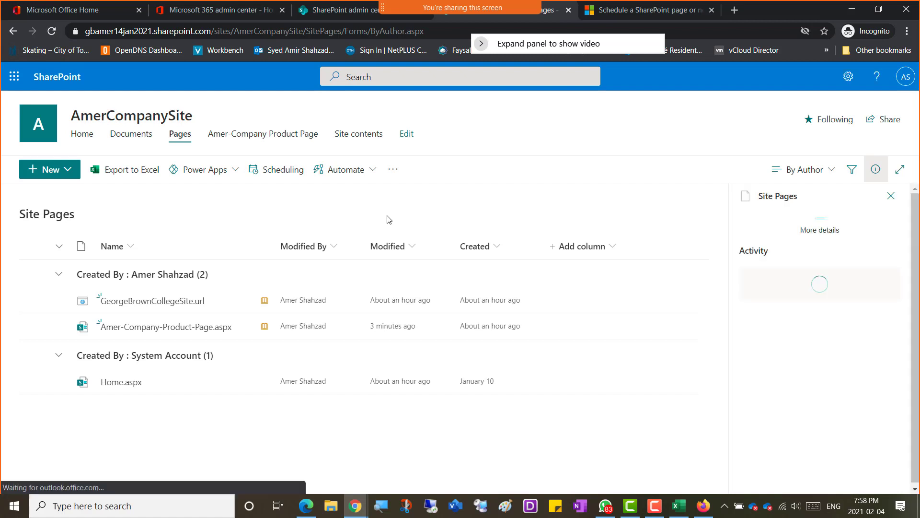
left_click(273, 170)
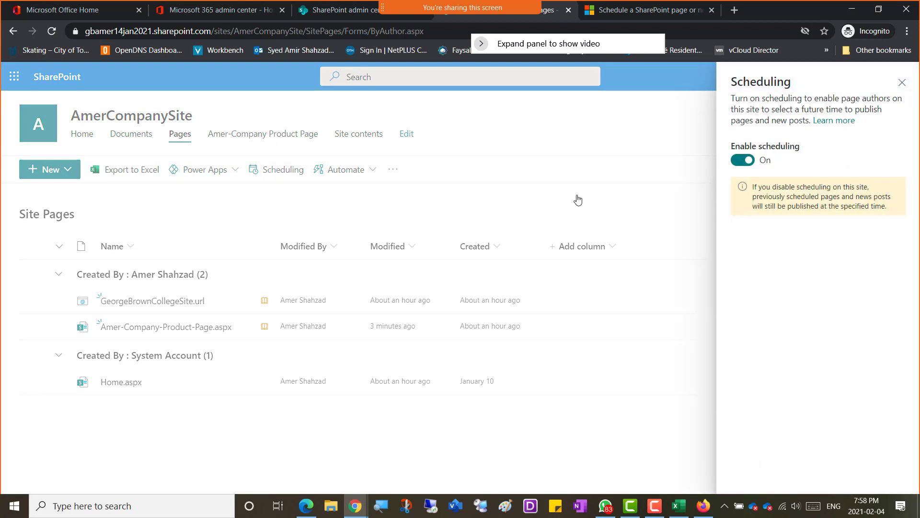
left_click(901, 83)
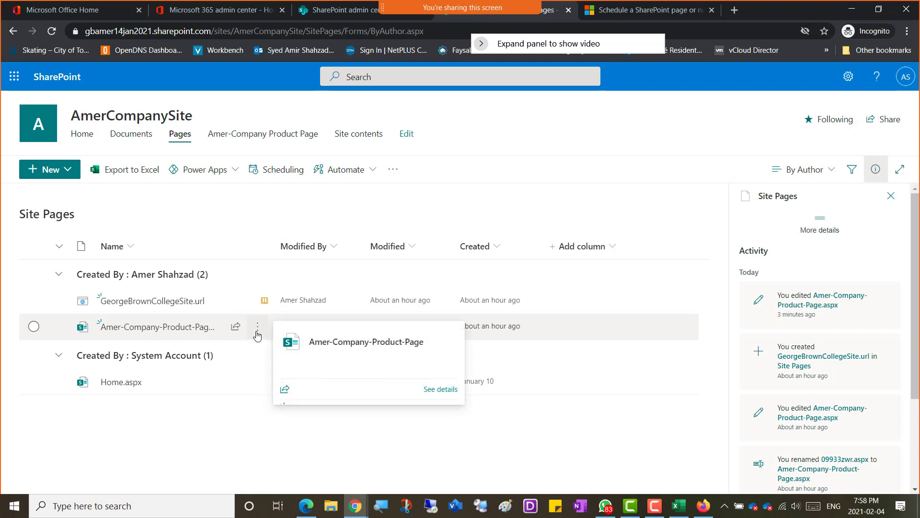
left_click(257, 326)
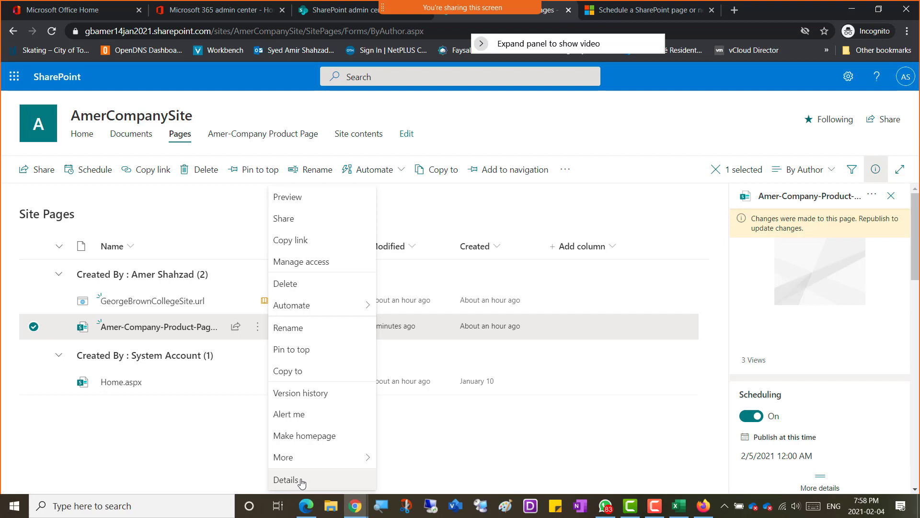
- Review Amer-Company-Product-Page's details, including the 2/5/2021 12:00 AM publish time, then close the pane
left_click(302, 482)
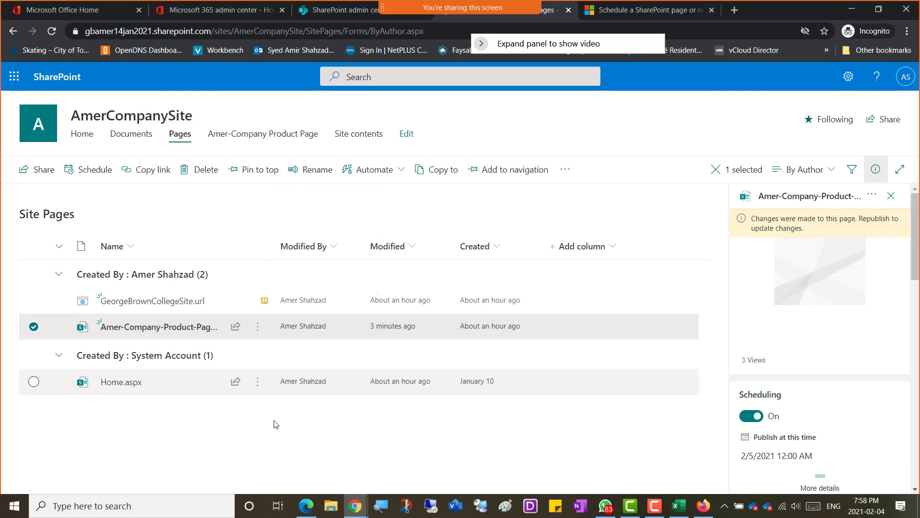
scroll(887, 268, "down", 3)
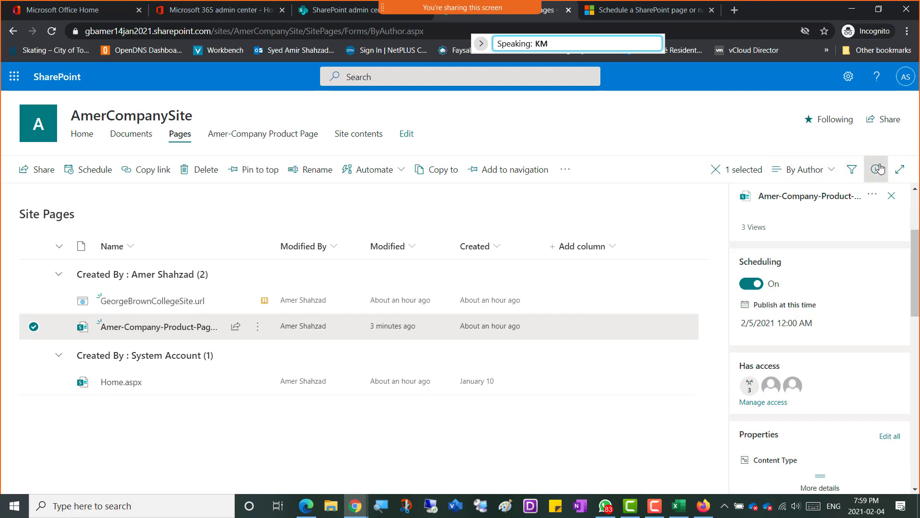
left_click(891, 197)
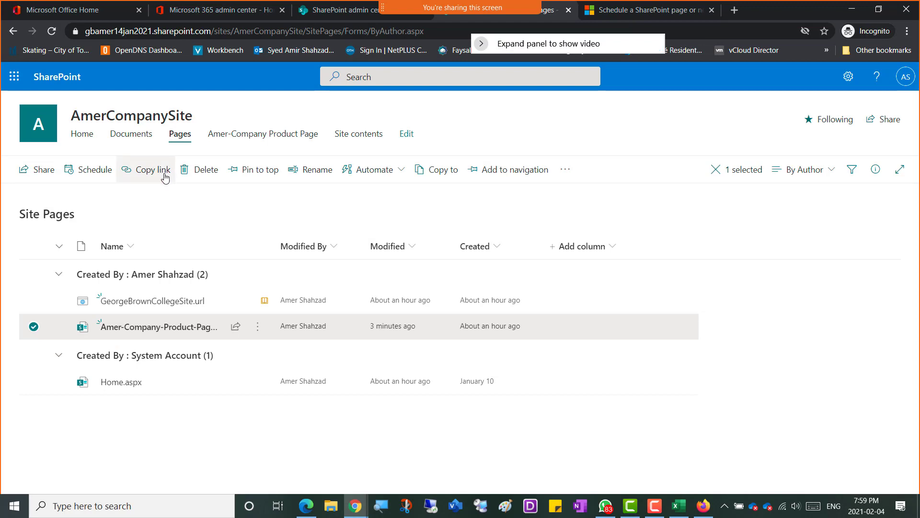
- Check the site Scheduling settings twice, reloading in between, then open Amer-Company-Product-Page's actions menu
left_click(179, 135)
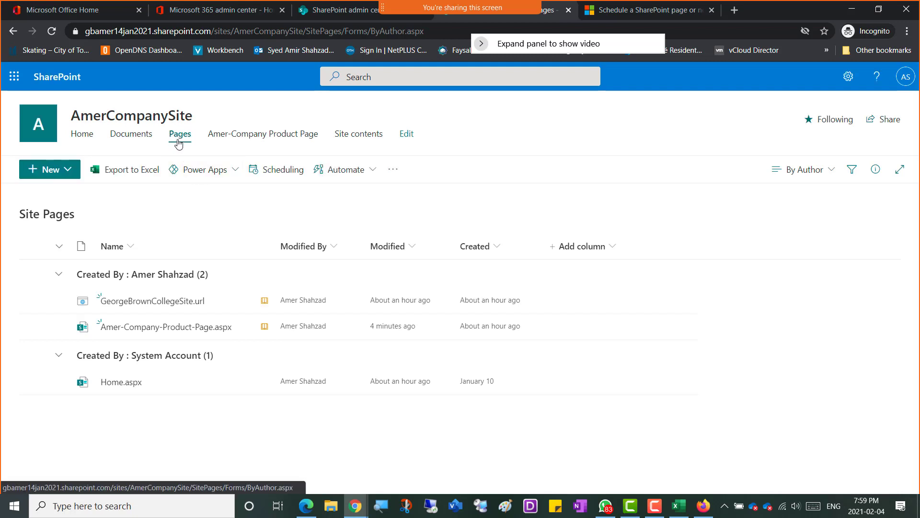
left_click(271, 175)
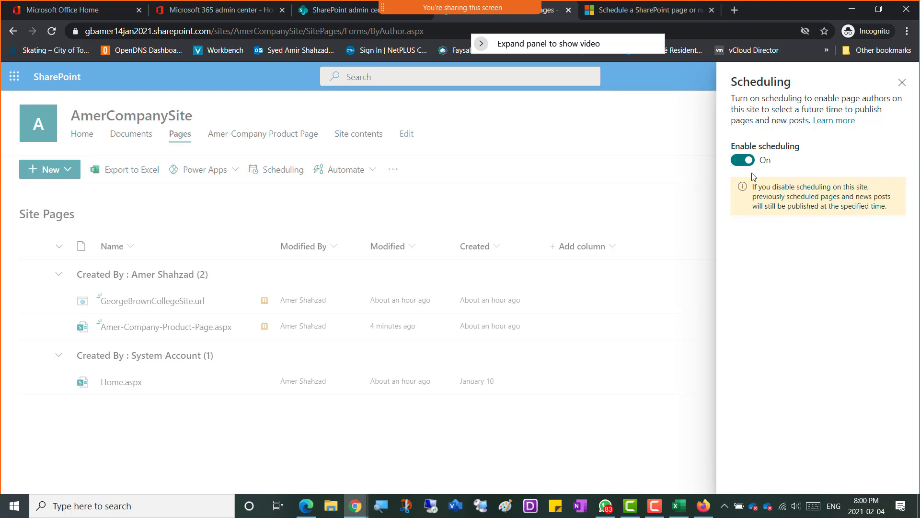
left_click(902, 82)
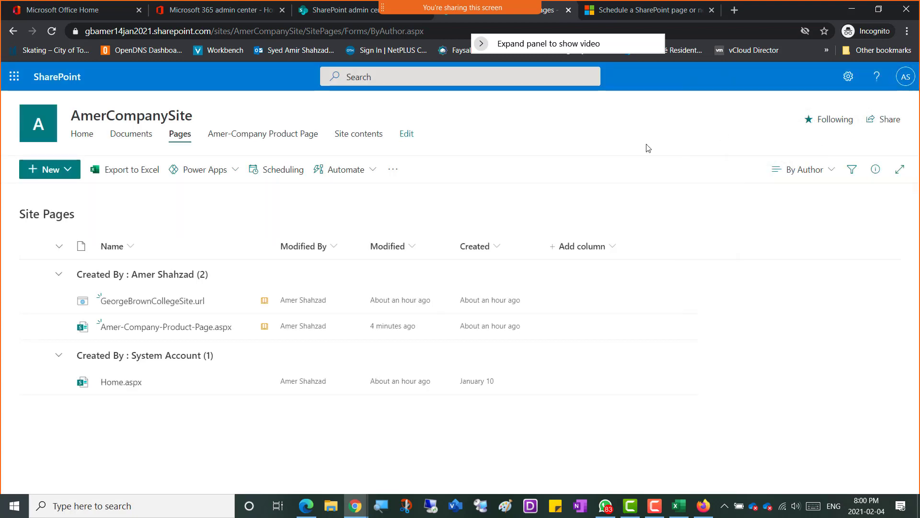
left_click(51, 32)
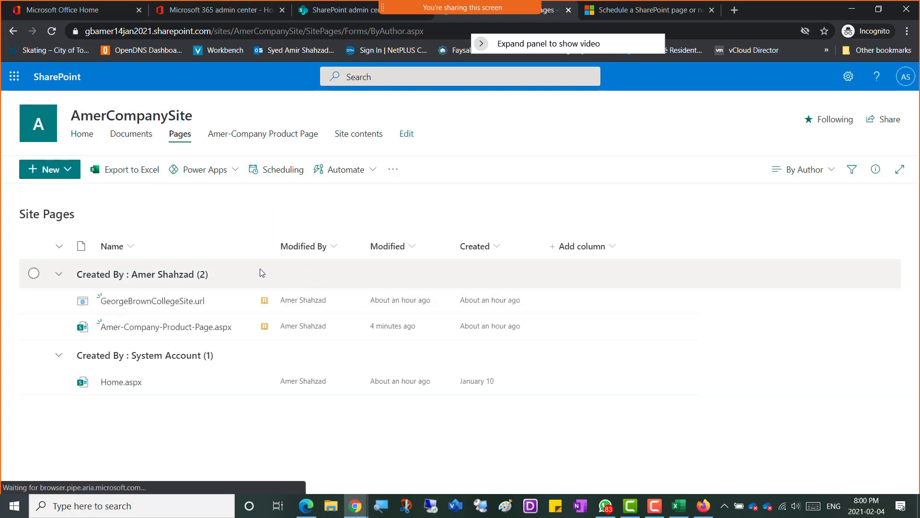
left_click(270, 173)
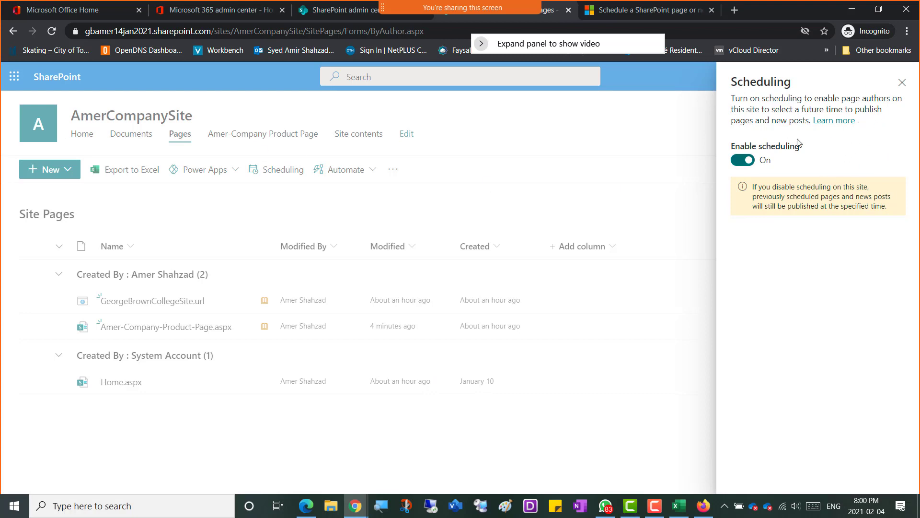
left_click(901, 82)
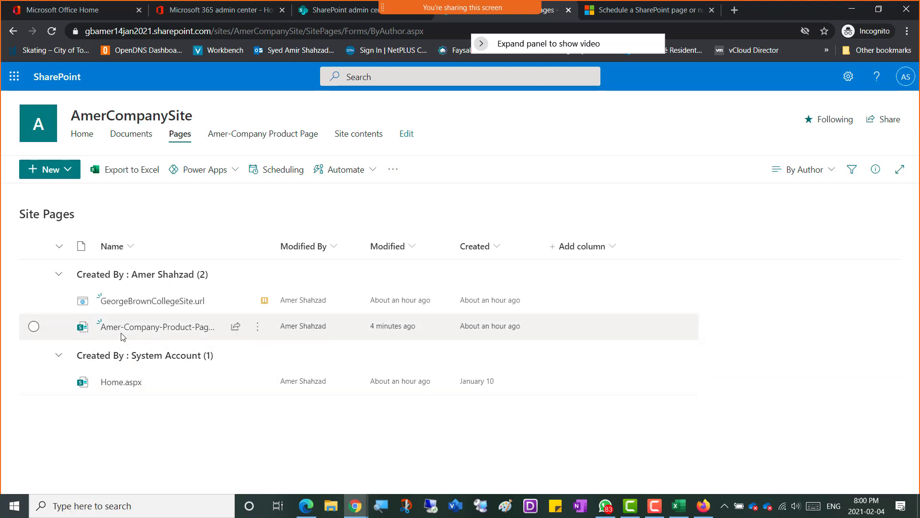
mouse_move(127, 332)
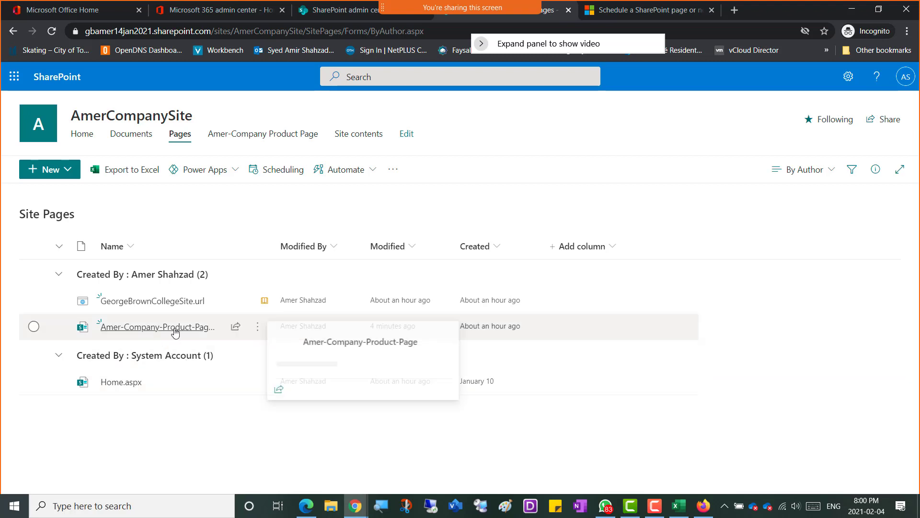
left_click(259, 333)
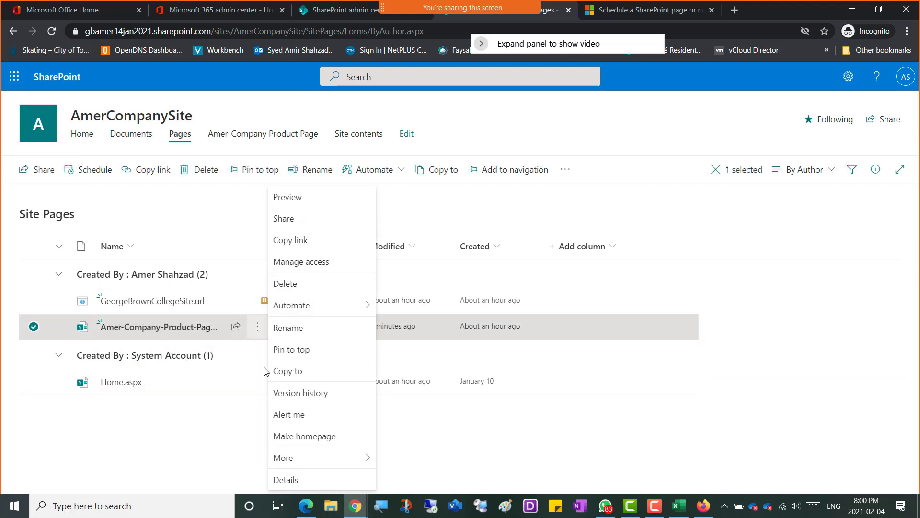
- Show Amer-Company-Product-Page's details at Scheduling On, 2/5/2021 12:00 AM, and snip a screenshot
left_click(314, 480)
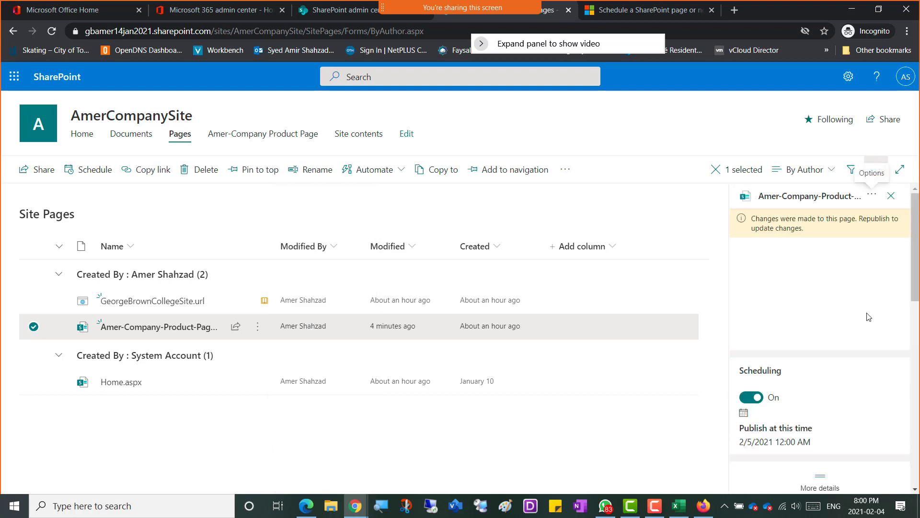
scroll(917, 295, "down", 1)
scroll(918, 295, "down", 2)
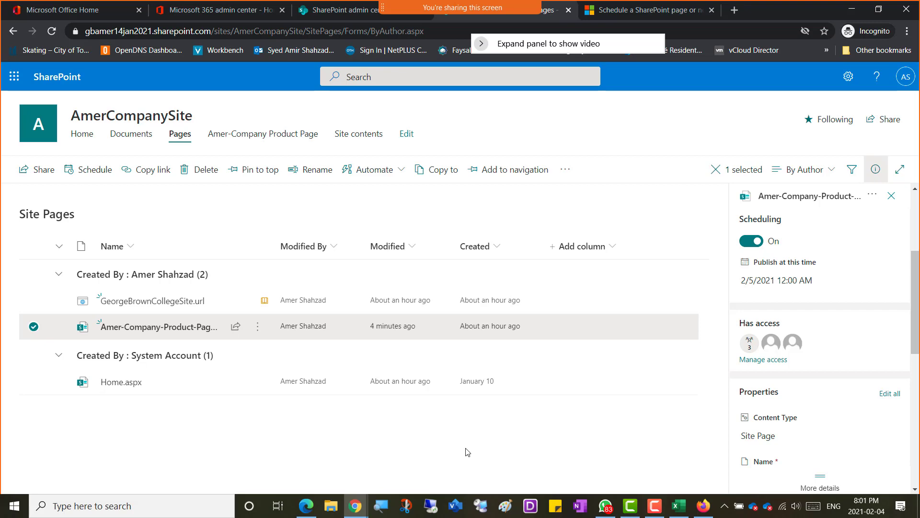
key("super+shift+s")
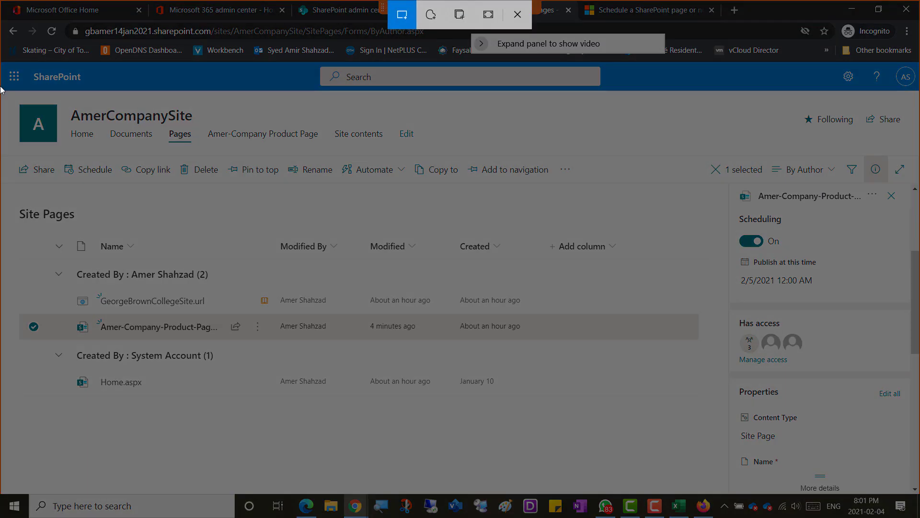
left_click_drag(1, 63, 891, 476)
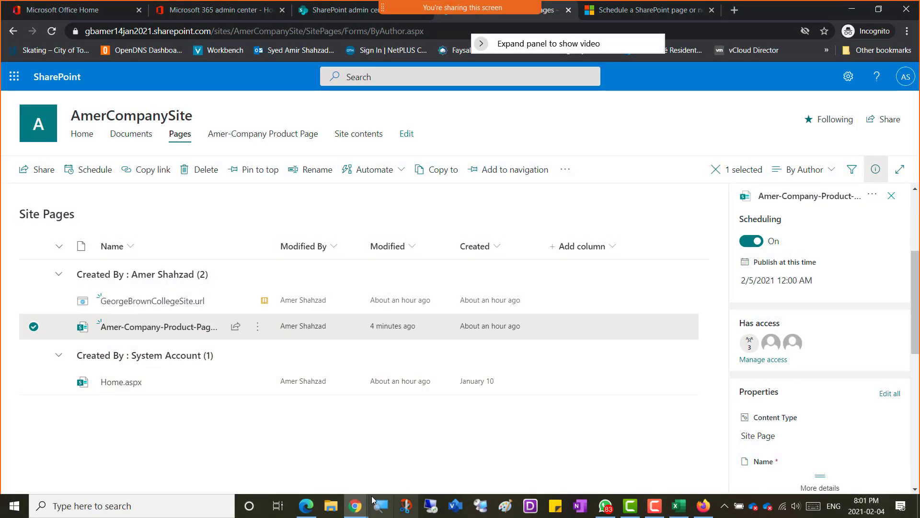
- Add the OneNote bullet 'Screenshot 4 = Sharepoint page scheduling' and paste the screenshot below it
mouse_move(354, 511)
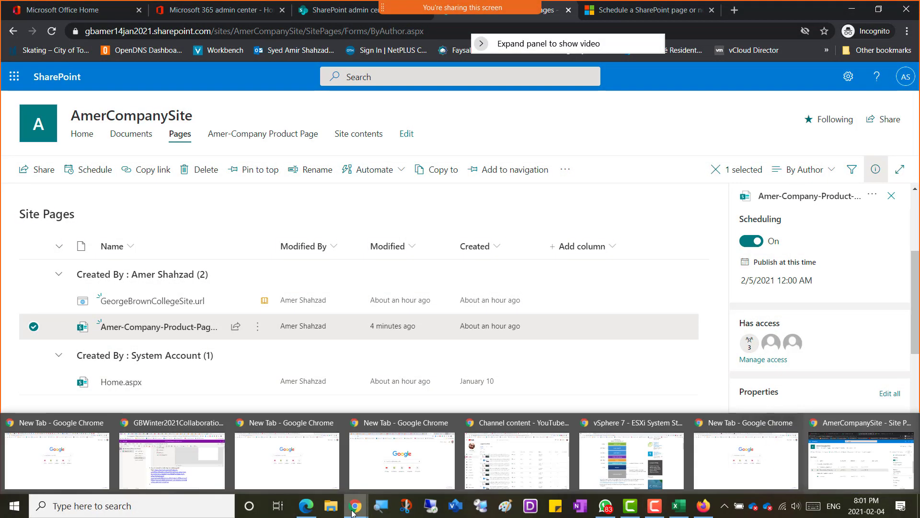
left_click(180, 470)
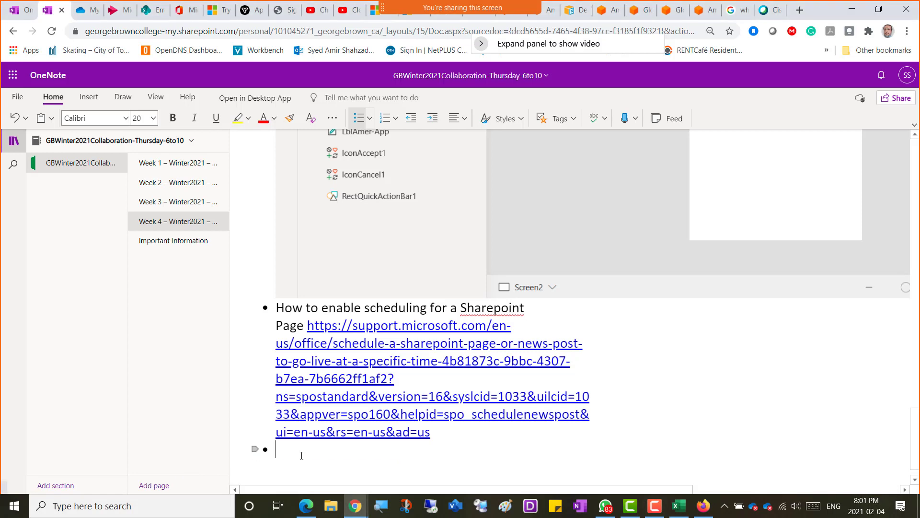
type("Sc")
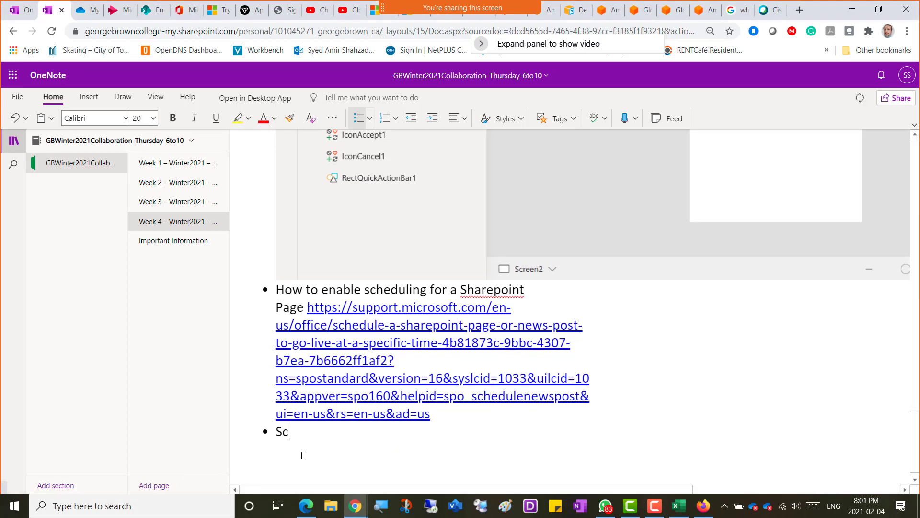
type("reenshot 4 = ")
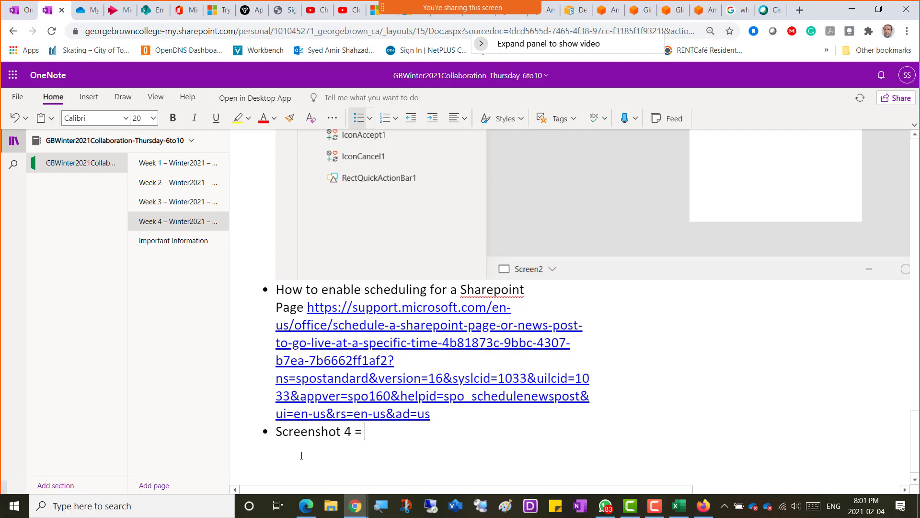
type("Sharepoint page scheul")
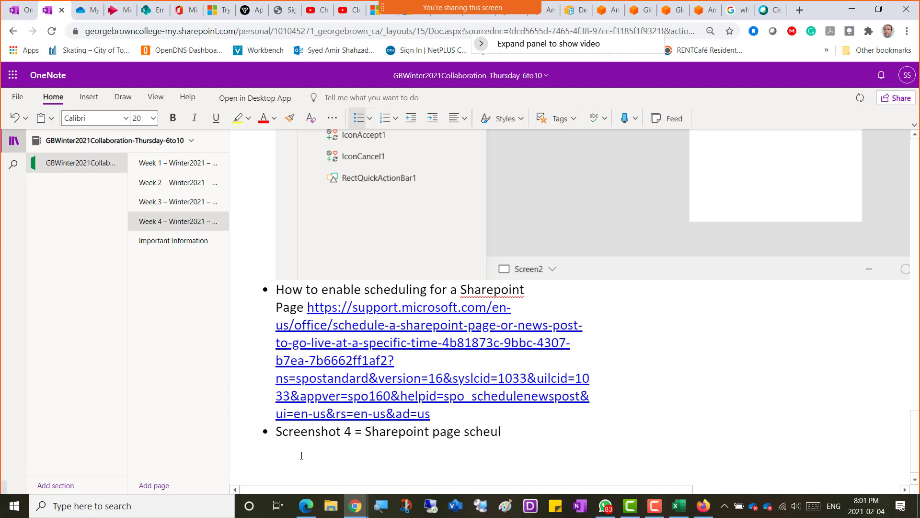
key("BackSpace")
key("BackSpace")
type("duling")
key("ctrl+v")
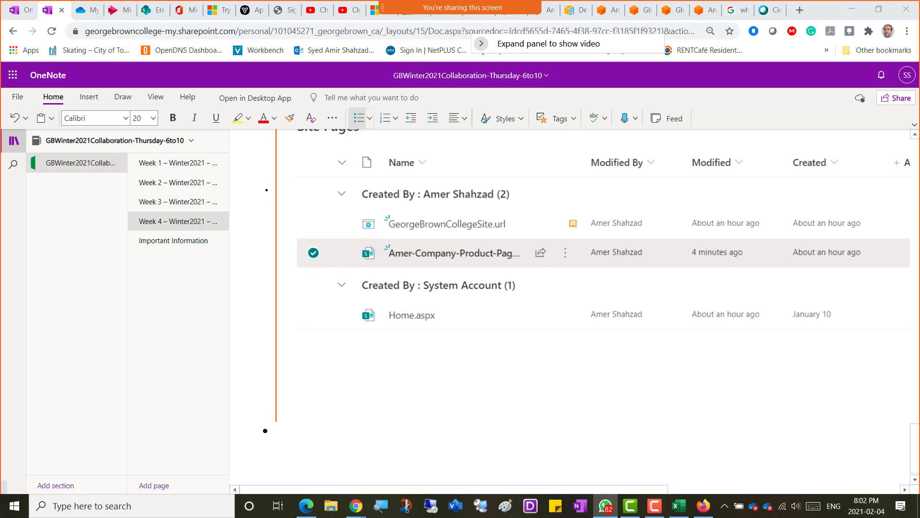
left_click(276, 430)
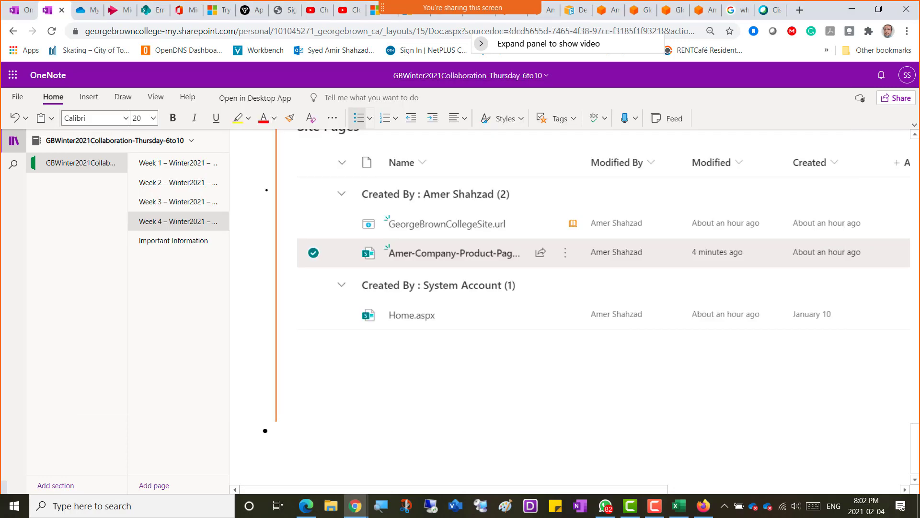
- Close Amer-Company-Product-Page's details pane in SharePoint, then return to the OneNote notebook window
key("alt+Tab")
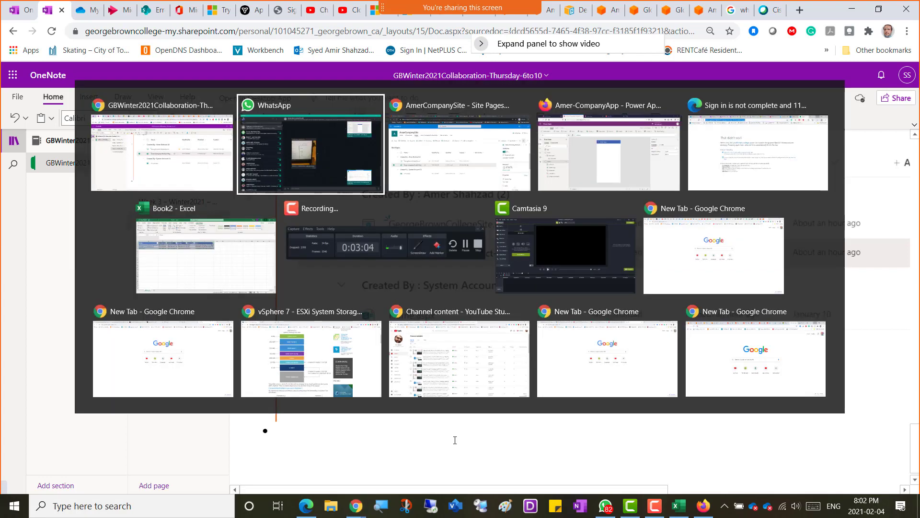
key("alt+Tab")
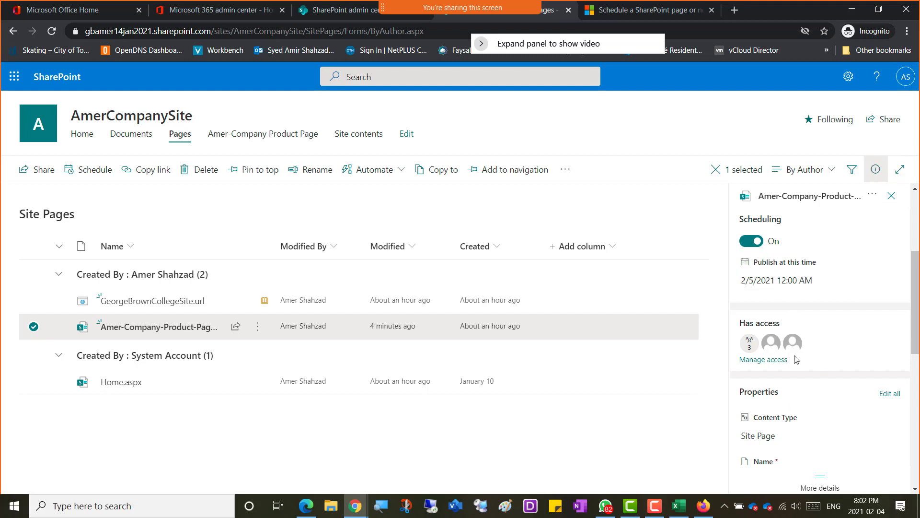
left_click(891, 196)
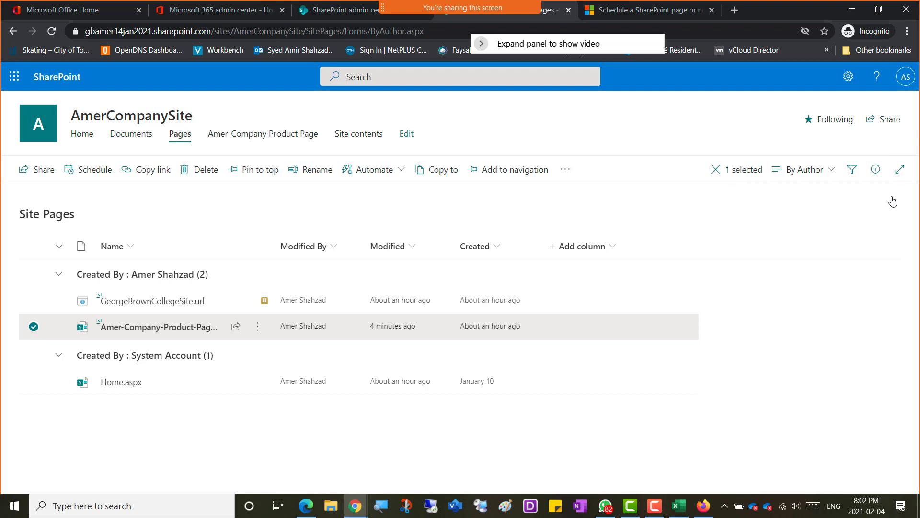
left_click(358, 514)
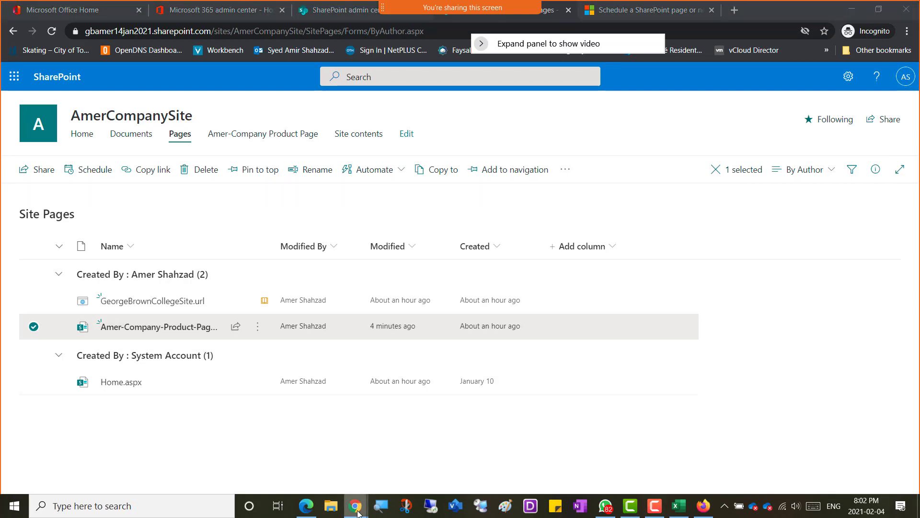
left_click(158, 463)
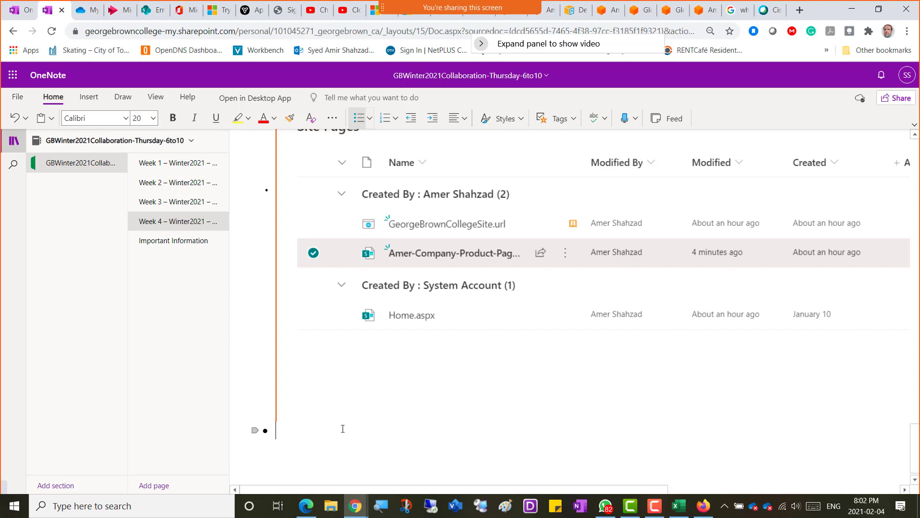
- Add the bullet '---Break ----------Class Starts 8:22-------', pause the recorder, and return to SharePoint
type("---Break ----------Class Starts")
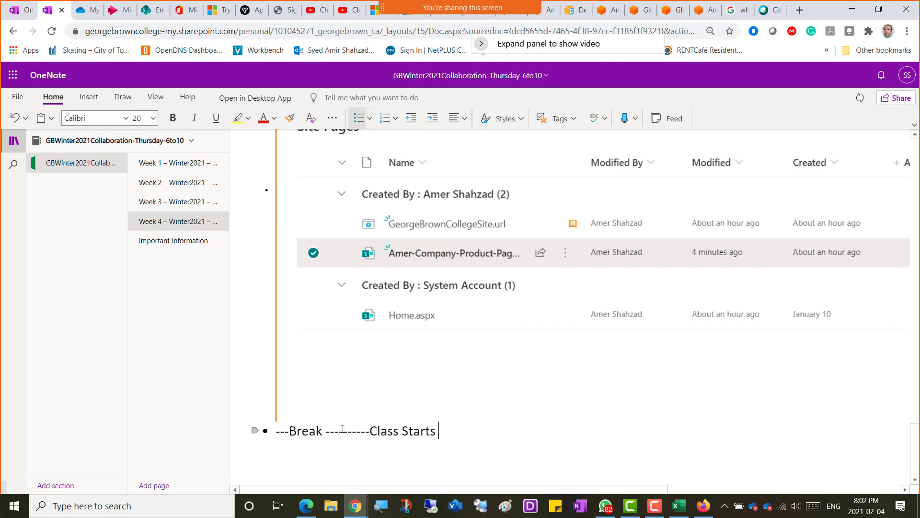
type(" 8:22-------")
left_click(654, 506)
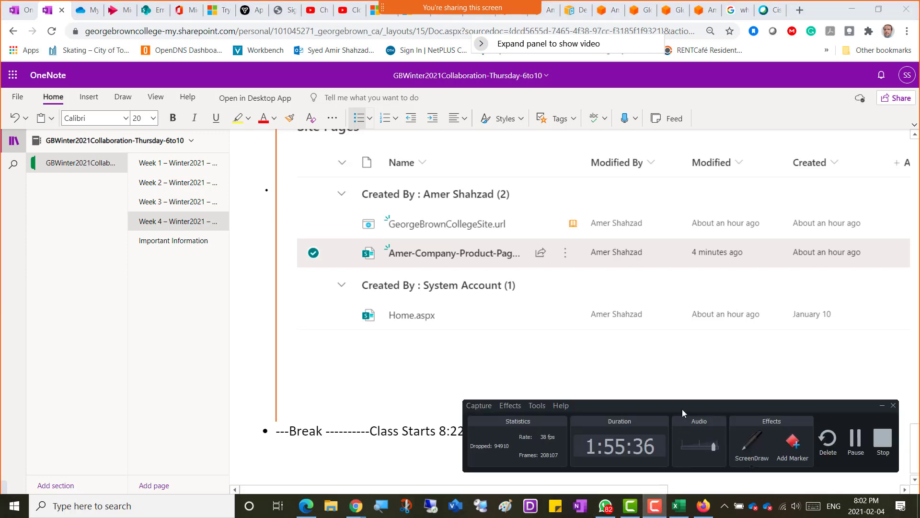
left_click_drag(683, 409, 402, 354)
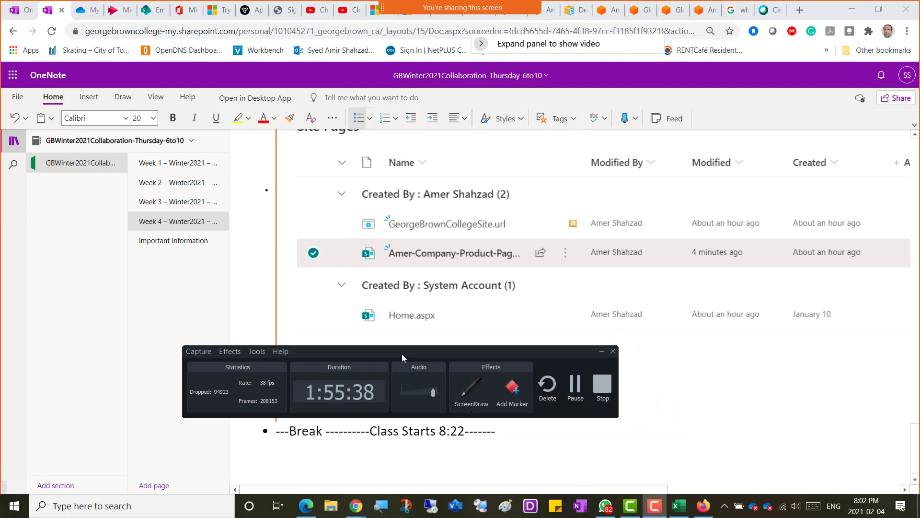
left_click(575, 393)
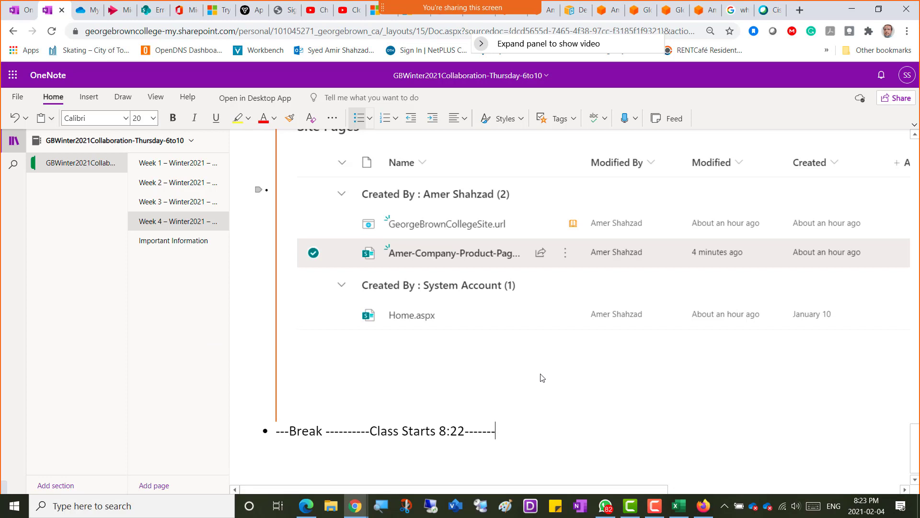
key("alt+Tab")
key("alt+Tab")
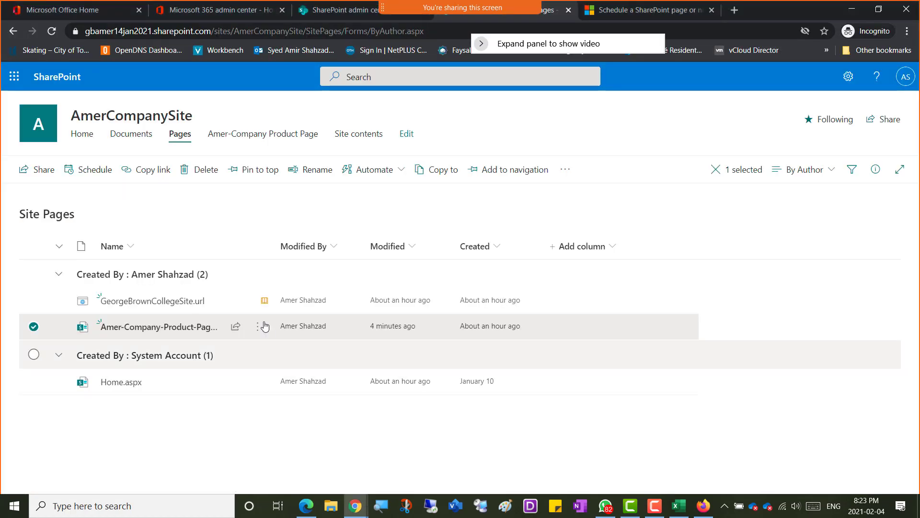
left_click(182, 137)
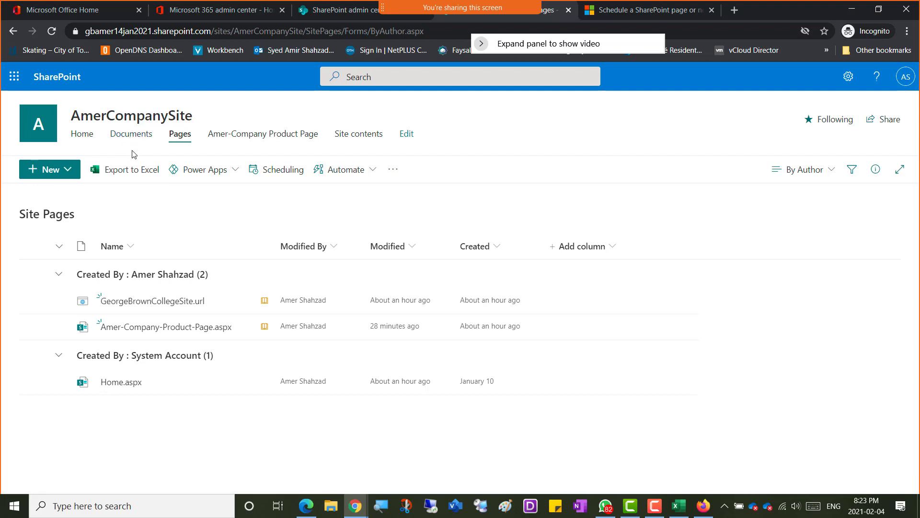
left_click(372, 174)
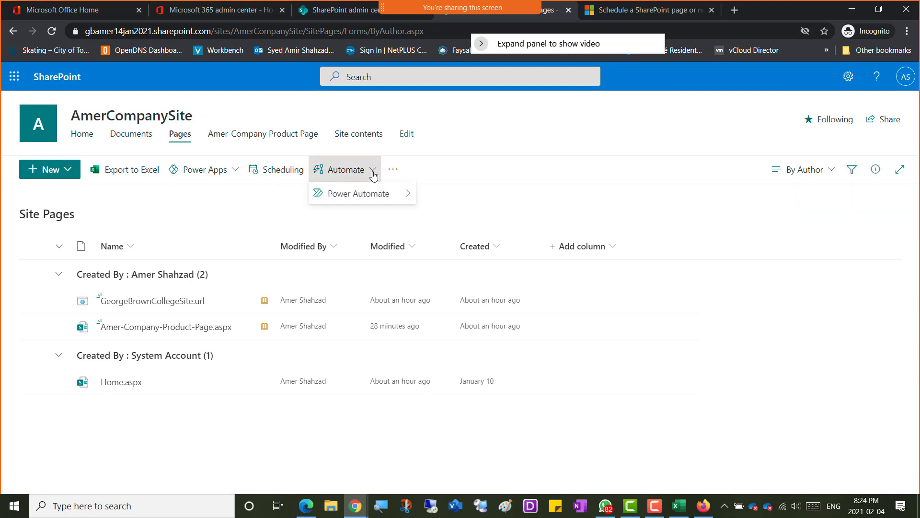
mouse_move(380, 195)
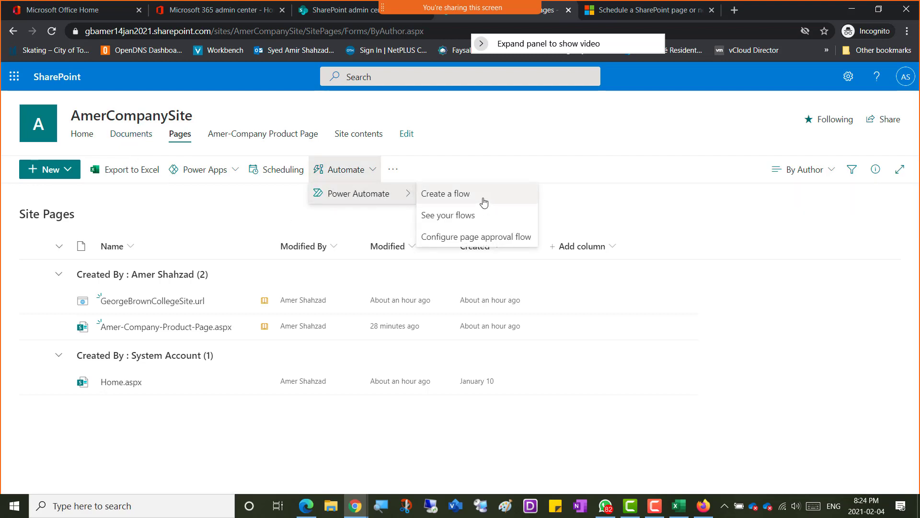
left_click(458, 201)
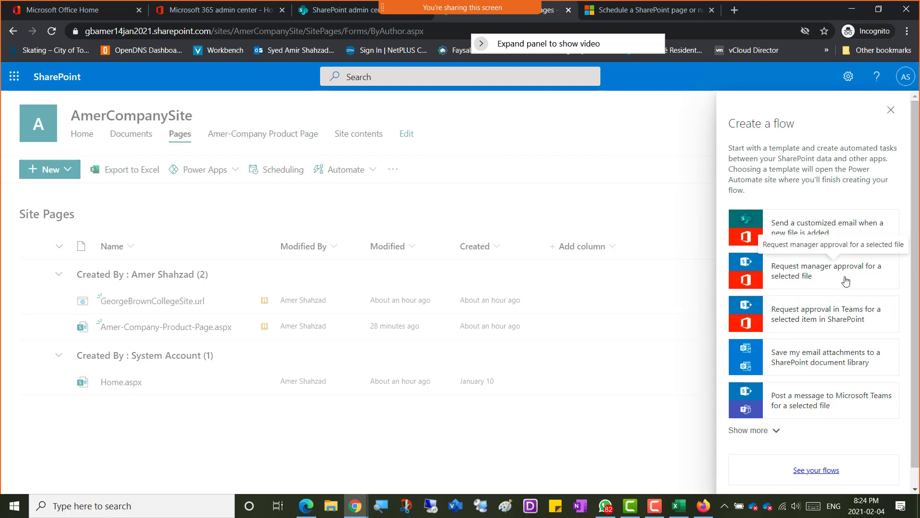
scroll(846, 281, "down", 1)
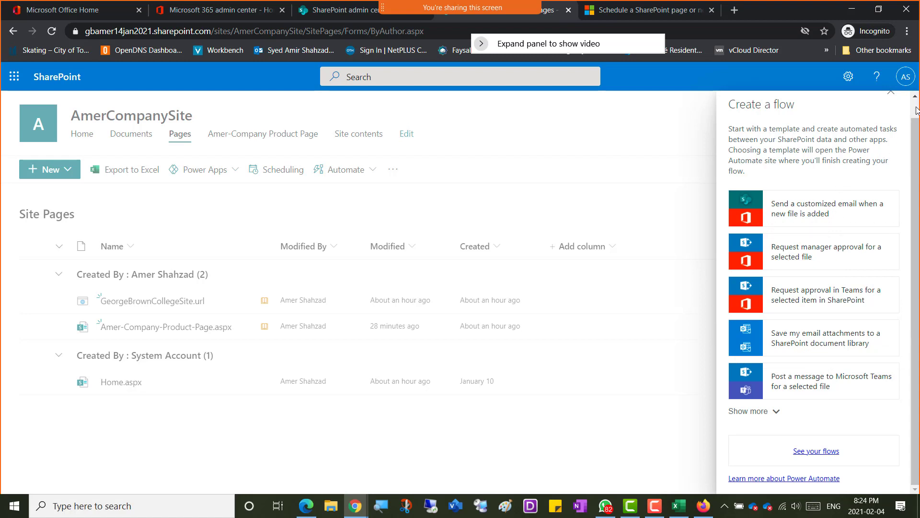
scroll(909, 115, "up", 1)
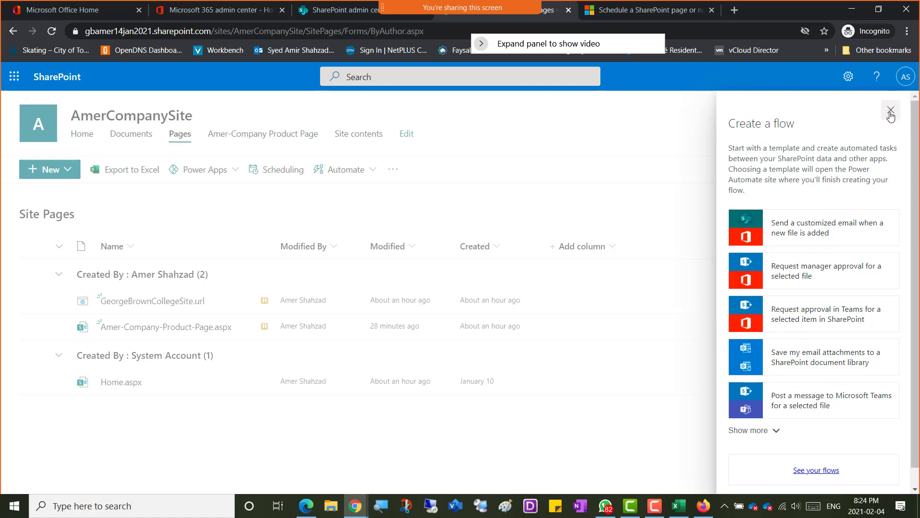
left_click(891, 111)
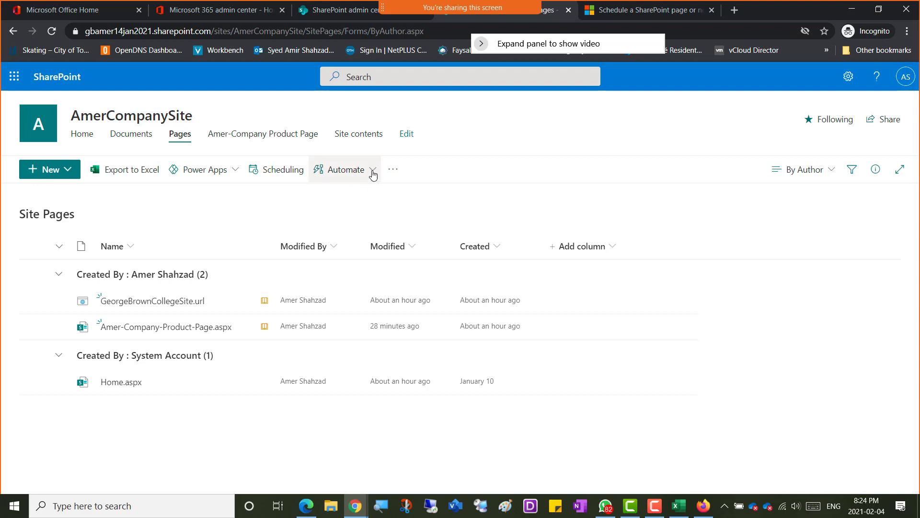
left_click(371, 173)
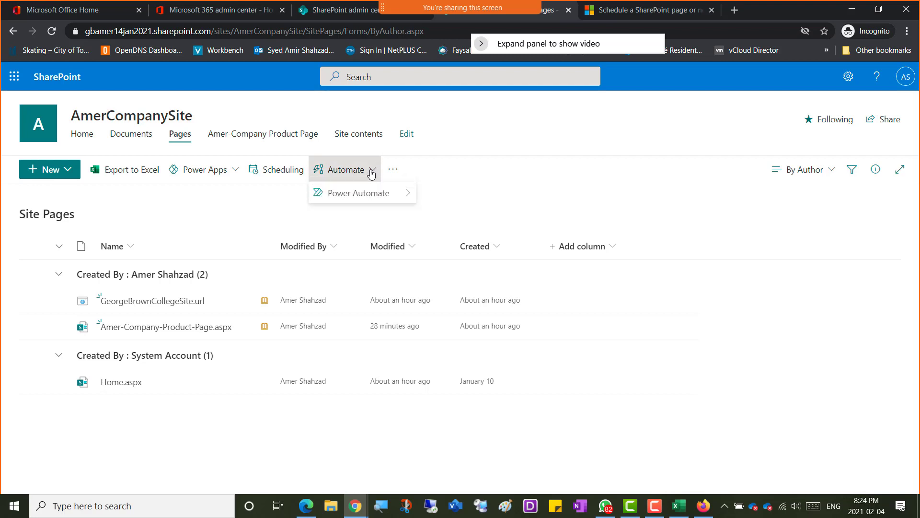
left_click(222, 222)
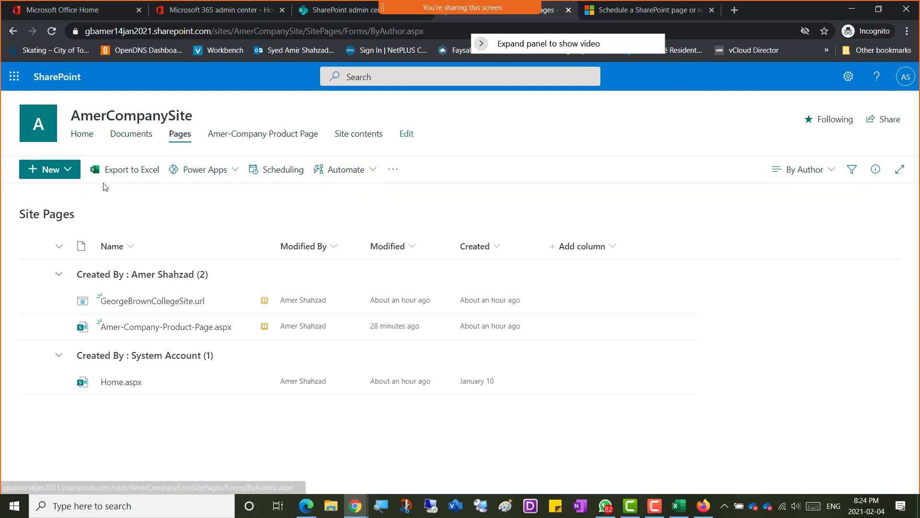
- Open the Site Pages command-bar overflow menu showing Alert me and Manage my alerts
left_click(396, 174)
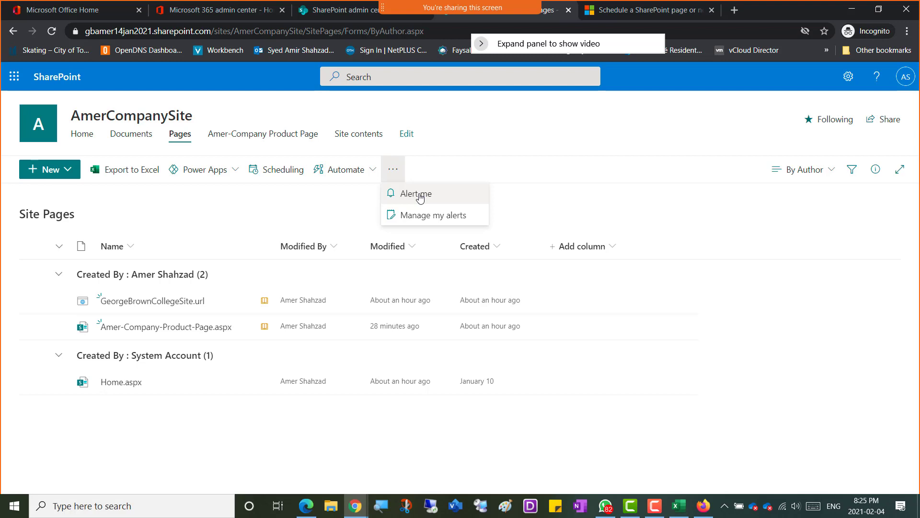
- Choose Alert me for the Site Pages library and start editing the Alert Title box
left_click(420, 197)
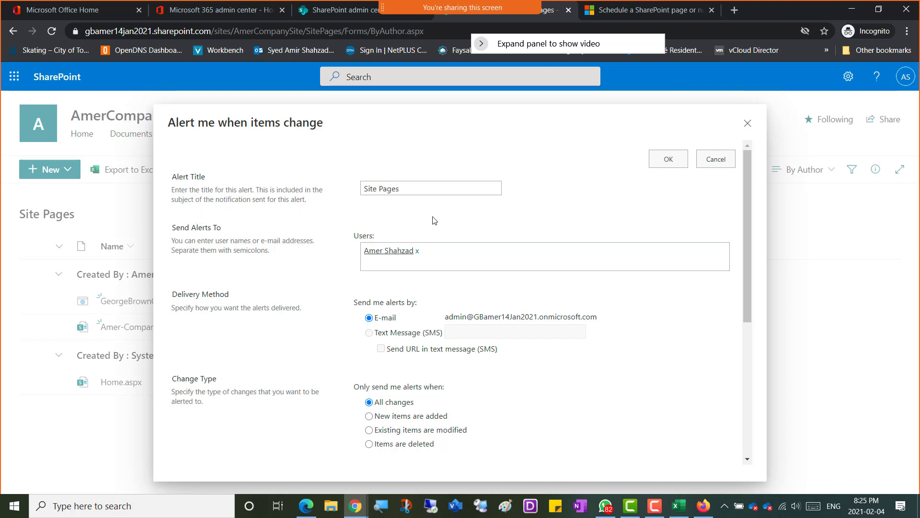
left_click(419, 188)
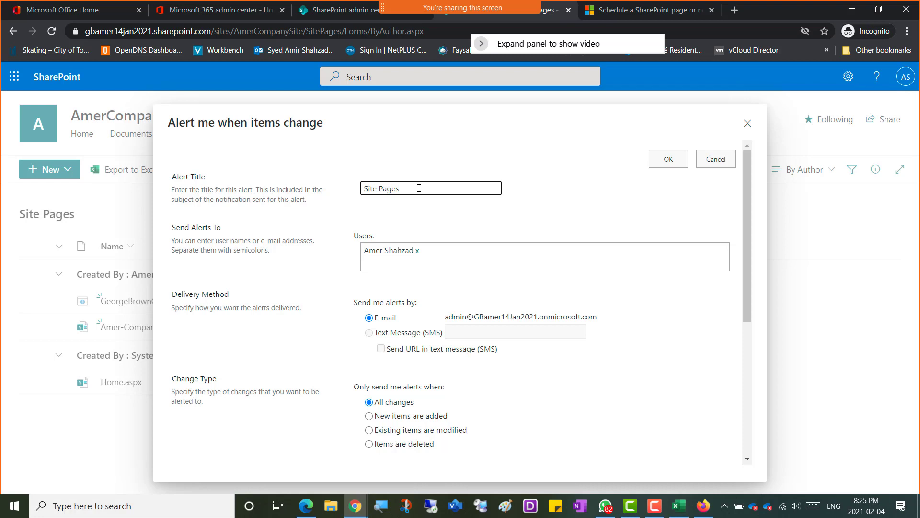
- Replace the alert title with 'Amer-CompanySite-', correcting the mistyped capital O
key("shift+Left")
key("shift+Left")
key("shift+Left")
key("shift+Left")
key("shift+Left")
key("shift+Left")
key("shift+Left")
key("shift+Left")
key("shift+Left")
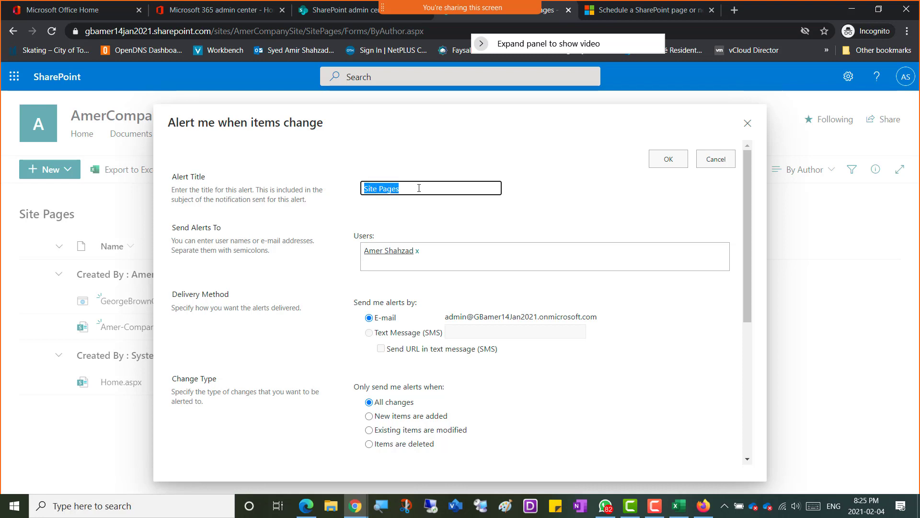
type("Amer-C")
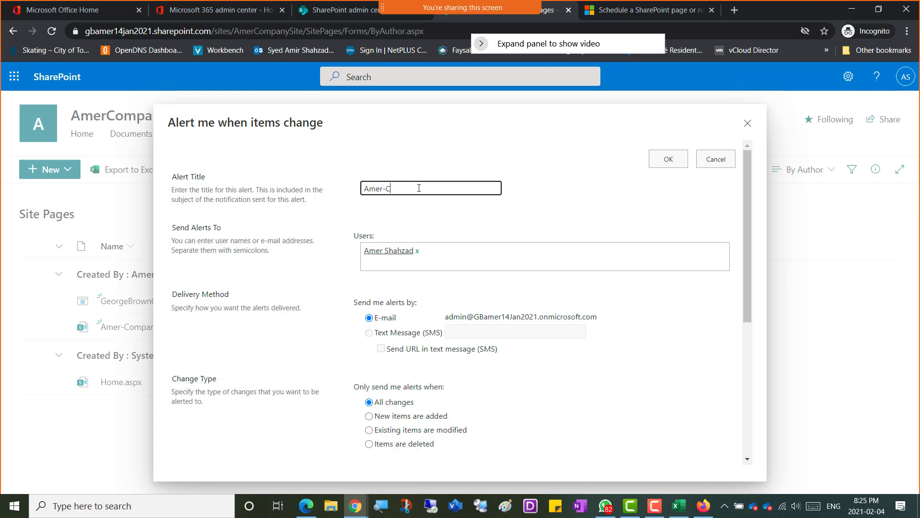
type("OmpanySi")
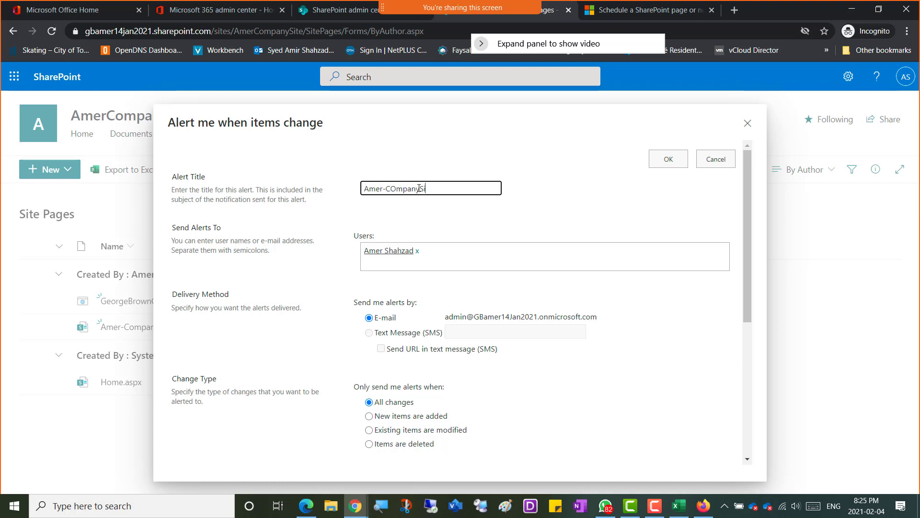
type("te-Change-Alert")
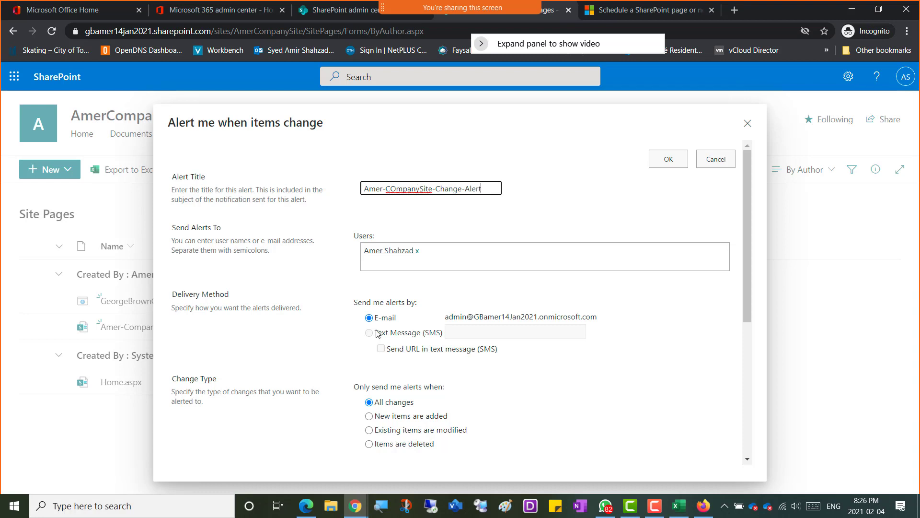
left_click(395, 189)
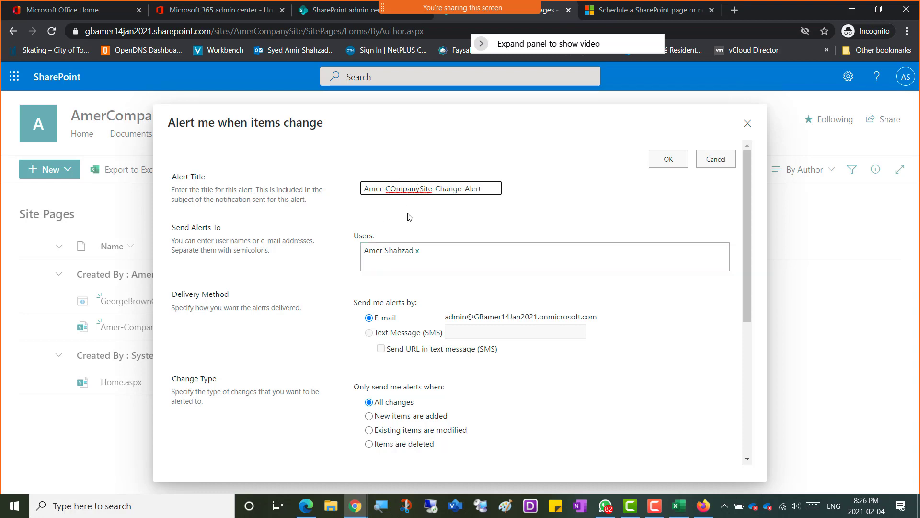
key("BackSpace")
type("m")
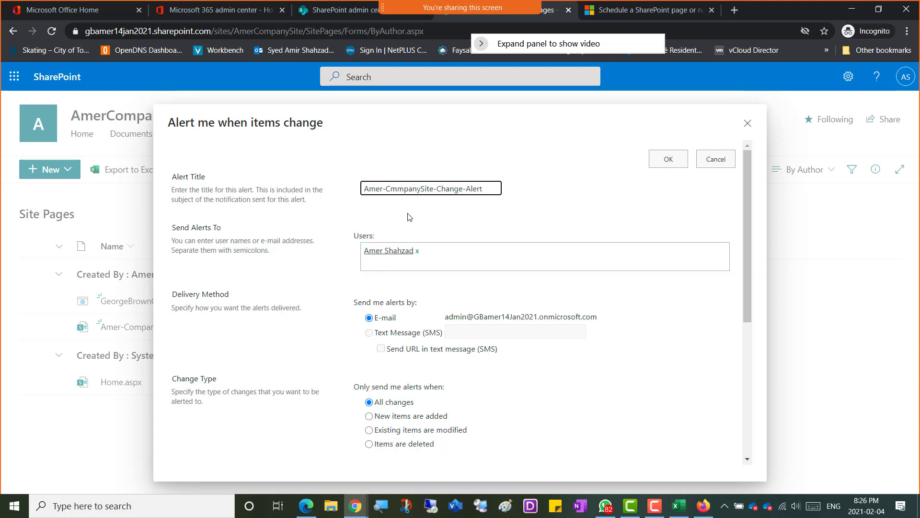
key("BackSpace")
type("o")
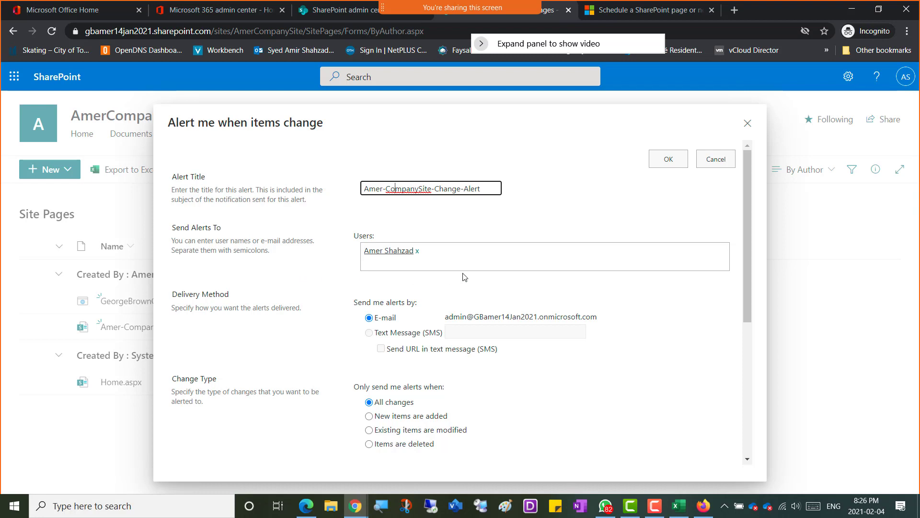
scroll(588, 291, "down", 1)
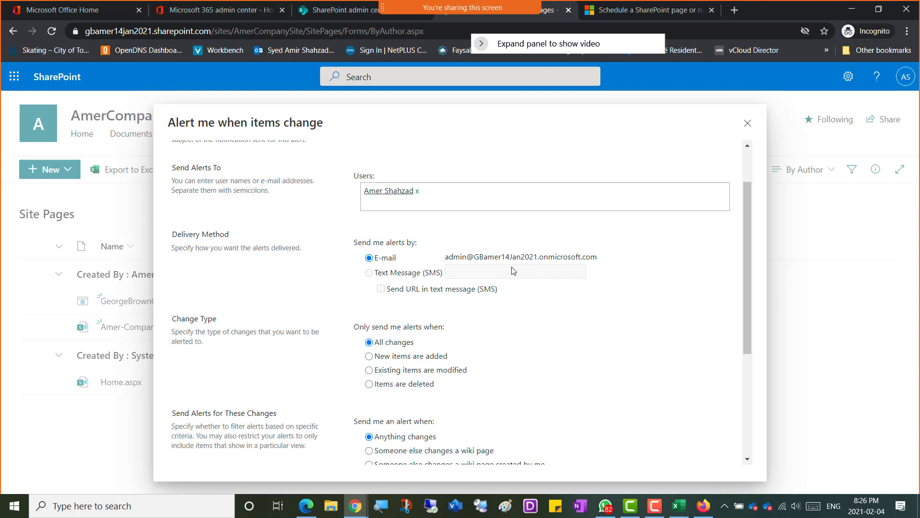
scroll(537, 310, "down", 1)
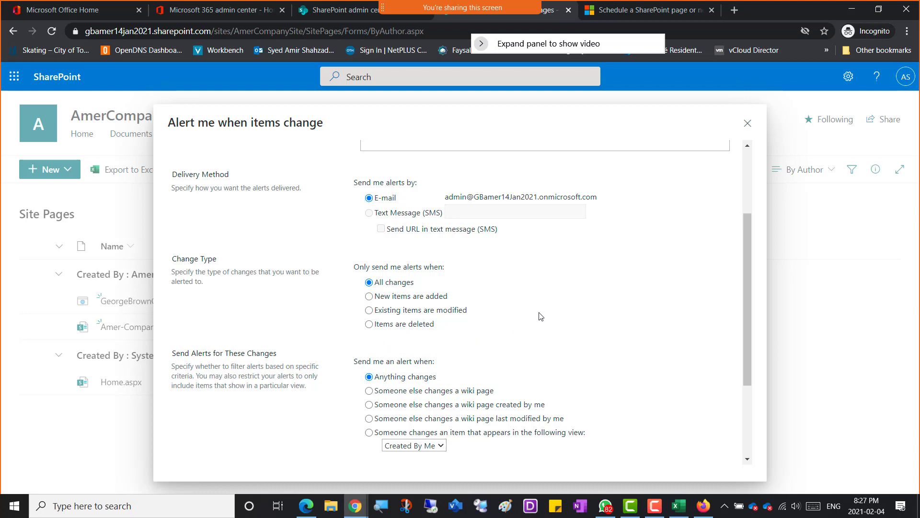
scroll(549, 296, "up", 3)
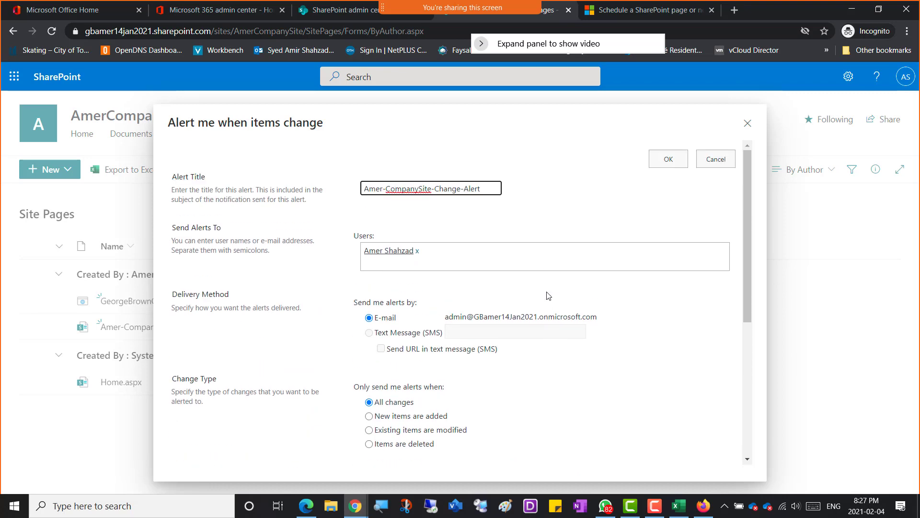
scroll(518, 292, "down", 1)
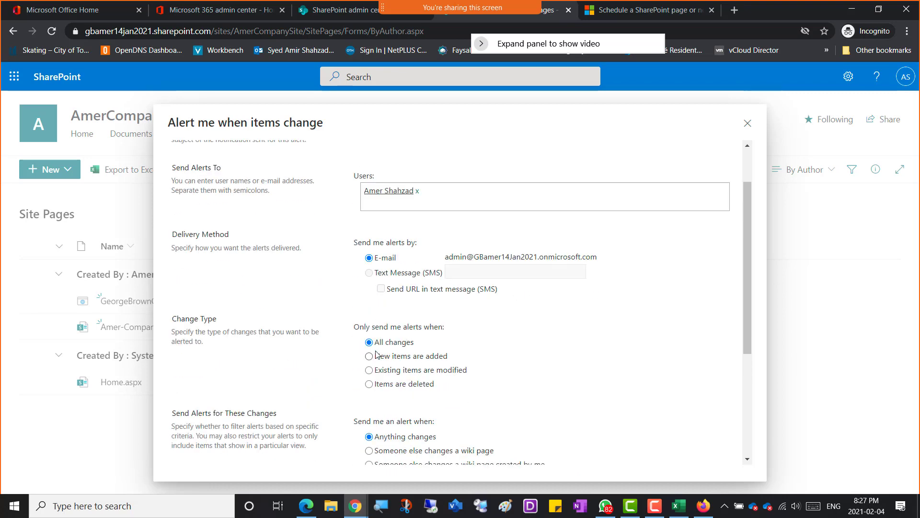
scroll(527, 349, "down", 3)
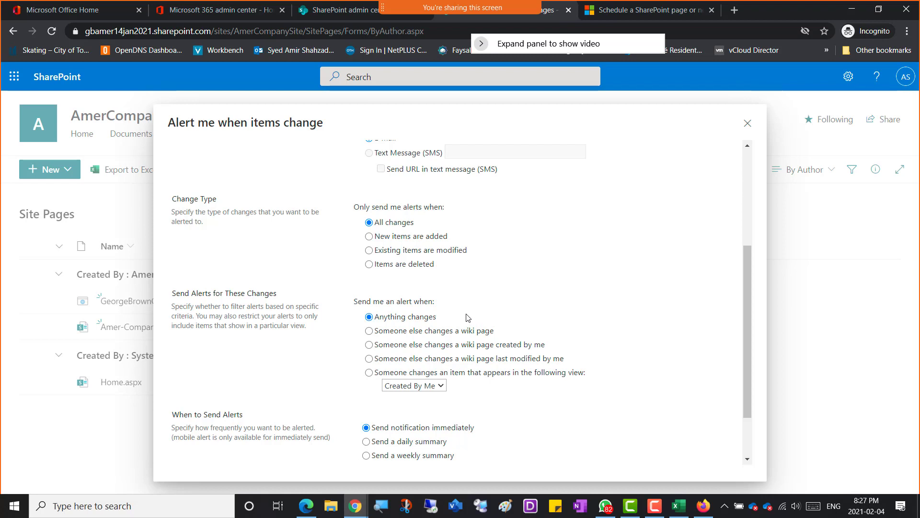
- Discard the current alert form and start a new Alert me on Site Pages
left_click(747, 123)
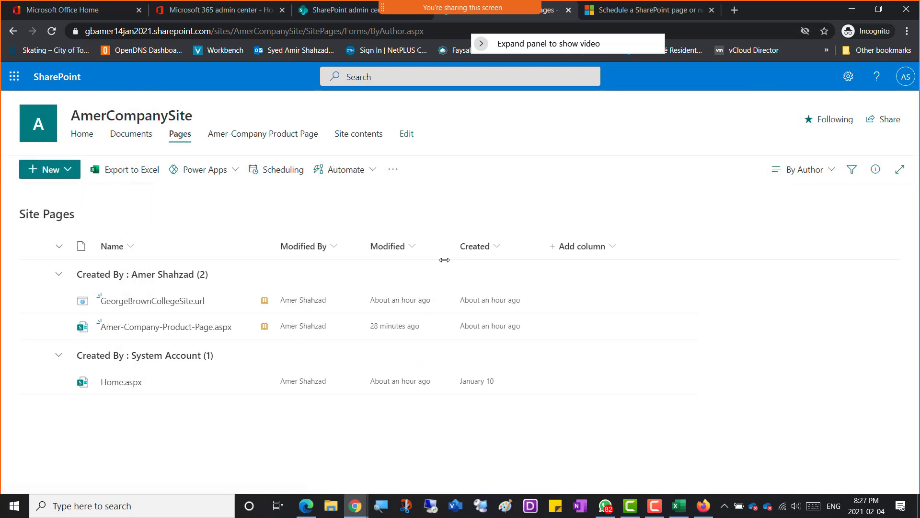
left_click(396, 175)
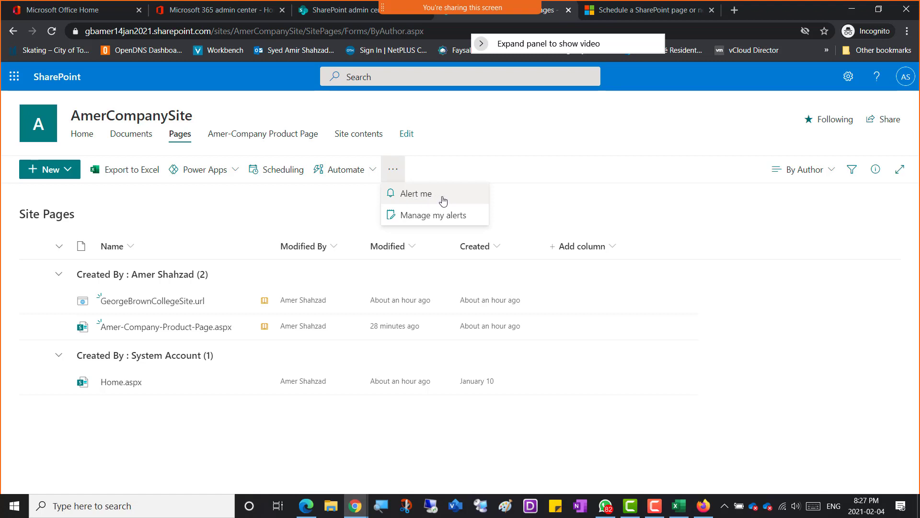
left_click(442, 199)
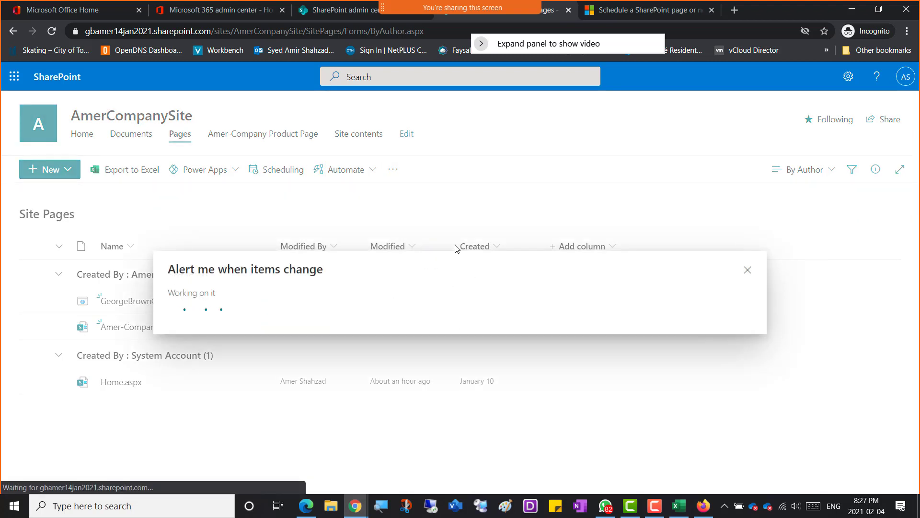
- Replace the default 'Site Pages' title with Amer-CompanySite-Change-Alert, fixing typos along the way
left_click(407, 188)
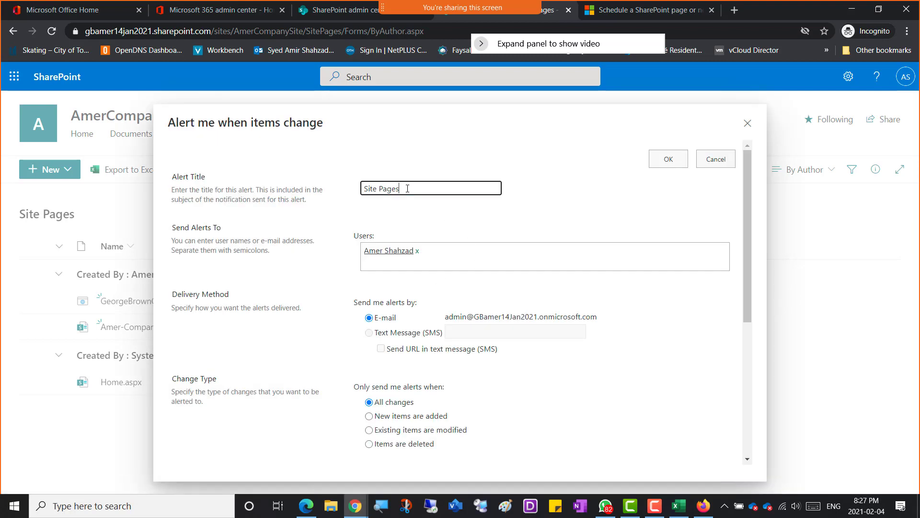
left_click_drag(407, 189, 356, 187)
type("Amer")
type("Co")
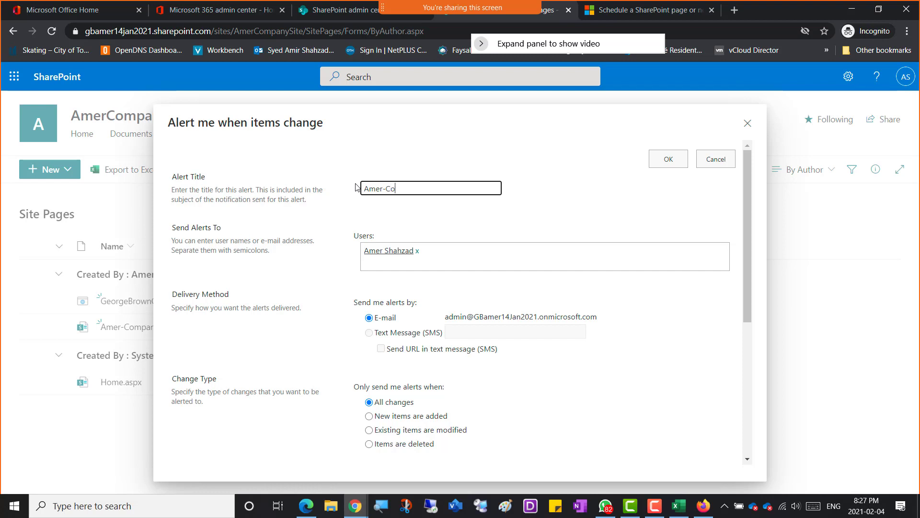
type("mpany")
type("-Chang")
key("BackSpace")
key("BackSpace")
key("BackSpace")
type("Alert-")
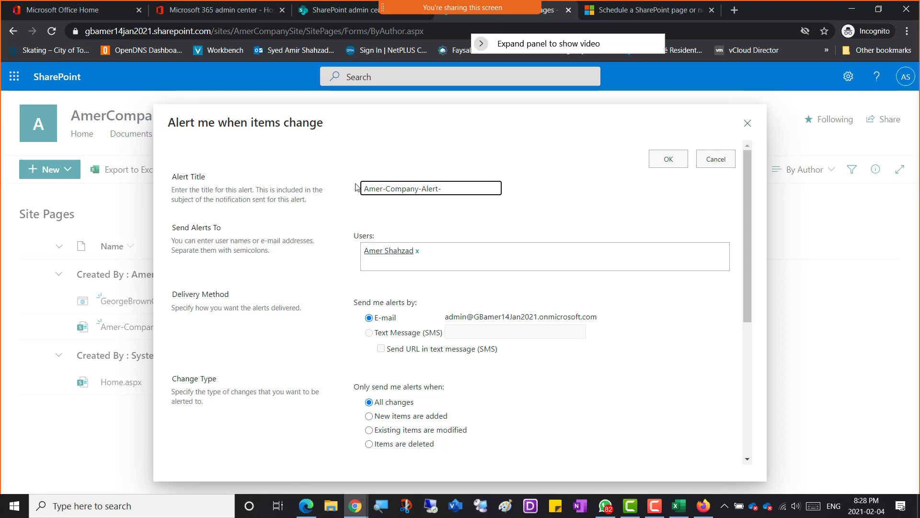
type("Chag")
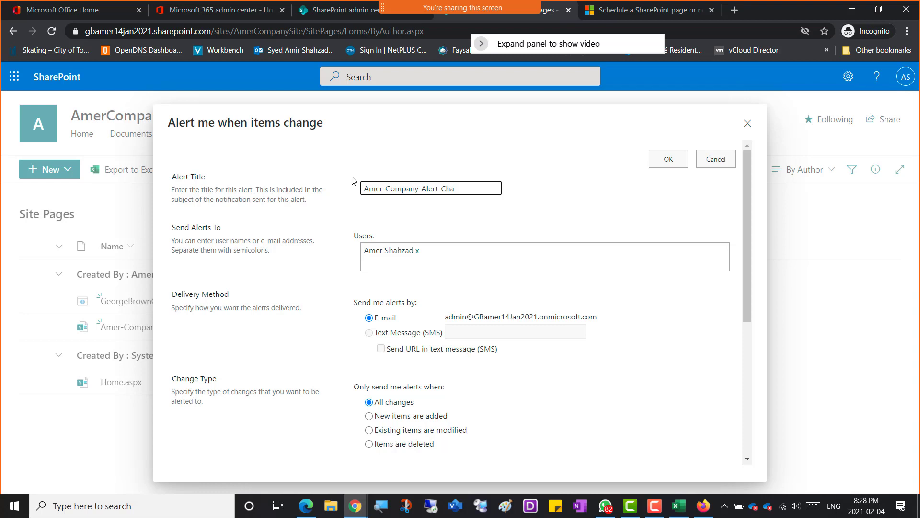
key("BackSpace")
key("BackSpace")
type("Change-Aler")
type("Site")
- Keep All changes, Anything changes and immediate notification, then save the alert with OK
scroll(583, 339, "down", 1)
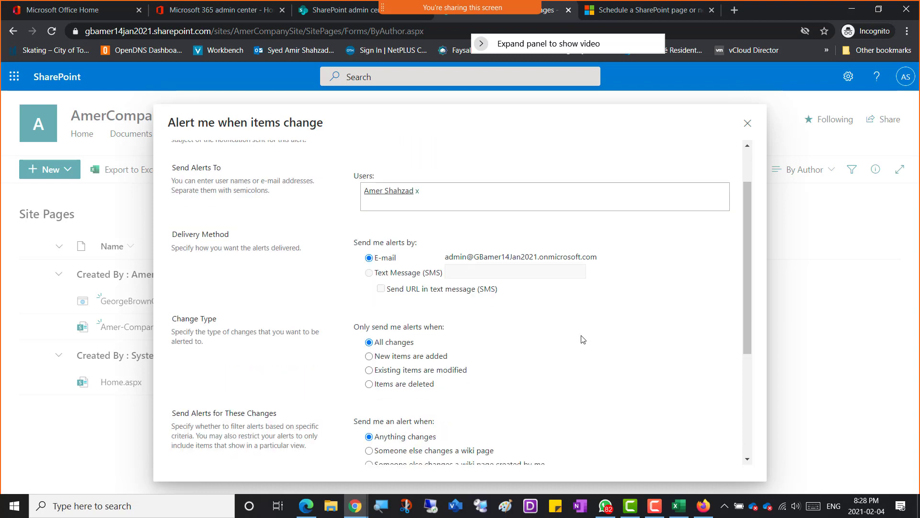
scroll(583, 339, "down", 1)
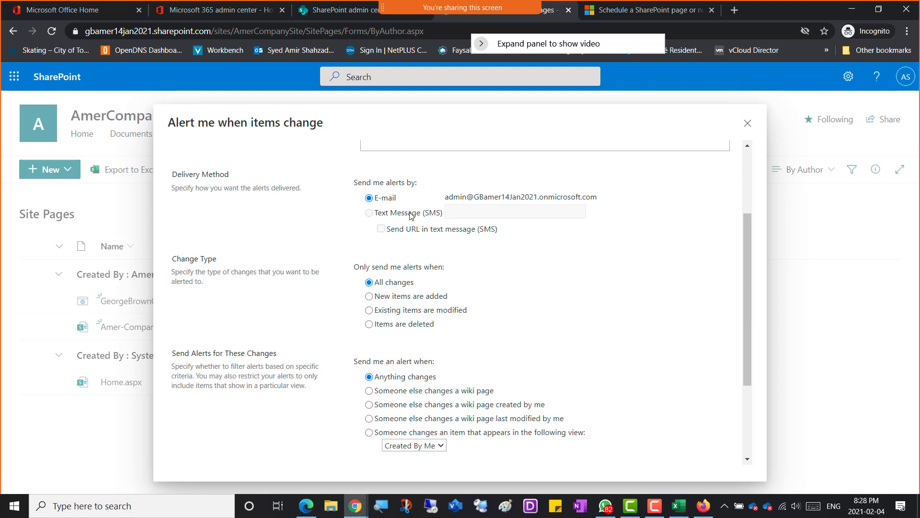
scroll(365, 271, "down", 1)
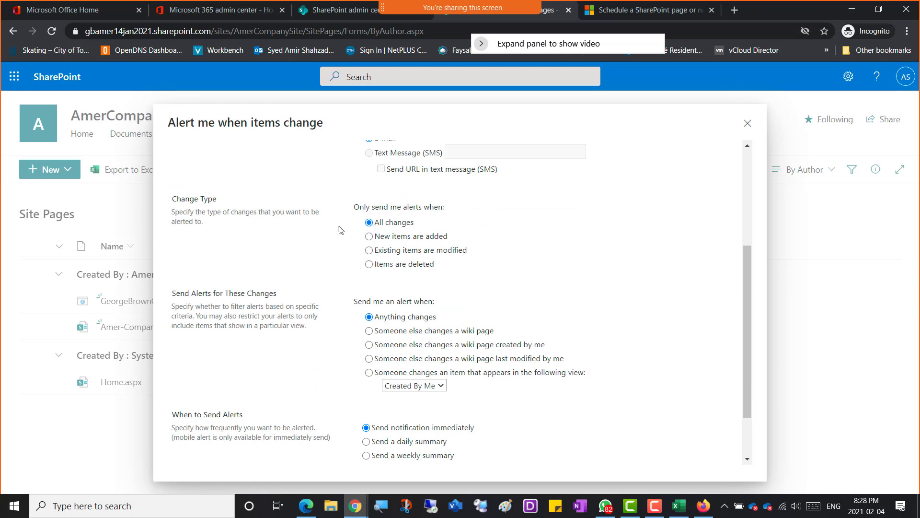
scroll(468, 272, "down", 1)
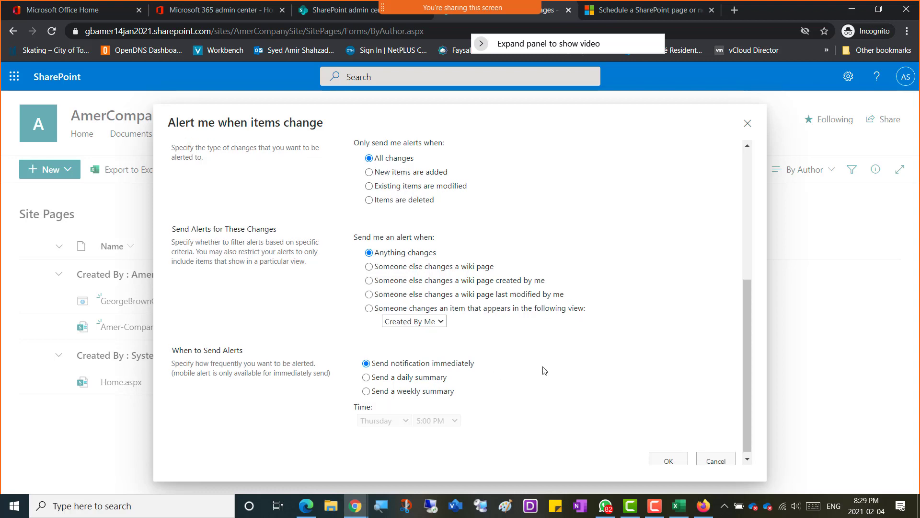
scroll(545, 370, "down", 1)
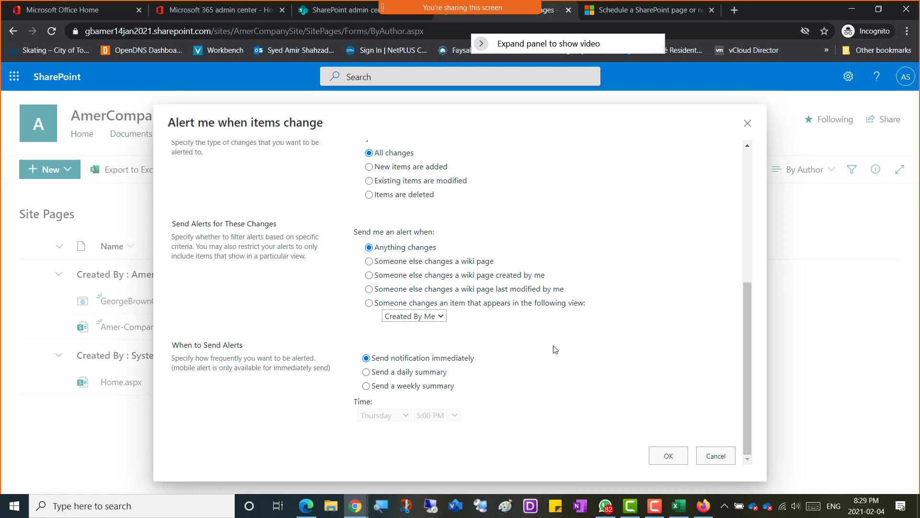
scroll(555, 349, "up", 4)
scroll(460, 238, "up", 3)
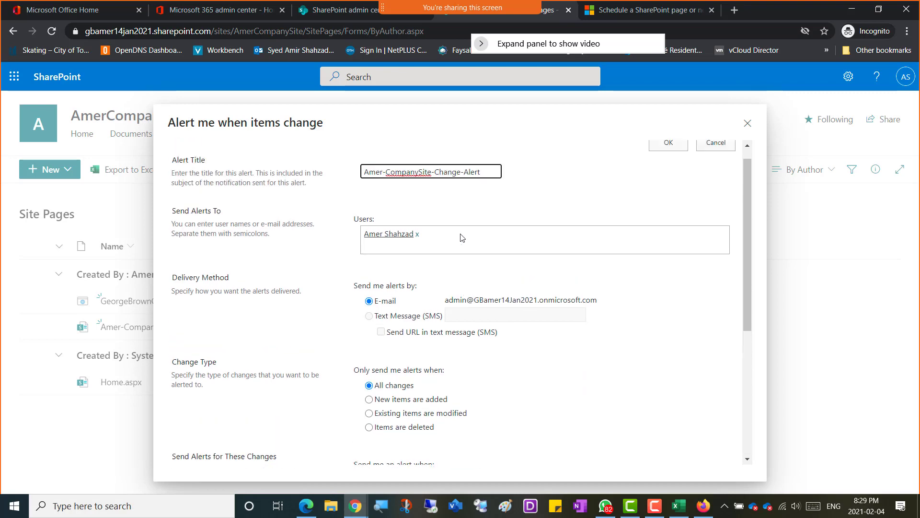
scroll(595, 353, "down", 5)
scroll(595, 353, "down", 1)
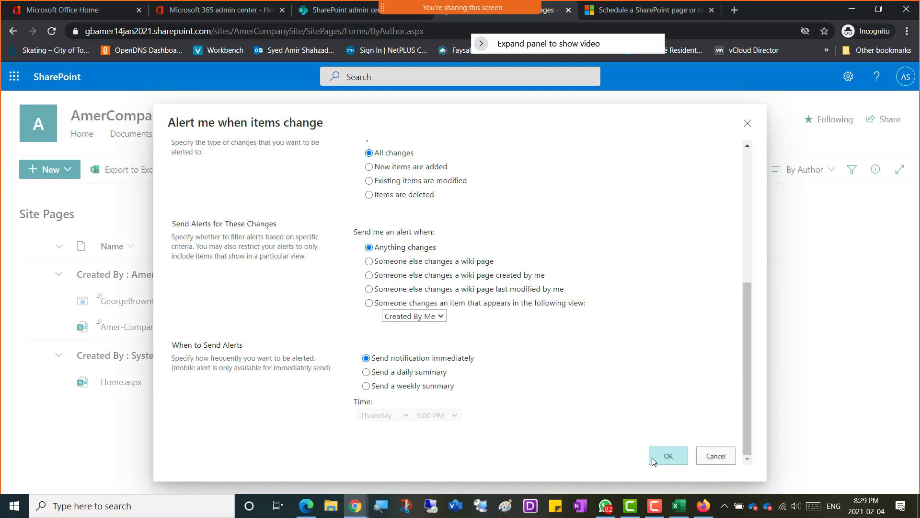
left_click(660, 461)
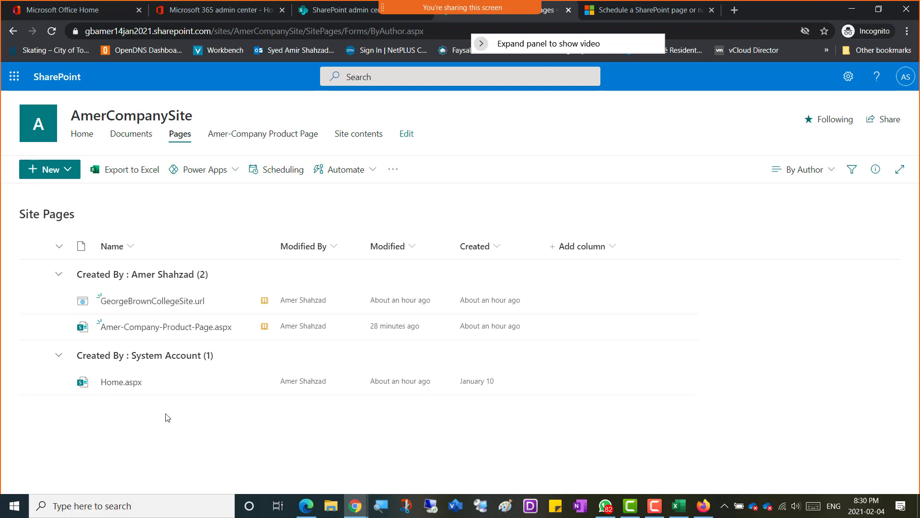
left_click(66, 170)
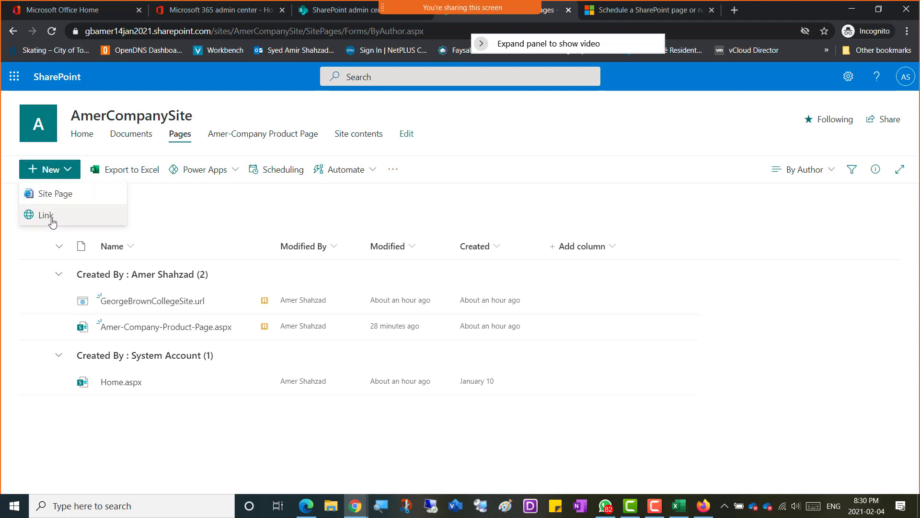
left_click(47, 217)
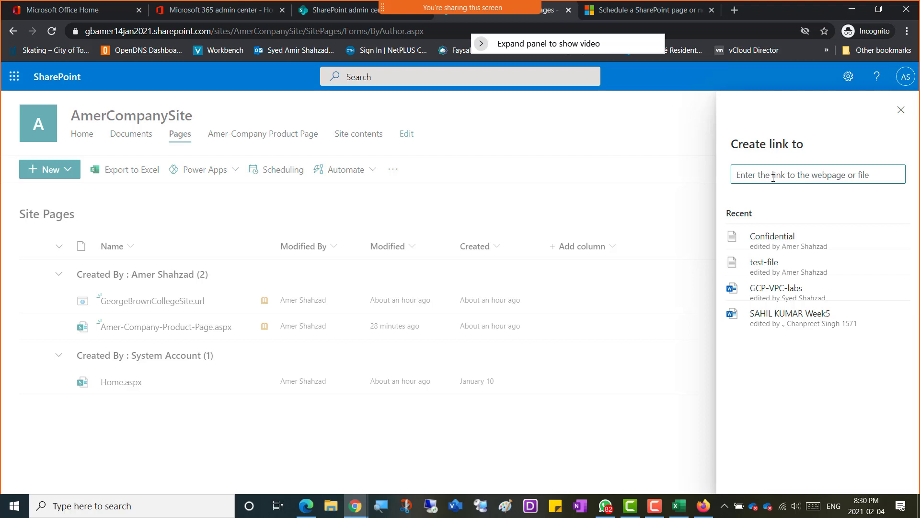
type("https://")
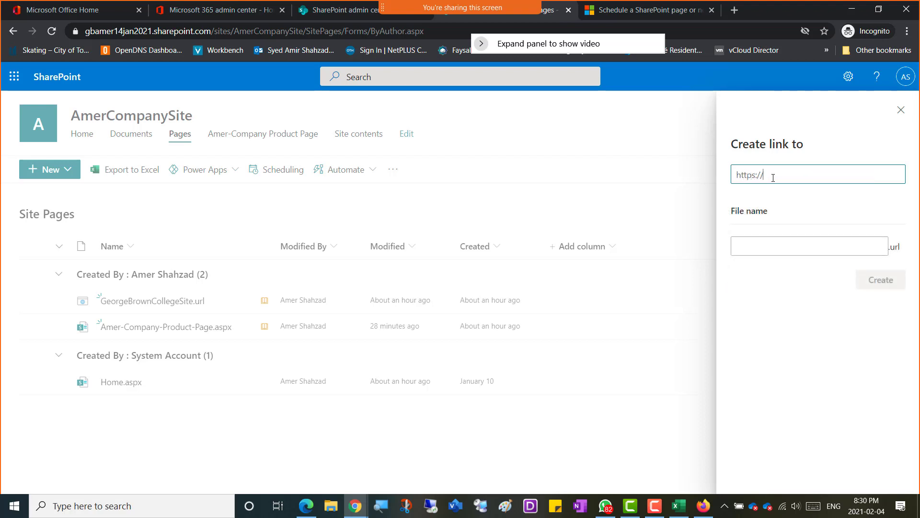
type("www.cnn.com")
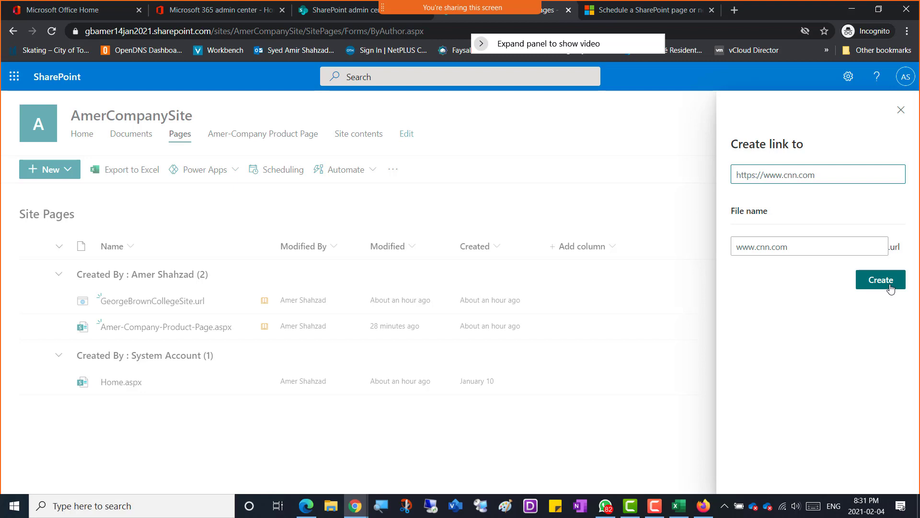
left_click(890, 286)
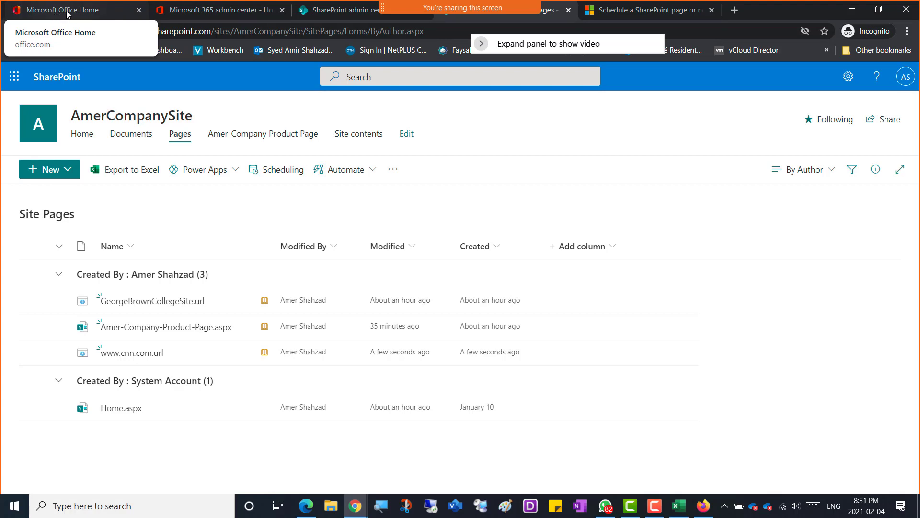
- Go to the Office home page and open the Outlook inbox
left_click(59, 13)
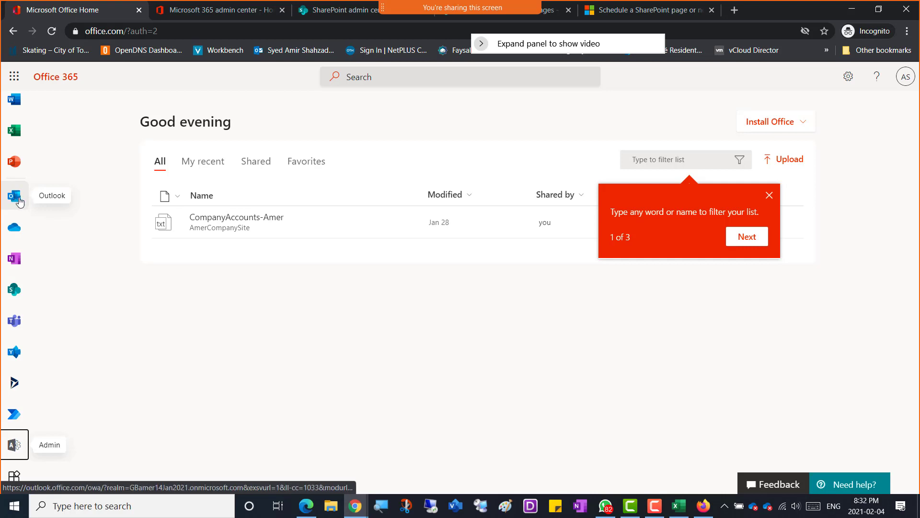
left_click(19, 202)
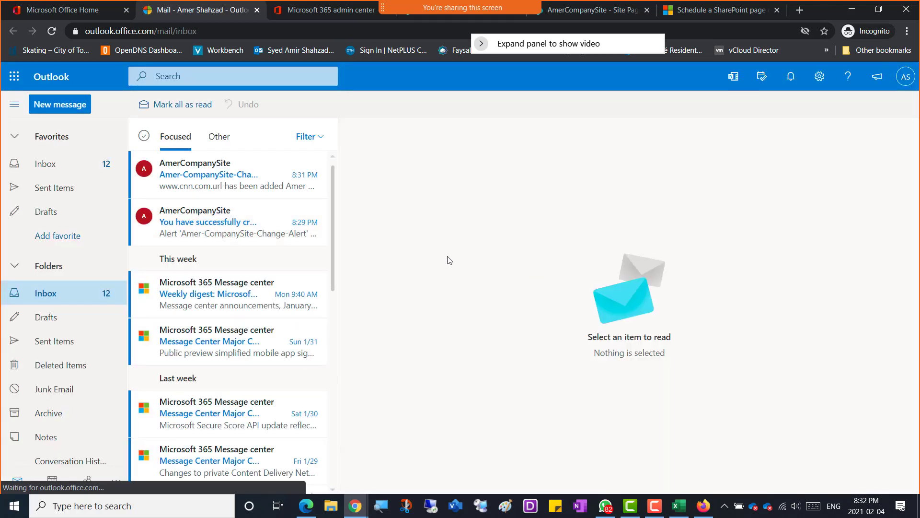
left_click(203, 181)
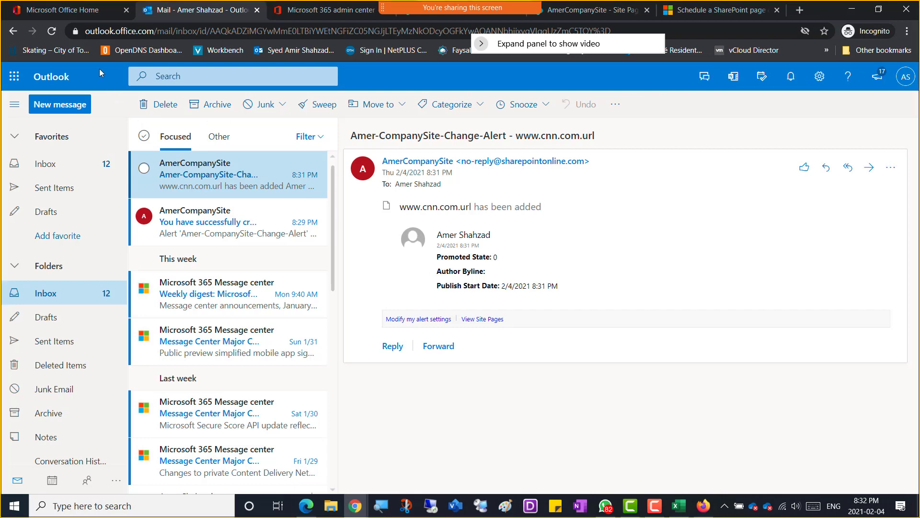
key("super+shift+s")
mouse_move(96, 64)
left_mouse_down()
mouse_move(549, 249)
mouse_move(652, 335)
mouse_move(680, 386)
left_mouse_up()
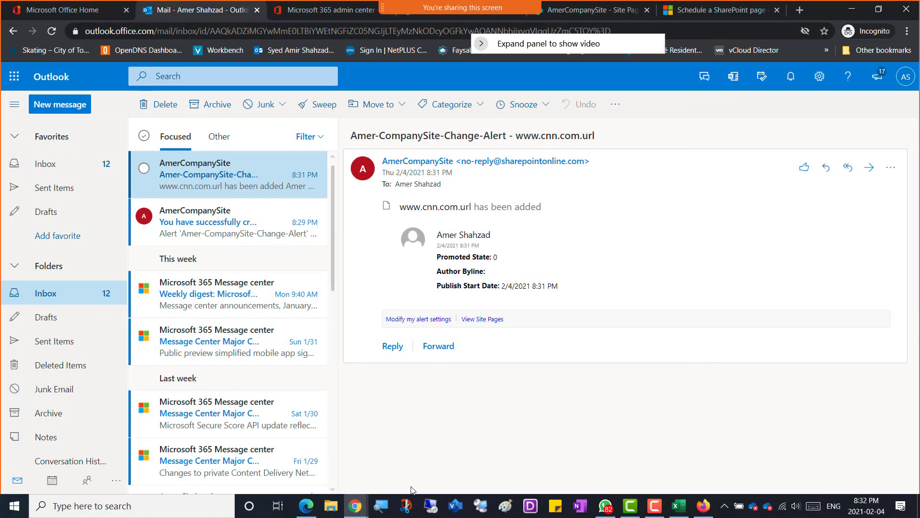
left_click(356, 506)
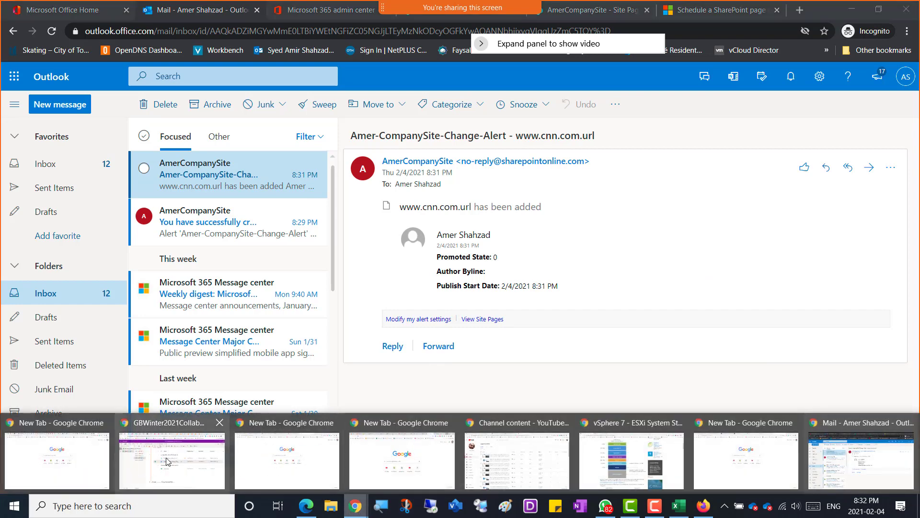
- Add the OneNote bullet 'Screenshot 5 = Sharepoint Page Alert', paste the screenshot below, return to Outlook
left_click(168, 462)
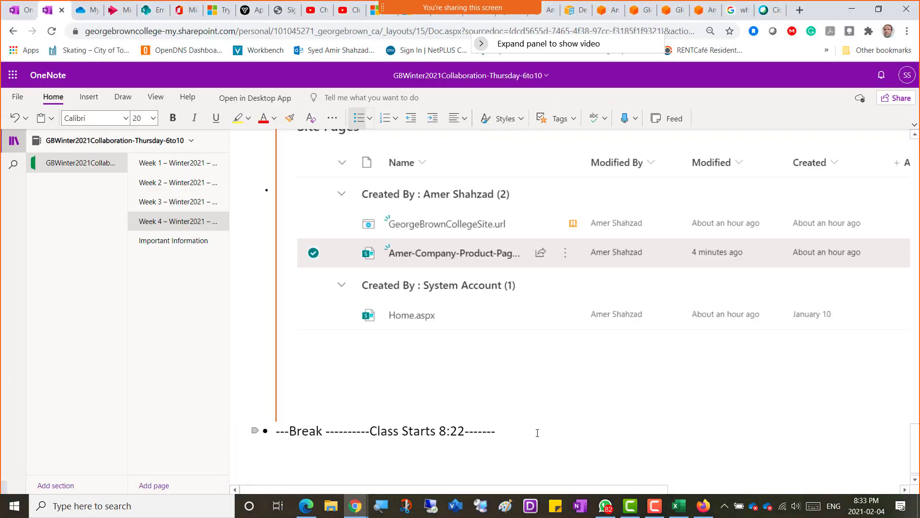
key("Return")
type("Screensh")
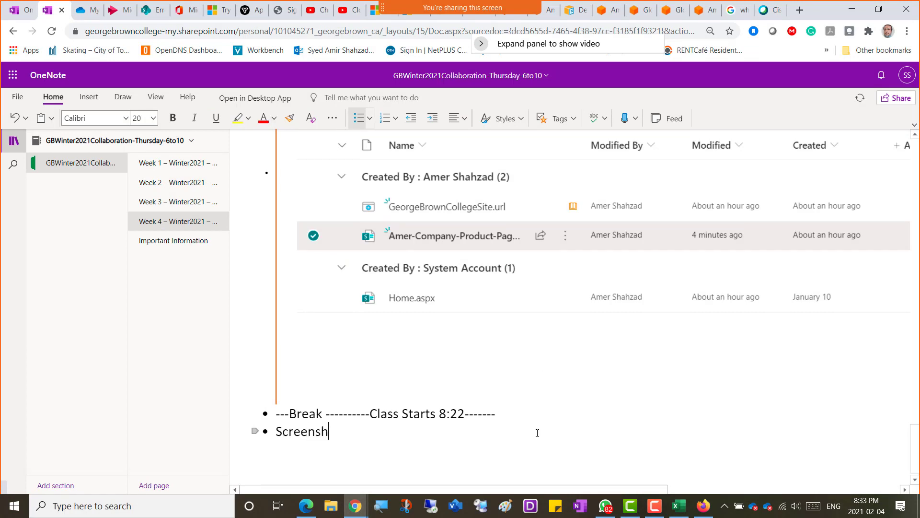
type("ot 5 = Sharepoint ")
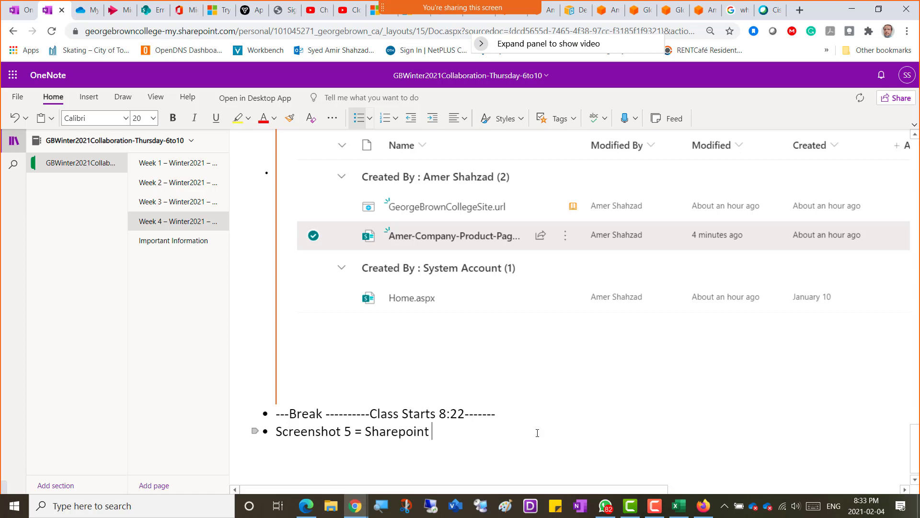
type("Page Alert")
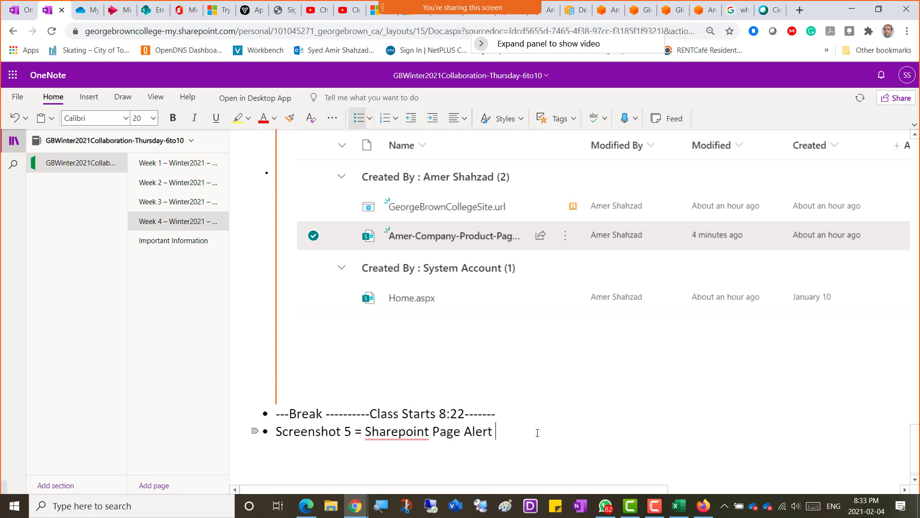
key("Return")
key("ctrl+v")
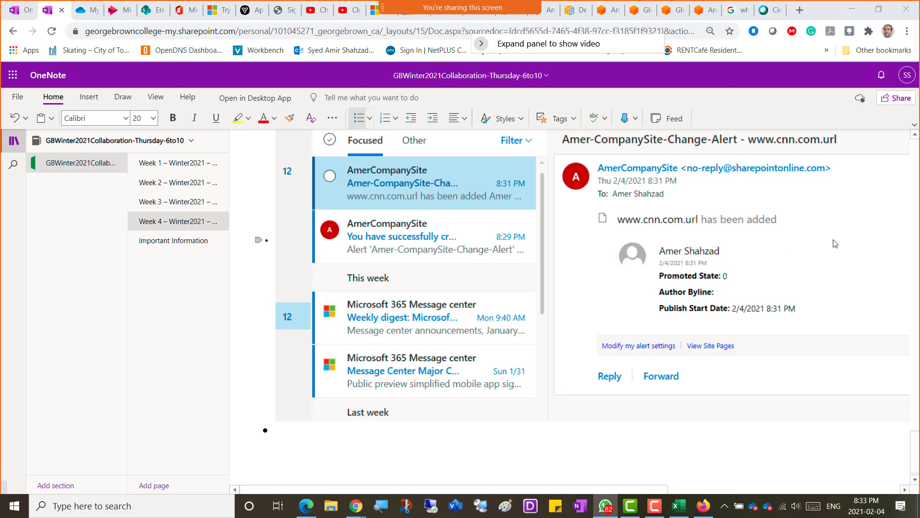
key("alt+Tab")
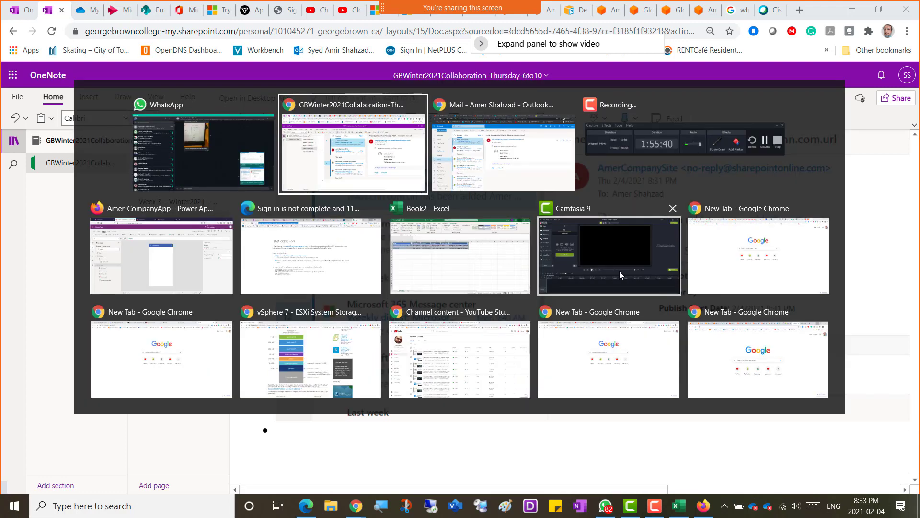
key("alt+Tab")
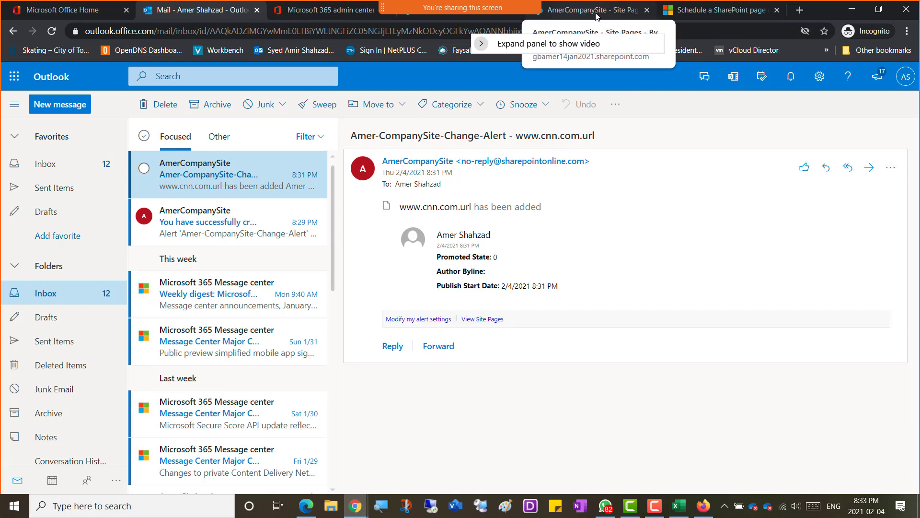
left_click(578, 15)
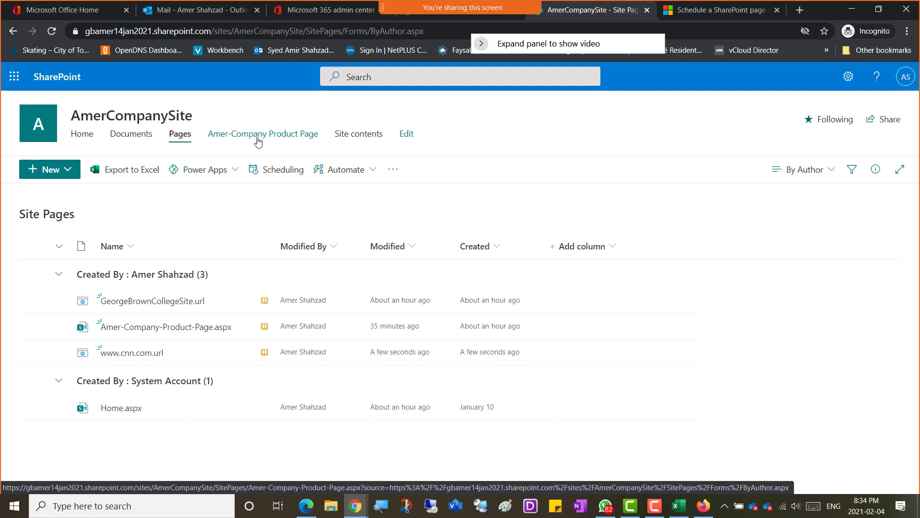
mouse_move(187, 334)
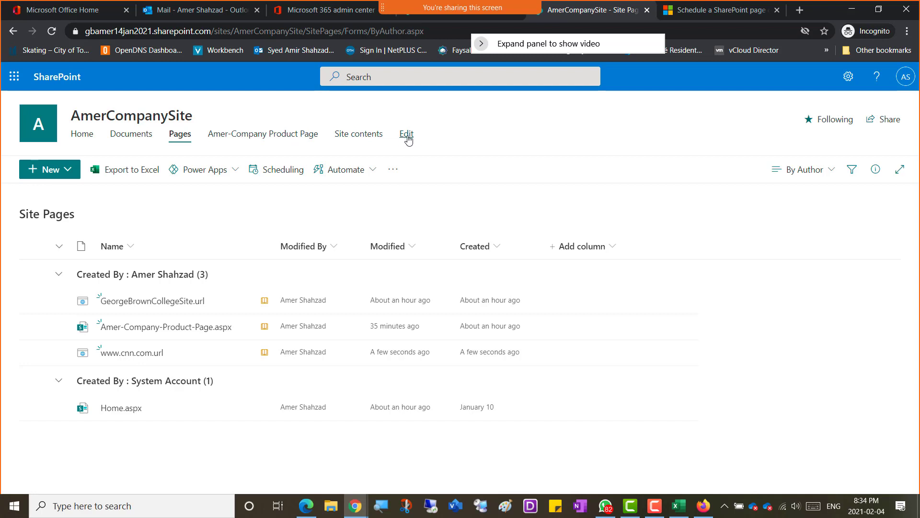
- Remove the Amer-Company Product Page link from the site navigation and save the change
left_click(407, 134)
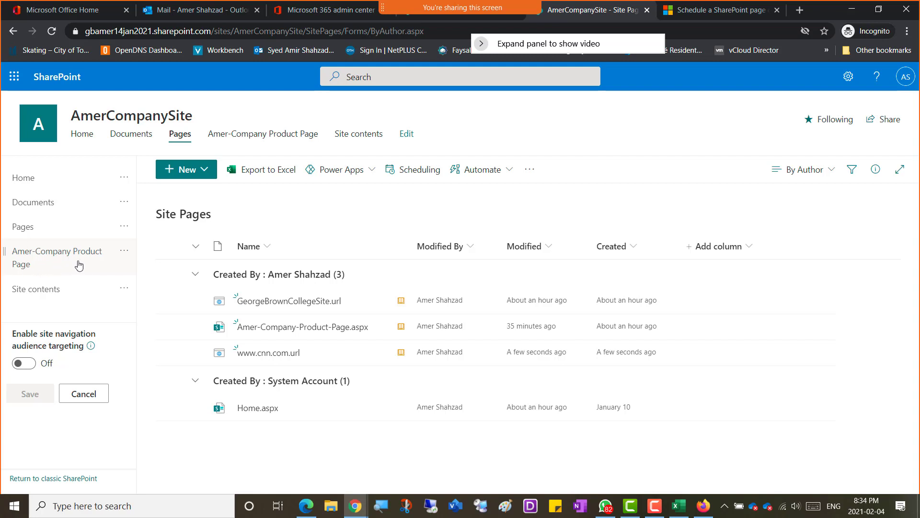
left_click(125, 253)
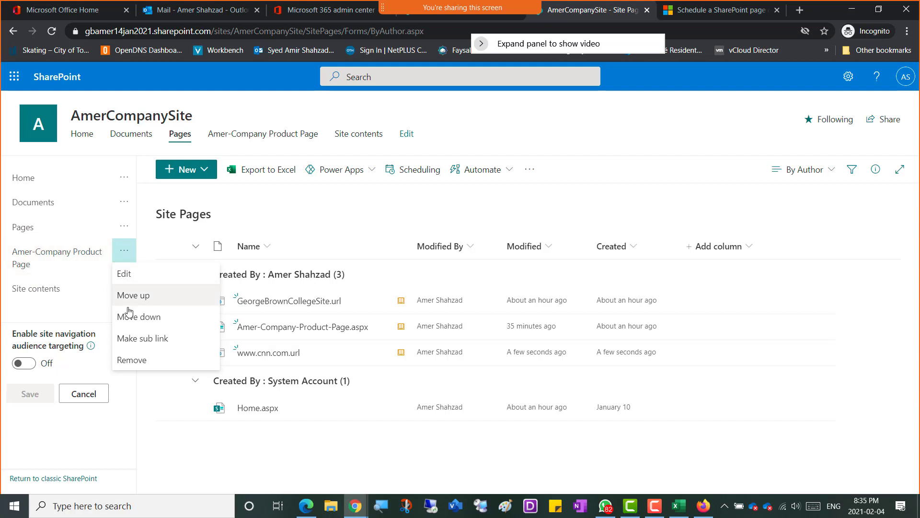
left_click(151, 360)
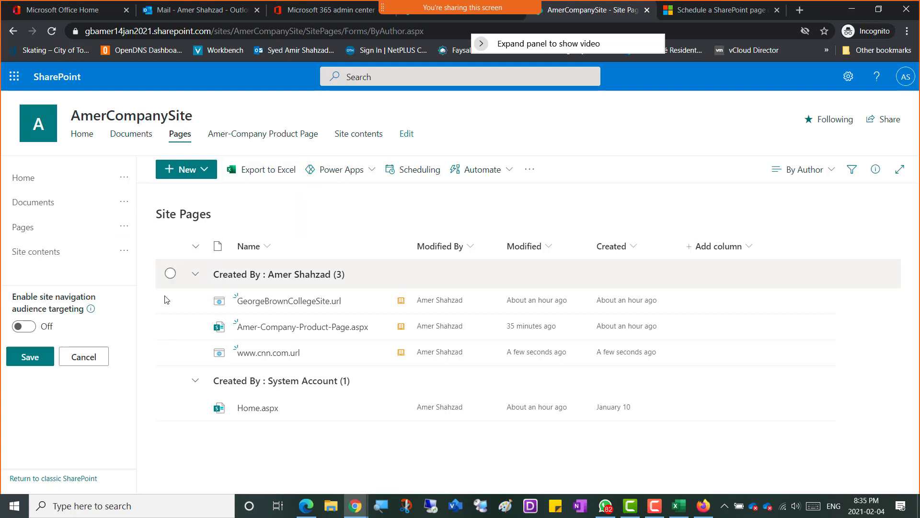
left_click(23, 358)
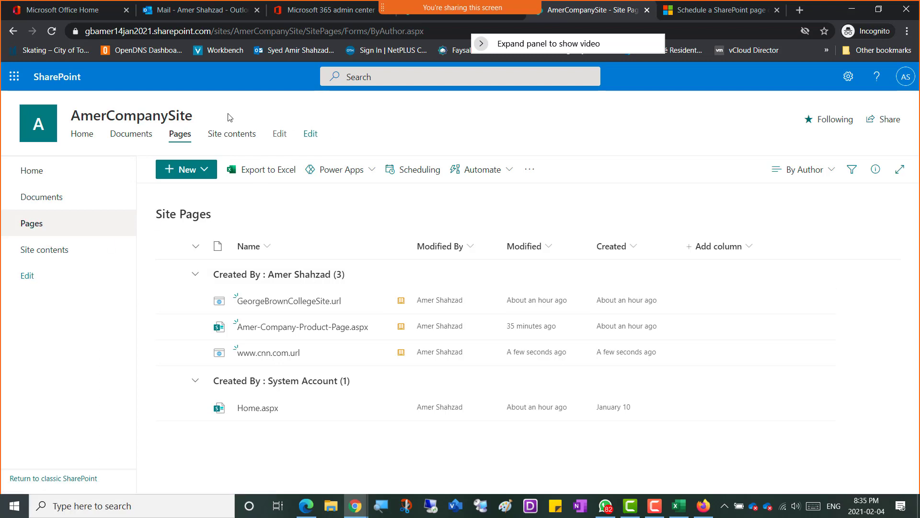
- Reload the AmerCompanySite page and go to its Site contents
left_click(51, 32)
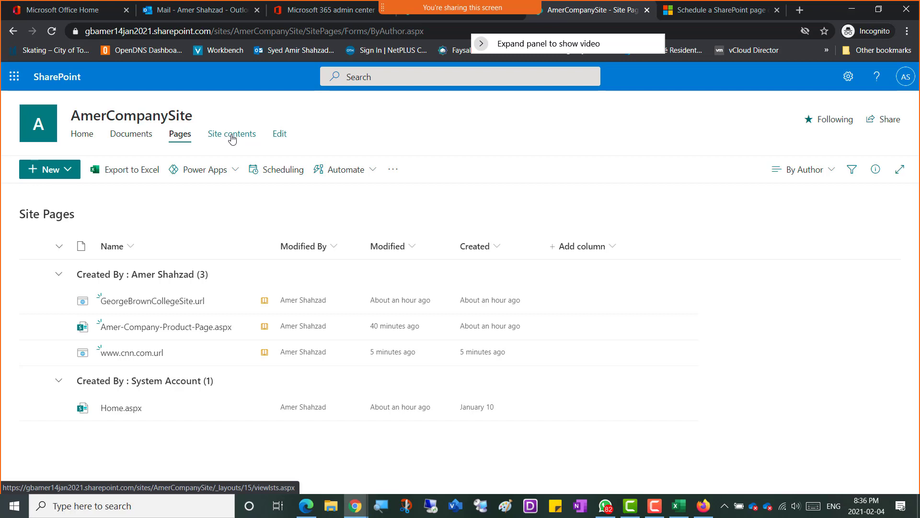
left_click(227, 138)
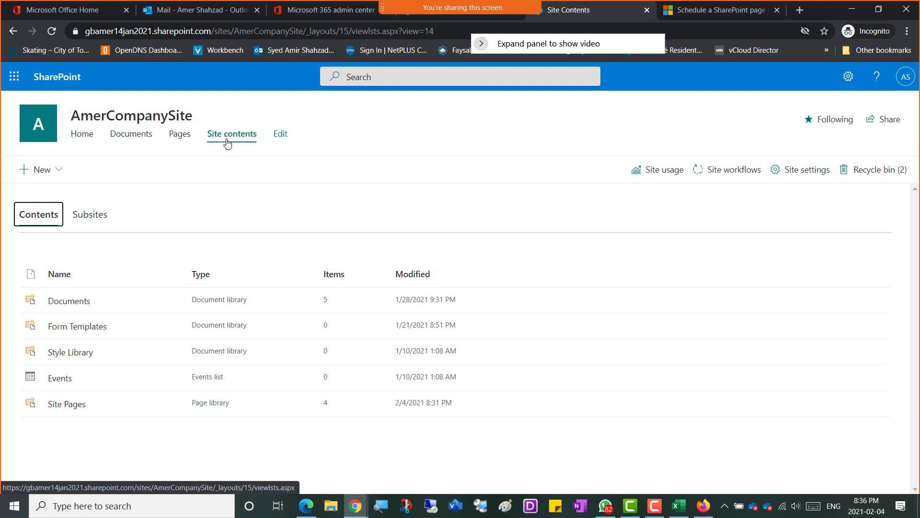
- Search 'sharepoint online site content', open Microsoft's site contents page article, and highlight 'subsites'
left_click(717, 12)
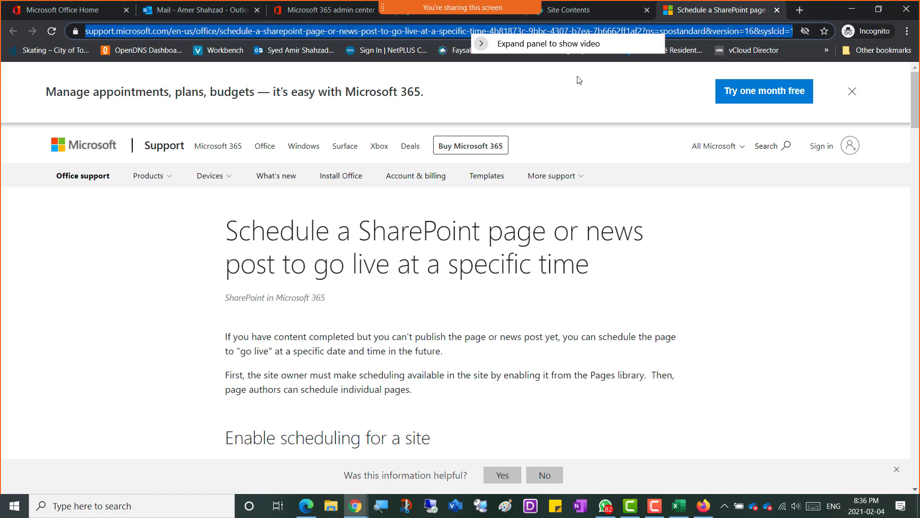
type("sharepoi")
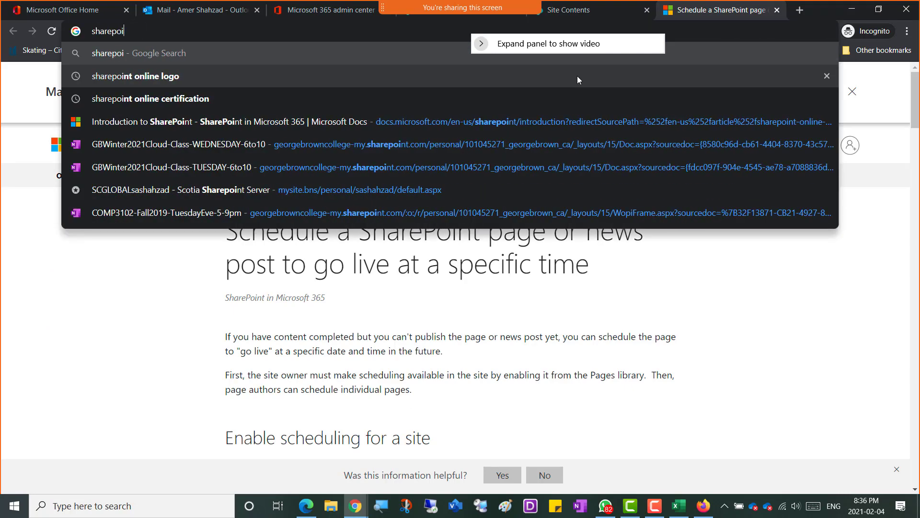
type("nt onine")
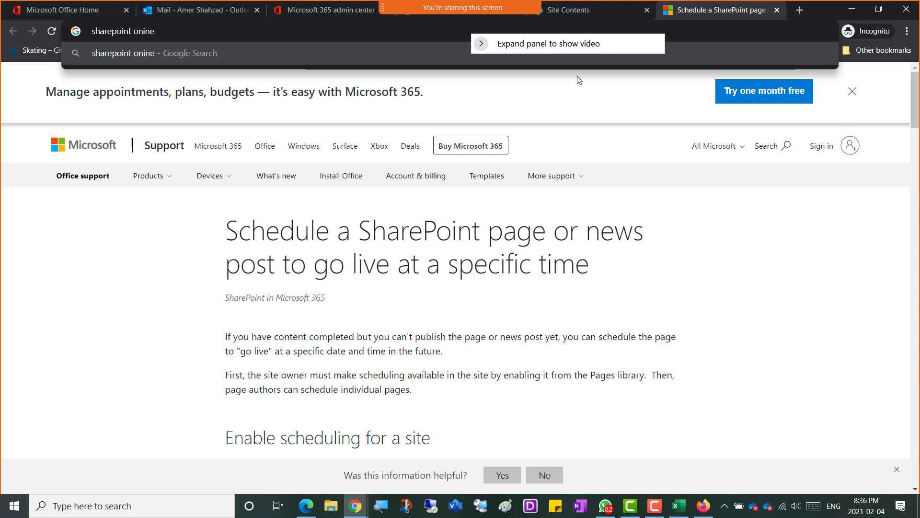
key("BackSpace")
key("BackSpace")
key("BackSpace")
type("line")
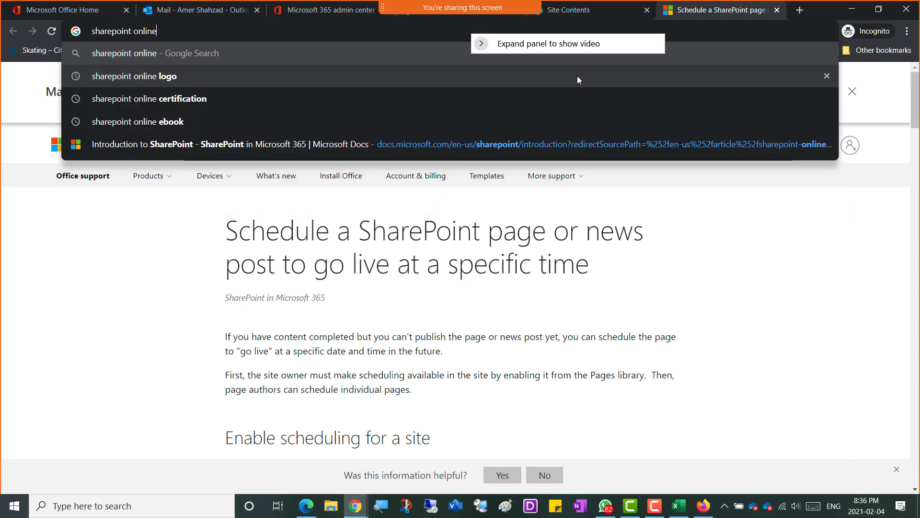
type(" site cont")
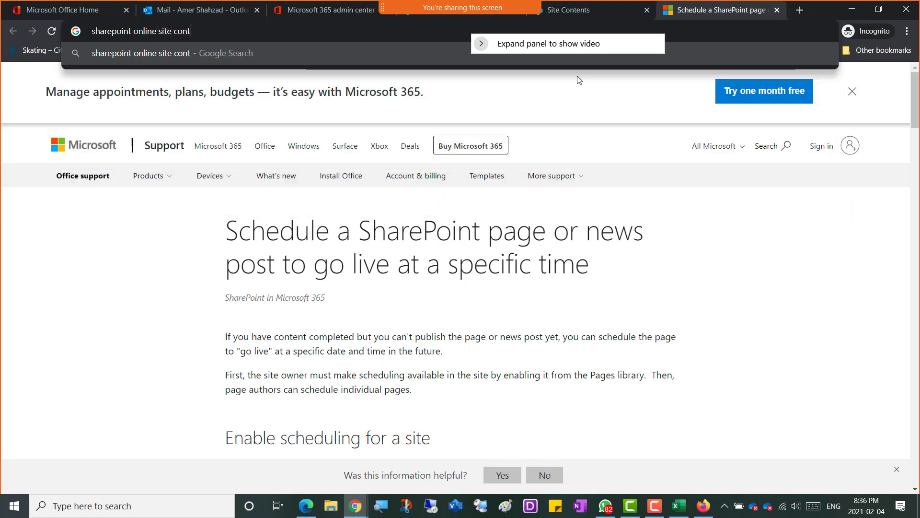
type("ent")
key("Return")
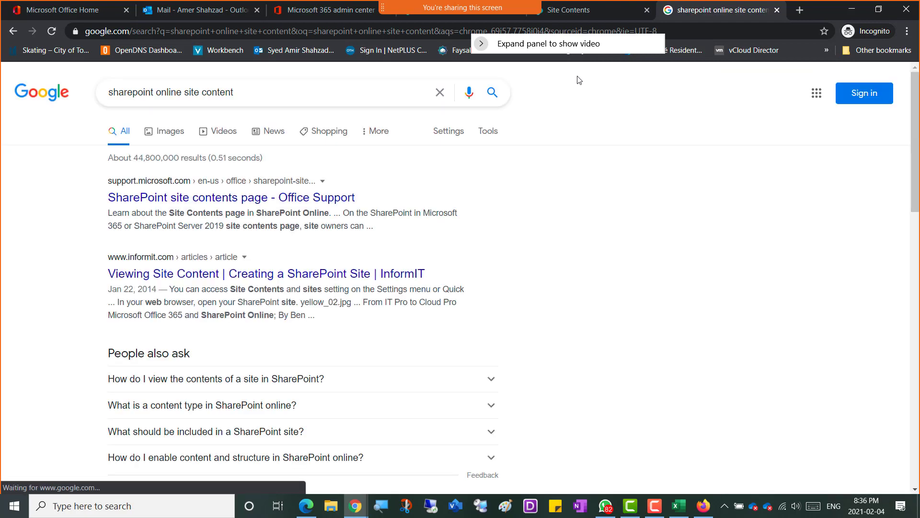
left_click(259, 203)
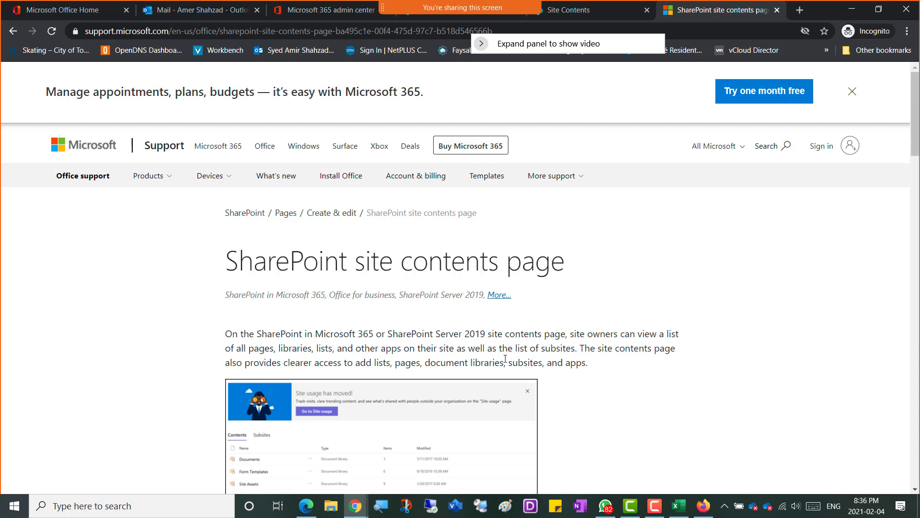
left_click_drag(545, 347, 576, 348)
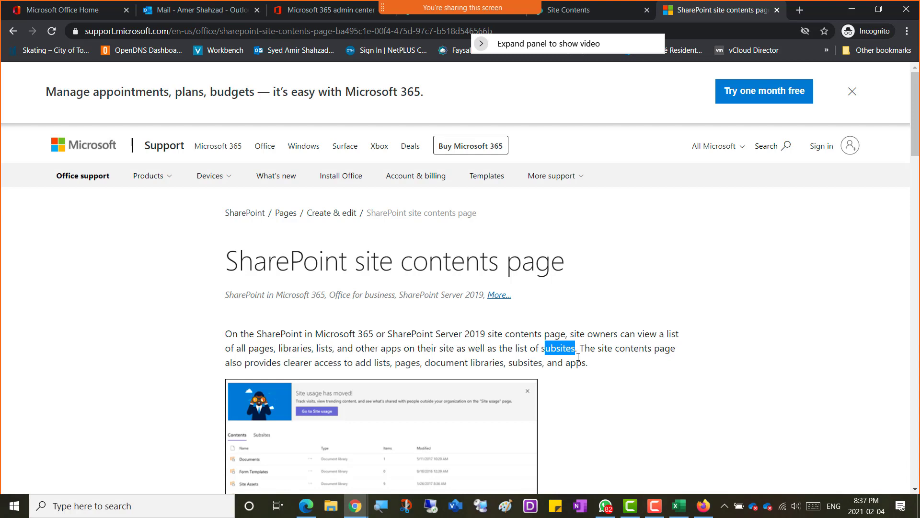
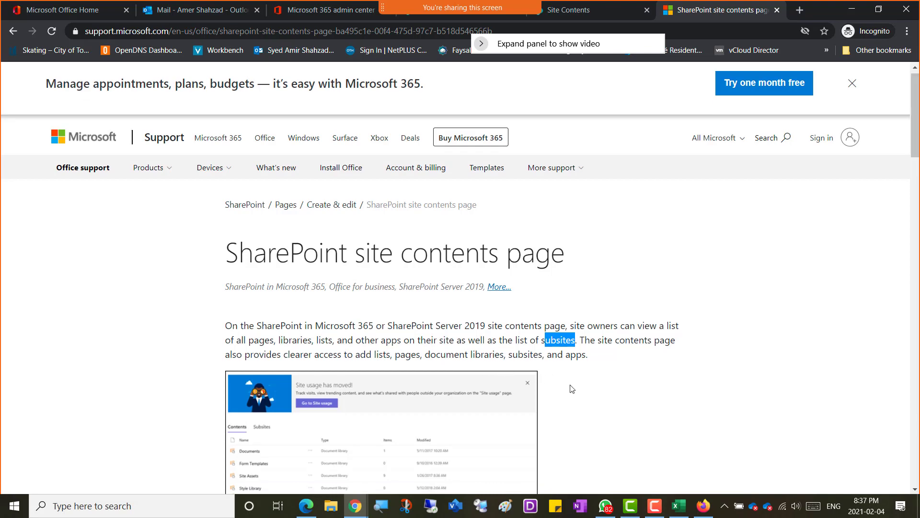
- Highlight the article's sentence about libraries, lists, apps and subsites
scroll(572, 389, "down", 3)
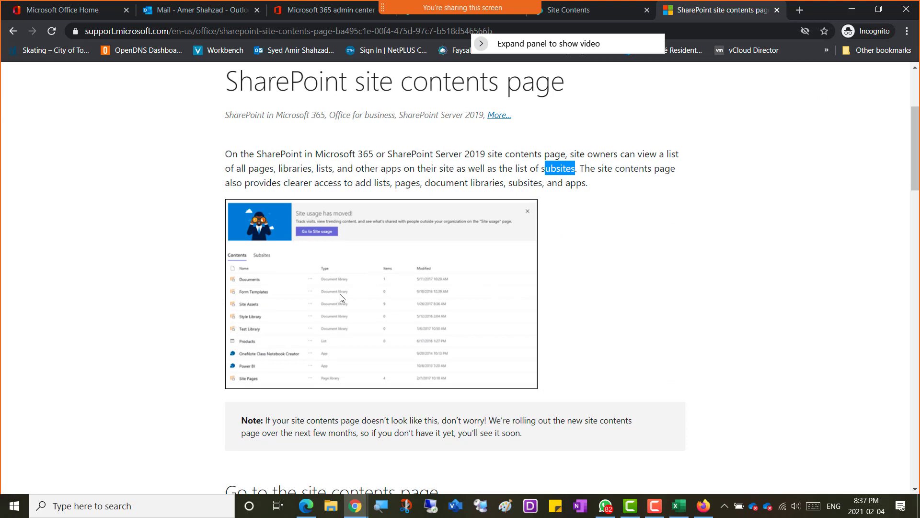
left_click(565, 173)
left_click_drag(276, 171, 404, 178)
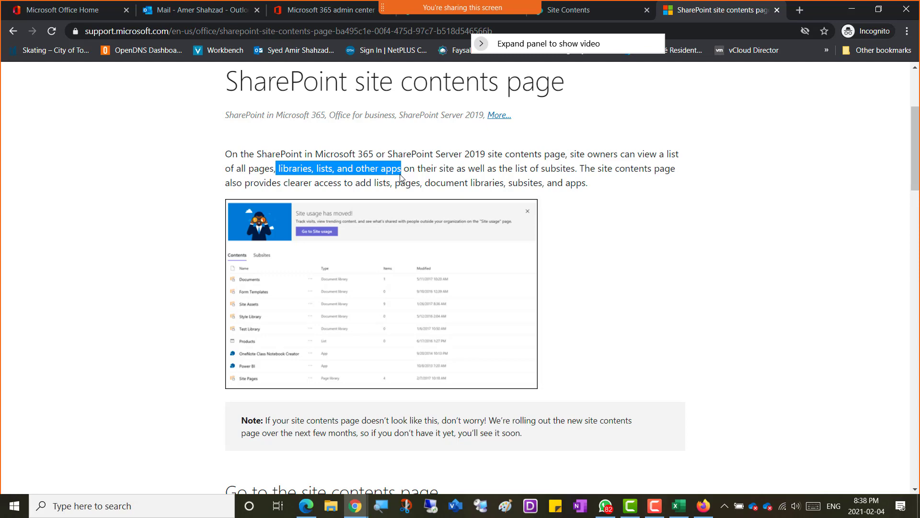
left_click_drag(400, 174, 576, 174)
scroll(611, 273, "down", 5)
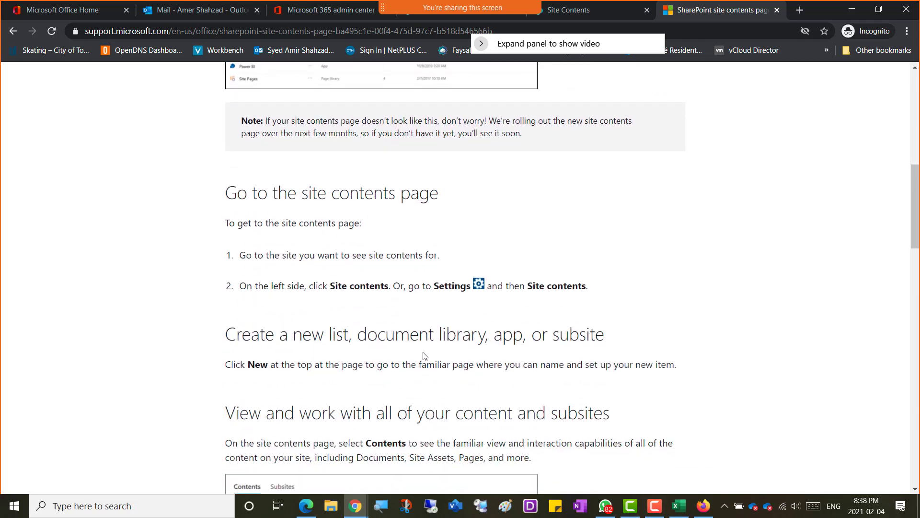
scroll(489, 350, "down", 2)
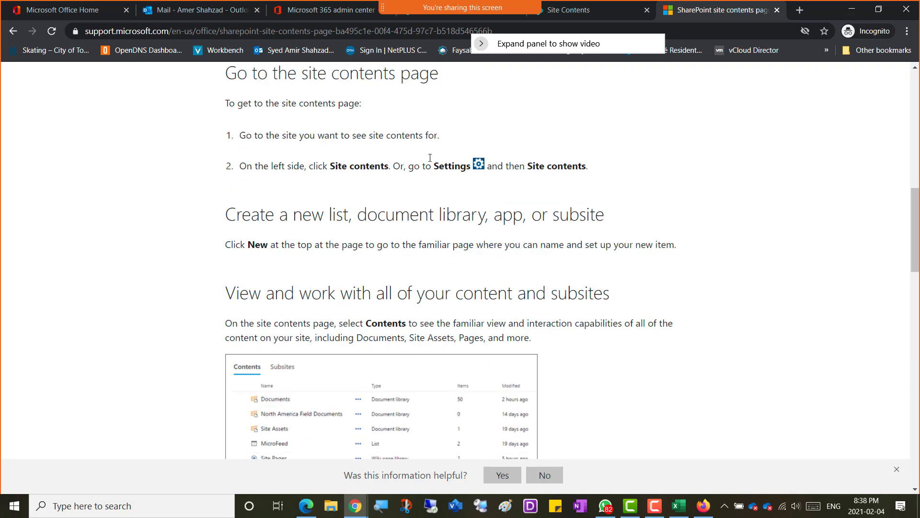
- Select the article's web address, then the full 'SharePoint site contents page' title
left_click(329, 30)
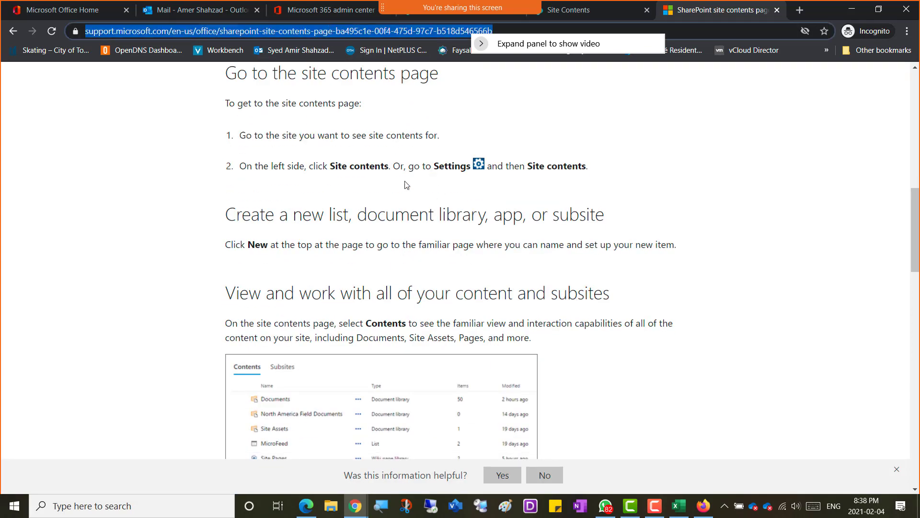
scroll(405, 185, "up", 12)
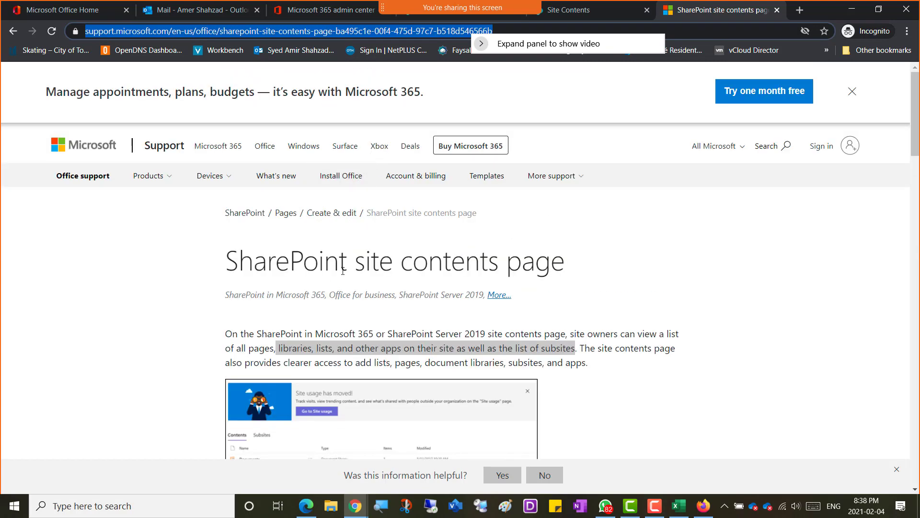
triple_click(342, 267)
key("ctrl+c")
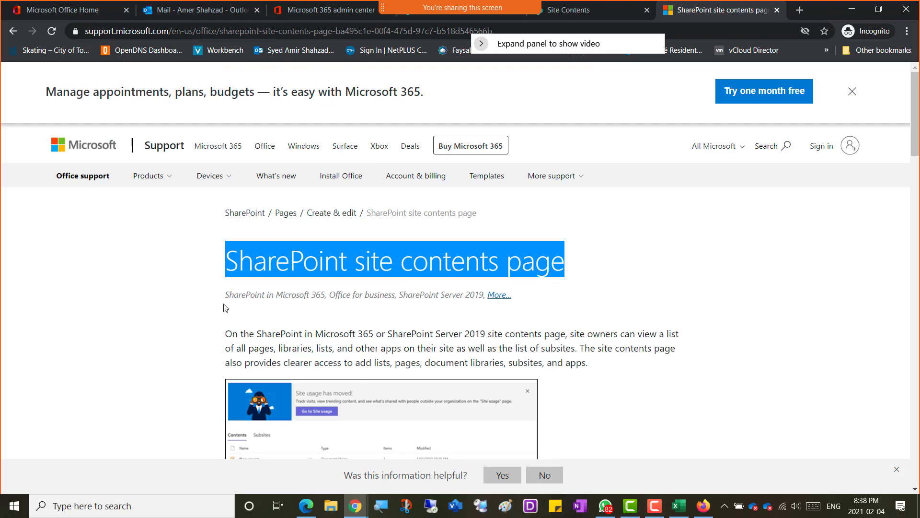
- Paste the article title into the OneNote page and set it to font size 20
key("alt+Tab")
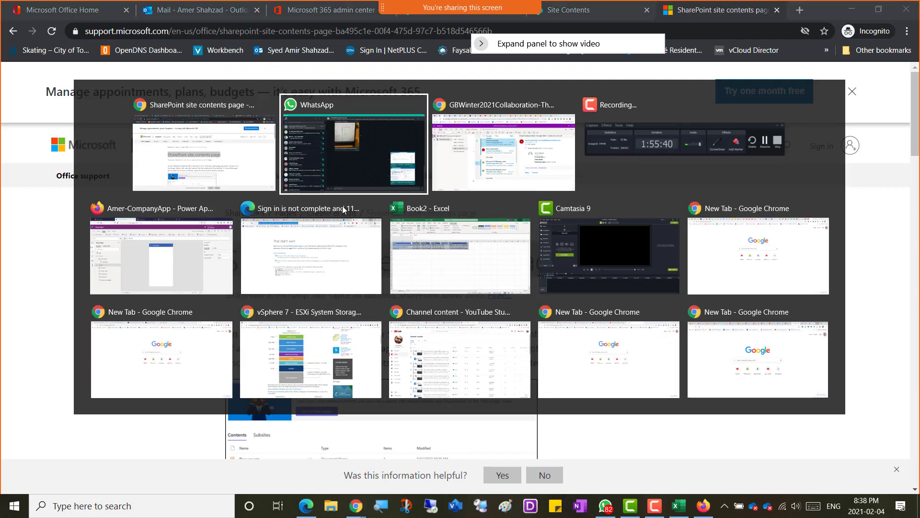
key("alt+Tab")
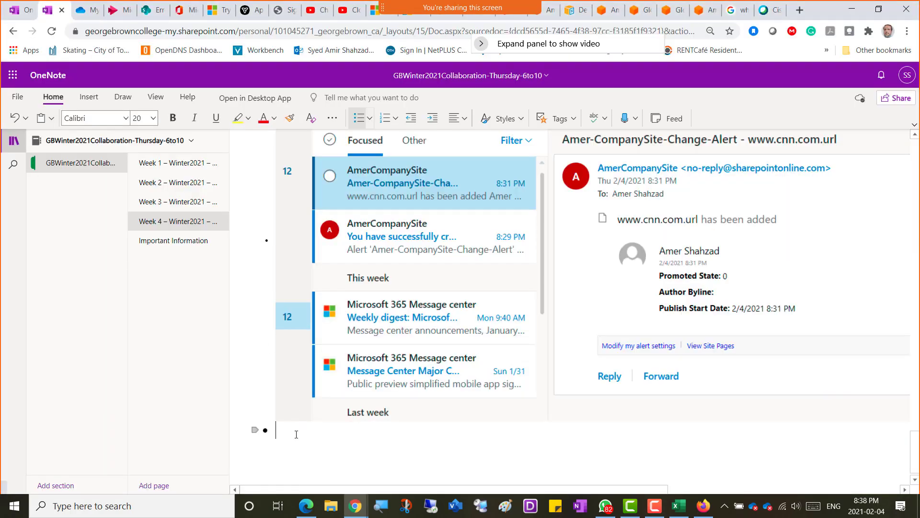
key("ctrl+v")
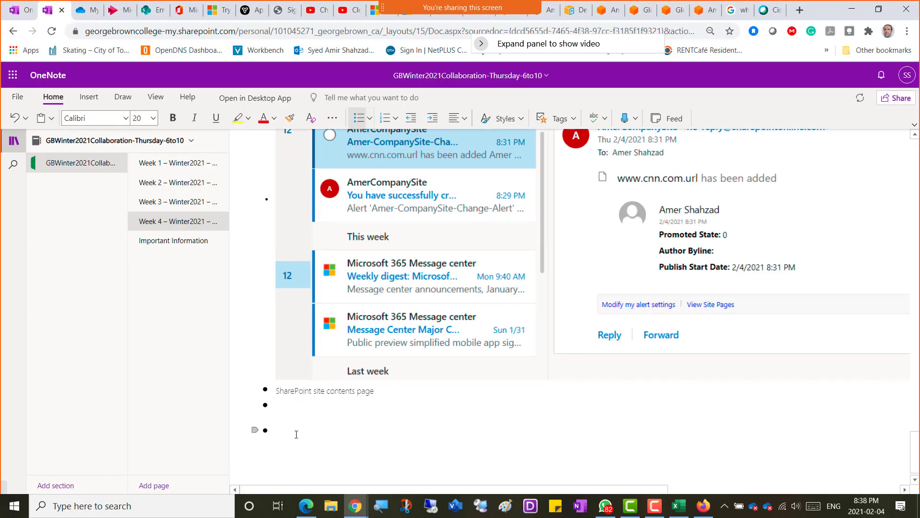
key("Up")
key("Up")
key("shift+End")
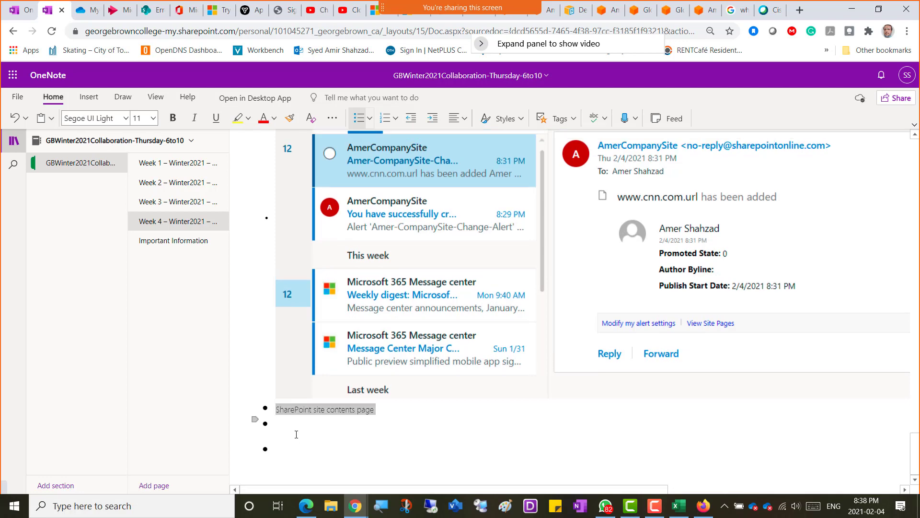
left_click(153, 117)
left_click(143, 272)
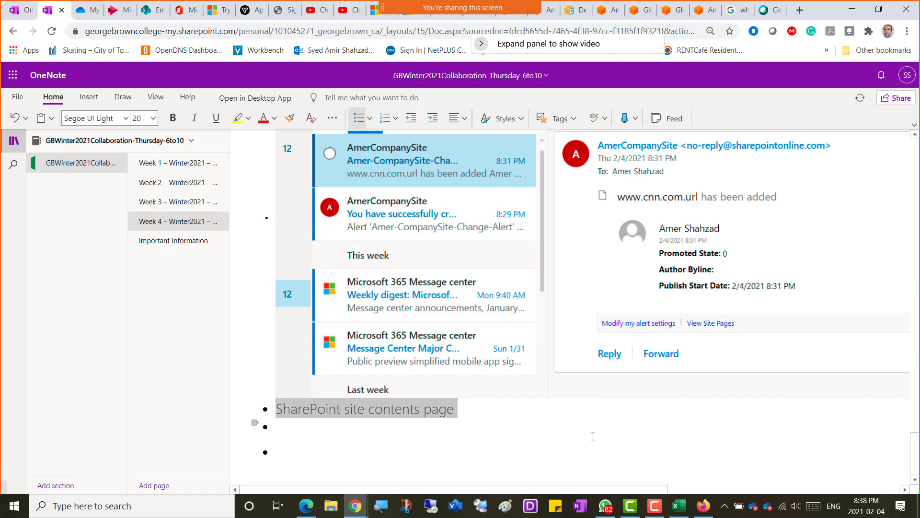
left_click(474, 409)
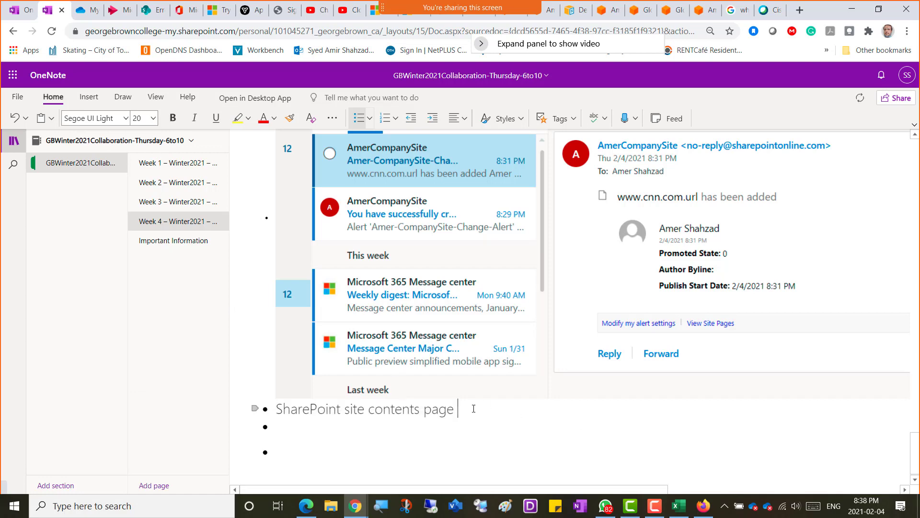
- Paste the support article's link after the title in OneNote
key("alt+Tab")
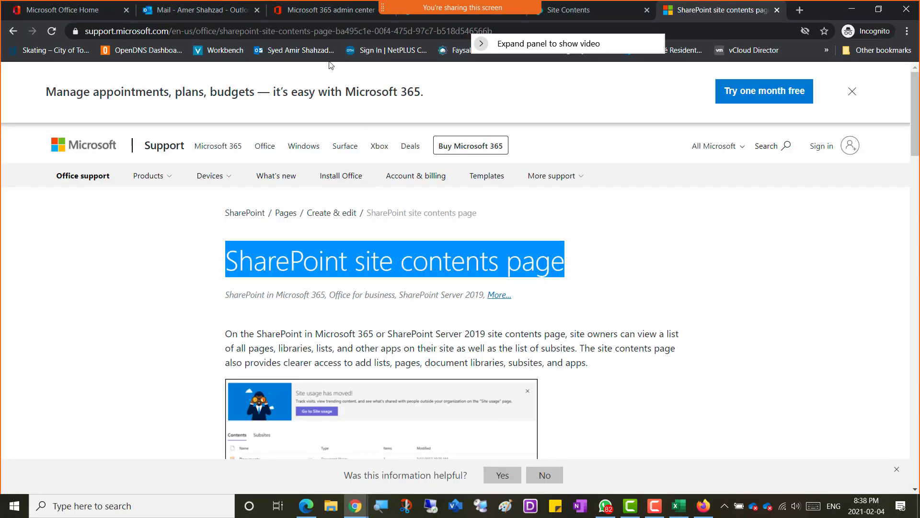
left_click(337, 31)
key("ctrl+c")
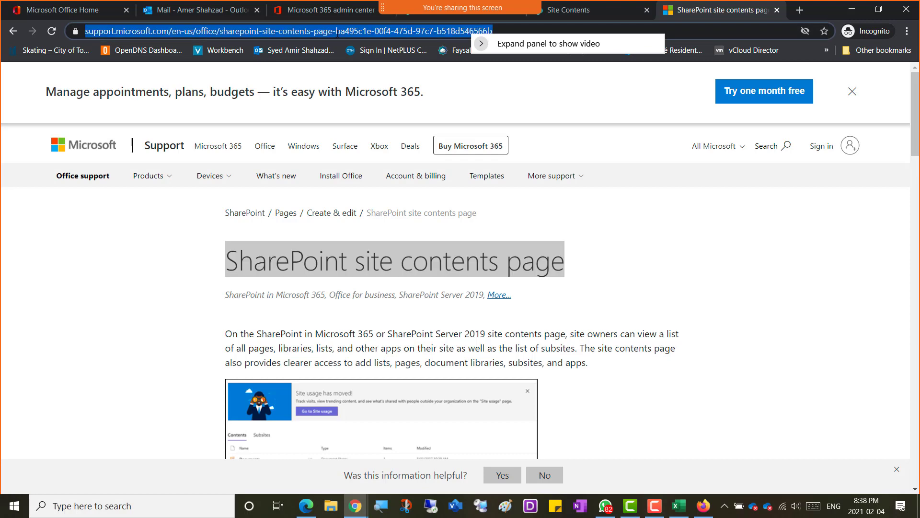
key("alt+Tab")
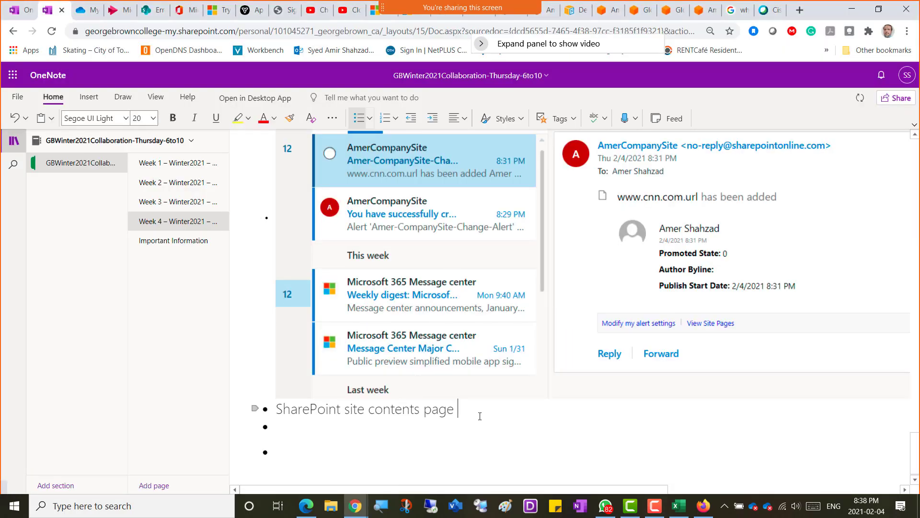
key("ctrl+v")
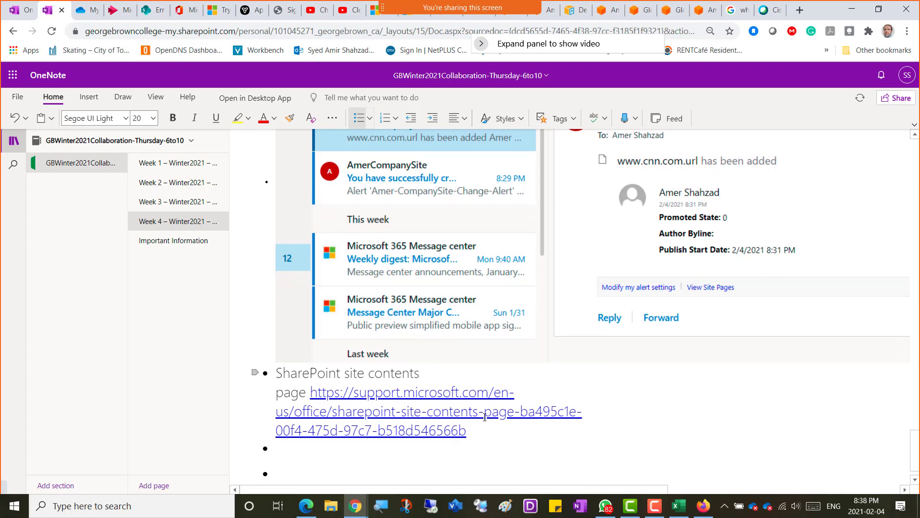
- Copy the article's opening paragraph and paste it under the link
key("alt+Tab")
scroll(369, 330, "down", 3)
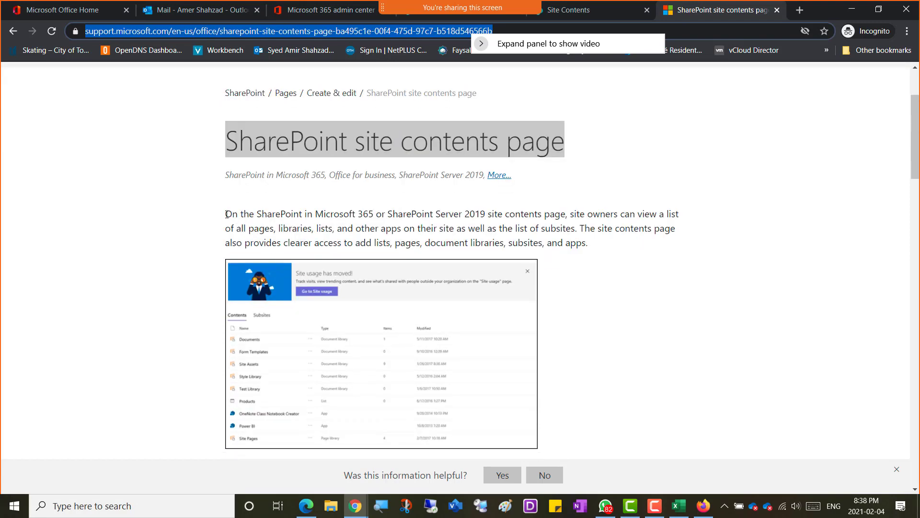
left_click_drag(225, 214, 599, 248)
key("ctrl+c")
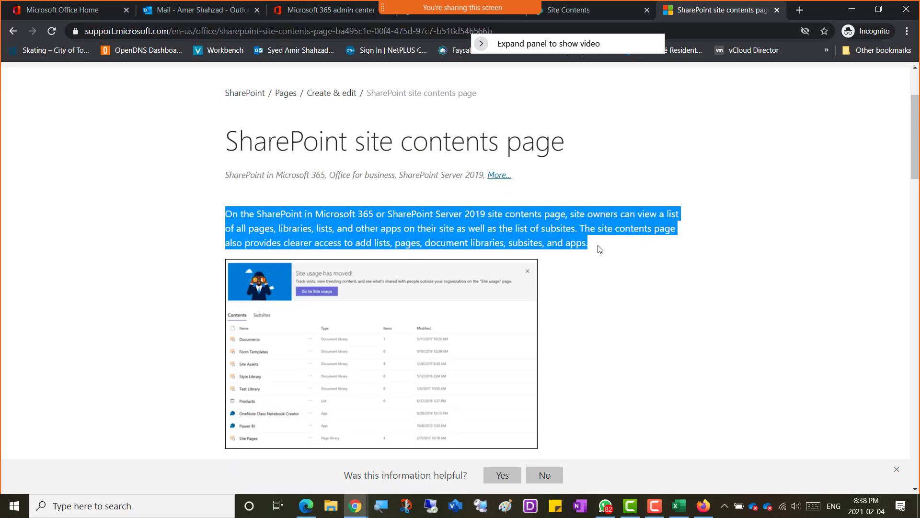
key("alt+Tab")
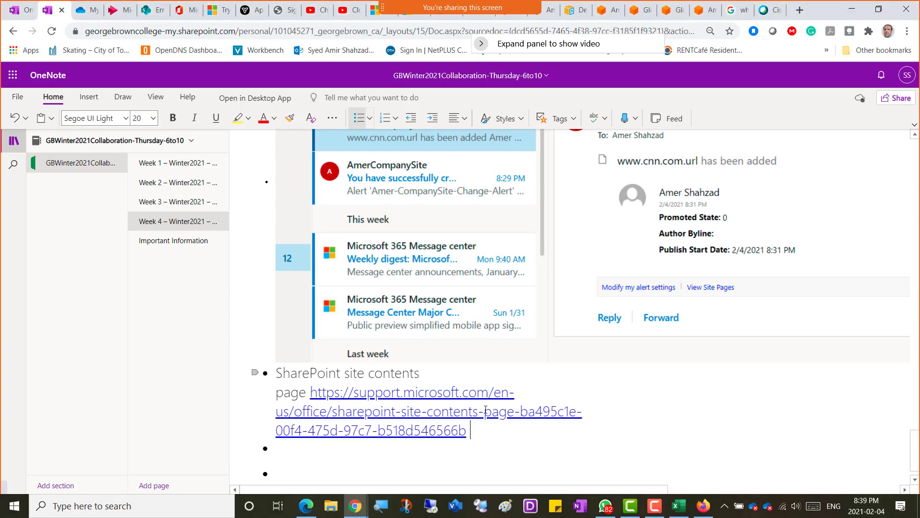
key("ctrl+v")
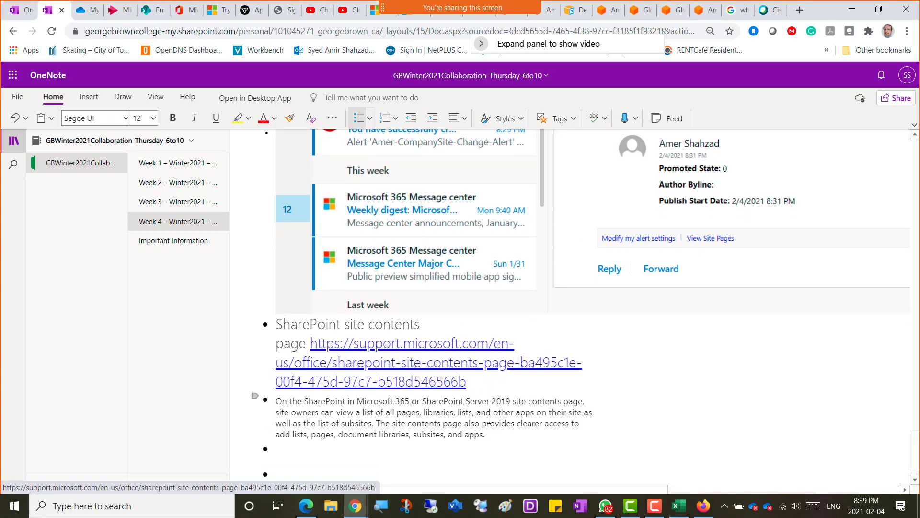
- Scroll through the site contents support article, then switch to the Site Contents browser tab
key("alt+Tab")
scroll(534, 399, "down", 10)
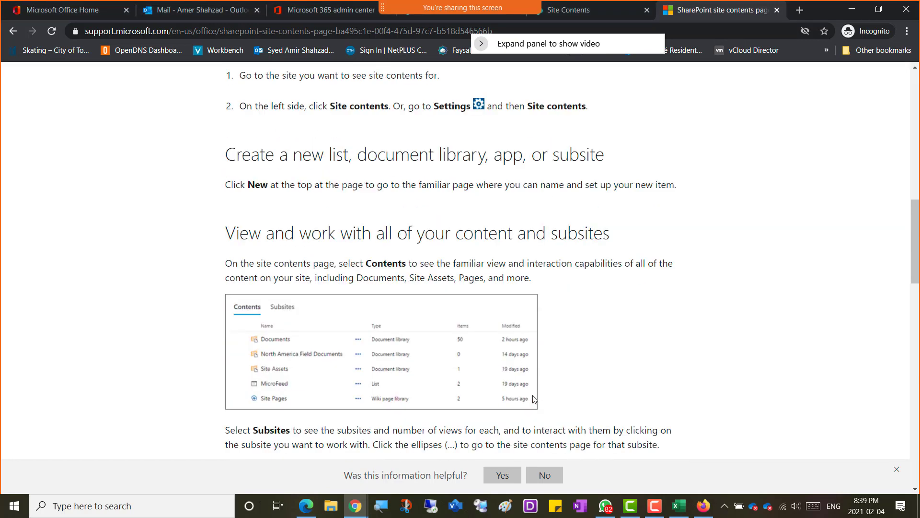
scroll(534, 399, "down", 4)
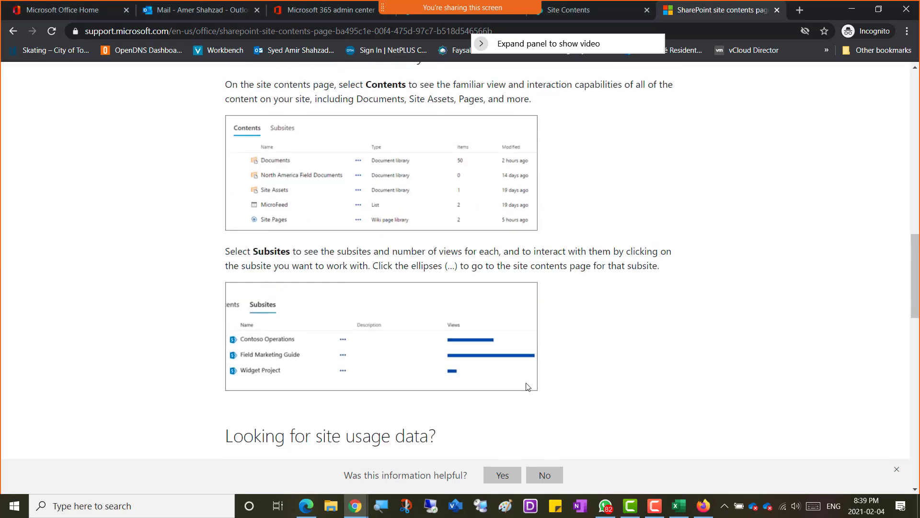
scroll(527, 386, "up", 3)
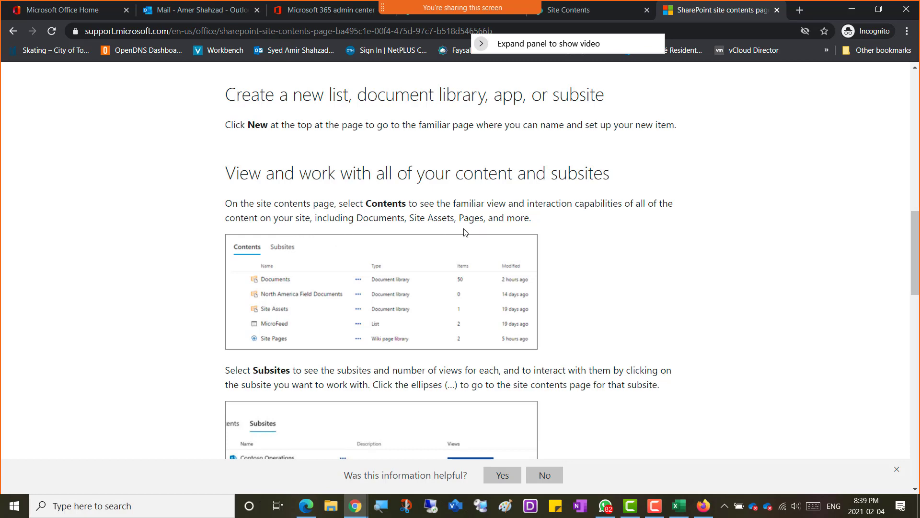
scroll(587, 274, "down", 3)
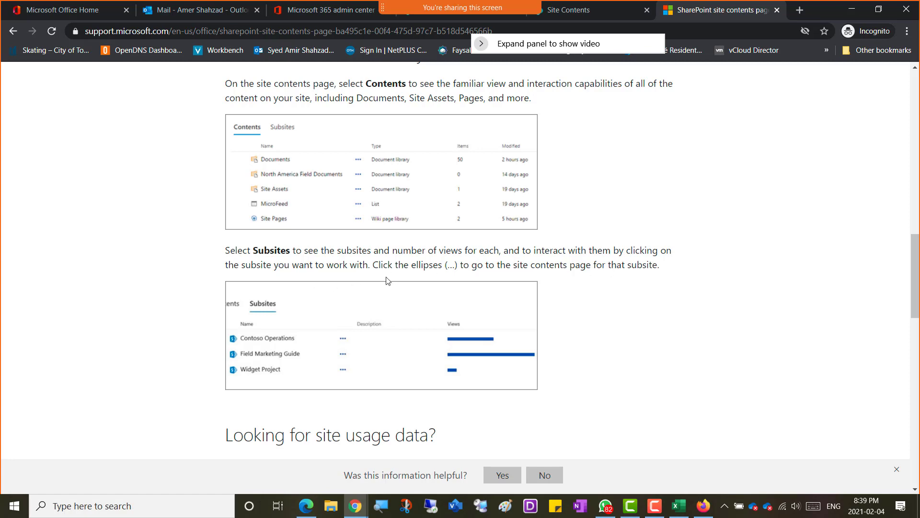
scroll(530, 285, "down", 6)
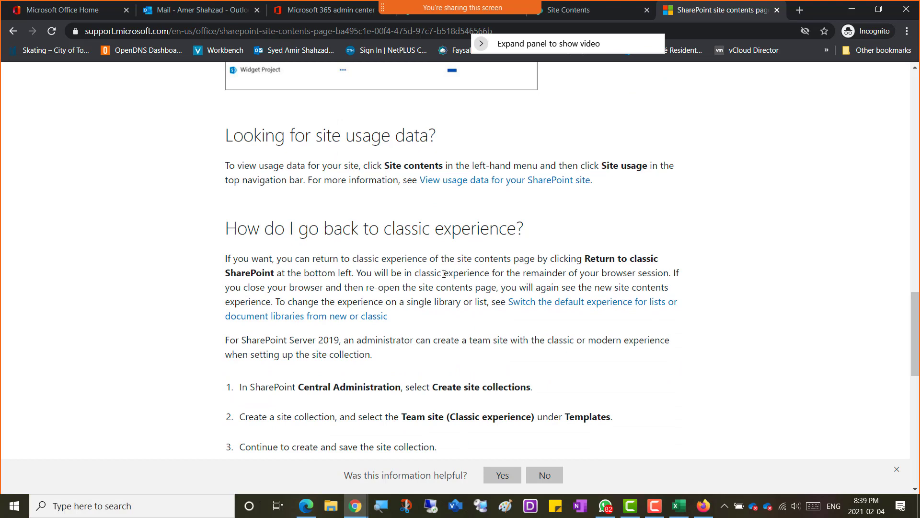
scroll(444, 274, "down", 5)
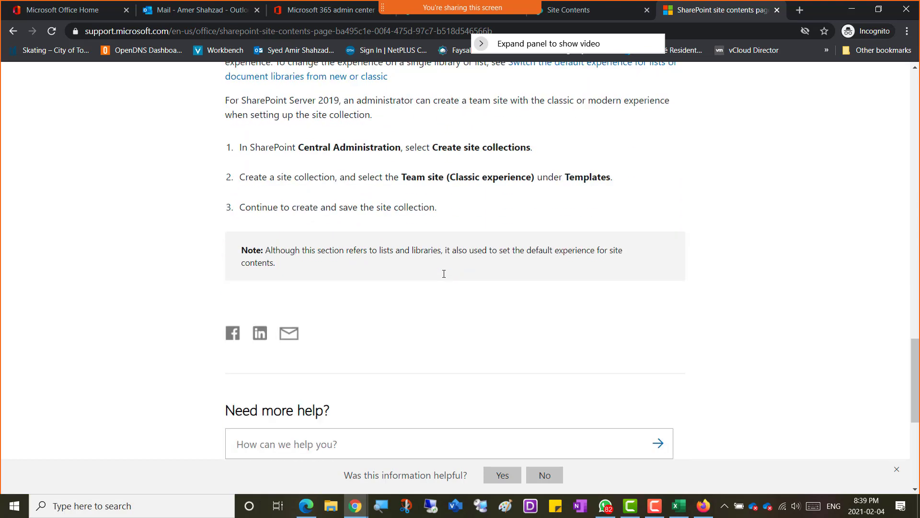
scroll(444, 274, "up", 2)
scroll(445, 276, "down", 4)
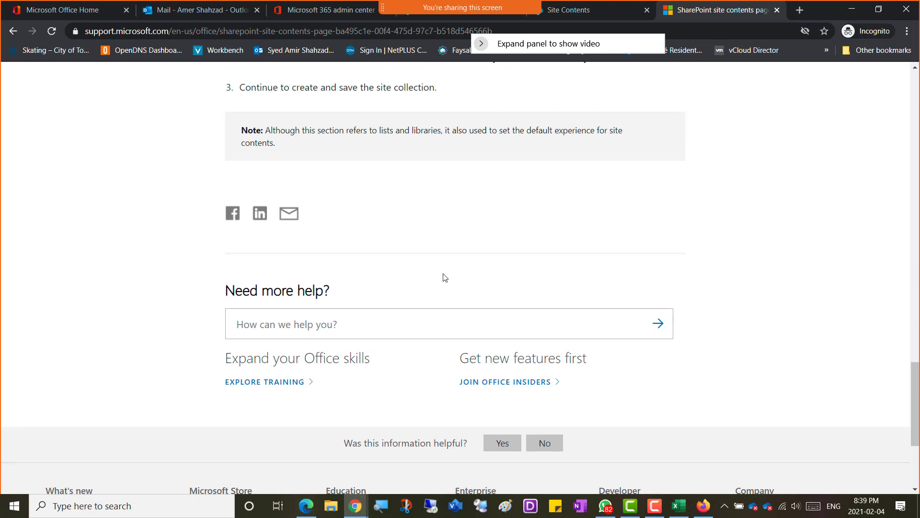
scroll(445, 278, "up", 8)
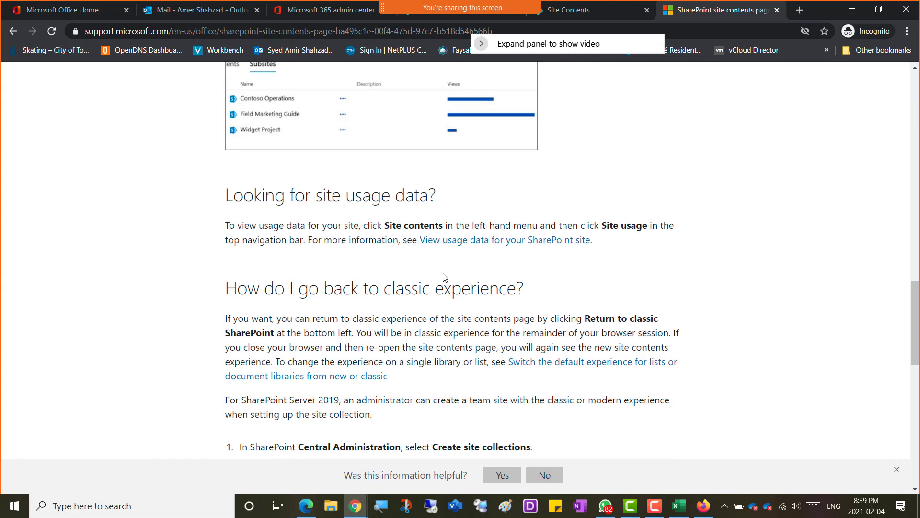
scroll(444, 277, "down", 7)
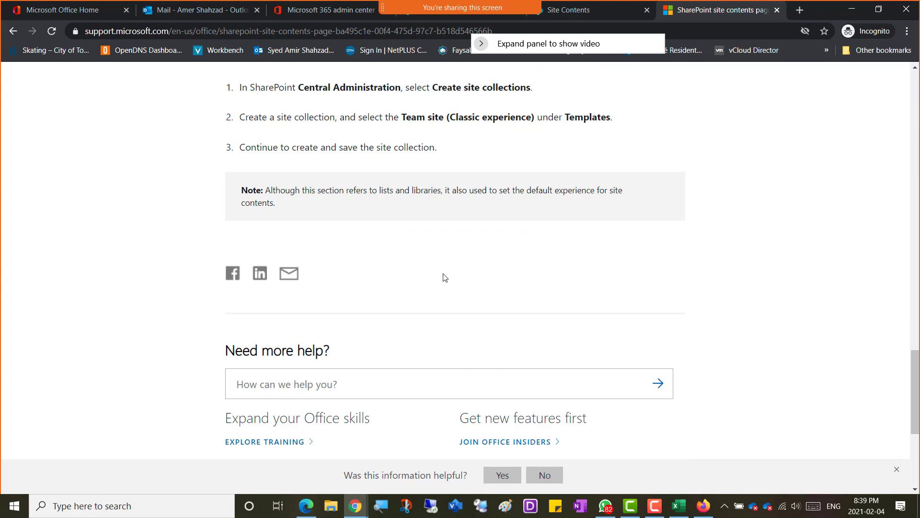
scroll(445, 278, "up", 11)
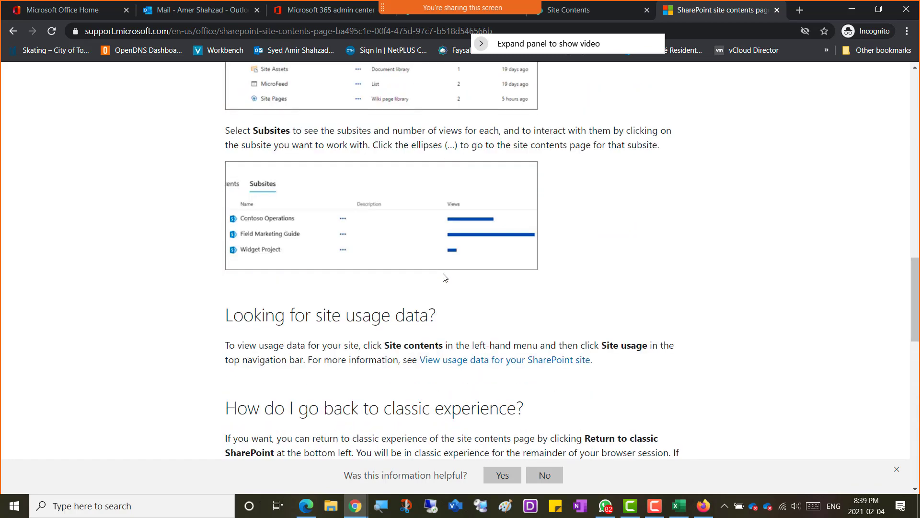
scroll(444, 277, "up", 15)
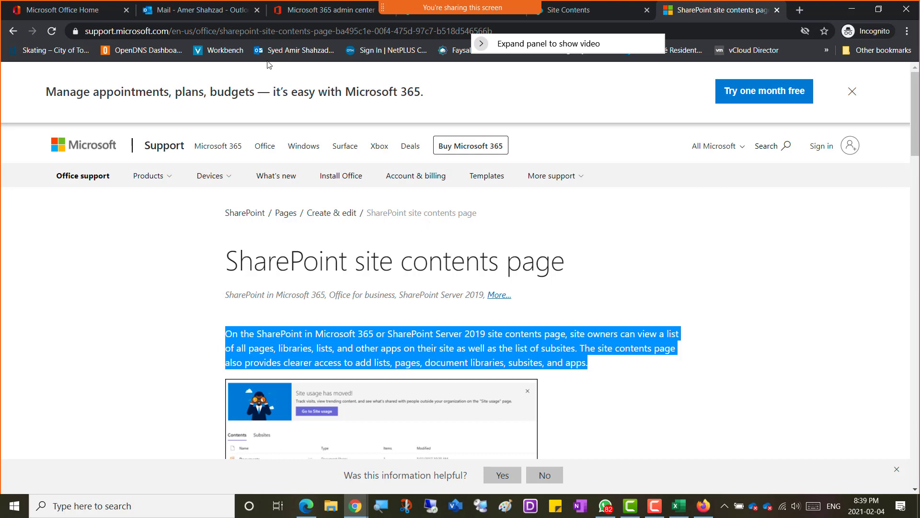
left_click(550, 15)
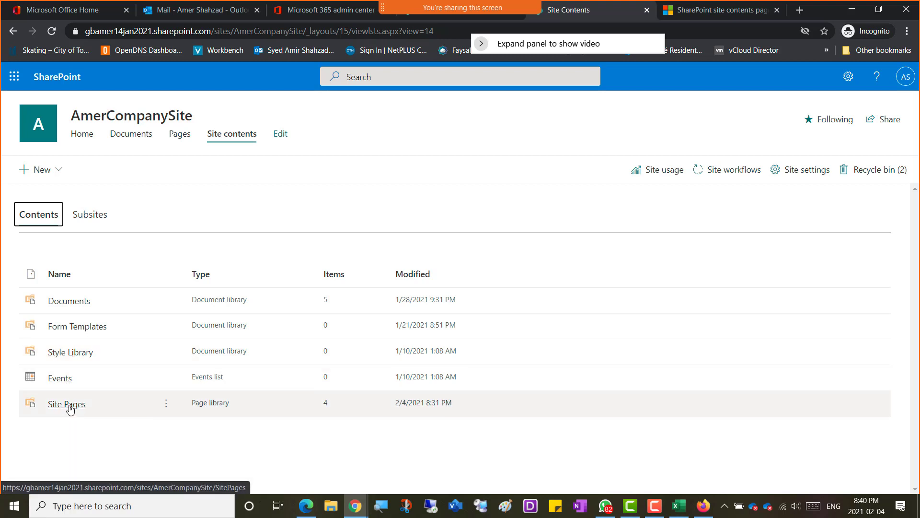
- Choose List from the + New menu to bring up the Create a list dialog
left_click(57, 174)
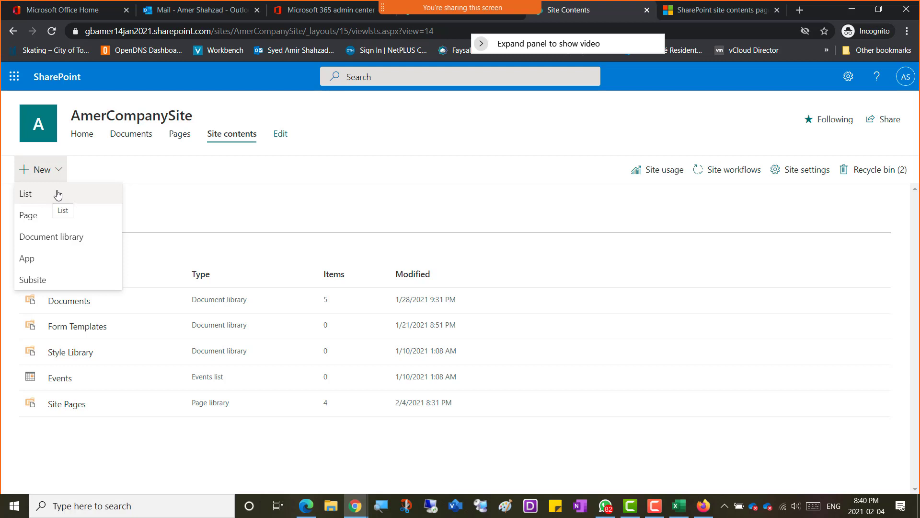
left_click(61, 173)
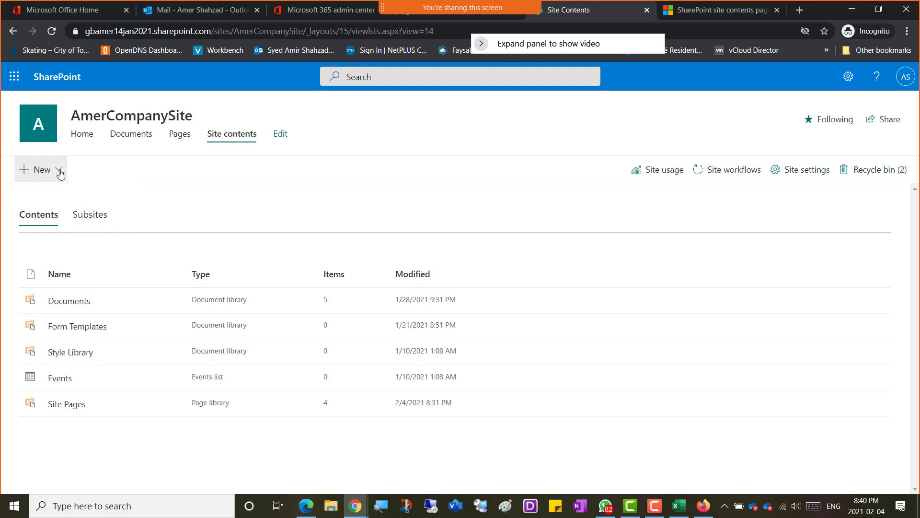
left_click(61, 174)
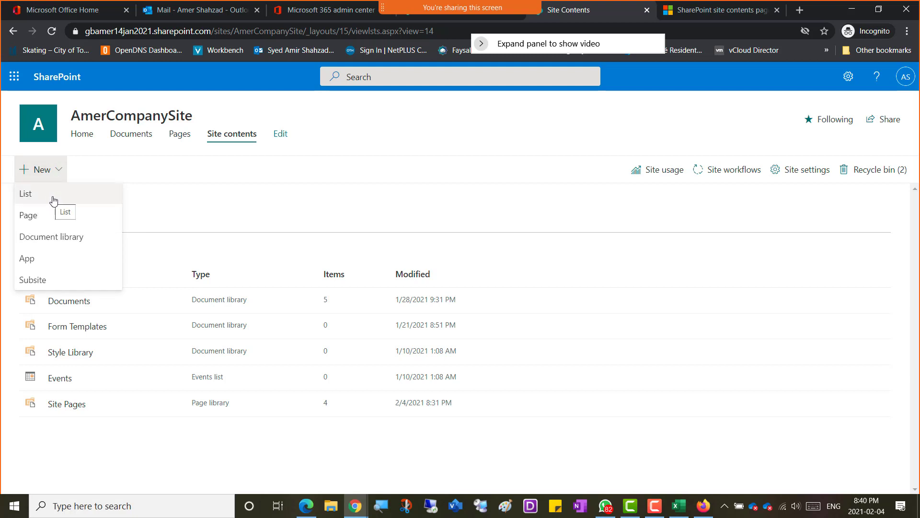
left_click(54, 197)
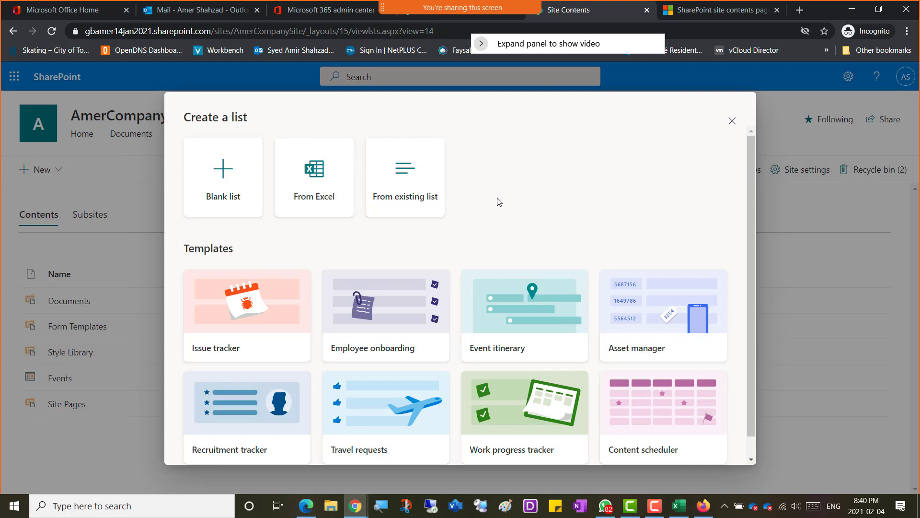
- Scroll the Create a list dialog to view the eight list templates
scroll(499, 202, "down", 1)
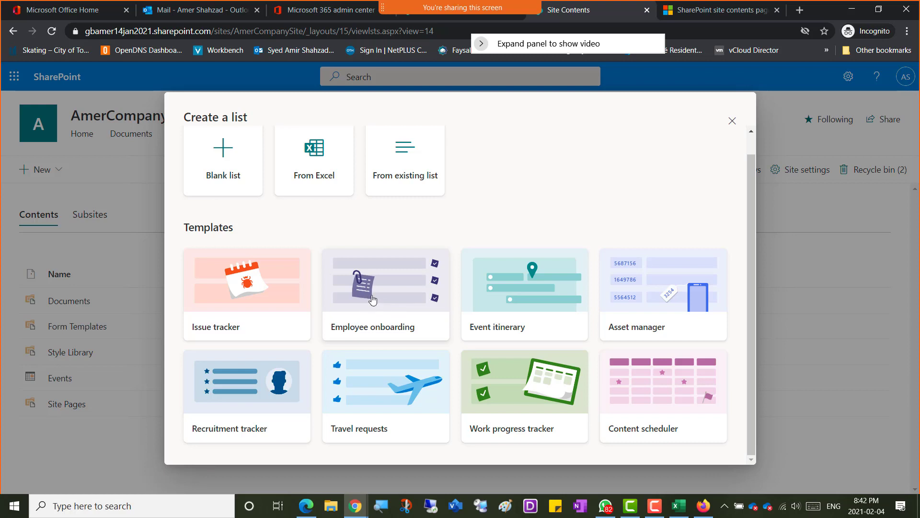
- Preview the Employee onboarding template and scroll through sample tasks like Sign offer letter
left_click(373, 299)
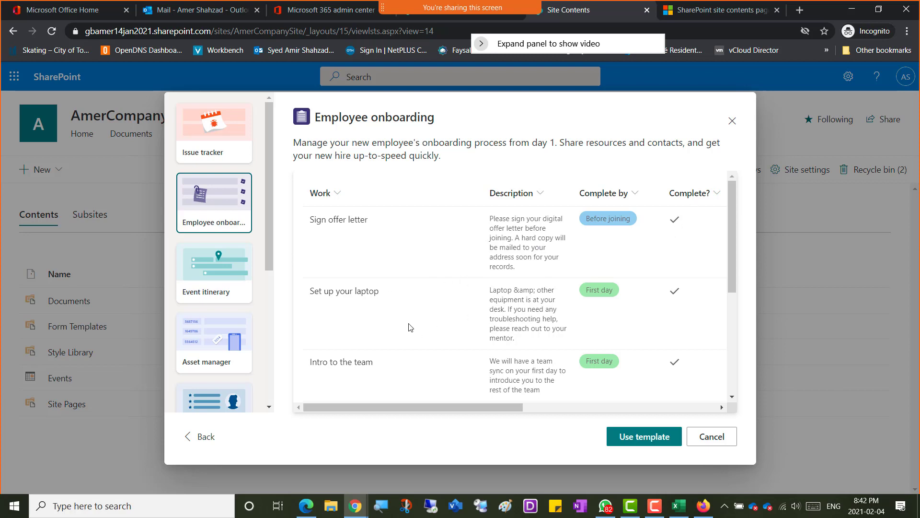
scroll(410, 327, "down", 3)
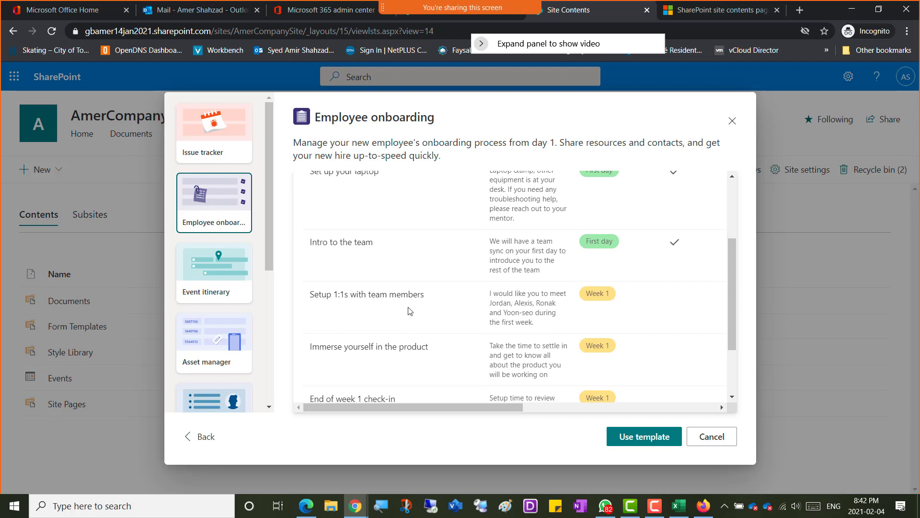
scroll(410, 312, "down", 1)
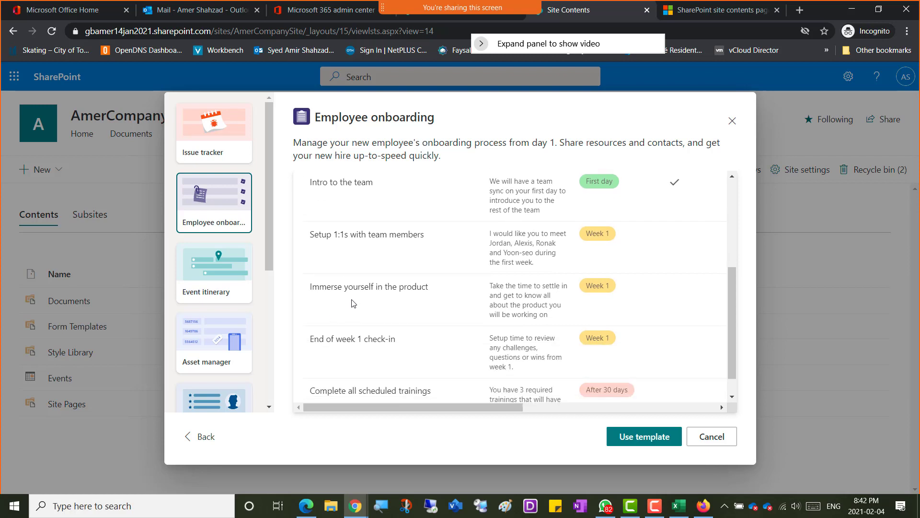
scroll(417, 303, "down", 1)
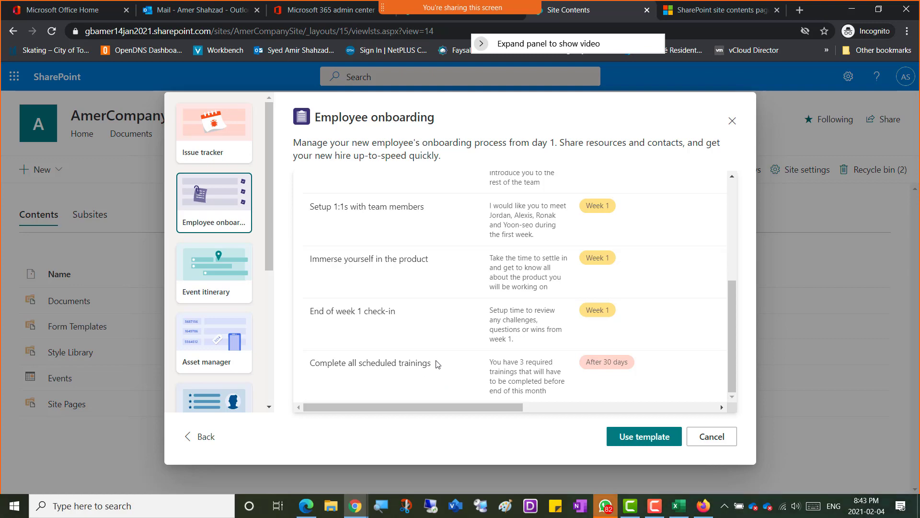
scroll(441, 352, "up", 5)
scroll(441, 352, "down", 5)
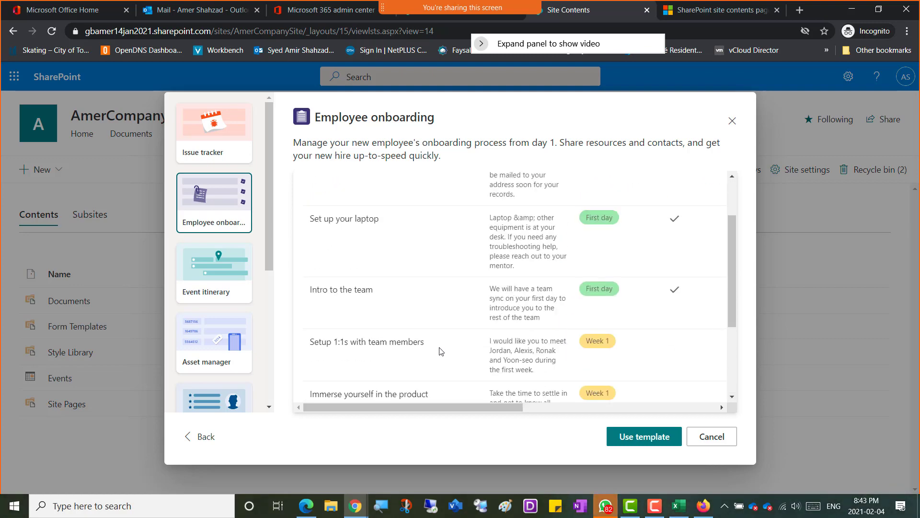
scroll(441, 351, "up", 4)
scroll(441, 351, "up", 1)
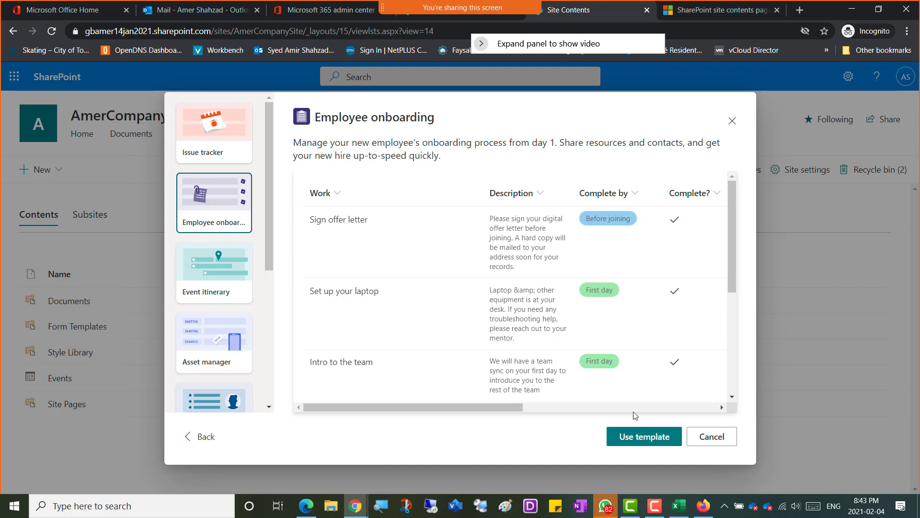
- Start a list from the template, prefix 'Amer-Company-' to its name, then cancel
left_click(639, 442)
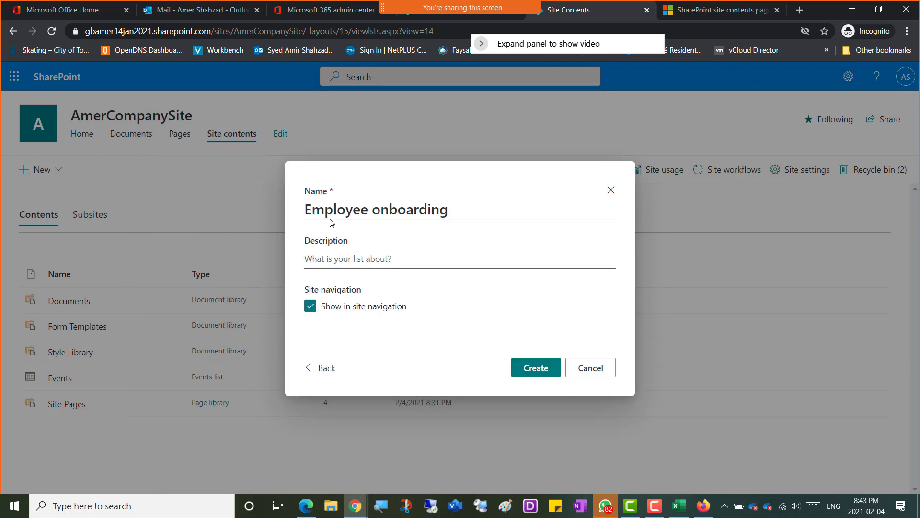
left_click(306, 210)
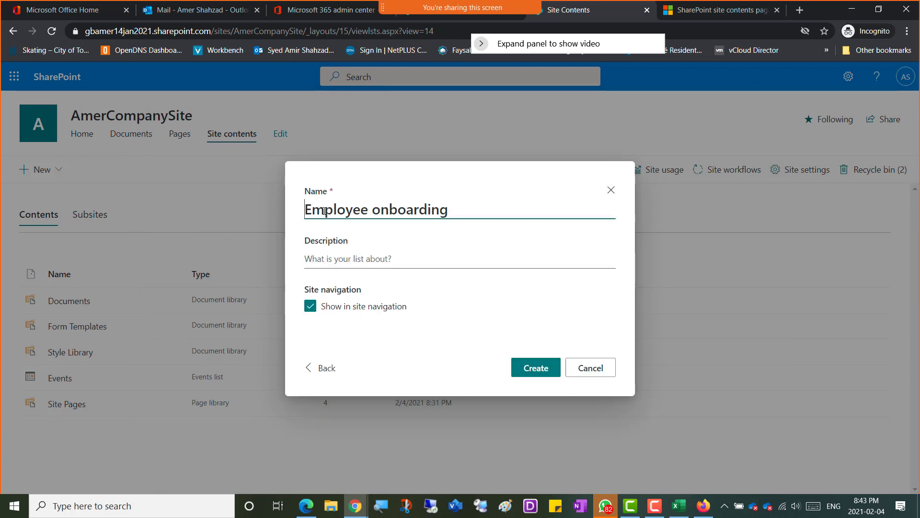
type("Amer")
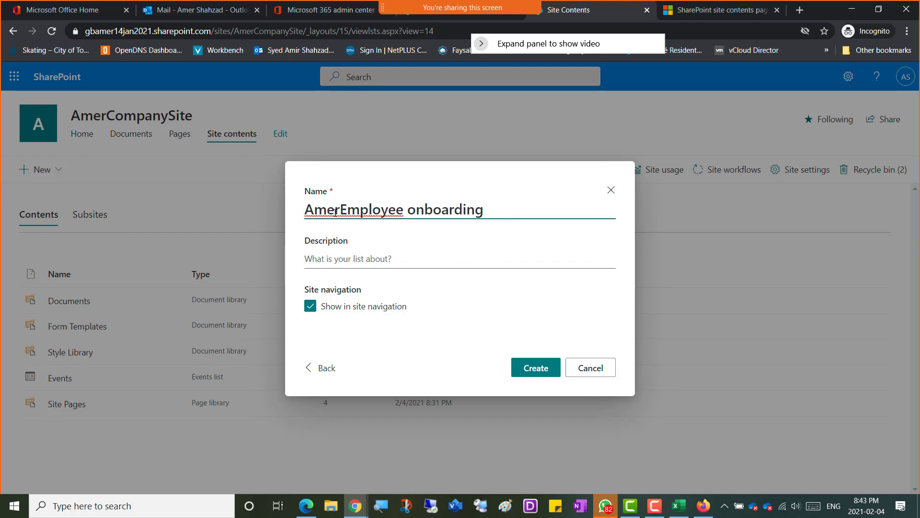
type("-Company")
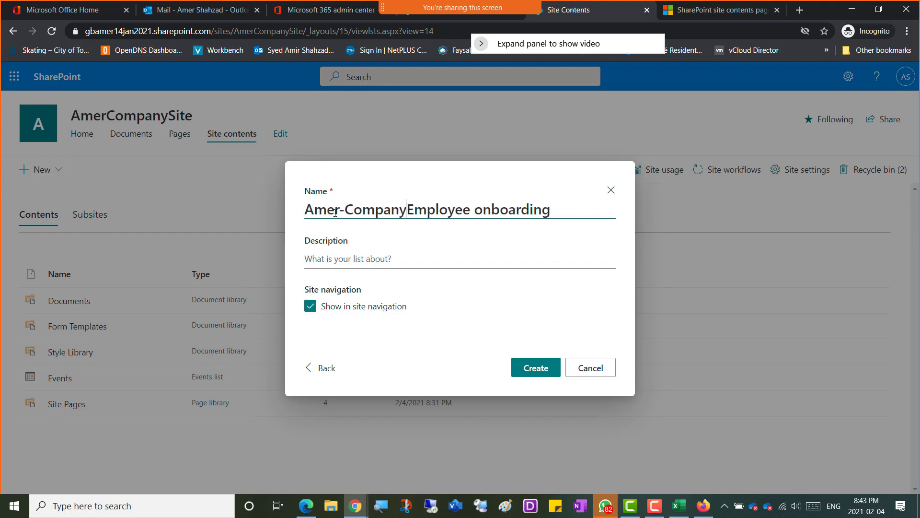
type("-")
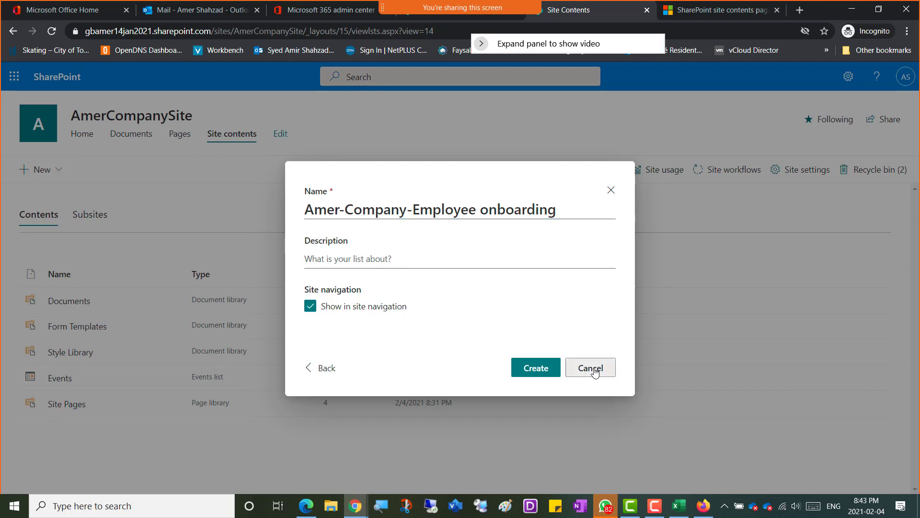
left_click(595, 369)
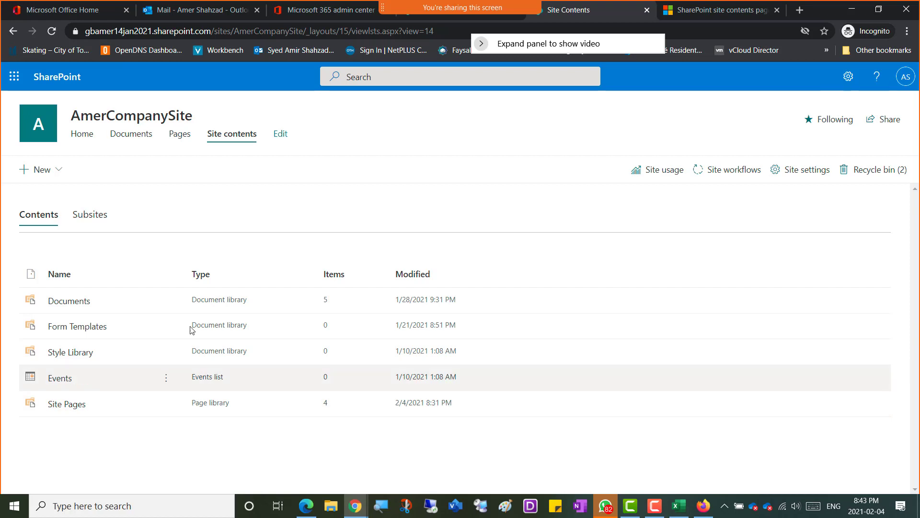
- Reopen the Employee onboarding template via + New > List and prefix the name with 'Amer-Company-'
left_click(58, 173)
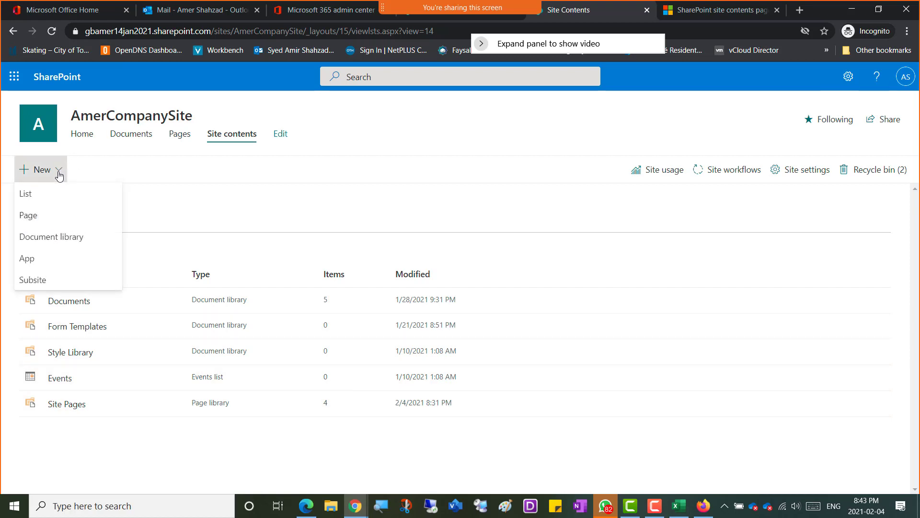
left_click(46, 198)
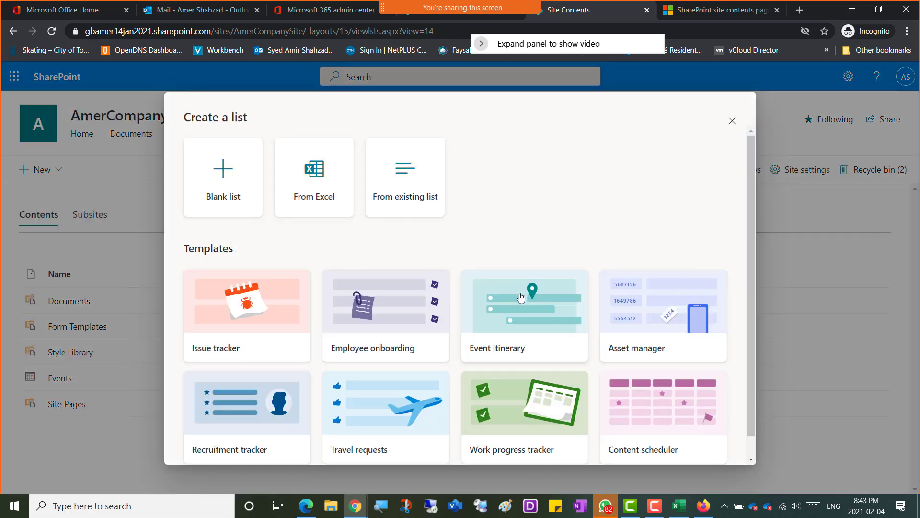
left_click(377, 321)
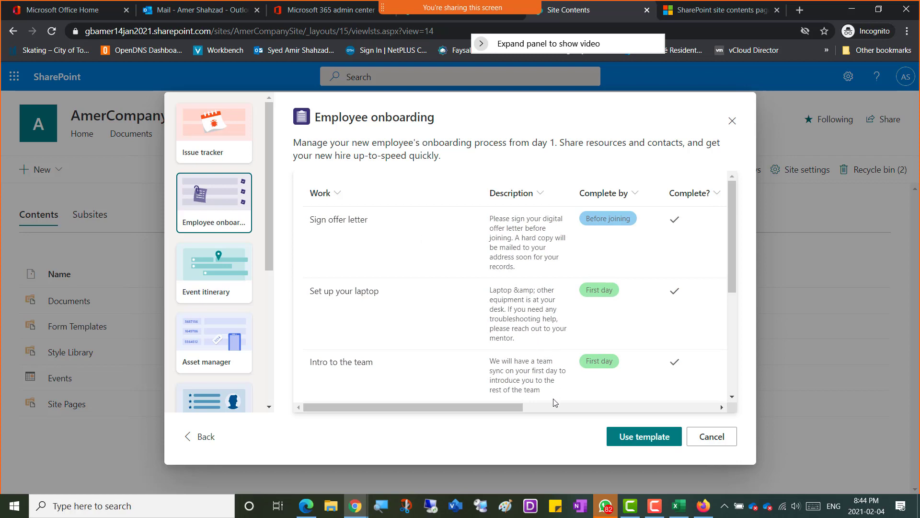
left_click(640, 445)
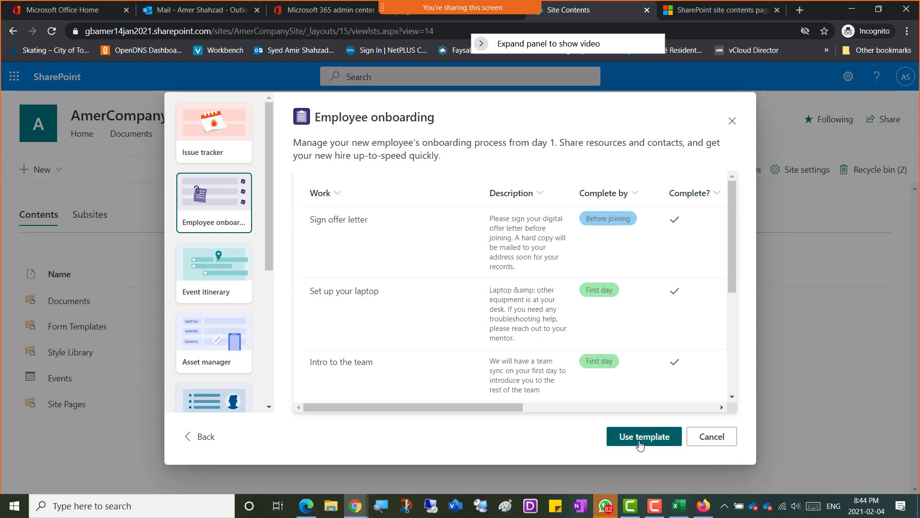
left_click(305, 210)
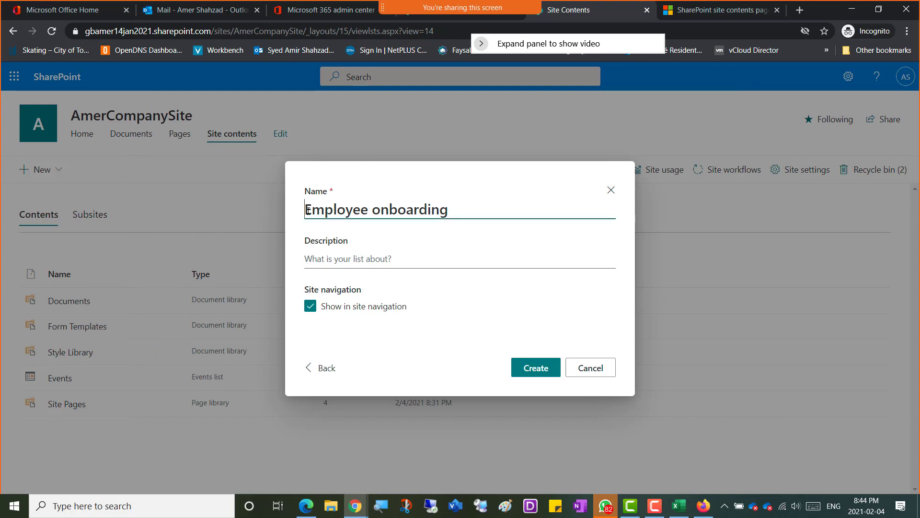
type("Amer")
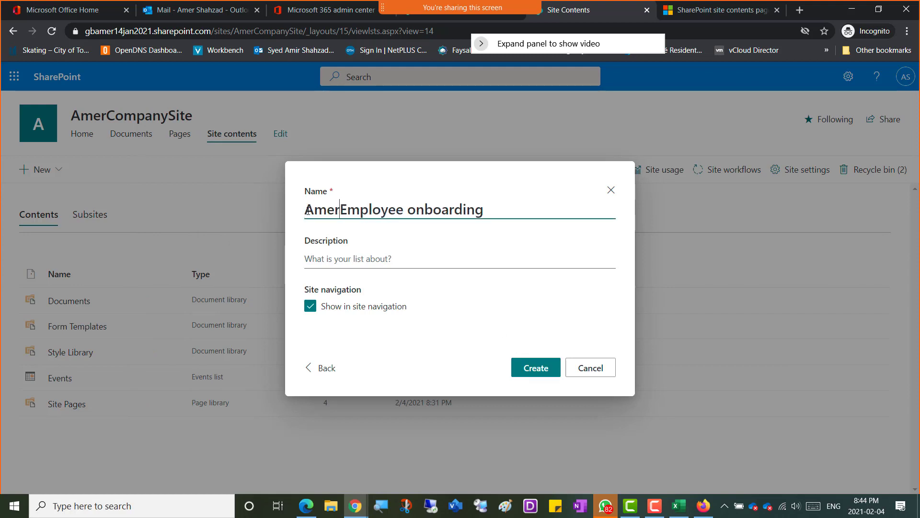
type("-")
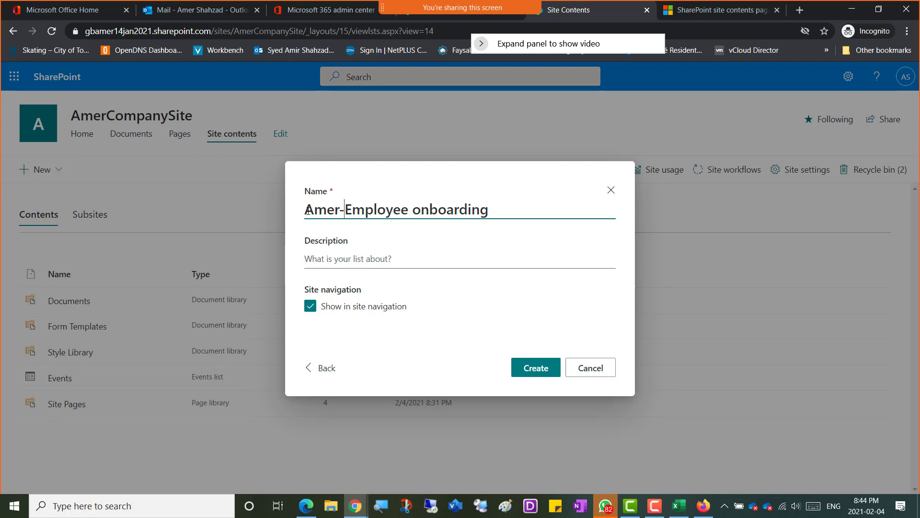
type("Company")
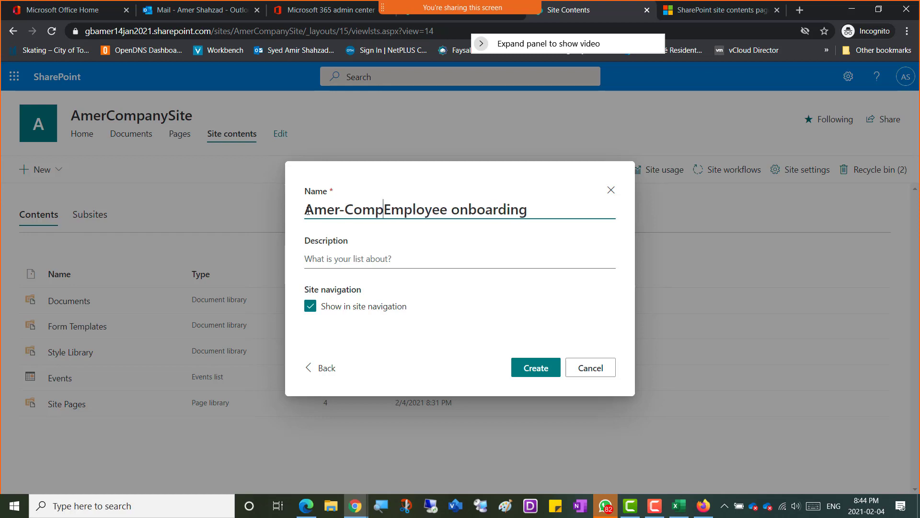
type("-")
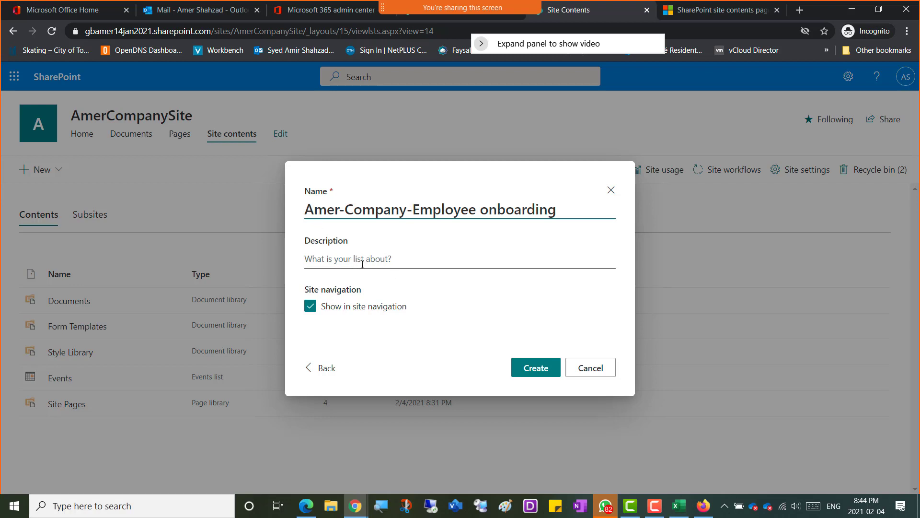
- Enter the description 'Onboarding a newly hired Employee', adding the missing 'n'
left_click(384, 259)
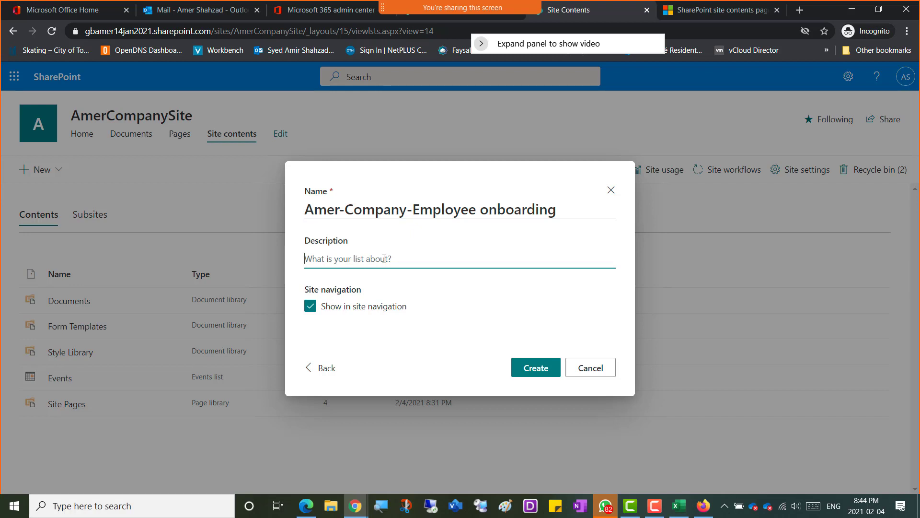
type("Oboarding a ne")
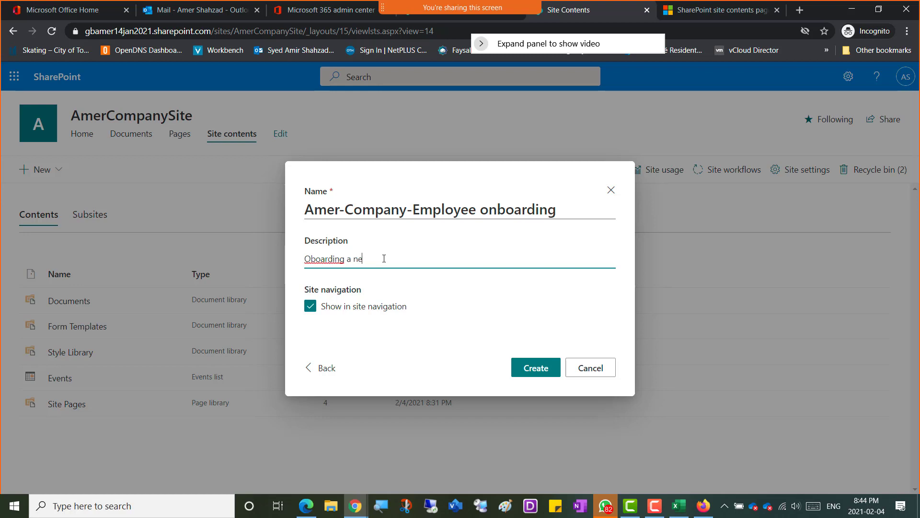
type("wly hired Employee")
left_click(312, 260)
type("n")
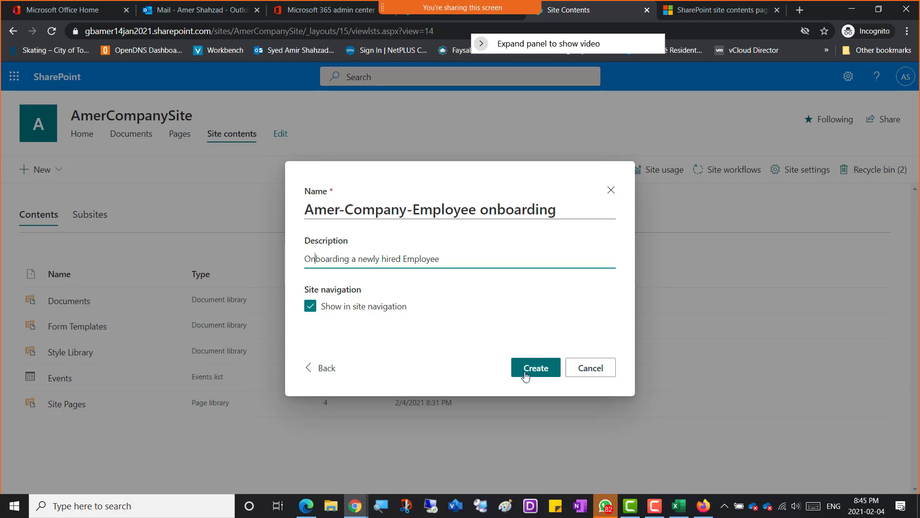
- Create the Amer-Company-Employee onboarding list
left_click(530, 372)
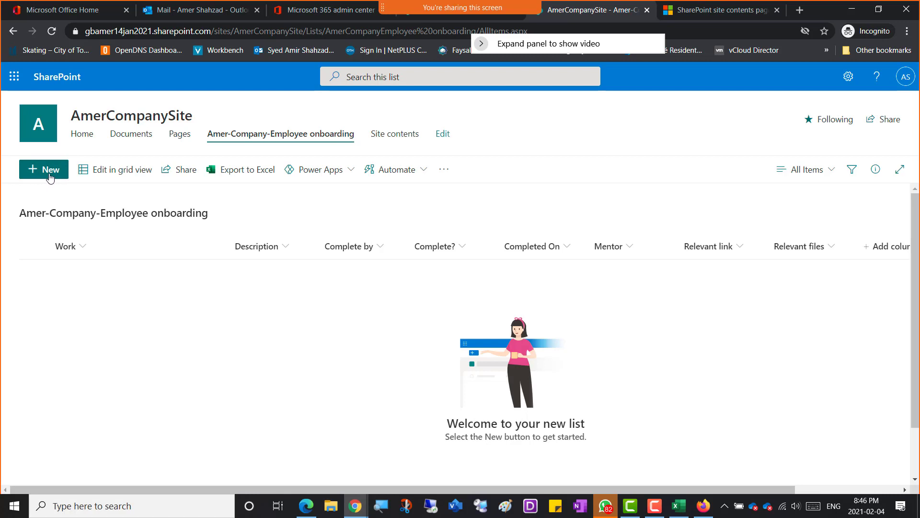
- Start a new, blank item on the Amer-Company-Employee onboarding list with + New
left_click(47, 178)
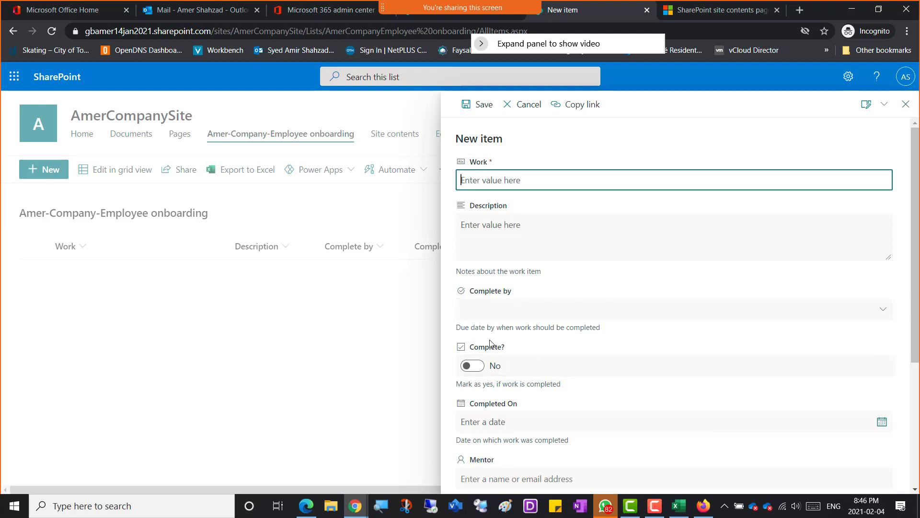
scroll(570, 343, "down", 1)
scroll(570, 343, "down", 2)
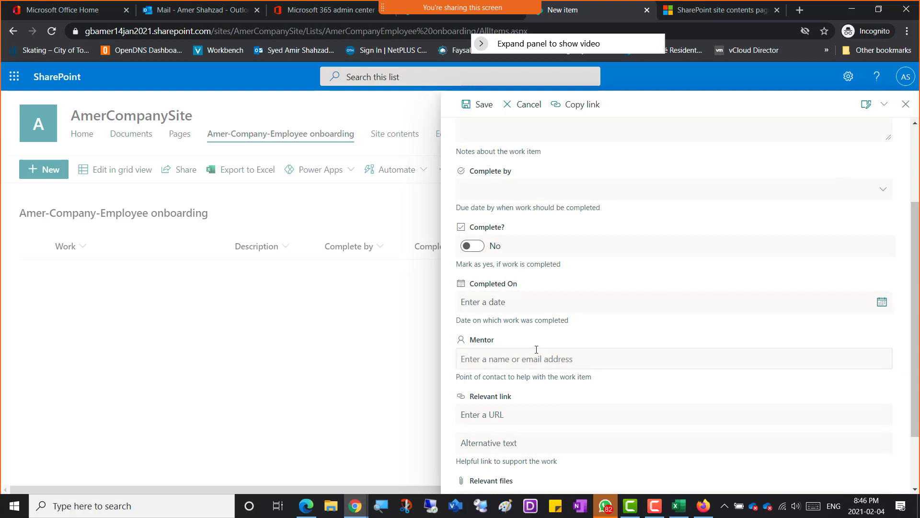
scroll(537, 345, "down", 2)
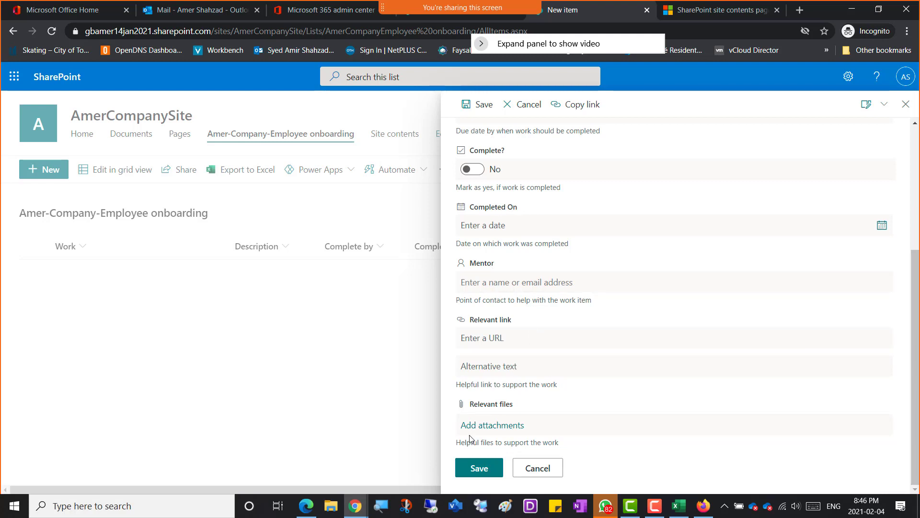
scroll(555, 337, "up", 4)
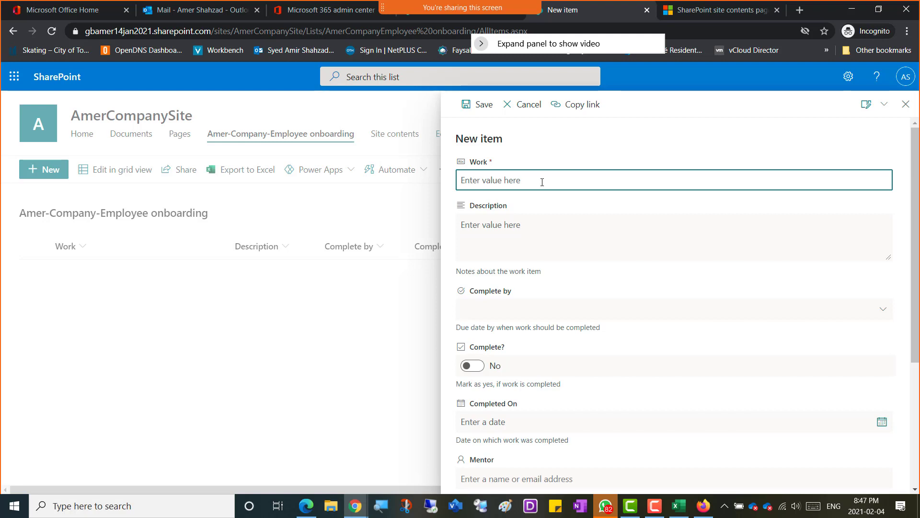
- Enter 'Intro to the company' as Work and Description, and set Complete by to First day
type("Intro to the companu")
key("BackSpace")
type("y")
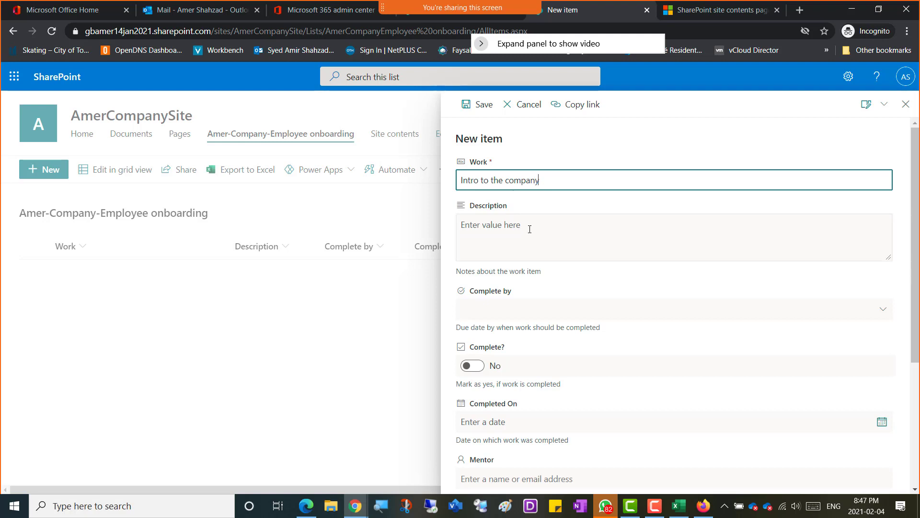
key("ctrl+a")
key("ctrl+c")
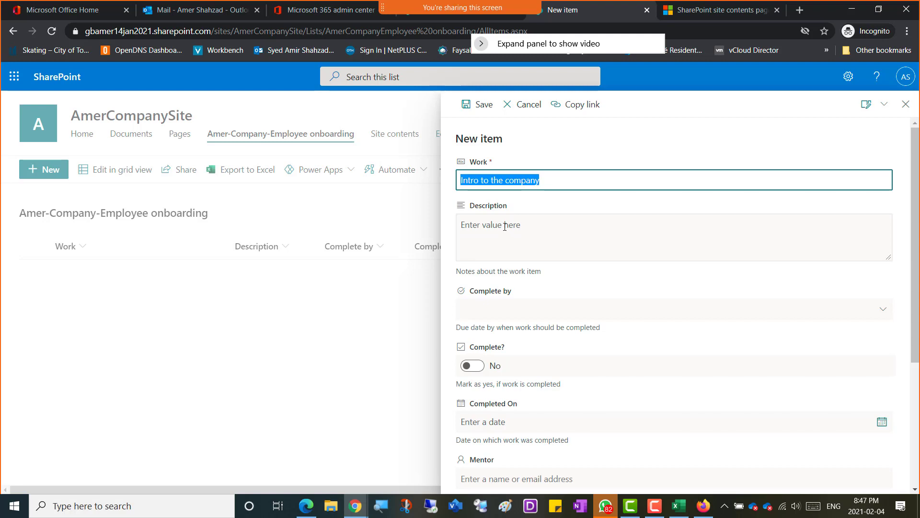
left_click(504, 226)
key("ctrl+v")
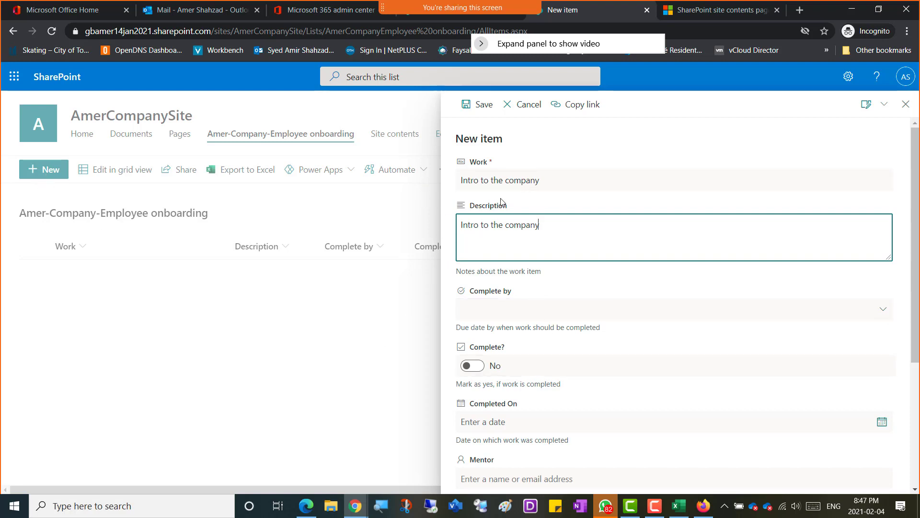
triple_click(547, 181)
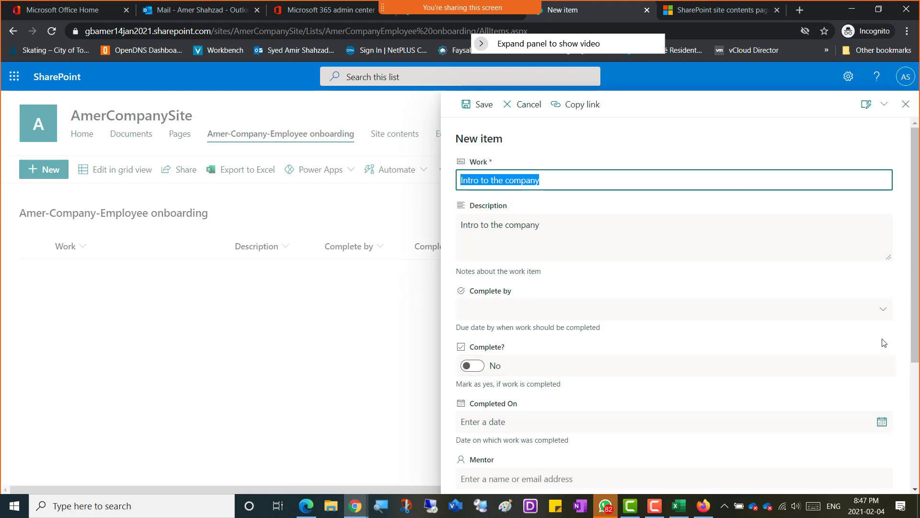
left_click(887, 314)
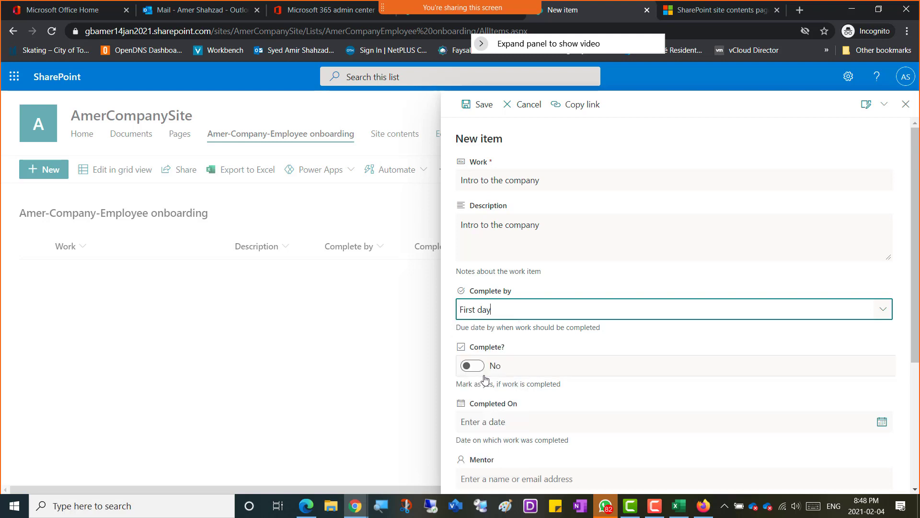
left_click(484, 376)
left_click(679, 337)
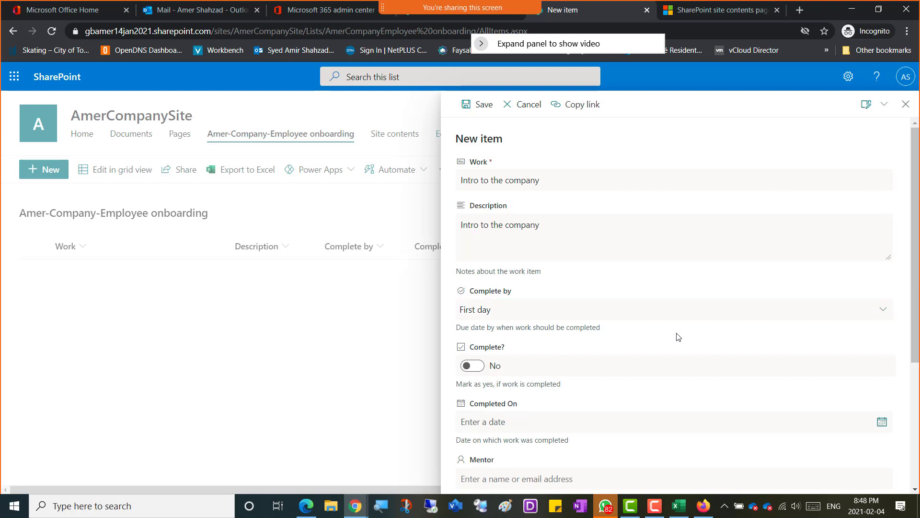
scroll(679, 337, "down", 2)
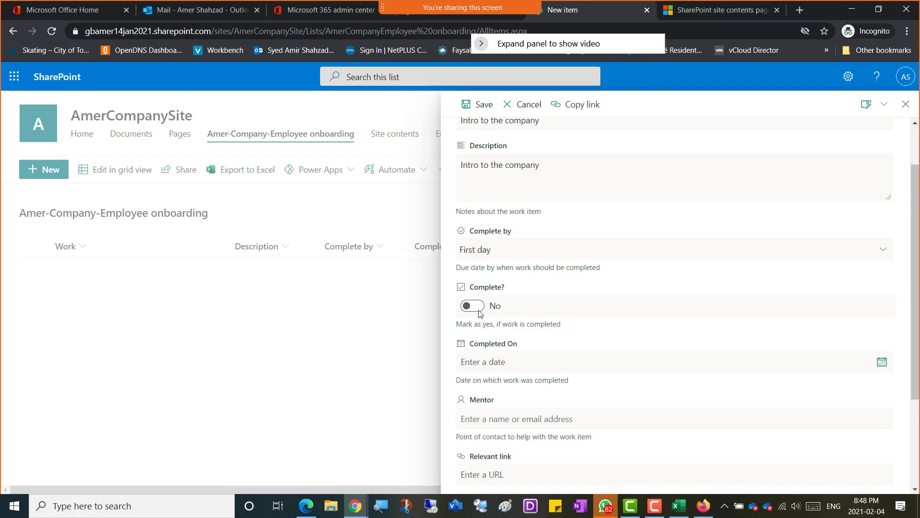
scroll(538, 291, "down", 1)
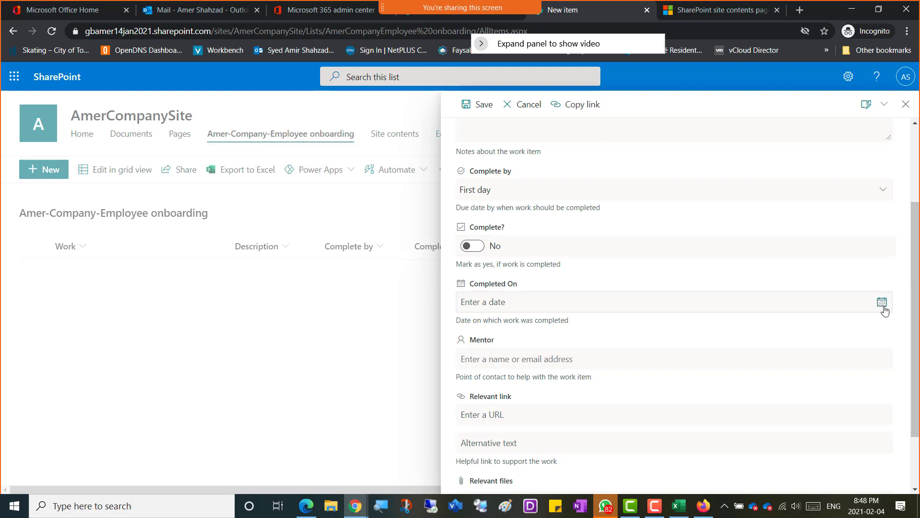
- Set the Completed On date to February 4, 2021 using the calendar
left_click(883, 302)
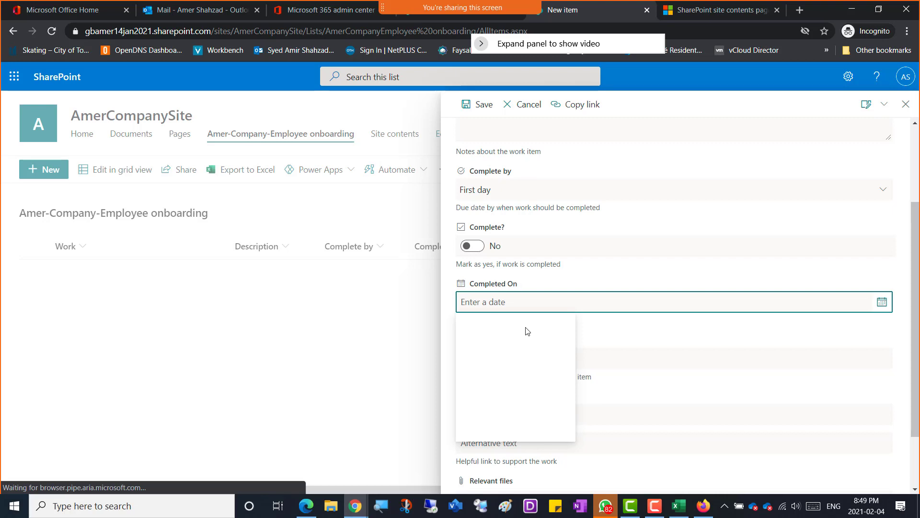
left_click(883, 304)
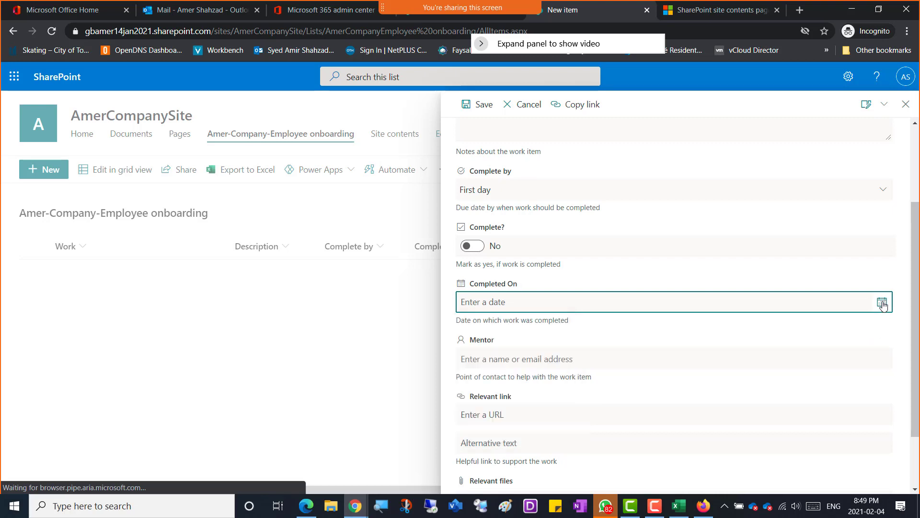
left_click(883, 304)
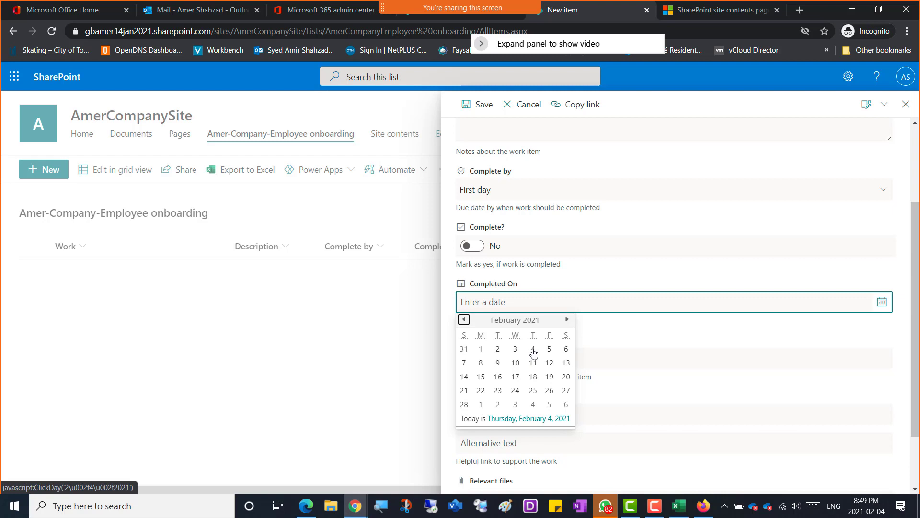
left_click(533, 350)
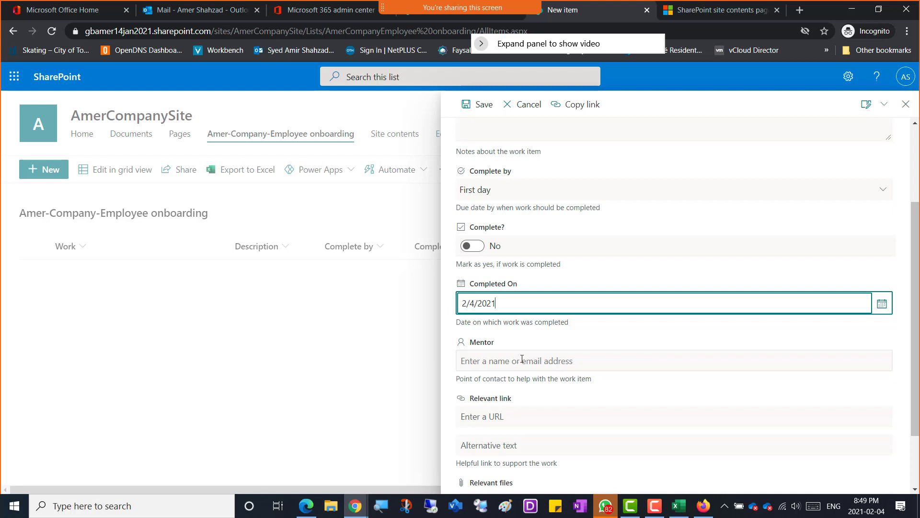
- Assign the suggested 'Amer' user as the item's Mentor
left_click(522, 359)
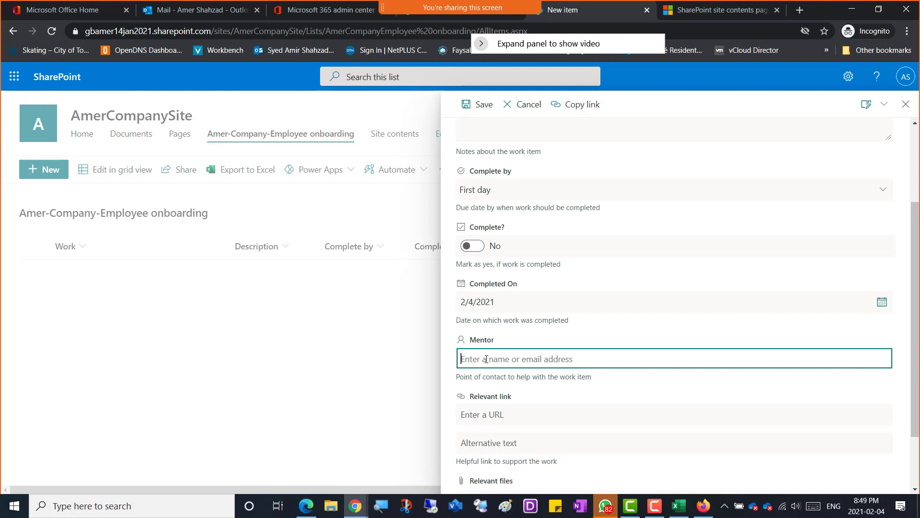
type("Amer")
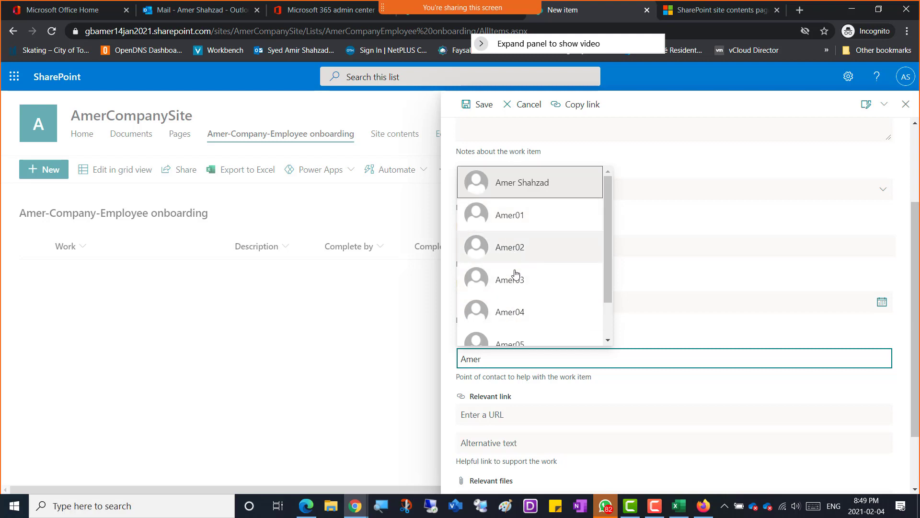
left_click(507, 316)
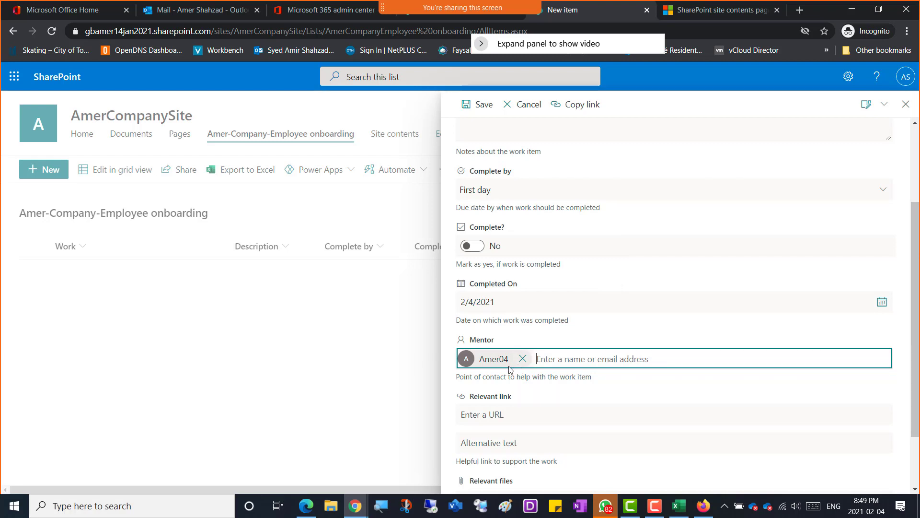
left_click(758, 390)
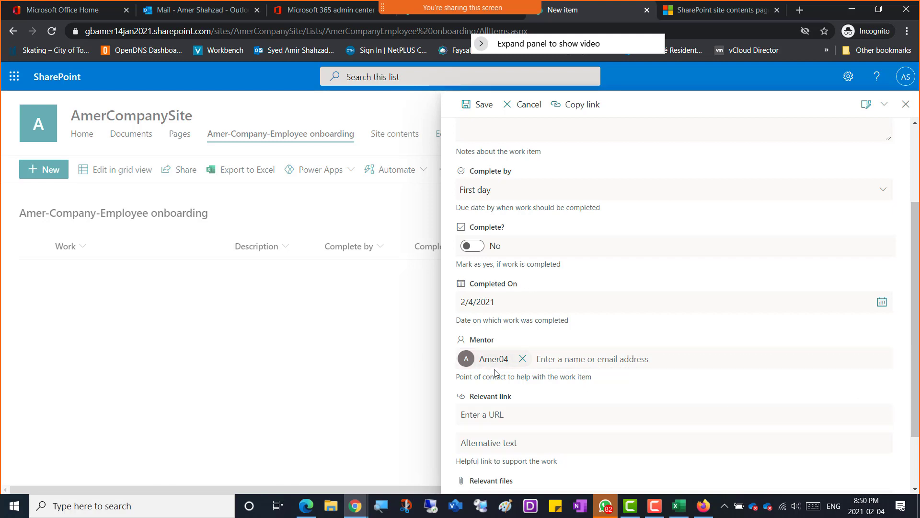
scroll(715, 392, "down", 2)
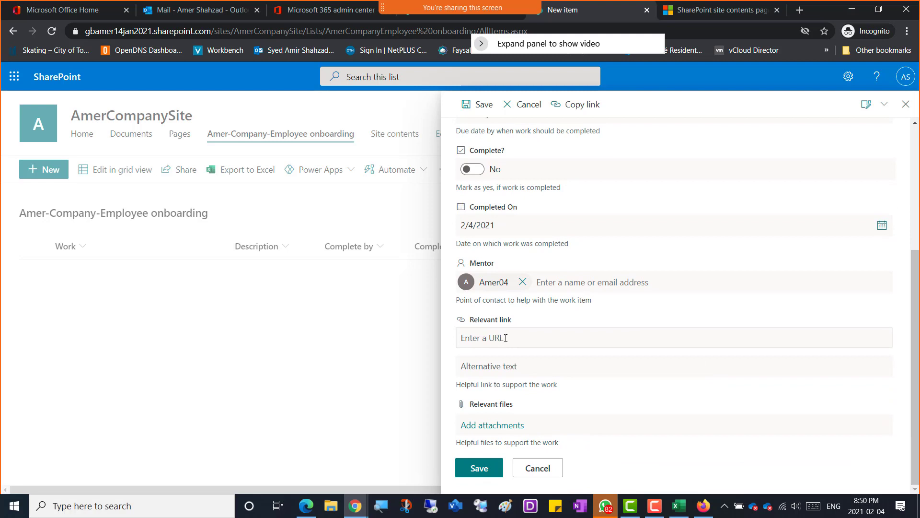
left_click(506, 338)
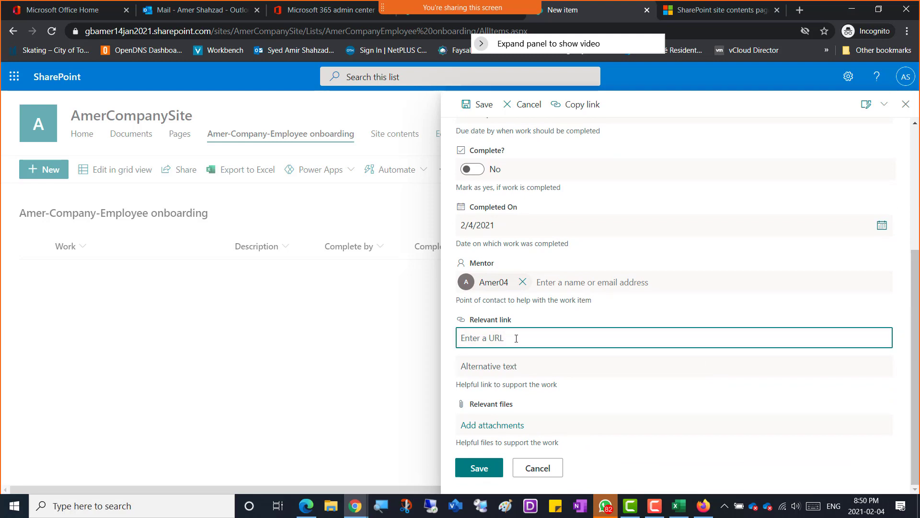
type("www.bbc.com")
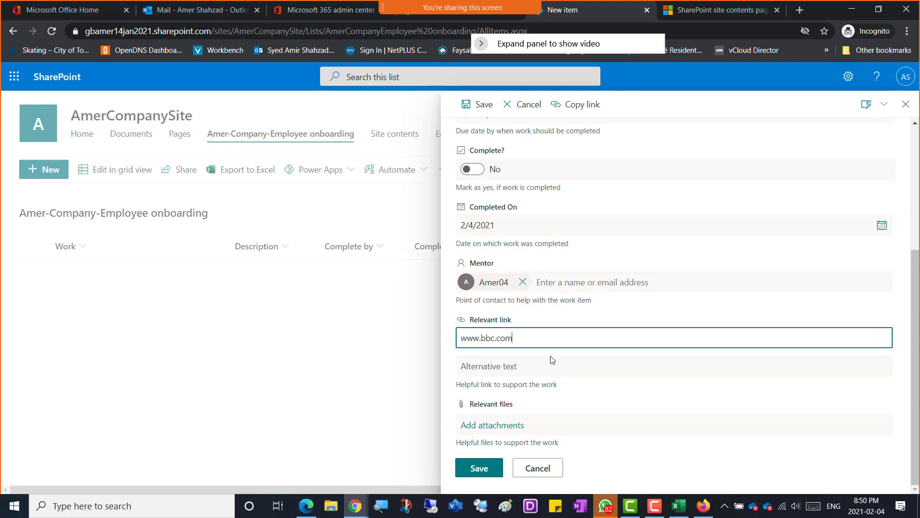
left_click(630, 396)
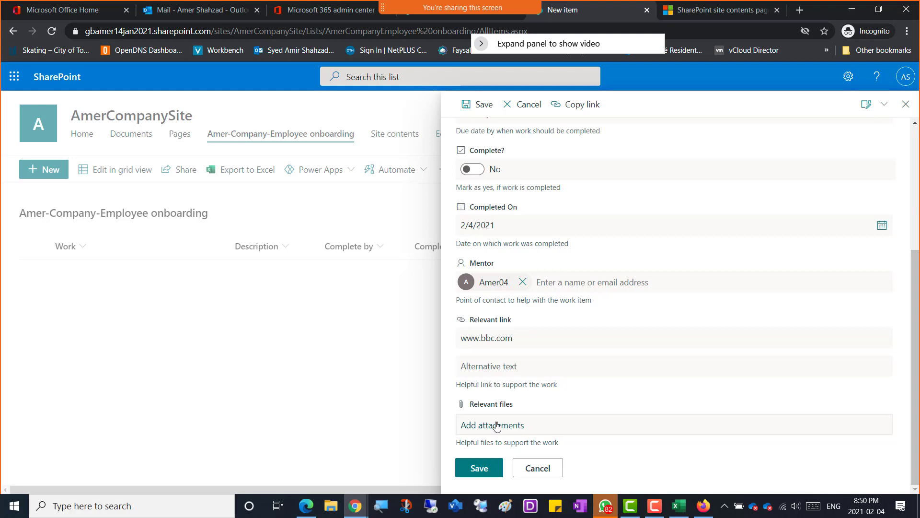
- Attach the vpn text file from Downloads to the item
left_click(497, 425)
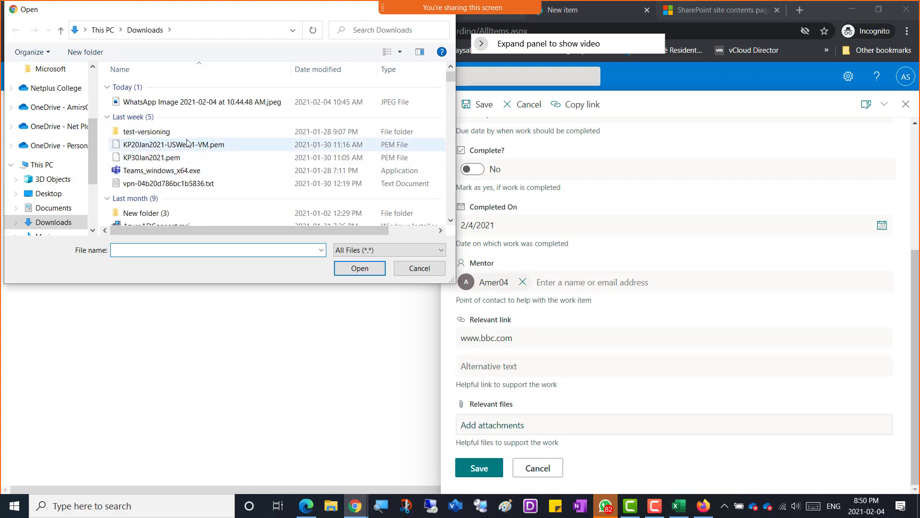
double_click(167, 183)
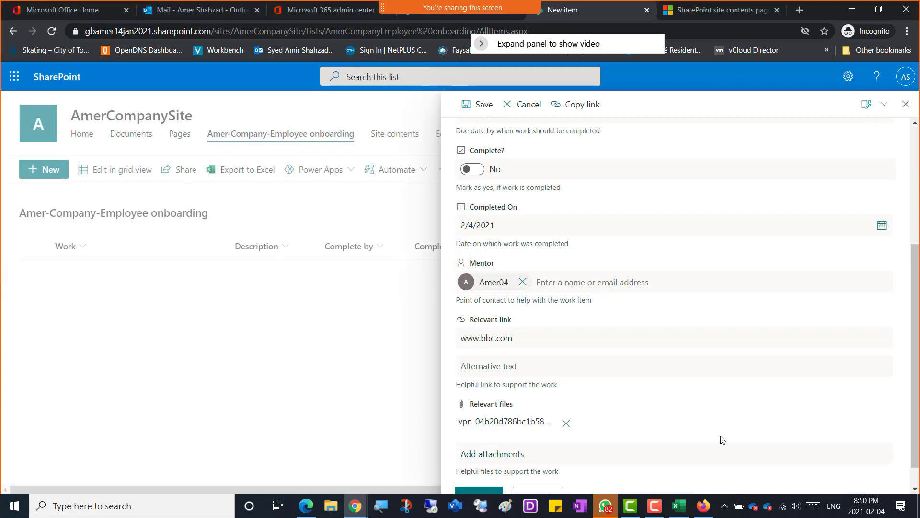
scroll(648, 410, "down", 1)
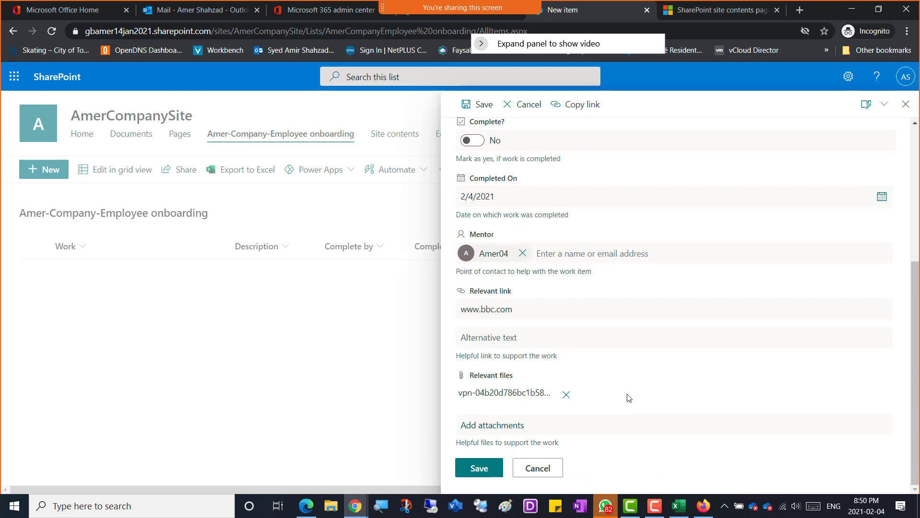
scroll(677, 393, "up", 3)
scroll(678, 395, "up", 1)
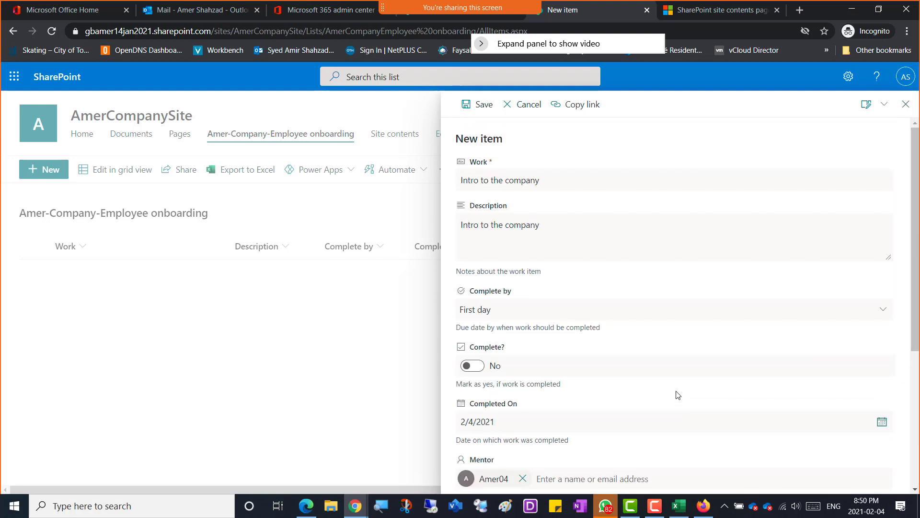
scroll(678, 394, "down", 4)
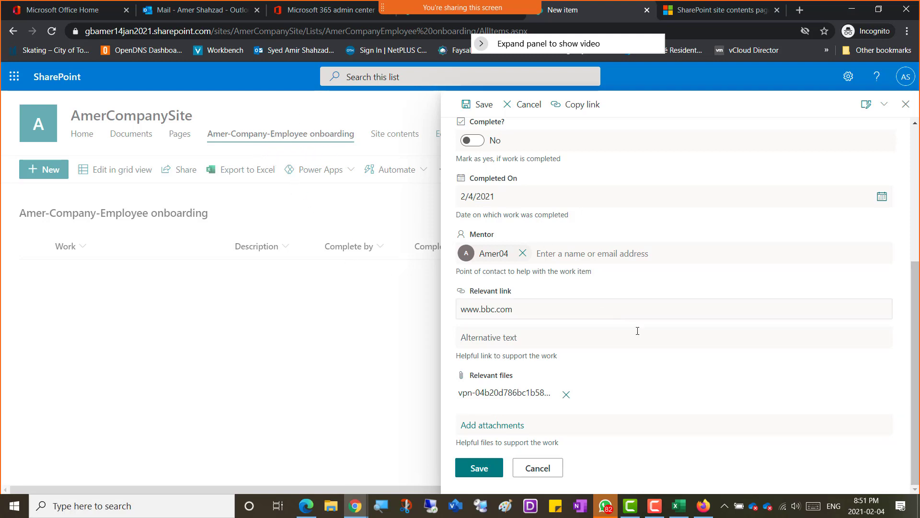
left_click(469, 472)
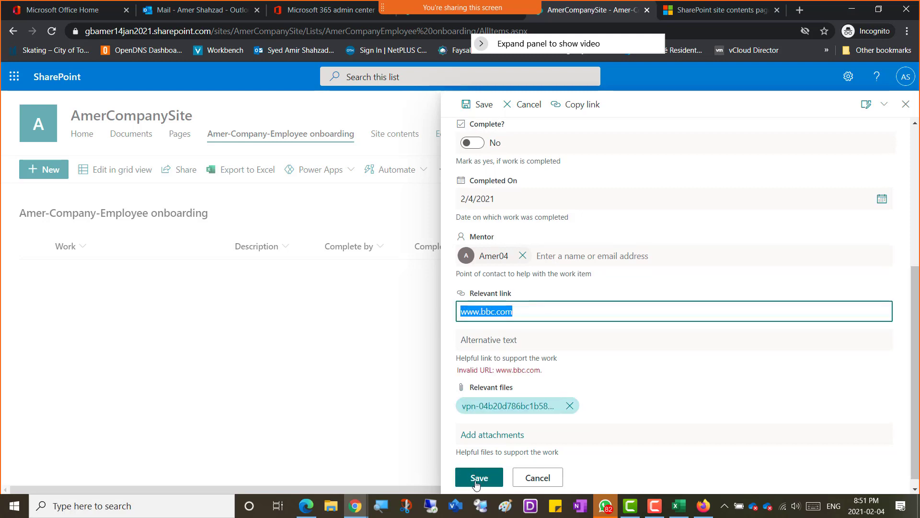
left_click(477, 480)
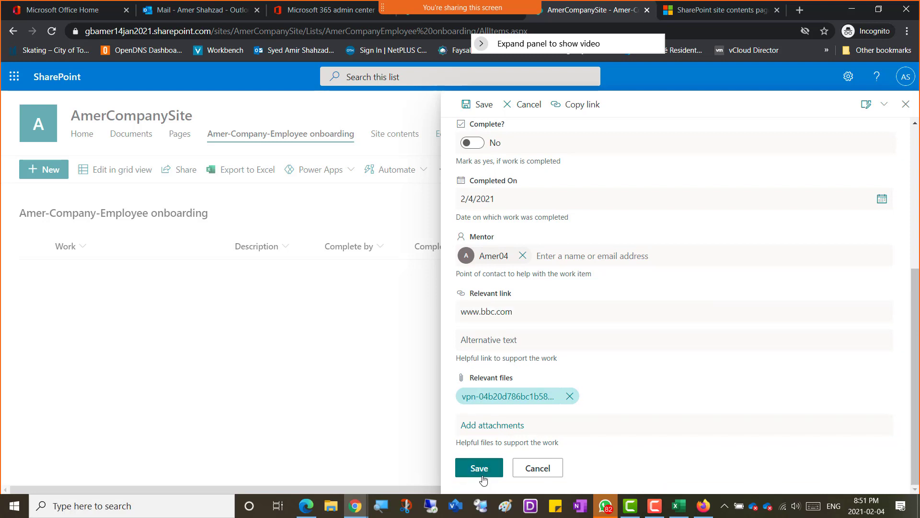
scroll(702, 395, "up", 5)
scroll(702, 395, "up", 2)
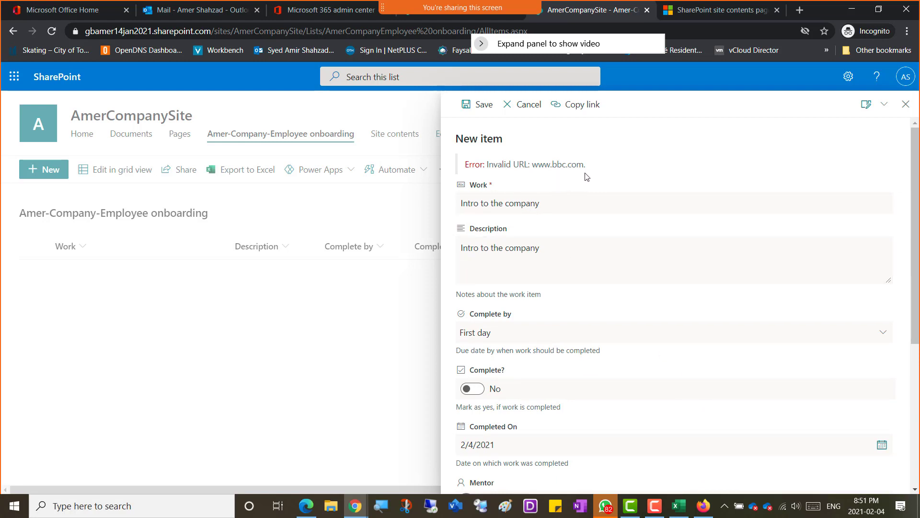
scroll(546, 263, "down", 5)
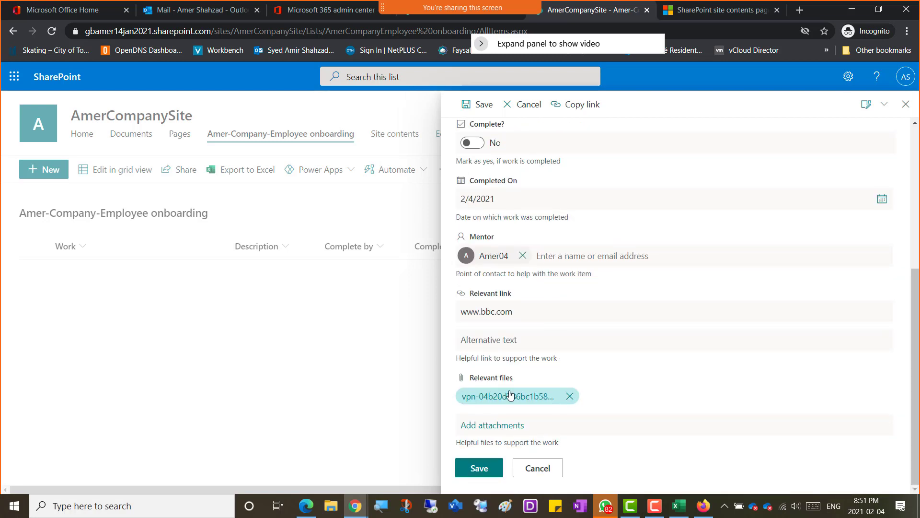
double_click(460, 313)
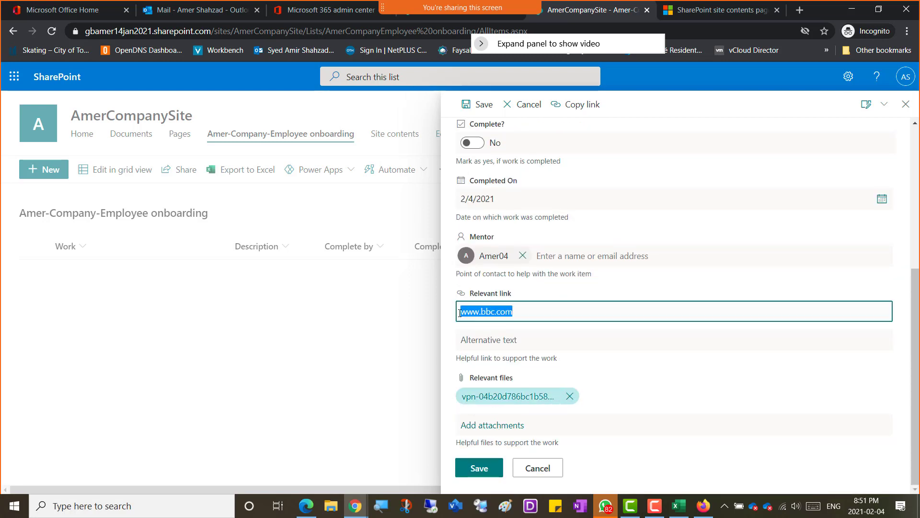
left_click(460, 313)
type("htt")
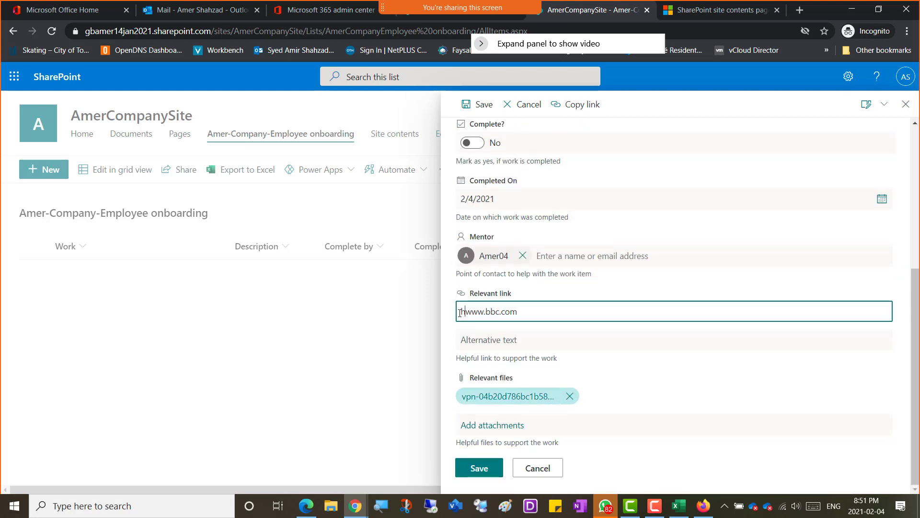
type("ps")
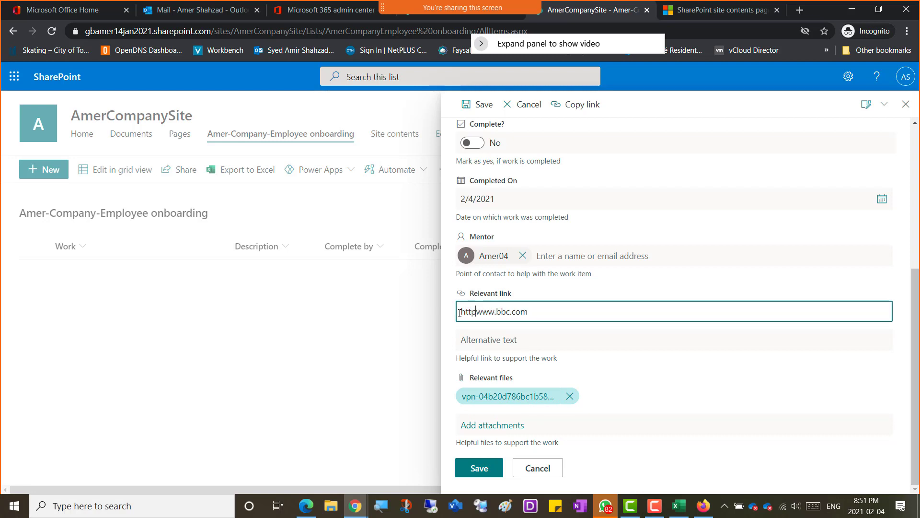
type("://")
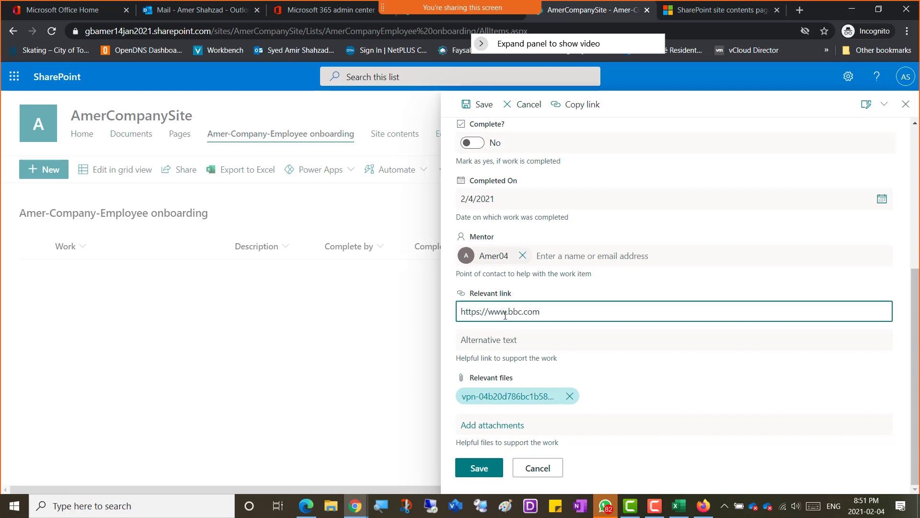
left_click(486, 472)
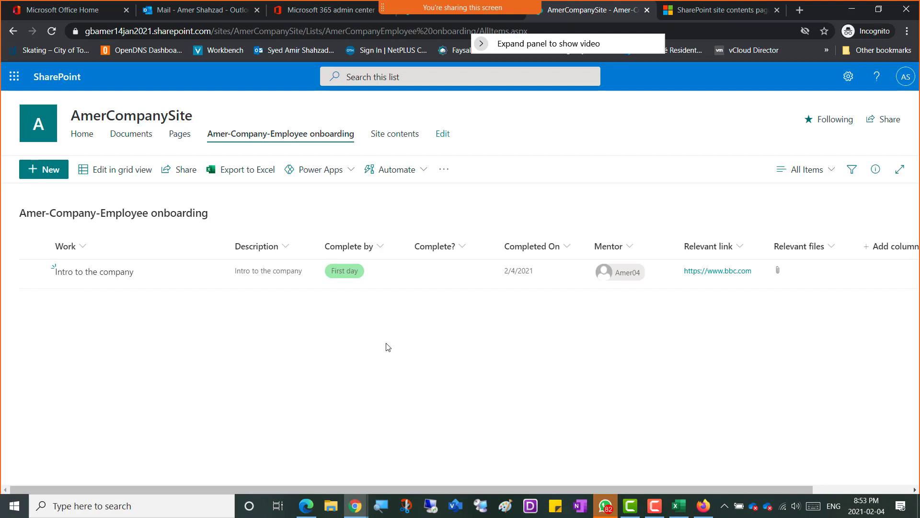
- Capture a screenshot of the saved onboarding list and switch to the OneNote notebook
key("super+shift+s")
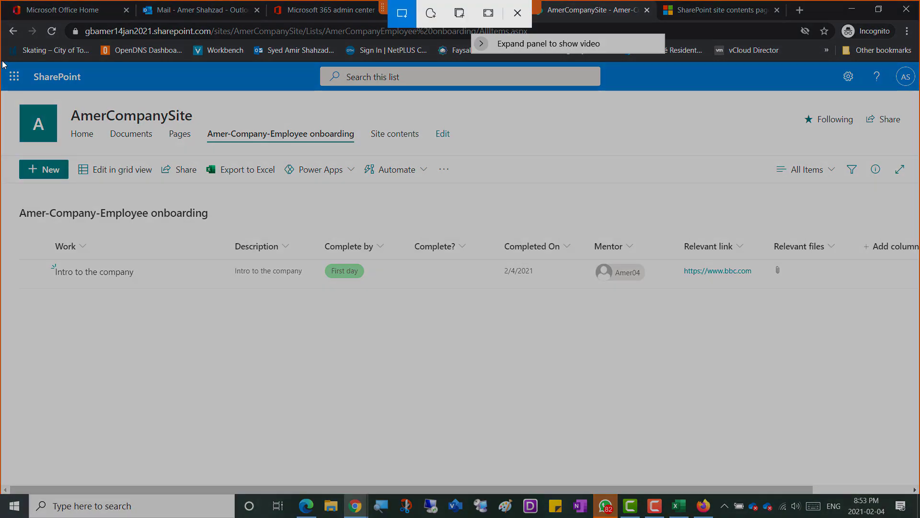
mouse_move(2, 61)
left_mouse_down()
mouse_move(660, 383)
mouse_move(816, 417)
left_mouse_up()
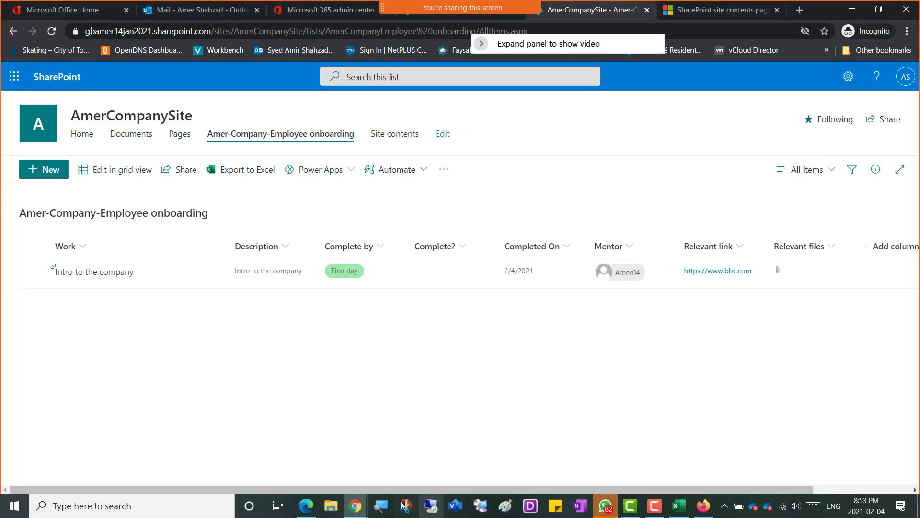
mouse_move(351, 512)
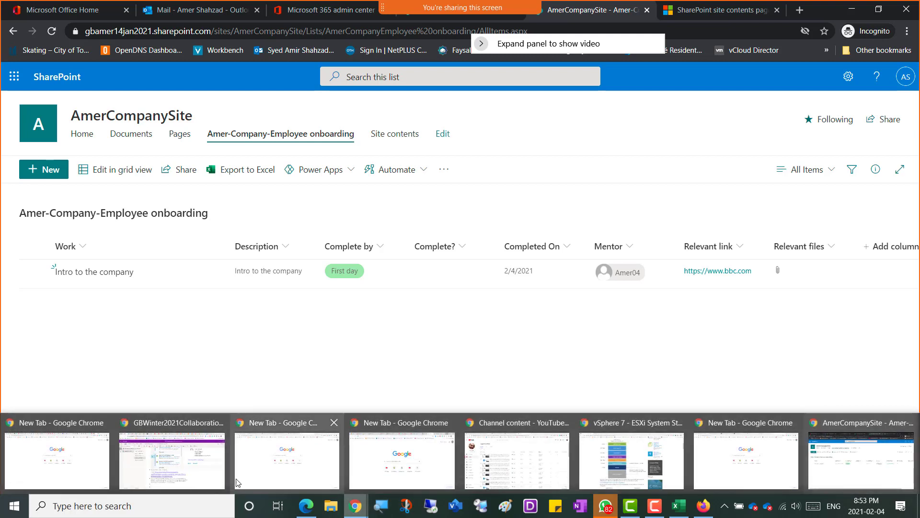
left_click(219, 480)
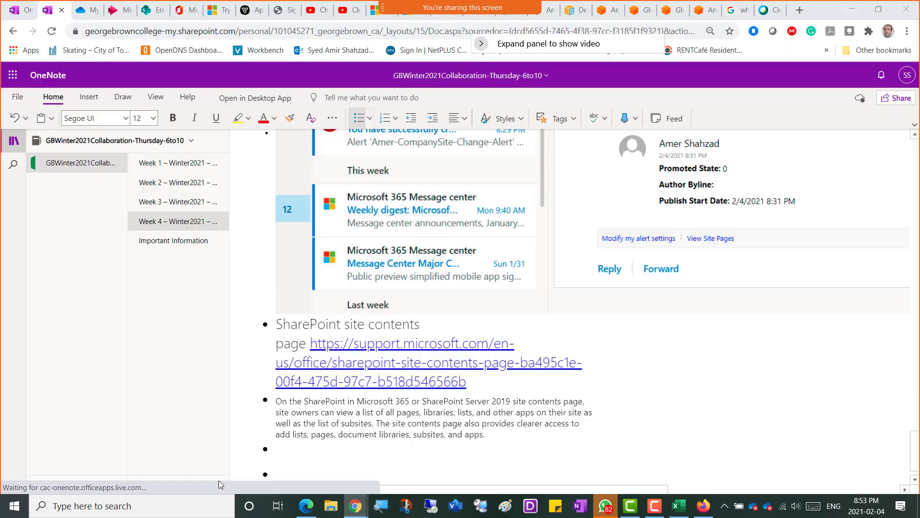
- Write 'Screenshot 6 = Sharepoint List' and set that line to font size 20
left_click(368, 449)
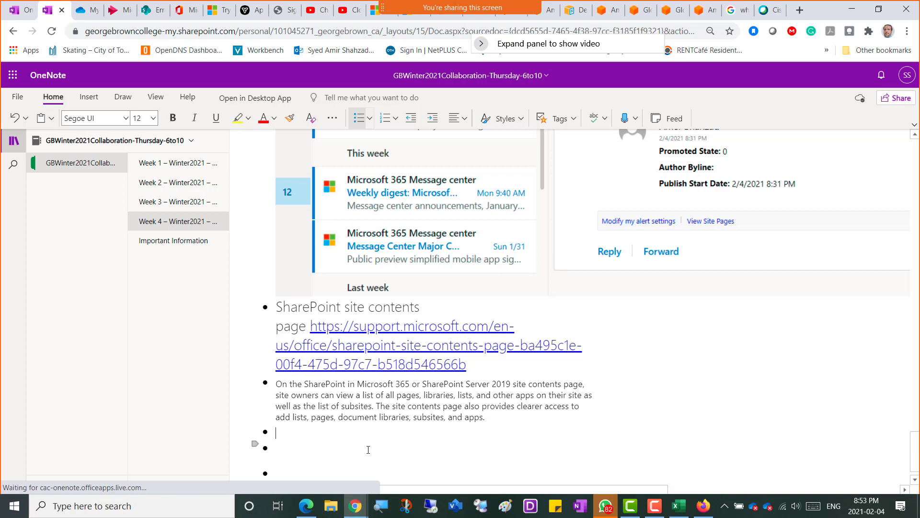
type("Screenshot 6 = Sharepoi")
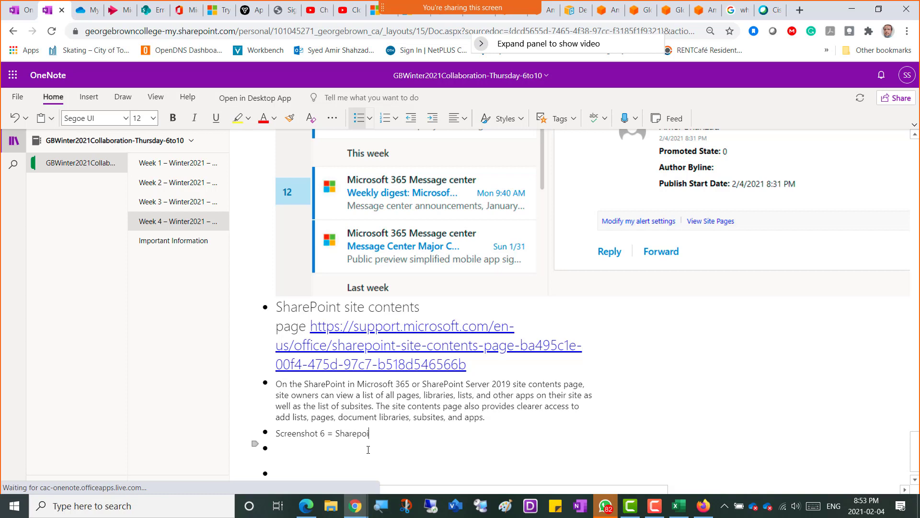
type("nt List")
key("shift+Up")
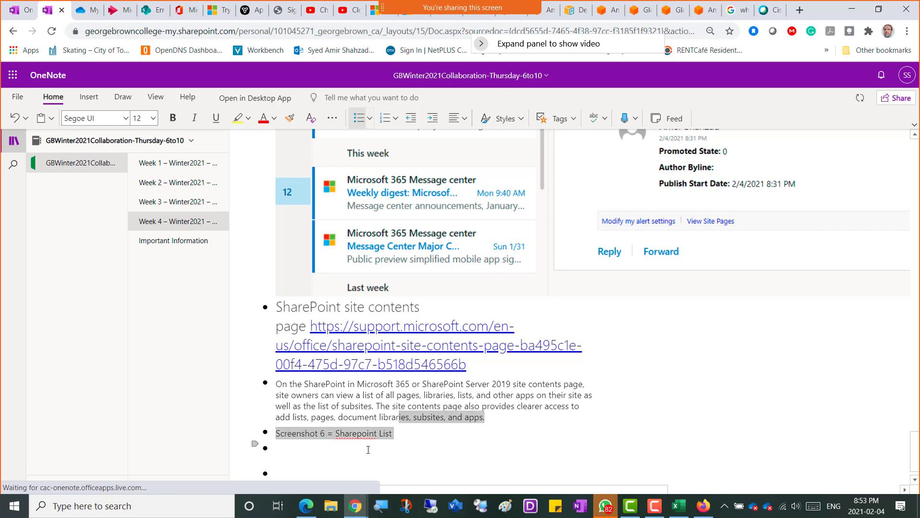
key("shift+Right")
key("shift+Right")
key("shift+Right")
key("shift+Right")
key("shift+Right")
key("shift+Right")
key("shift+Right")
key("shift+Right")
key("shift+Right")
key("shift+Right")
key("shift+Right")
key("shift+Right")
key("shift+Right")
key("shift+Right")
key("shift+Right")
key("shift+Right")
key("shift+Right")
key("shift+Right")
key("shift+Right")
key("shift+Right")
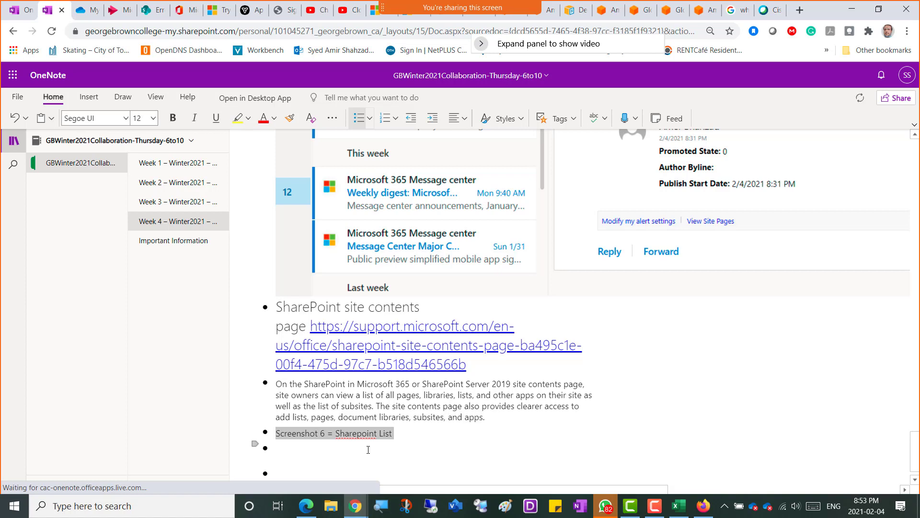
left_click(153, 118)
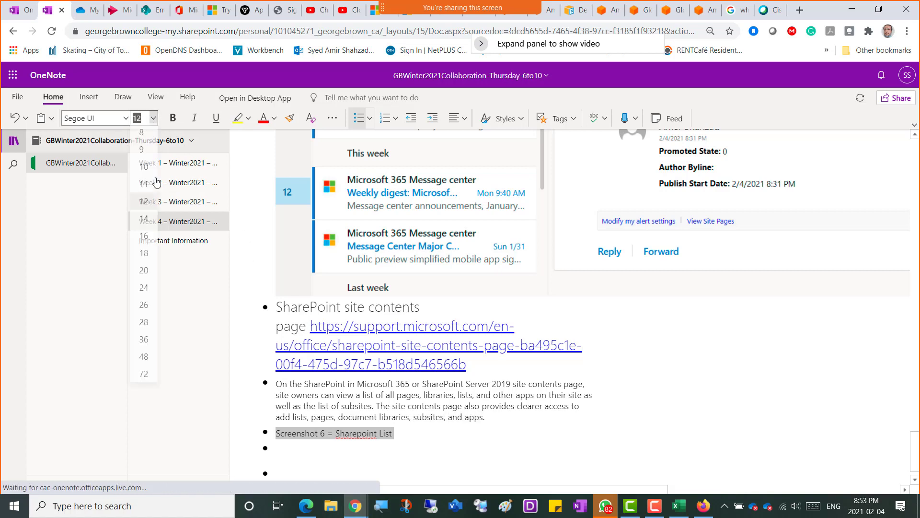
left_click(142, 271)
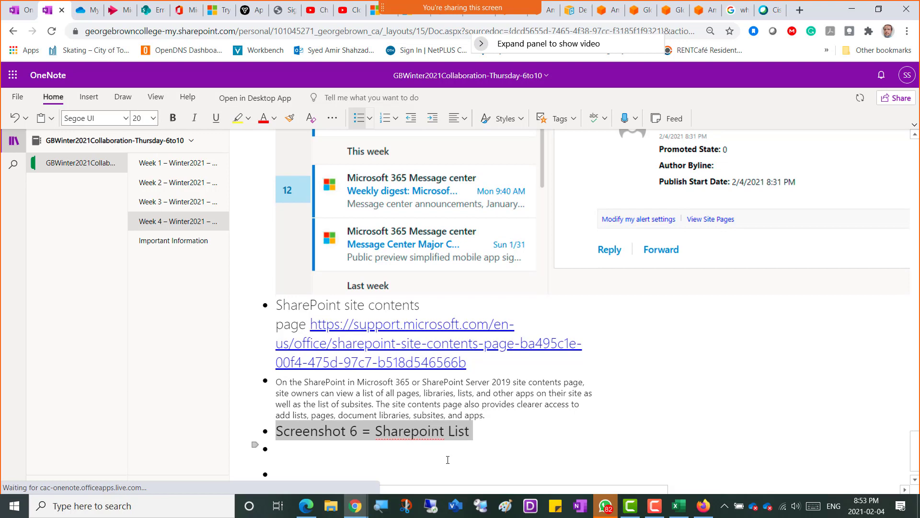
- Paste the onboarding list screenshot below the Screenshot 6 line
left_click(500, 430)
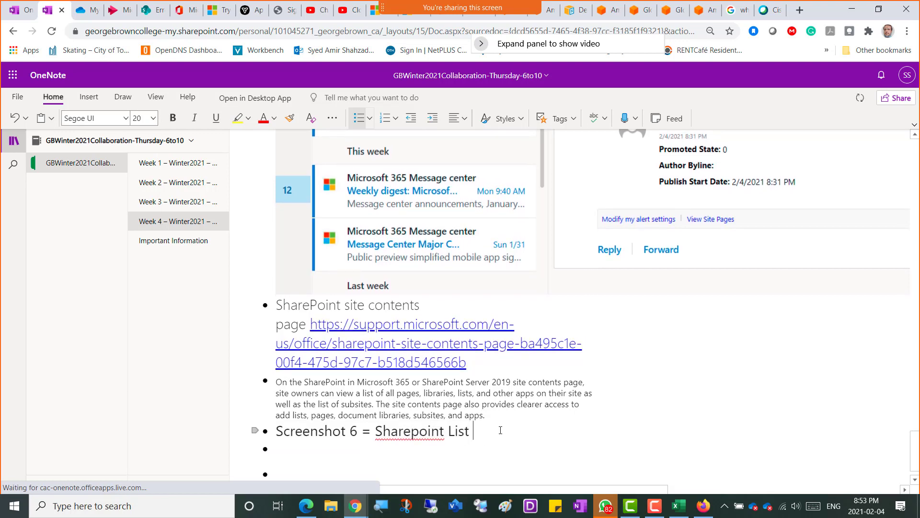
key("ctrl+v")
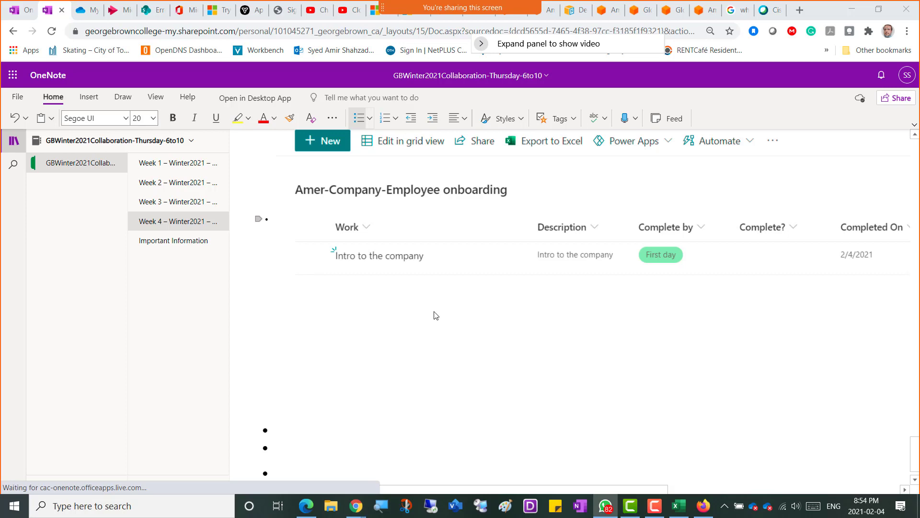
key("alt+Tab")
key("Escape")
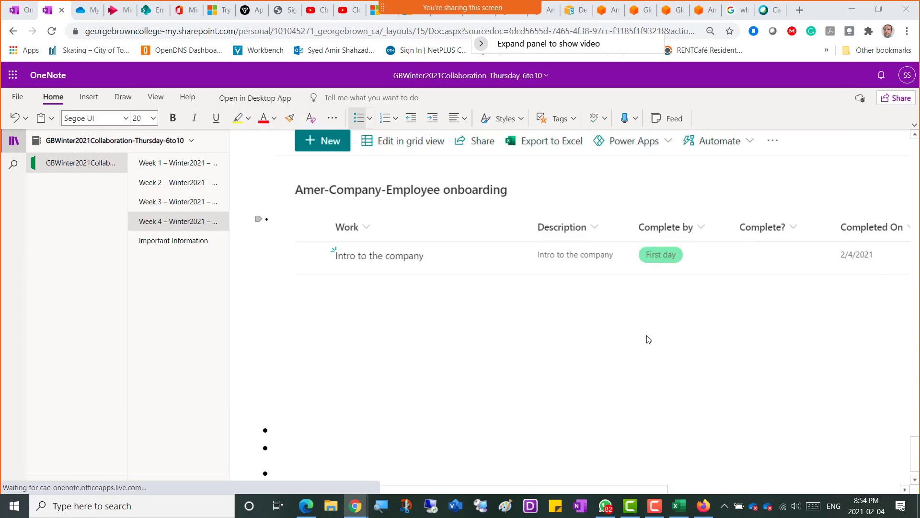
key("alt+Tab")
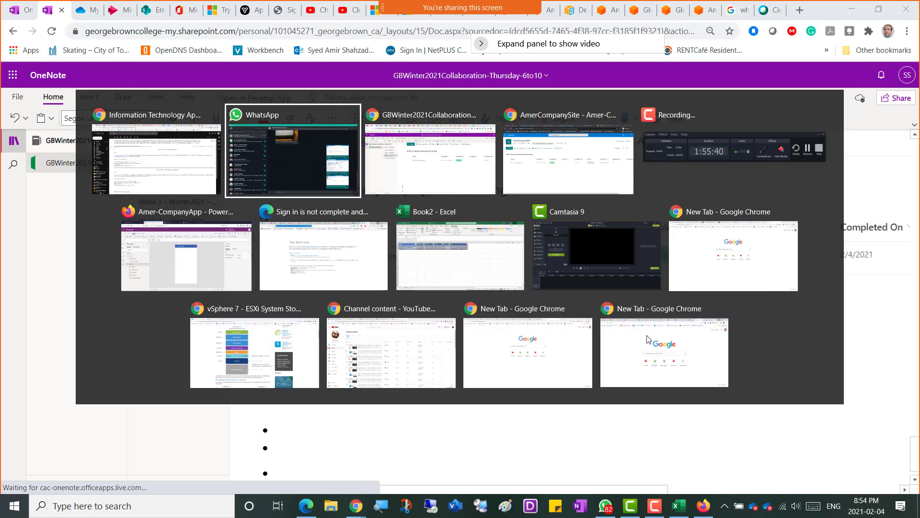
- Edit the site navigation, remove the Amer-Company-Employee onboarding link, and save
key("Tab")
key("Tab")
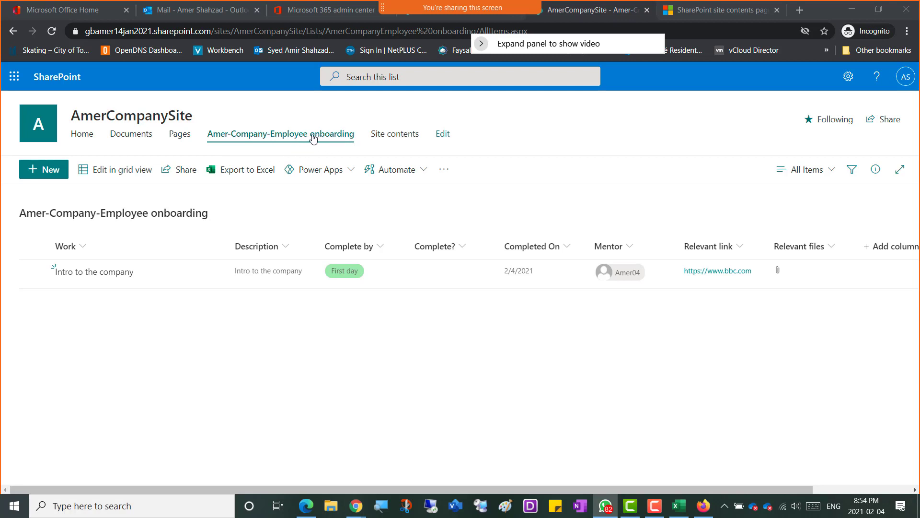
left_click(443, 136)
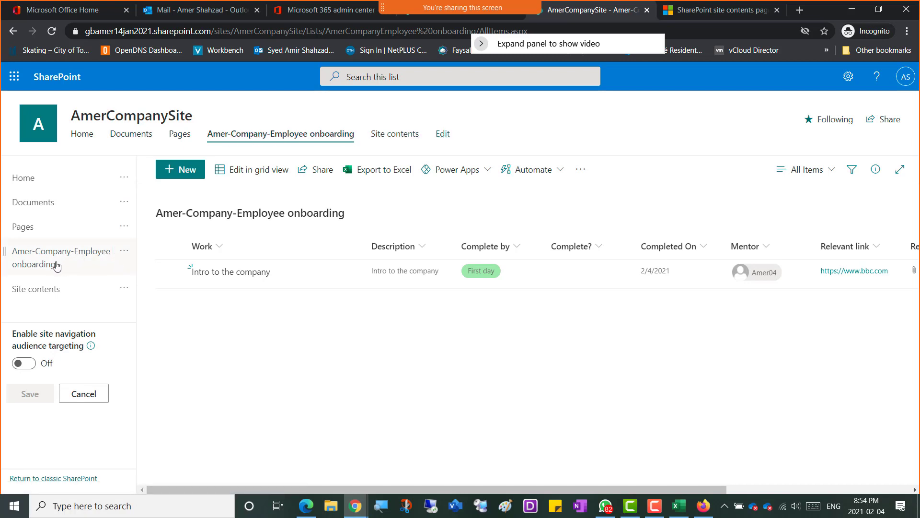
left_click(125, 250)
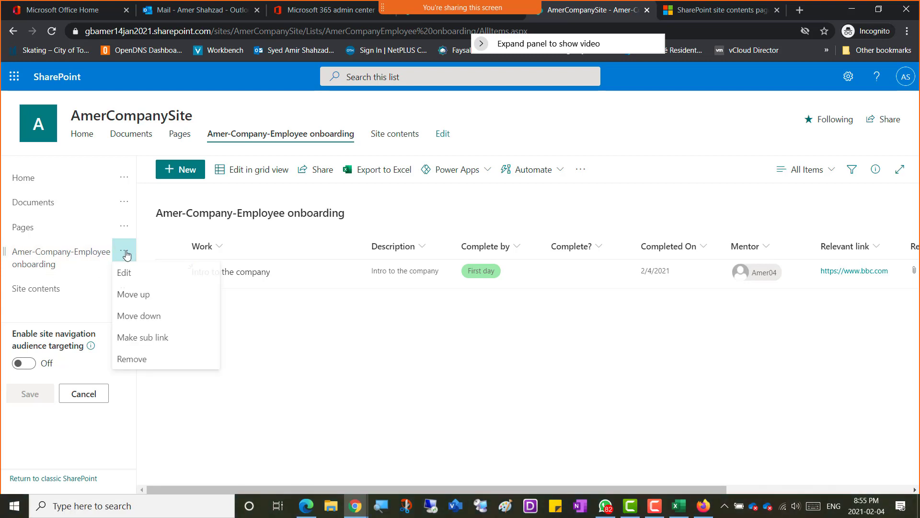
left_click(141, 367)
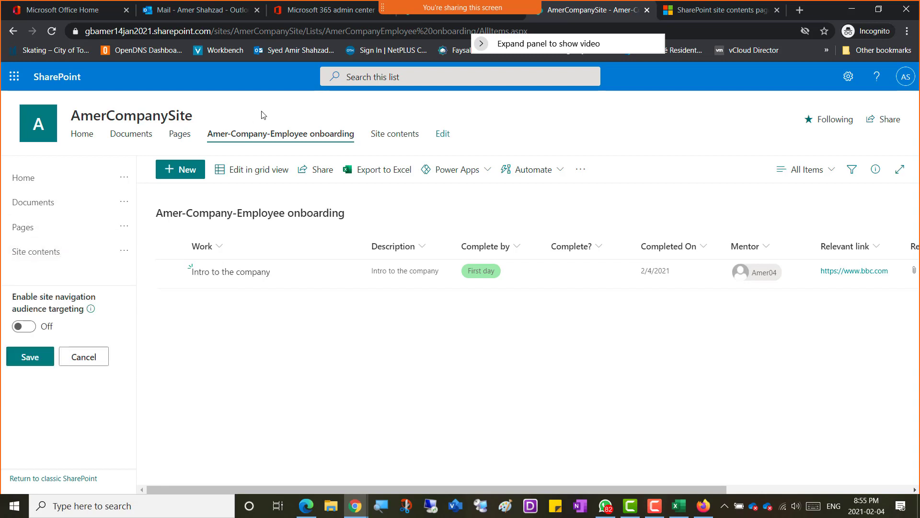
left_click(25, 363)
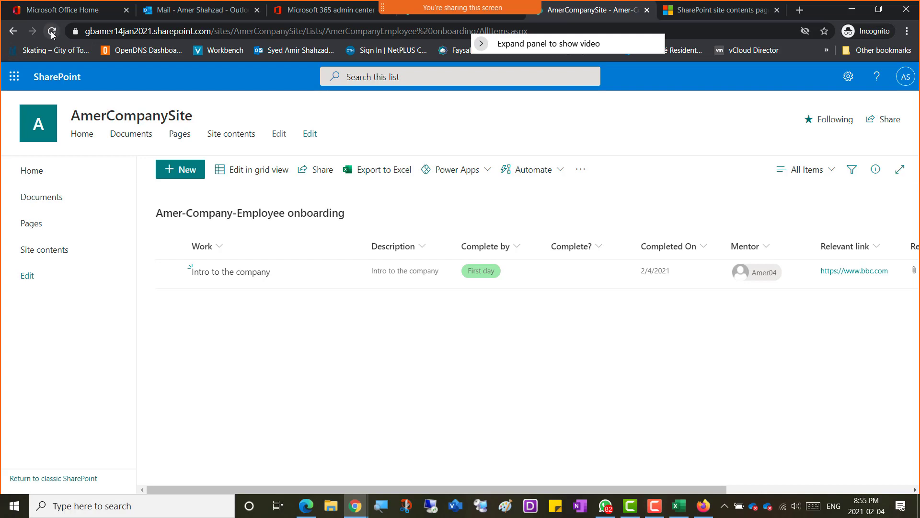
- Refresh the onboarding list page in the browser
left_click(52, 32)
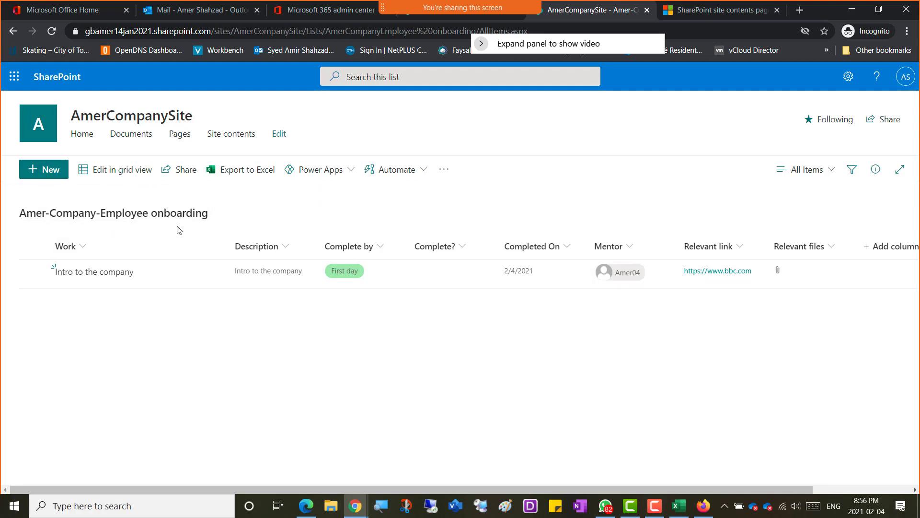
- Switch the list to grid editing and open More Column Types from the add-column menu
left_click(123, 176)
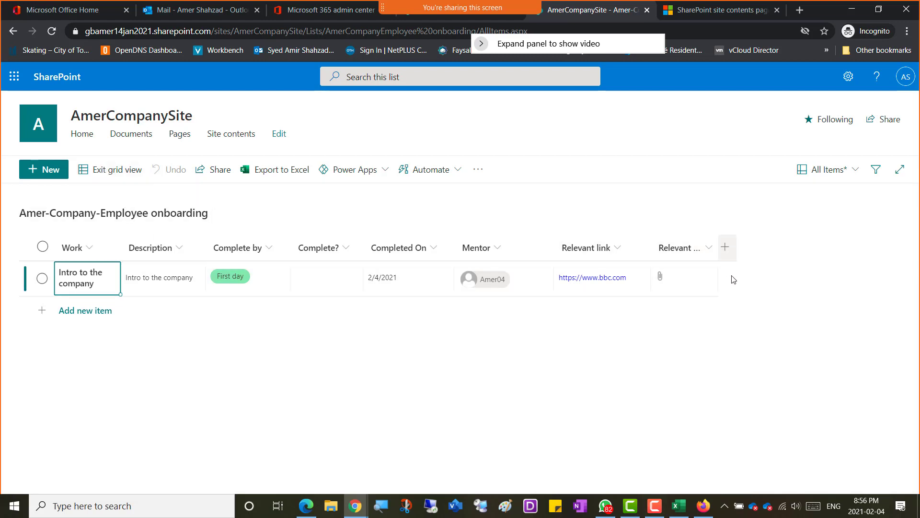
left_click(726, 249)
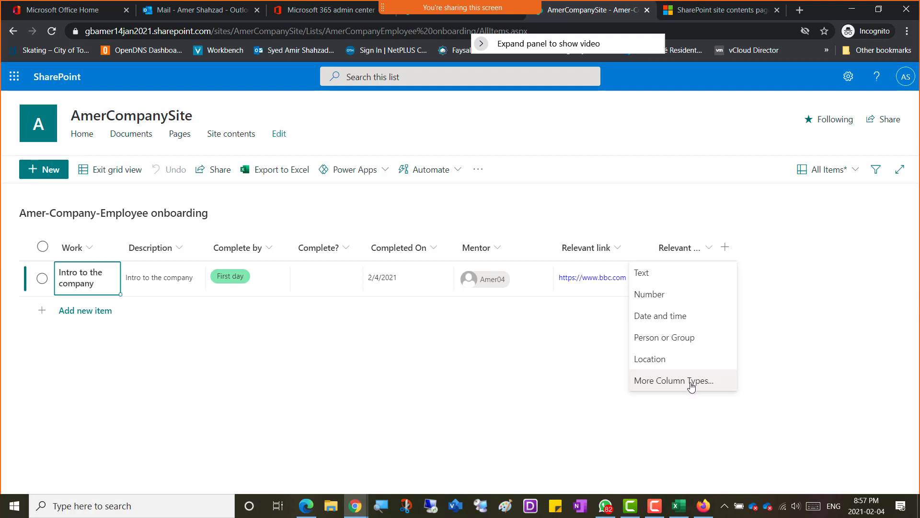
left_click(690, 384)
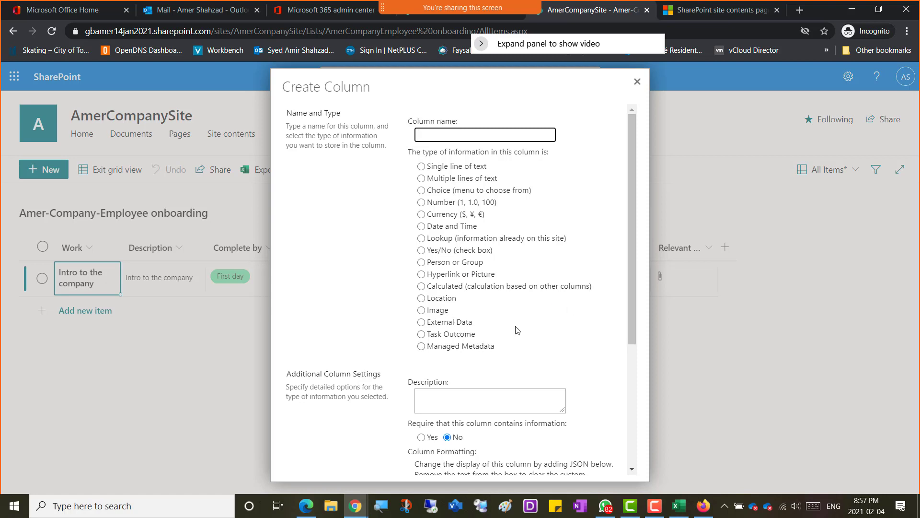
left_click_drag(631, 299, 653, 247)
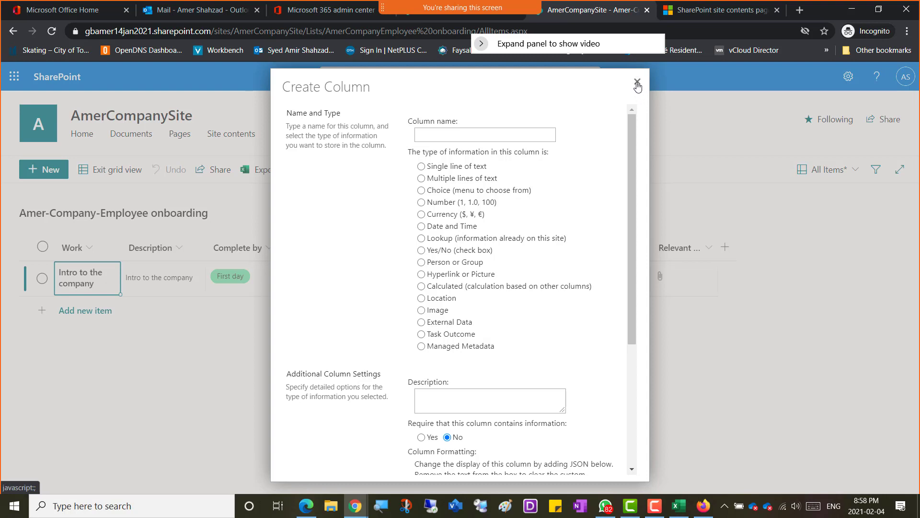
- Close the column dialog, add a Location column, and leave grid view for the normal list
left_click(637, 84)
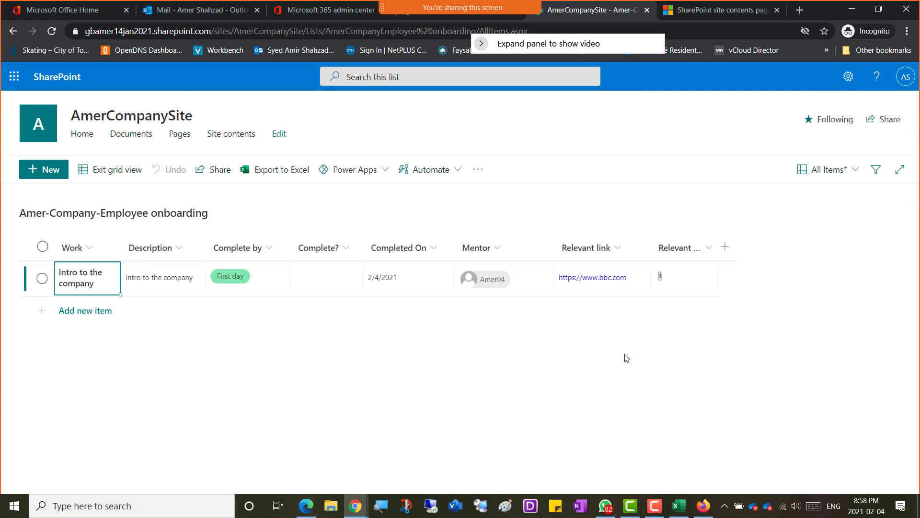
left_click(726, 248)
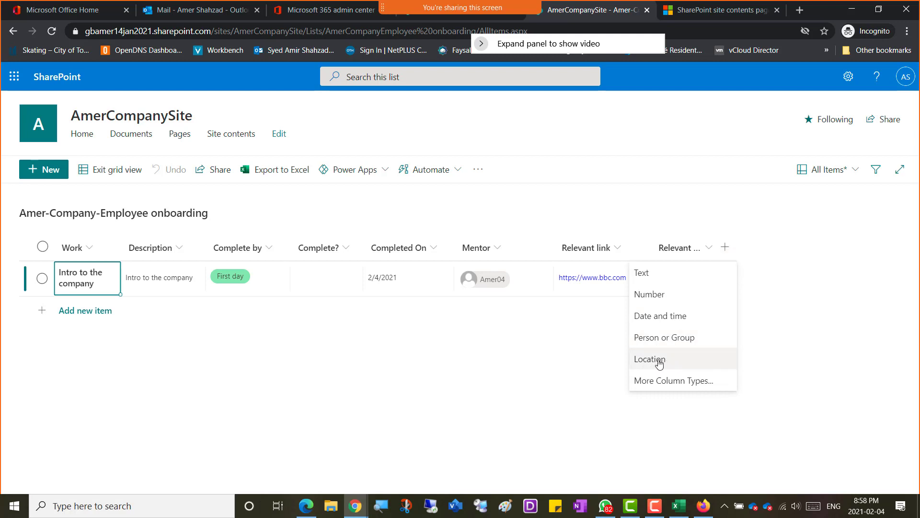
left_click(664, 361)
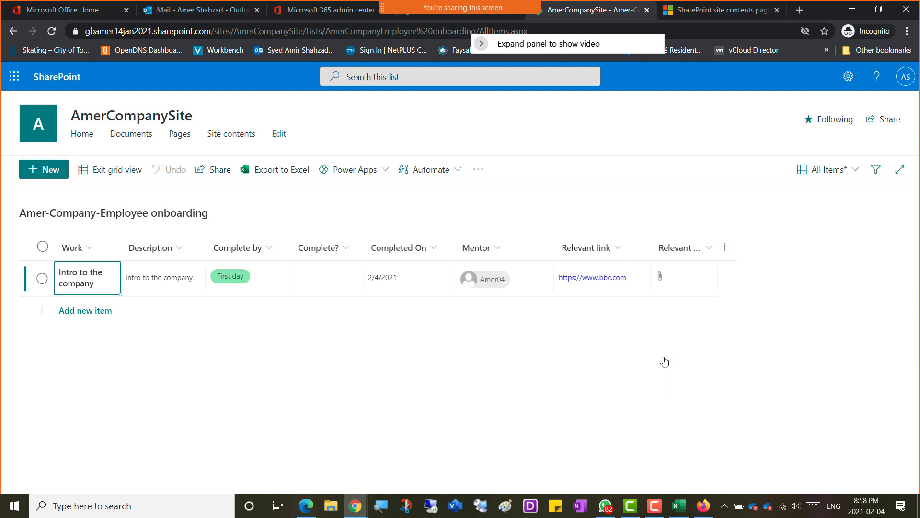
left_click(758, 349)
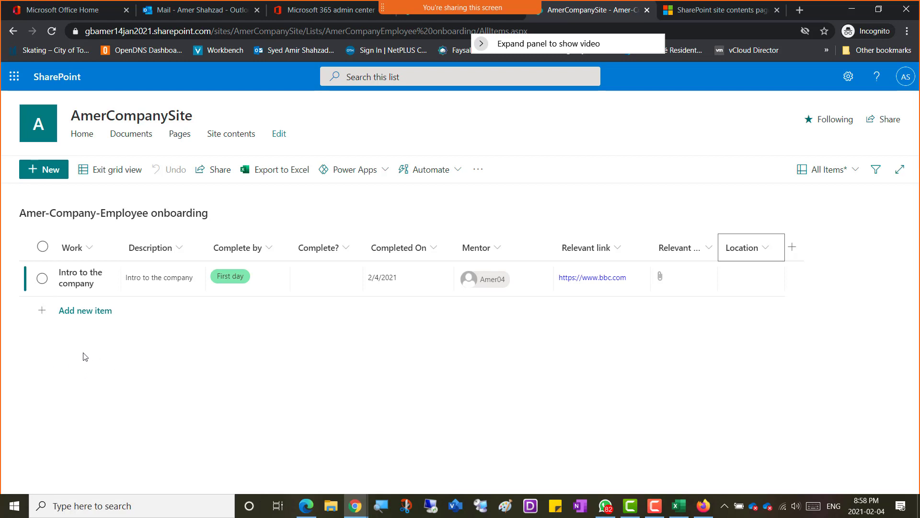
left_click(115, 176)
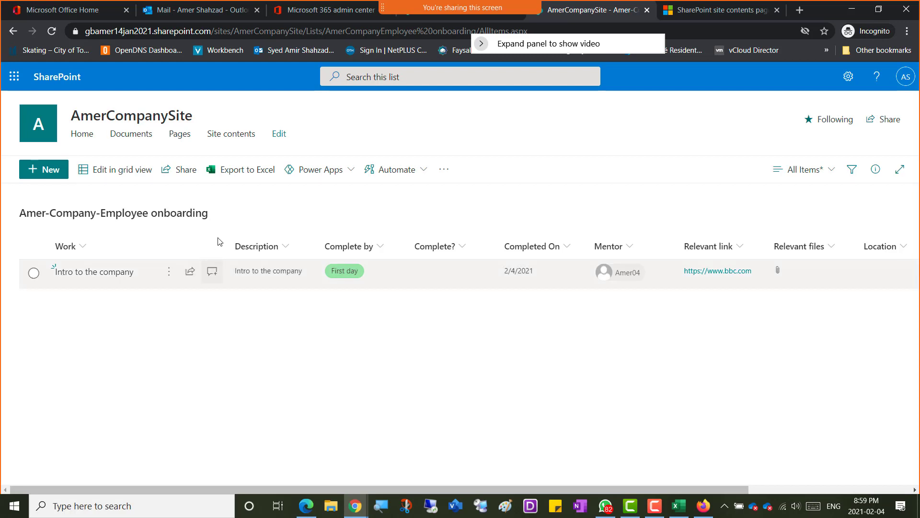
- On Site contents, glance at the onboarding list's actions, then show the + New content choices
left_click(236, 138)
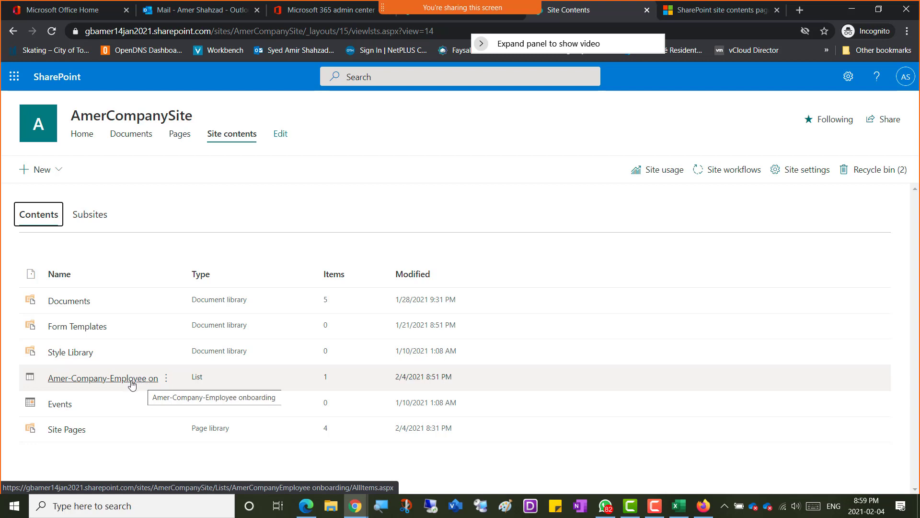
left_click(167, 379)
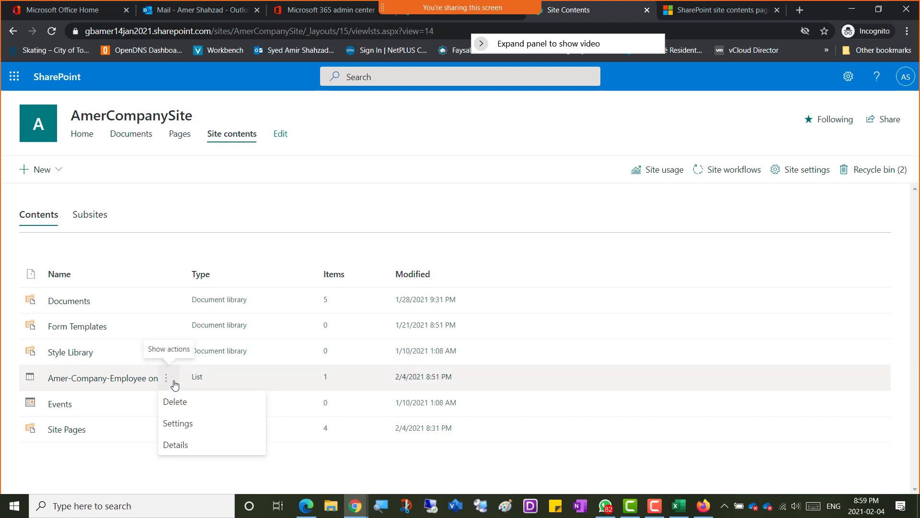
left_click(51, 476)
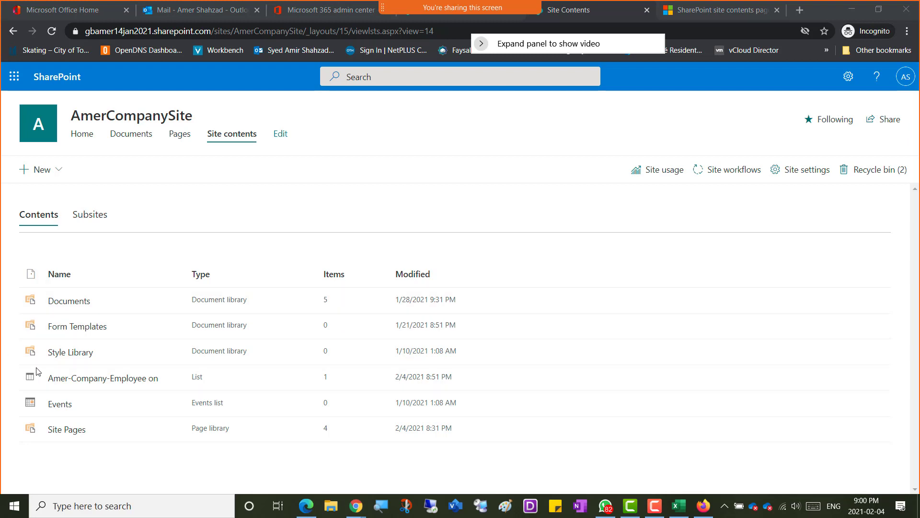
left_click(63, 176)
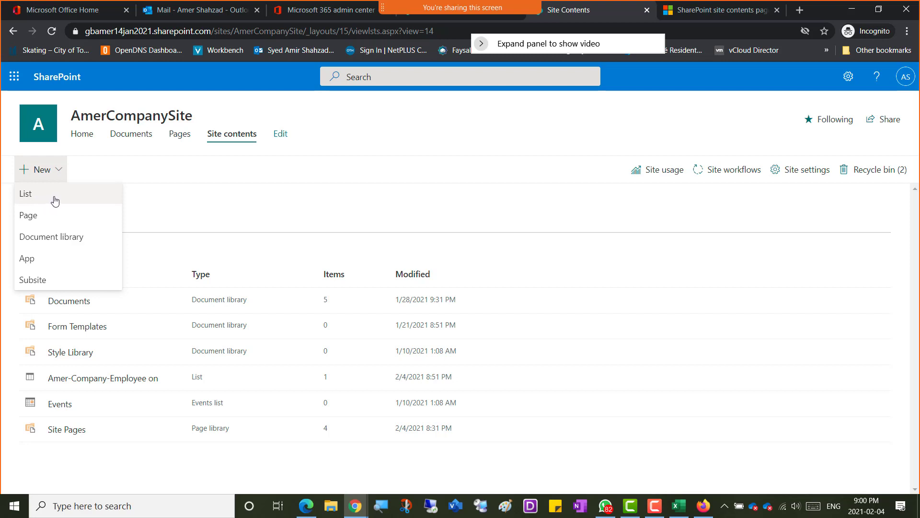
- Preview the Asset manager template's sample device table in Create a list, then cancel
left_click(52, 202)
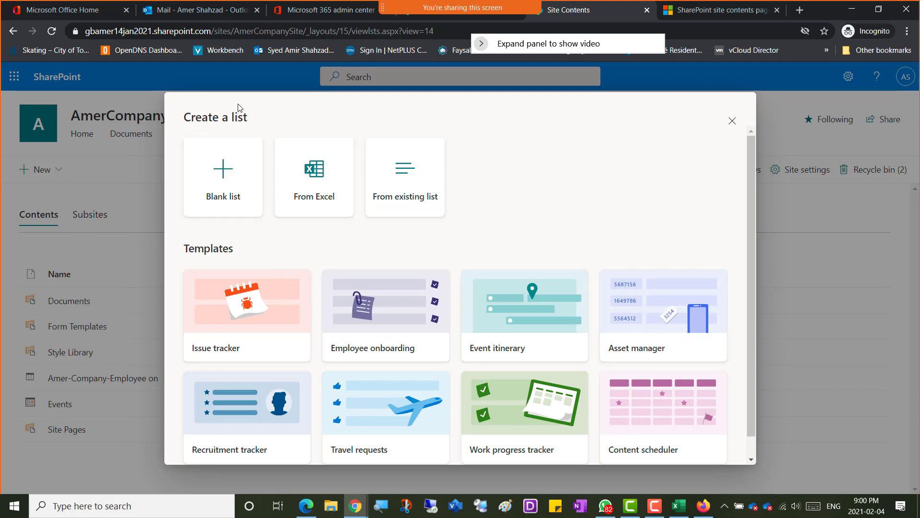
left_click_drag(238, 106, 458, 122)
left_click(663, 301)
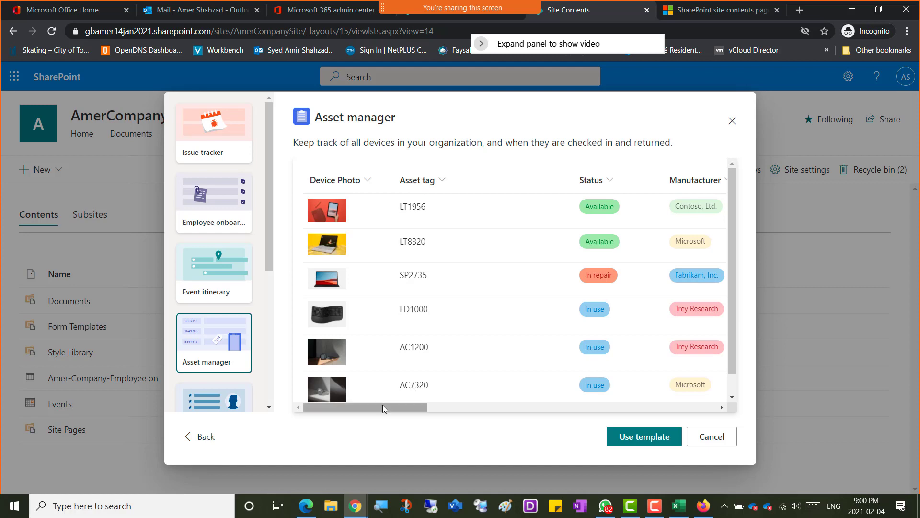
left_click_drag(384, 404, 402, 440)
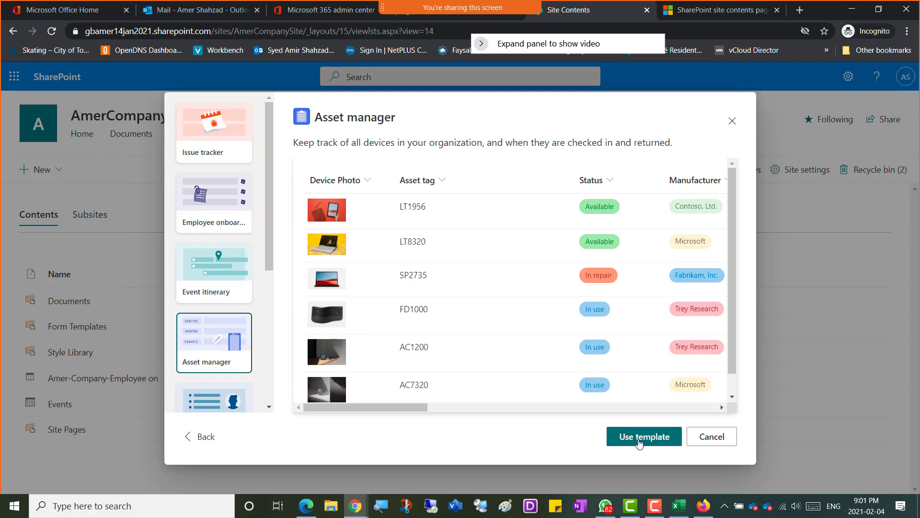
left_click(707, 438)
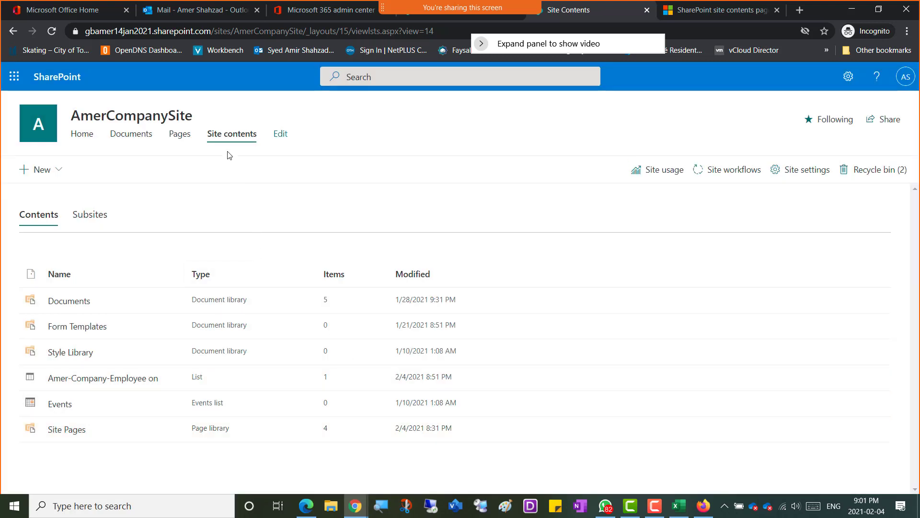
- Create a list named 'Asset manager' from its template, described as 'Managing the Assets'
left_click(59, 178)
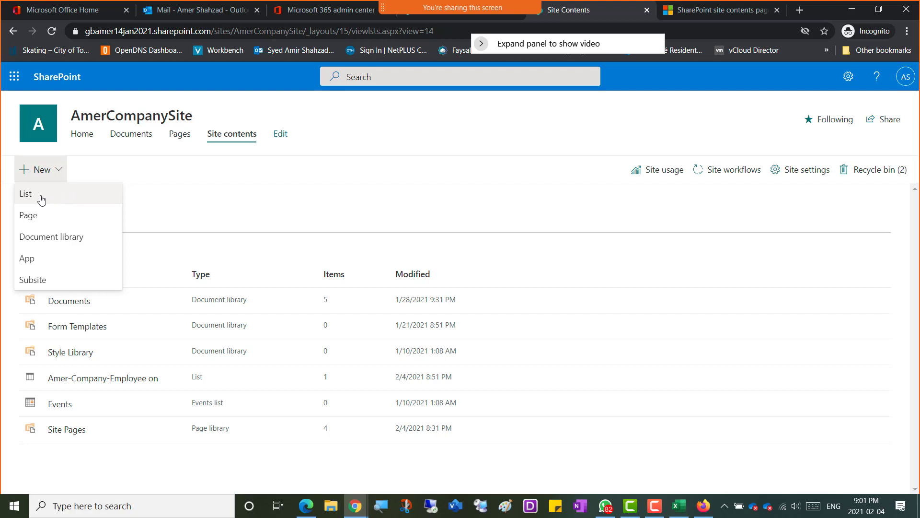
left_click(47, 199)
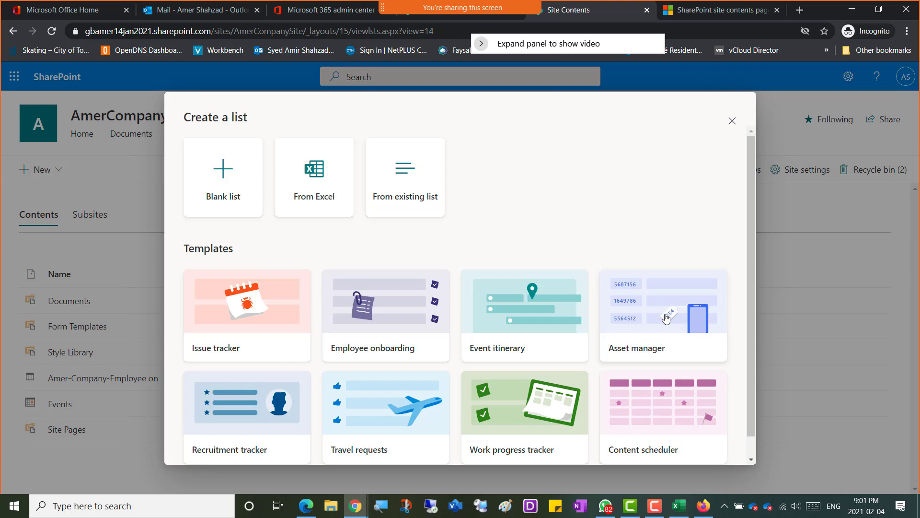
left_click(657, 320)
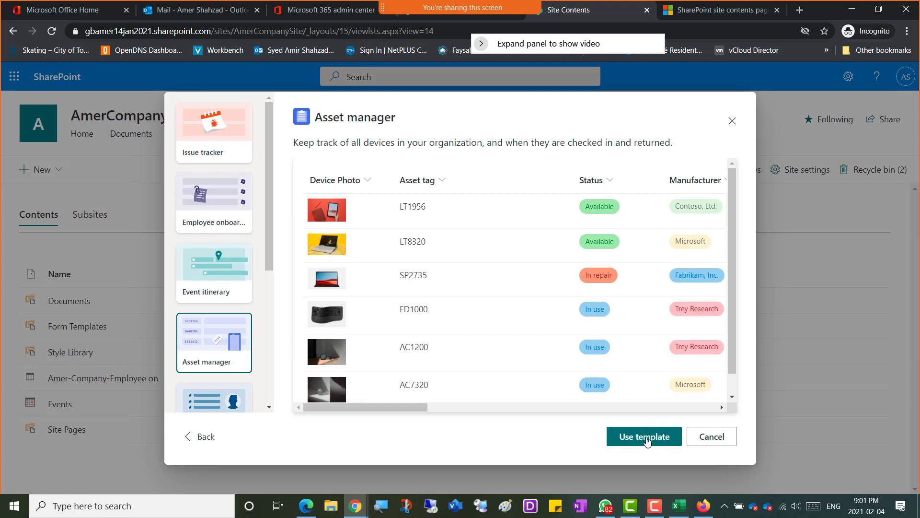
left_click(640, 442)
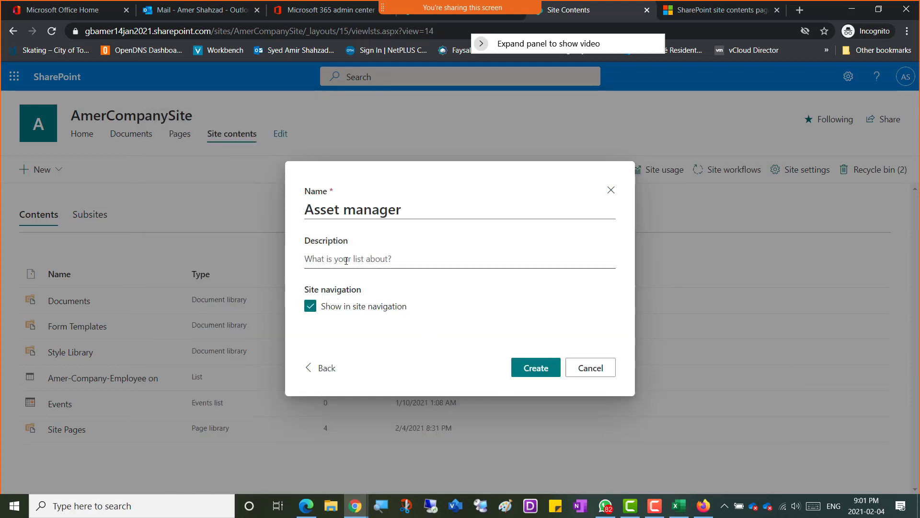
left_click(346, 259)
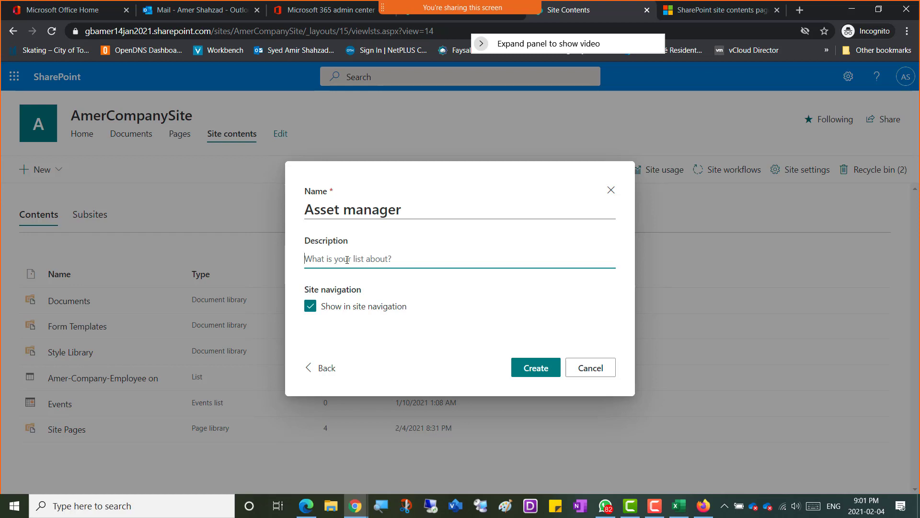
type("Managing the Assets")
left_click(531, 375)
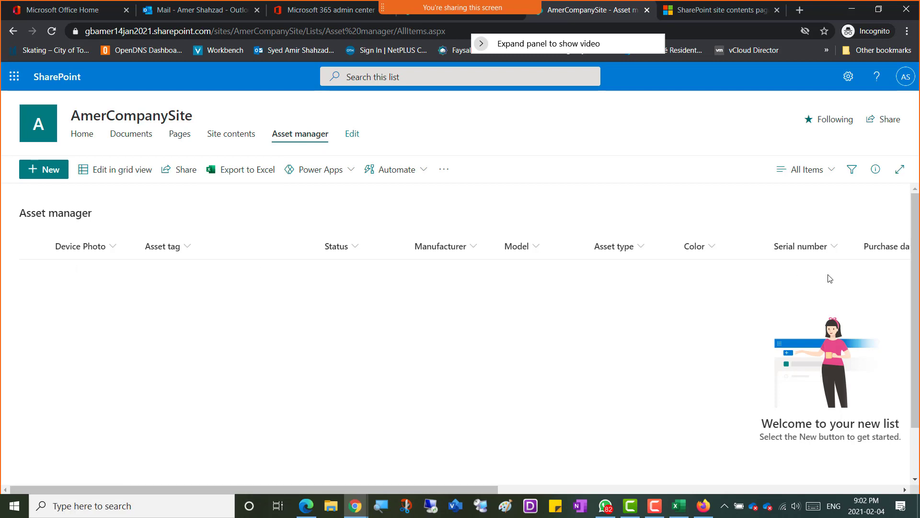
- Browse the Asset manager new-item form fields, including Asset tag, and close it unsaved
left_click(50, 181)
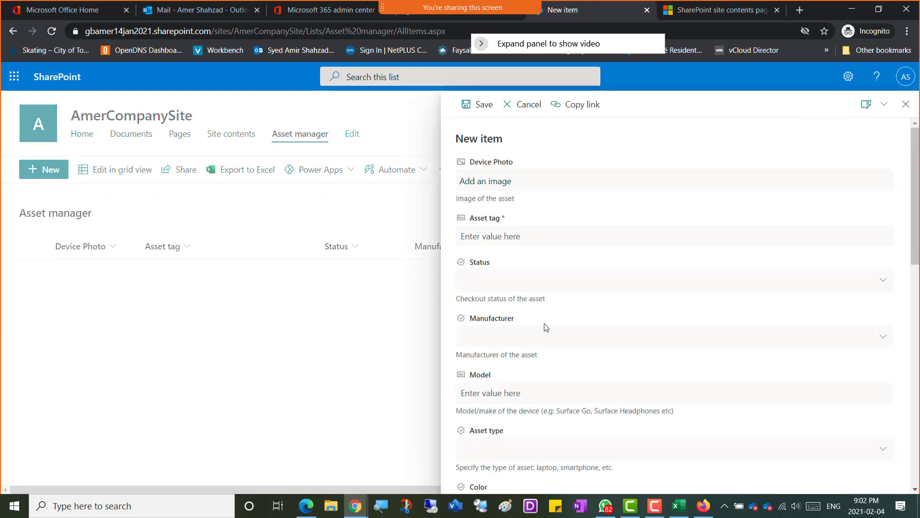
scroll(550, 362, "down", 1)
scroll(550, 363, "down", 12)
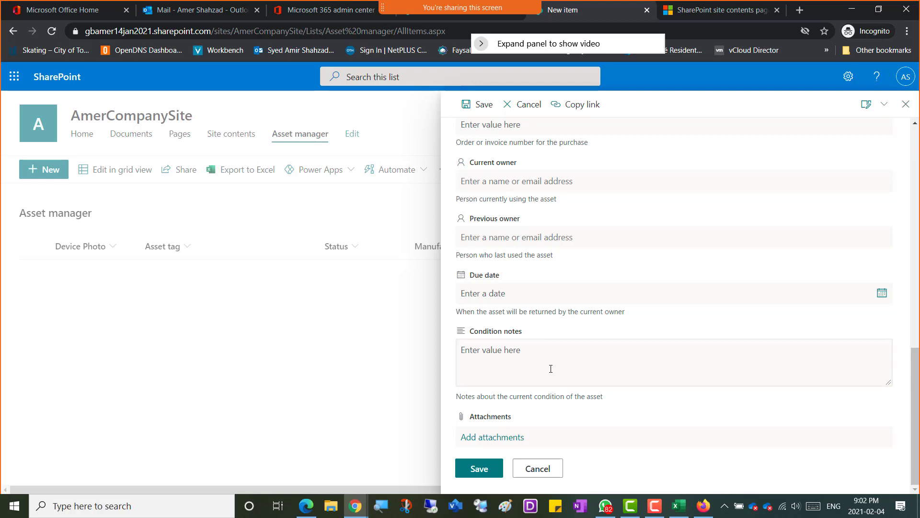
scroll(551, 368, "up", 12)
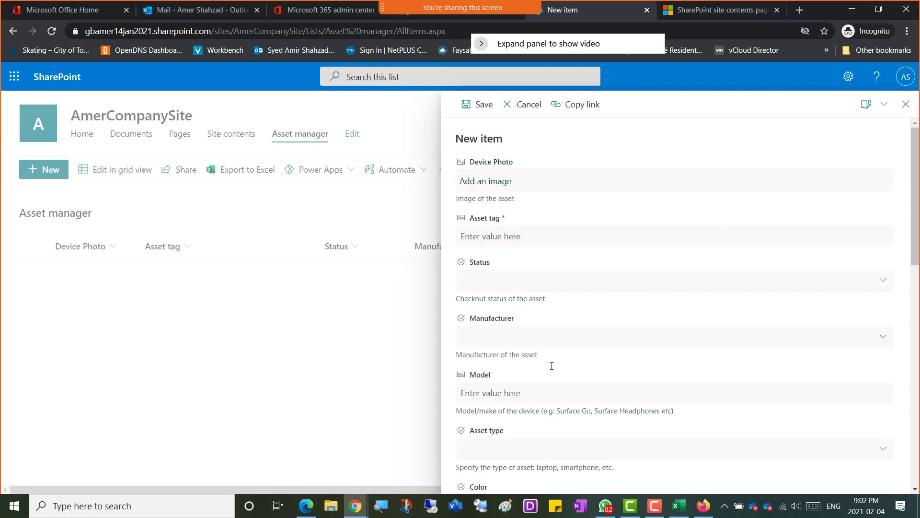
scroll(573, 343, "down", 12)
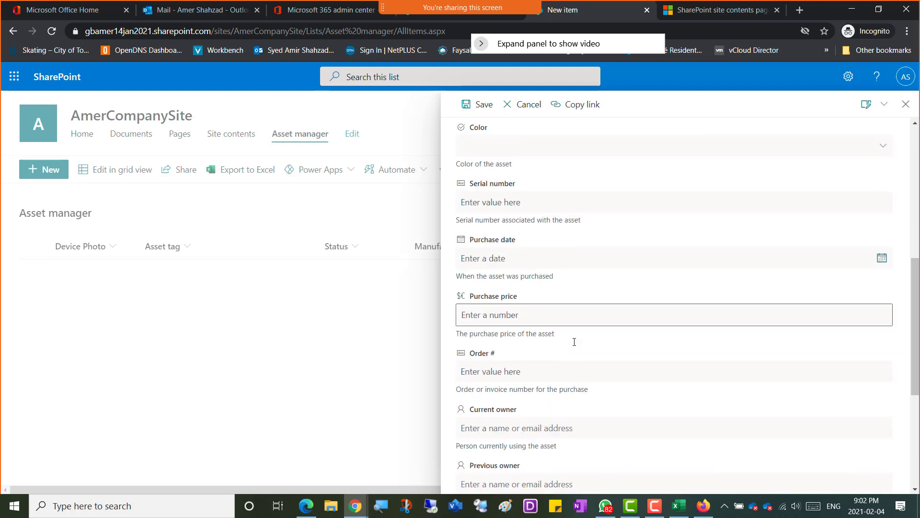
scroll(575, 342, "up", 12)
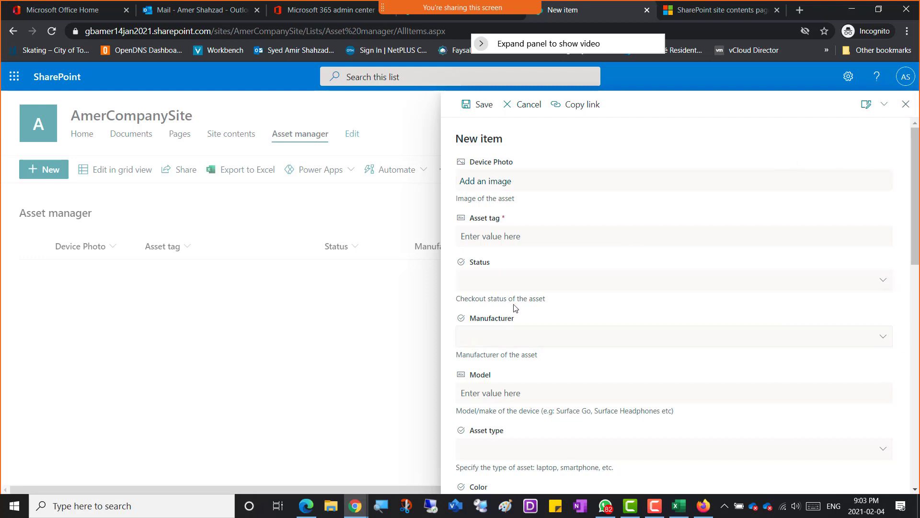
left_click(527, 237)
left_click(906, 106)
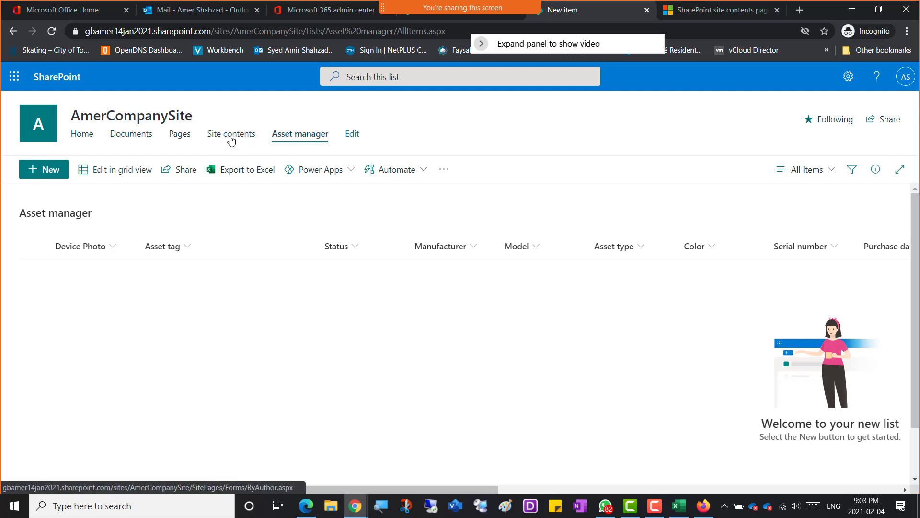
- Remove the Asset manager link from the top navigation, save it, and reload the list page
left_click(352, 136)
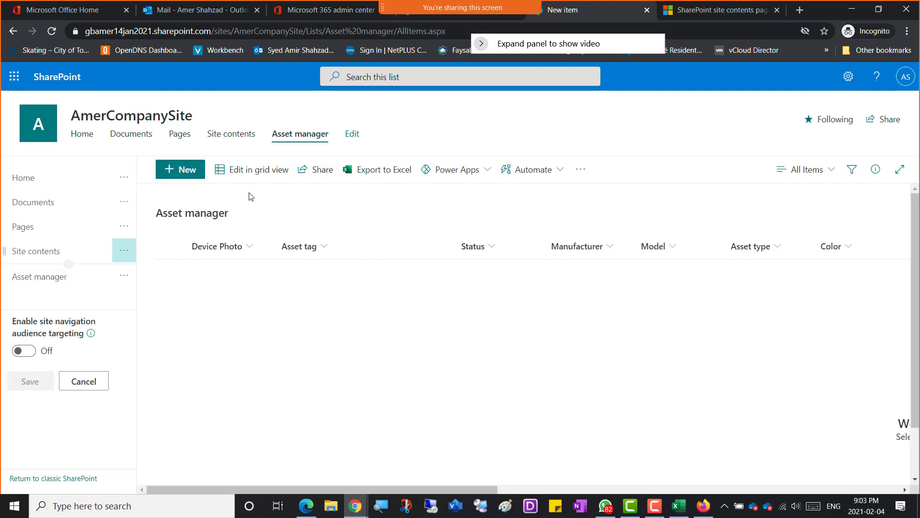
left_click(126, 281)
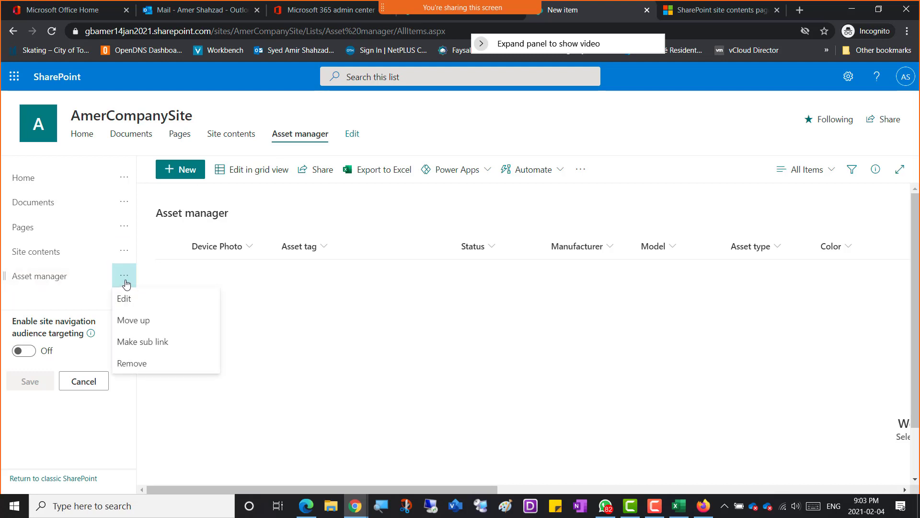
left_click(158, 370)
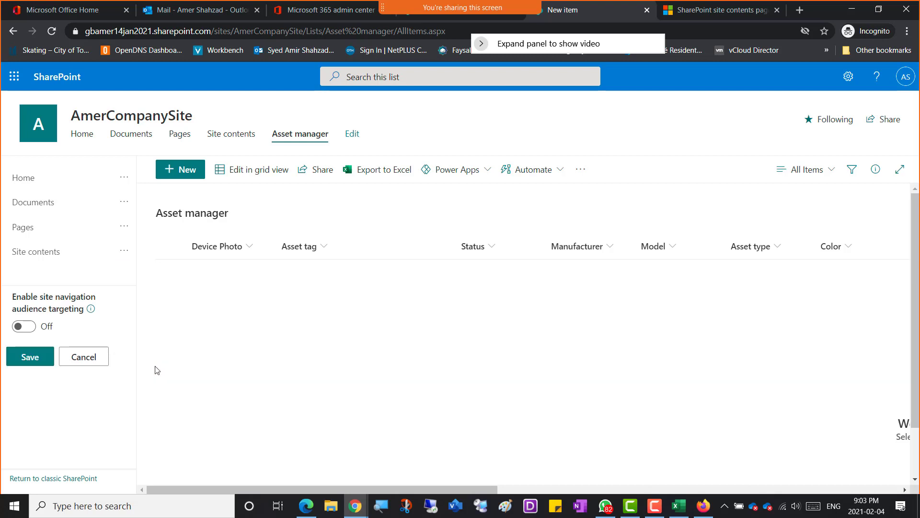
left_click(30, 361)
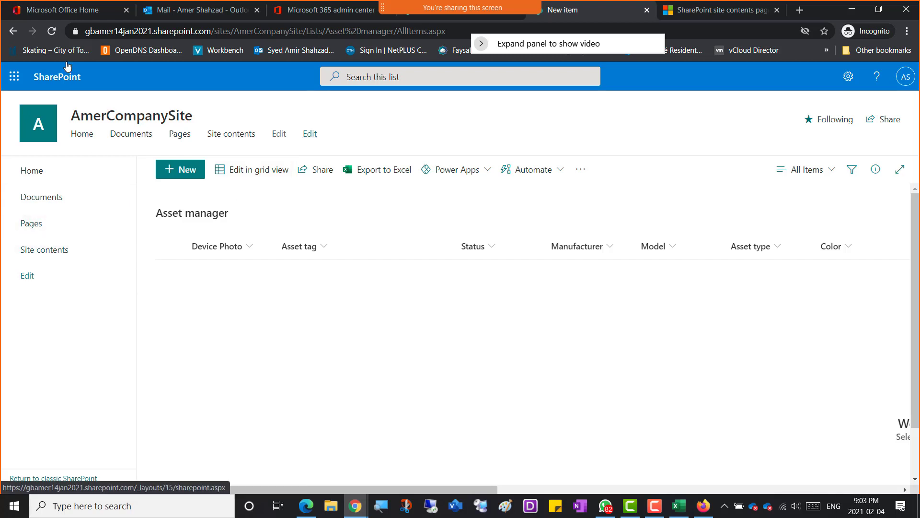
left_click(50, 38)
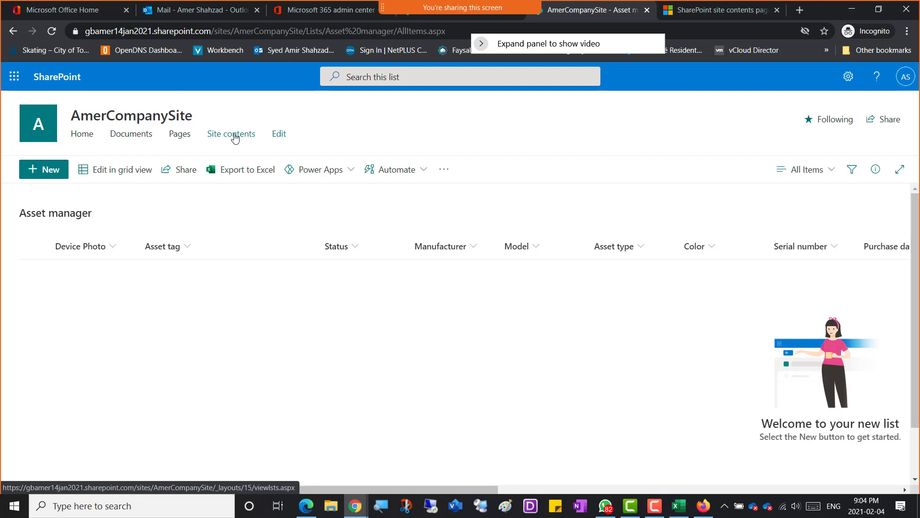
- Go to Site contents, now with seven entries, and show the + New content options
left_click(231, 136)
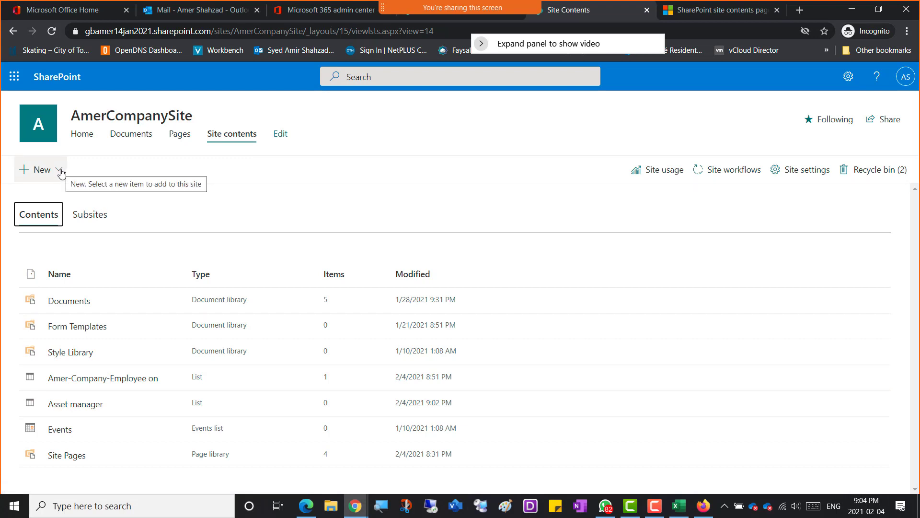
left_click(61, 174)
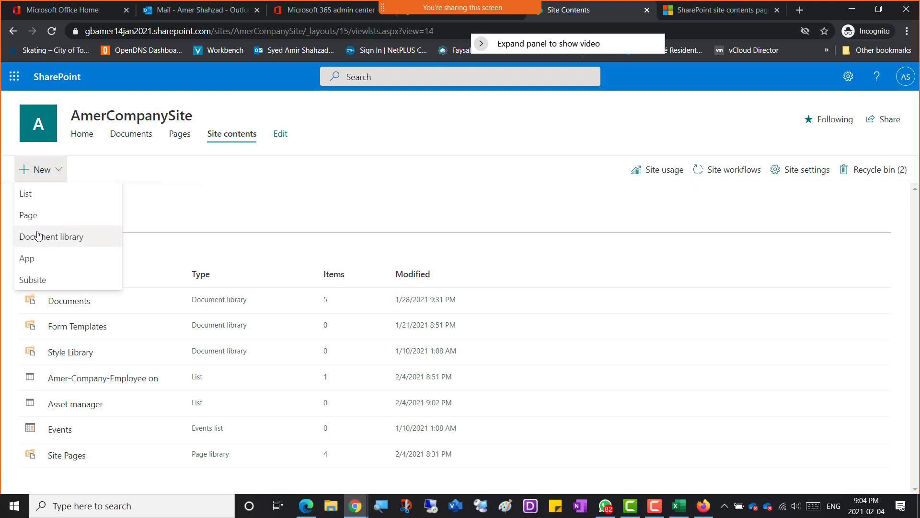
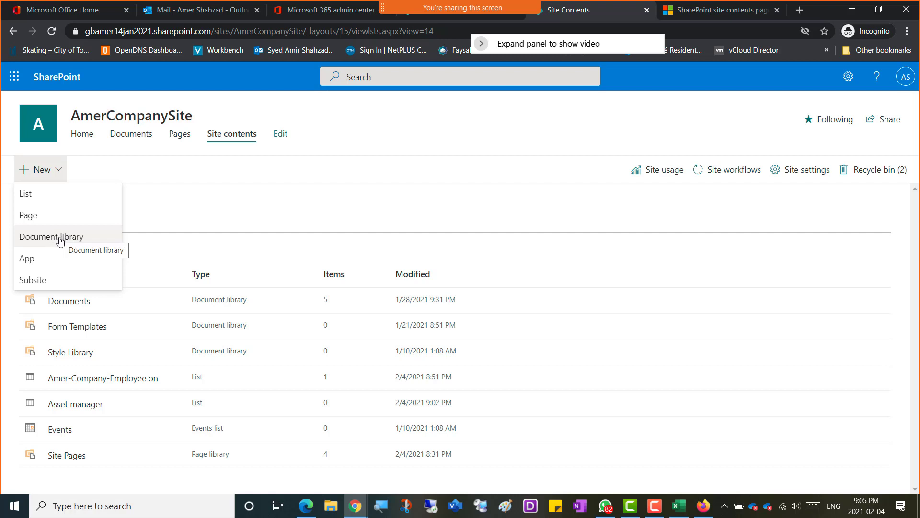
- Start a new document library named 'Amer-Document Library'
left_click(60, 237)
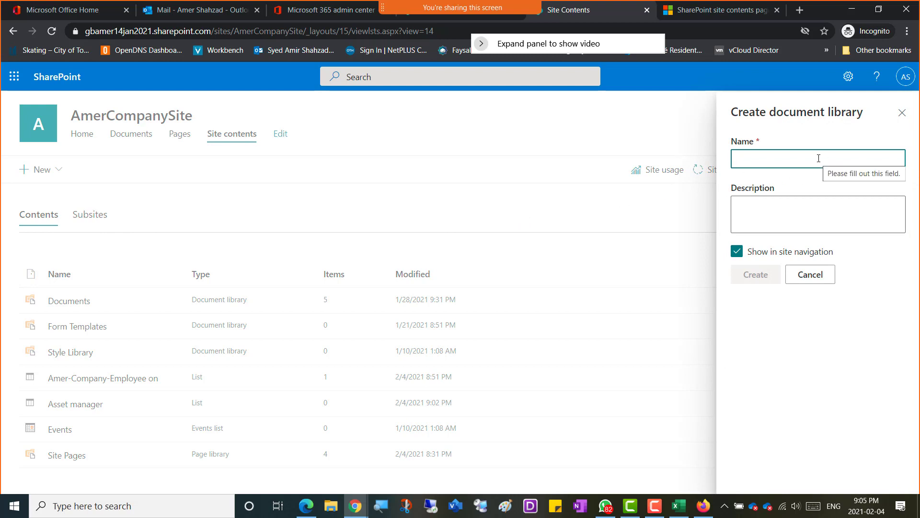
type("Ame")
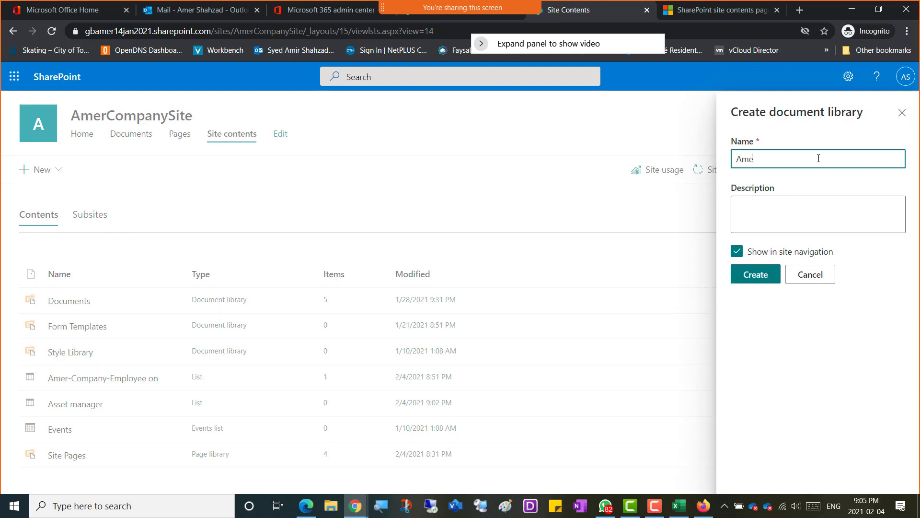
type("r-documentLibrary")
key("shift+Right")
type("D")
- Copy the name into the description and keep the library out of site navigation
left_click(832, 159)
key("ctrl+a")
key("ctrl+c")
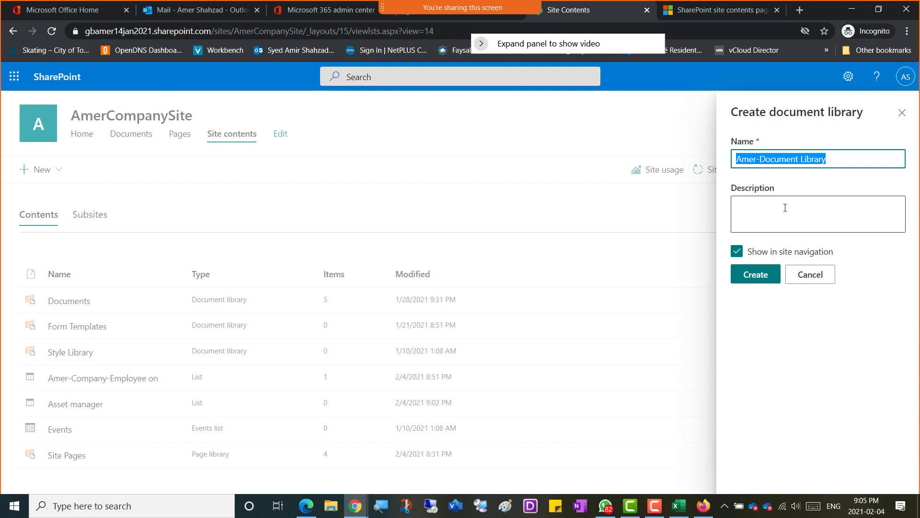
left_click(786, 208)
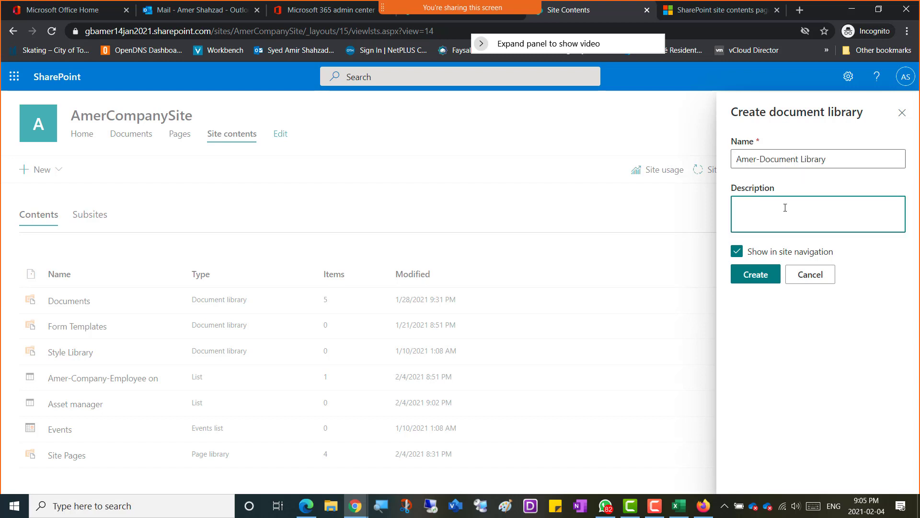
key("ctrl+v")
left_click(738, 252)
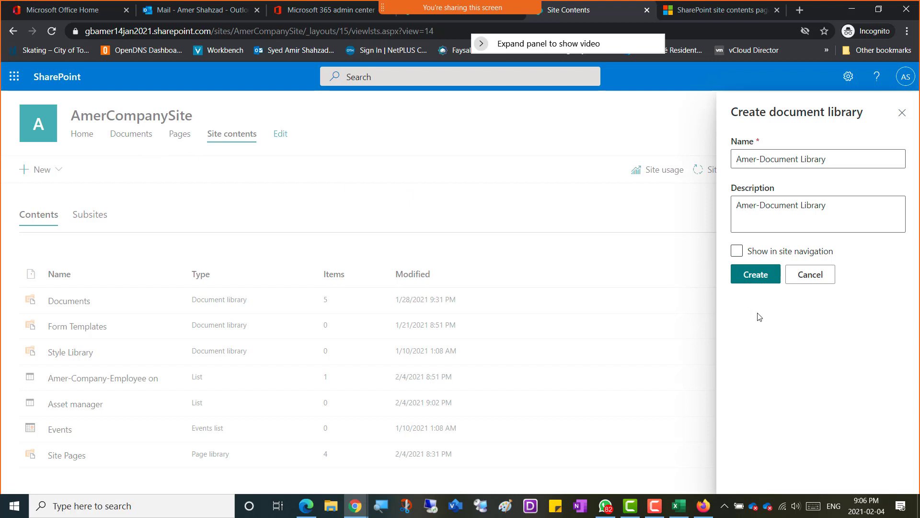
- Create Amer-Document Library, then add a folder named 'Sales Documents' inside it
left_click(751, 278)
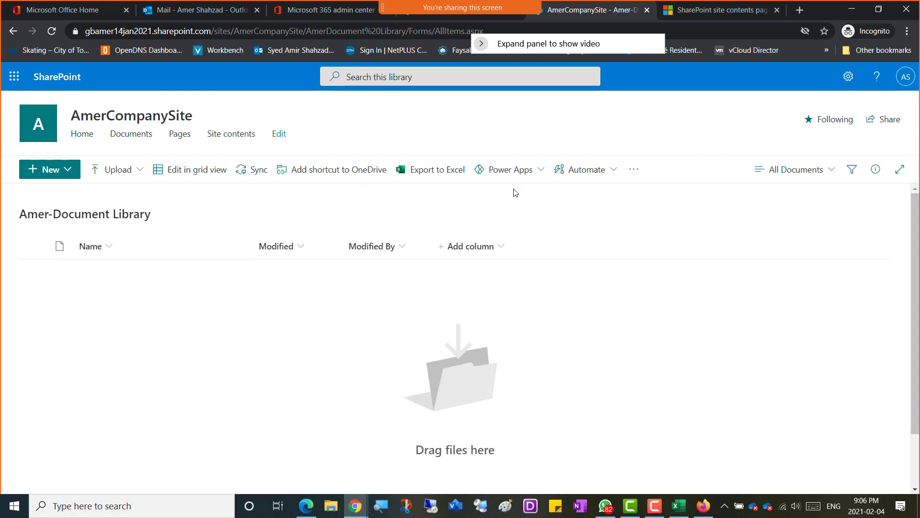
left_click(69, 177)
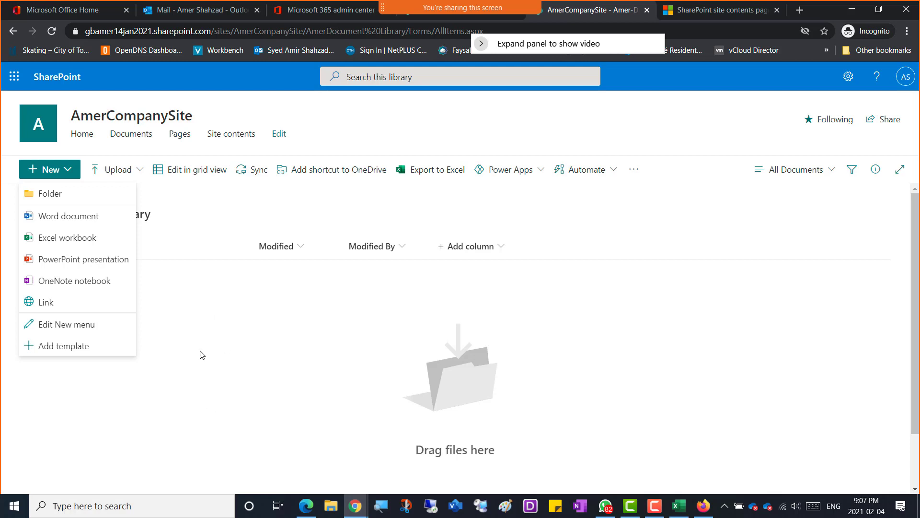
left_click(59, 196)
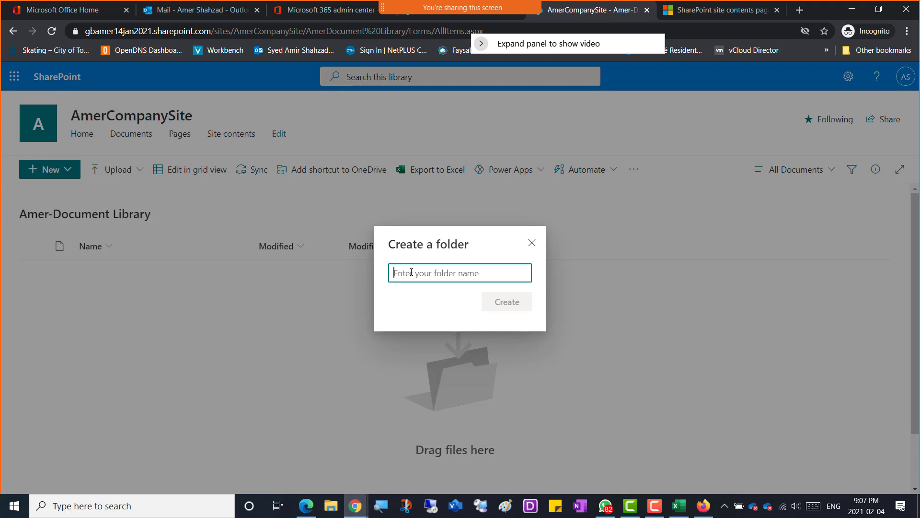
type("SAI")
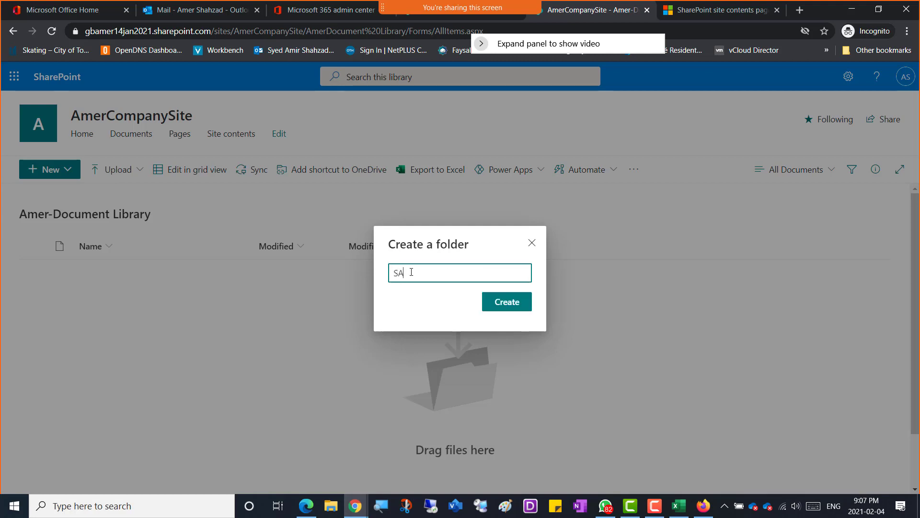
key("BackSpace")
key("BackSpace")
type("ales Documents")
left_click(511, 307)
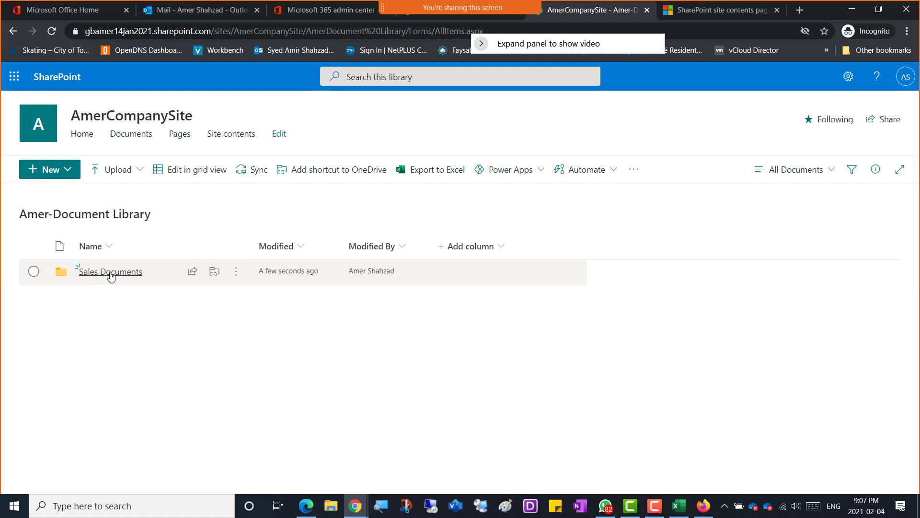
- Check the empty Sales Documents folder, then go back to Site contents
left_click(112, 272)
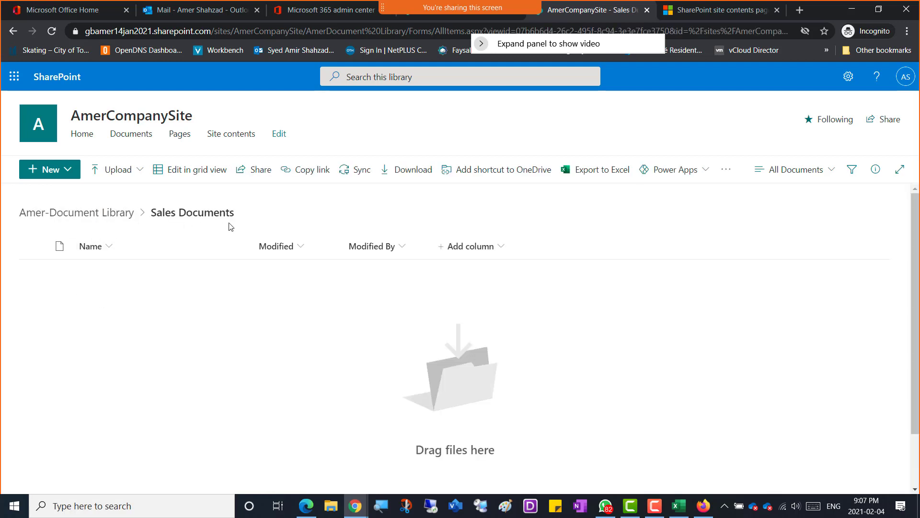
left_click(65, 173)
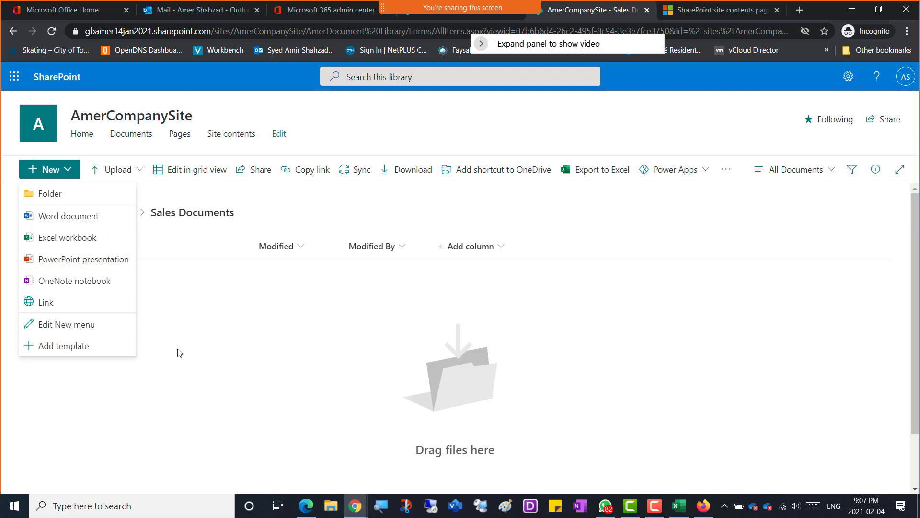
left_click(194, 316)
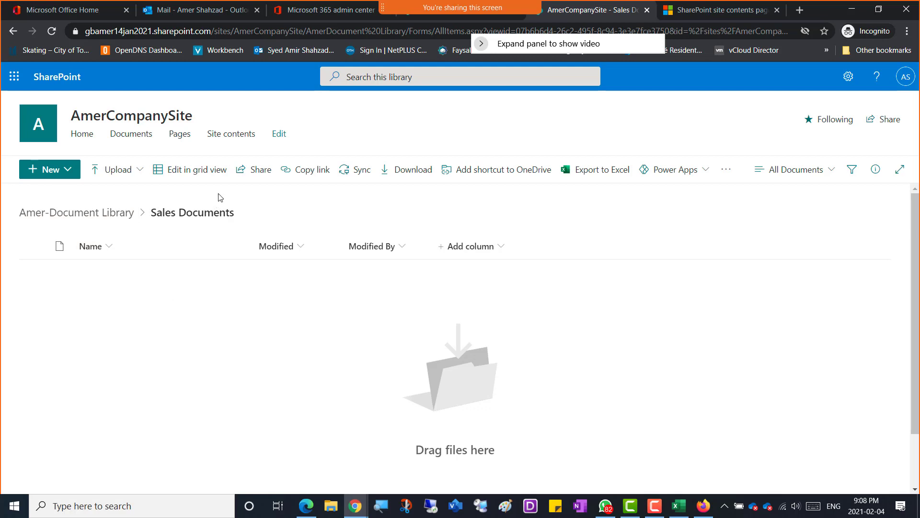
left_click(238, 139)
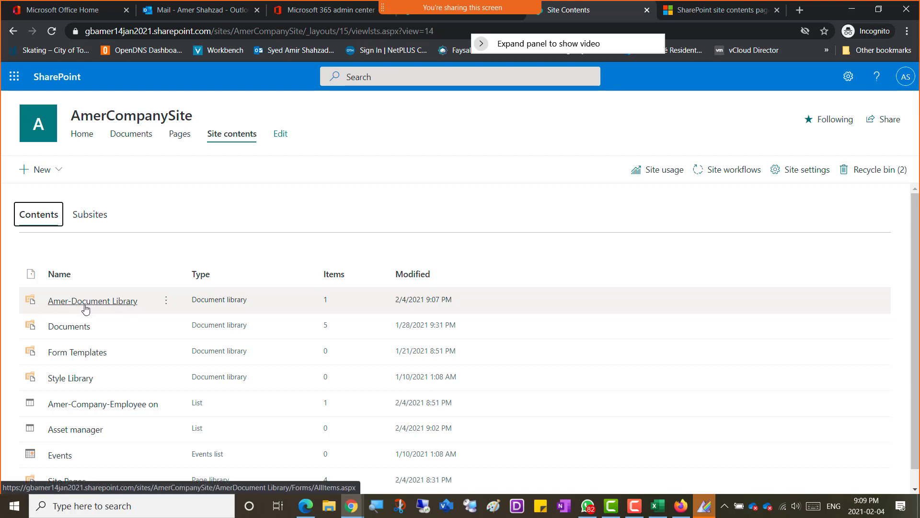
- Open Amer-Document Library and snip a screenshot of the page showing the Sales Documents folder
left_click(88, 306)
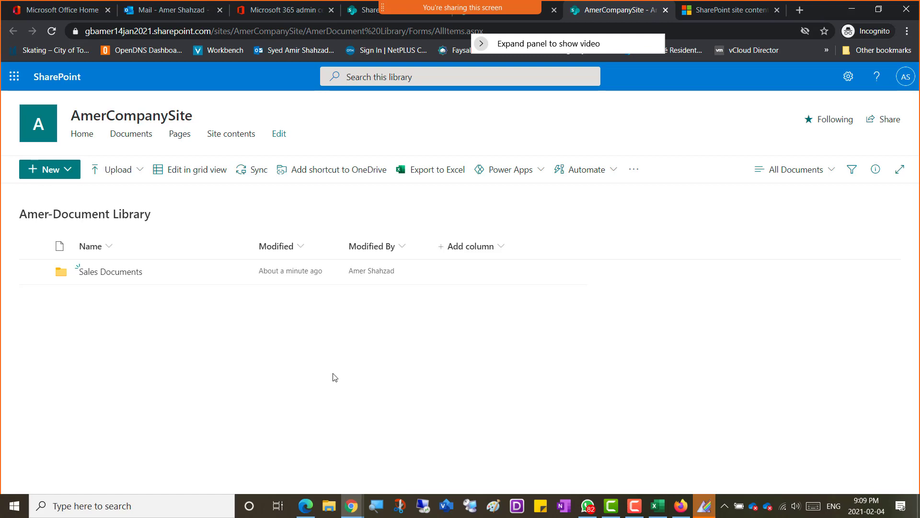
key("super+shift+s")
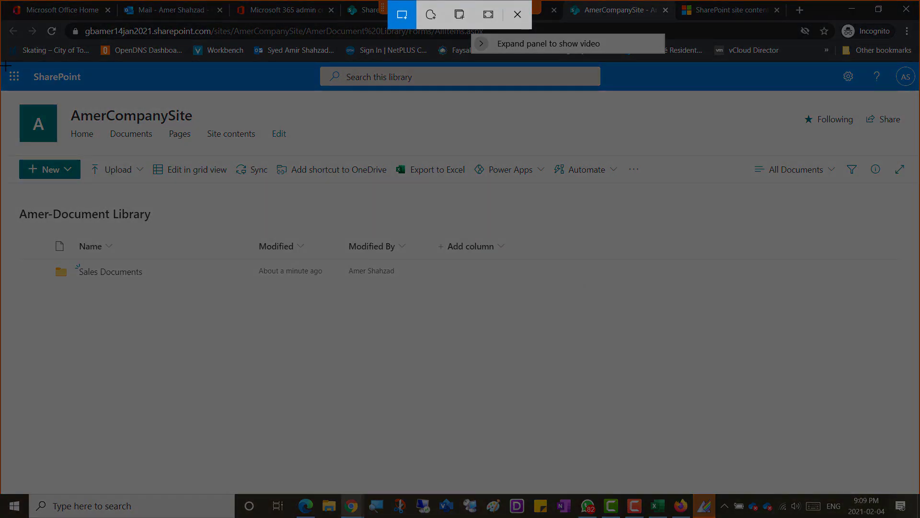
left_click_drag(403, 148, 706, 392)
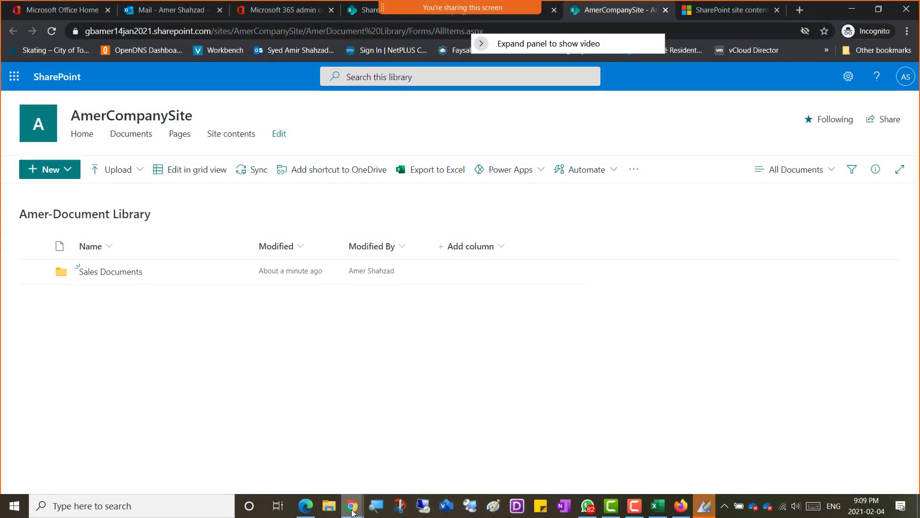
mouse_move(359, 493)
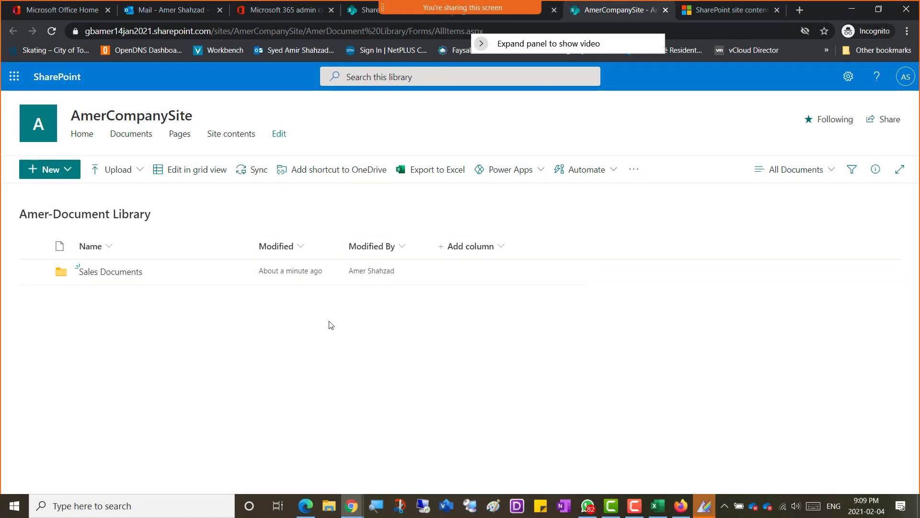
left_click(353, 510)
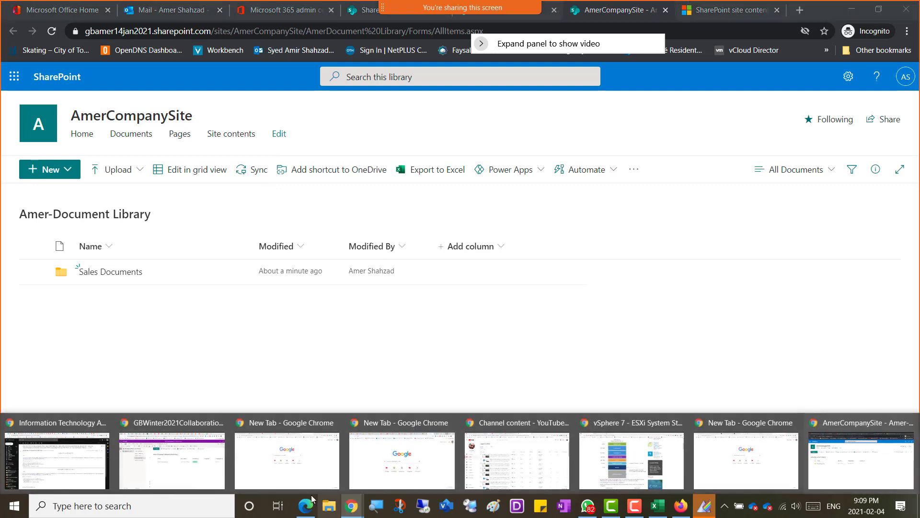
- Note 'Screenshot 7 = document Library' on the OneNote Week 4 page with the library snip
left_click(175, 460)
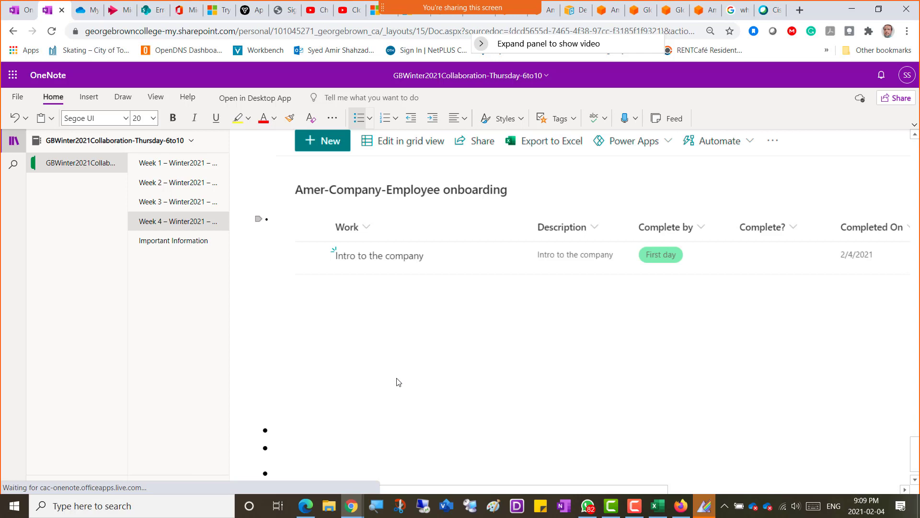
type("Screenshot 7")
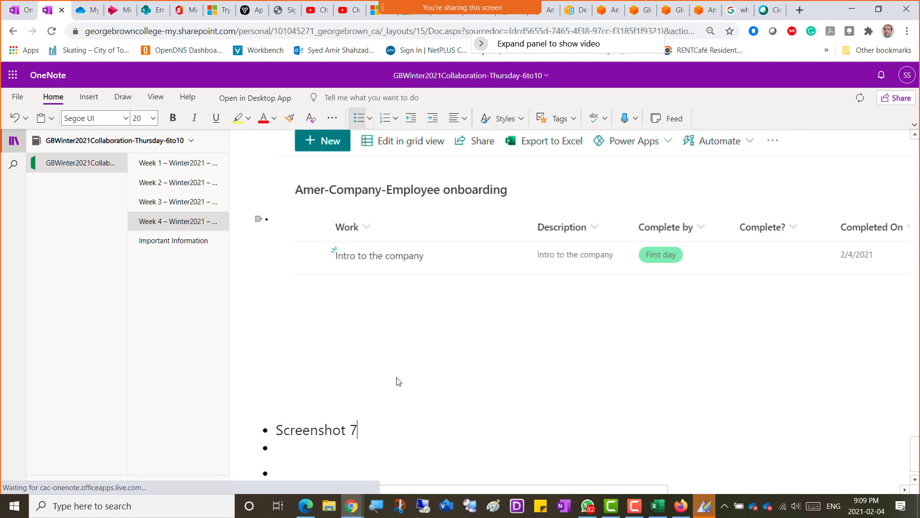
type(" = document Library")
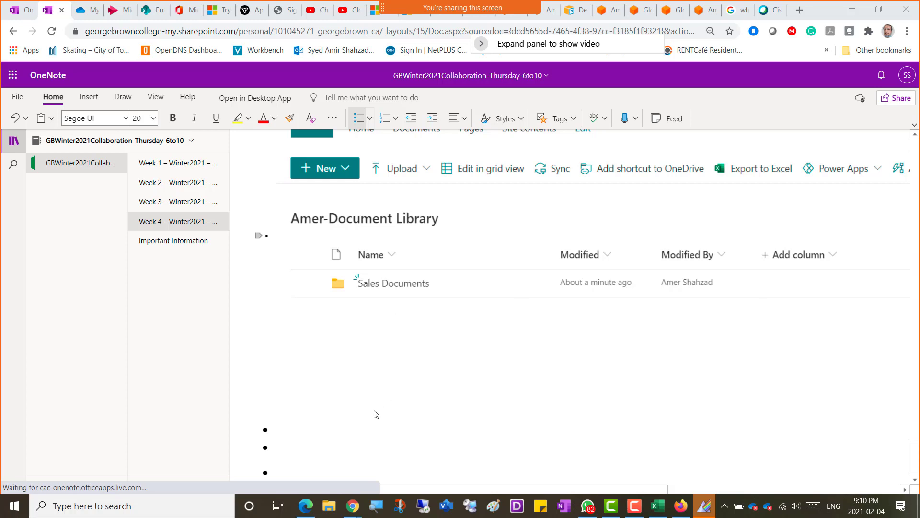
key("alt+Tab")
key("alt+Tab")
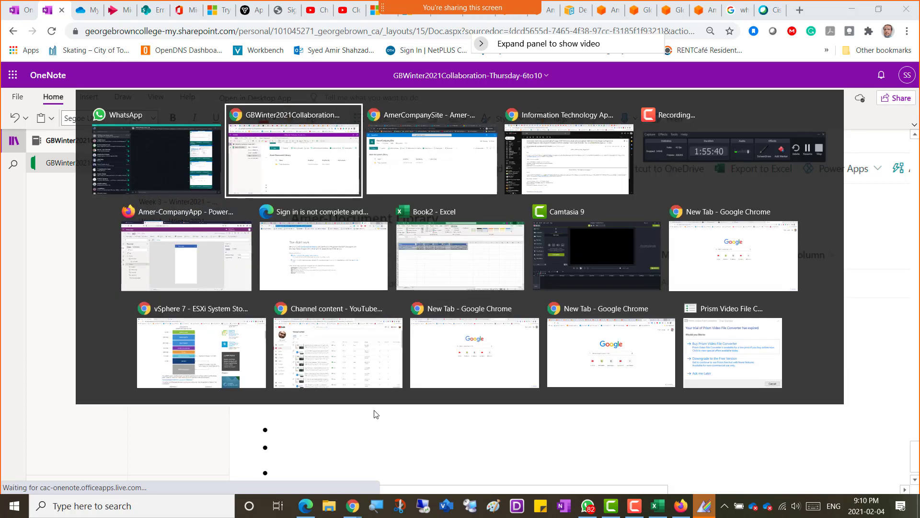
key("alt+Tab")
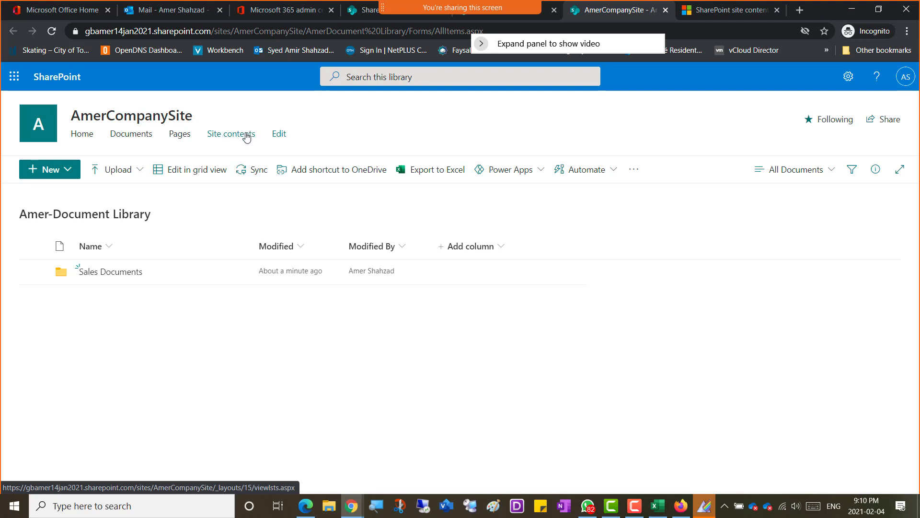
- Return to AmerCompanySite's Site contents and show the + New options: List, Page, Document library, App, Subsite
left_click(243, 134)
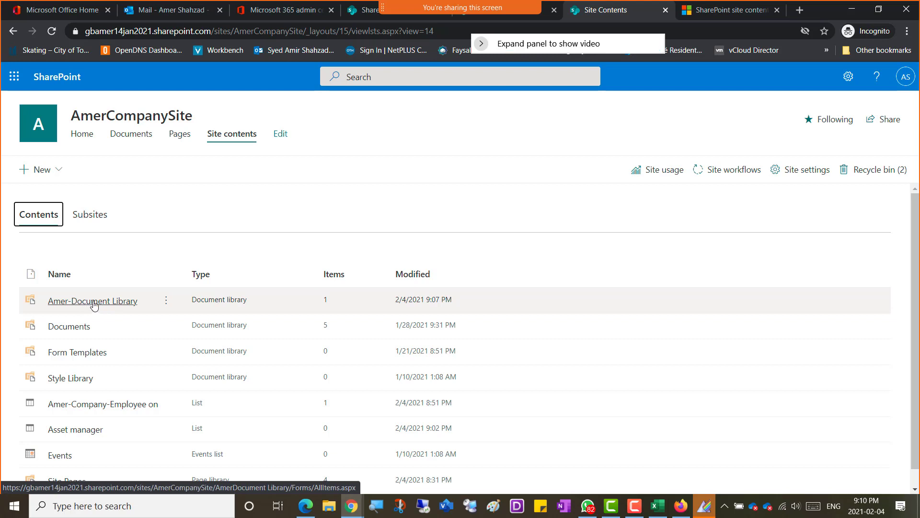
left_click(94, 302)
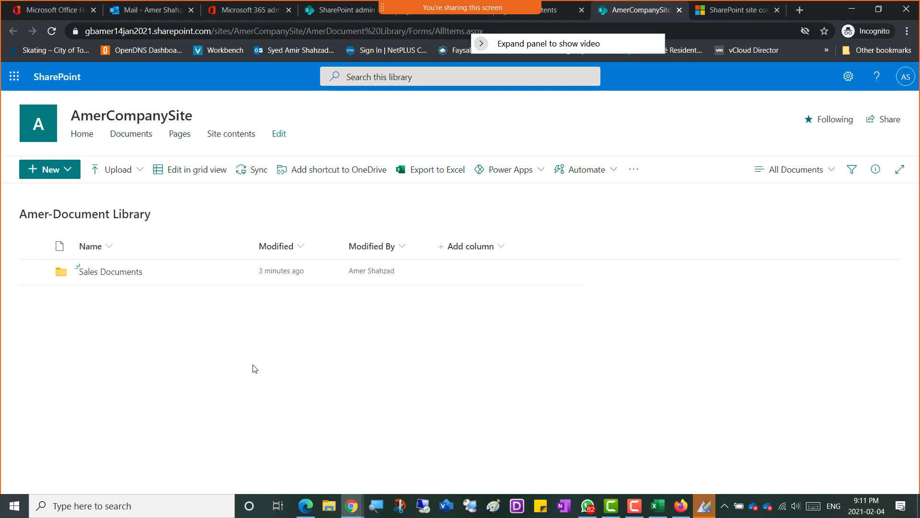
left_click(236, 137)
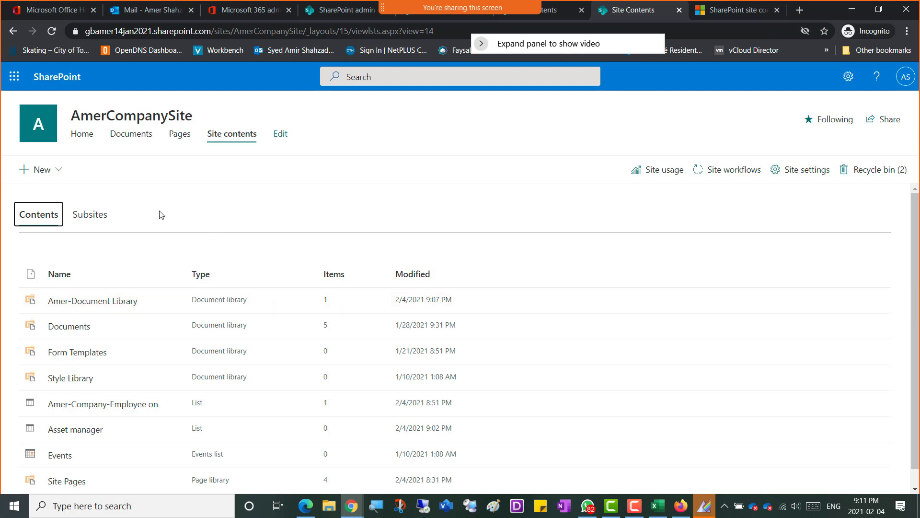
left_click(60, 173)
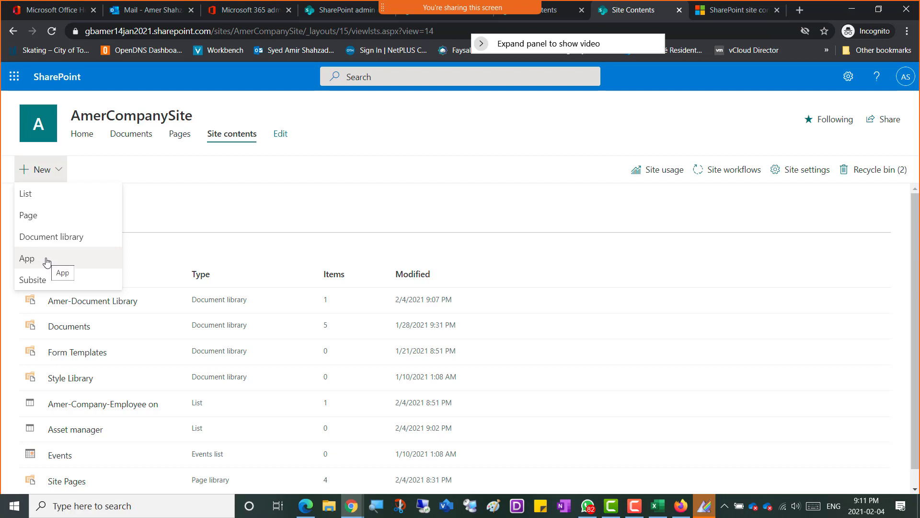
- Choose App from the New menu and browse the Your Apps list, including Calendar and Import Spreadsheet
left_click(47, 261)
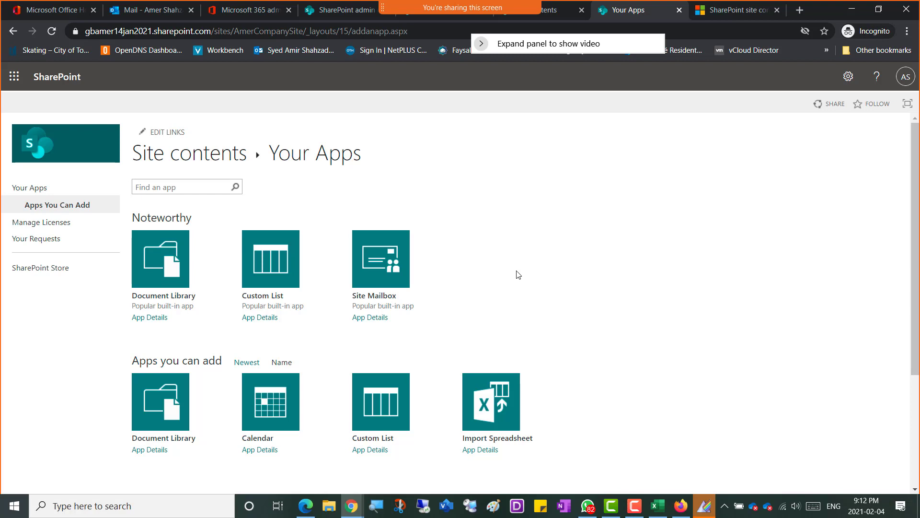
scroll(517, 274, "down", 2)
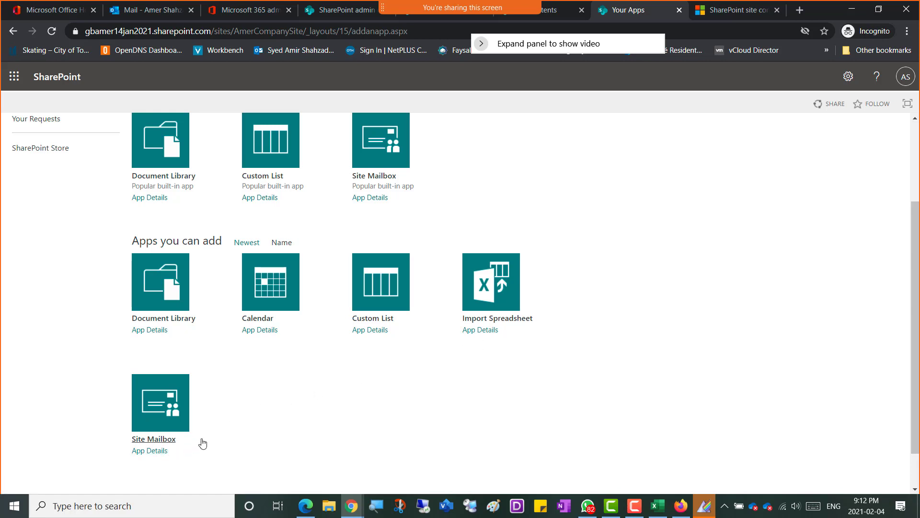
scroll(202, 441, "down", 1)
scroll(208, 437, "up", 4)
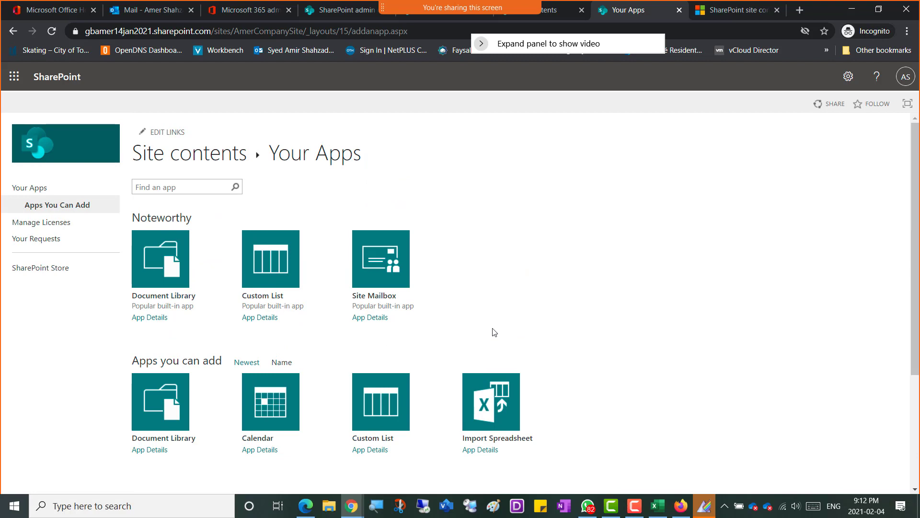
scroll(493, 332, "down", 3)
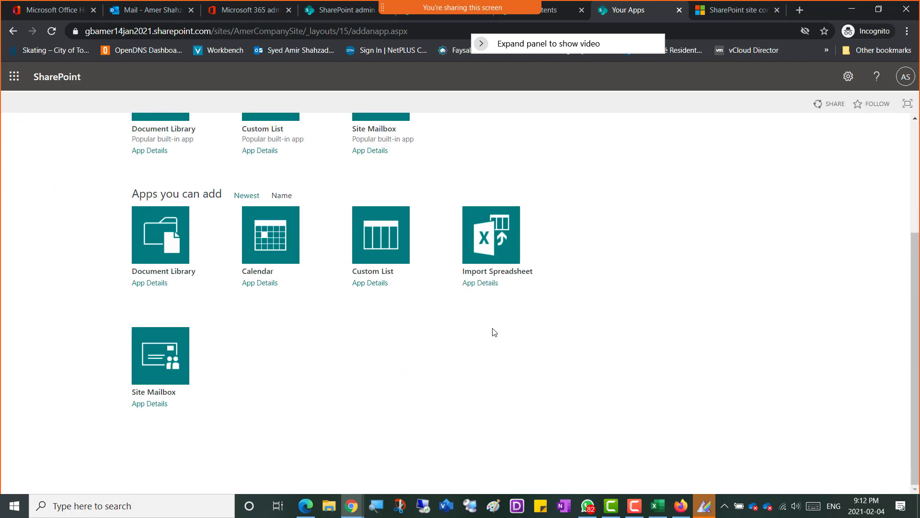
scroll(494, 332, "up", 3)
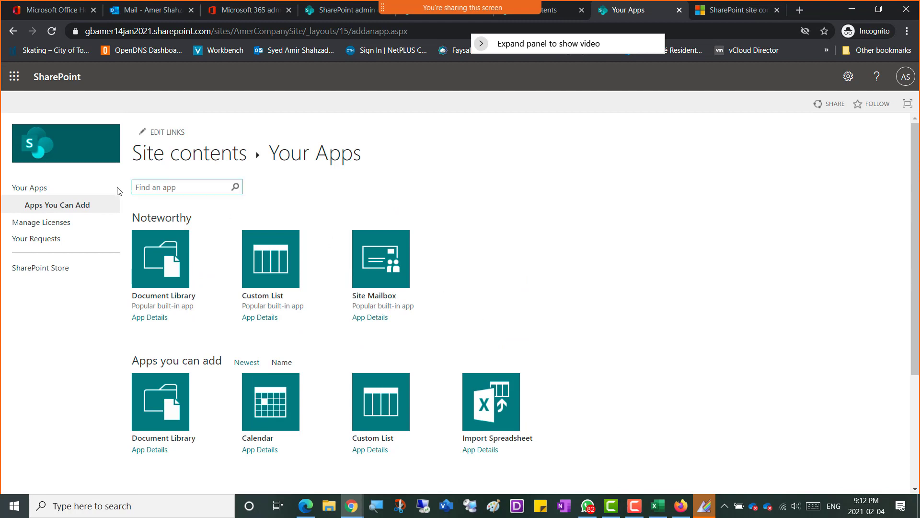
- View the empty Manage Licenses page, then the empty Your Requests page
left_click(61, 226)
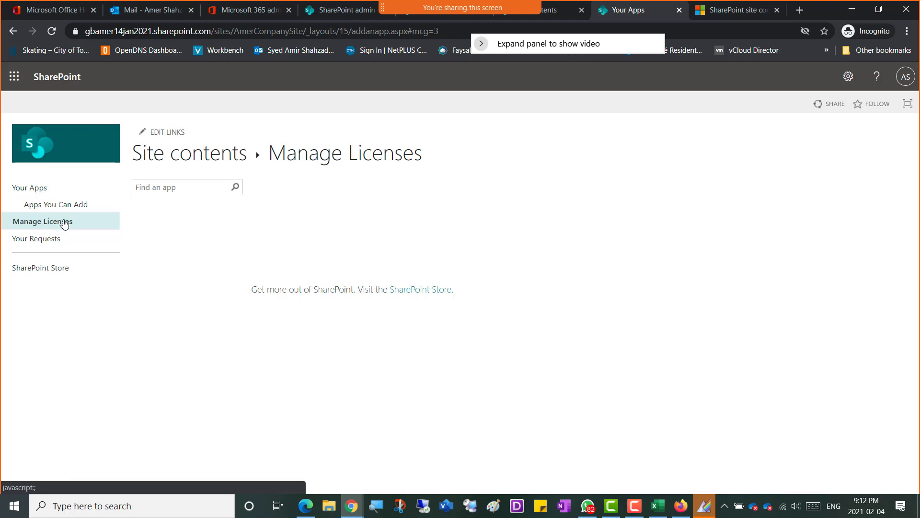
left_click(51, 244)
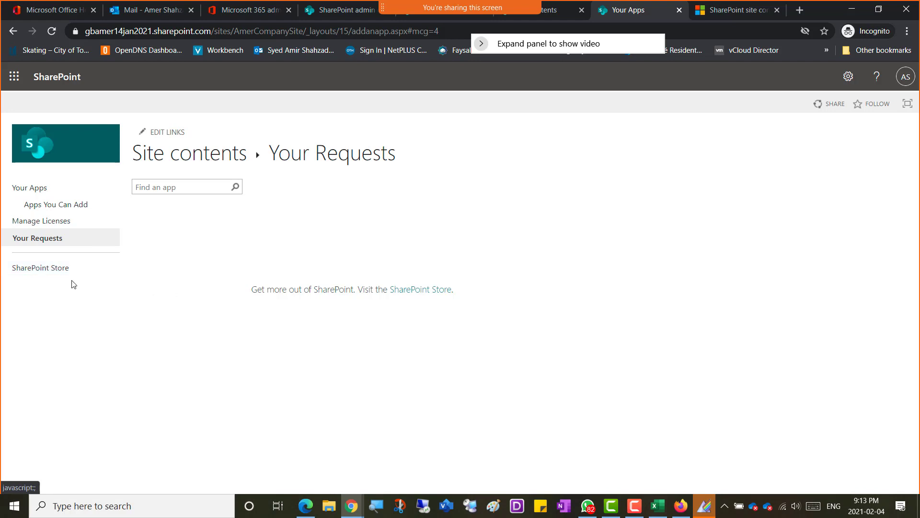
- Open the SharePoint Store and scroll through its app categories and listings
left_click(40, 271)
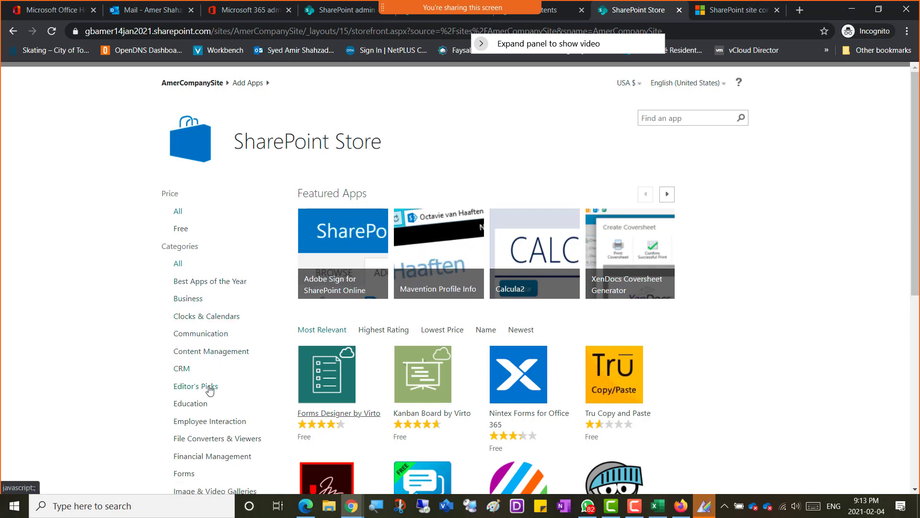
scroll(209, 390, "down", 1)
scroll(209, 389, "down", 2)
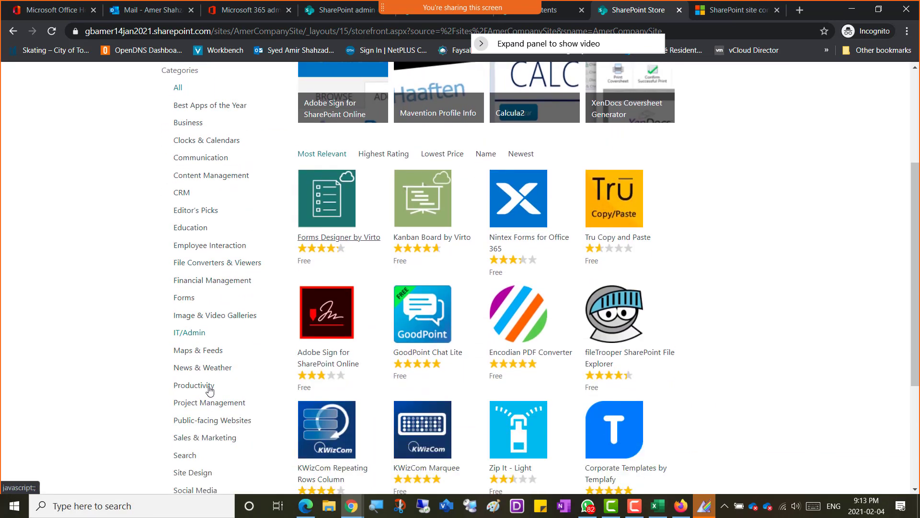
scroll(209, 389, "down", 2)
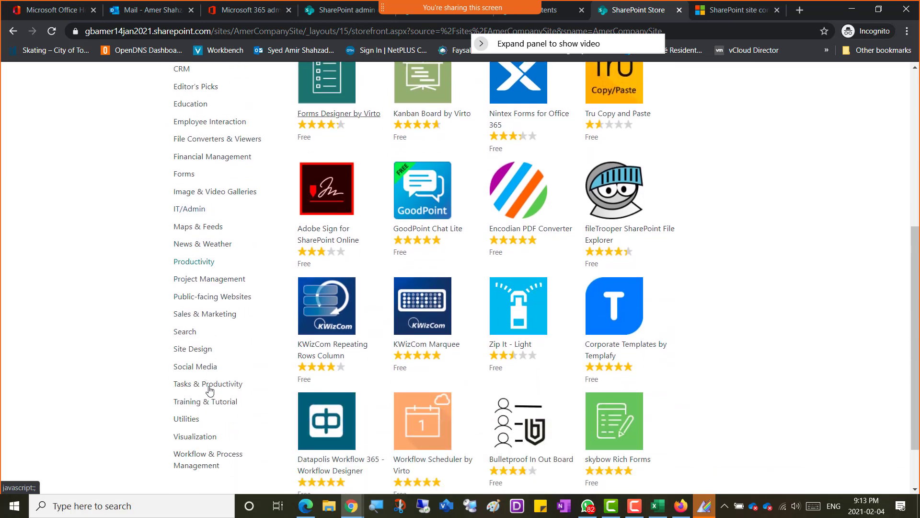
scroll(210, 389, "down", 1)
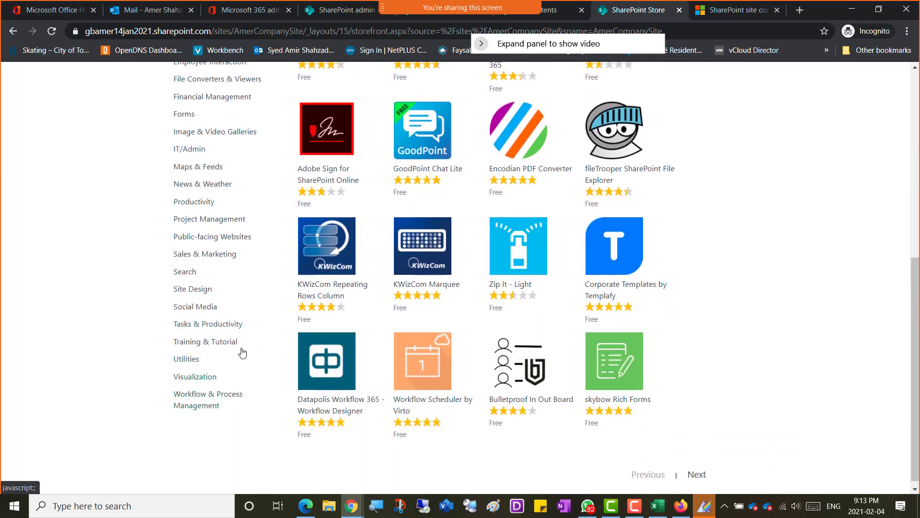
scroll(756, 327, "up", 1)
scroll(756, 327, "up", 5)
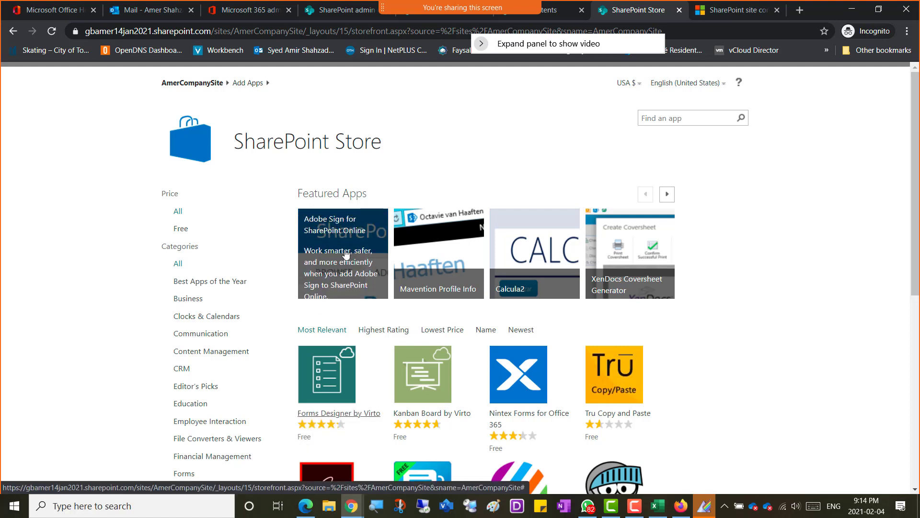
- Open the Adobe Sign for SharePoint Online details and flip through its four preview screenshots
left_click(331, 259)
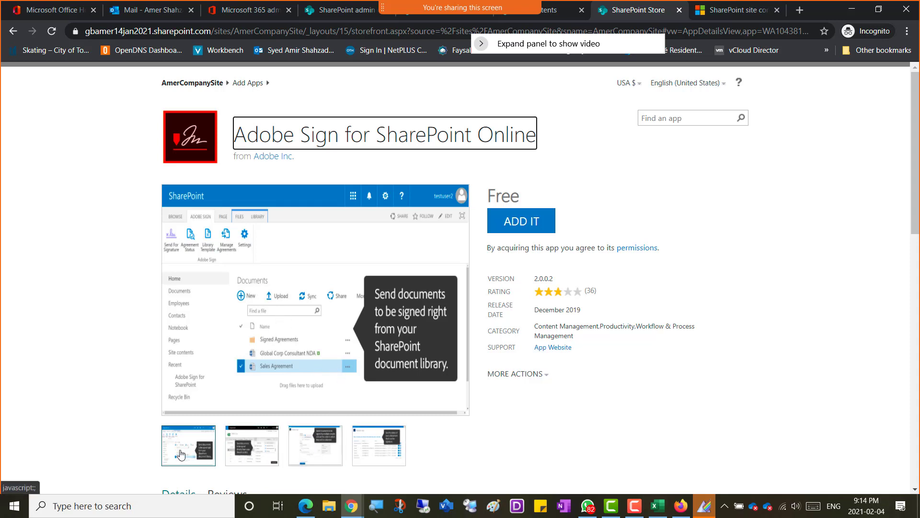
left_click(259, 452)
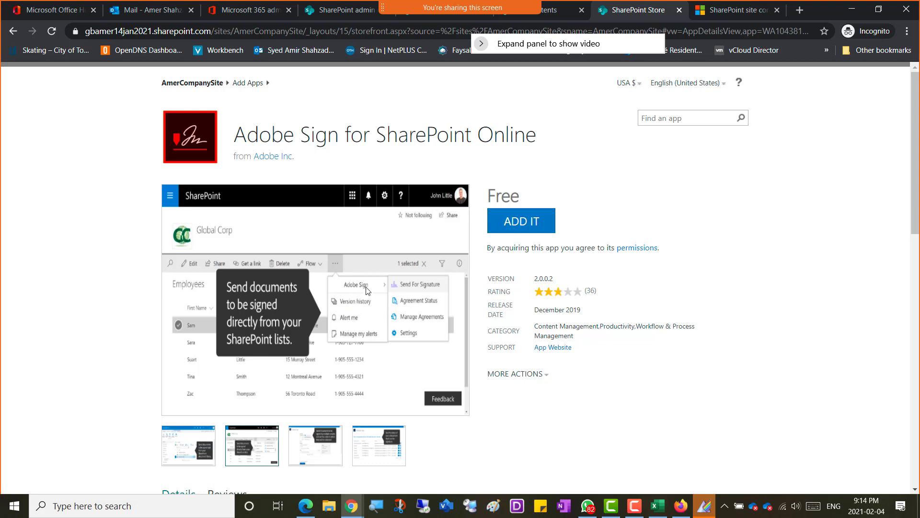
left_click(319, 448)
left_click(360, 441)
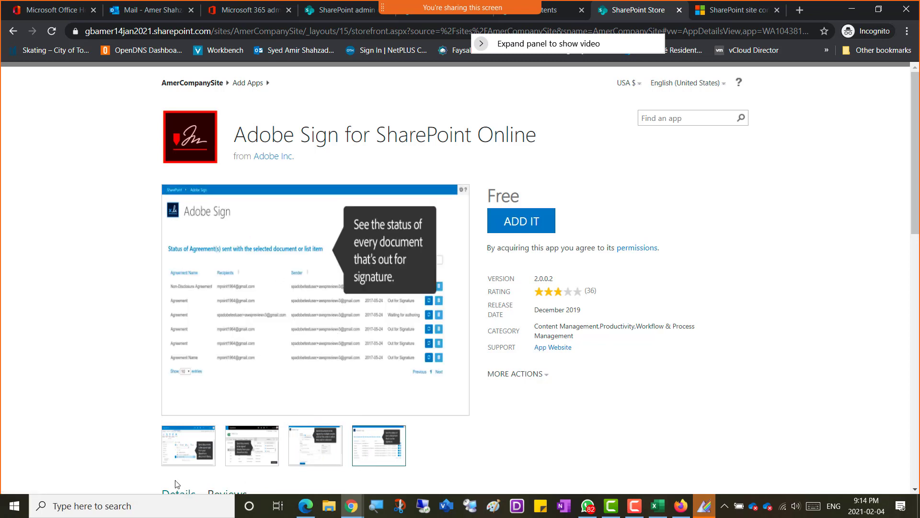
left_click(178, 446)
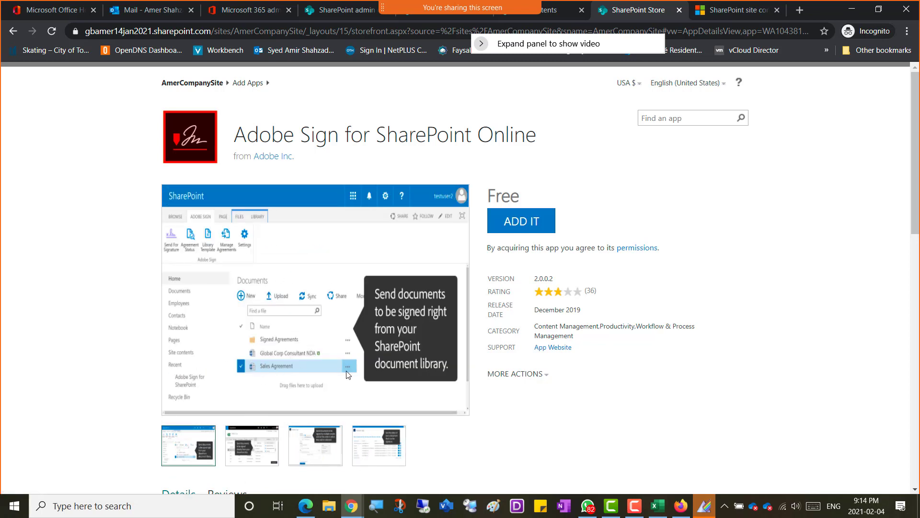
left_click(255, 448)
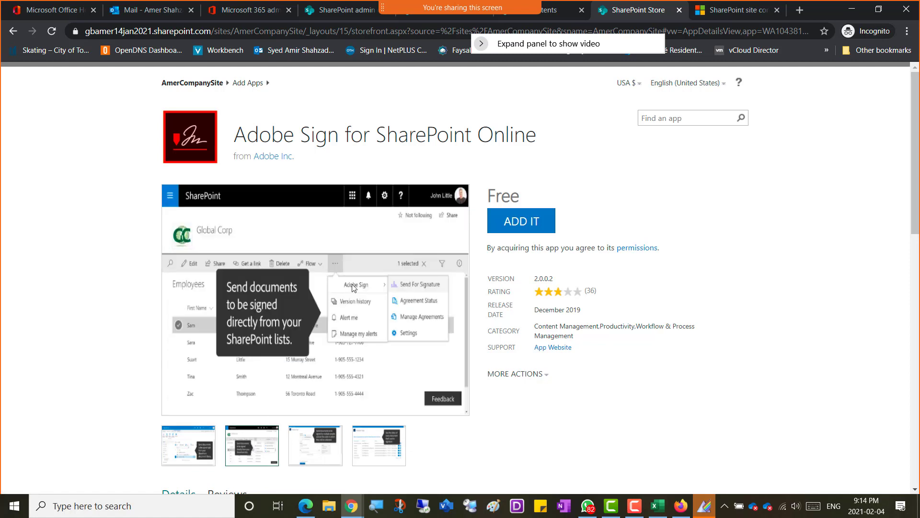
left_click(191, 454)
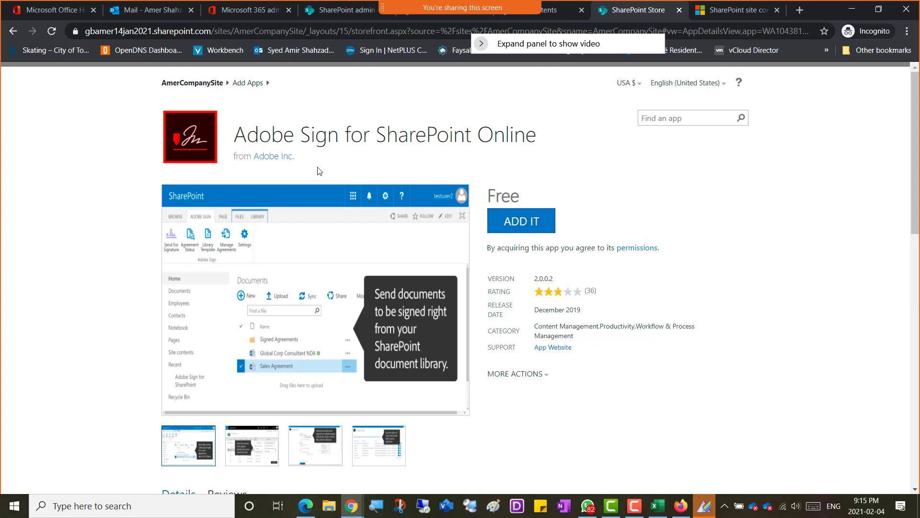
- Return to the SharePoint Store and open the Adobe Sign for SharePoint Online app details
left_click(248, 88)
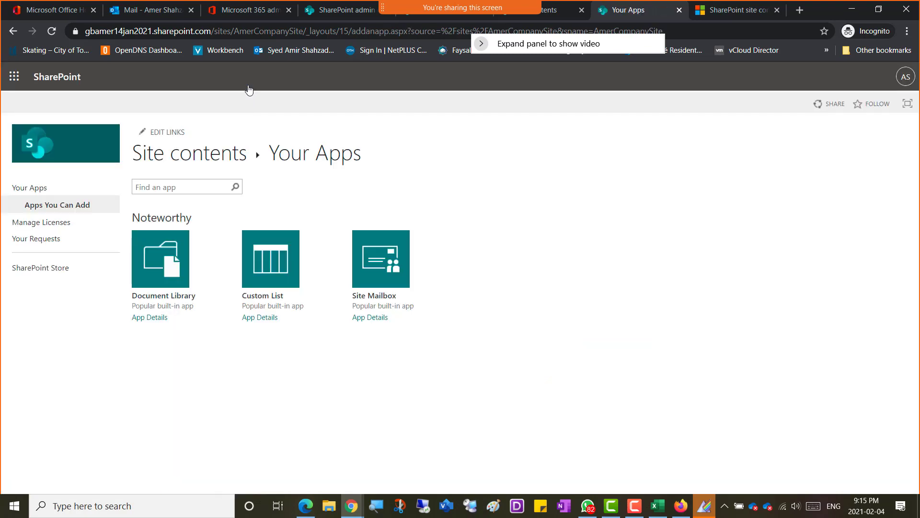
left_click(36, 269)
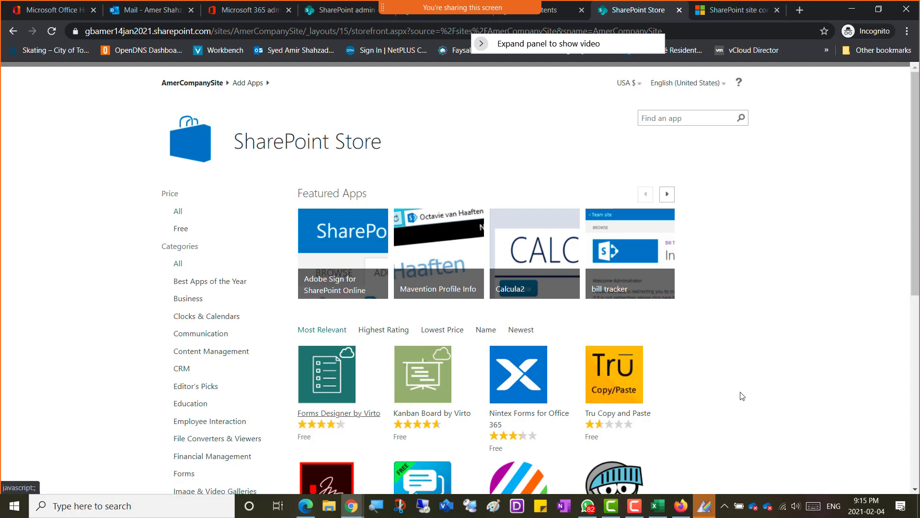
mouse_move(341, 246)
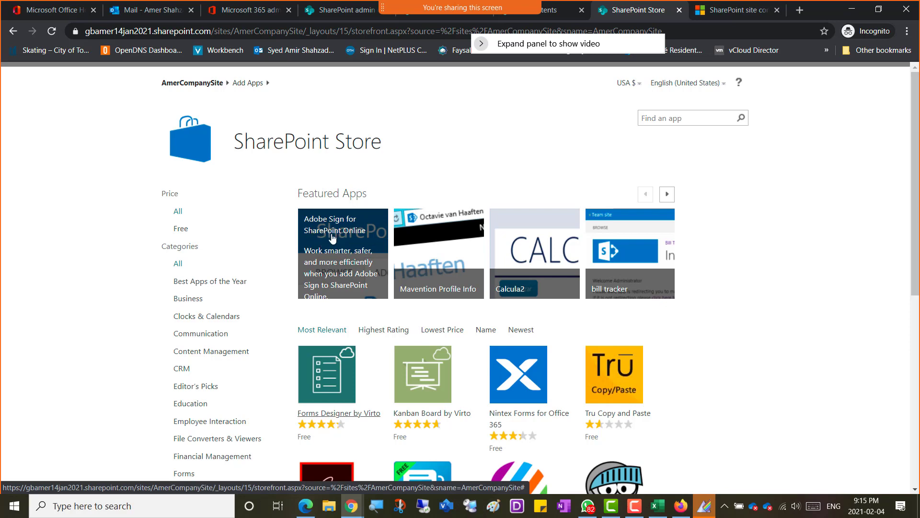
left_click(331, 259)
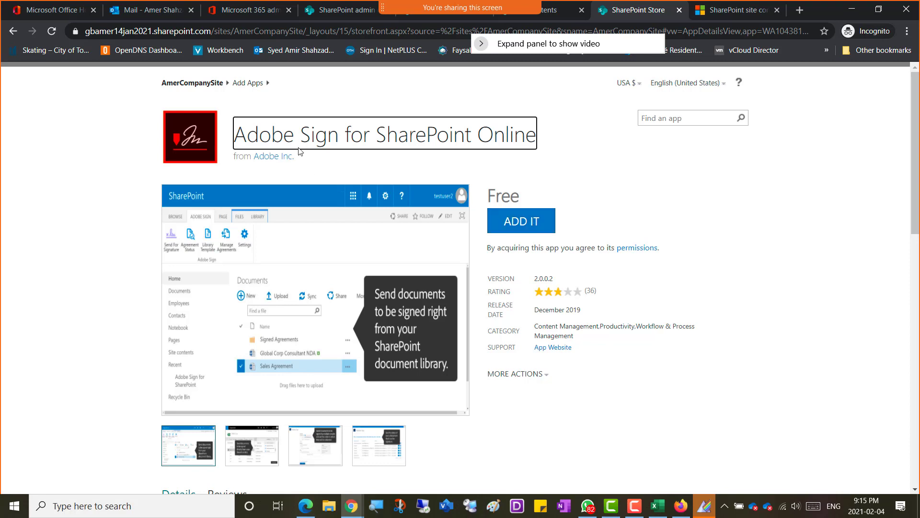
- Add the free Adobe Sign app and confirm adding it for the organization
left_click(526, 225)
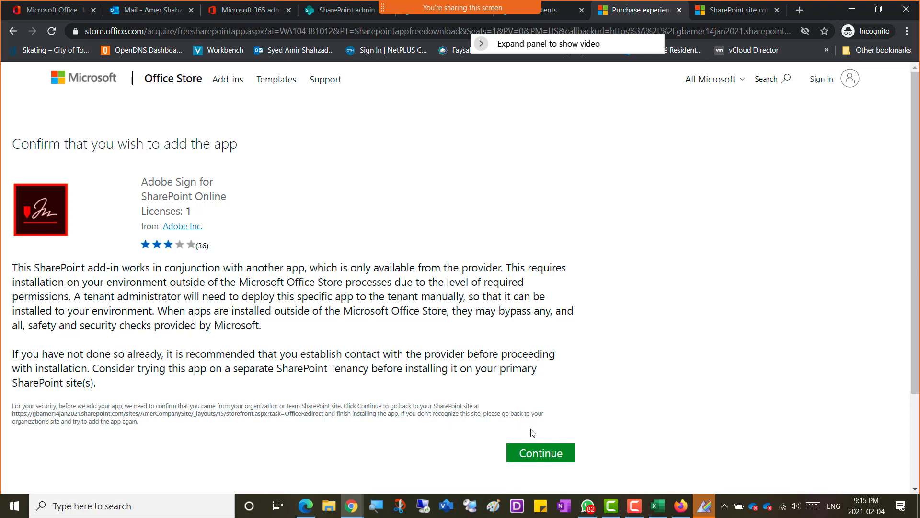
left_click(527, 458)
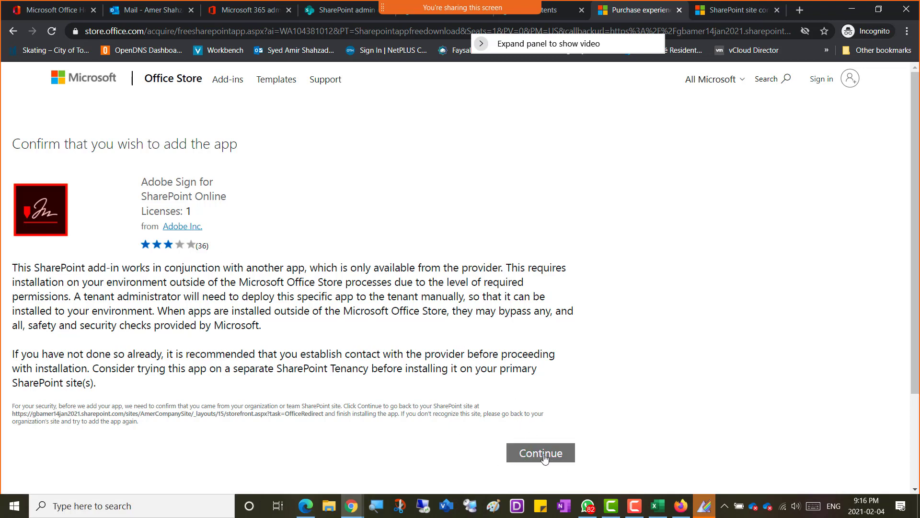
left_click(549, 459)
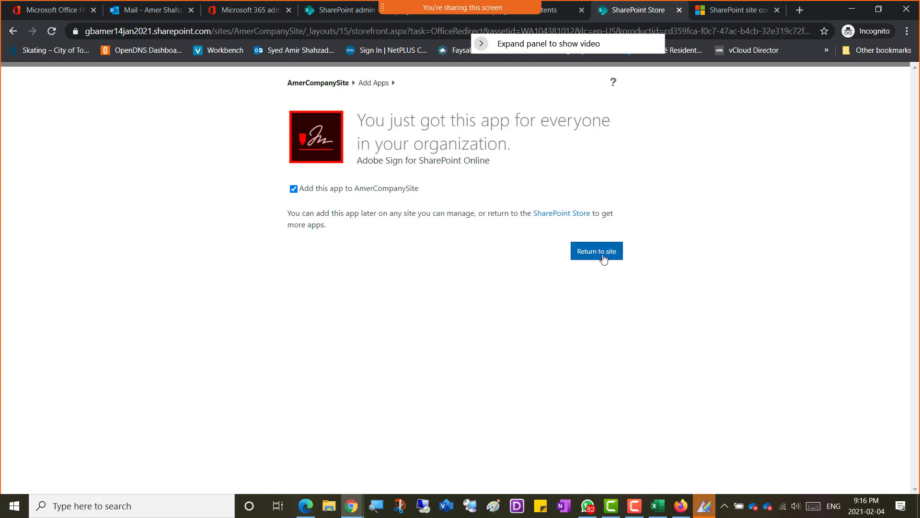
- Return to AmerCompanySite and trust sharepointonline.echosign.com to grant Adobe Sign its permissions
left_click(599, 258)
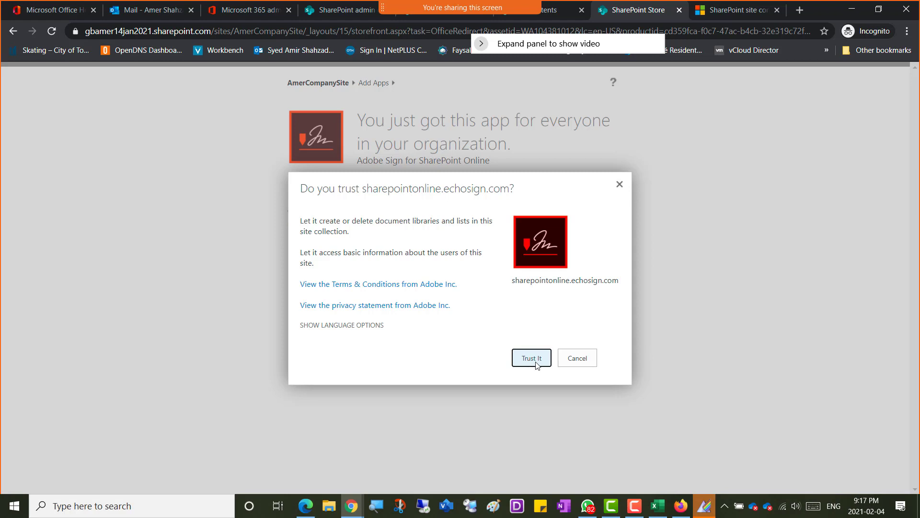
left_click(526, 363)
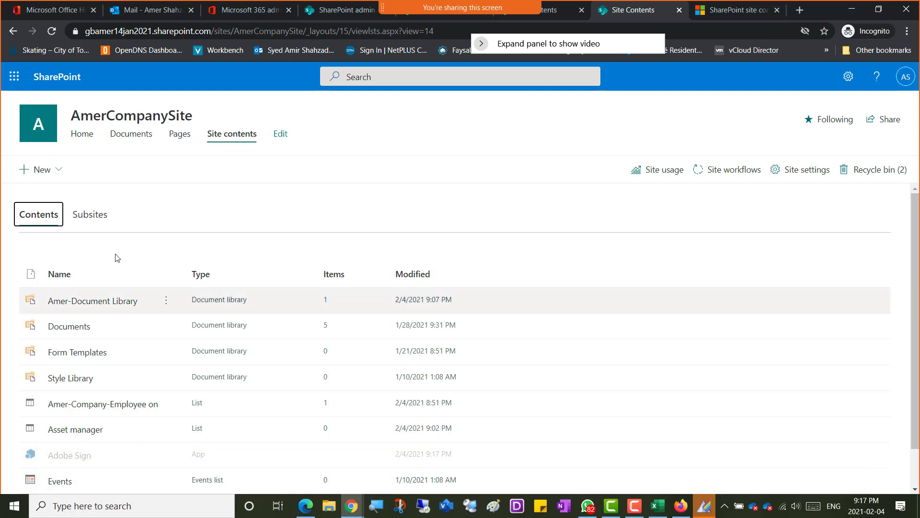
- Reload Site contents, open Amer-Document Library and bring up its New menu
left_click(52, 32)
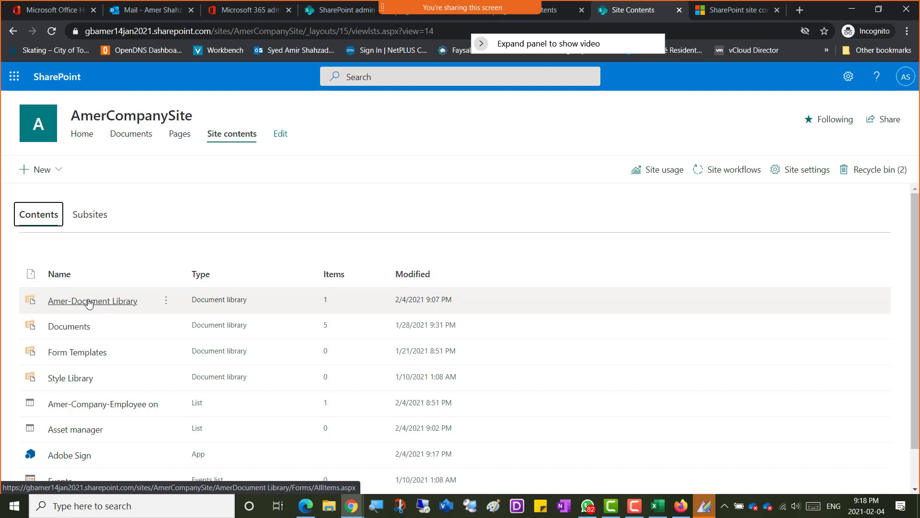
left_click(92, 303)
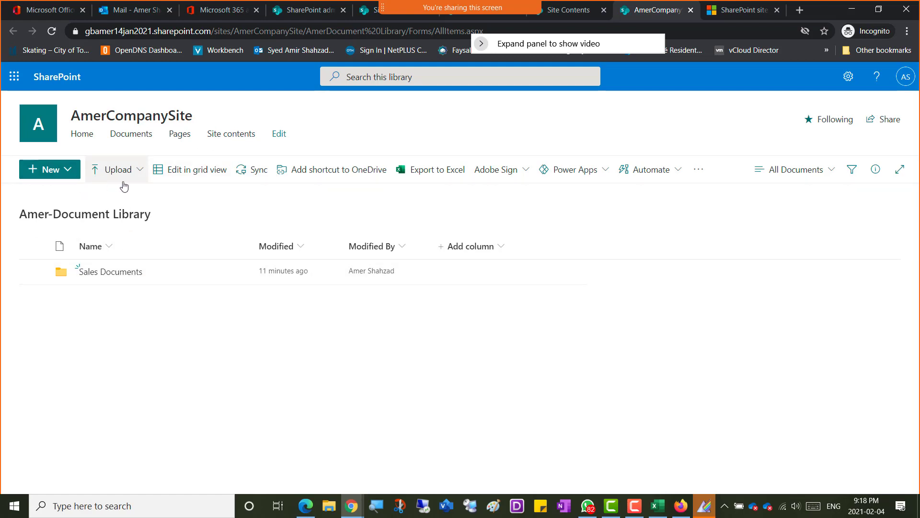
left_click(63, 175)
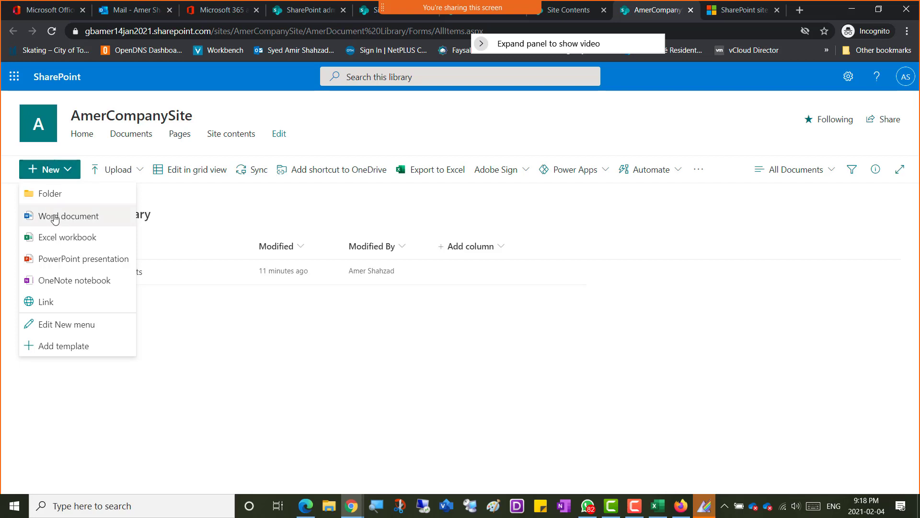
- Create a new Word document in Amer-Document Library
left_click(70, 219)
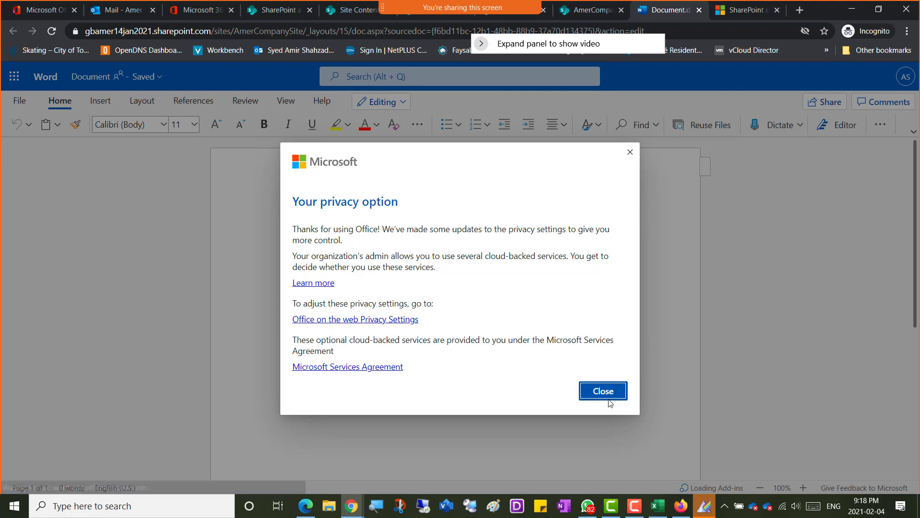
- Type 'Tesing App' and correct 'Tesing' to 'Testing' from the spelling suggestions
left_click(618, 401)
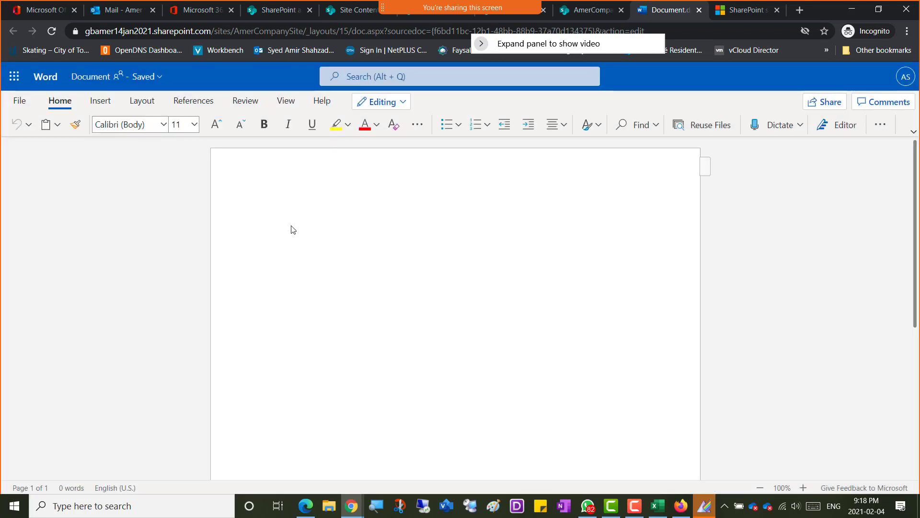
type("Tesing")
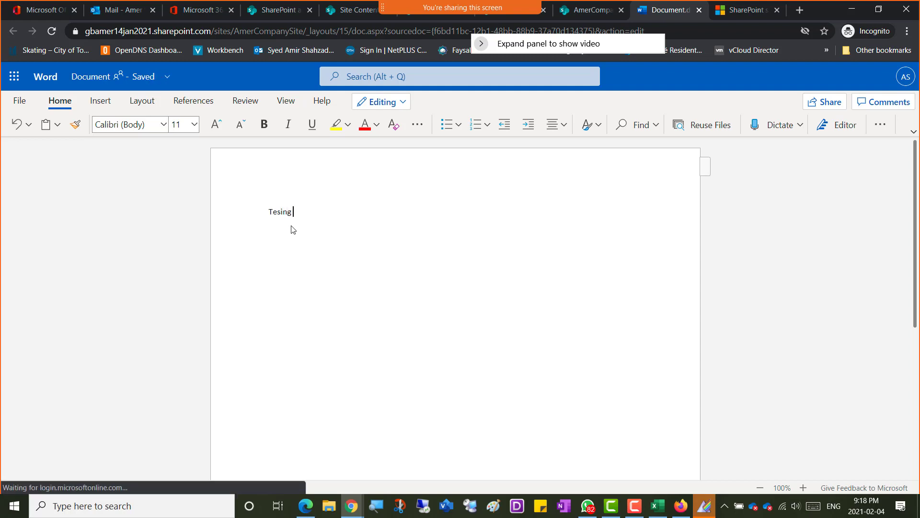
type(" App")
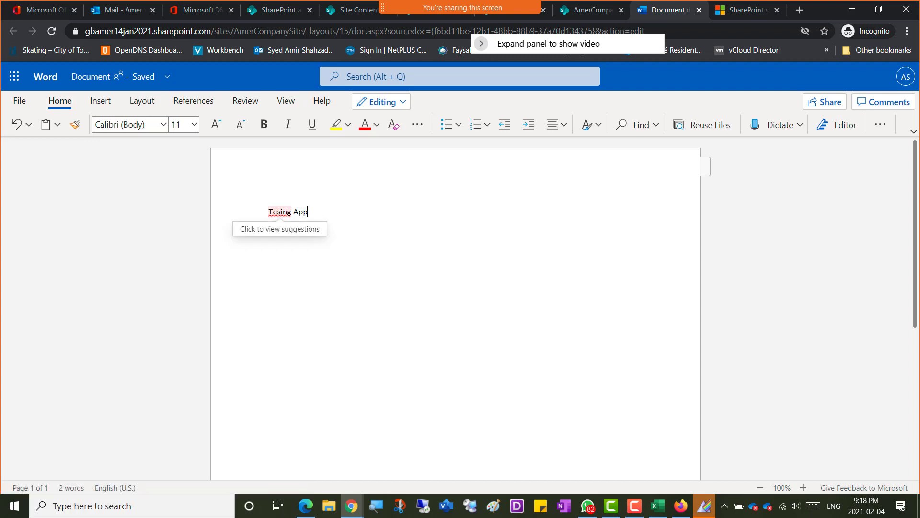
left_click(281, 212)
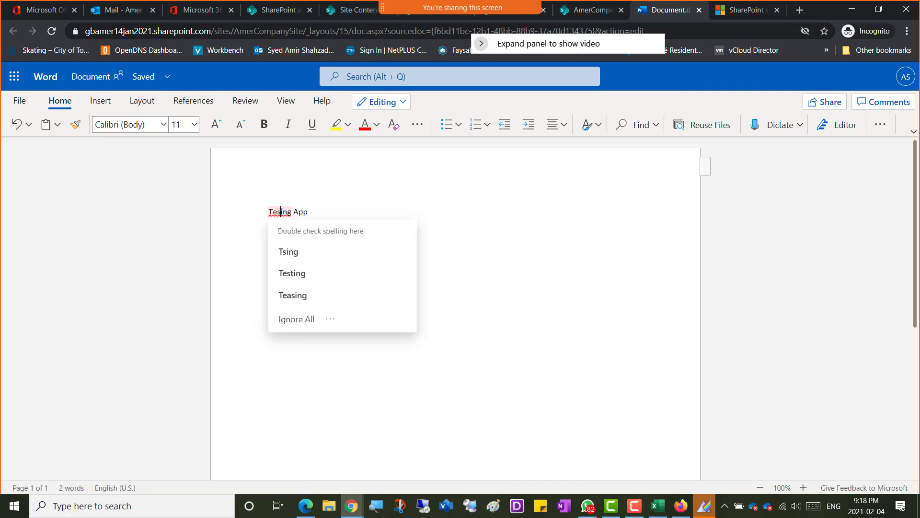
left_click(291, 273)
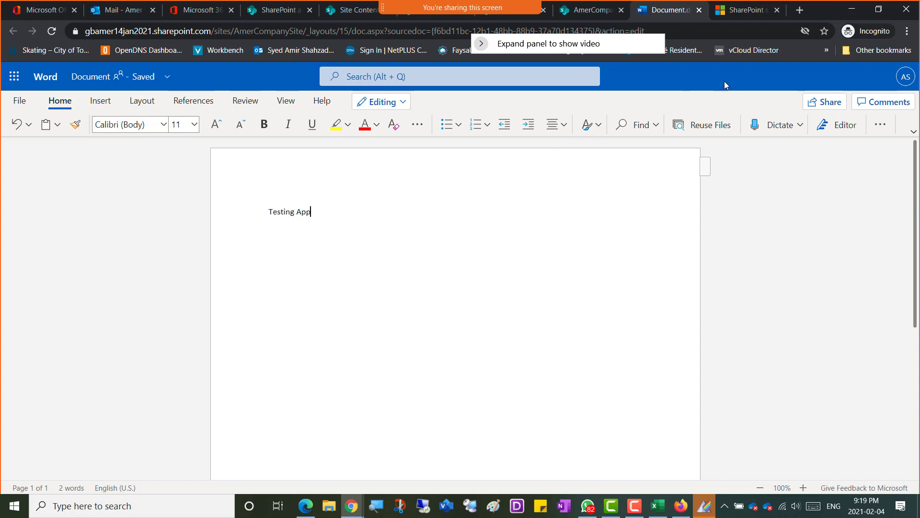
- Close Document.docx and browse its actions menu in the library without choosing anything
left_click(699, 10)
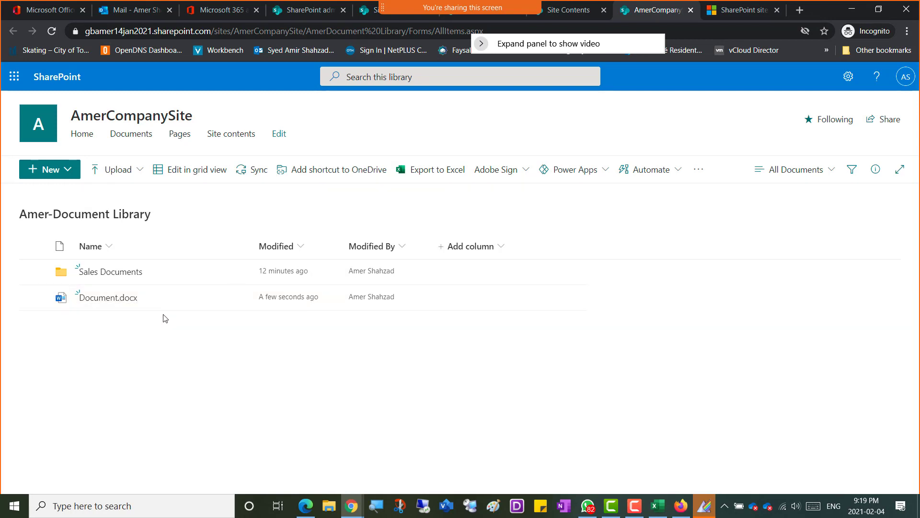
mouse_move(236, 306)
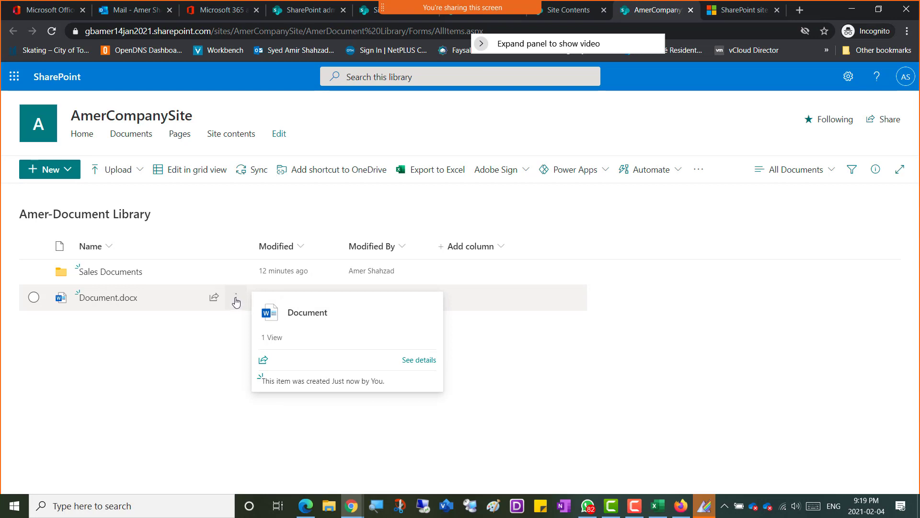
left_click(235, 299)
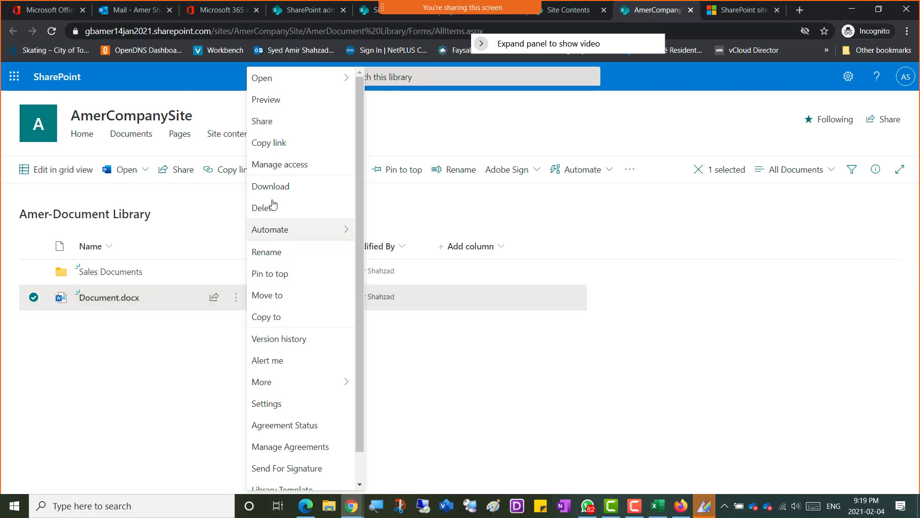
mouse_move(277, 83)
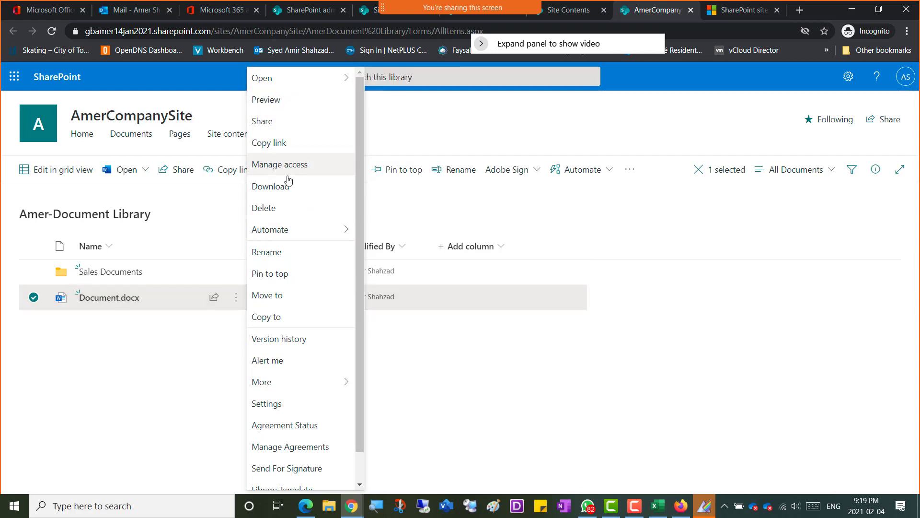
mouse_move(286, 235)
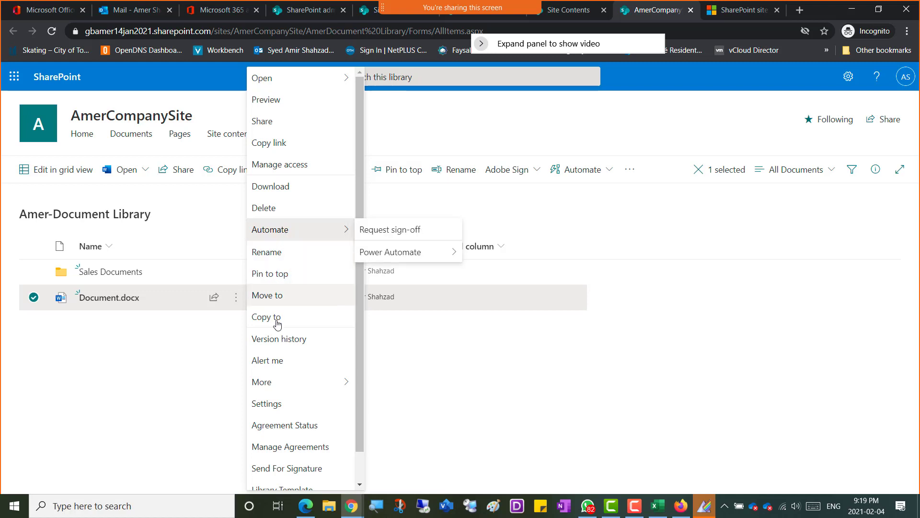
mouse_move(280, 382)
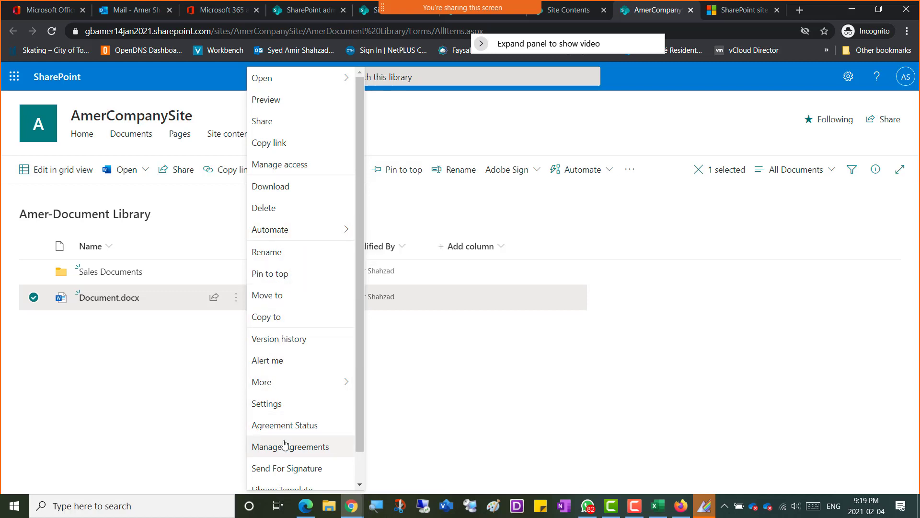
scroll(285, 445, "down", 1)
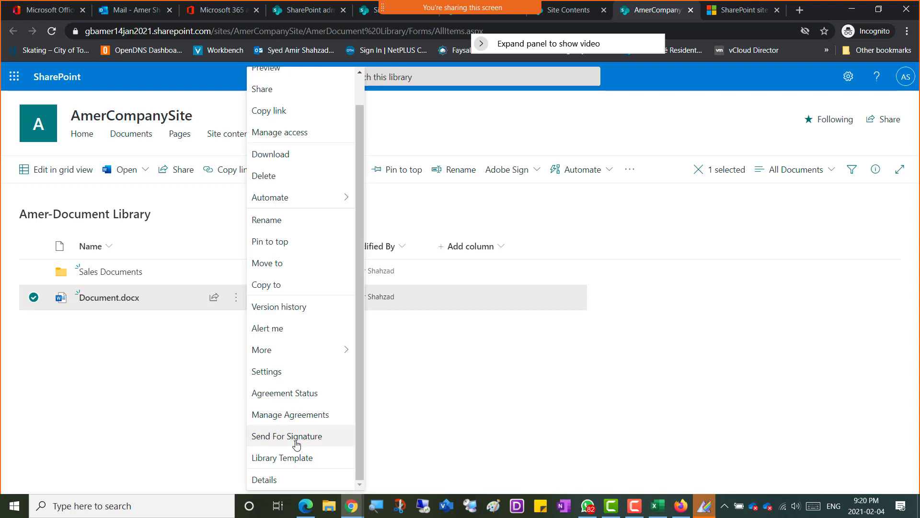
left_click(143, 416)
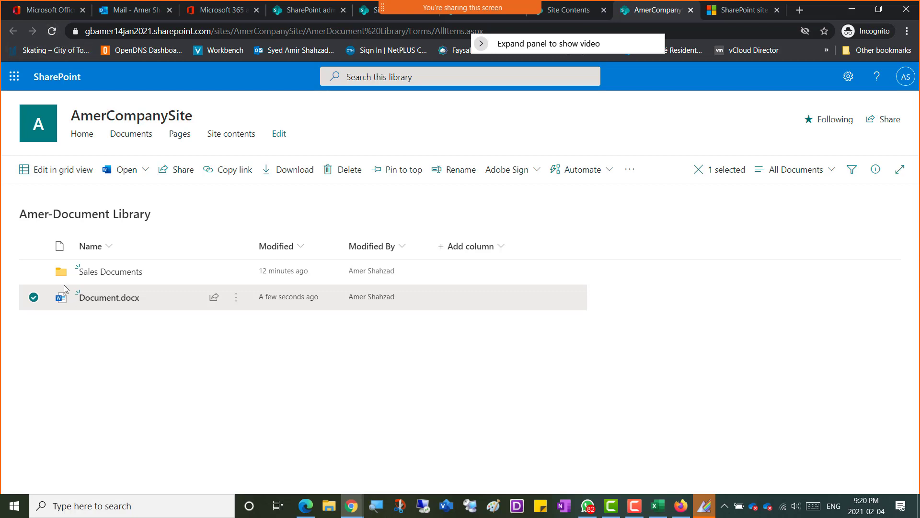
- Reload the library, choose Send For Signature on Document.docx, and bring WhatsApp's photo viewer onscreen
left_click(52, 31)
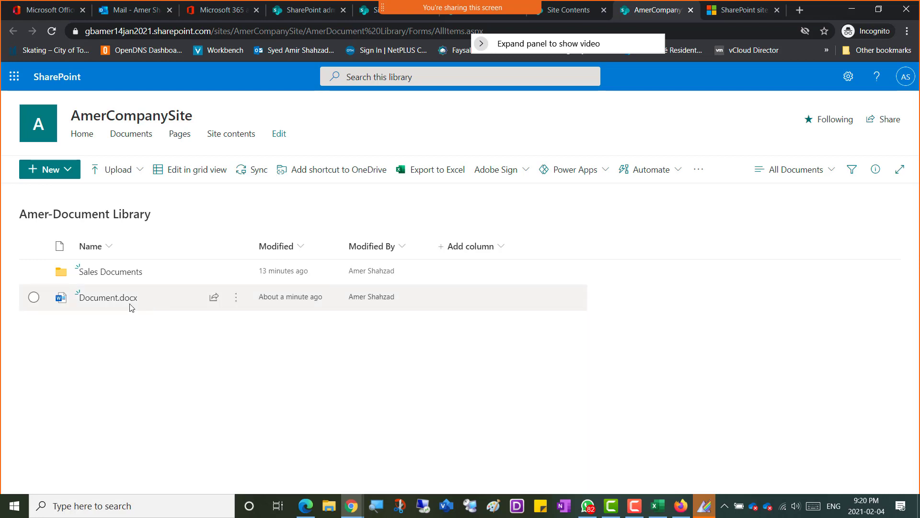
left_click(236, 297)
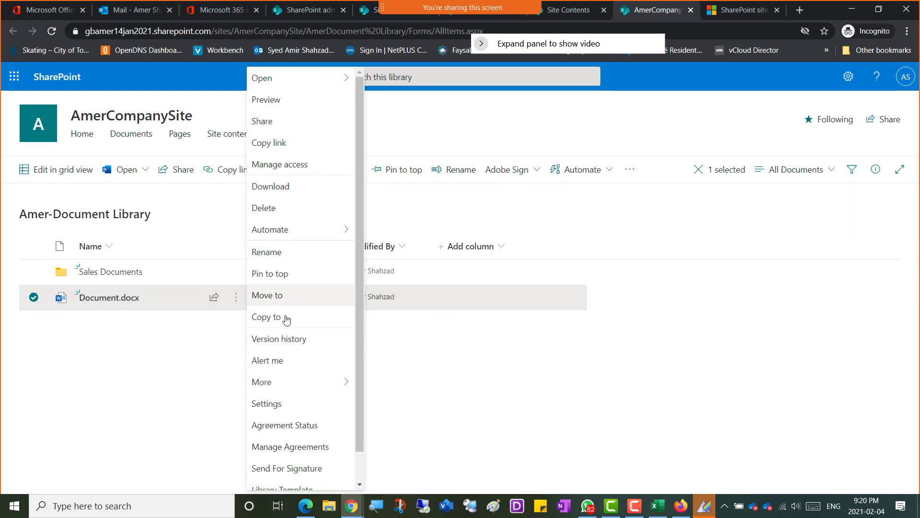
scroll(320, 419, "down", 1)
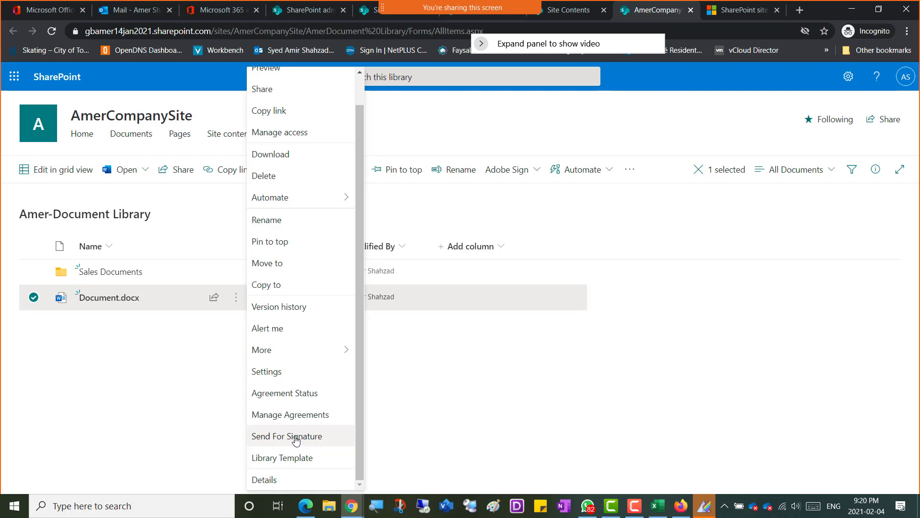
left_click(297, 437)
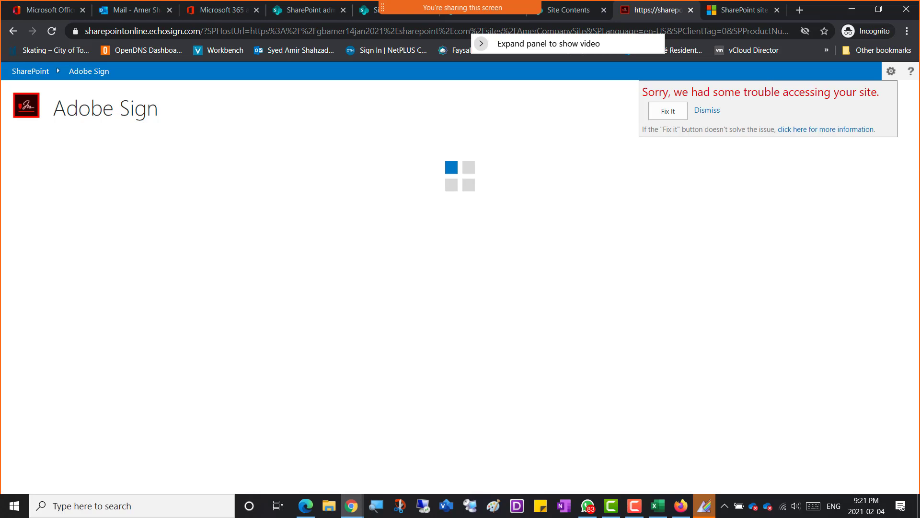
left_click_drag(919, 10, 457, 32)
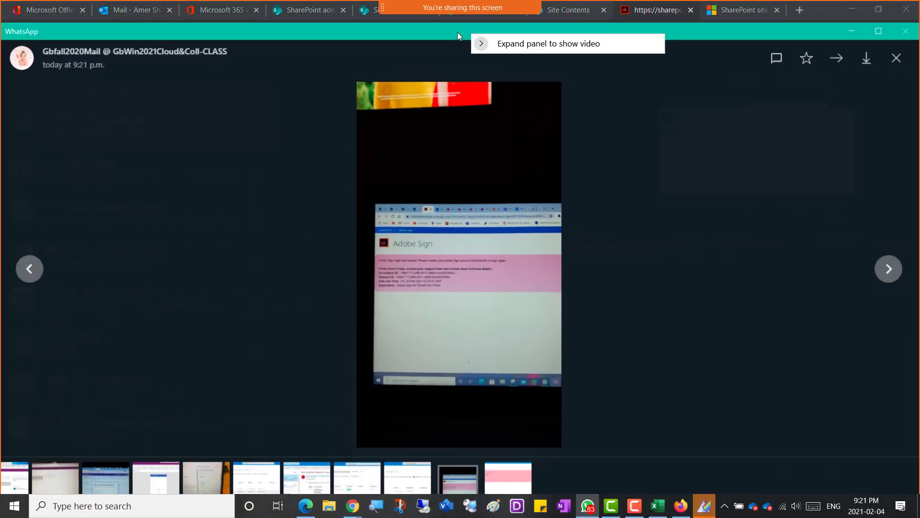
- Enlarge the WhatsApp photo of the expired Adobe Sign login error, then move the viewer aside
left_click(500, 308)
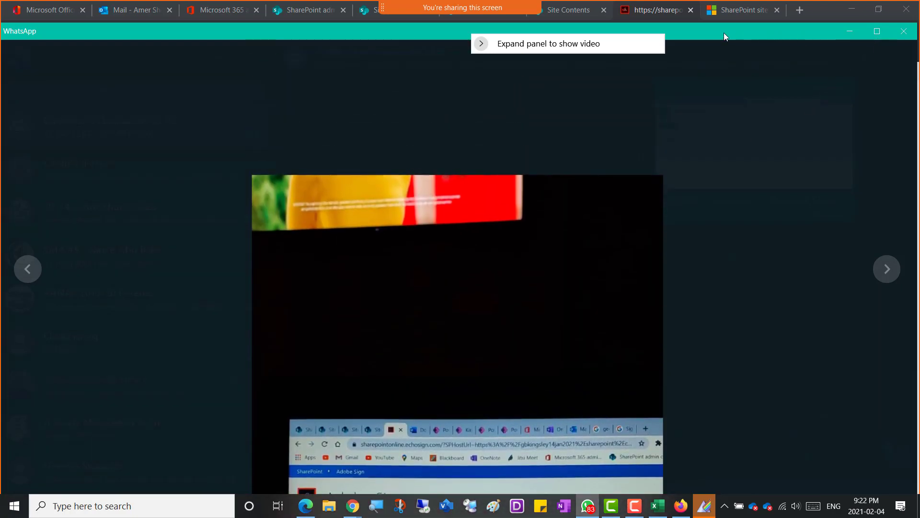
left_click_drag(724, 32, 919, 61)
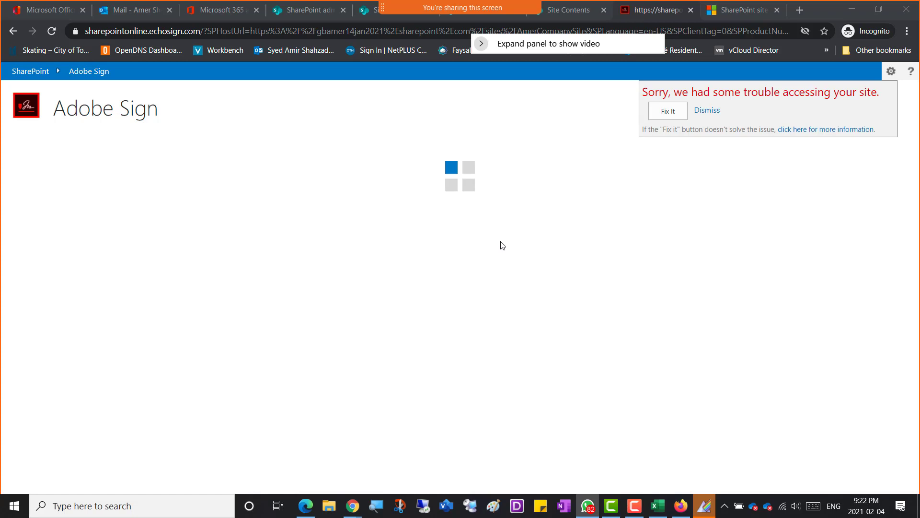
- Try Fix It and reload with form resubmission, then go back to Amer-Document Library
left_click(676, 111)
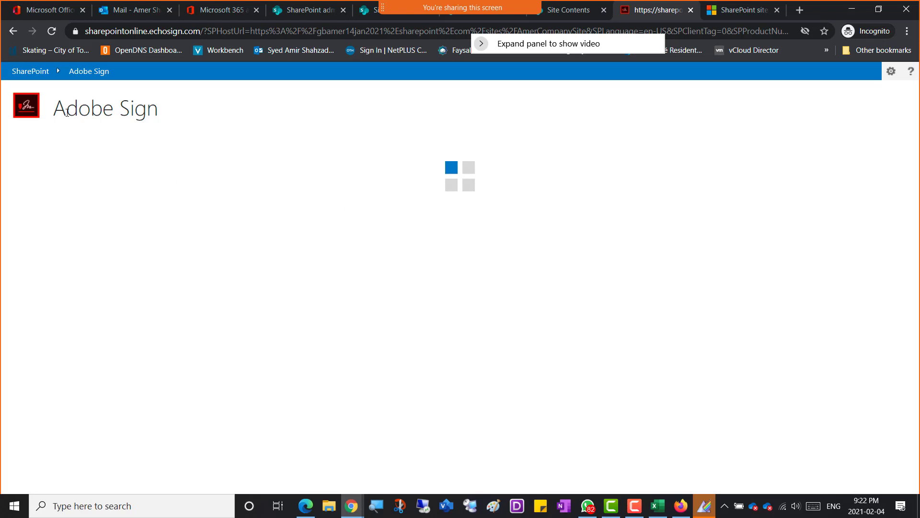
left_click(52, 33)
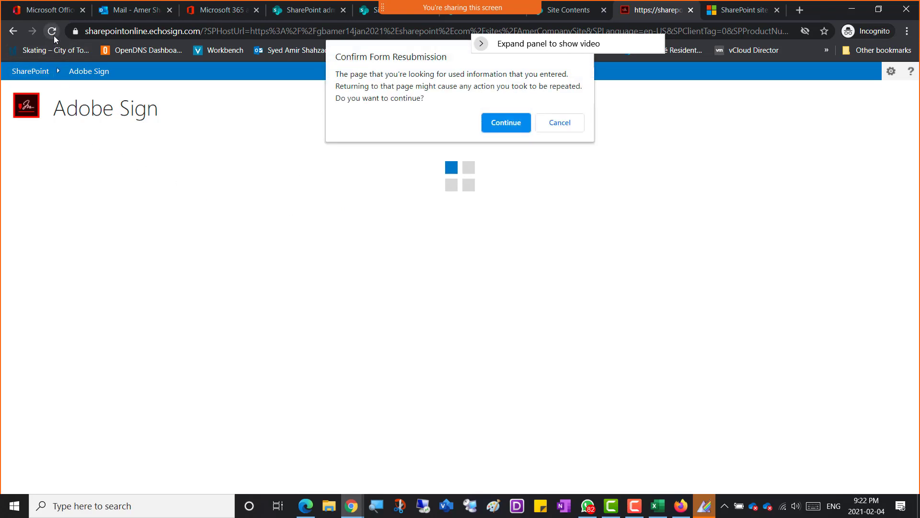
left_click(483, 127)
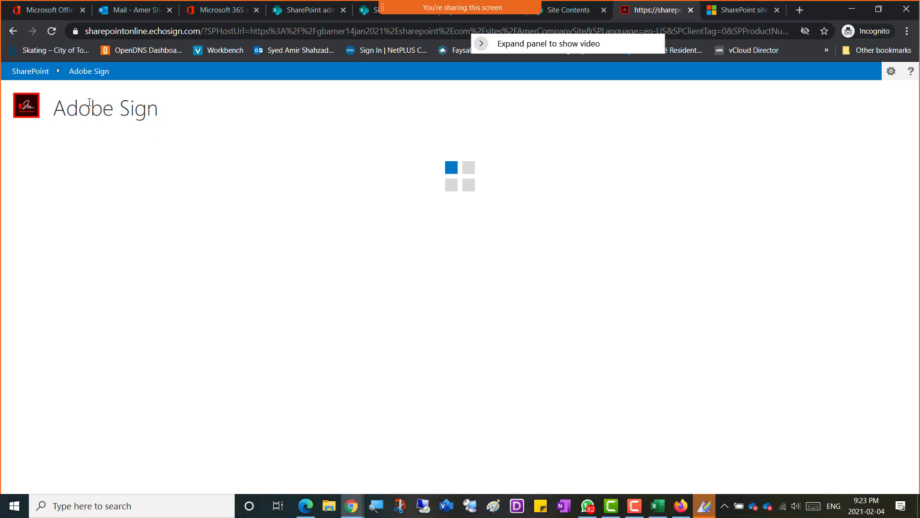
left_click(13, 33)
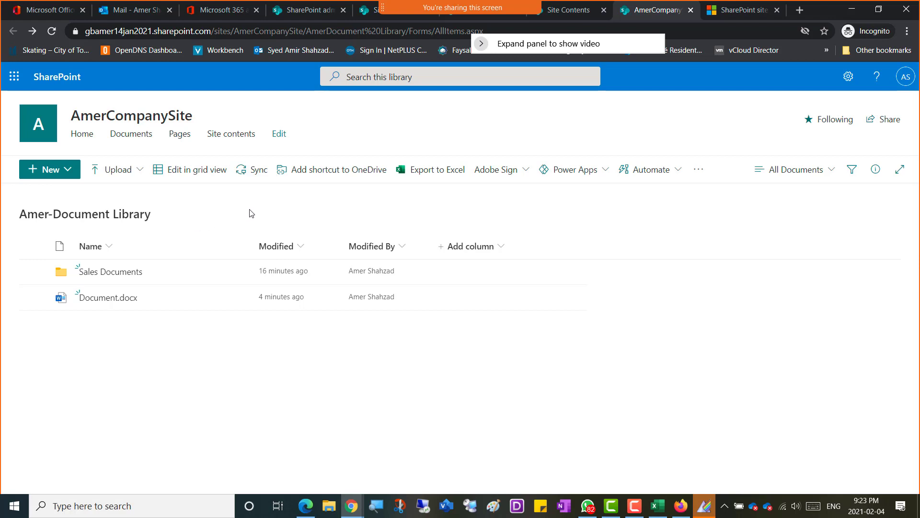
- Snip a screenshot of AmerCompanySite's Site contents list, showing its libraries and apps
left_click(230, 136)
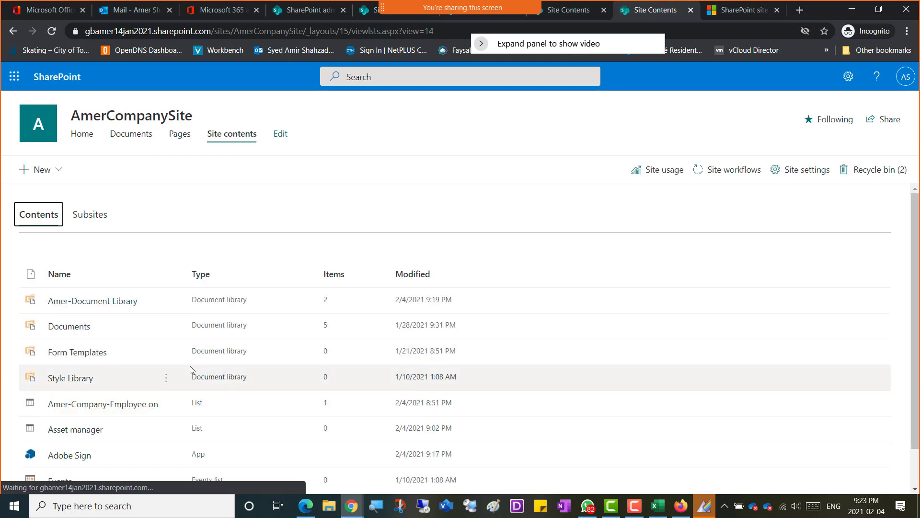
scroll(169, 382, "down", 1)
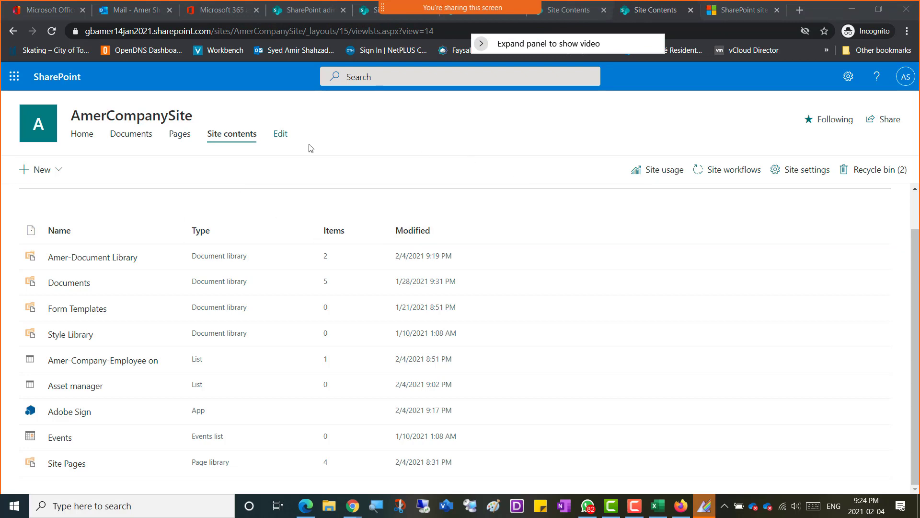
key("super+shift+s")
left_click_drag(520, 315, 708, 484)
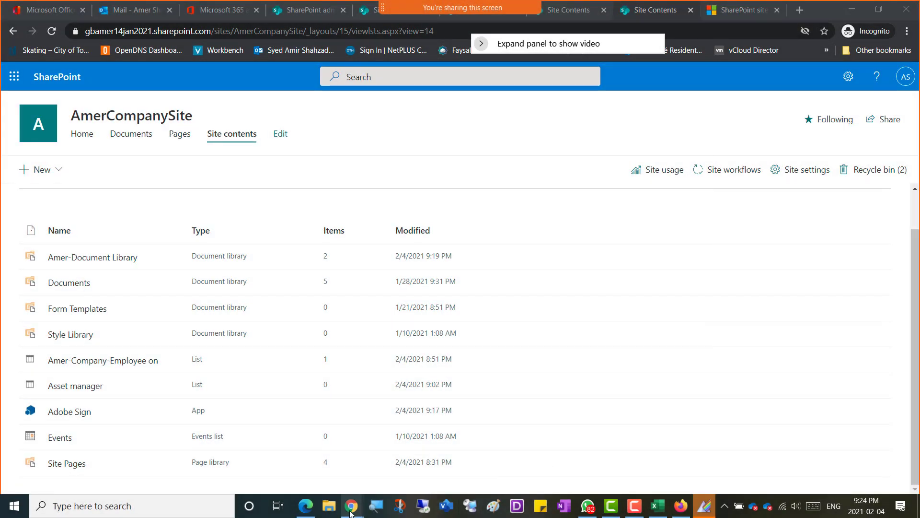
mouse_move(351, 513)
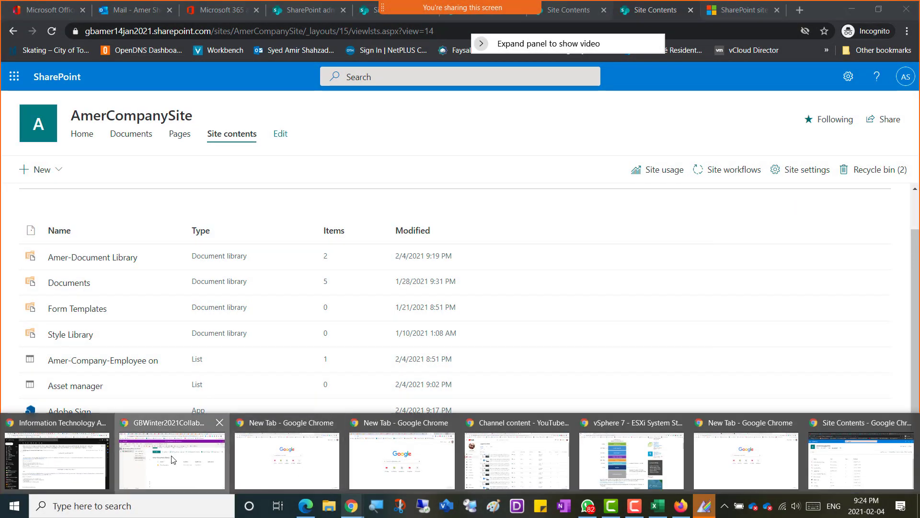
left_click(173, 459)
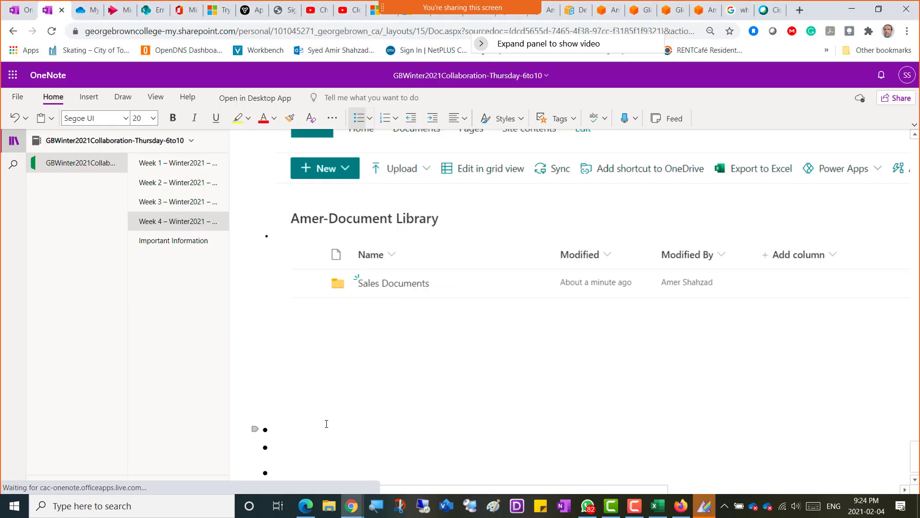
- Label the OneNote bullet 'Screenshot 8 = Sharepoint App' and add the site contents snip
type("Screenshot 8 = Share")
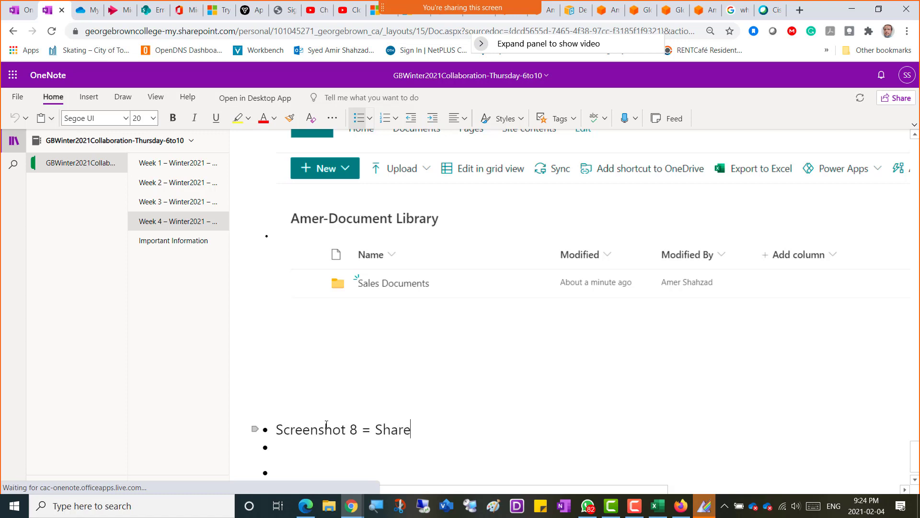
type("point App")
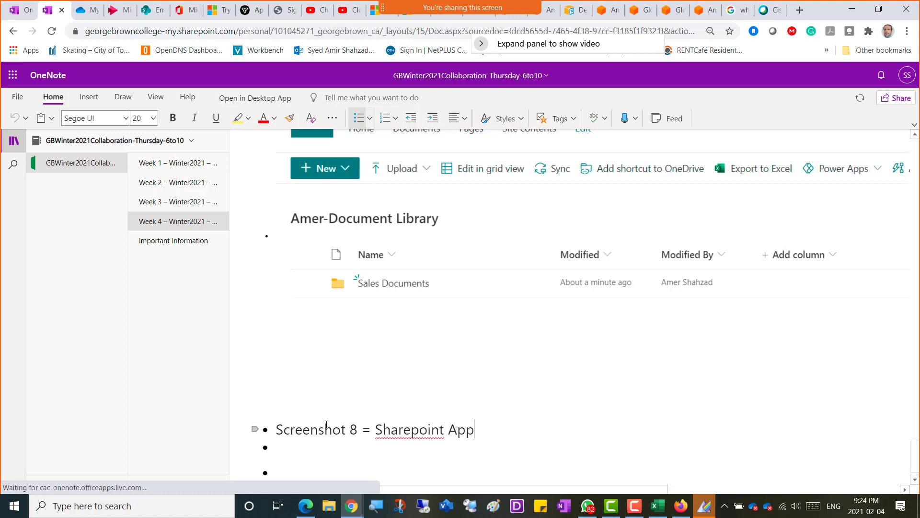
key("ctrl+z")
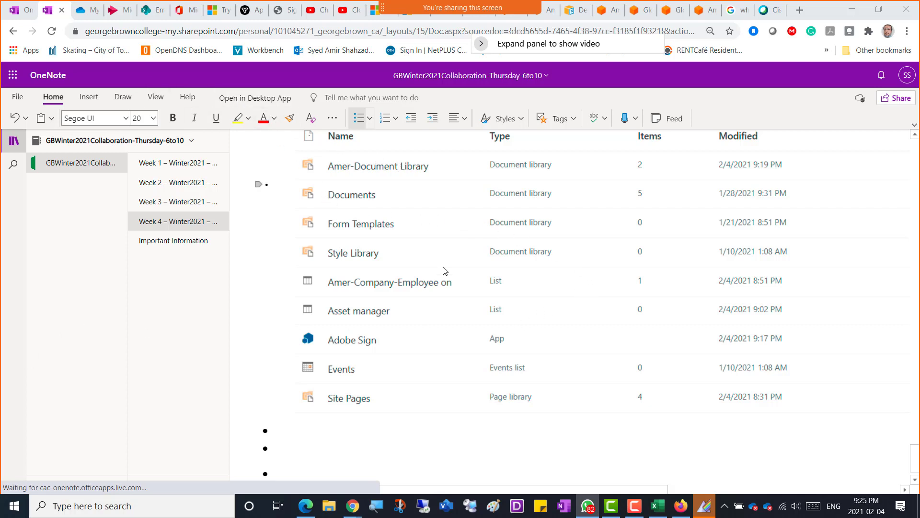
key("alt+Tab")
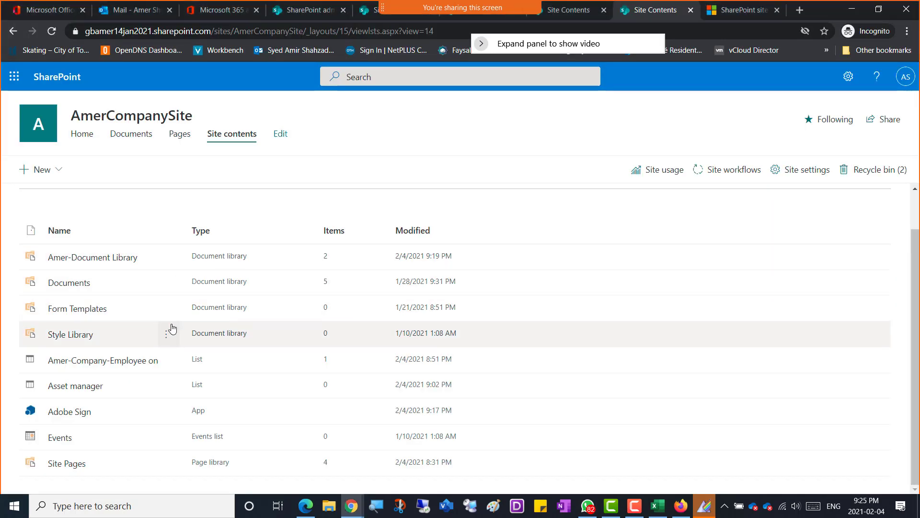
- Choose New > Subsite on AmerCompanySite's Site contents page
left_click(59, 172)
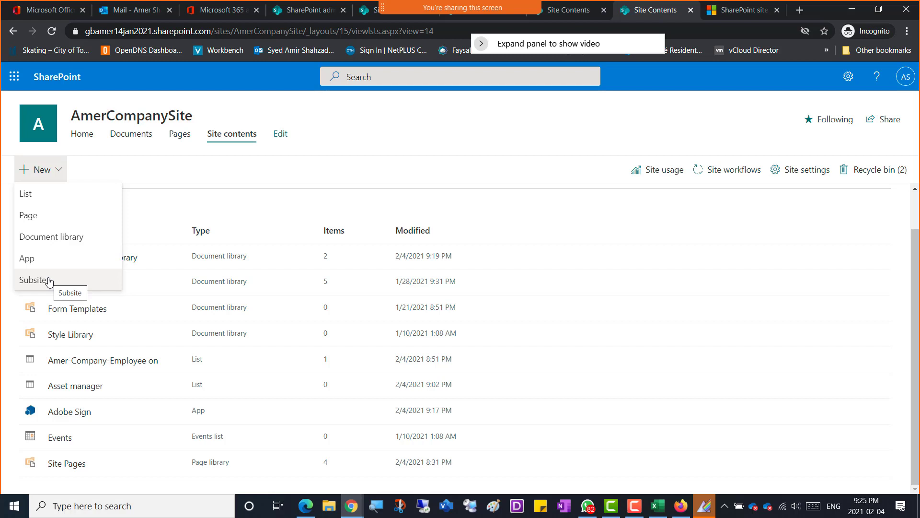
left_click(47, 281)
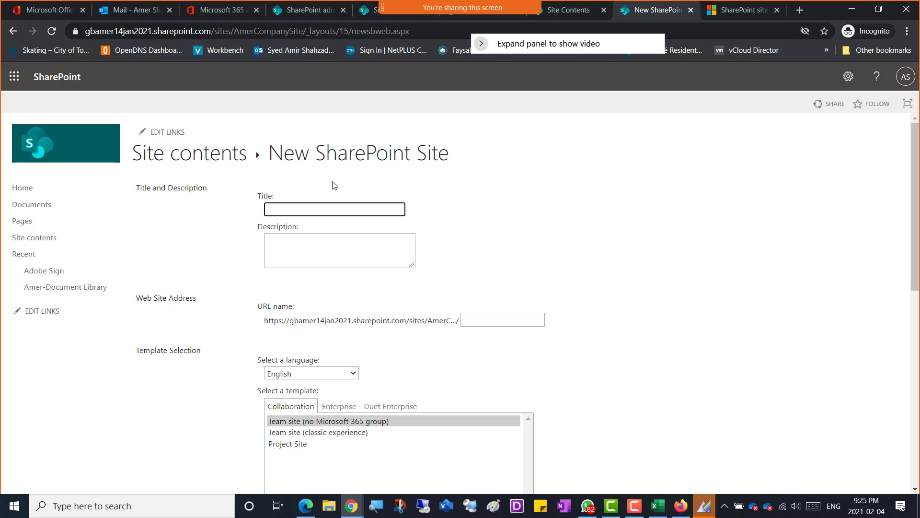
- Enter Amer-SalesDept as the subsite title and description, then go back to Site contents
left_click(305, 209)
type("Amer-SalesDept")
key("ctrl+a")
key("ctrl+c")
left_click(311, 254)
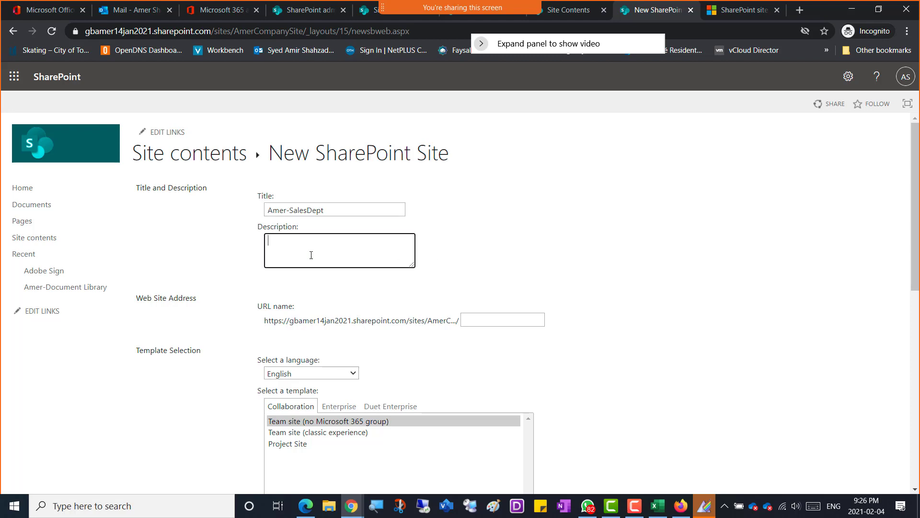
key("ctrl+v")
left_click(13, 31)
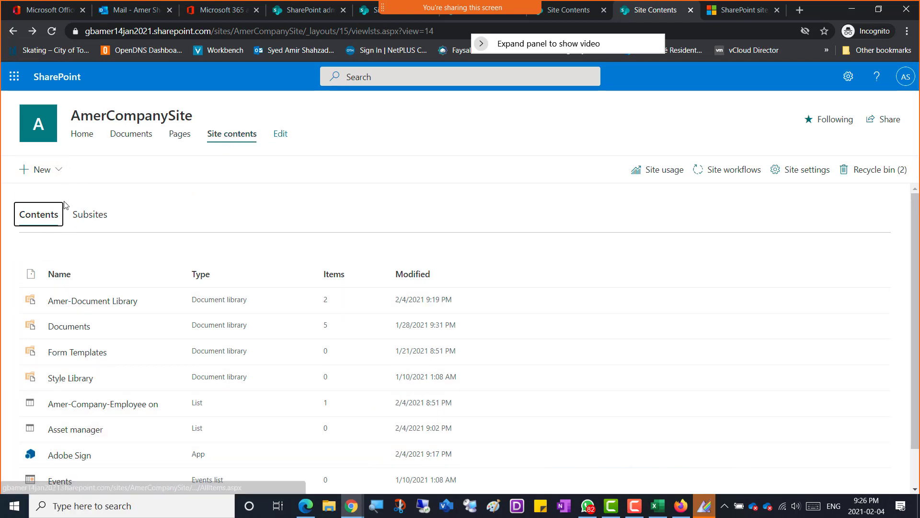
- Restart New > Subsite and fill Title, Description and URL name with Amer-SalesDept
left_click(58, 178)
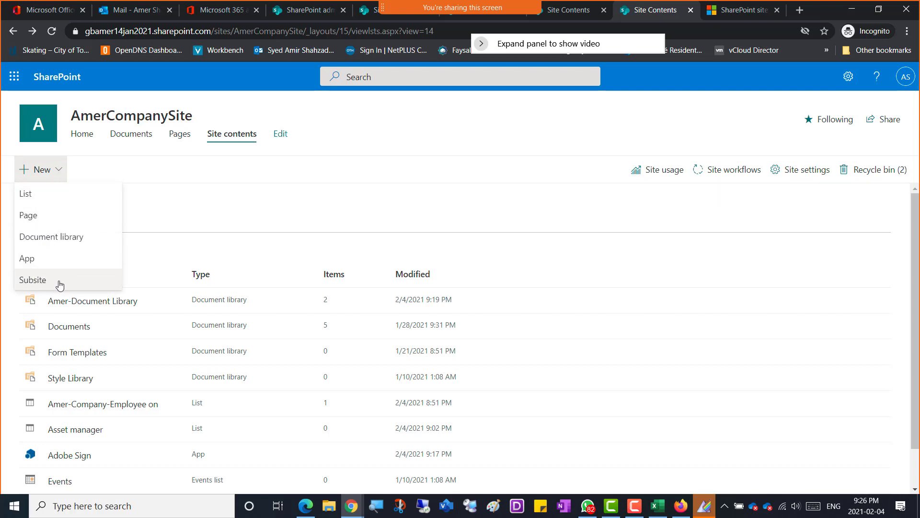
left_click(43, 282)
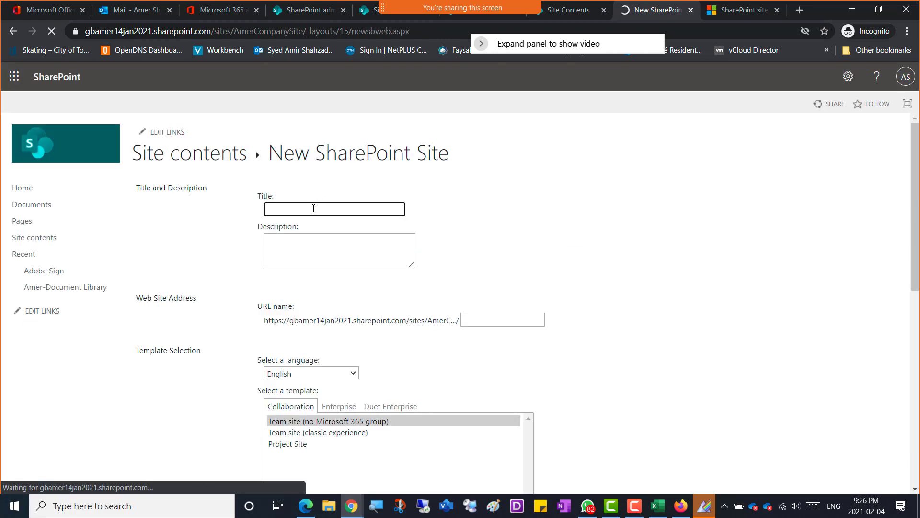
key("ctrl+v")
left_click(300, 238)
key("ctrl+v")
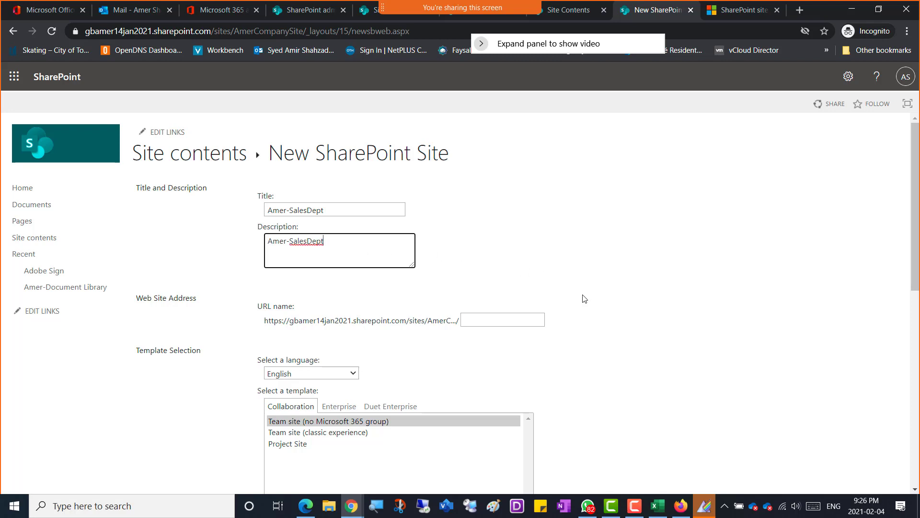
left_click(486, 321)
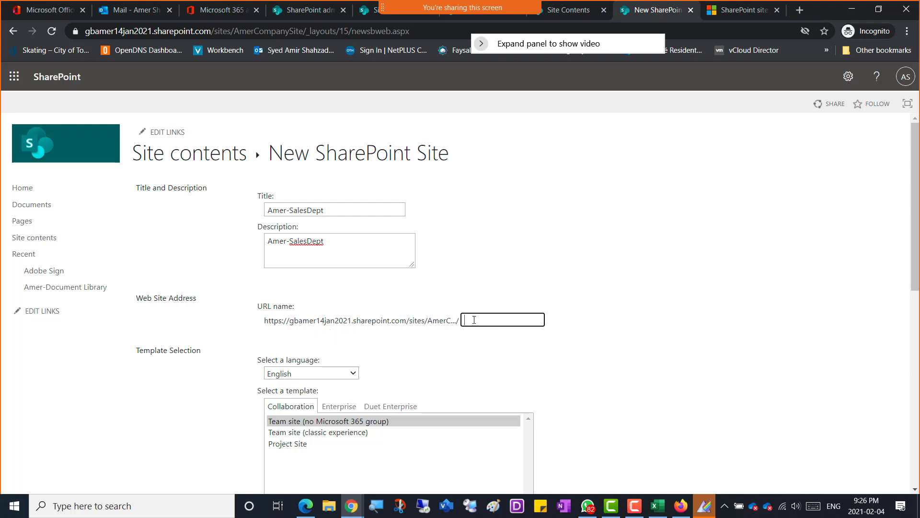
key("ctrl+v")
left_click(616, 368)
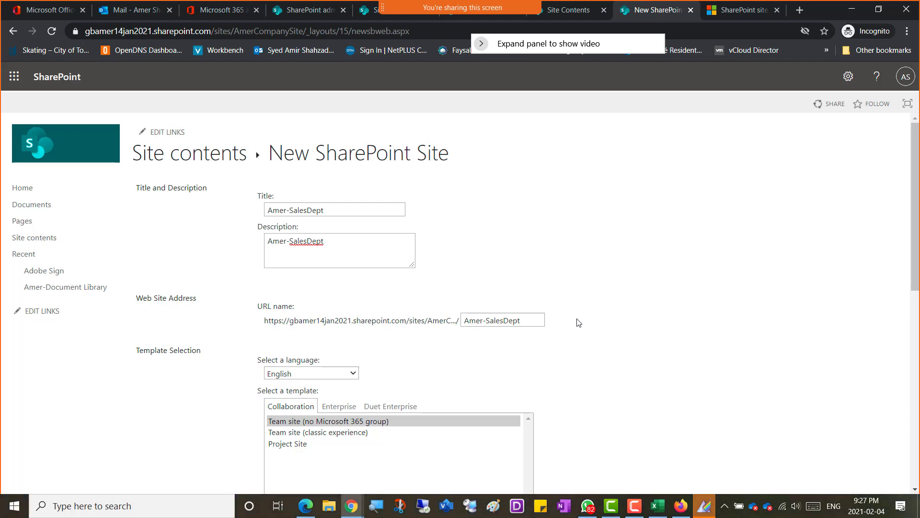
- Browse the Enterprise and Duet Enterprise templates, then pick Collaboration's Team site (no Microsoft 365 group)
scroll(578, 322, "down", 2)
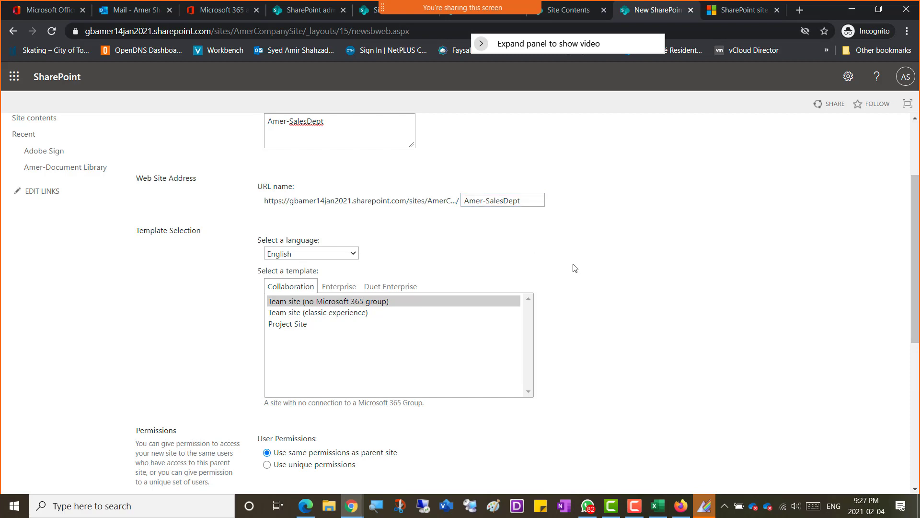
scroll(575, 267, "down", 1)
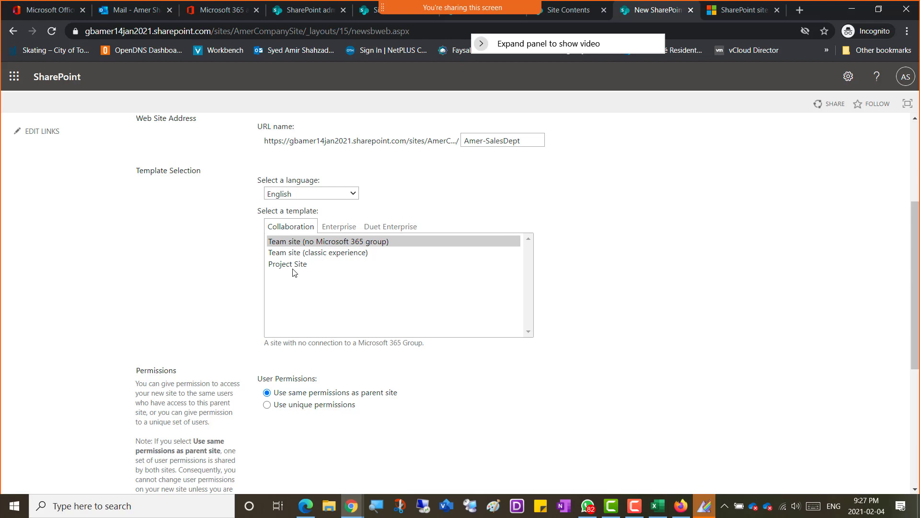
left_click(339, 229)
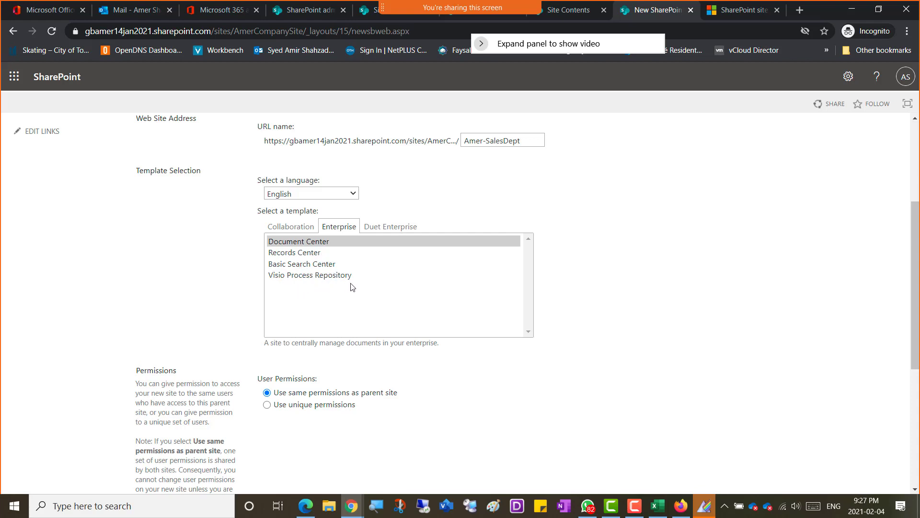
left_click(394, 230)
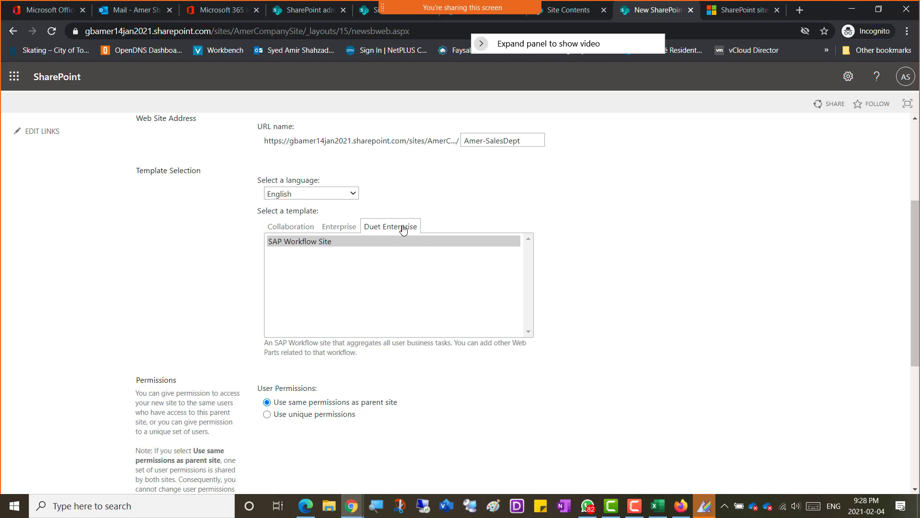
left_click(285, 232)
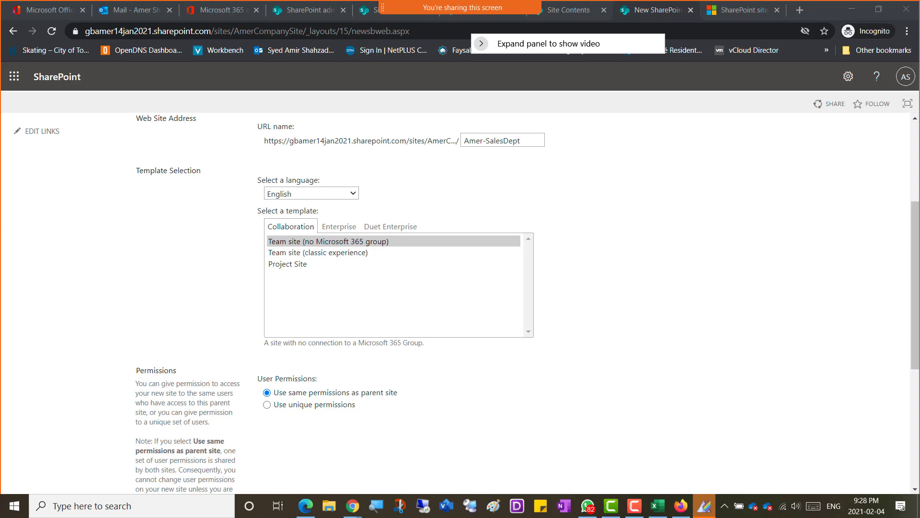
left_click(337, 246)
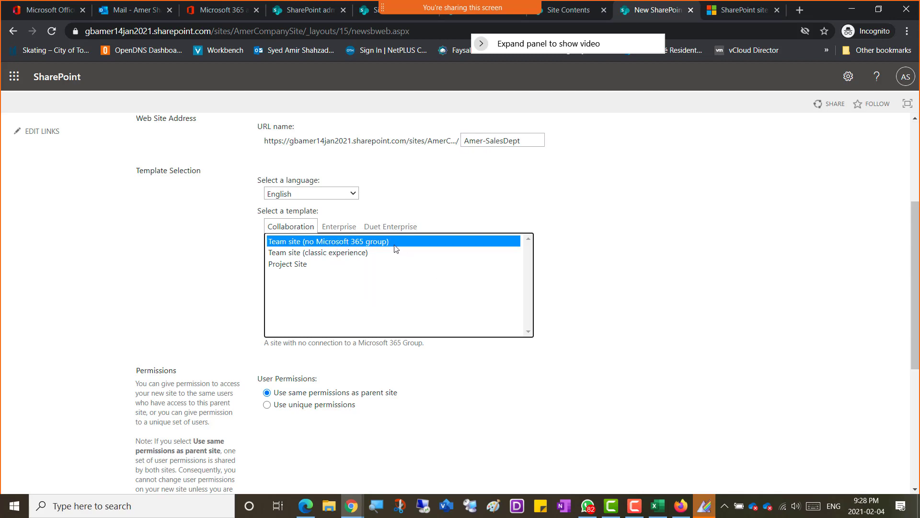
- Confirm Team site (no Microsoft 365 group) as the Amer-SalesDept subsite template
left_click(590, 273)
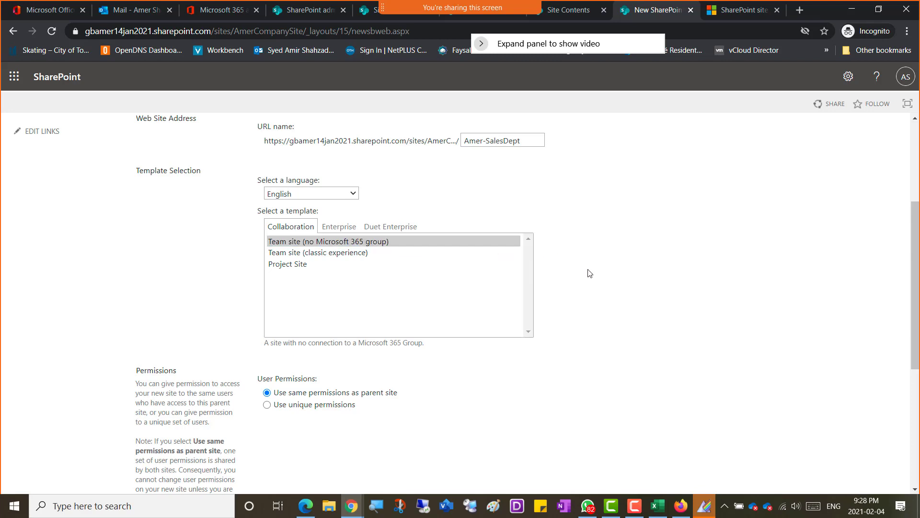
left_click(504, 243)
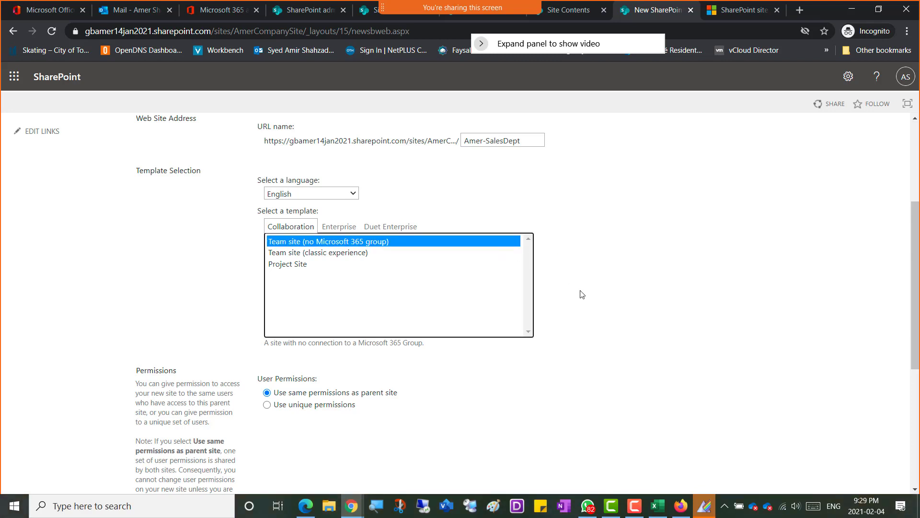
scroll(581, 294, "down", 1)
scroll(581, 294, "down", 1)
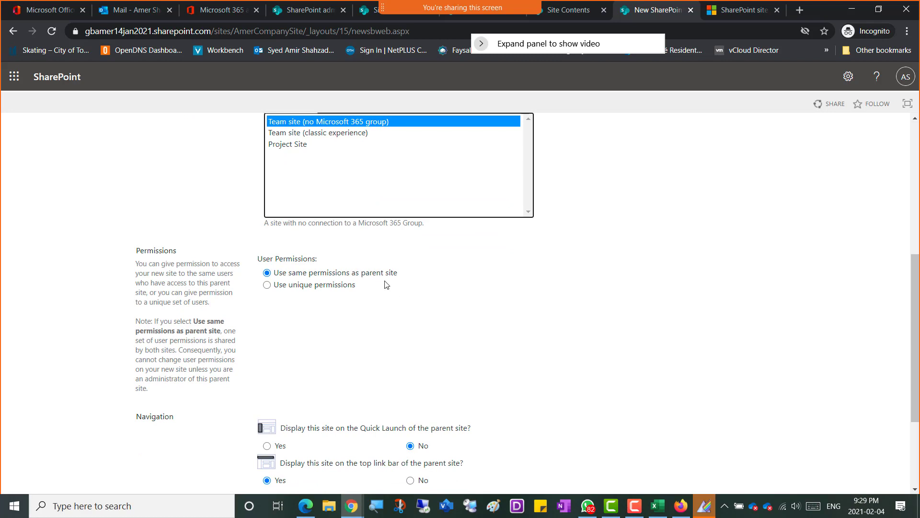
scroll(387, 285, "down", 1)
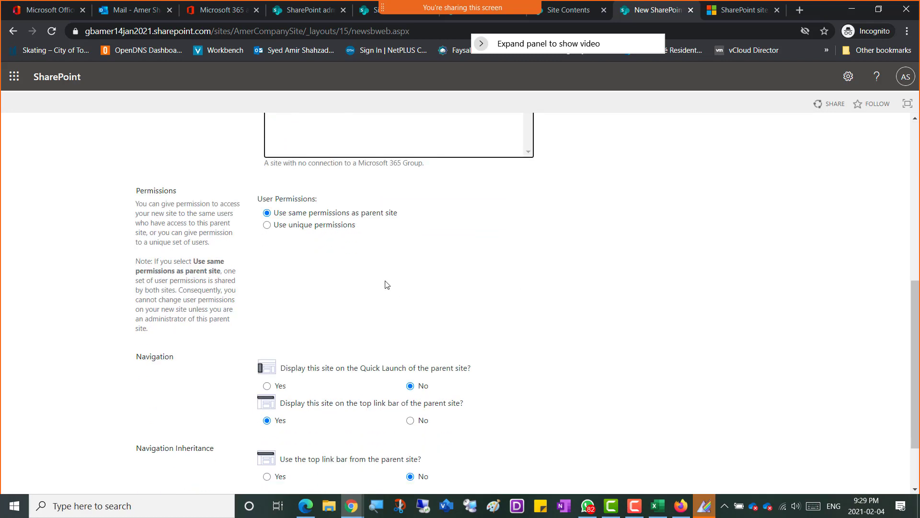
- Review Permissions and Navigation, keeping parent permissions, and create the Amer-SalesDept subsite
scroll(388, 285, "down", 1)
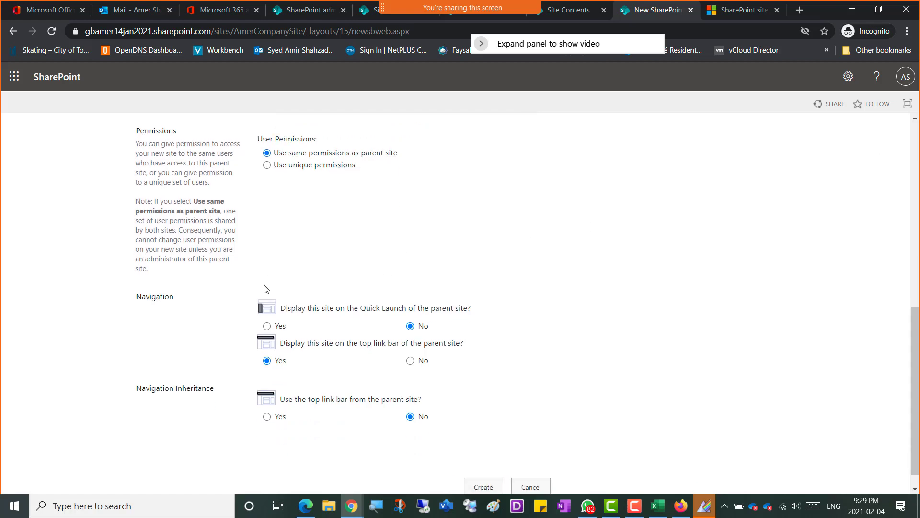
scroll(265, 321, "down", 1)
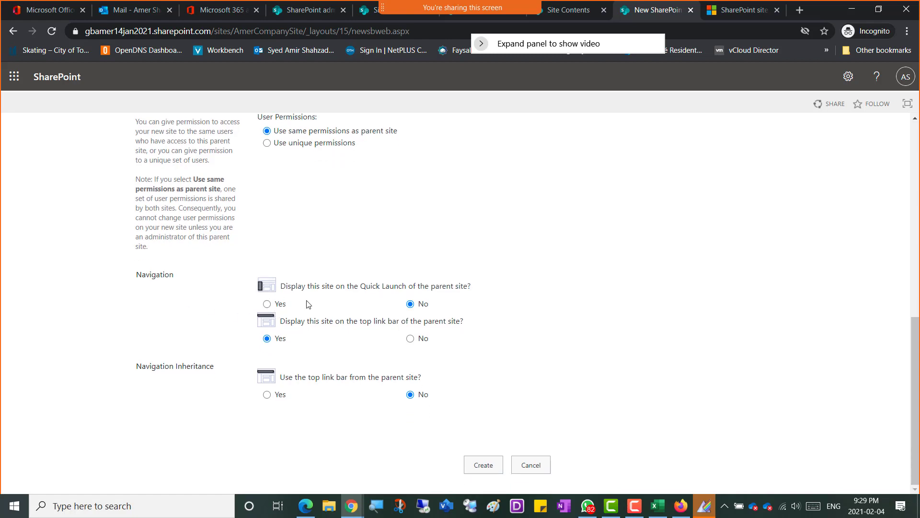
scroll(444, 248, "up", 5)
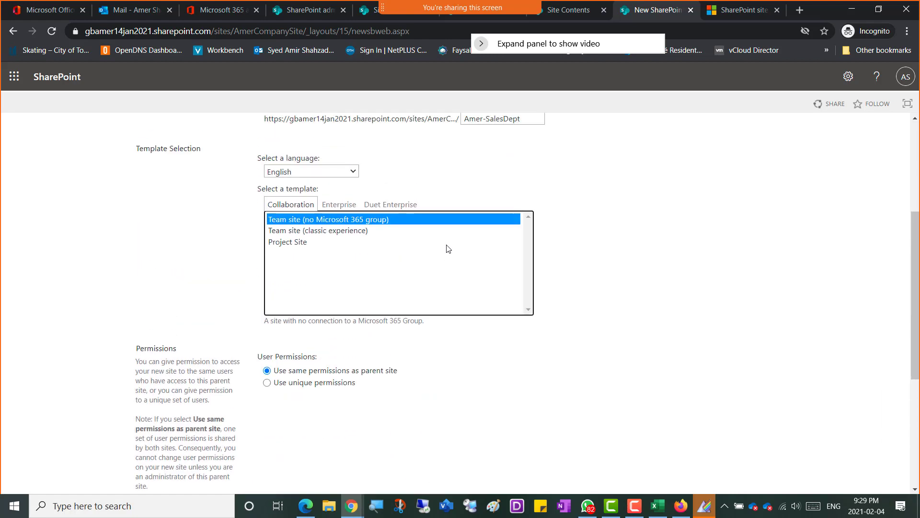
scroll(447, 249, "down", 3)
scroll(447, 249, "down", 3)
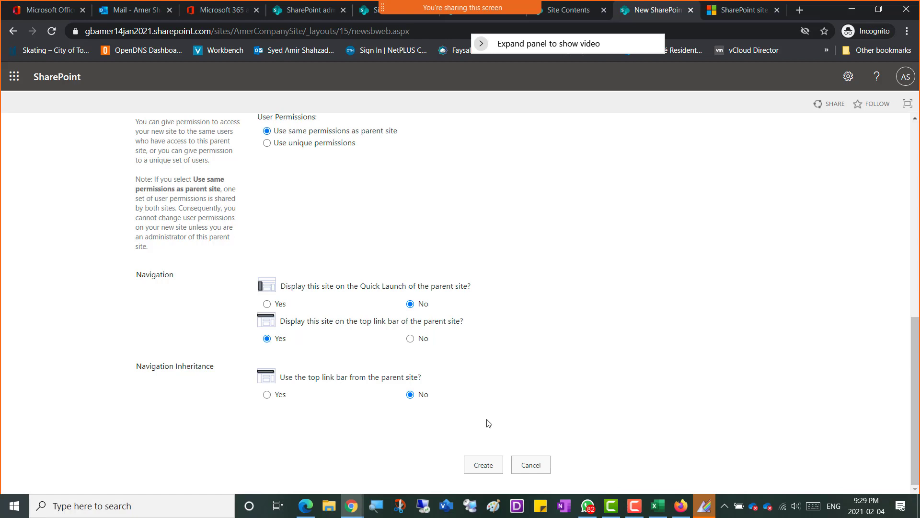
scroll(608, 306, "up", 6)
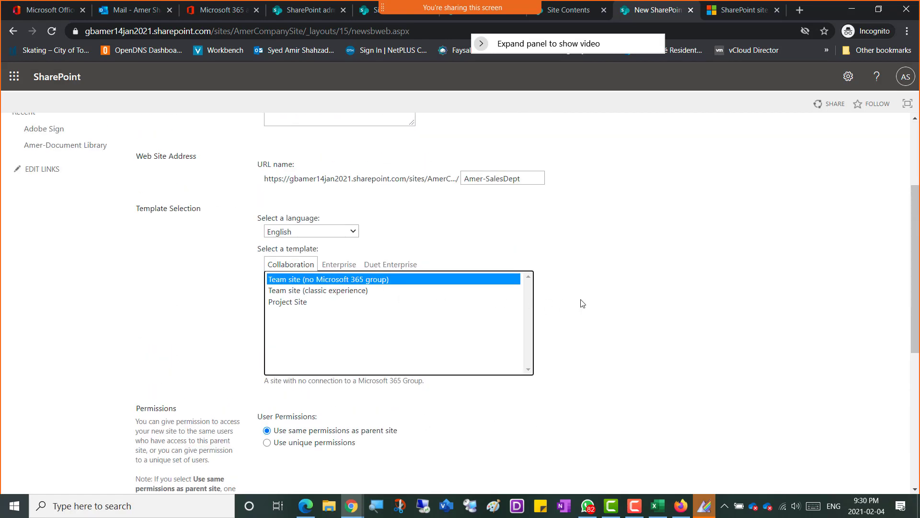
scroll(581, 304, "up", 3)
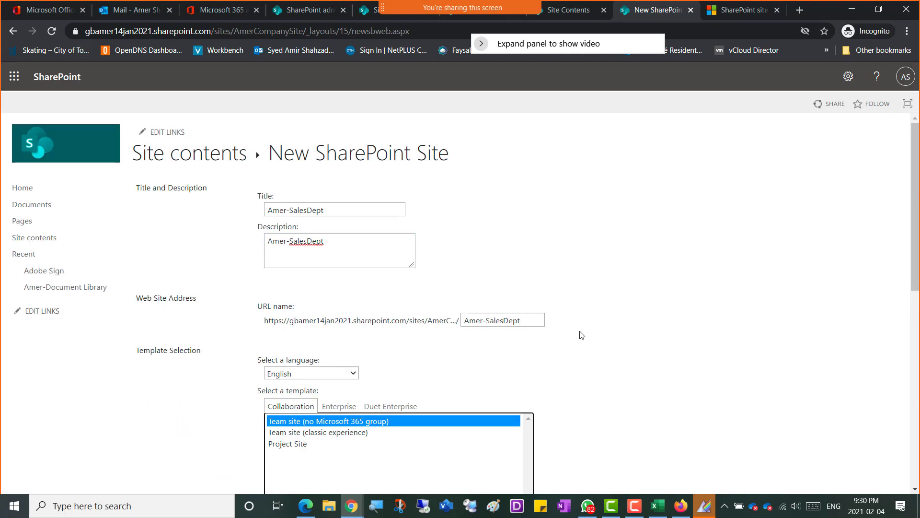
scroll(561, 345, "down", 12)
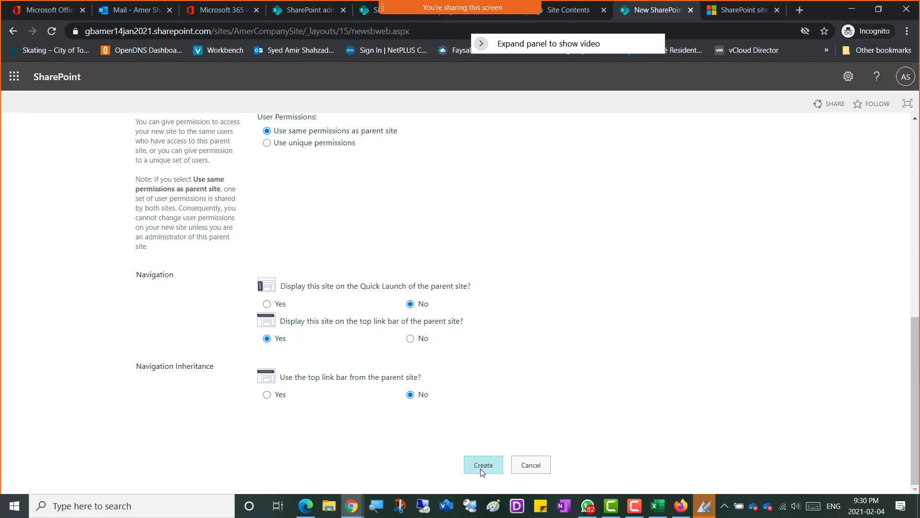
left_click(482, 472)
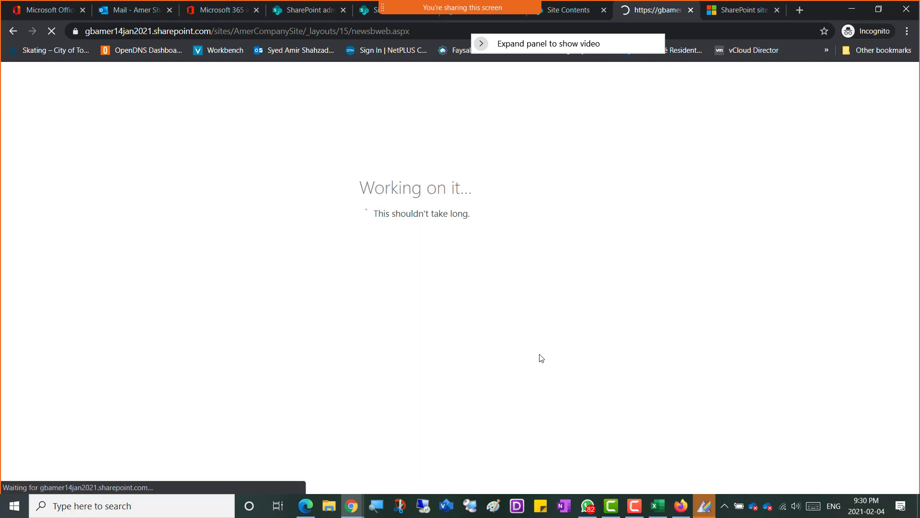
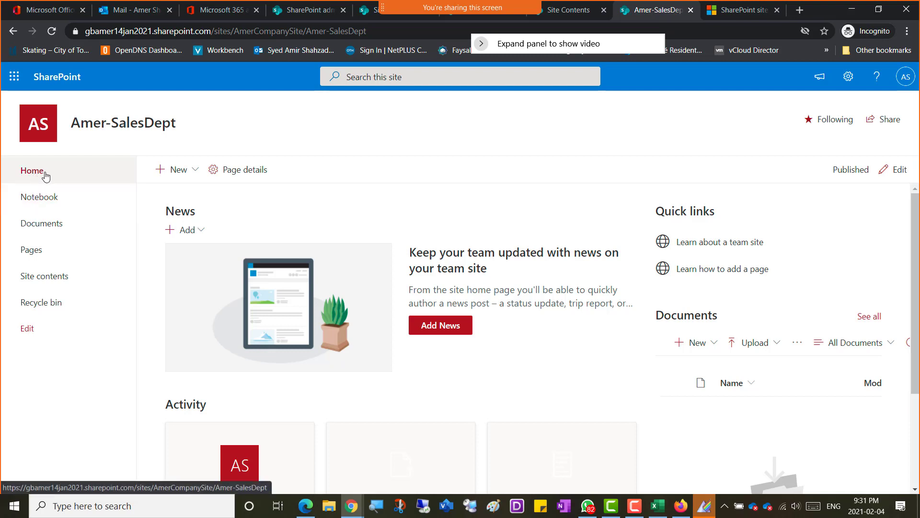
- Reload the Amer-SalesDept home page, check its site contents, then return home
left_click(40, 177)
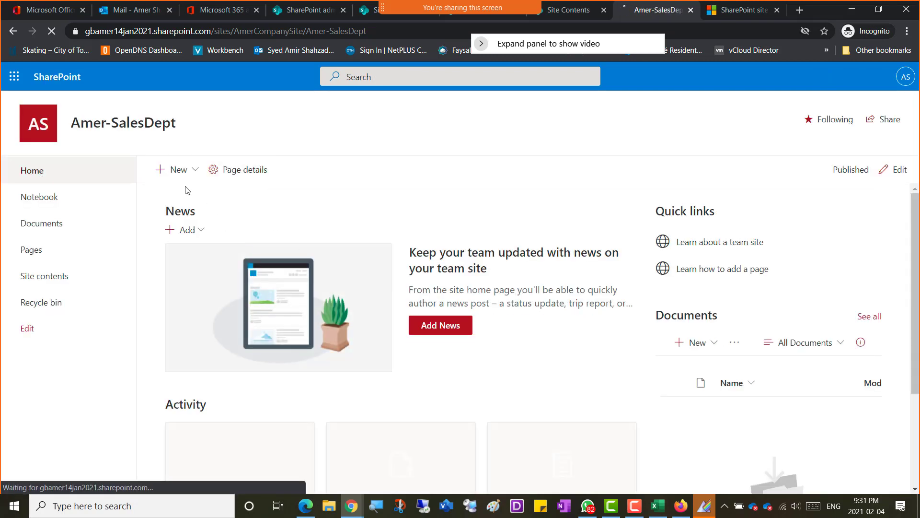
left_click(41, 173)
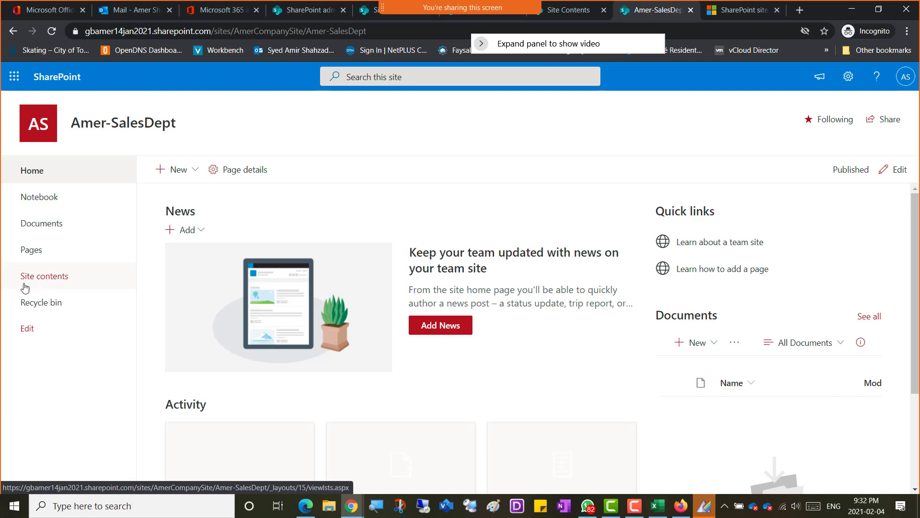
left_click(33, 280)
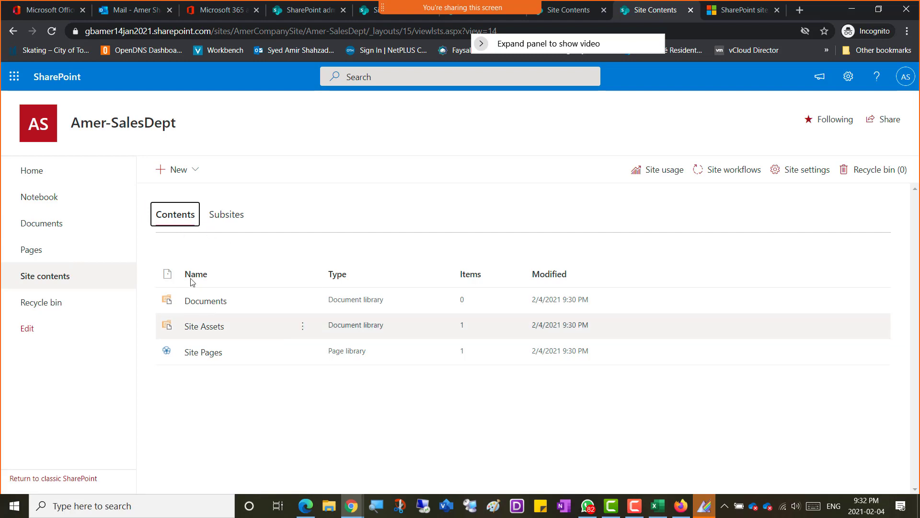
left_click(31, 172)
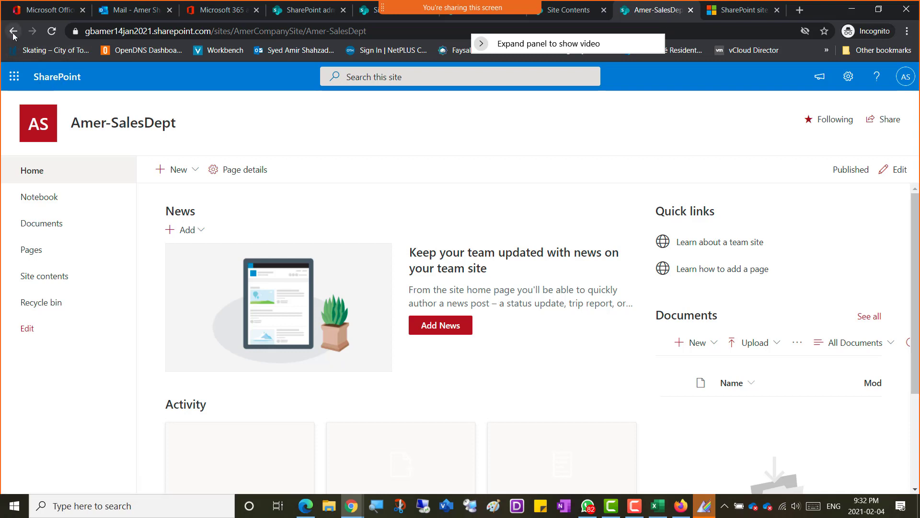
- Go to the SharePoint start page and step through the welcome tour to its end
left_click(53, 80)
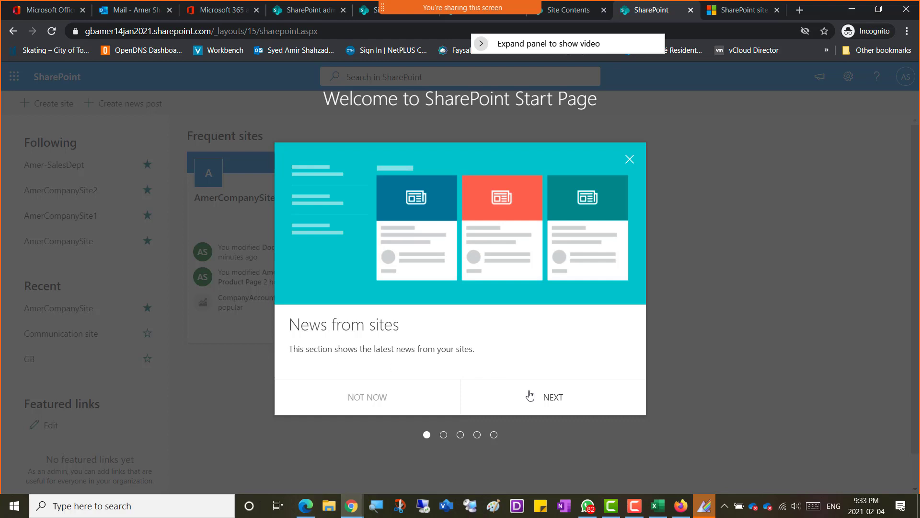
left_click(554, 401)
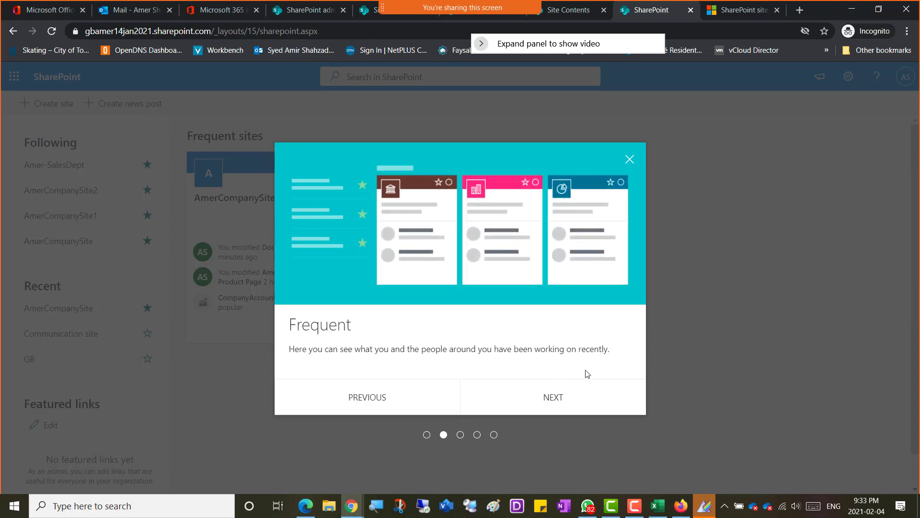
left_click(560, 402)
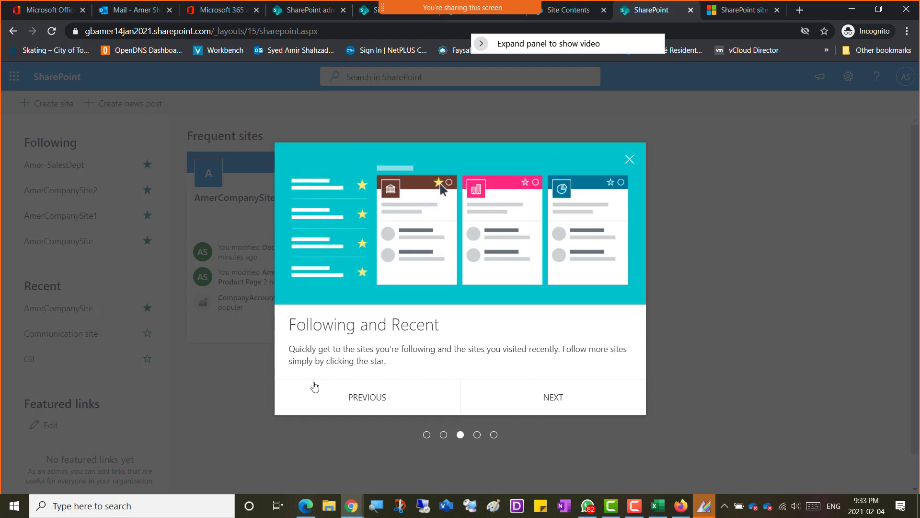
left_click(554, 405)
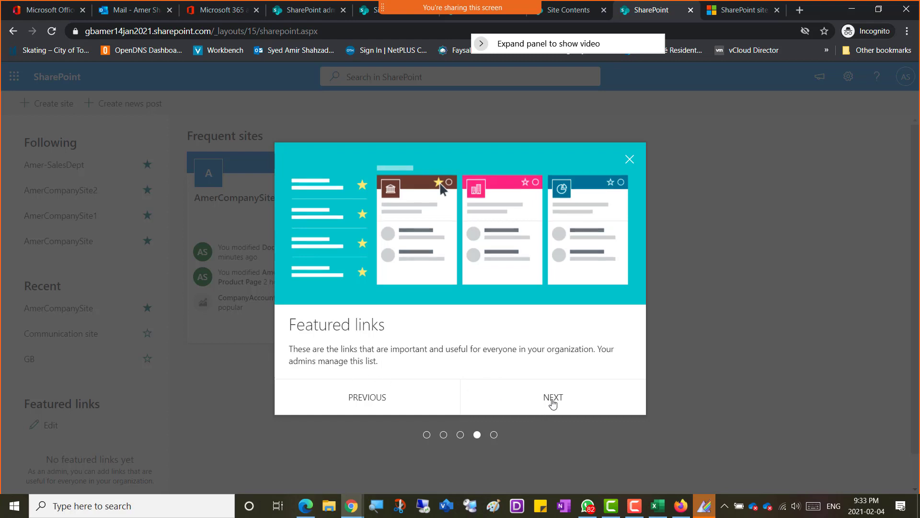
left_click(553, 404)
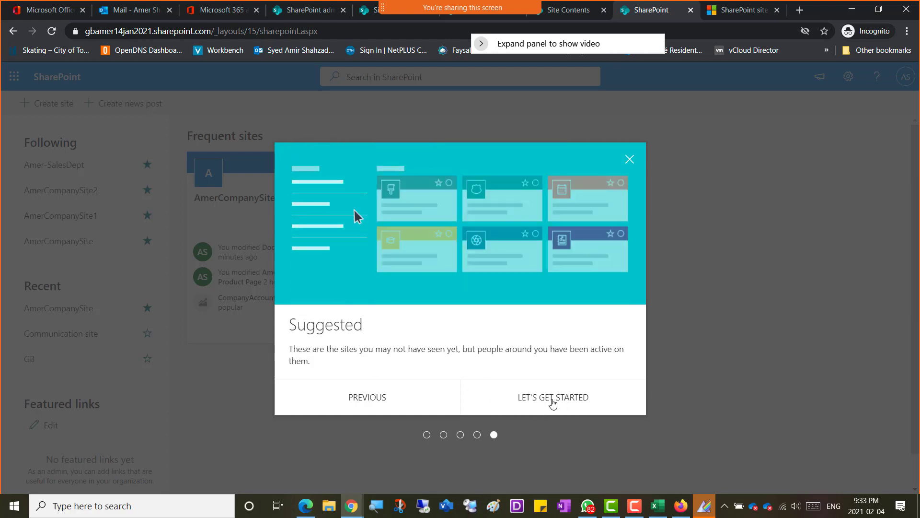
left_click(559, 405)
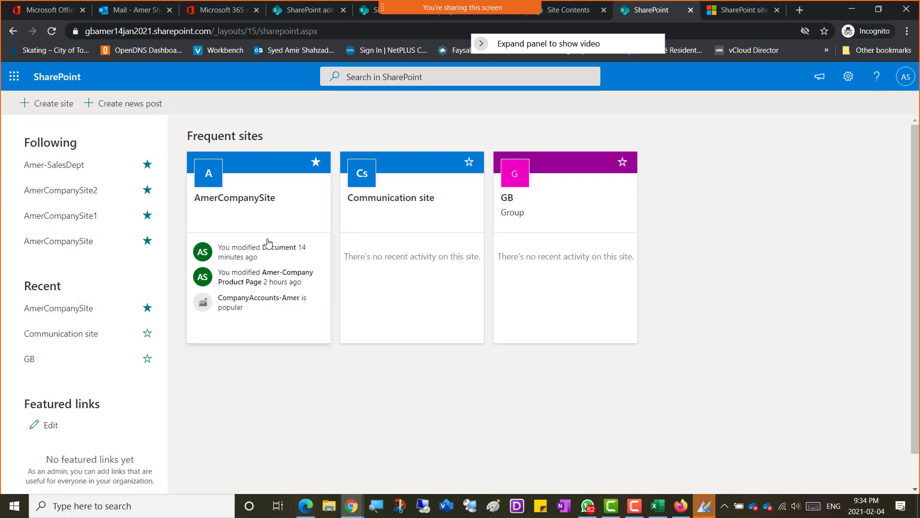
- Open the AmerCompanySite card from the start page, go back once, then reopen it
left_click(230, 201)
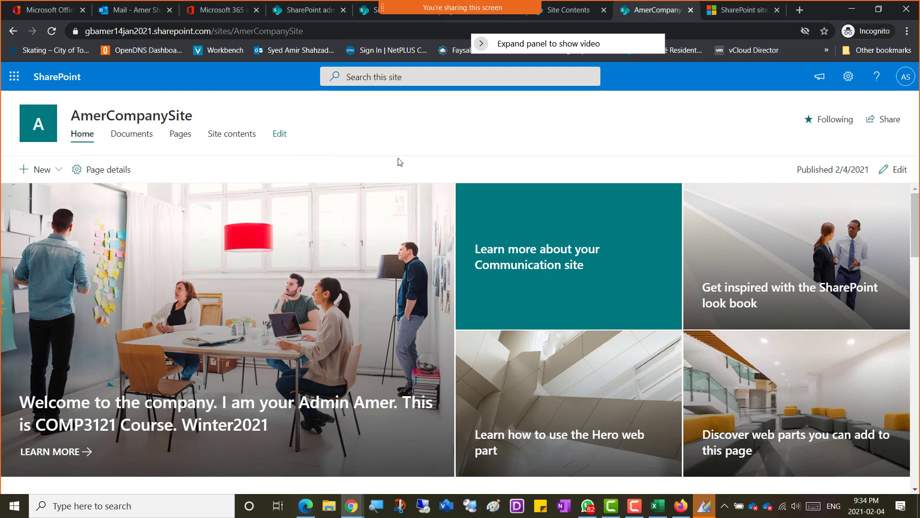
left_click(49, 80)
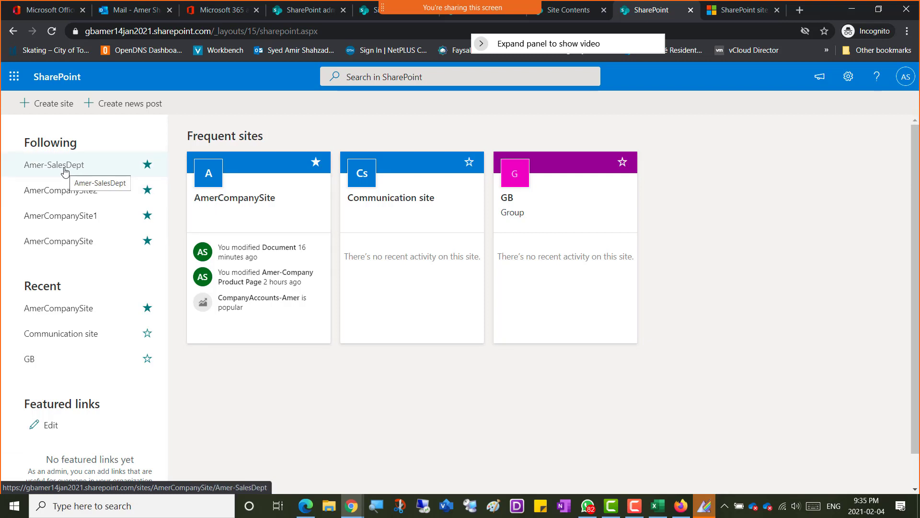
left_click(46, 80)
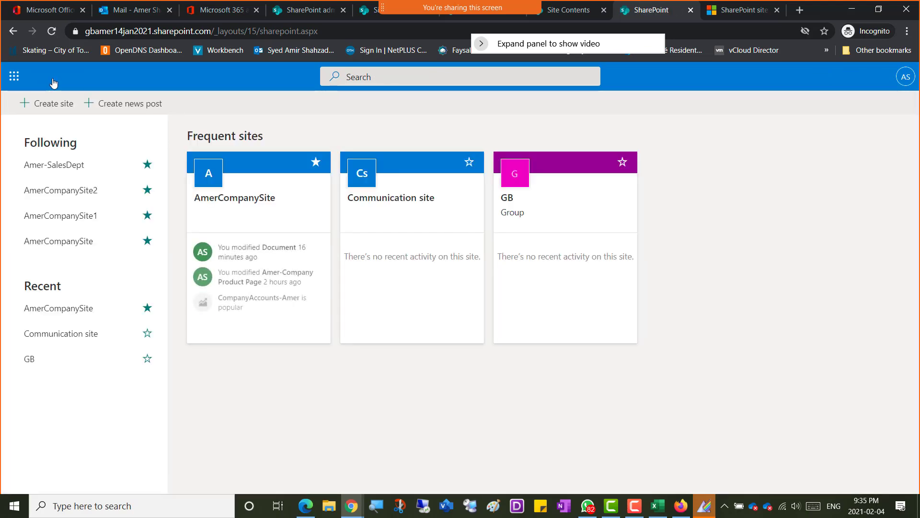
left_click(250, 200)
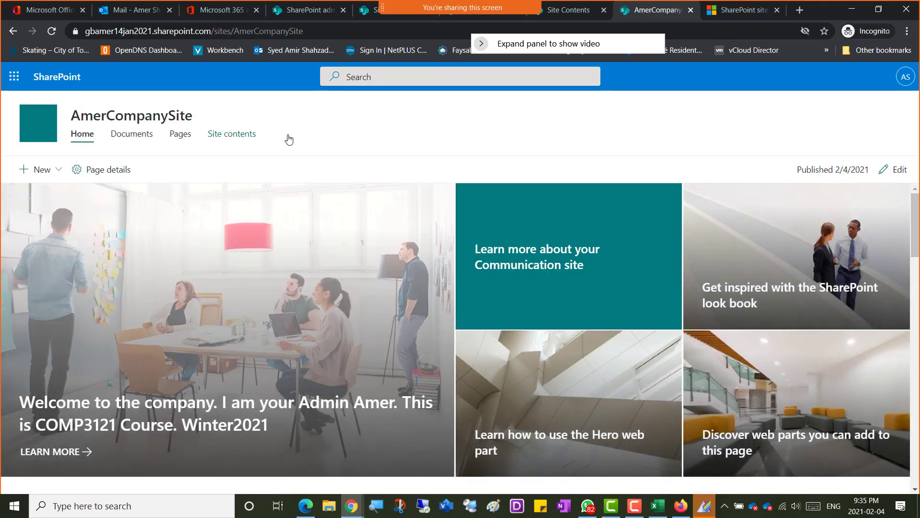
left_click(228, 138)
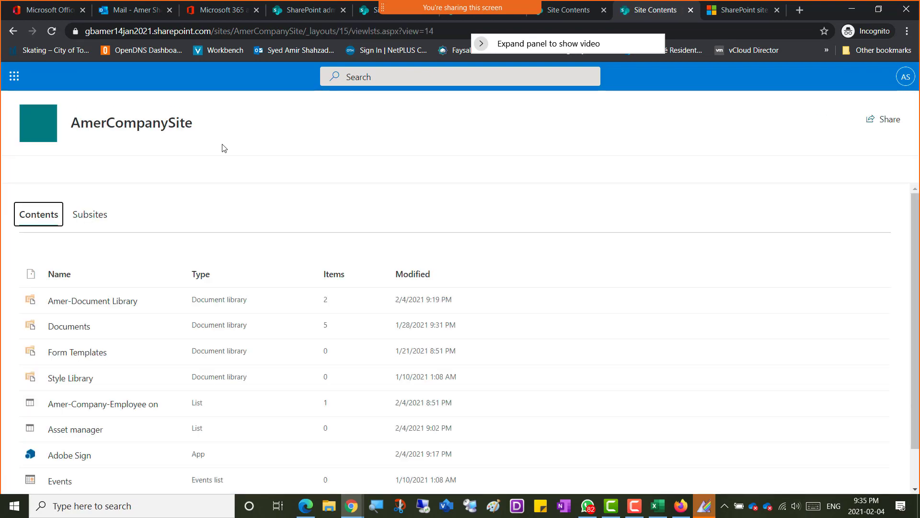
left_click(94, 223)
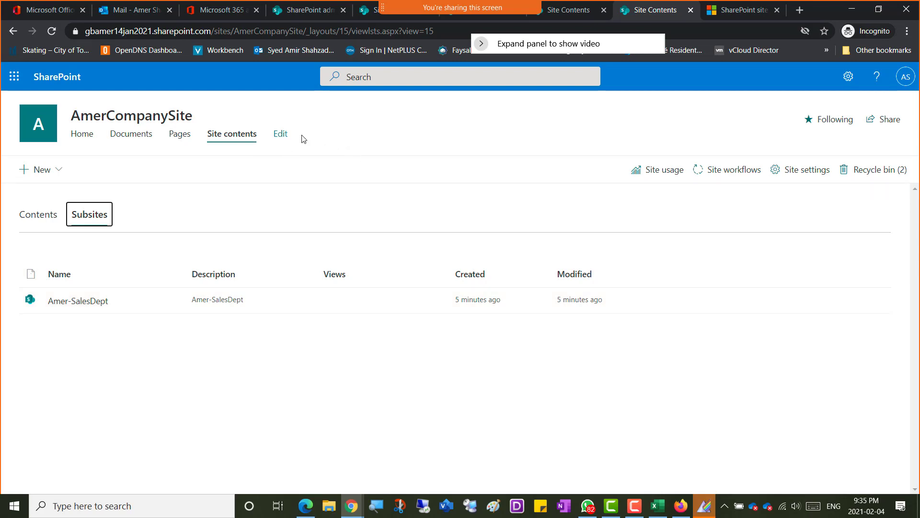
left_click(82, 139)
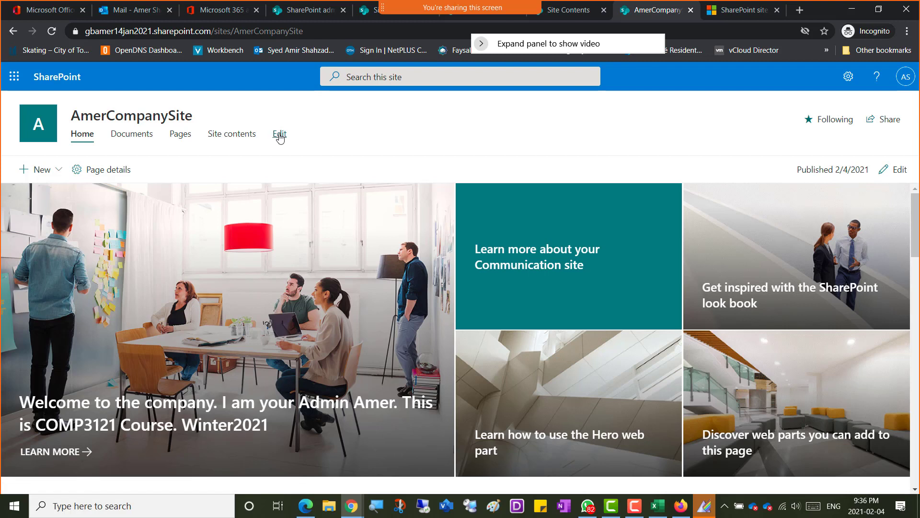
left_click(280, 136)
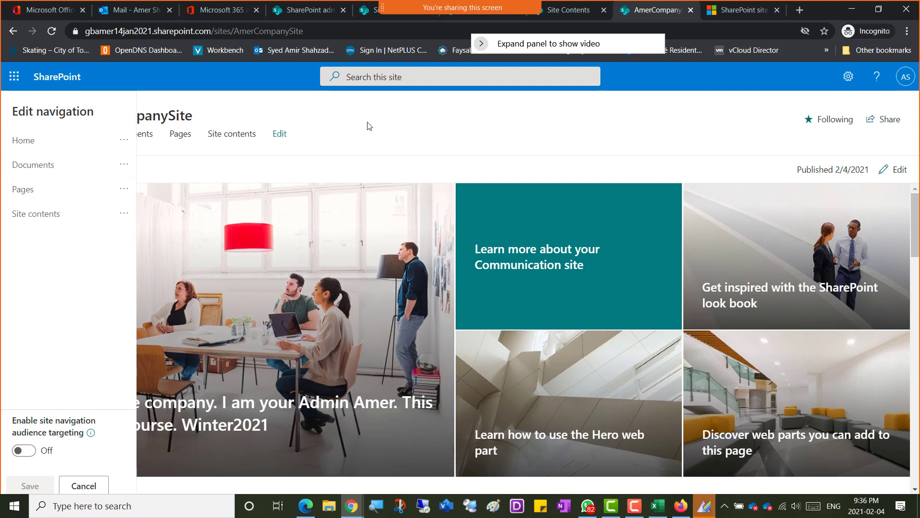
left_click(83, 485)
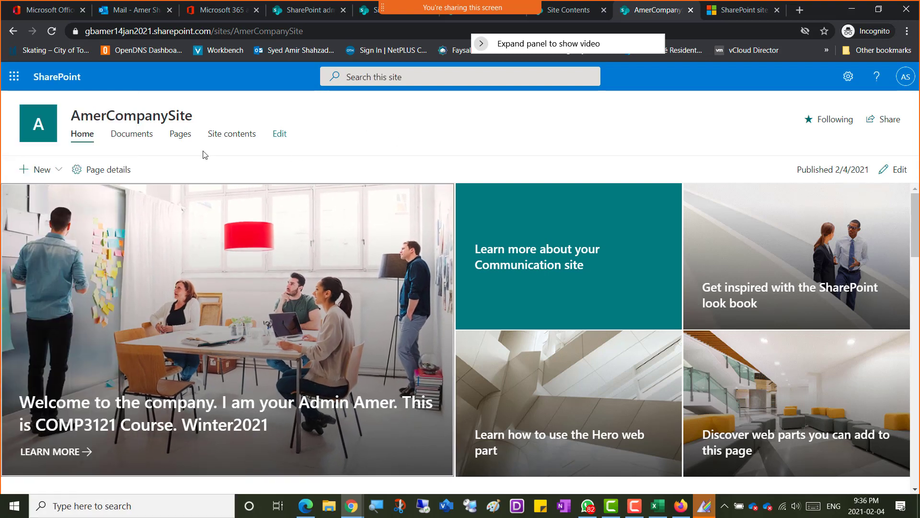
left_click(56, 170)
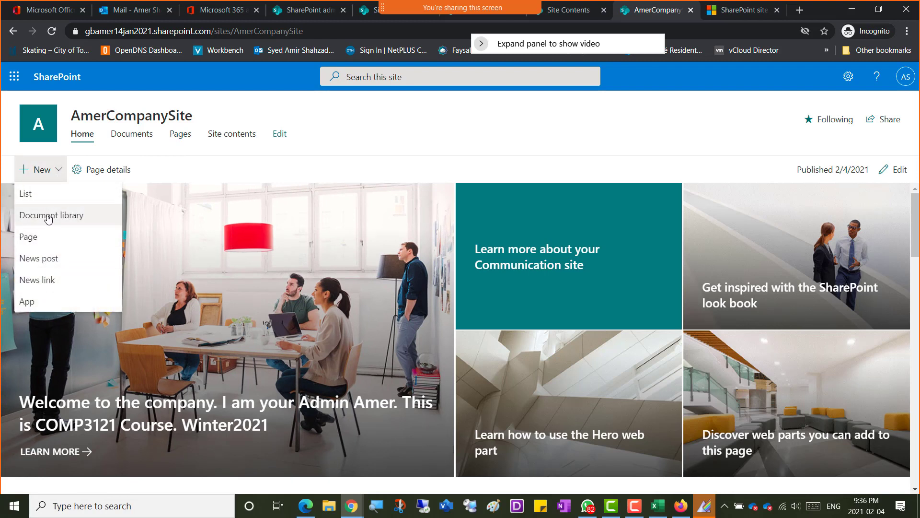
left_click(386, 128)
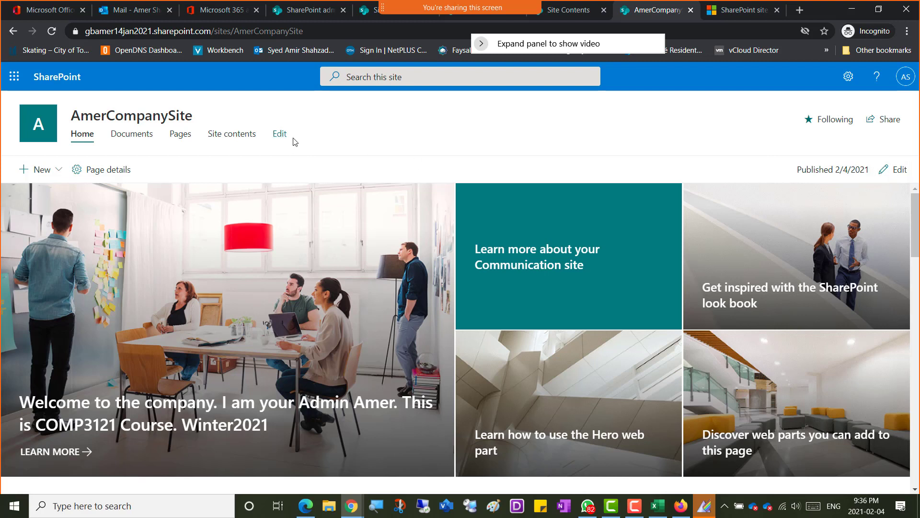
- View AmerCompanySite's contents, list its subsites and show the Amer-SalesDept subsite's actions
left_click(240, 137)
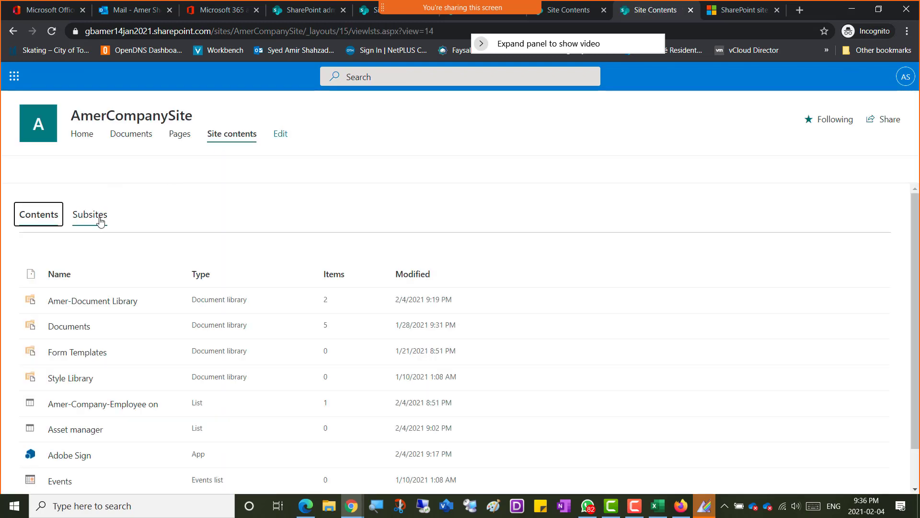
scroll(116, 379, "down", 1)
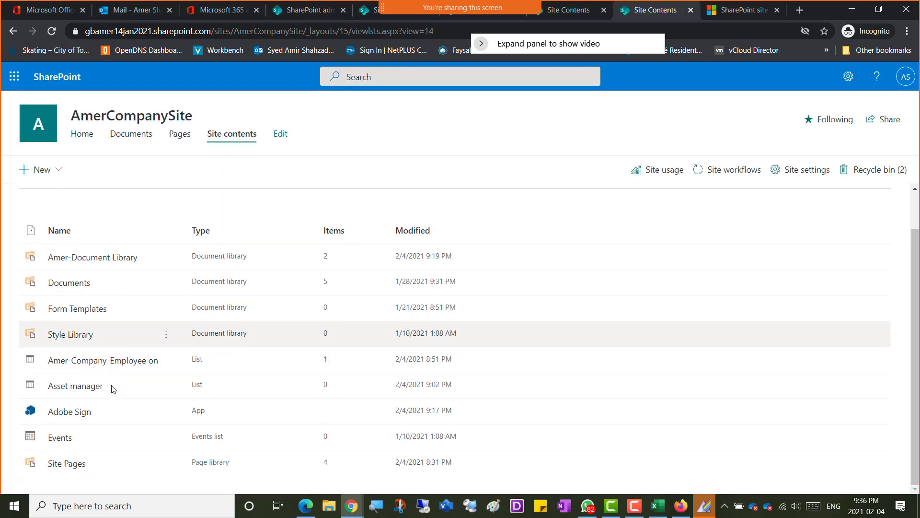
scroll(123, 236, "up", 1)
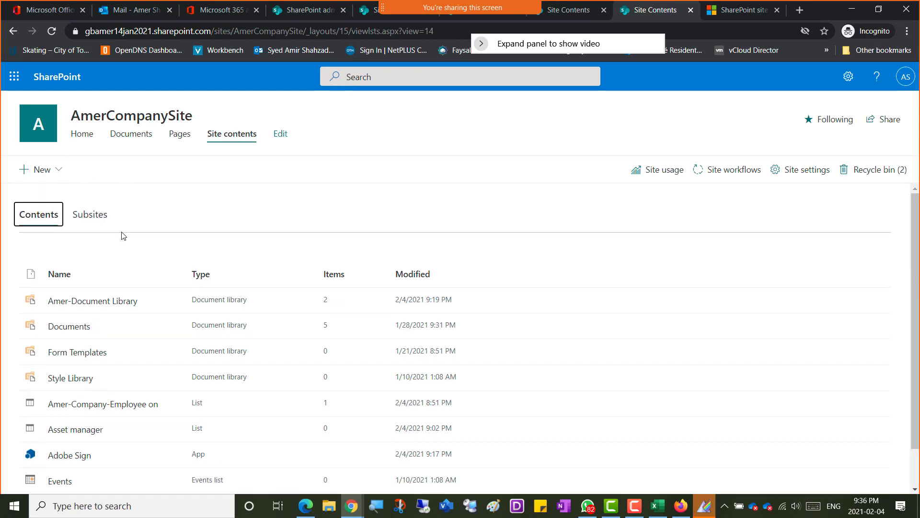
left_click(95, 221)
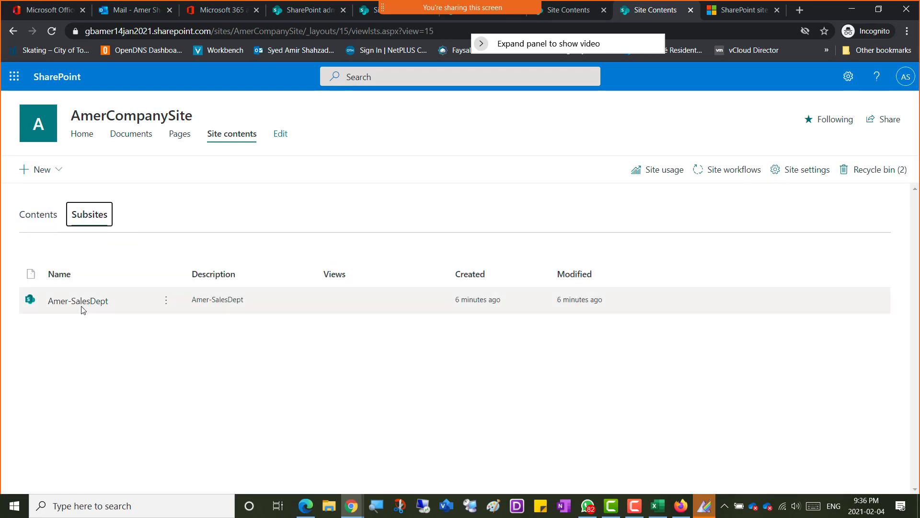
left_click(166, 310)
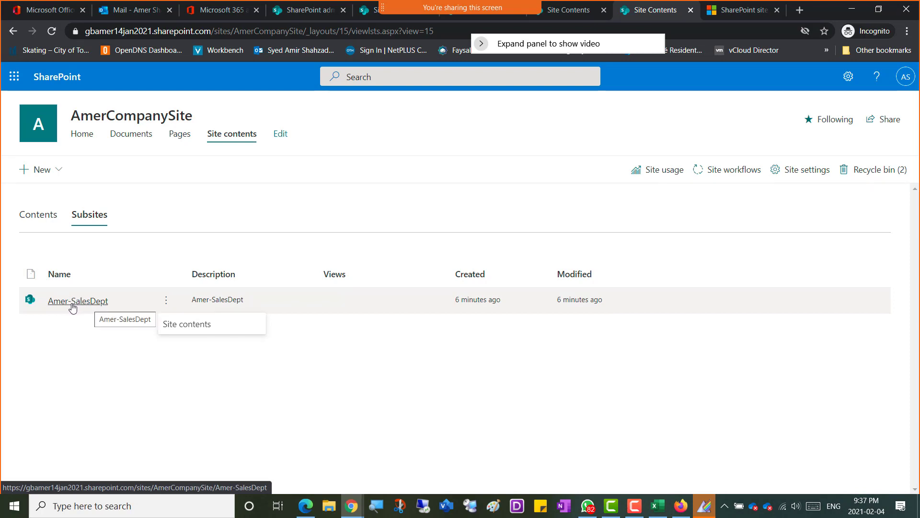
- Reopen AmerCompanySite from the SharePoint start page and open its navigation link editor
left_click(80, 133)
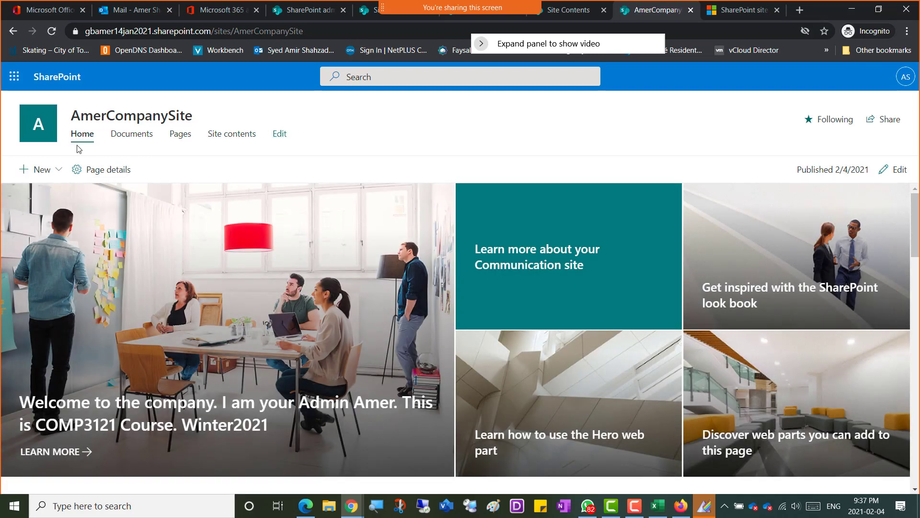
left_click(53, 79)
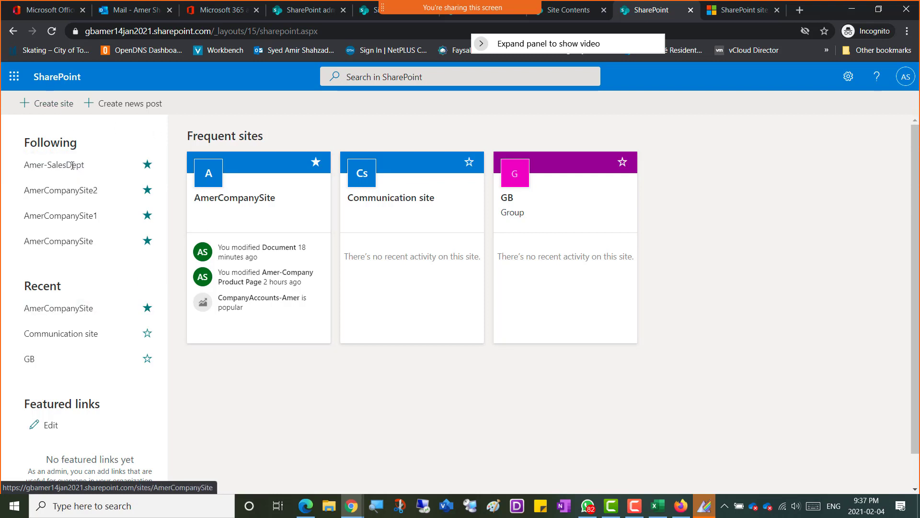
left_click(241, 201)
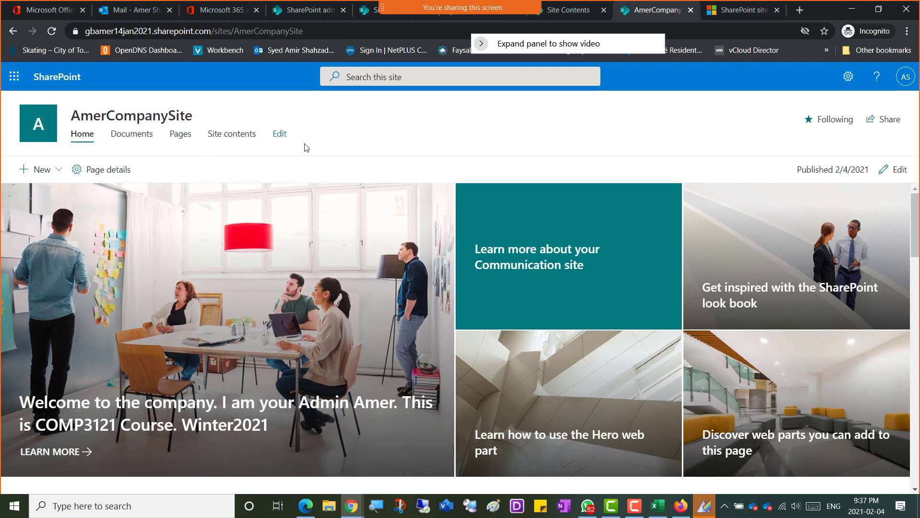
left_click(280, 134)
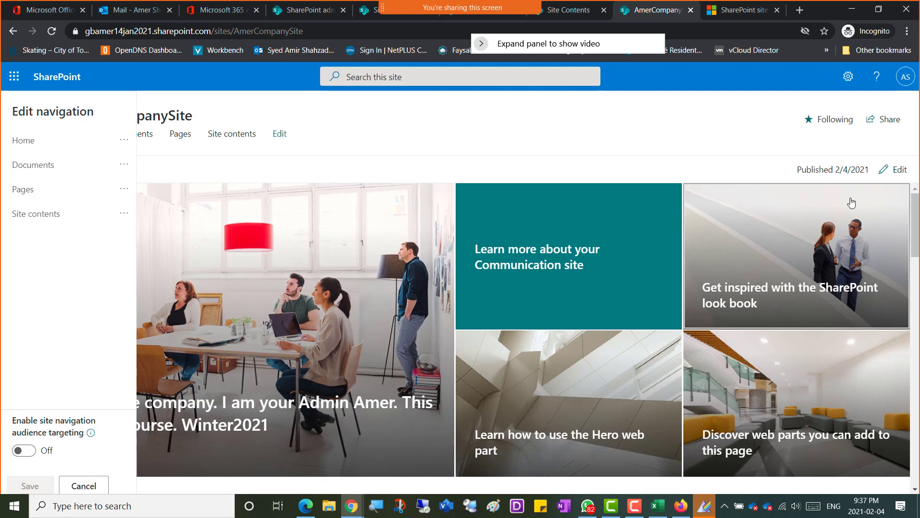
scroll(916, 216, "down", 3)
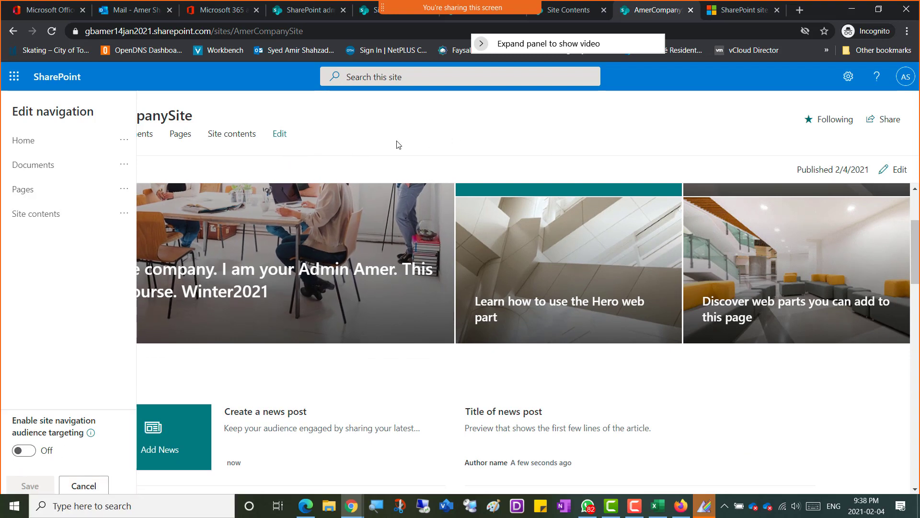
left_click(83, 486)
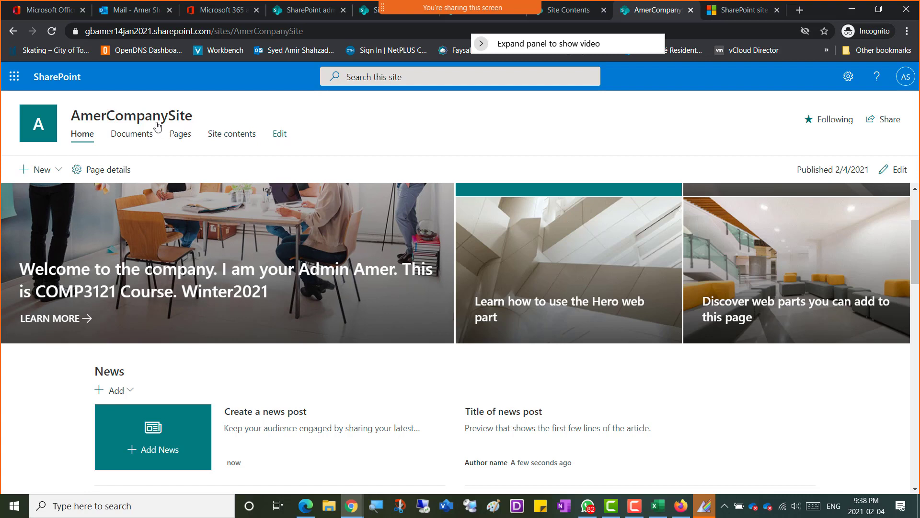
left_click(279, 134)
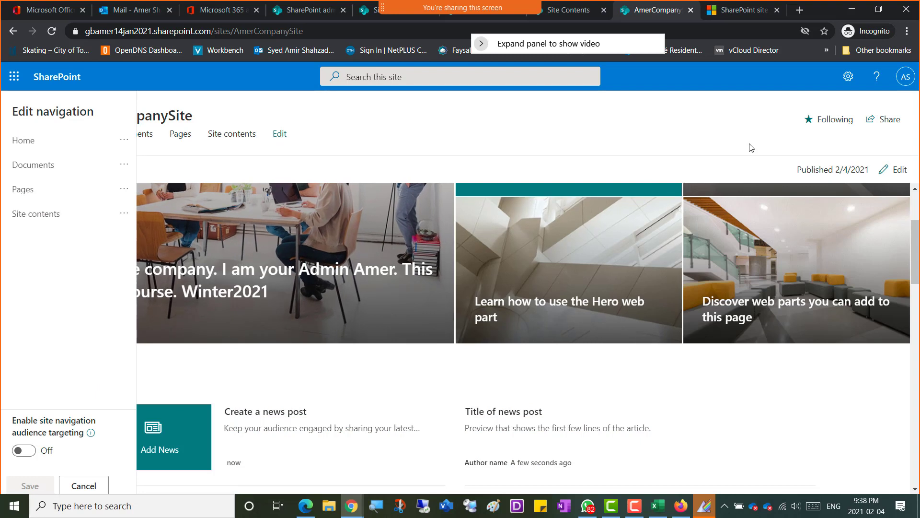
left_click(907, 31)
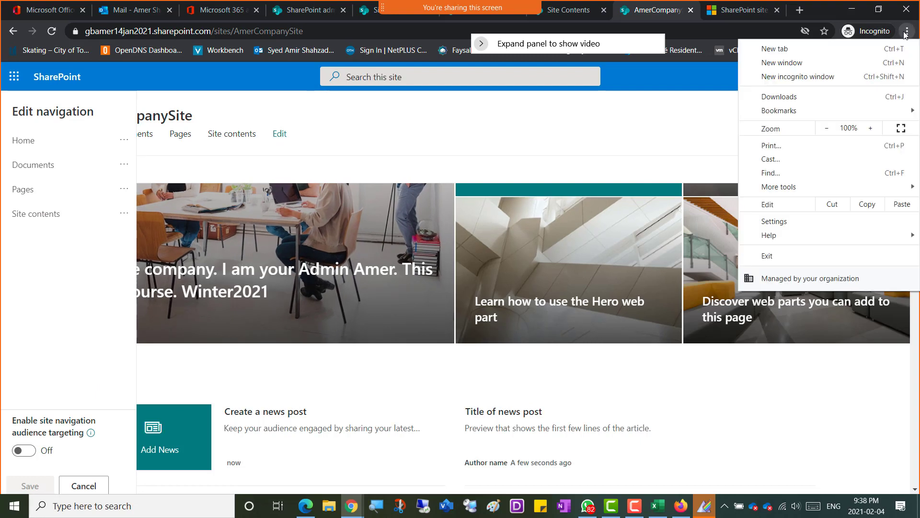
left_click(826, 129)
left_click(826, 129)
left_click(826, 128)
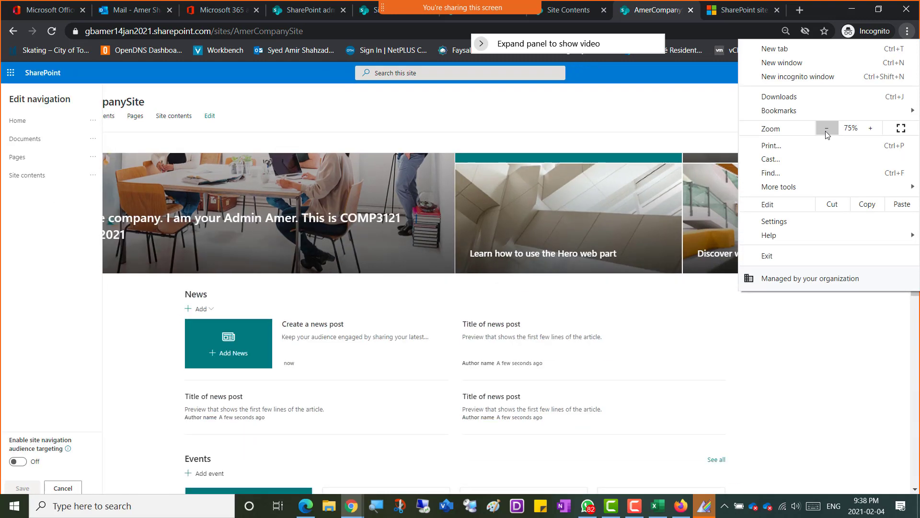
left_click(826, 129)
left_click(826, 129)
left_click(826, 128)
left_click(826, 129)
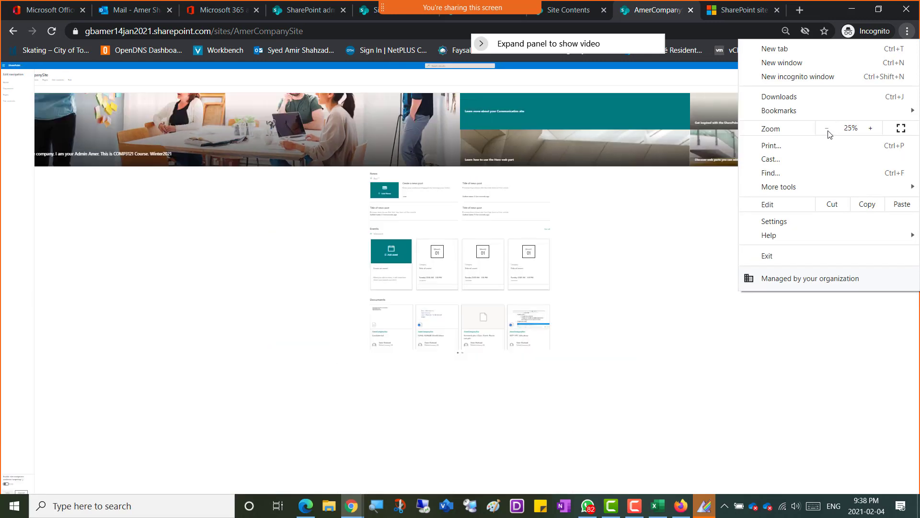
left_click(870, 129)
left_click(870, 128)
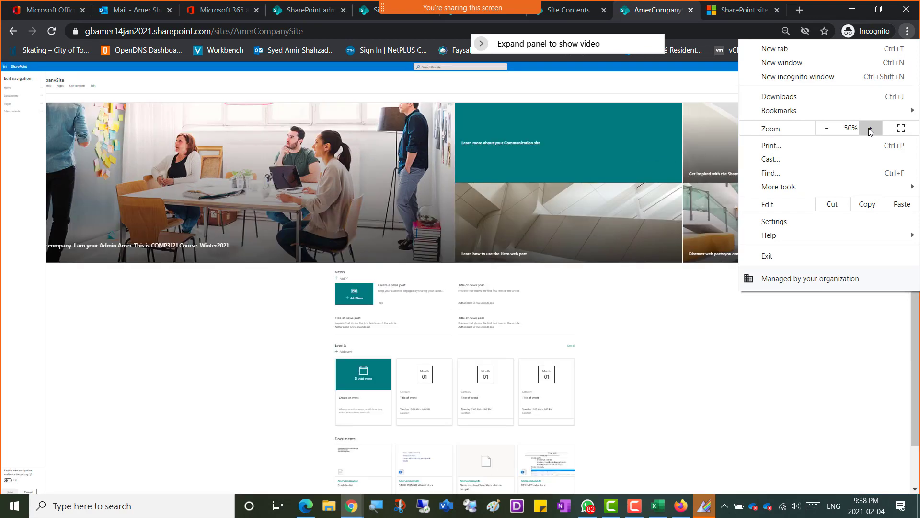
left_click(870, 129)
left_click(870, 129)
left_click(870, 128)
left_click(870, 129)
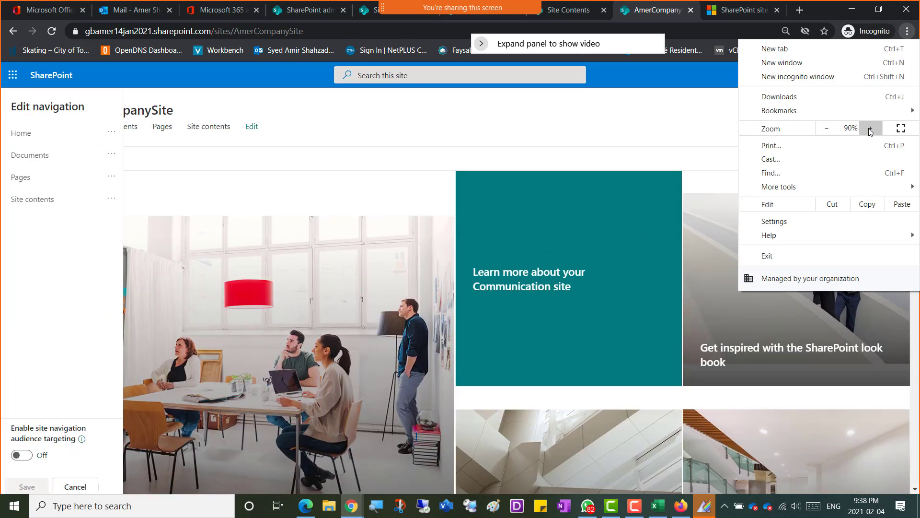
left_click(870, 129)
left_click(632, 123)
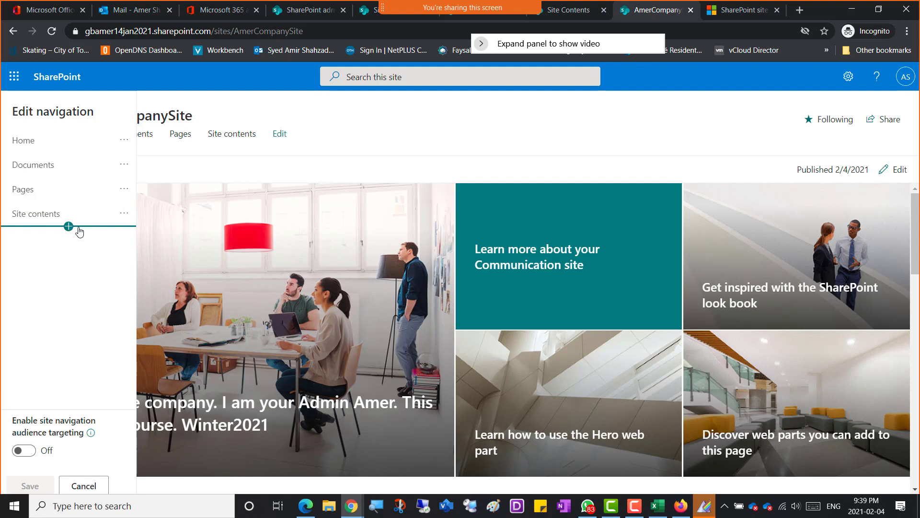
- Start a new link after Site contents, then cancel it and close the navigation editor unsaved
left_click(68, 227)
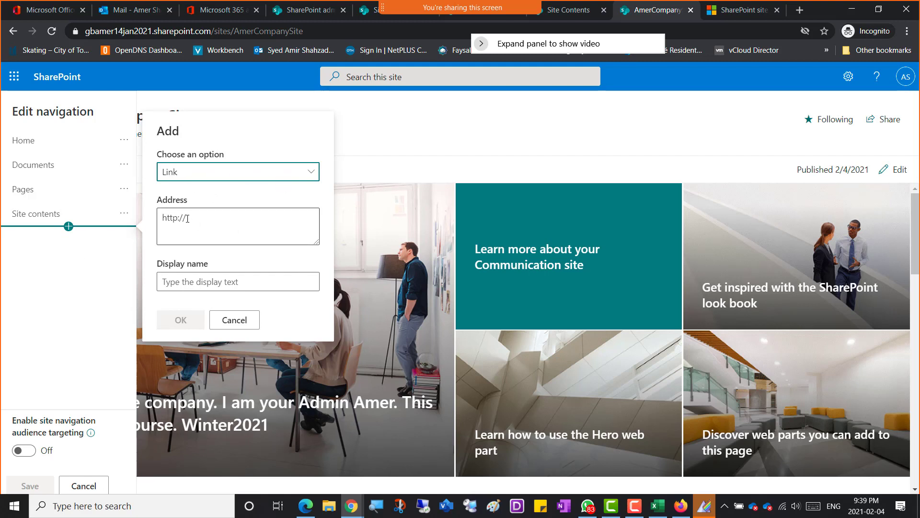
left_click_drag(188, 219, 160, 219)
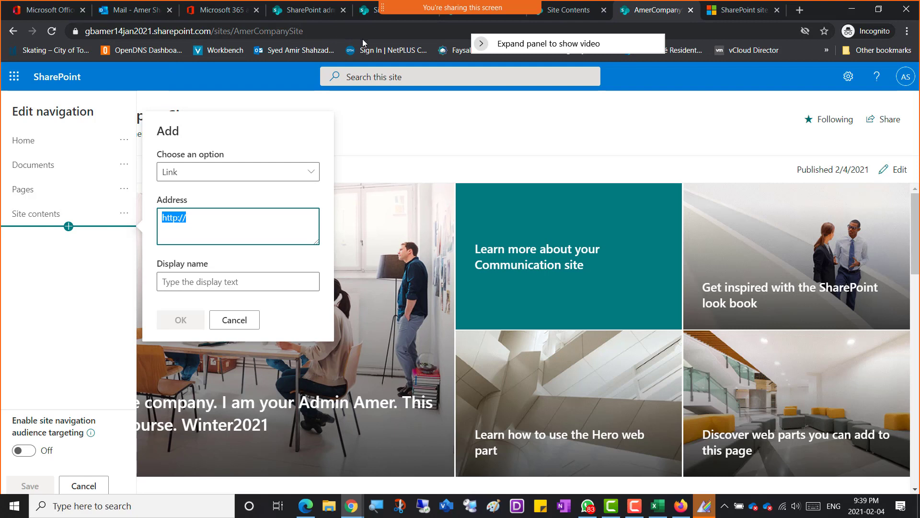
left_click(234, 321)
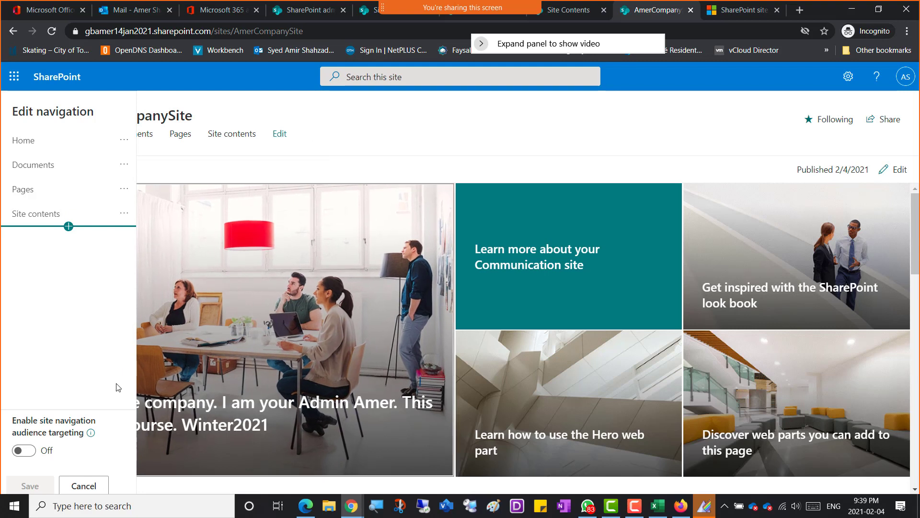
left_click(83, 486)
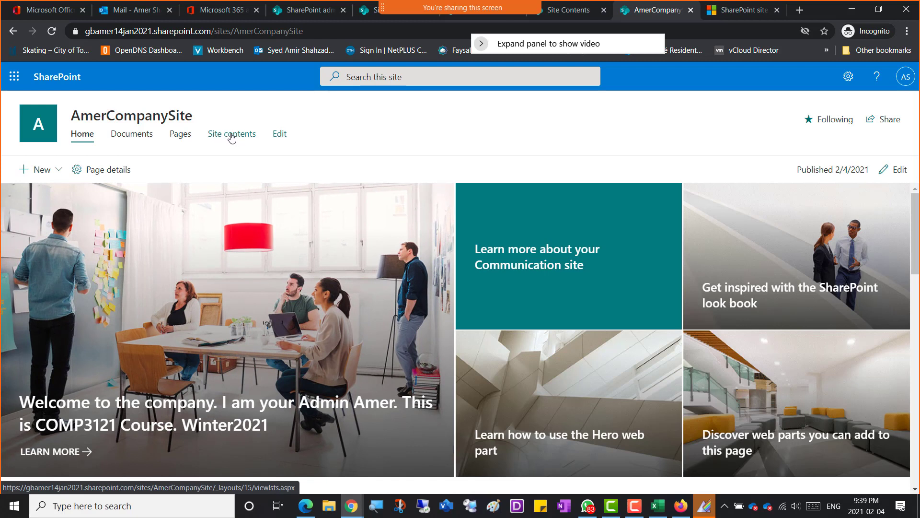
- Open the Amer-SalesDept subsite from AmerCompanySite's subsites list
left_click(231, 137)
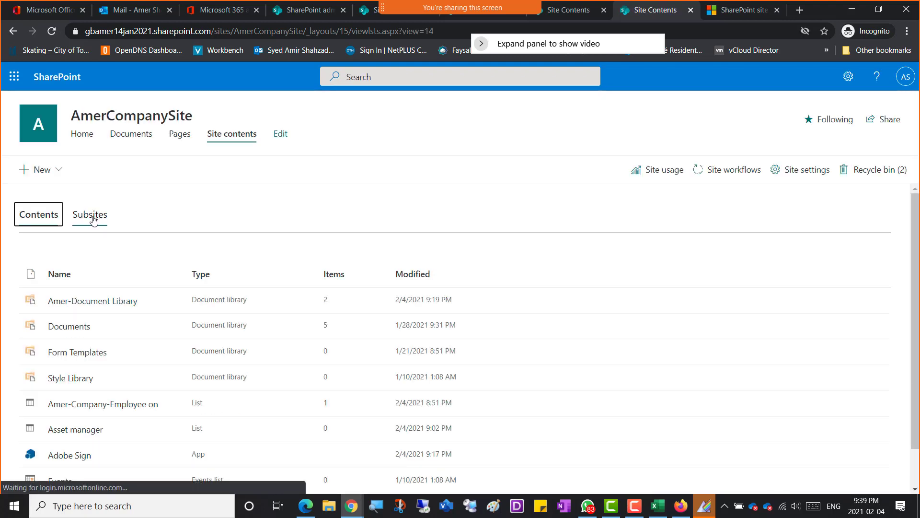
left_click(93, 219)
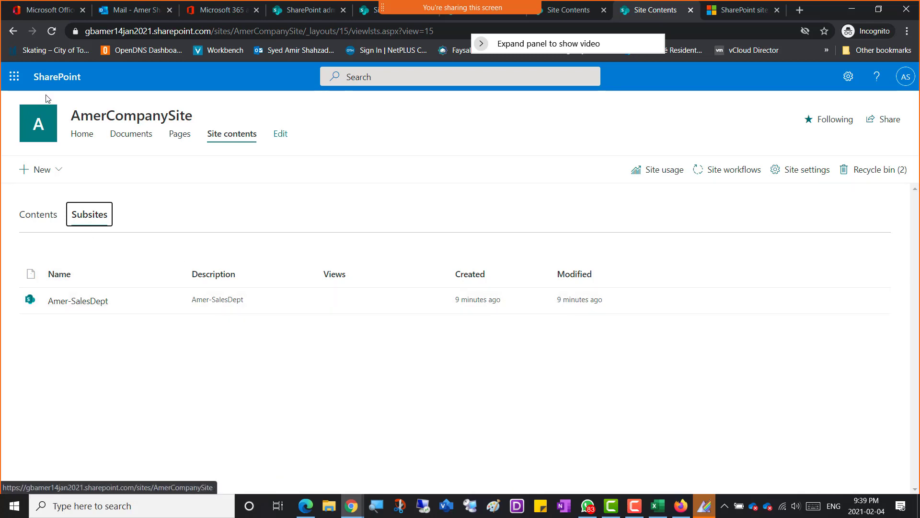
left_click(79, 303)
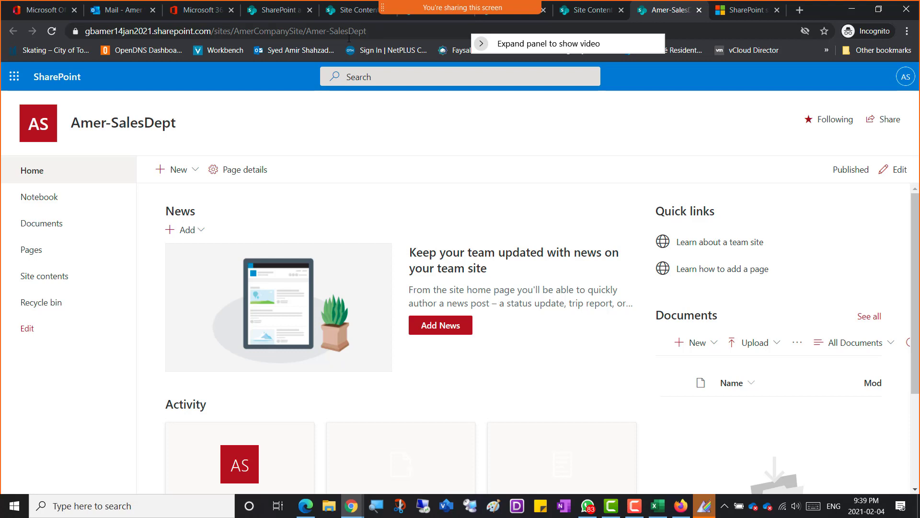
- Copy the Amer-SalesDept subsite's full web address from the address bar
left_click(374, 32)
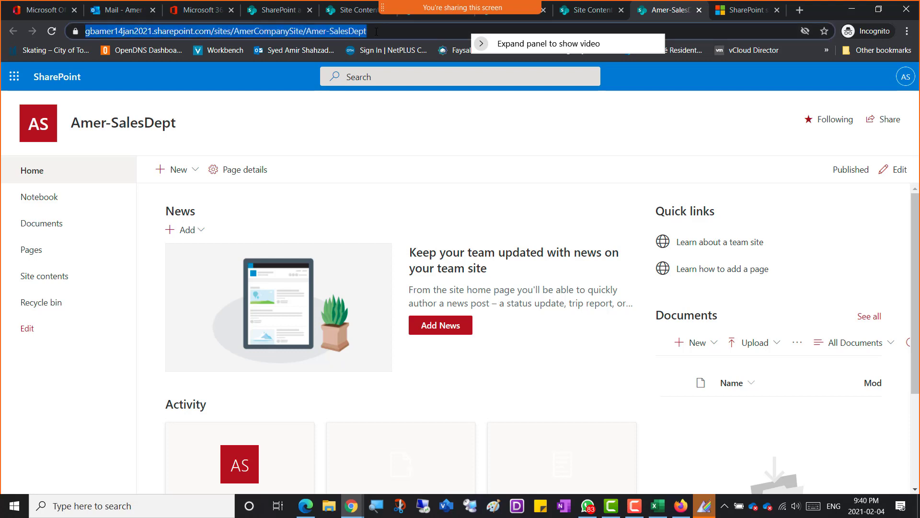
right_click(311, 32)
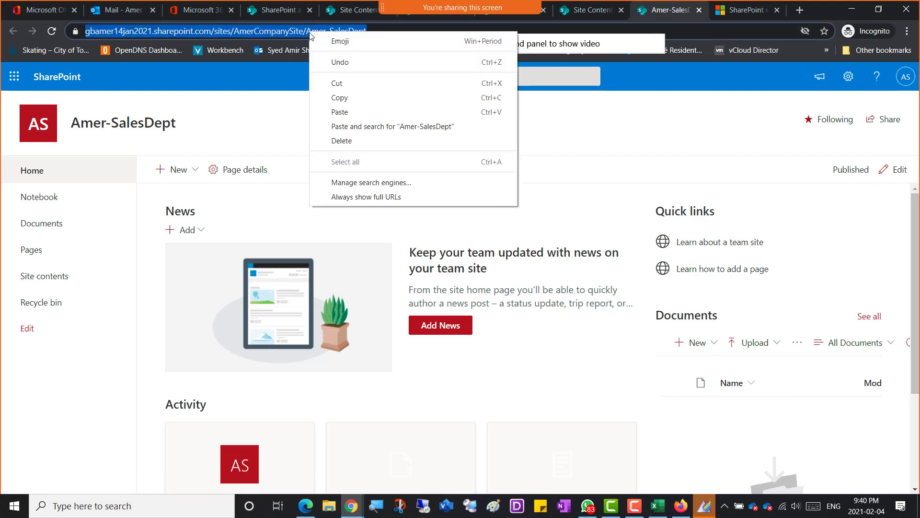
left_click(314, 97)
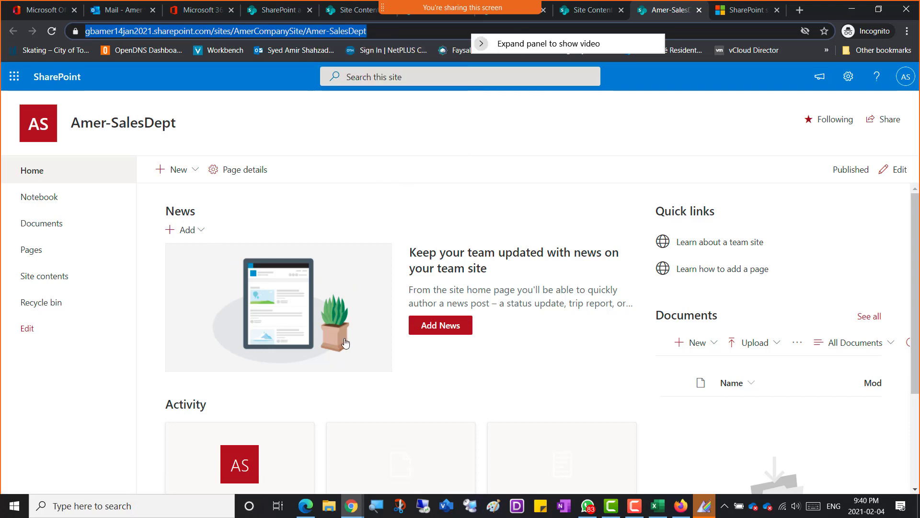
right_click(274, 33)
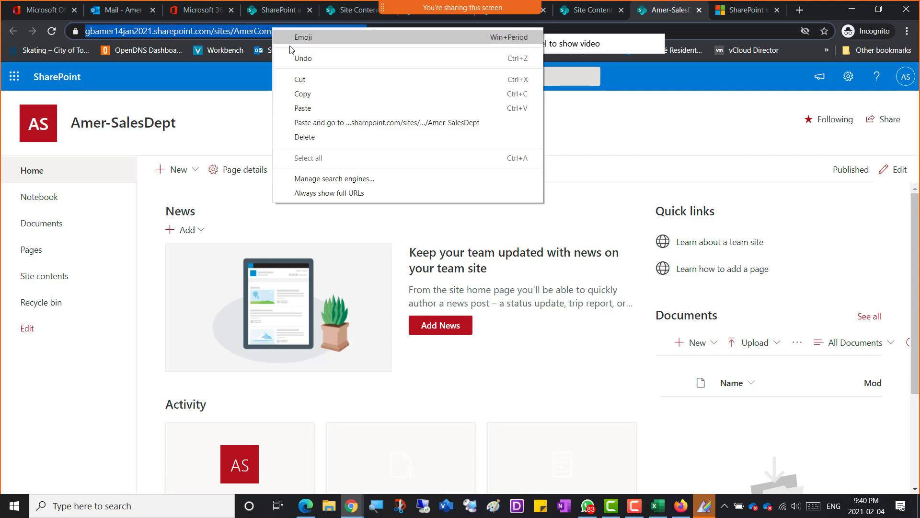
left_click(302, 94)
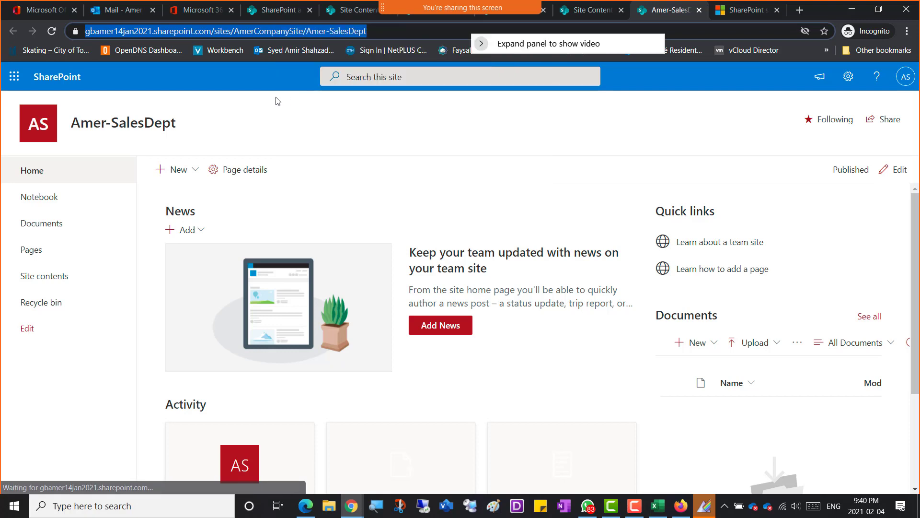
- Add an amer-SalesDept link after Site contents, using the pasted subsite address as its URL
left_click(354, 14)
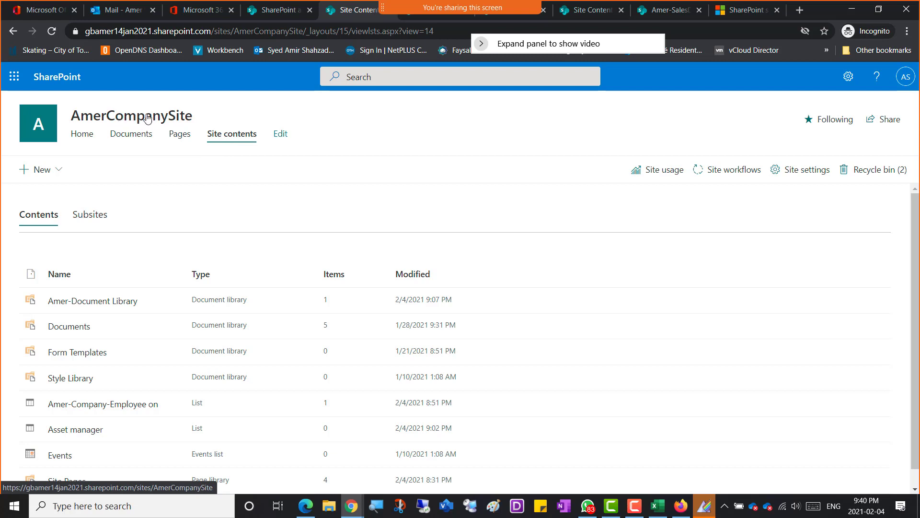
left_click(280, 137)
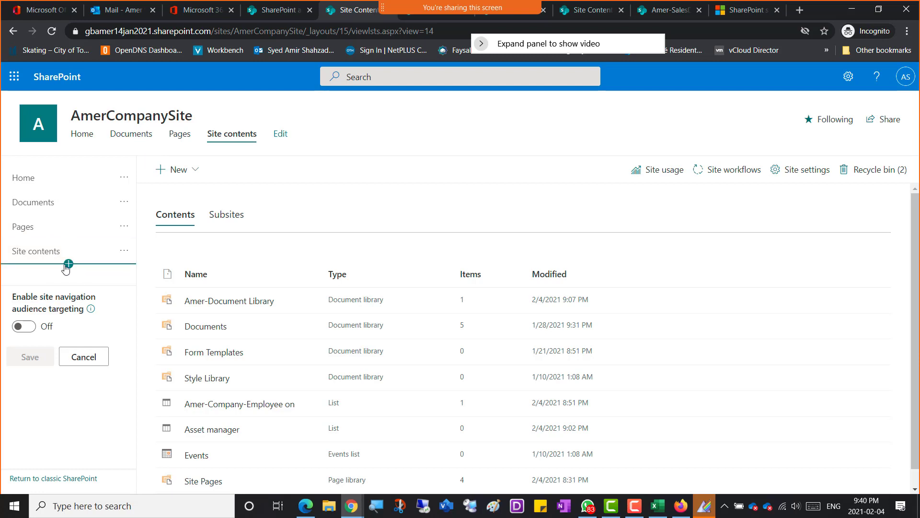
left_click(69, 265)
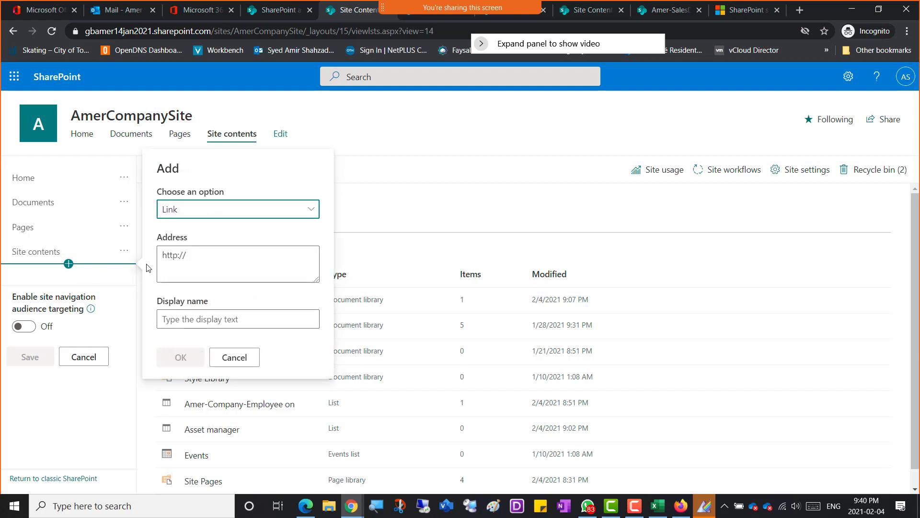
left_click(203, 258)
left_click_drag(203, 258, 152, 261)
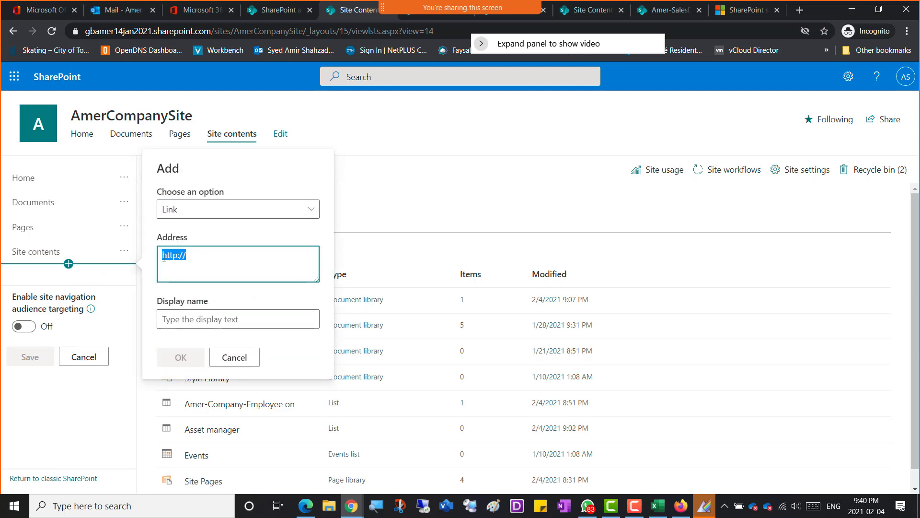
key("ctrl+v")
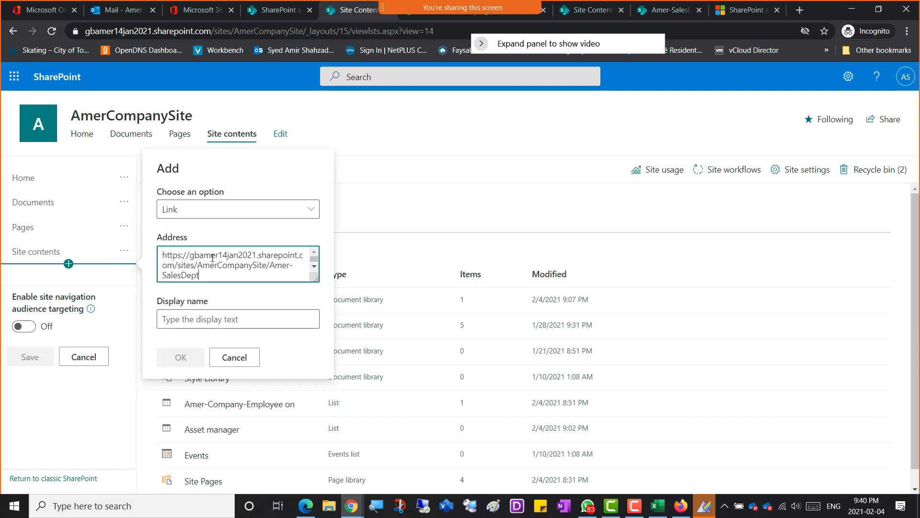
left_click(224, 319)
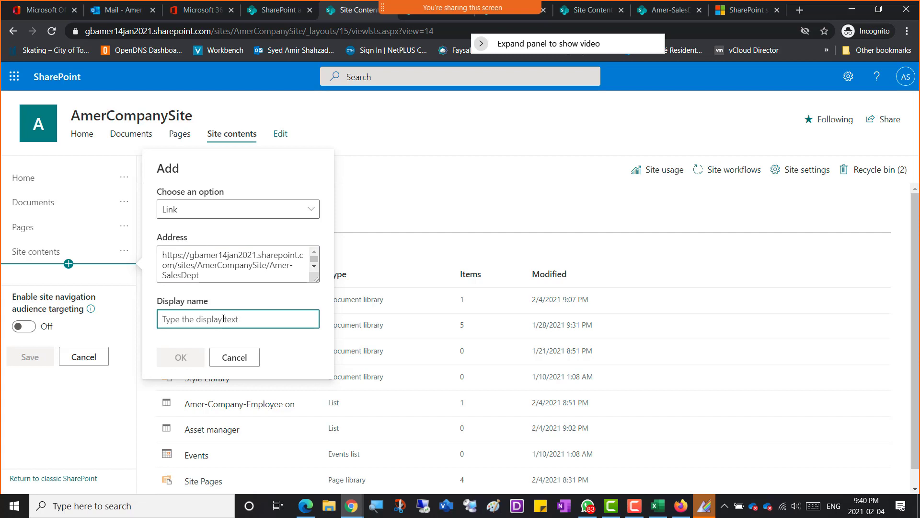
type("amer-SalesDept")
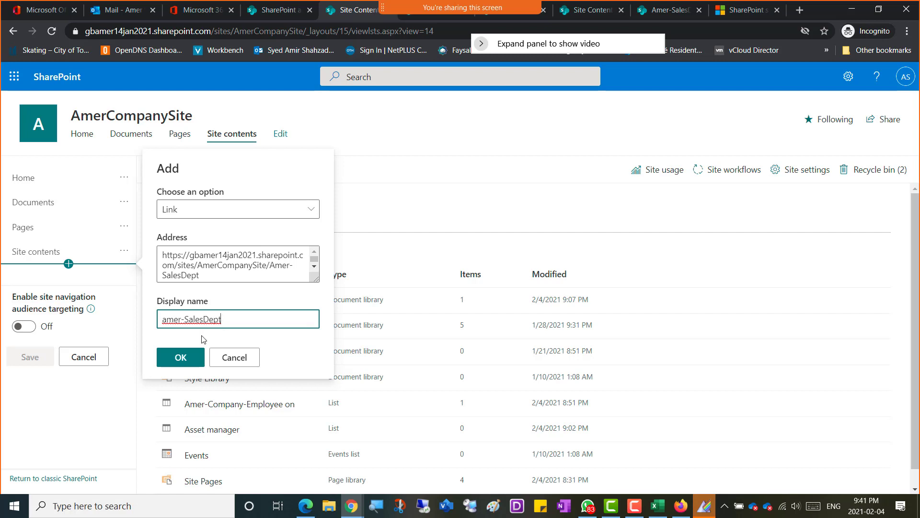
left_click(182, 361)
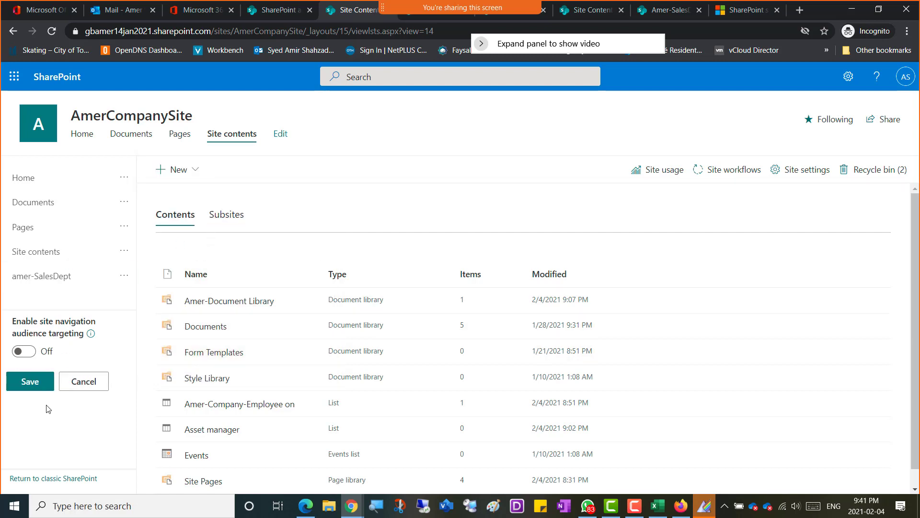
- Save the navigation with the amer-SalesDept link and snip a full-page screenshot
left_click(24, 386)
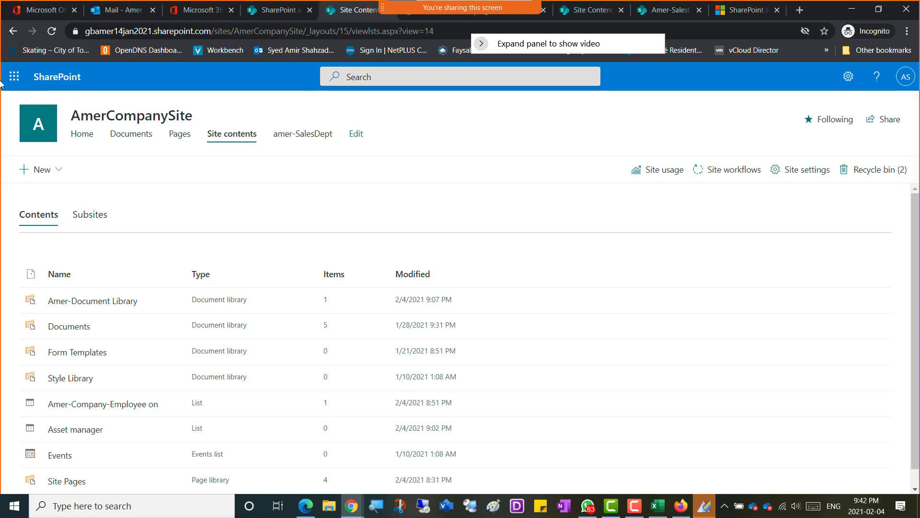
key("super+shift+s")
mouse_move(2, 65)
left_mouse_down()
mouse_move(639, 411)
mouse_move(658, 509)
left_mouse_up()
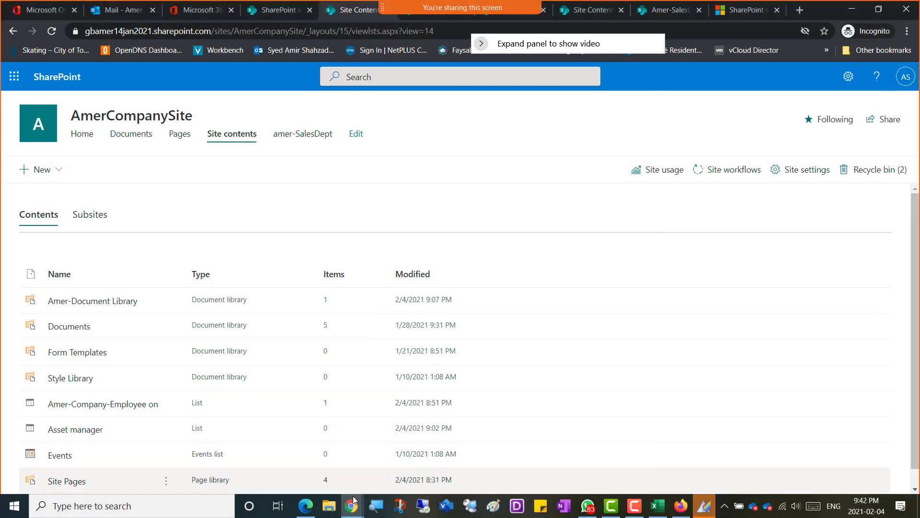
- Write the bullet 'Screenshot 9 = Sharepoint Subsite' on the Week 4 page and paste the snip below
mouse_move(353, 512)
left_click(185, 462)
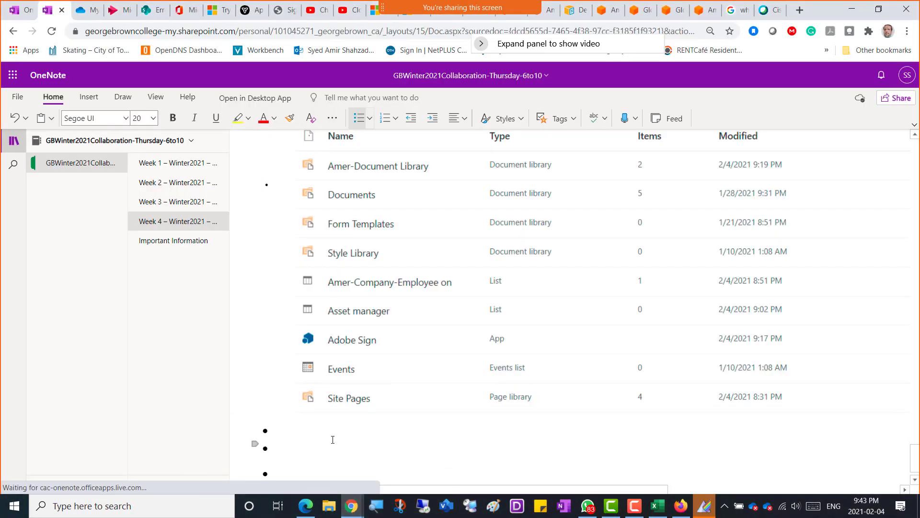
type("Screenshot 9 = Sharepoint S")
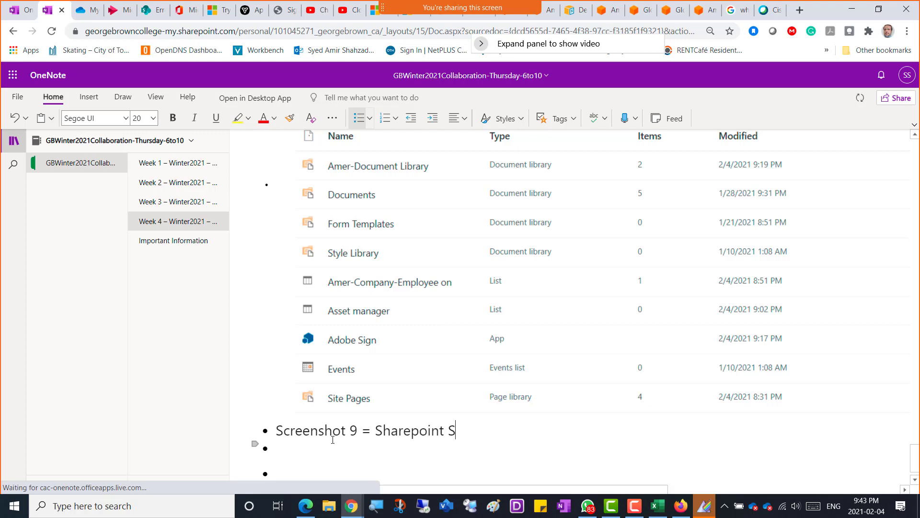
type("ubsiot")
key("BackSpace")
key("BackSpace")
key("BackSpace")
type("ite")
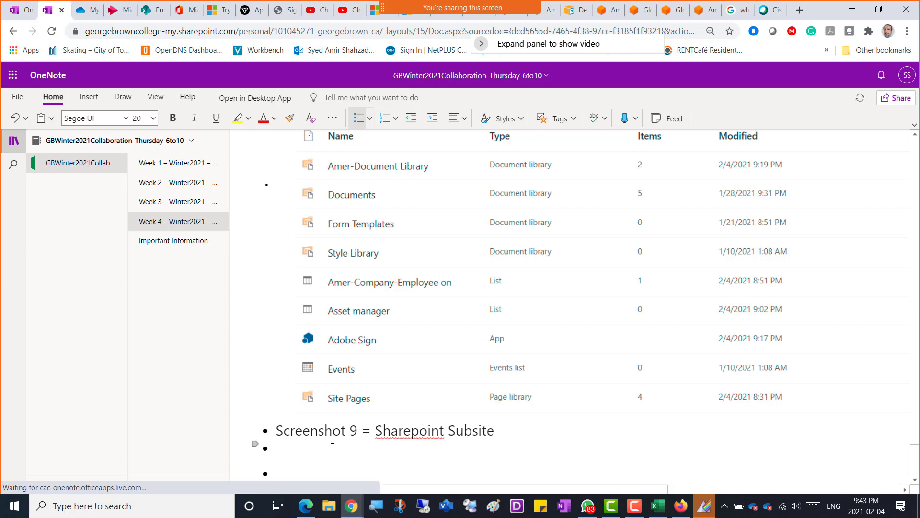
key("Return")
key("ctrl+v")
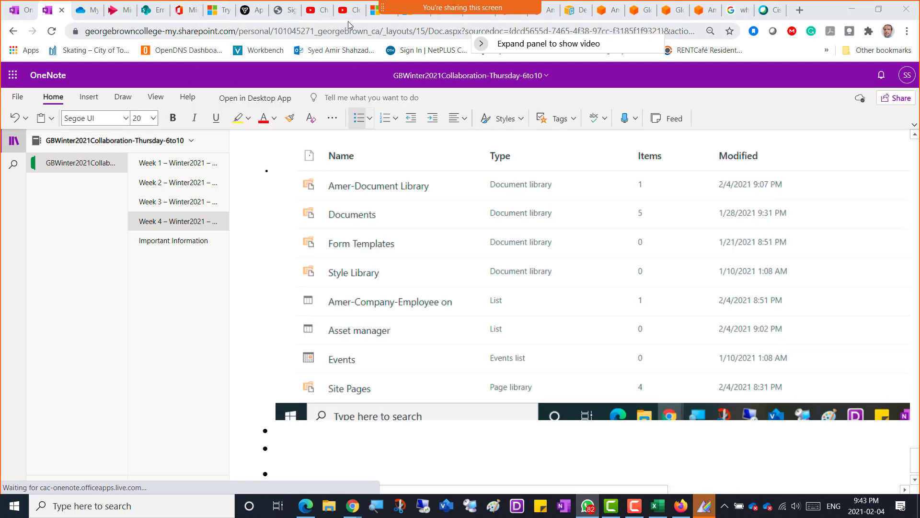
- Cancel saving the Azure AD Connect installer, then move to the SharePoint documentation page
left_click(380, 19)
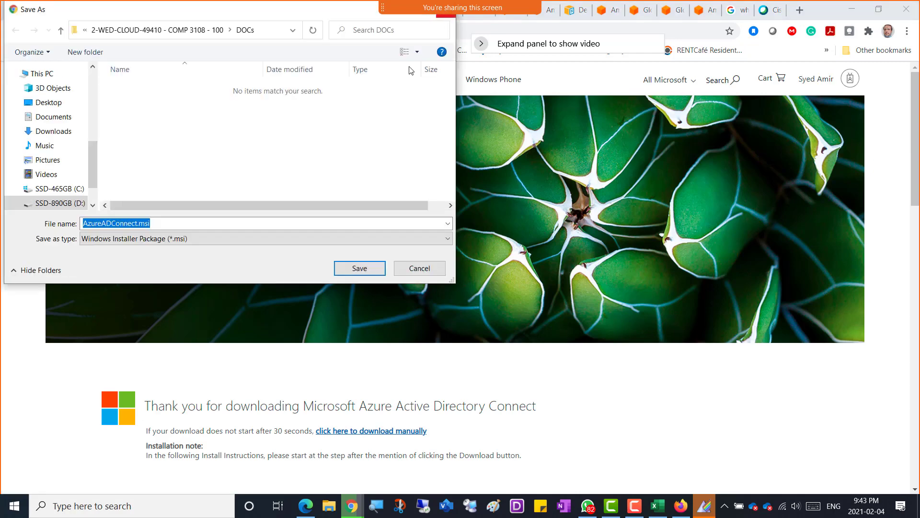
left_click(416, 272)
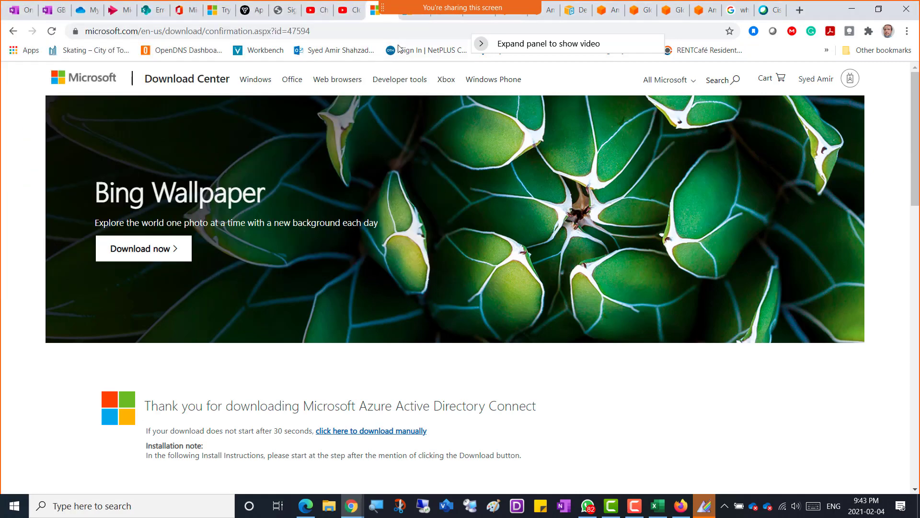
left_click(419, 16)
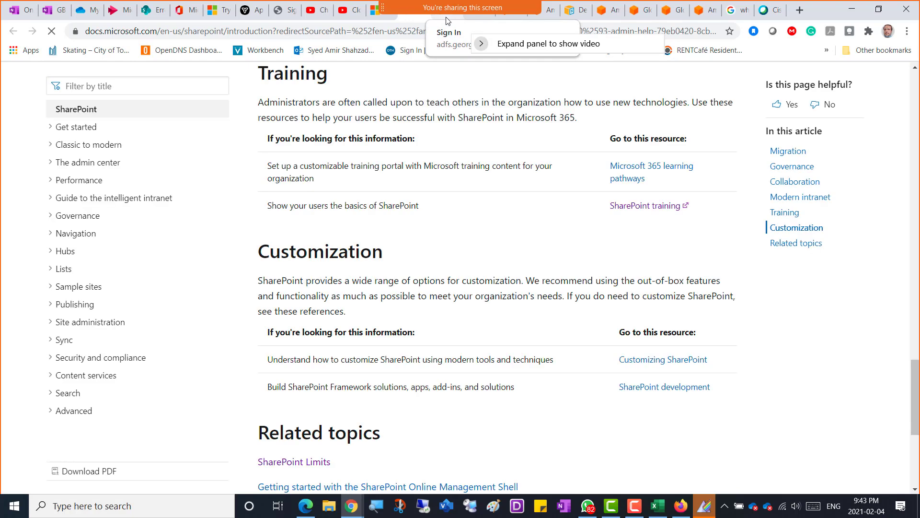
- Choose Blackboard-Prod on the college ADFS page and sign in with the prefilled credentials
left_click(447, 19)
left_click(707, 200)
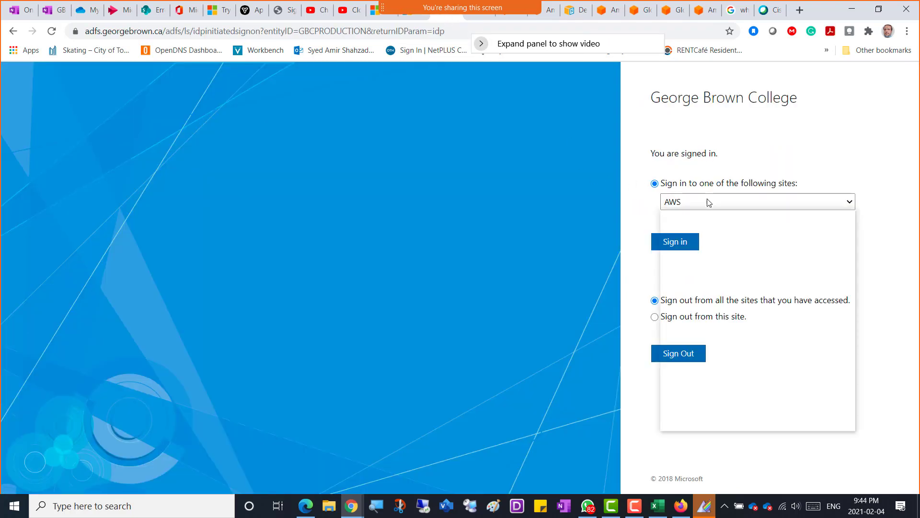
left_click(708, 226)
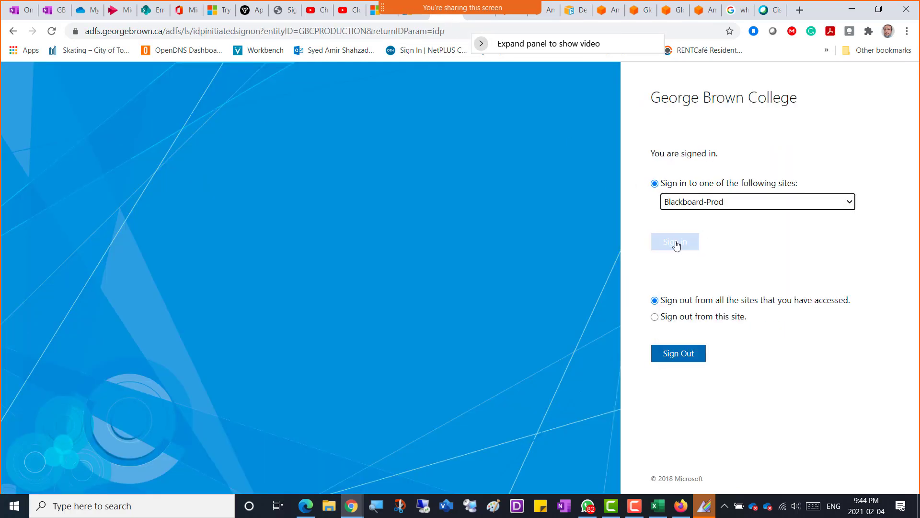
left_click(676, 245)
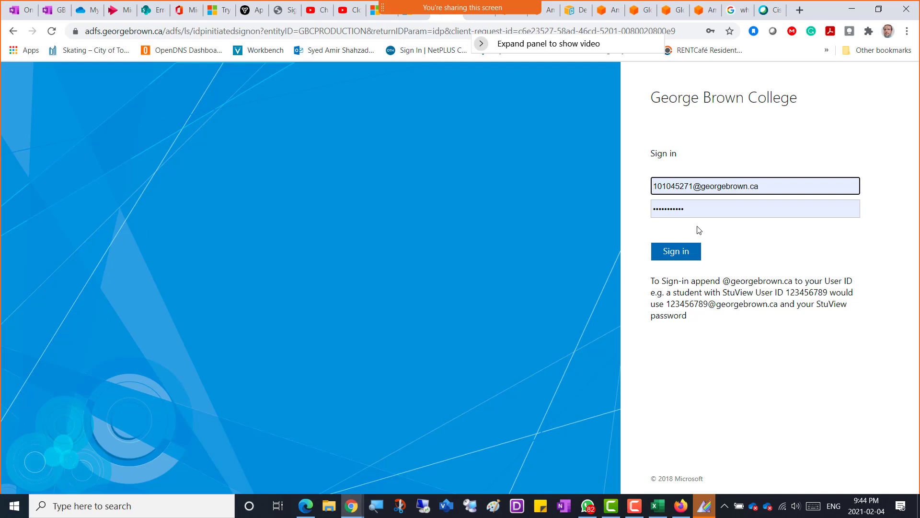
left_click(676, 251)
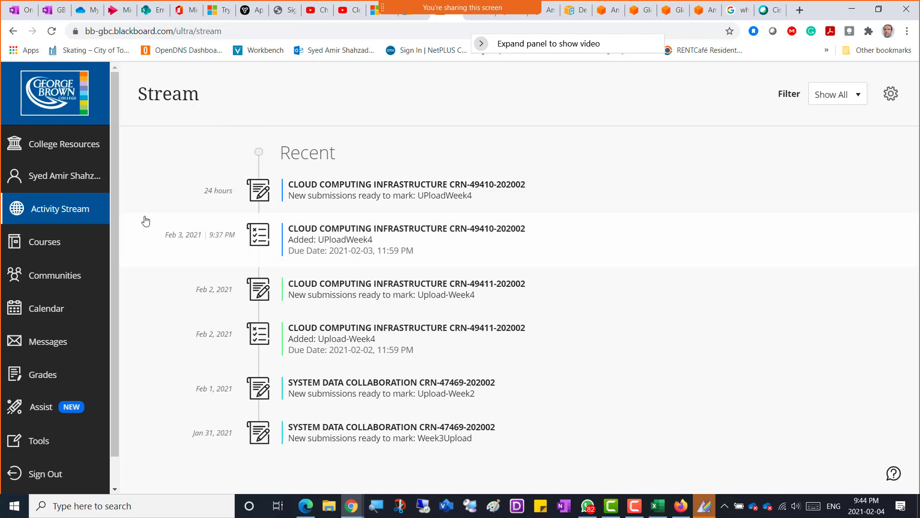
- Open the SYSTEM DATA COLLABORATION course from the current courses list and scroll to its folders
left_click(46, 242)
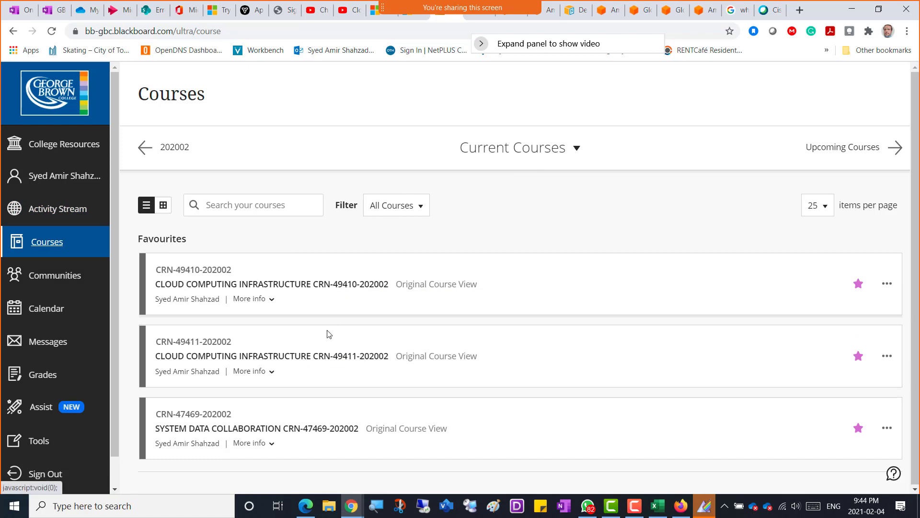
left_click(254, 430)
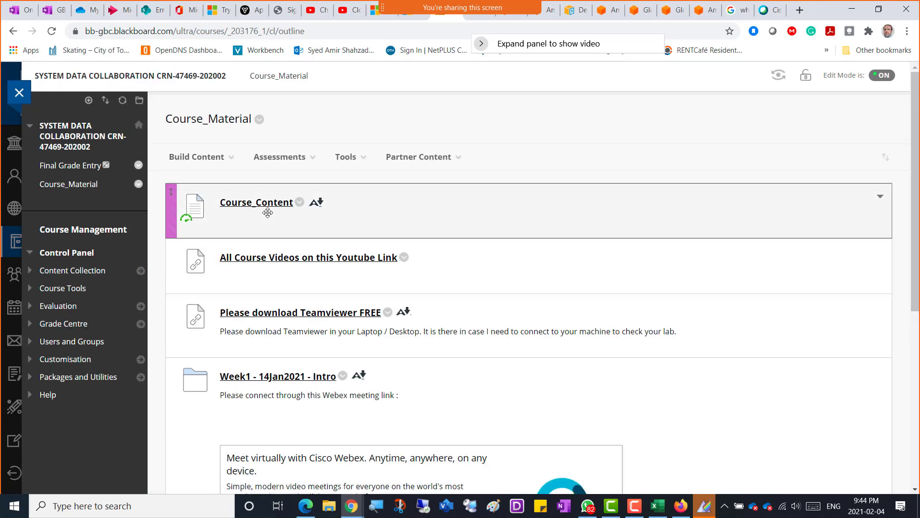
scroll(268, 213, "down", 6)
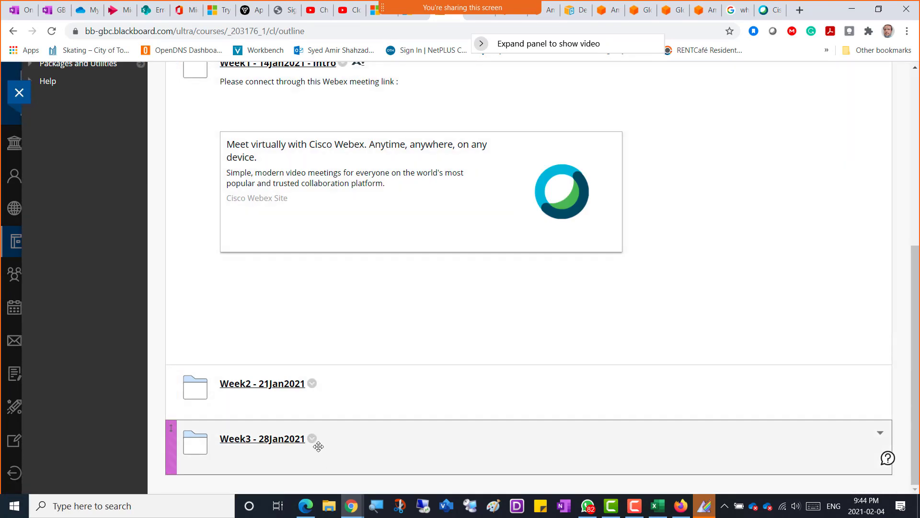
- Select the Week3 folder's name in its edit settings, then cancel without saving
left_click(312, 440)
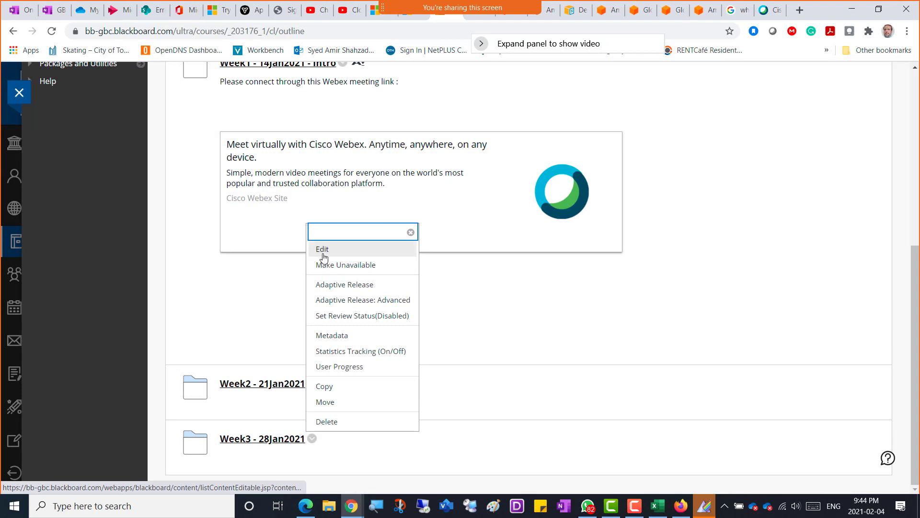
left_click(323, 250)
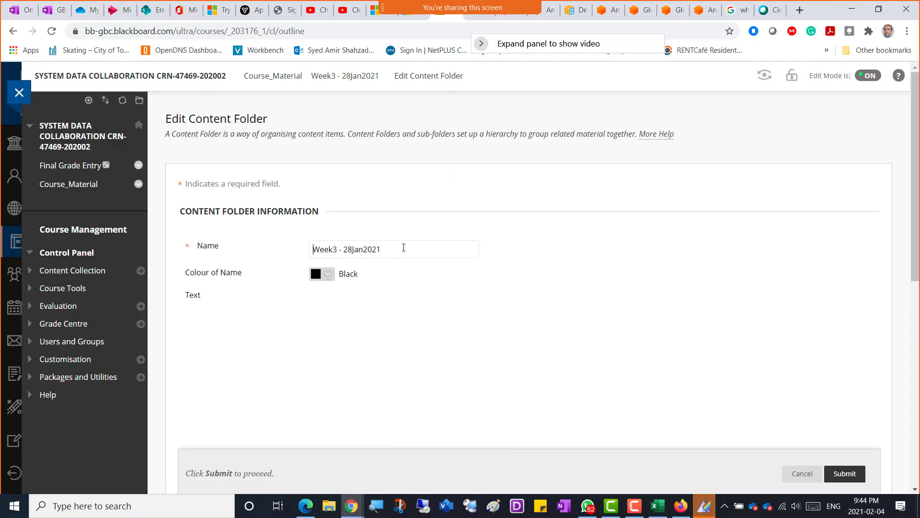
left_click_drag(390, 248, 309, 249)
key("ctrl+c")
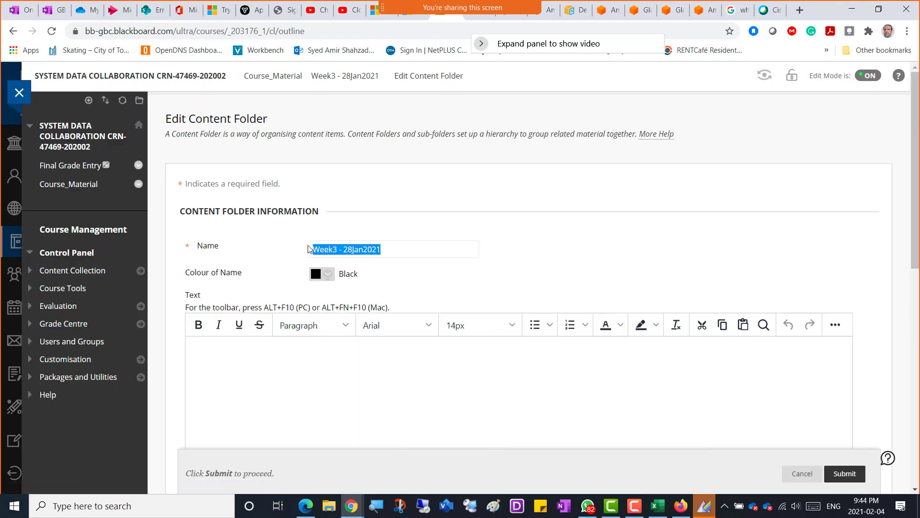
left_click(809, 476)
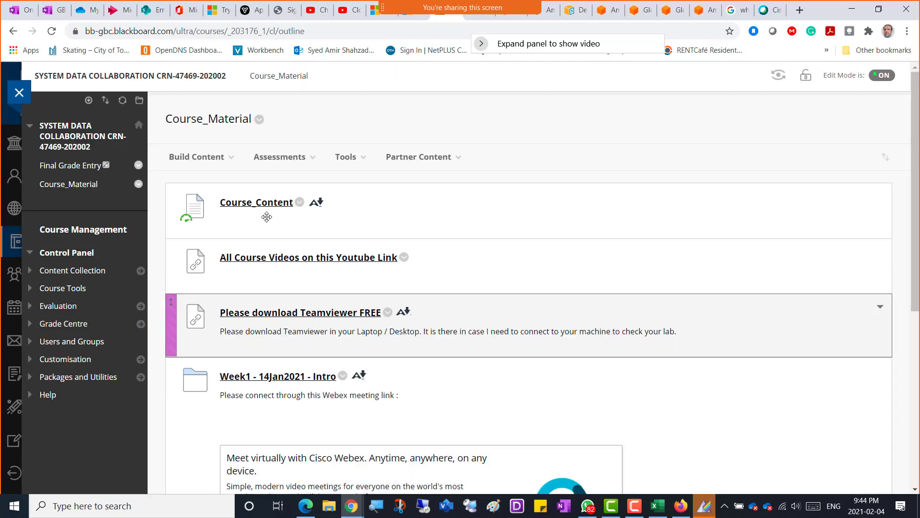
left_click(196, 156)
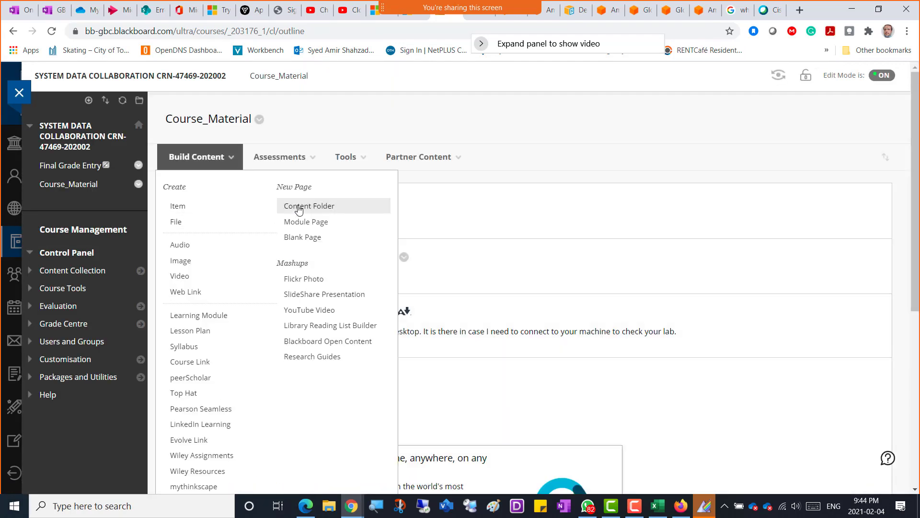
- Create a content folder named 'Week4 - 04Feb2021' by editing the pasted Week3 name
left_click(299, 206)
left_click(355, 250)
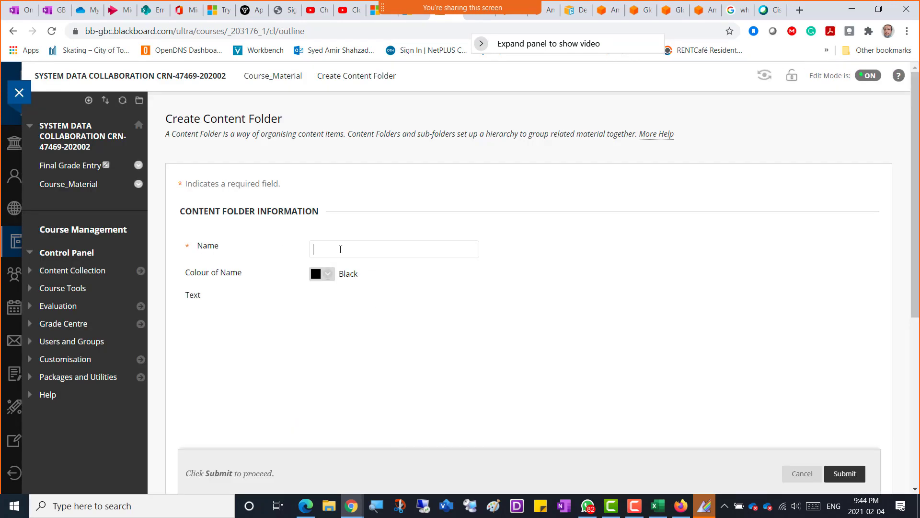
key("ctrl+v")
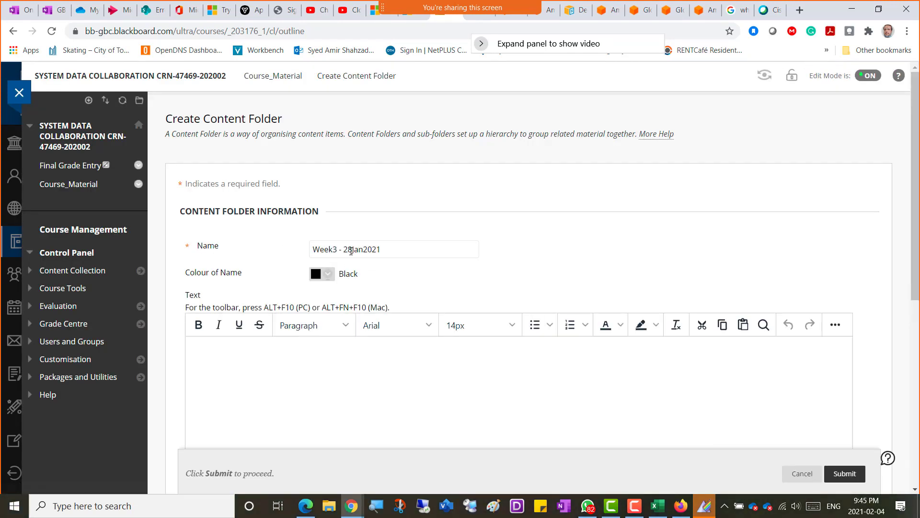
left_click_drag(365, 249, 349, 249)
type("04Feb")
type("4")
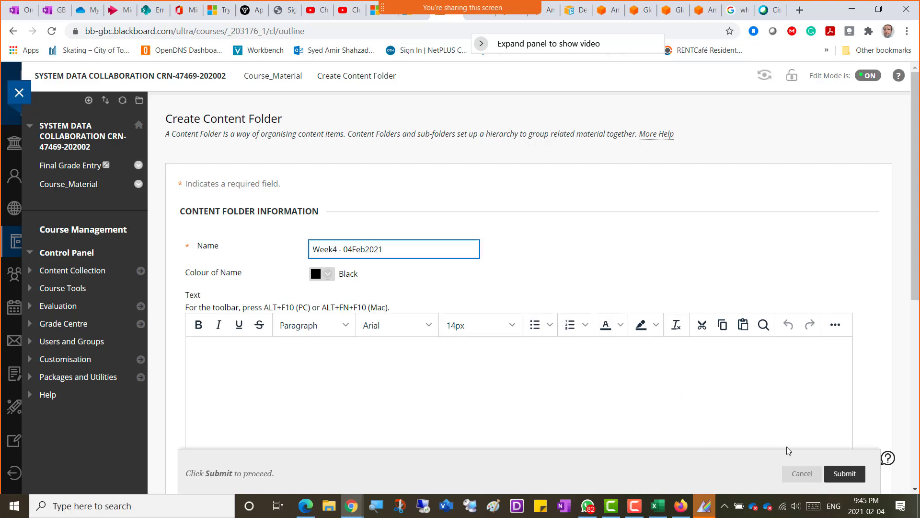
left_click(839, 473)
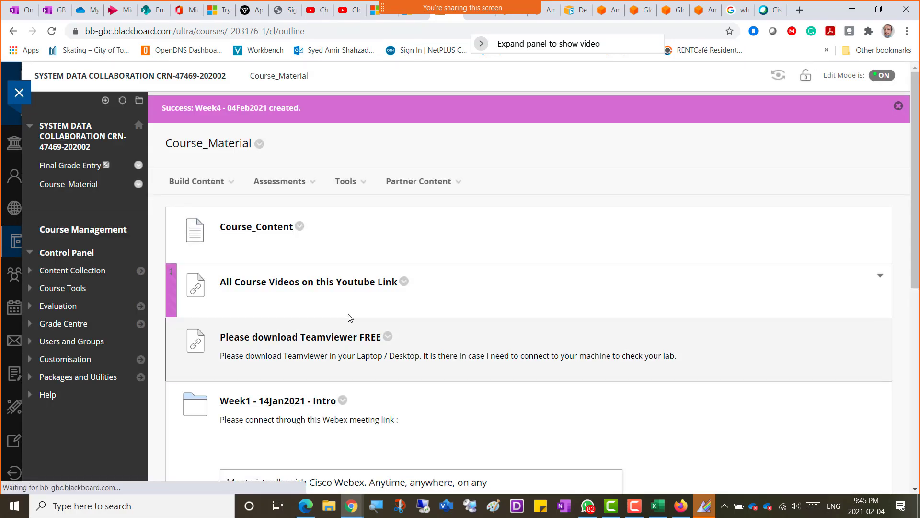
scroll(349, 318, "down", 8)
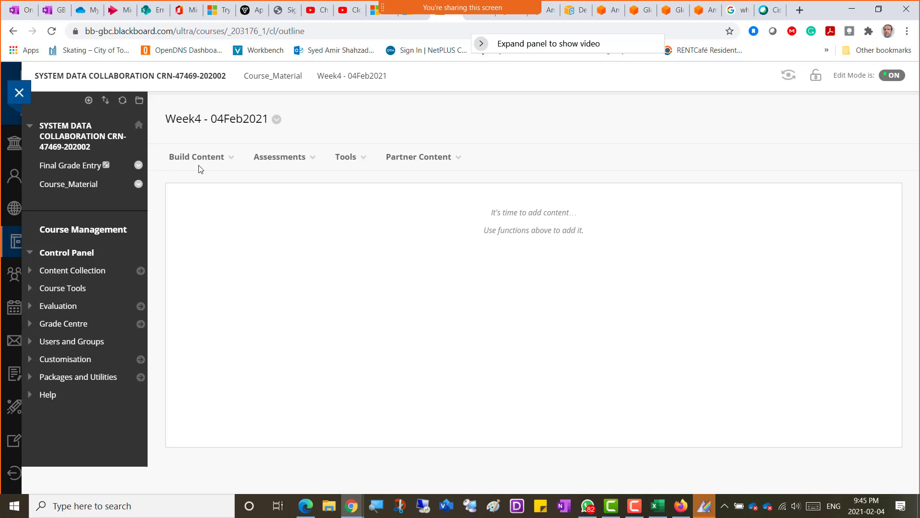
- In the Week4 folder, start an assignment named UPloadWeek4, reusing the name as its instructions
left_click(199, 163)
left_click(267, 157)
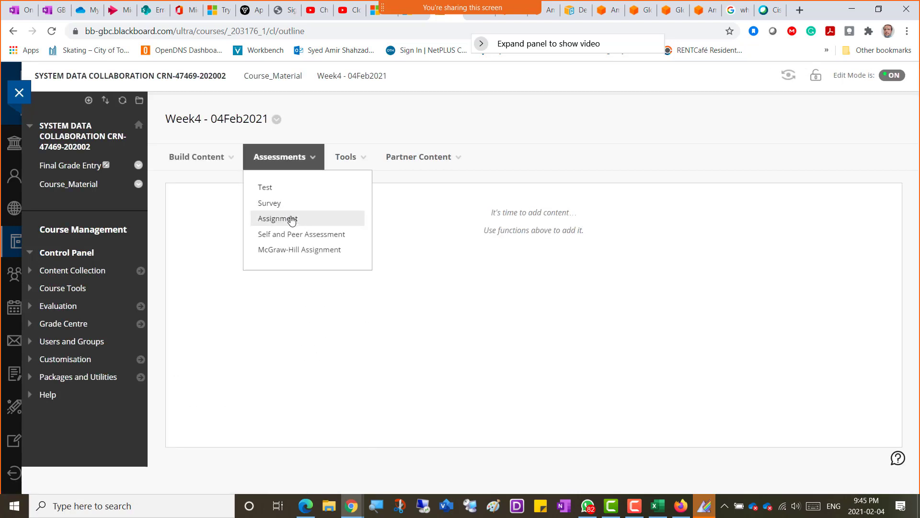
left_click(288, 217)
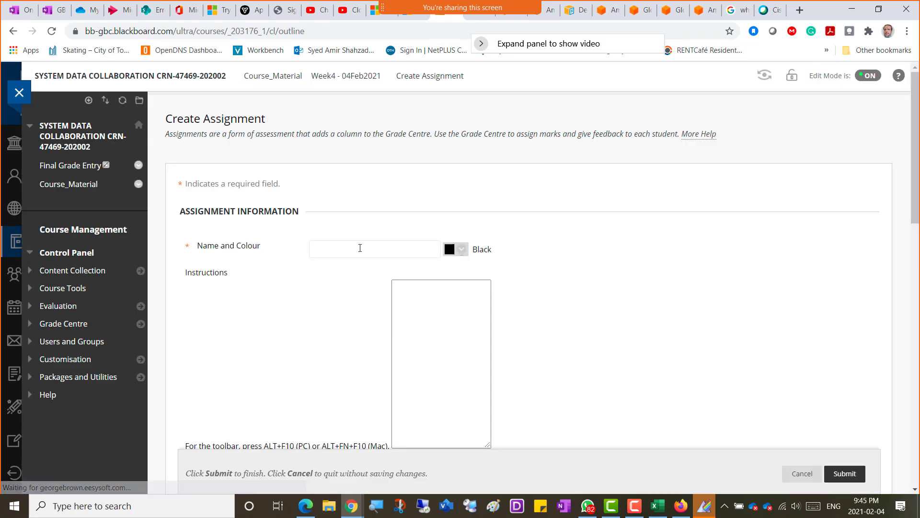
left_click(360, 248)
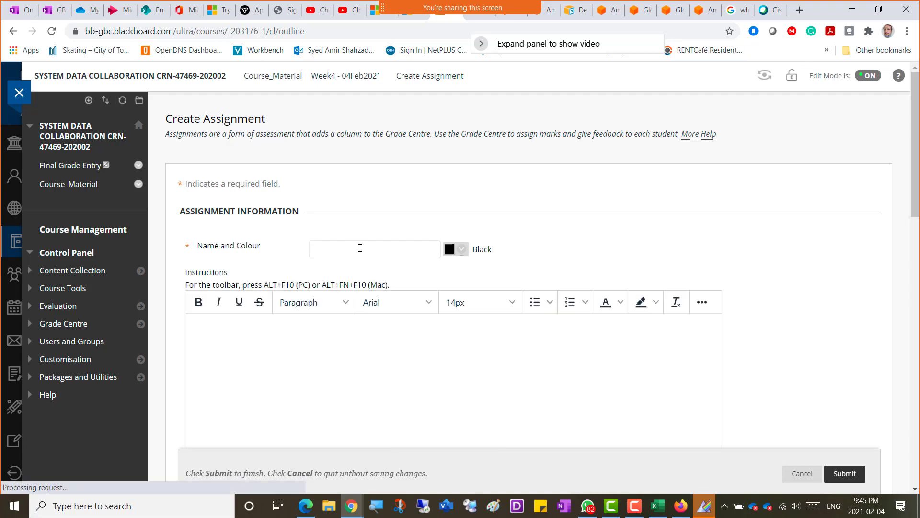
type("UPloa")
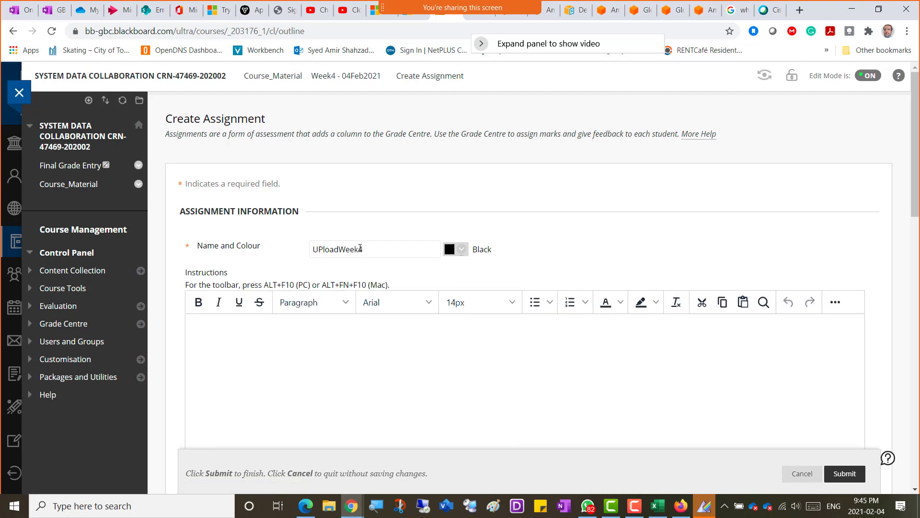
type("dWeek4")
key("ctrl+a")
key("ctrl+c")
left_click(368, 351)
key("ctrl+v")
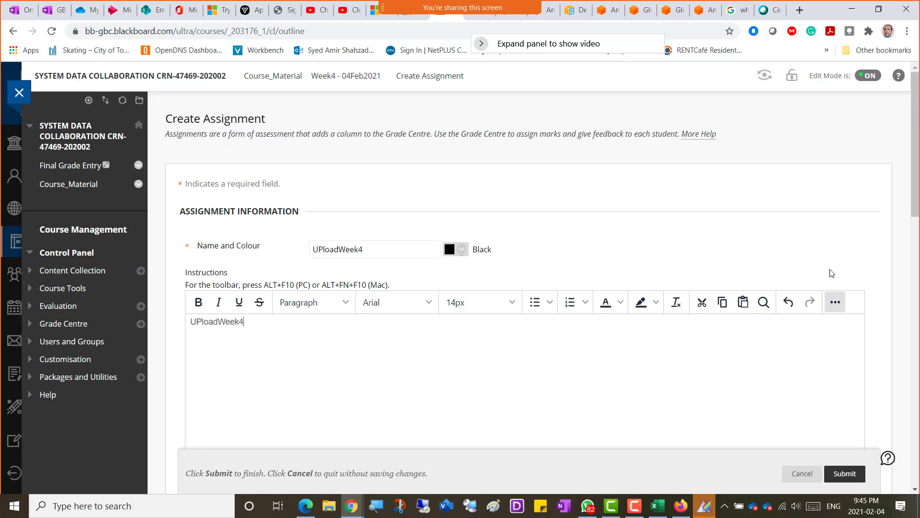
scroll(718, 251, "down", 7)
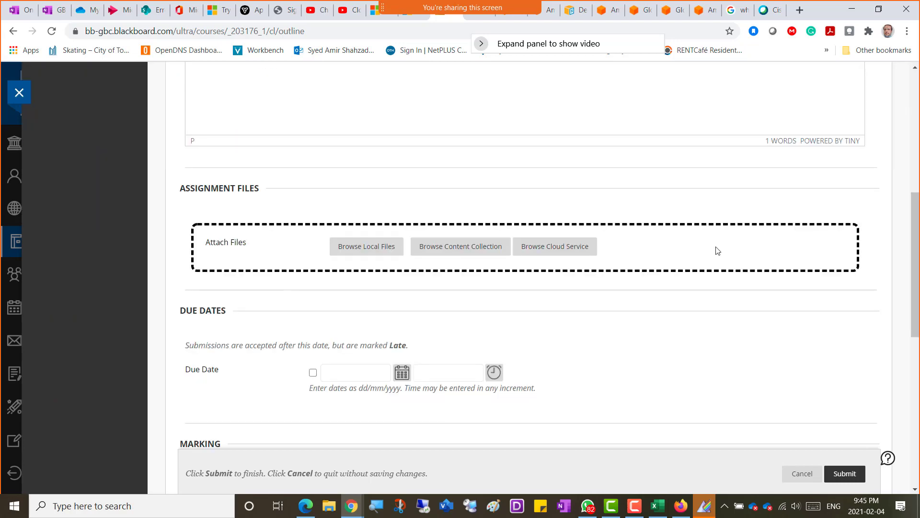
- Set the assignment due 4 February 2021 and worth 4 points possible
left_click(408, 374)
left_click(475, 315)
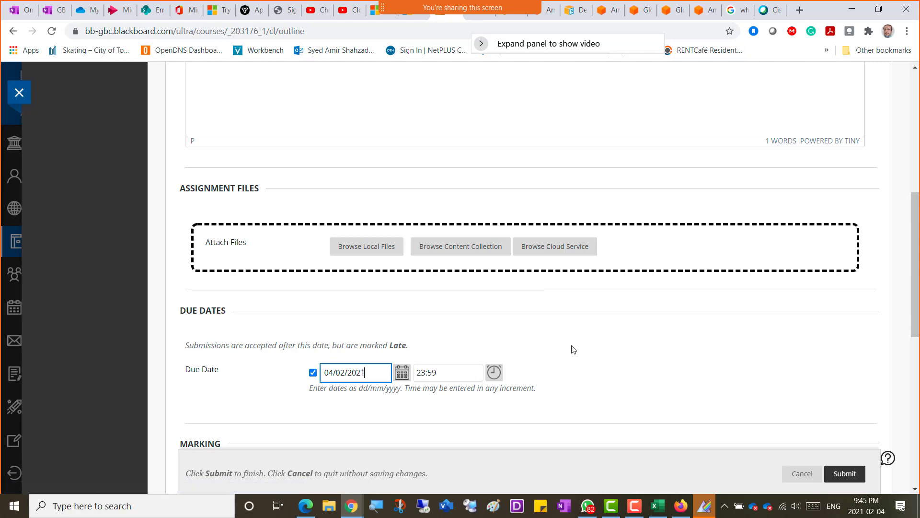
scroll(574, 349, "down", 7)
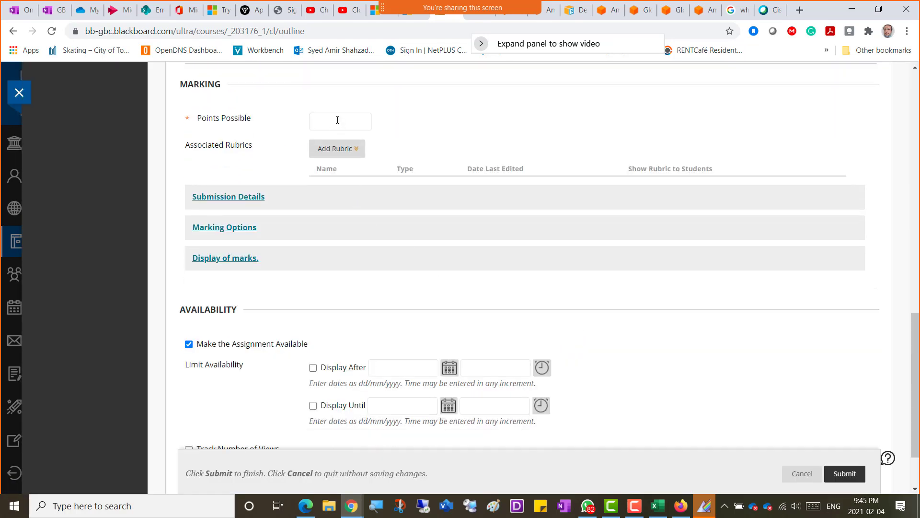
type("4")
left_click(247, 197)
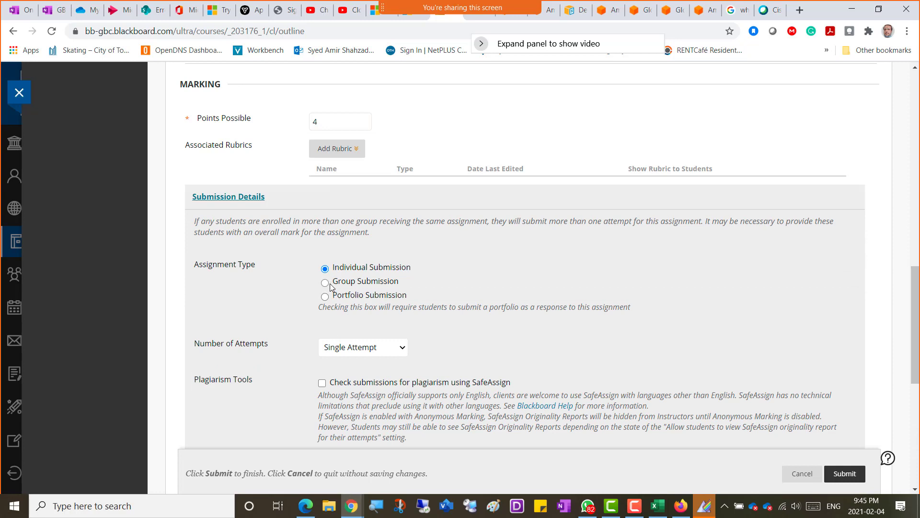
left_click(327, 288)
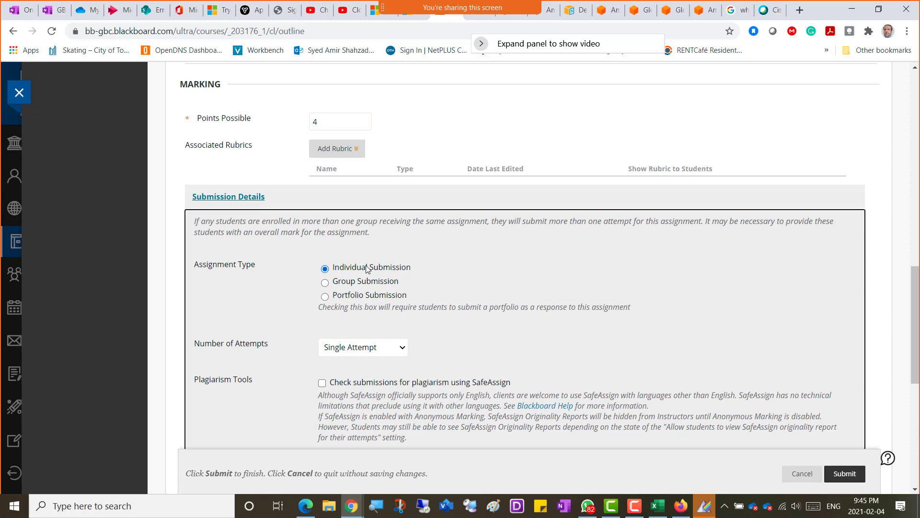
- Allow multiple attempts with a maximum of 2, track number of views, and submit the assignment
left_click(353, 344)
left_click(352, 373)
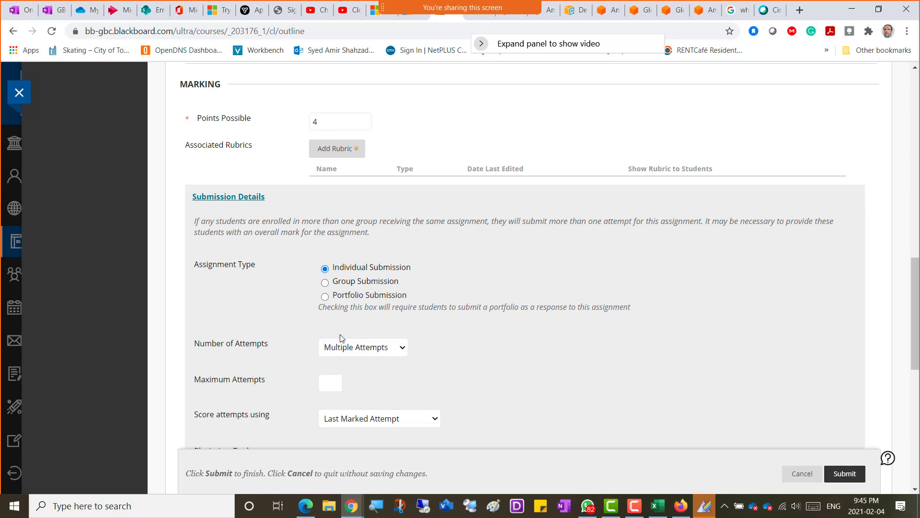
left_click(326, 384)
type("2")
left_click(542, 364)
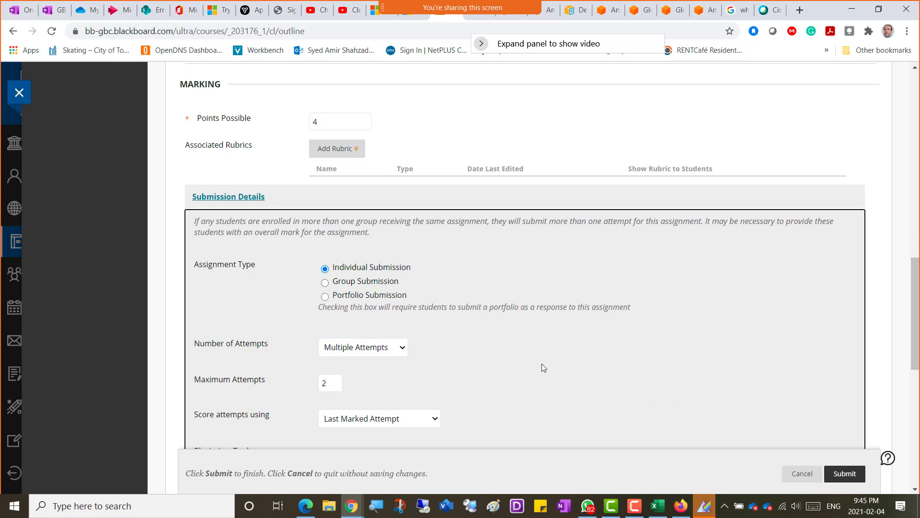
scroll(542, 364, "down", 10)
left_click(187, 392)
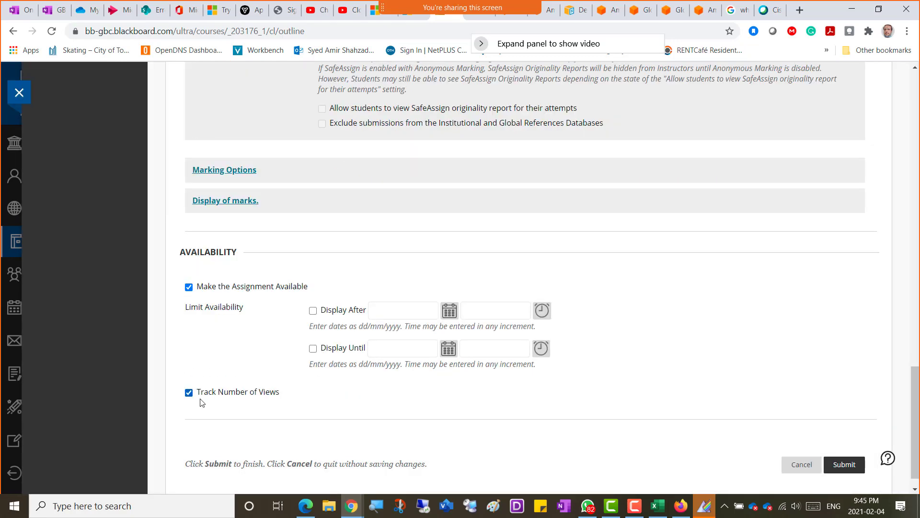
left_click(843, 465)
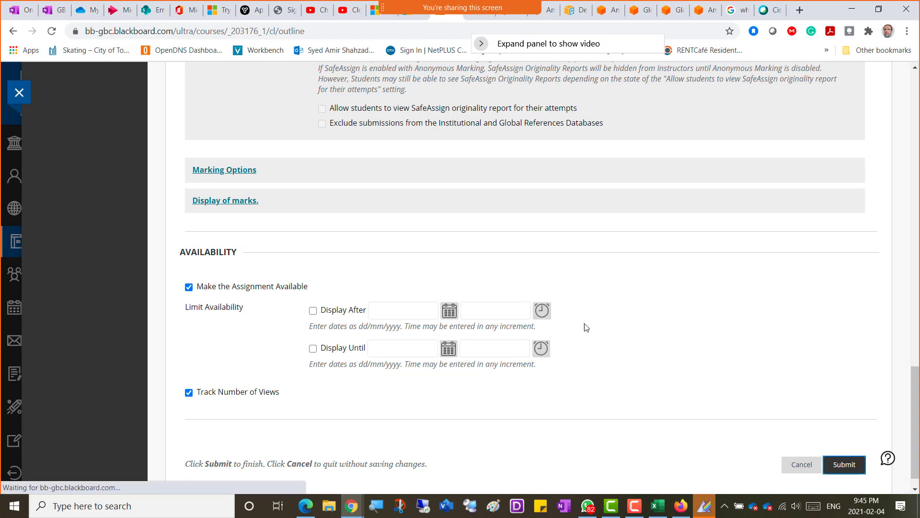